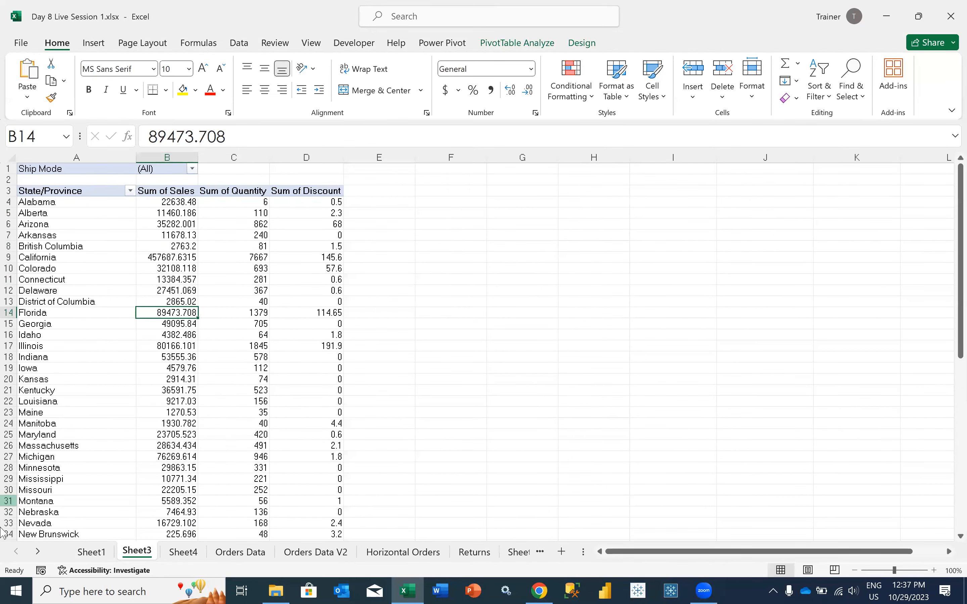
Show the field list for the State/Province PivotTable on Sheet3 and add Order ID to its values as a count
{"action": "left_click", "coordinate": [183, 360]}
{"action": "right_click", "coordinate": [183, 361]}
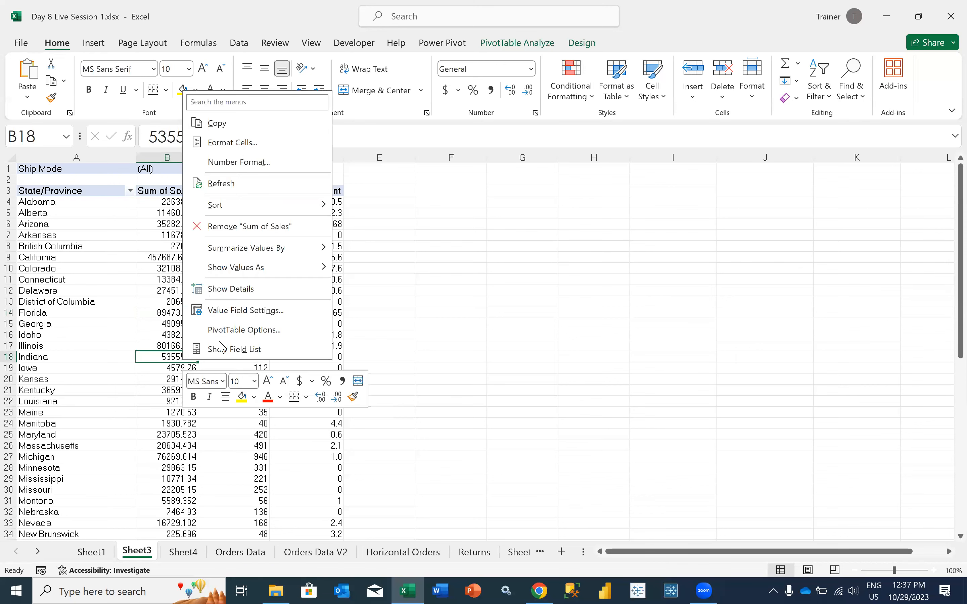
{"action": "left_click", "coordinate": [223, 347]}
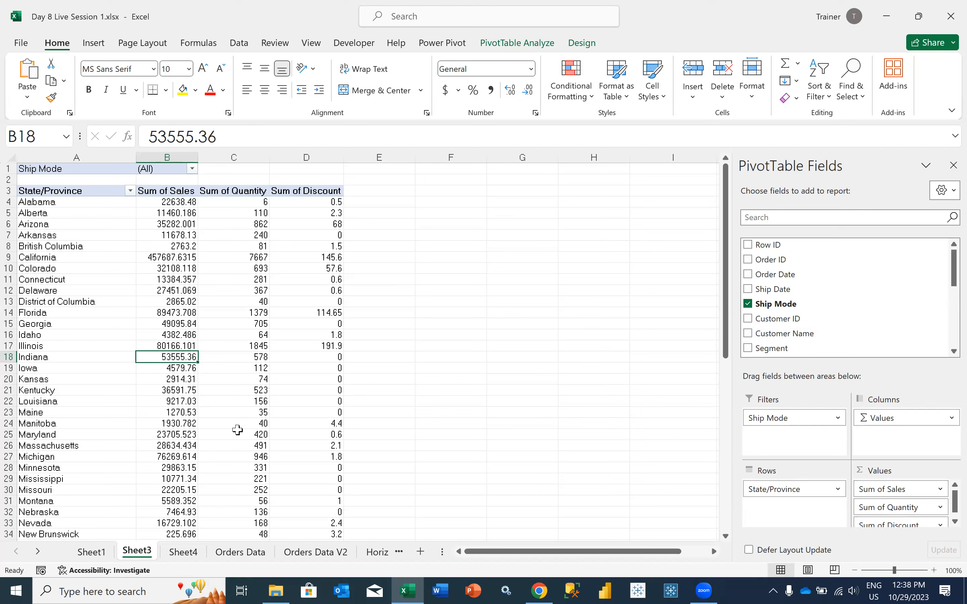
{"action": "left_click", "coordinate": [181, 216]}
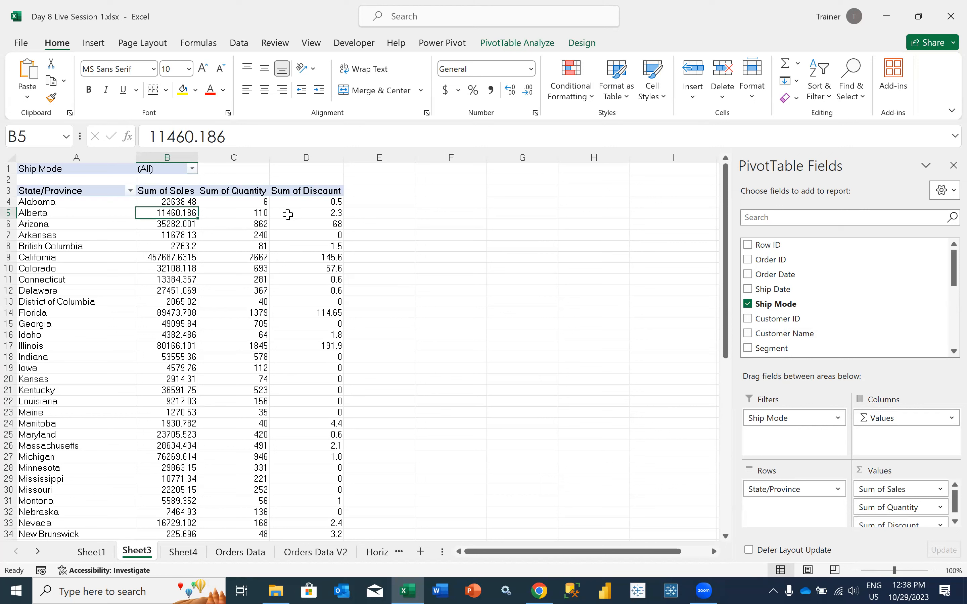
{"action": "mouse_move", "coordinate": [288, 214]}
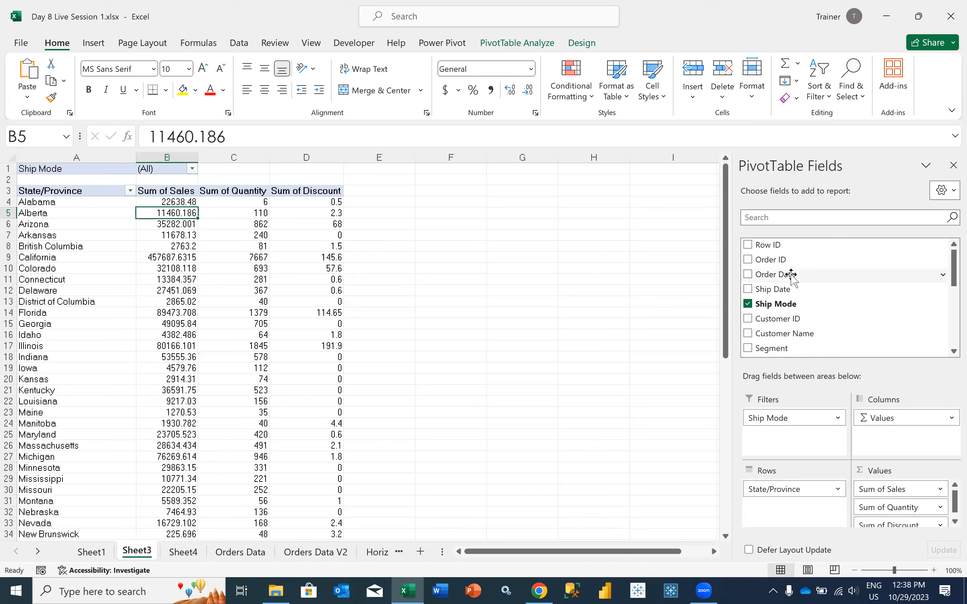
{"action": "left_click_drag", "start_coordinate": [792, 262], "coordinate": [872, 484]}
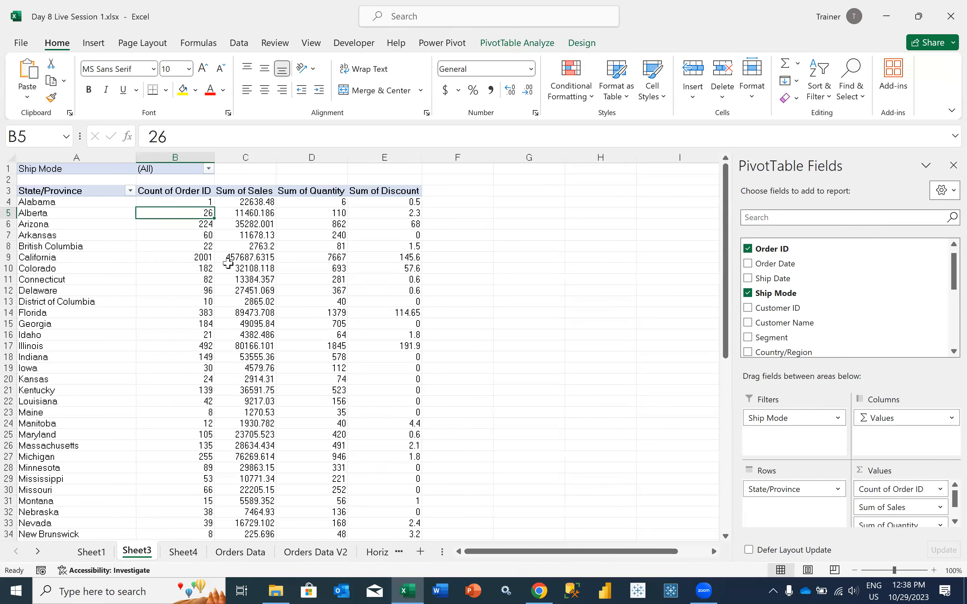
{"action": "mouse_move", "coordinate": [225, 262]}
{"action": "mouse_move", "coordinate": [414, 257]}
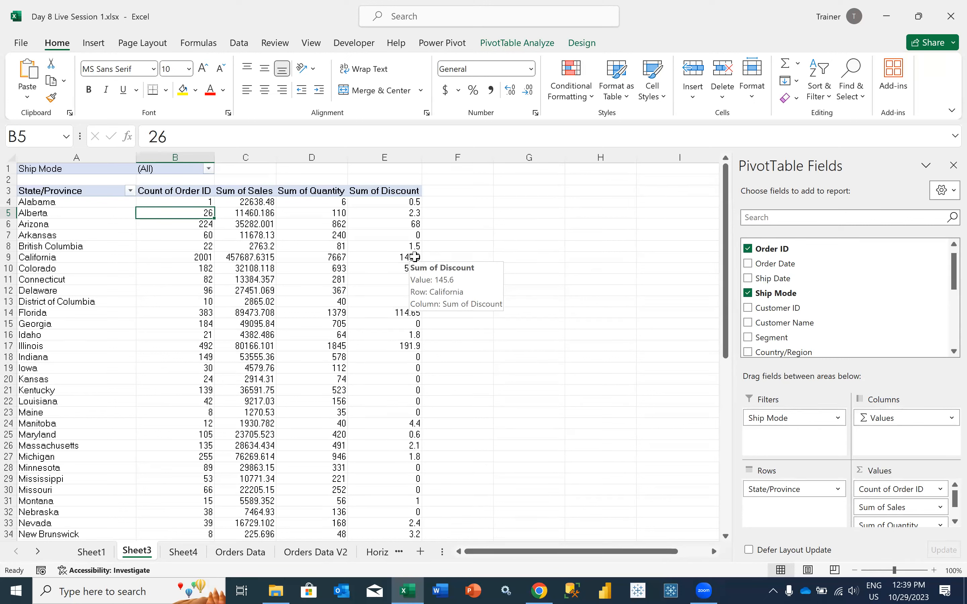
Examine the first rows of the Order ID column on the Orders Data sheet for repeated IDs
{"action": "left_click", "coordinate": [252, 551]}
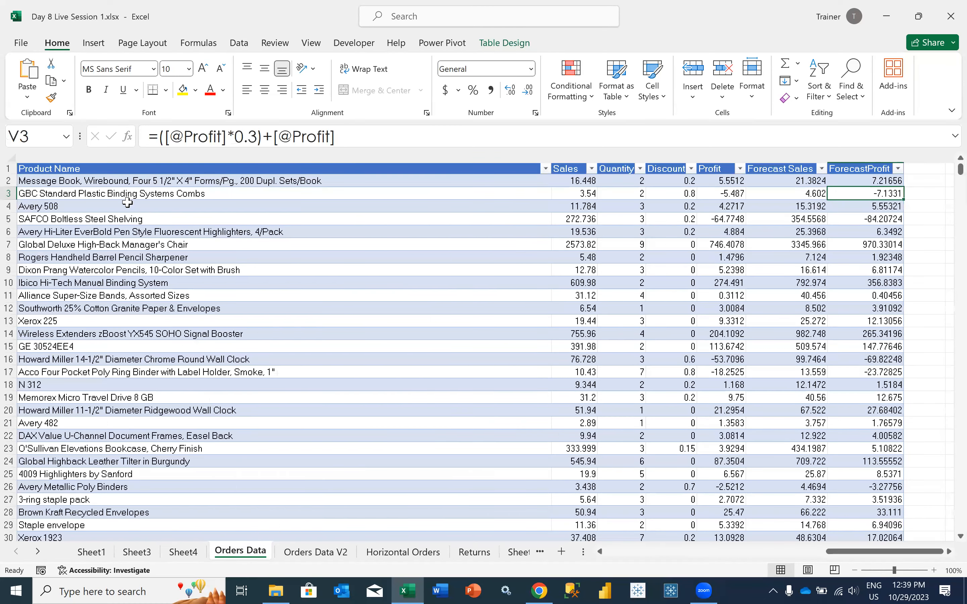
{"action": "scroll", "coordinate": [117, 198], "scroll_direction": "left", "scroll_amount": 5}
{"action": "scroll", "coordinate": [117, 208], "scroll_direction": "left", "scroll_amount": 3}
{"action": "left_click_drag", "start_coordinate": [117, 193], "coordinate": [120, 222]}
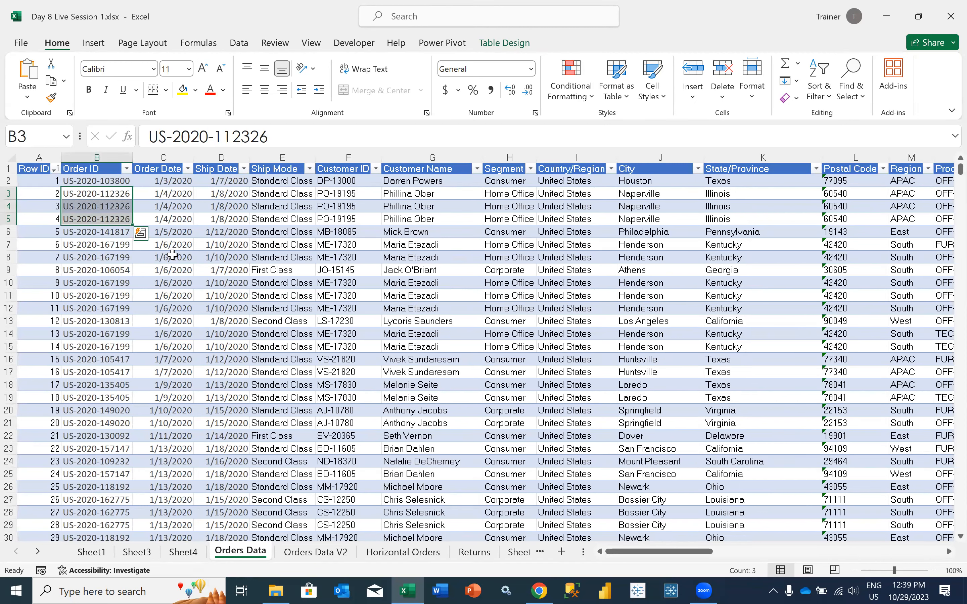
Build the empty PivotTable on Sheet1 with Order ID as rows and the count of Order ID as values
{"action": "left_click", "coordinate": [92, 552]}
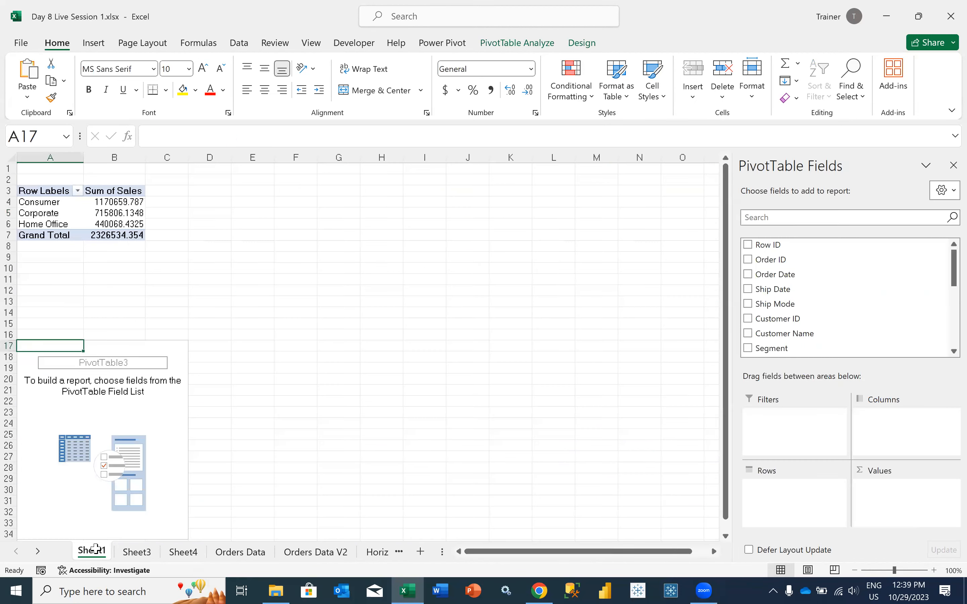
{"action": "left_click", "coordinate": [116, 217]}
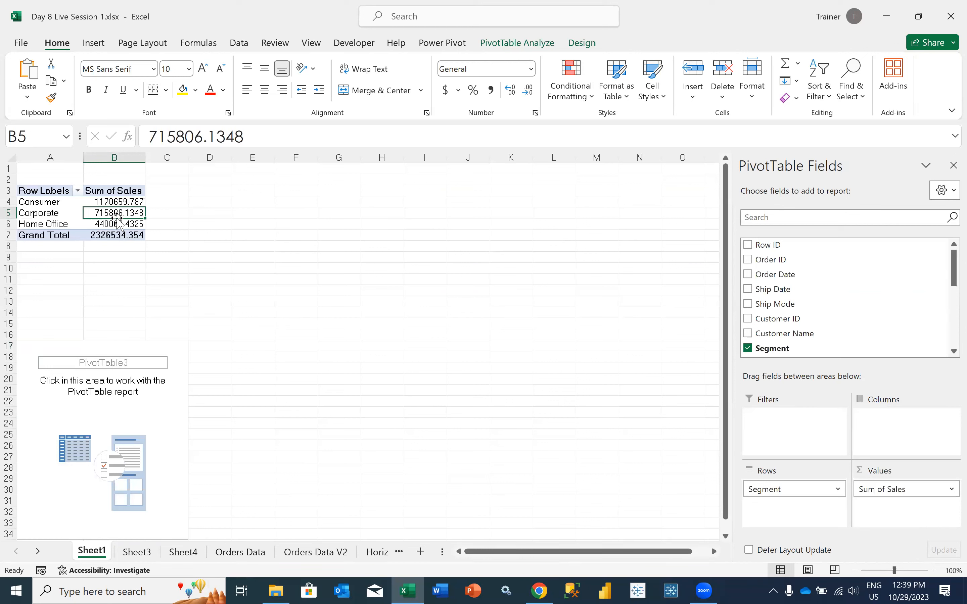
{"action": "left_click", "coordinate": [116, 411]}
{"action": "left_click_drag", "start_coordinate": [785, 259], "coordinate": [781, 491]}
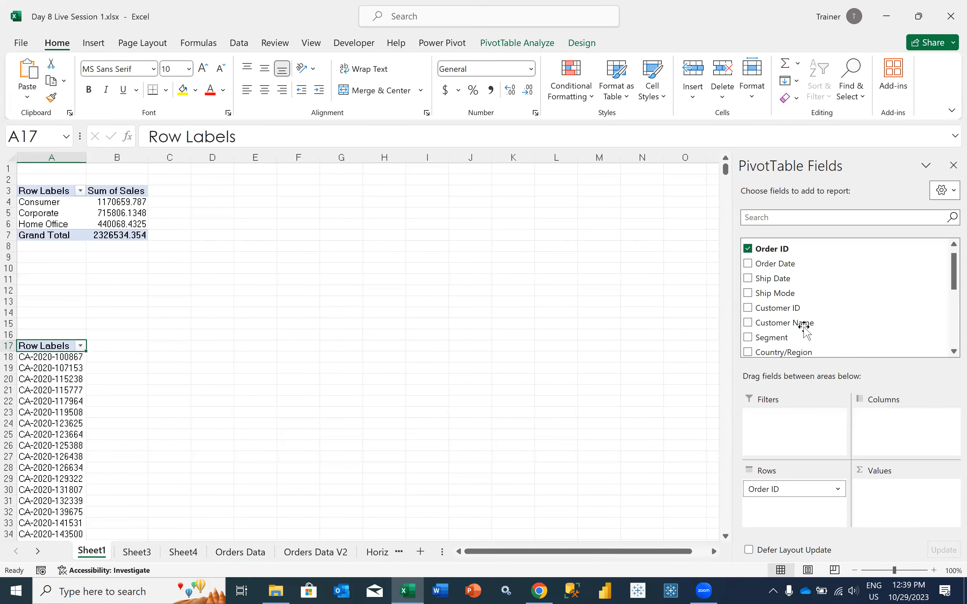
{"action": "left_click_drag", "start_coordinate": [787, 249], "coordinate": [889, 499]}
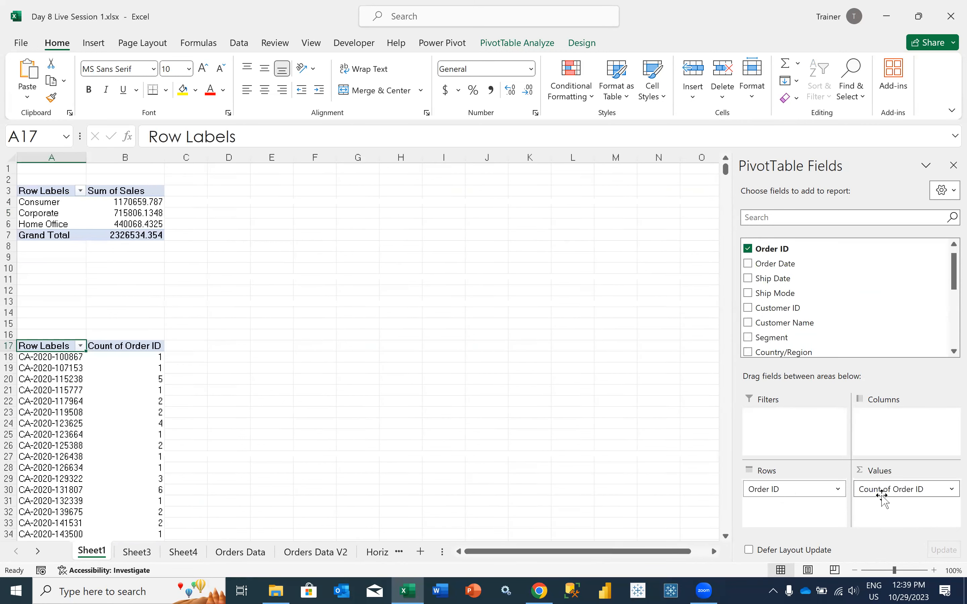
{"action": "left_click", "coordinate": [132, 406]}
{"action": "scroll", "coordinate": [132, 405], "scroll_direction": "down", "scroll_amount": 2}
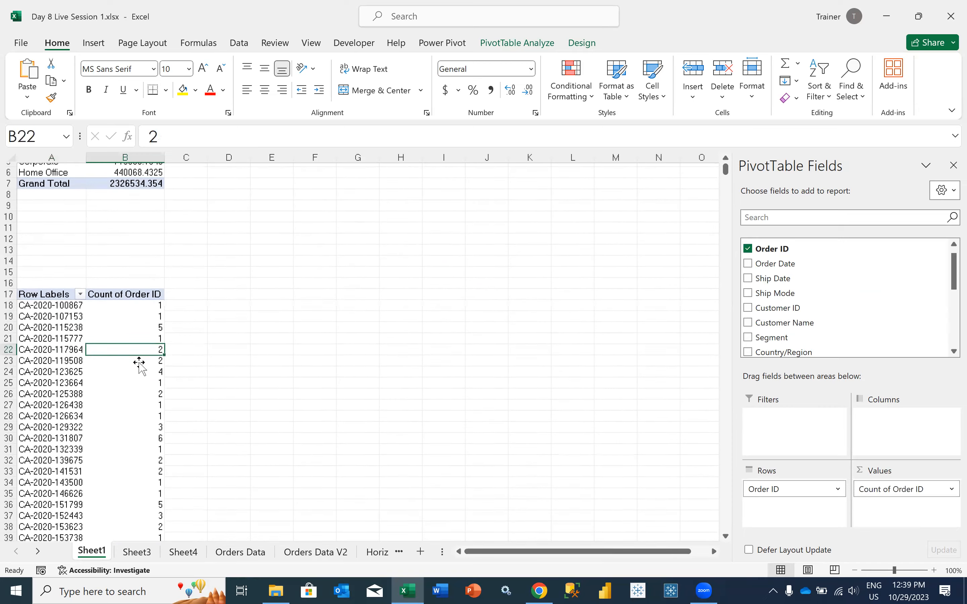
{"action": "left_click", "coordinate": [153, 321]}
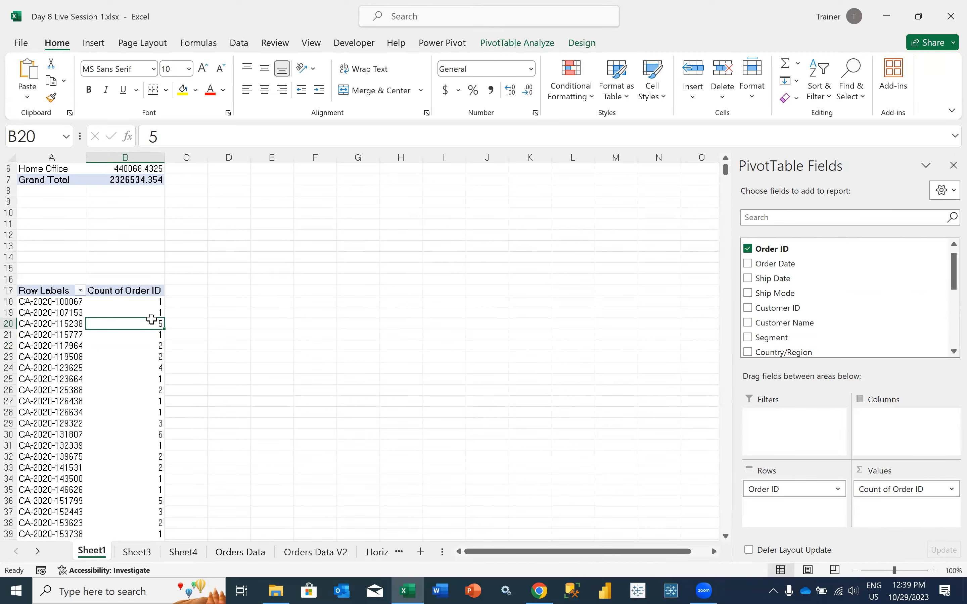
{"action": "mouse_move", "coordinate": [127, 365]}
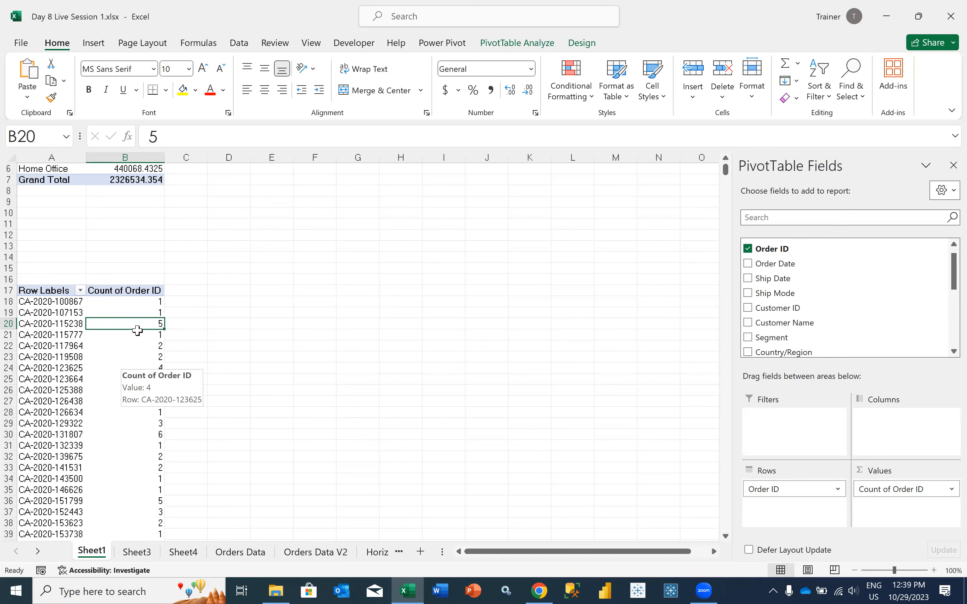
{"action": "left_click_drag", "start_coordinate": [136, 311], "coordinate": [137, 302]}
{"action": "mouse_move", "coordinate": [137, 302]}
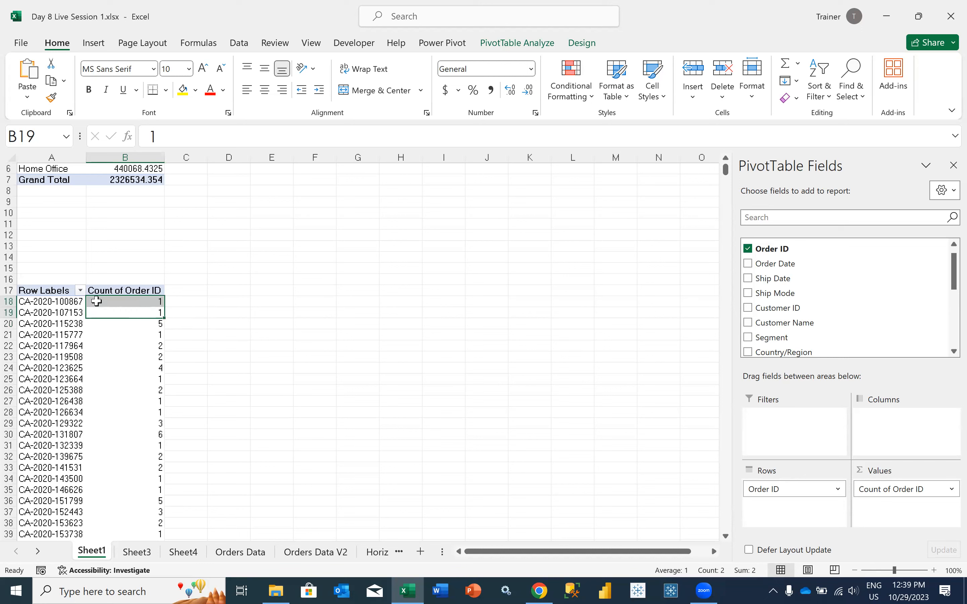
Filter the Order ID rows by value to show only IDs whose Count of Order ID is greater than 1
{"action": "left_click", "coordinate": [81, 291]}
{"action": "mouse_move", "coordinate": [158, 338]}
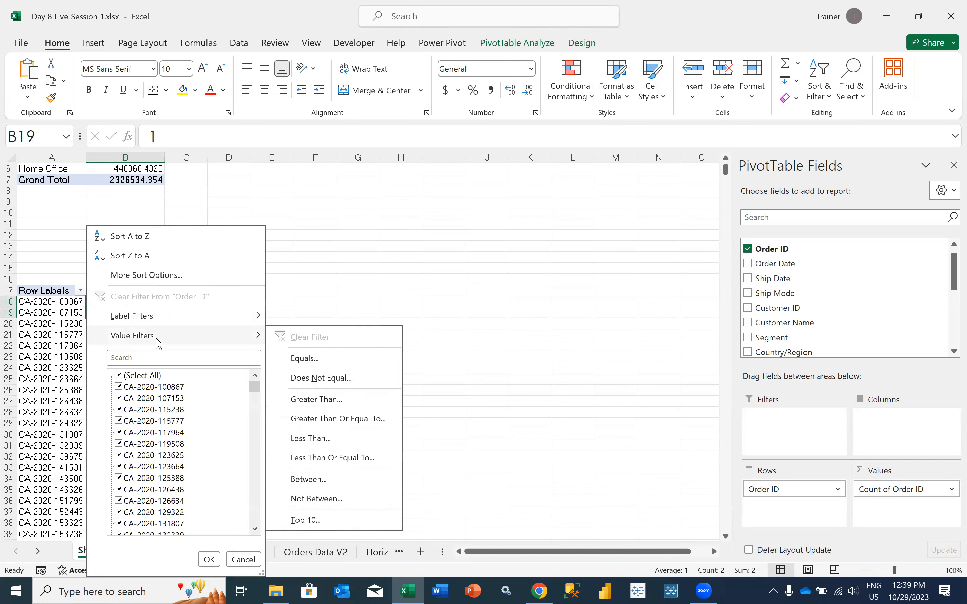
{"action": "left_click", "coordinate": [317, 399]}
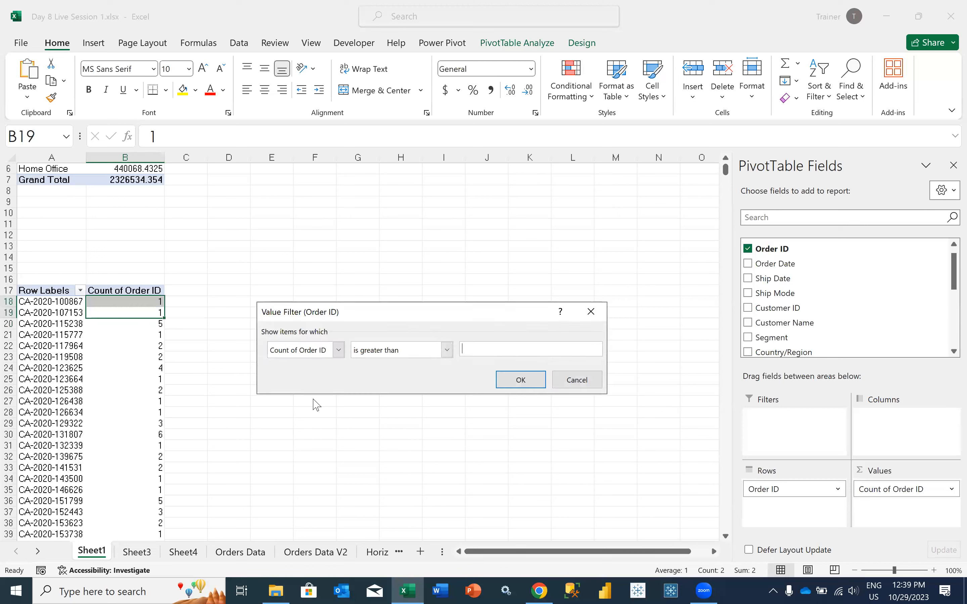
{"action": "type", "text": "1"}
{"action": "left_click", "coordinate": [520, 379]}
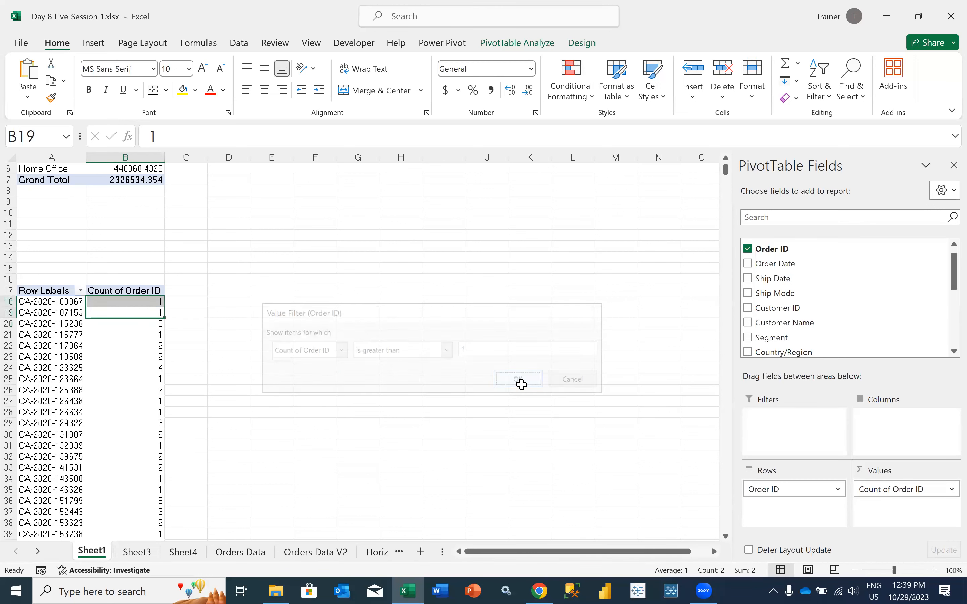
{"action": "left_click", "coordinate": [161, 399]}
{"action": "scroll", "coordinate": [150, 397], "scroll_direction": "down", "scroll_amount": 4}
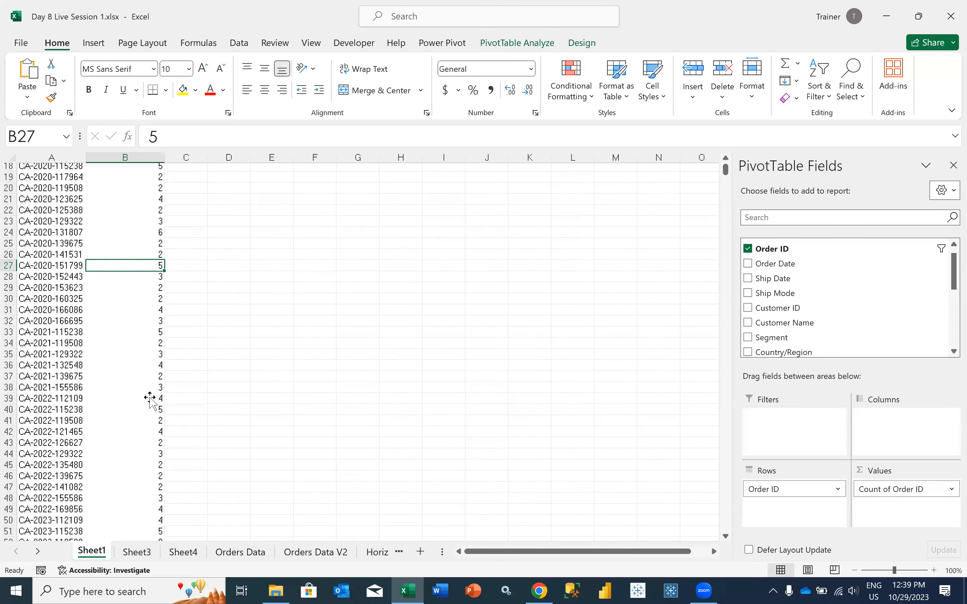
{"action": "scroll", "coordinate": [144, 297], "scroll_direction": "up", "scroll_amount": 3}
{"action": "left_click", "coordinate": [145, 300]}
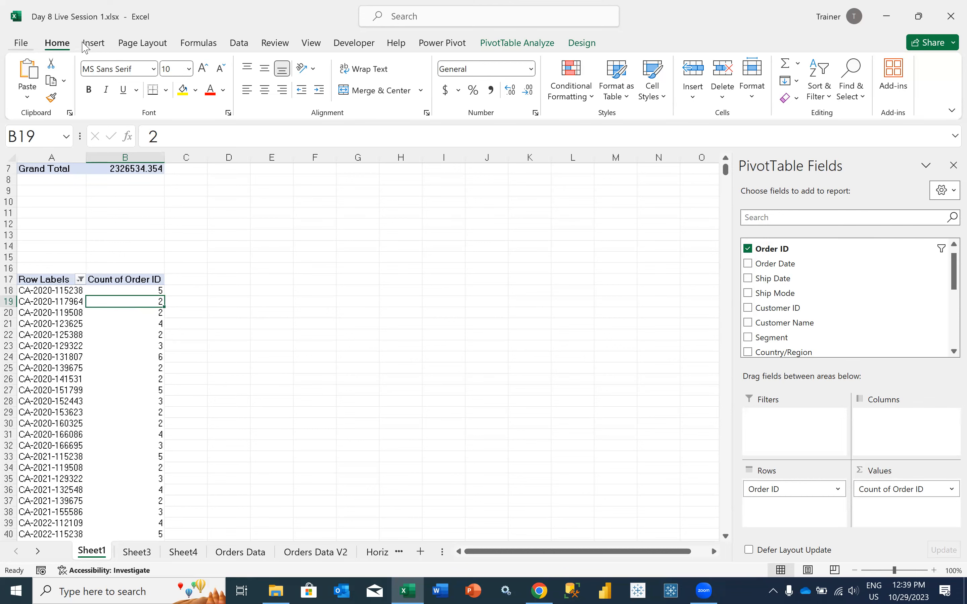
Save the workbook as "Day 9 Live Session 1.xlsx" in the Excel Batch 4 folder on OneDrive
{"action": "left_click", "coordinate": [21, 42]}
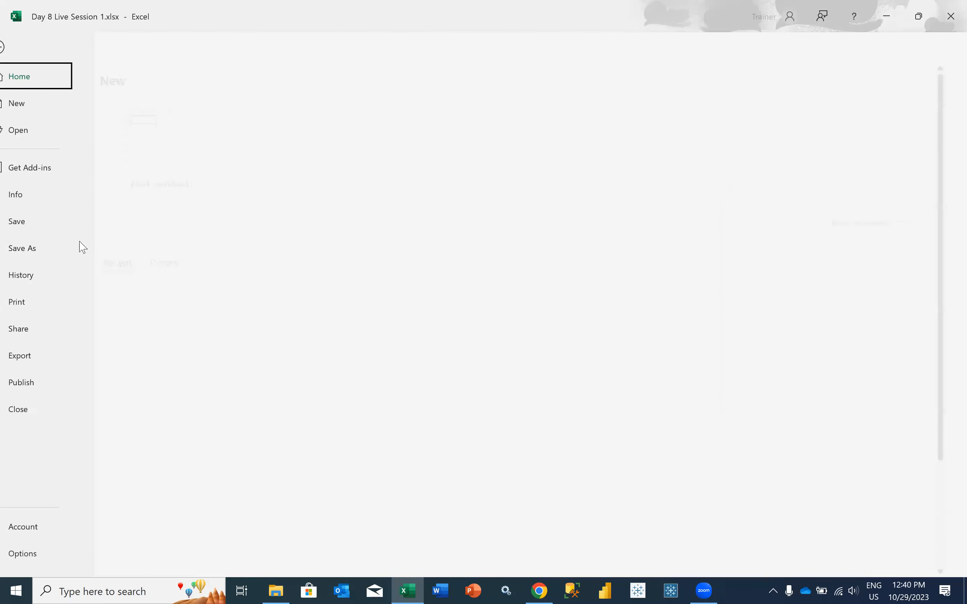
{"action": "left_click", "coordinate": [75, 248]}
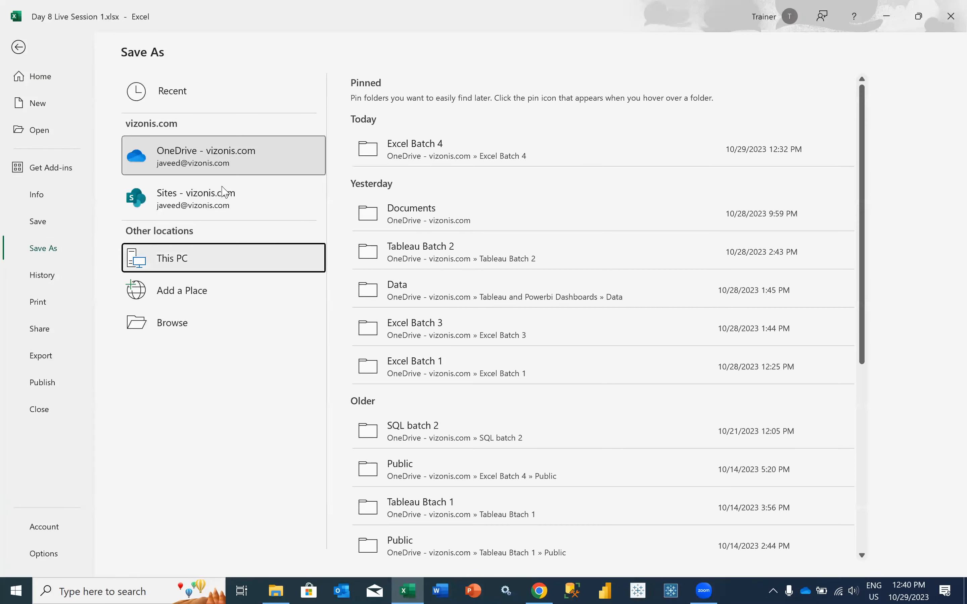
{"action": "scroll", "coordinate": [70, 124], "scroll_direction": "up", "scroll_amount": 3}
{"action": "scroll", "coordinate": [72, 123], "scroll_direction": "up", "scroll_amount": 1}
{"action": "scroll", "coordinate": [72, 123], "scroll_direction": "up", "scroll_amount": 1}
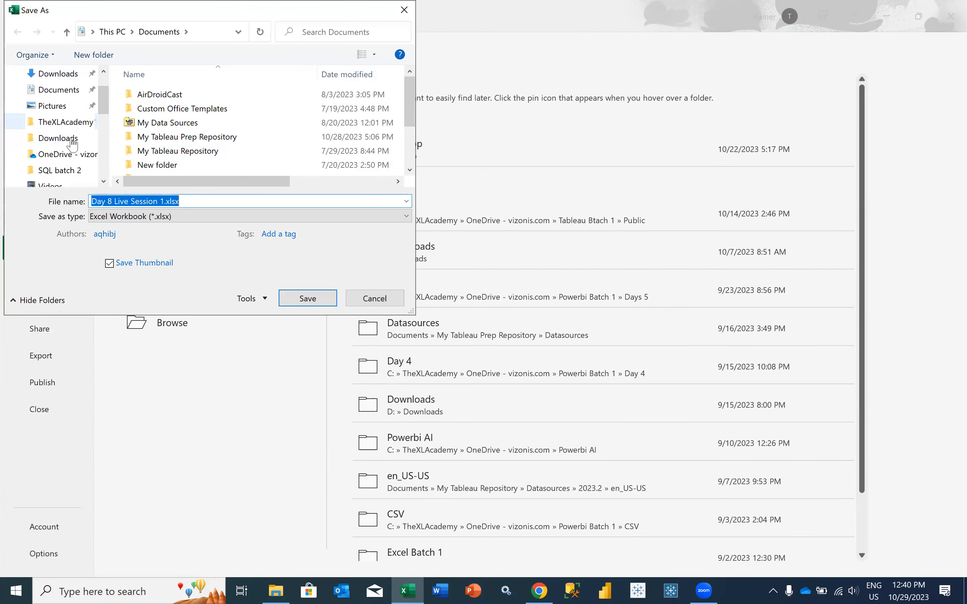
{"action": "left_click", "coordinate": [71, 158]}
{"action": "scroll", "coordinate": [187, 149], "scroll_direction": "down", "scroll_amount": 1}
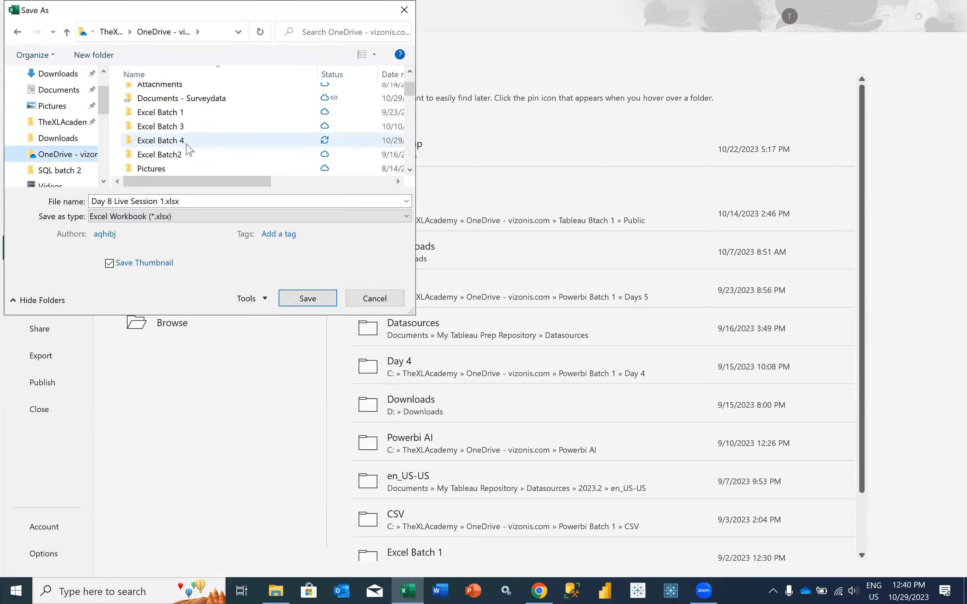
{"action": "left_click", "coordinate": [186, 145]}
{"action": "double_click", "coordinate": [183, 142]}
{"action": "left_click", "coordinate": [112, 202]}
{"action": "key", "text": "BackSpace"}
{"action": "type", "text": "9"}
{"action": "key", "text": "Return"}
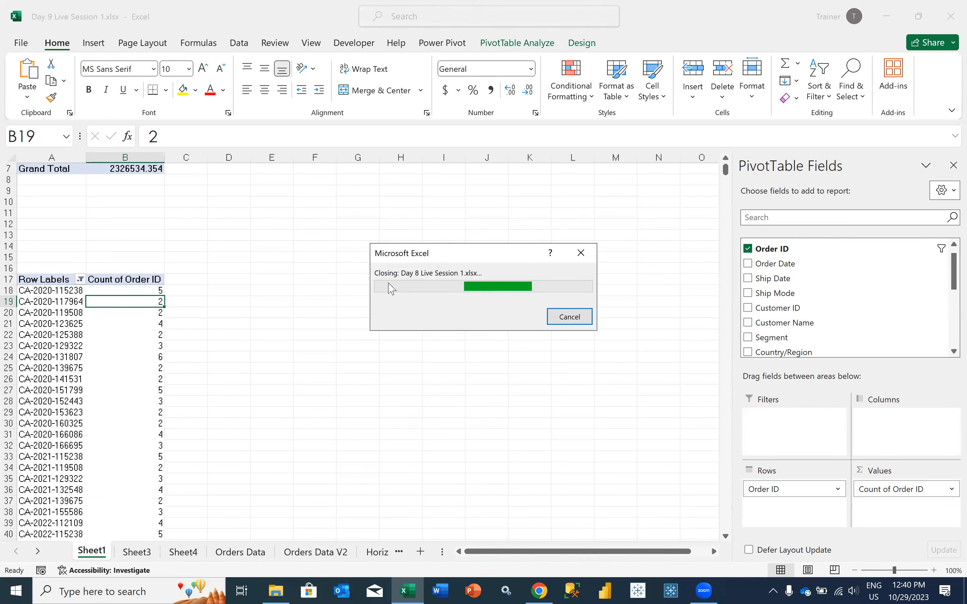
Merge and center cells A15:B16 directly above the Order ID PivotTable
{"action": "left_click_drag", "start_coordinate": [55, 255], "coordinate": [126, 266]}
{"action": "key", "text": "alt+h"}
{"action": "type", "text": "mc"}
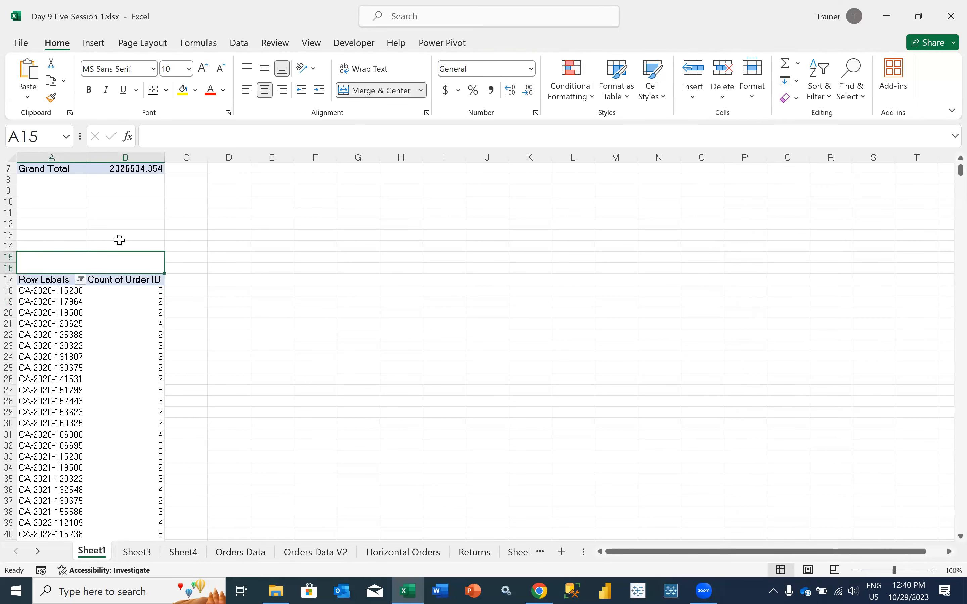
{"action": "type", "text": "Day"}
Enter the title "Identify Duplicate Orders" in the merged cell above the Order ID PivotTable
{"action": "key", "text": "BackSpace"}
{"action": "key", "text": "BackSpace"}
{"action": "key", "text": "BackSpace"}
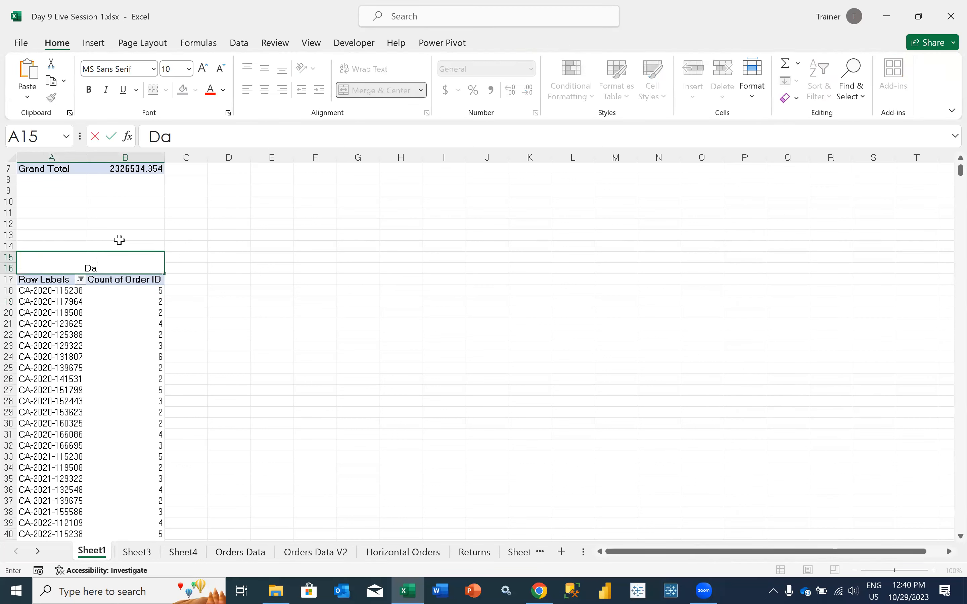
{"action": "type", "text": "Ideti"}
{"action": "key", "text": "BackSpace"}
{"action": "key", "text": "BackSpace"}
{"action": "type", "text": "nf"}
{"action": "key", "text": "BackSpace"}
{"action": "type", "text": "tify Dupl"}
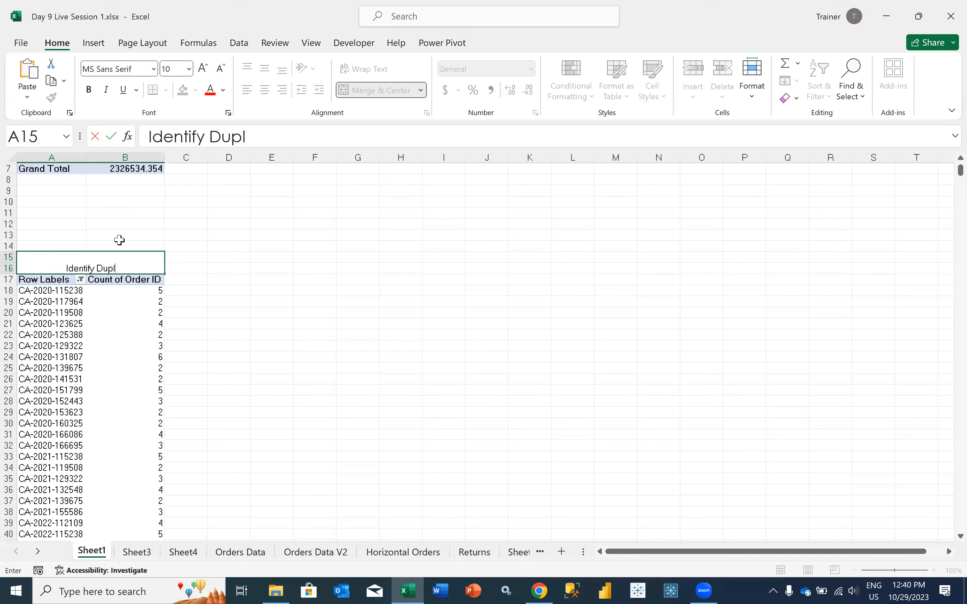
{"action": "type", "text": "icate Orders"}
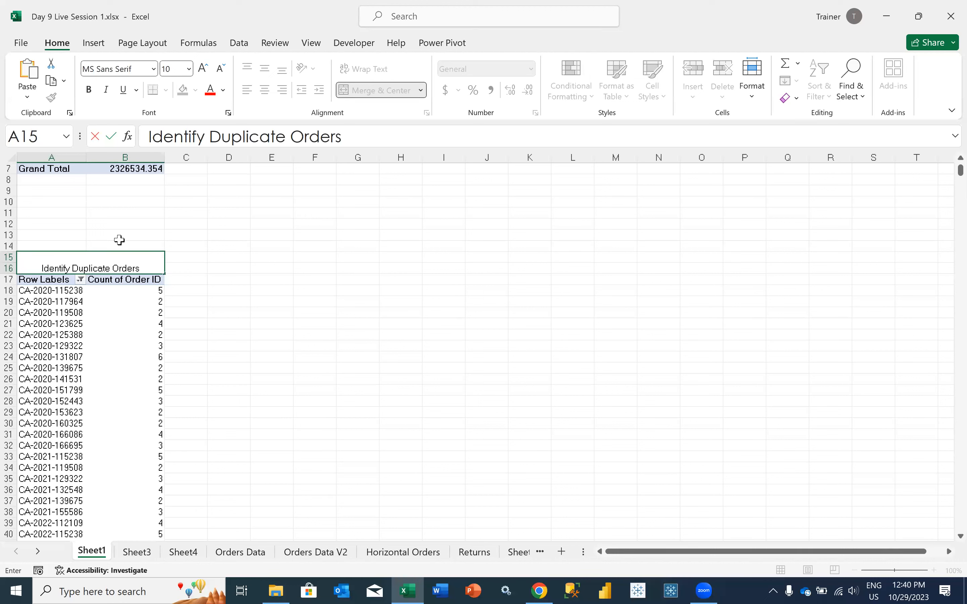
{"action": "key", "text": "Return"}
Rename Sheet1 as "Pivot Report" and select the merged title cell A15
{"action": "left_click", "coordinate": [137, 354]}
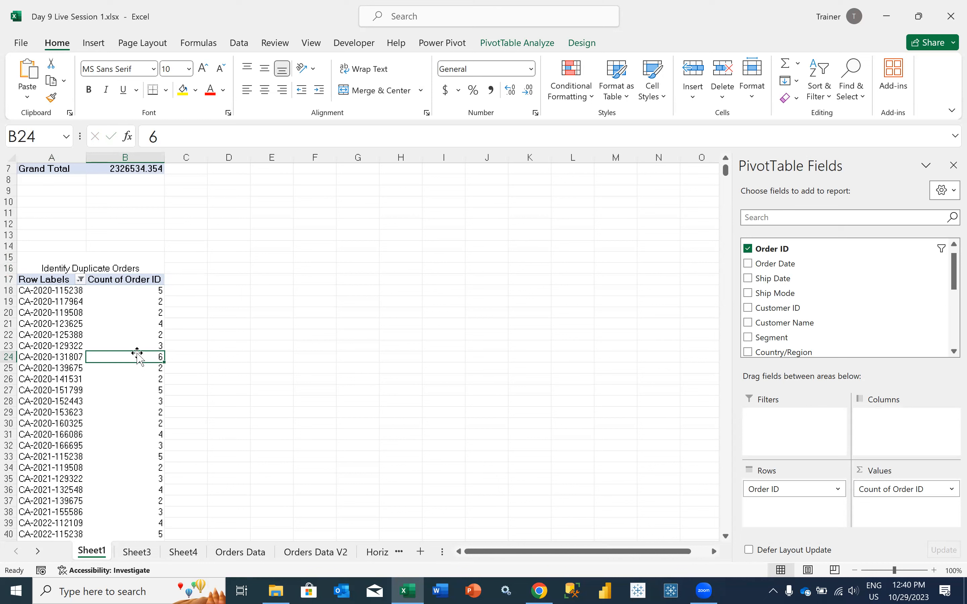
{"action": "right_click", "coordinate": [96, 556]}
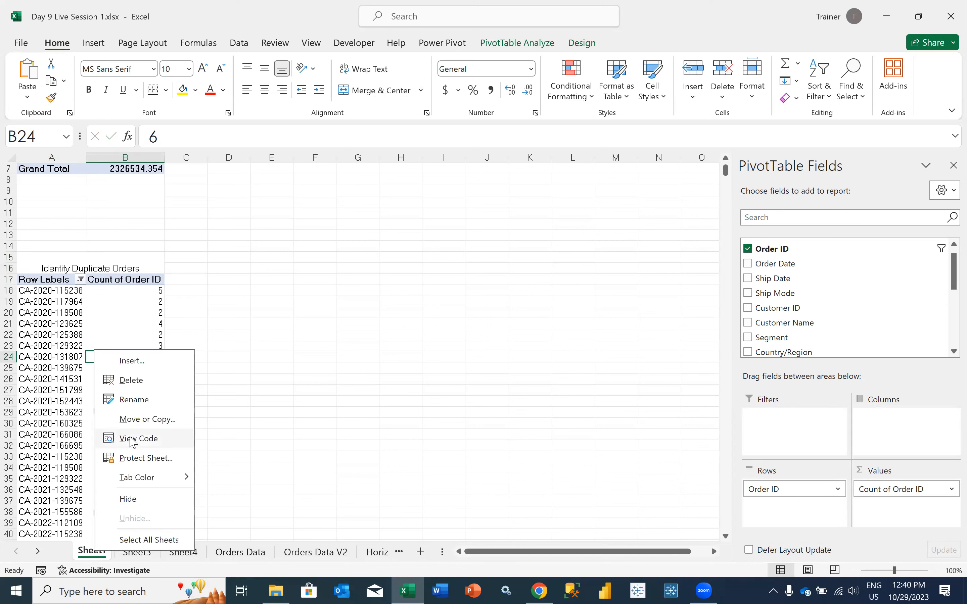
{"action": "left_click", "coordinate": [140, 401]}
{"action": "type", "text": "Pivot Report"}
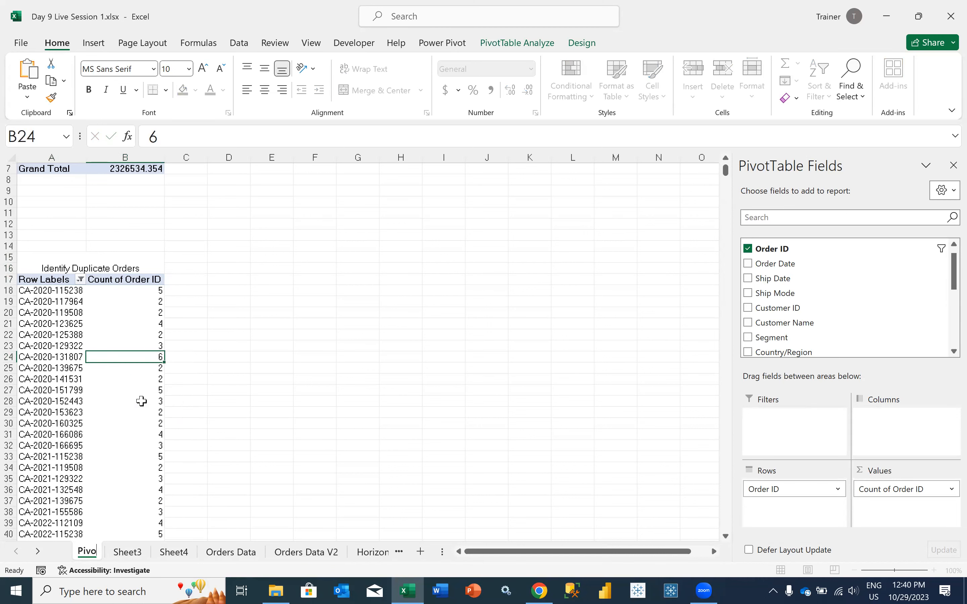
{"action": "key", "text": "Return"}
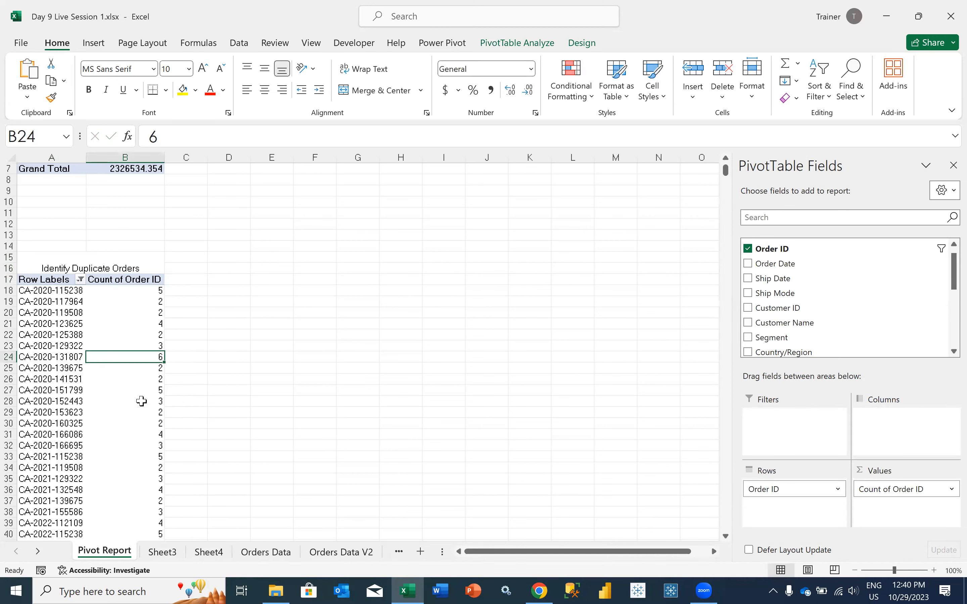
{"action": "left_click", "coordinate": [60, 261]}
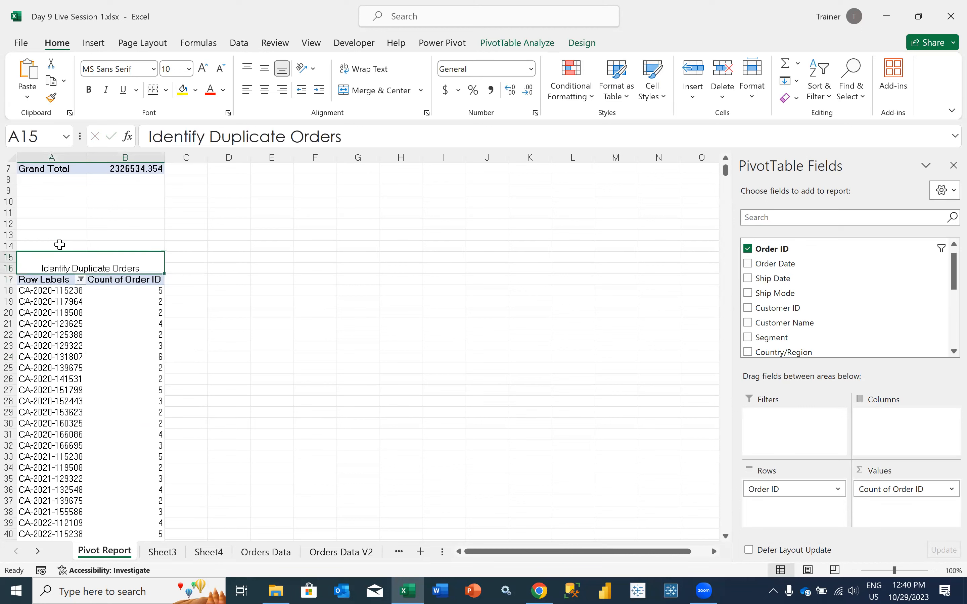
Format the merged title "Identify Duplicate Orders" in bold with font size 14
{"action": "left_click", "coordinate": [204, 69]}
{"action": "left_click", "coordinate": [203, 69]}
{"action": "left_click", "coordinate": [204, 69]}
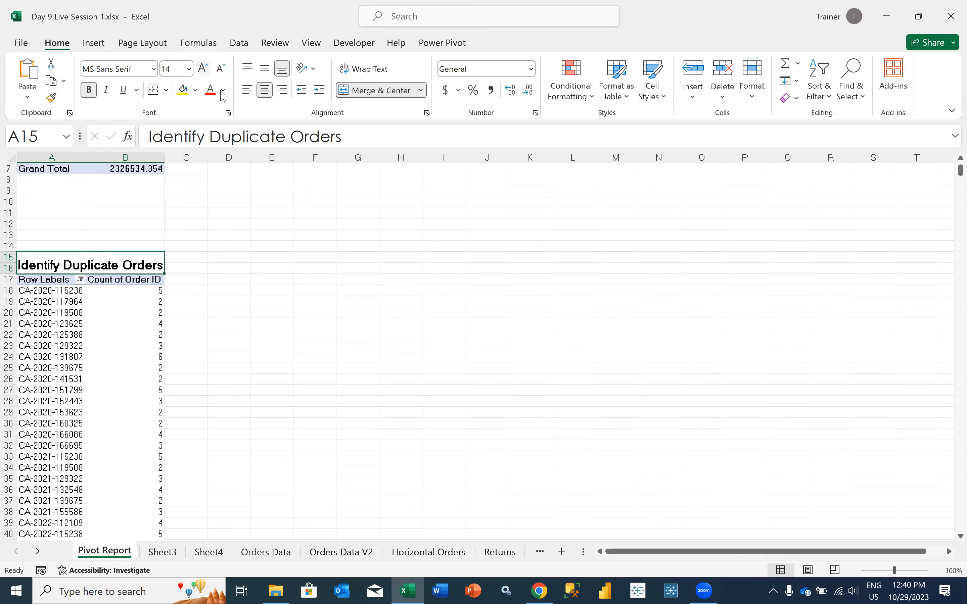
{"action": "left_click", "coordinate": [223, 308]}
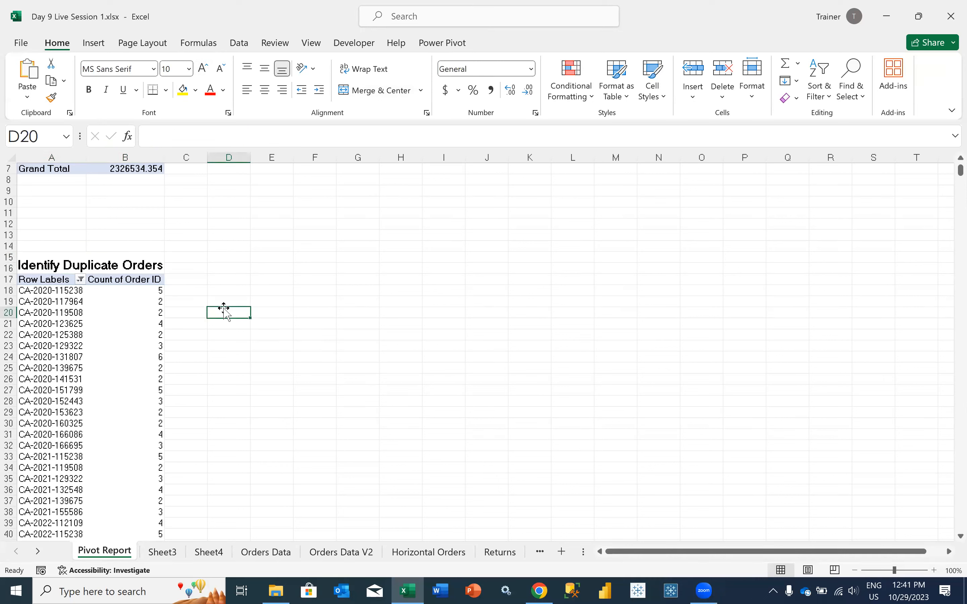
Examine the value and label filter options of the Order ID PivotTable's row labels, including the Equals label filter, without applying any
{"action": "left_click", "coordinate": [112, 311]}
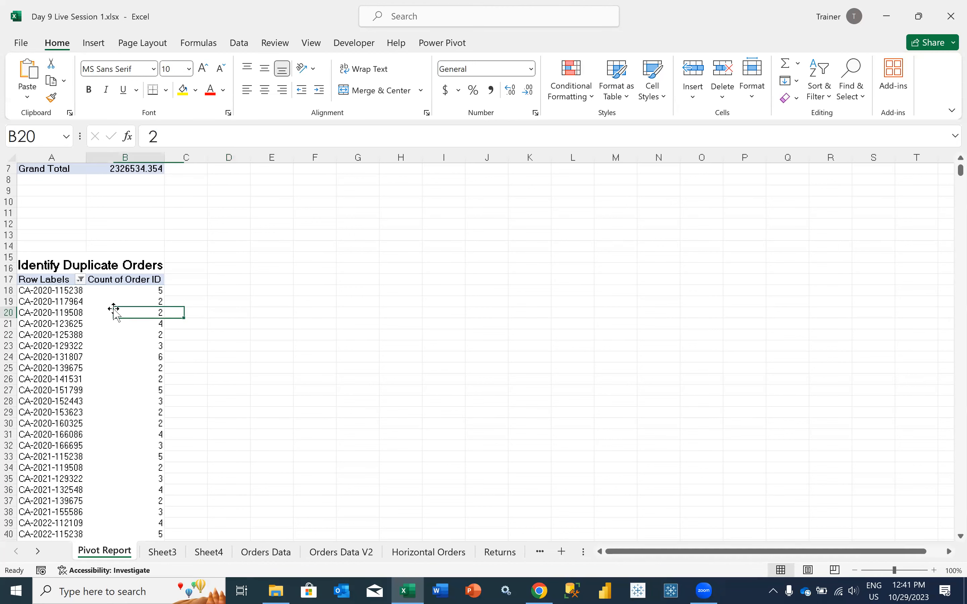
{"action": "left_click", "coordinate": [80, 279]}
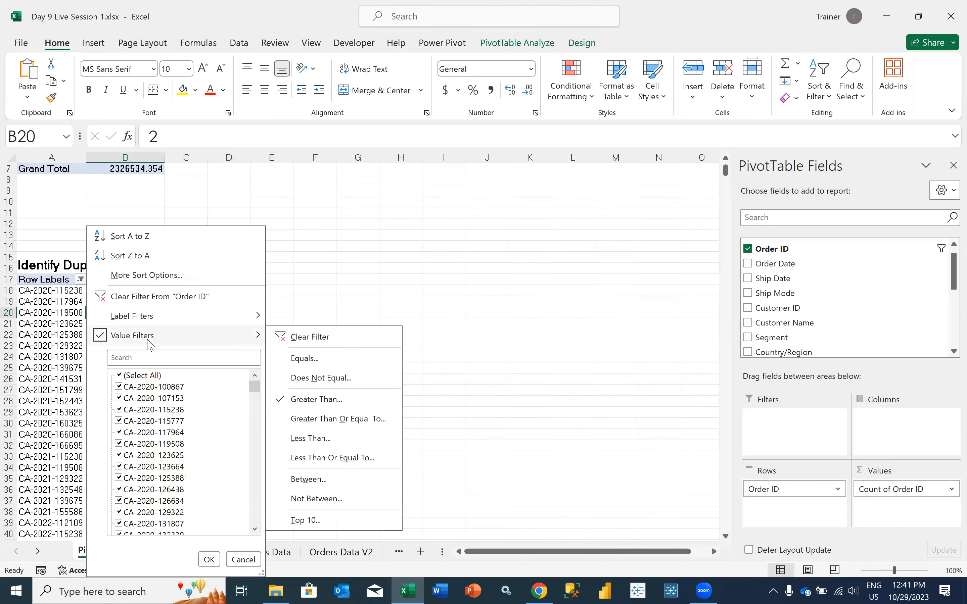
{"action": "left_click", "coordinate": [382, 281]}
{"action": "left_click", "coordinate": [153, 367]}
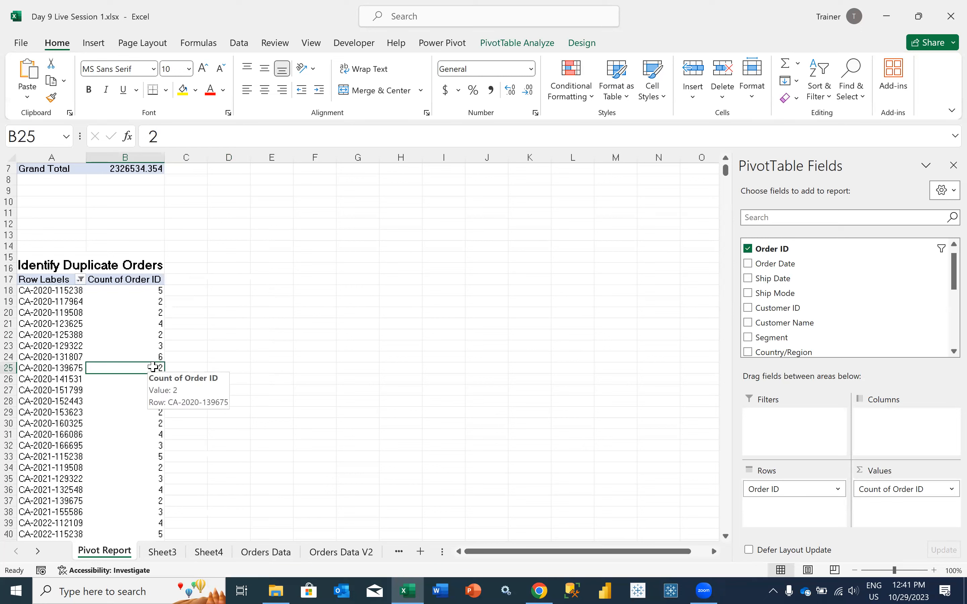
{"action": "left_click", "coordinate": [81, 280]}
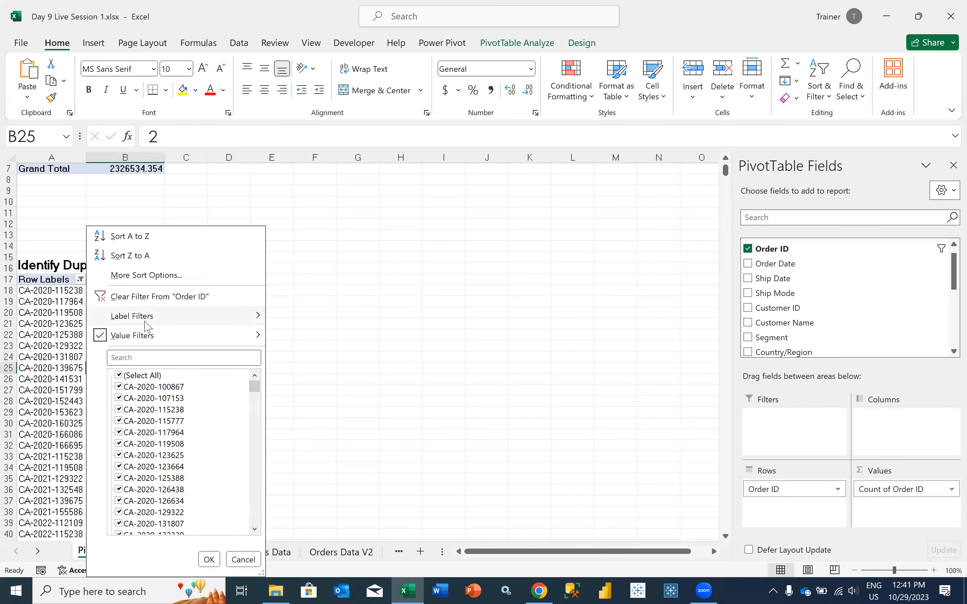
{"action": "mouse_move", "coordinate": [146, 320]}
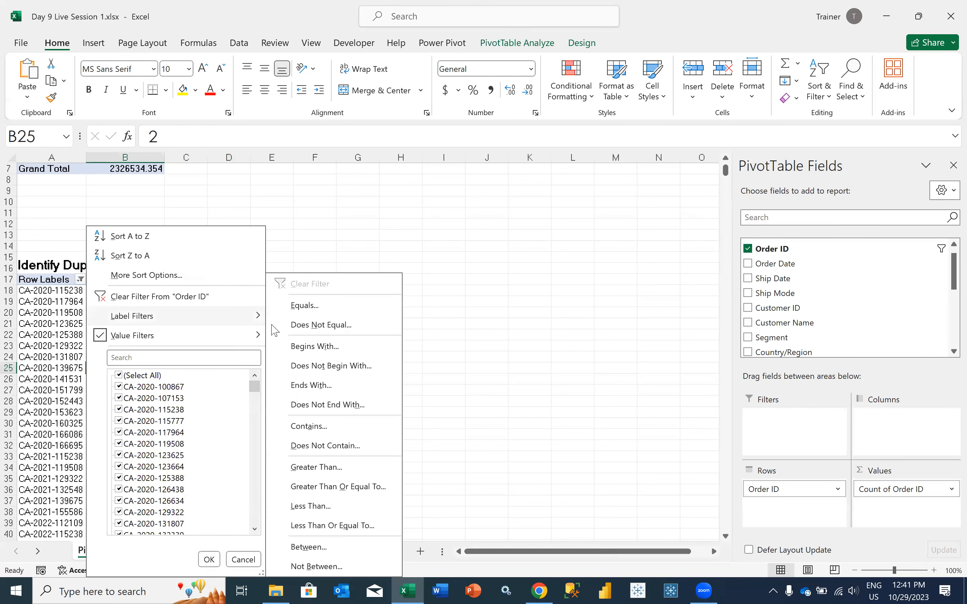
{"action": "left_click", "coordinate": [325, 308]}
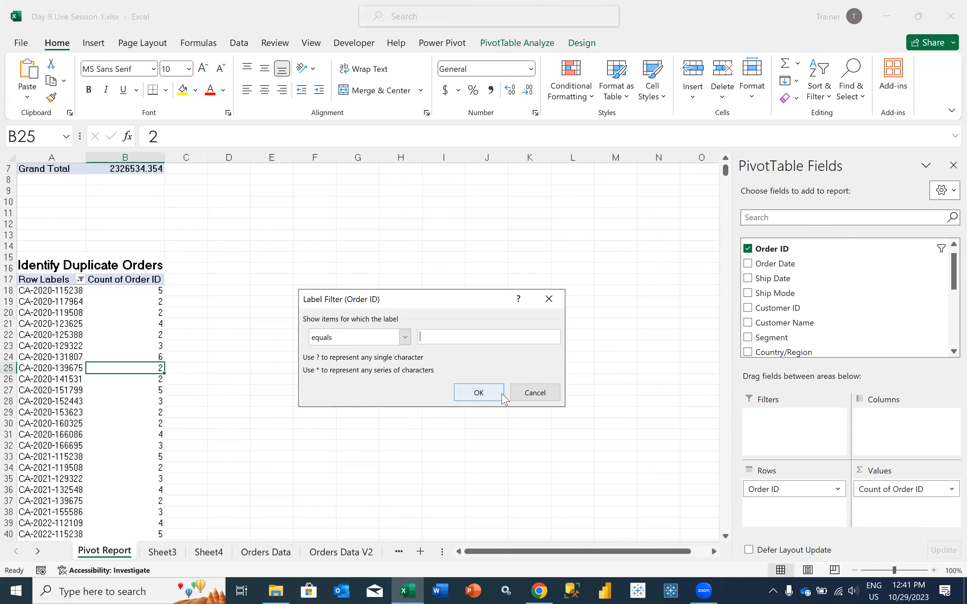
{"action": "left_click", "coordinate": [519, 393]}
{"action": "left_click", "coordinate": [149, 335]}
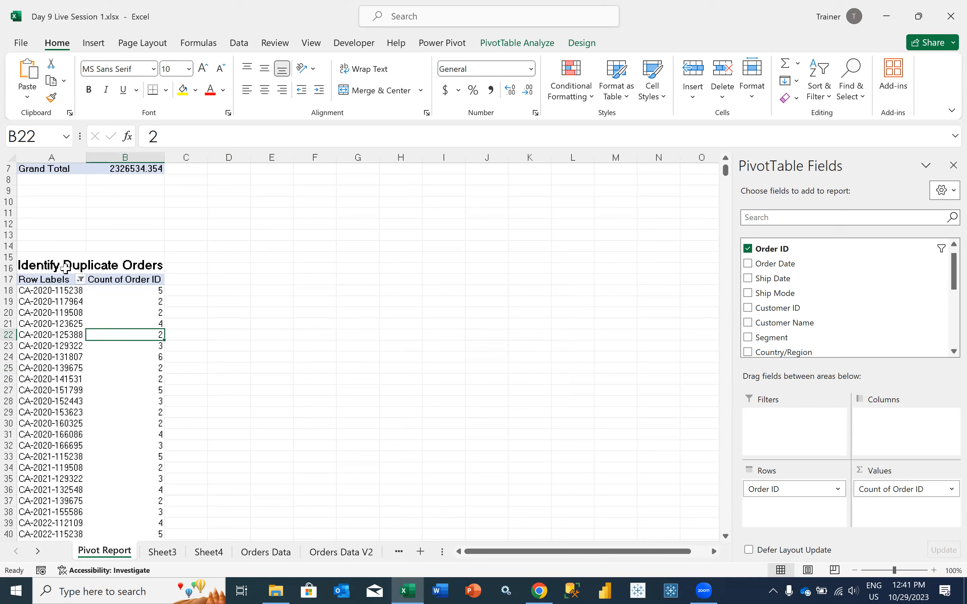
Check the Order ID PivotTable's title, counts and row label filter options, leaving the existing value filter in place
{"action": "left_click", "coordinate": [69, 259]}
{"action": "left_click", "coordinate": [194, 279]}
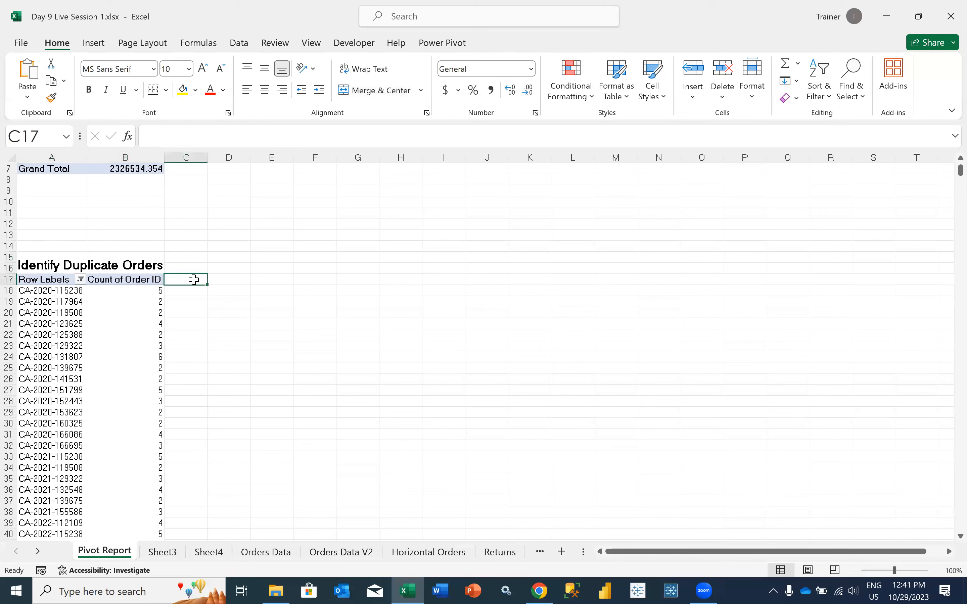
{"action": "left_click", "coordinate": [137, 326]}
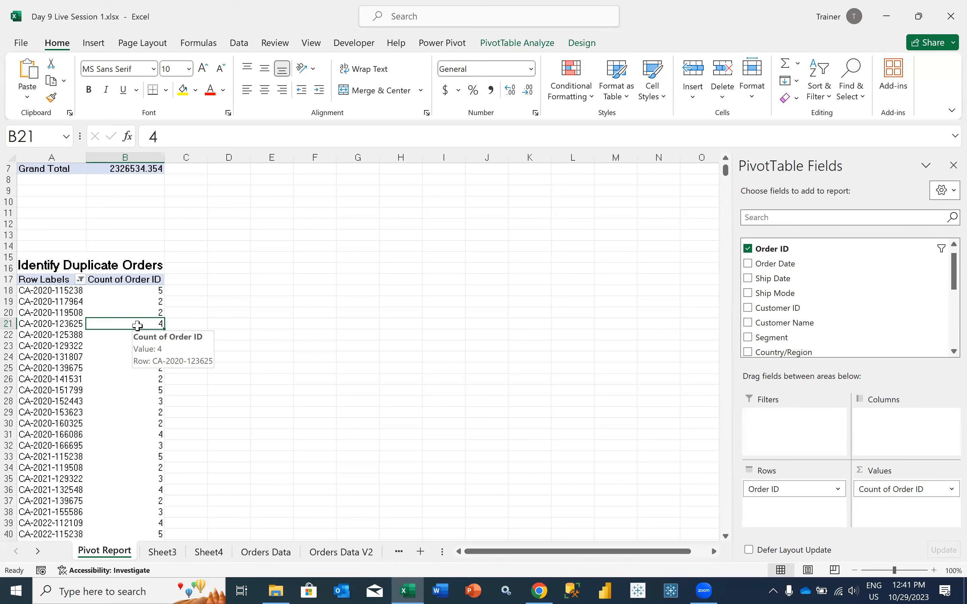
{"action": "left_click", "coordinate": [107, 380]}
{"action": "left_click", "coordinate": [117, 327]}
{"action": "left_click", "coordinate": [79, 280]}
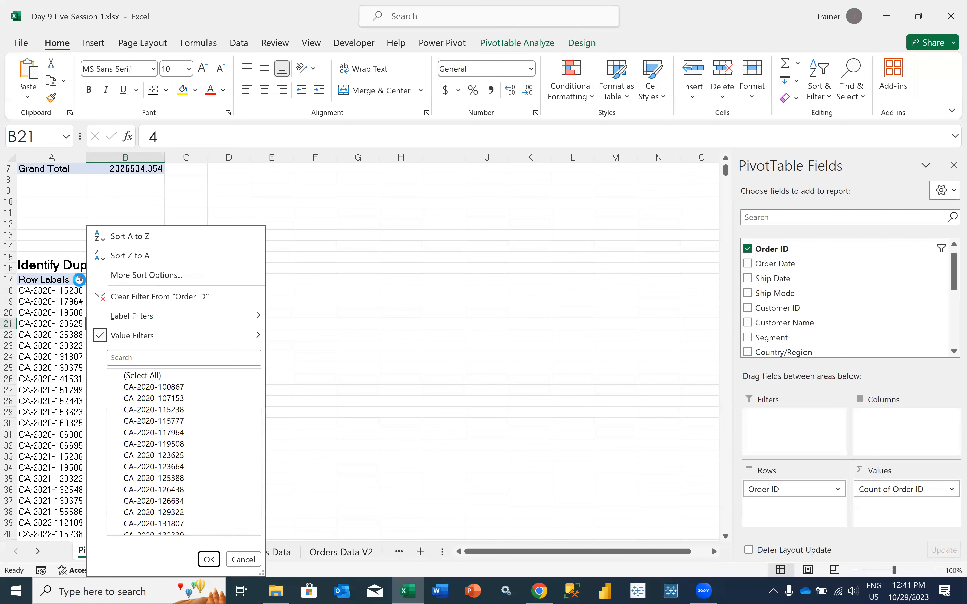
{"action": "mouse_move", "coordinate": [141, 336]}
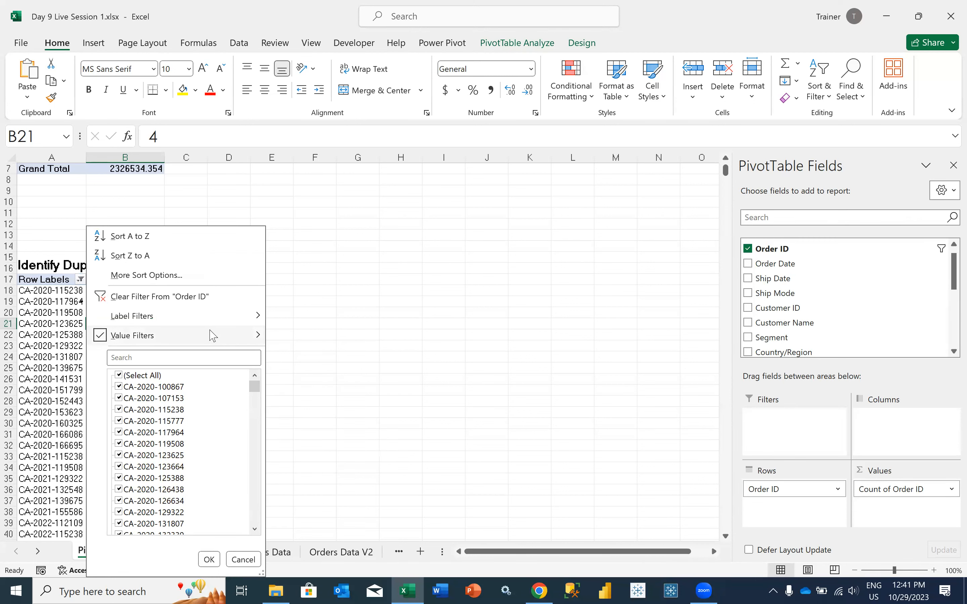
{"action": "mouse_move", "coordinate": [211, 335]}
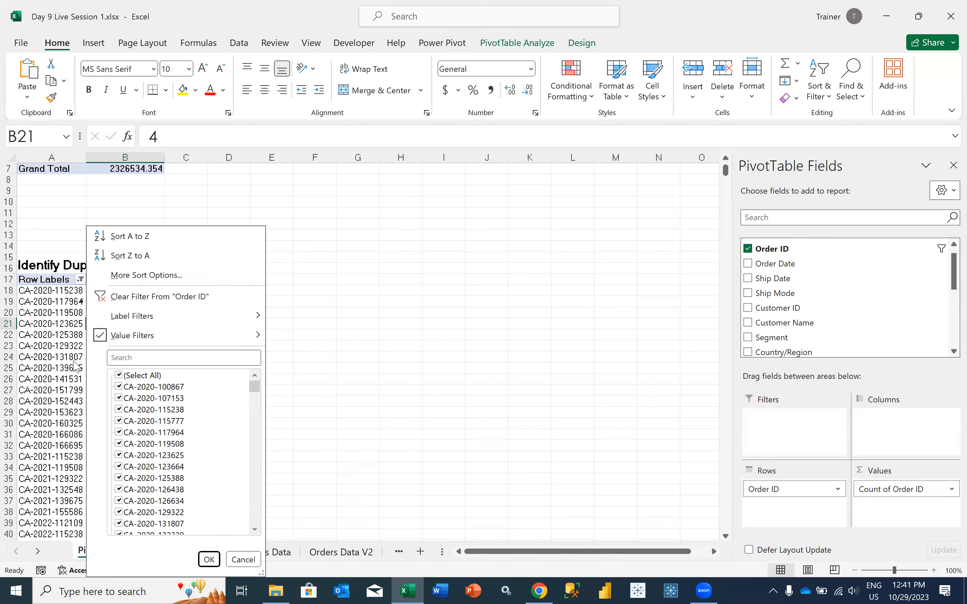
{"action": "left_click", "coordinate": [52, 327]}
Save the workbook with the titled Order ID PivotTable
{"action": "left_click", "coordinate": [205, 315]}
{"action": "left_click", "coordinate": [138, 336]}
{"action": "key", "text": "ctrl+s"}
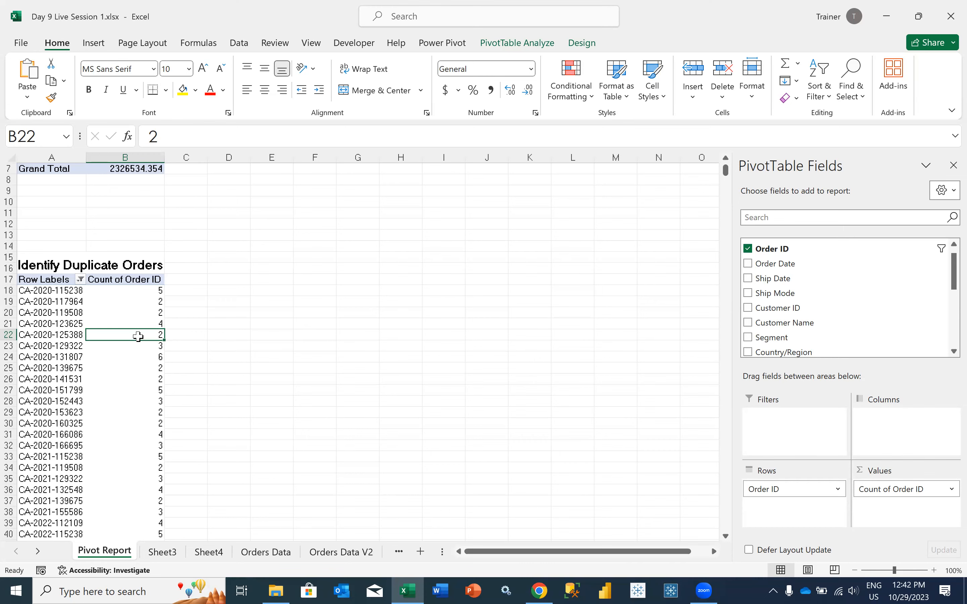
{"action": "scroll", "coordinate": [138, 337], "scroll_direction": "up", "scroll_amount": 4}
{"action": "scroll", "coordinate": [137, 337], "scroll_direction": "down", "scroll_amount": 14}
{"action": "scroll", "coordinate": [138, 337], "scroll_direction": "down", "scroll_amount": 20}
{"action": "scroll", "coordinate": [138, 337], "scroll_direction": "down", "scroll_amount": 20}
{"action": "scroll", "coordinate": [124, 397], "scroll_direction": "up", "scroll_amount": 20}
{"action": "scroll", "coordinate": [124, 397], "scroll_direction": "up", "scroll_amount": 20}
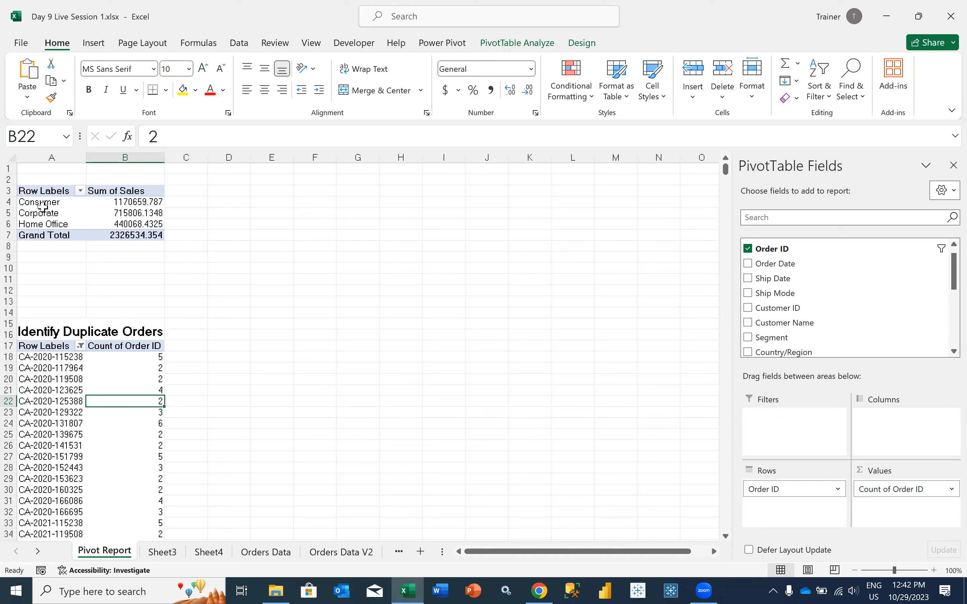
{"action": "left_click_drag", "start_coordinate": [26, 191], "coordinate": [132, 232]}
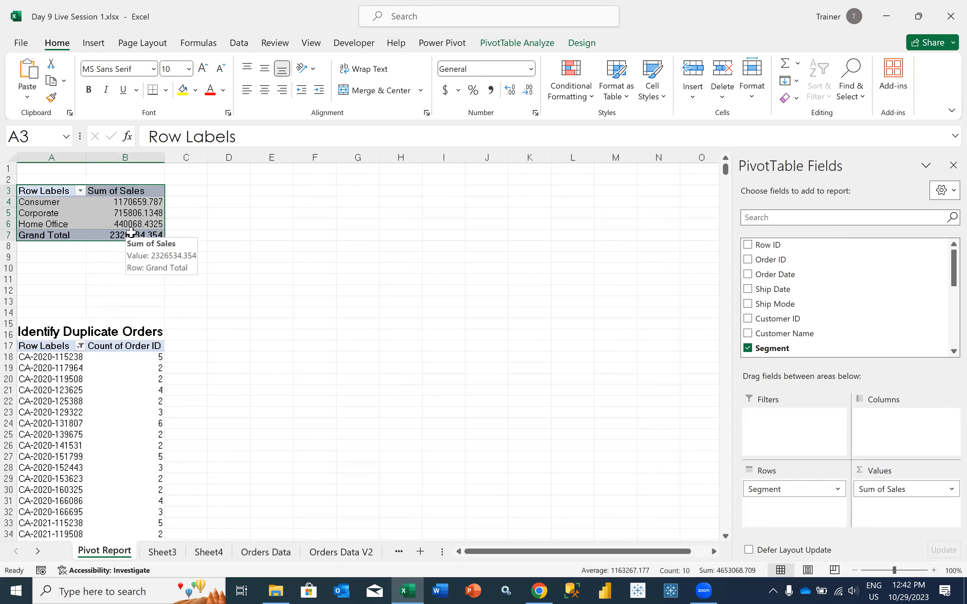
{"action": "key", "text": "ctrl+c"}
{"action": "left_click", "coordinate": [63, 268]}
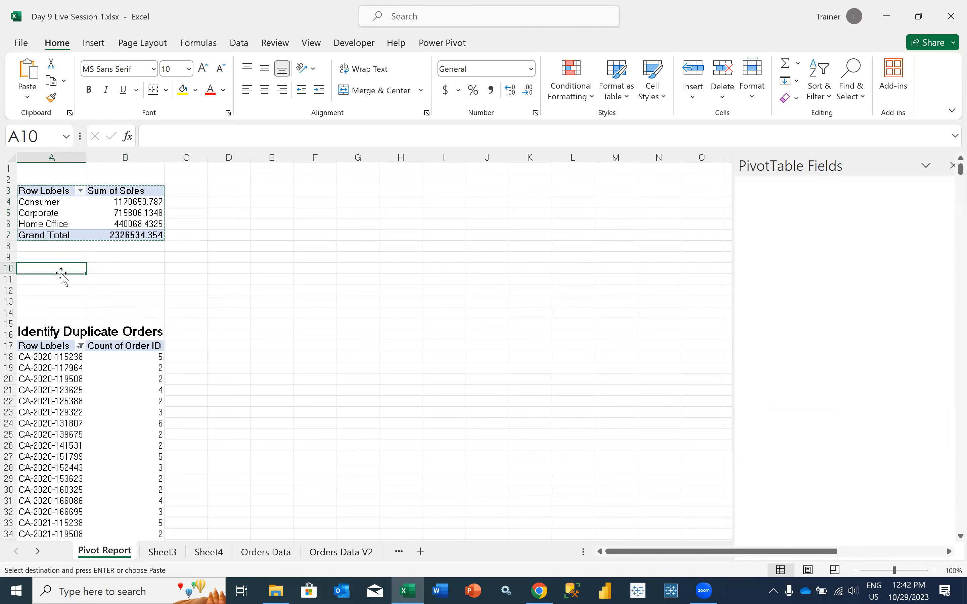
{"action": "left_click_drag", "start_coordinate": [56, 224], "coordinate": [54, 191]}
{"action": "left_click", "coordinate": [61, 379]}
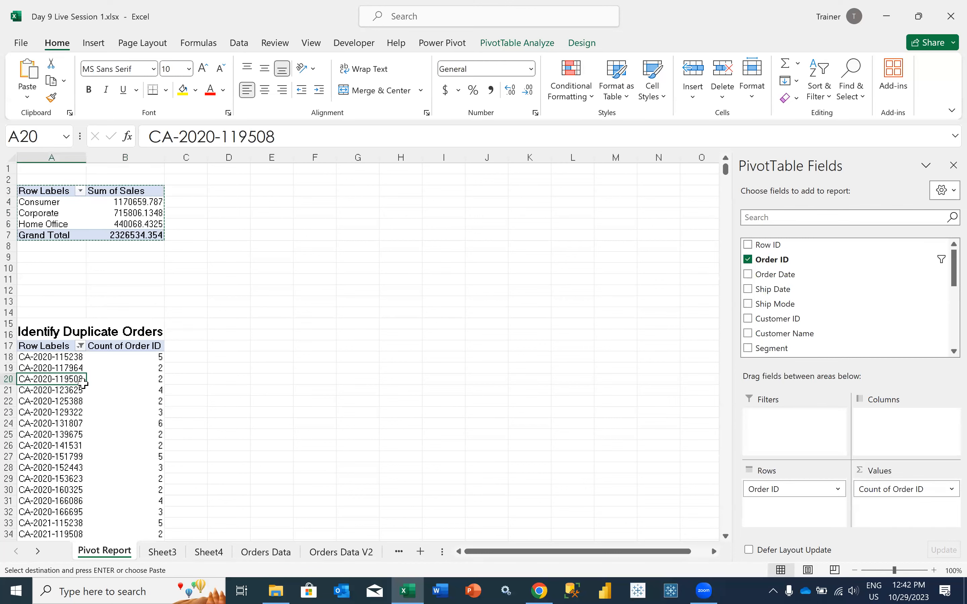
Start a new PivotTable from a table or range at cell A2542, below the Order ID PivotTable's grand total
{"action": "scroll", "coordinate": [87, 408], "scroll_direction": "down", "scroll_amount": 2}
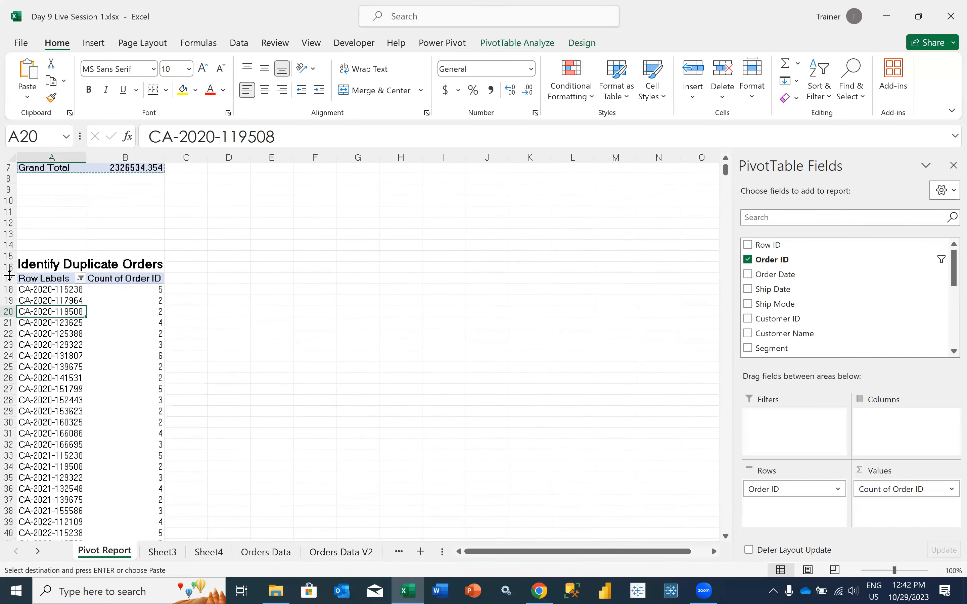
{"action": "left_click_drag", "start_coordinate": [9, 281], "coordinate": [8, 536]}
{"action": "left_click", "coordinate": [40, 475]}
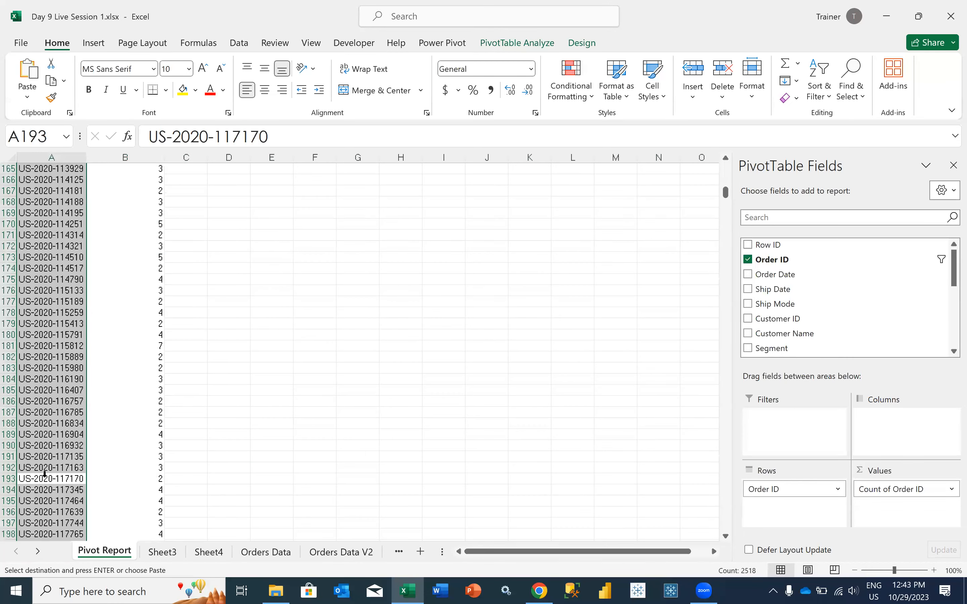
{"action": "key", "text": "ctrl+shift+Down"}
{"action": "scroll", "coordinate": [43, 472], "scroll_direction": "down", "scroll_amount": 3}
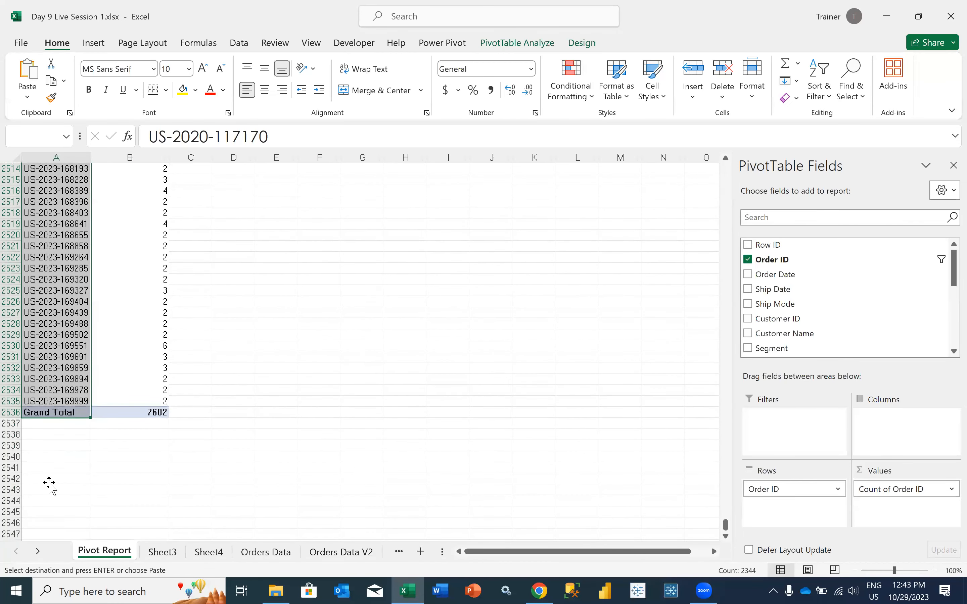
{"action": "left_click", "coordinate": [48, 481]}
{"action": "left_click", "coordinate": [93, 42]}
{"action": "left_click", "coordinate": [33, 84]}
{"action": "left_click", "coordinate": [45, 120]}
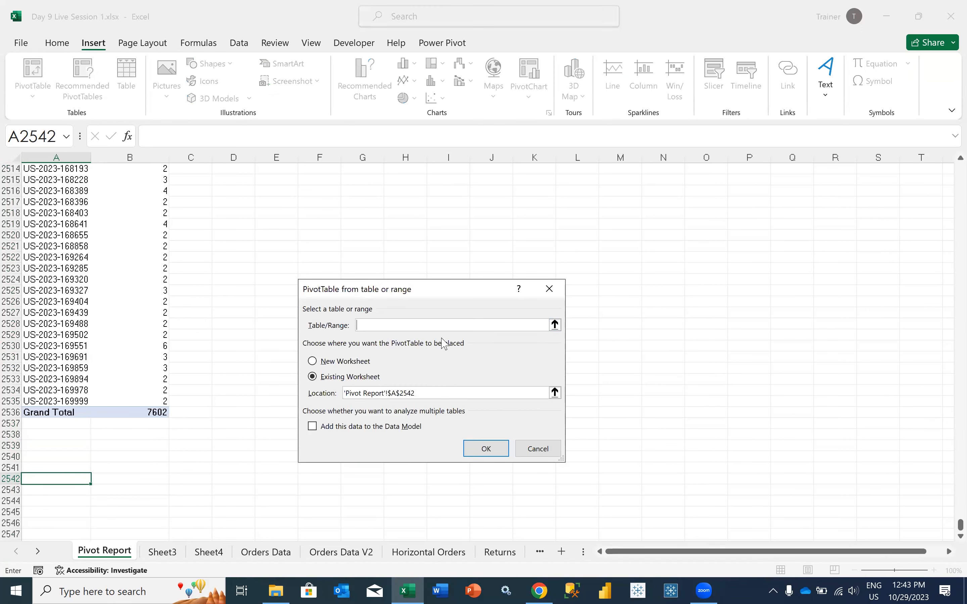
Set the whole Table1 on the Orders Data sheet as the source and create the PivotTable in the existing Pivot Report worksheet
{"action": "left_click", "coordinate": [557, 325]}
{"action": "left_click", "coordinate": [251, 552]}
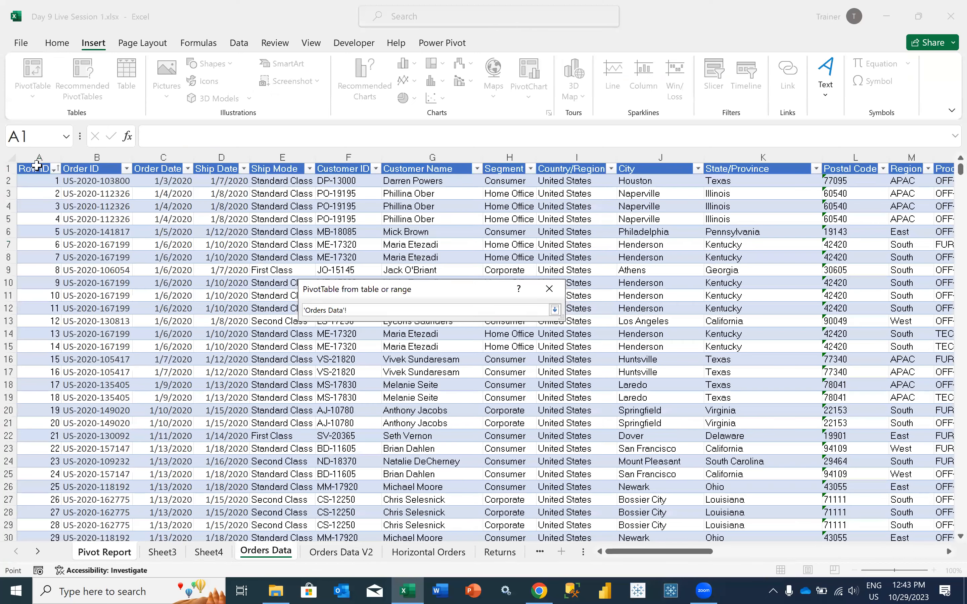
{"action": "left_click", "coordinate": [37, 163]}
{"action": "key", "text": "ctrl+shift+Right"}
{"action": "key", "text": "ctrl+Home"}
{"action": "key", "text": "ctrl+shift+Right"}
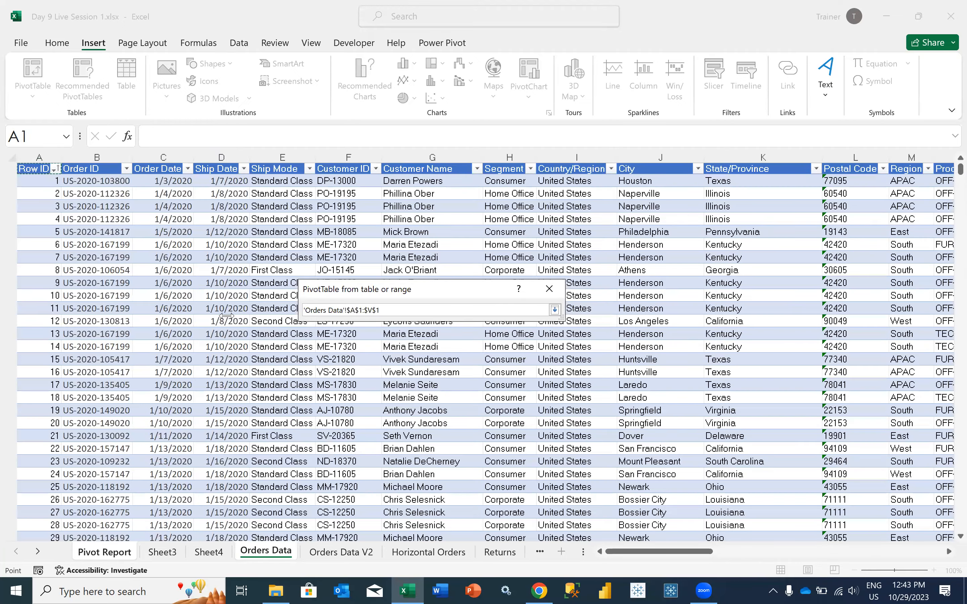
{"action": "key", "text": "ctrl+shift+Down"}
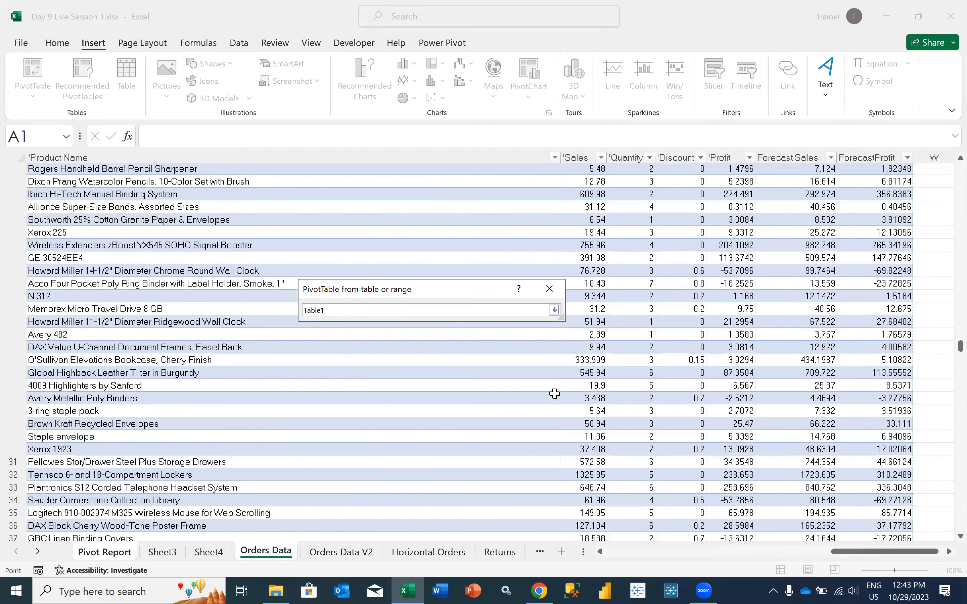
{"action": "key", "text": "Return"}
{"action": "key", "text": "Return"}
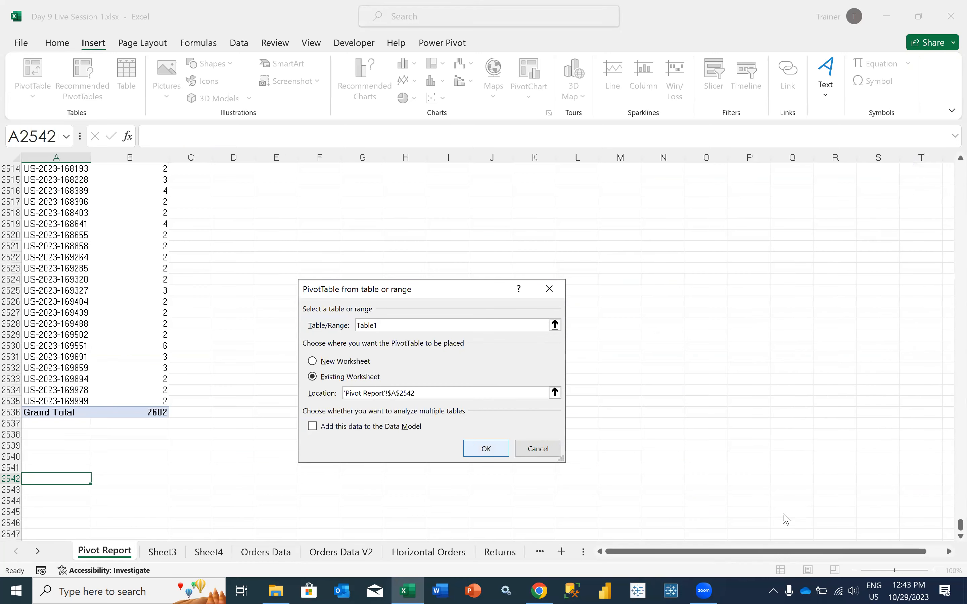
Add Order Date to the rows, grouped by years, quarters and months, and summarize Sales as a sum in the values
{"action": "scroll", "coordinate": [759, 328], "scroll_direction": "down", "scroll_amount": 7}
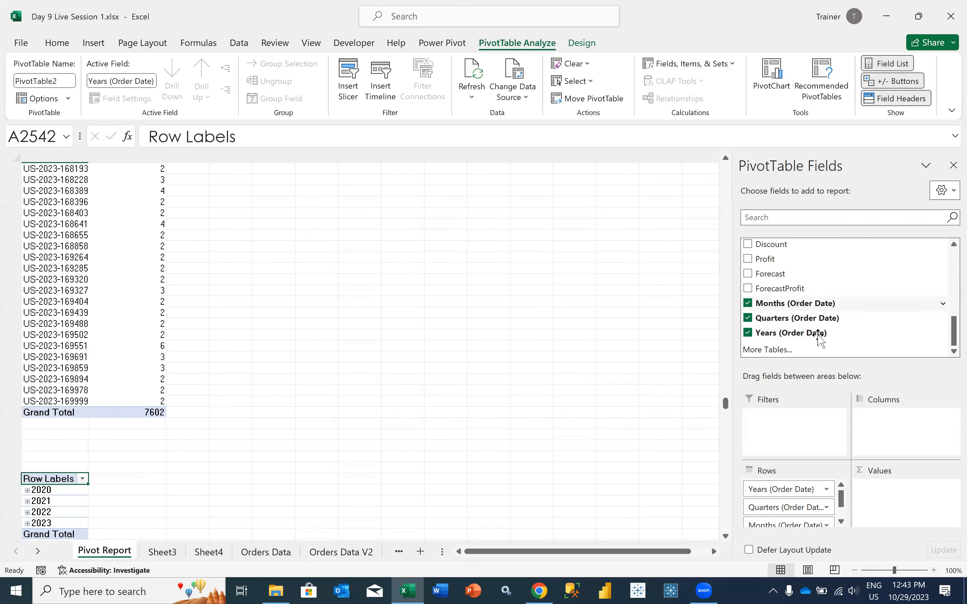
{"action": "scroll", "coordinate": [782, 263], "scroll_direction": "up", "scroll_amount": 3}
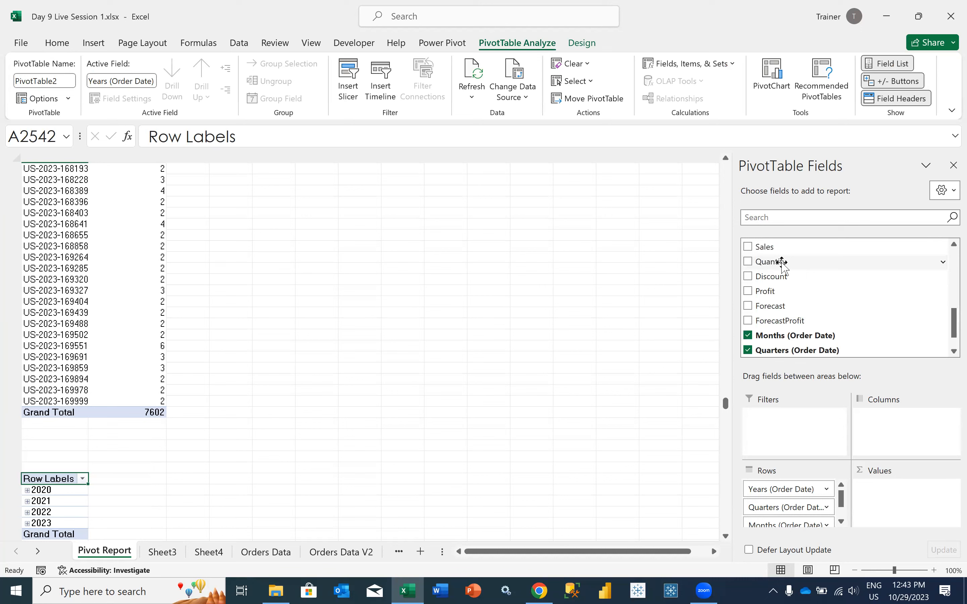
{"action": "left_click_drag", "start_coordinate": [779, 247], "coordinate": [875, 508]}
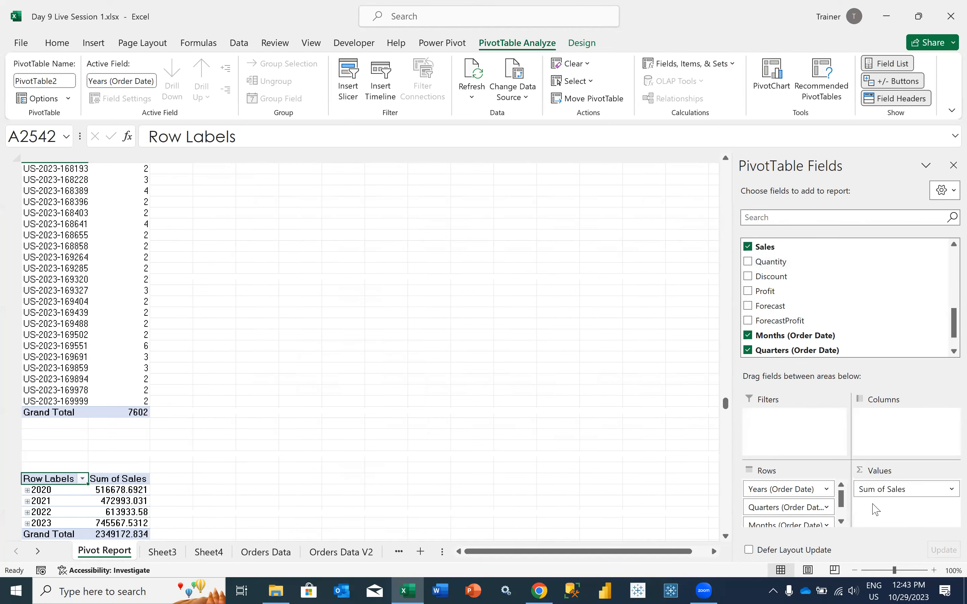
{"action": "scroll", "coordinate": [254, 496], "scroll_direction": "down", "scroll_amount": 4}
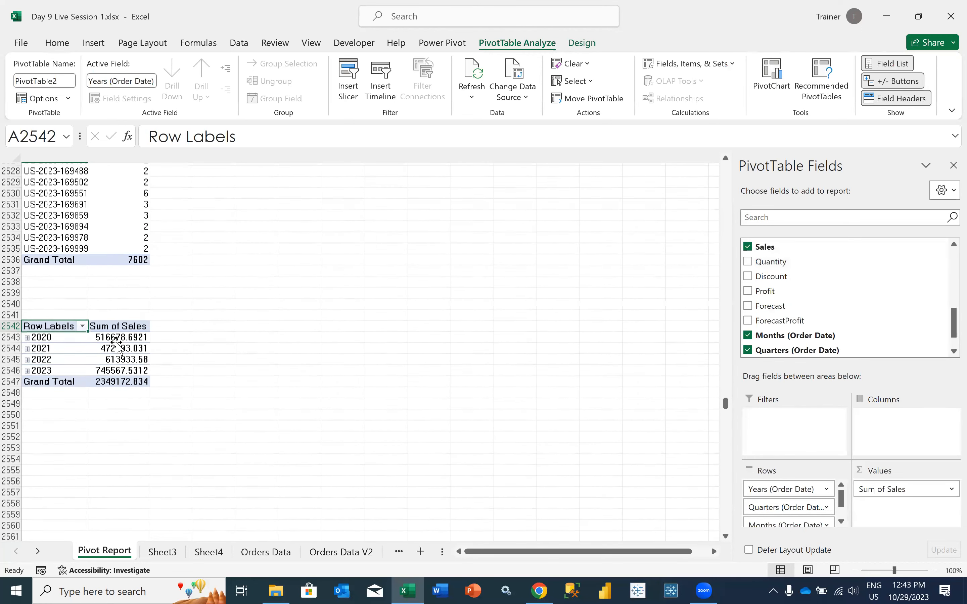
{"action": "left_click", "coordinate": [118, 346]}
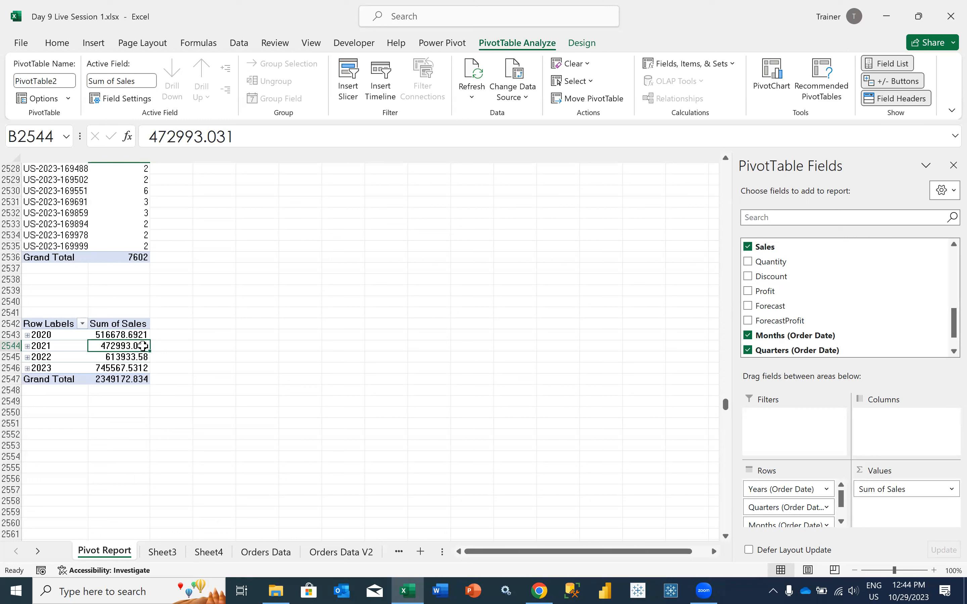
Create a PivotTable from Table1 at cell A2552 of the Pivot Report sheet and add Order Date to its rows
{"action": "mouse_move", "coordinate": [143, 346]}
{"action": "left_click", "coordinate": [35, 434]}
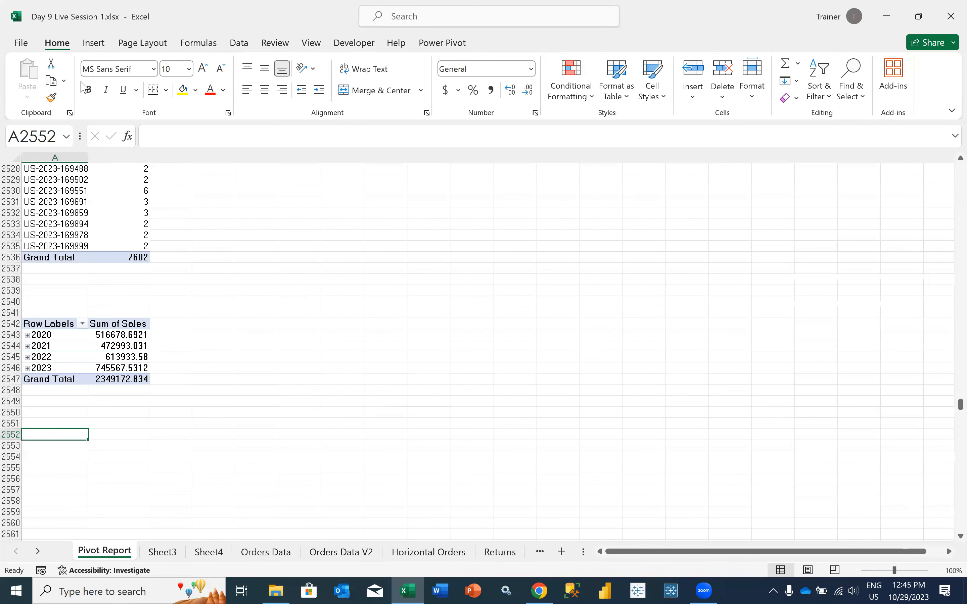
{"action": "left_click", "coordinate": [93, 42]}
{"action": "left_click", "coordinate": [33, 88]}
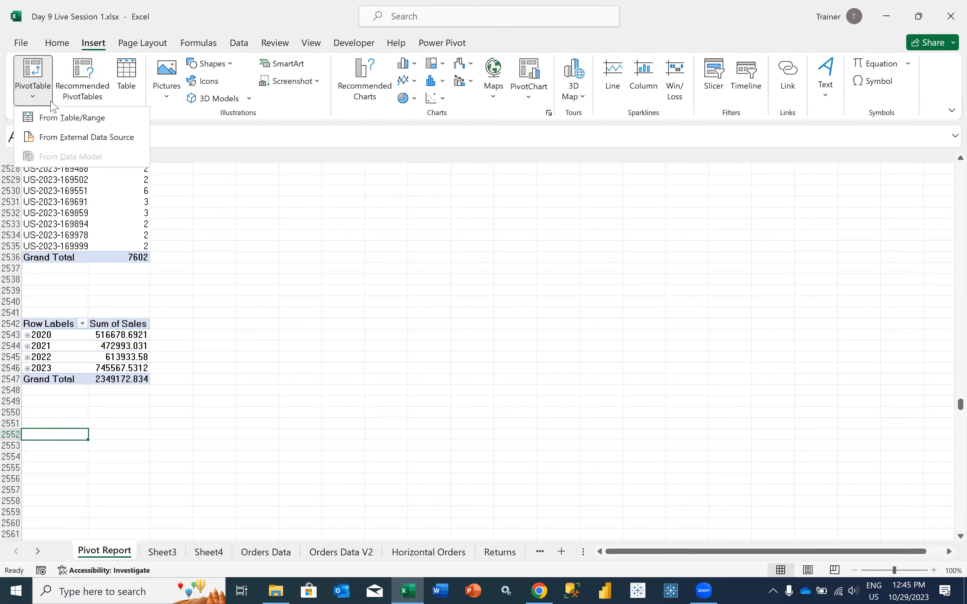
{"action": "left_click", "coordinate": [54, 117]}
{"action": "type", "text": "Table1"}
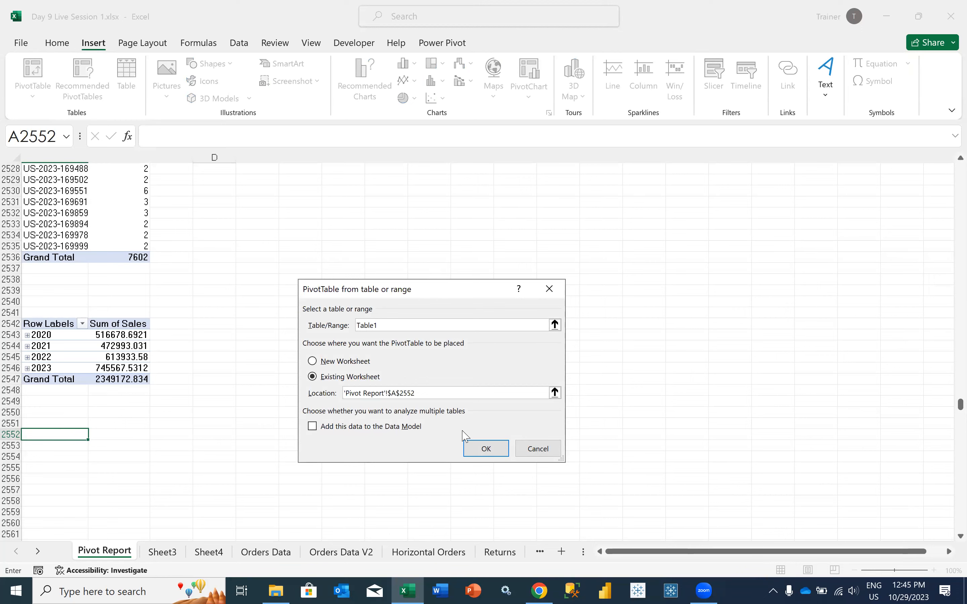
{"action": "left_click", "coordinate": [481, 448]}
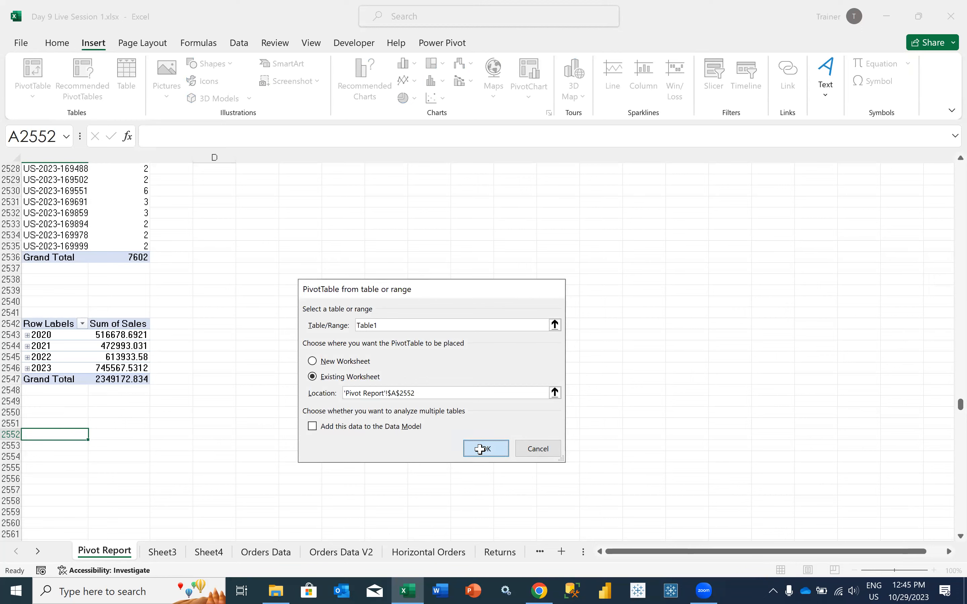
{"action": "scroll", "coordinate": [178, 451], "scroll_direction": "down", "scroll_amount": 5}
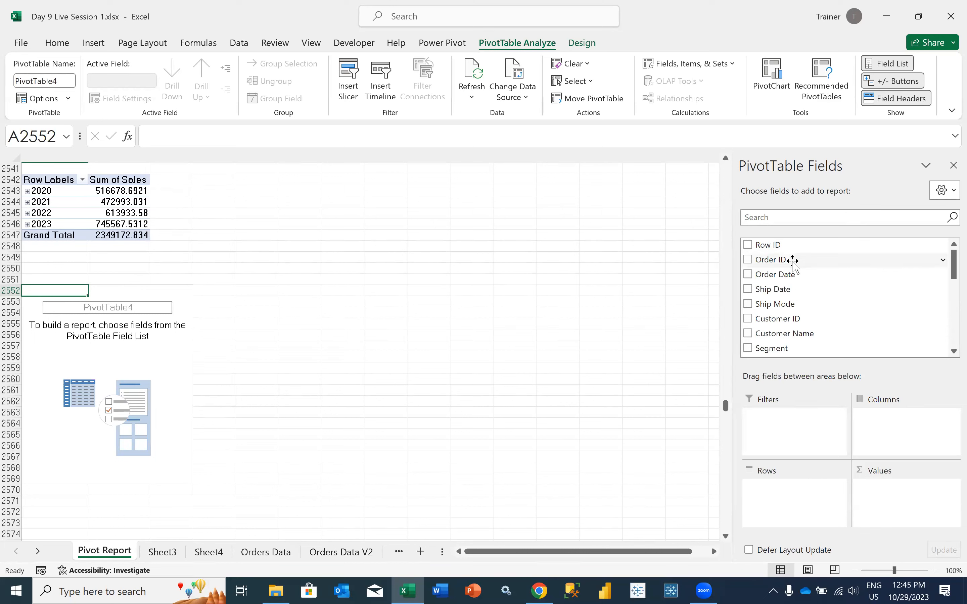
{"action": "left_click_drag", "start_coordinate": [794, 275], "coordinate": [780, 483]}
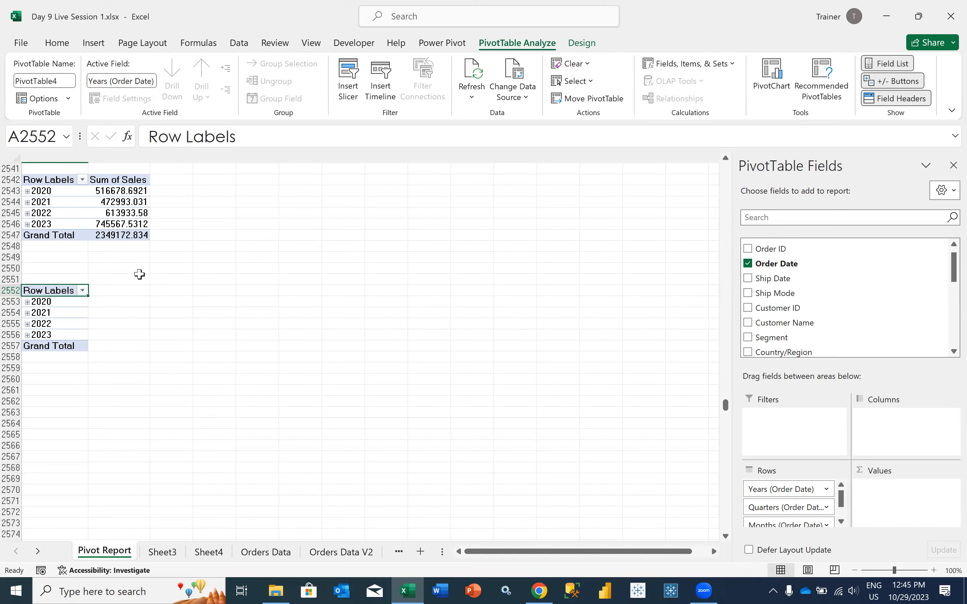
{"action": "left_click", "coordinate": [94, 43]}
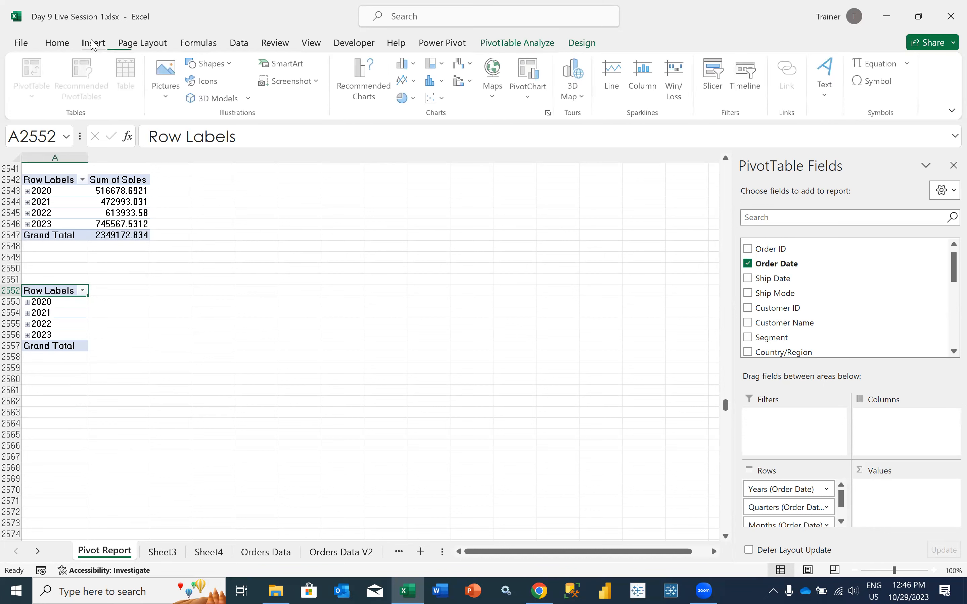
{"action": "left_click", "coordinate": [66, 410]}
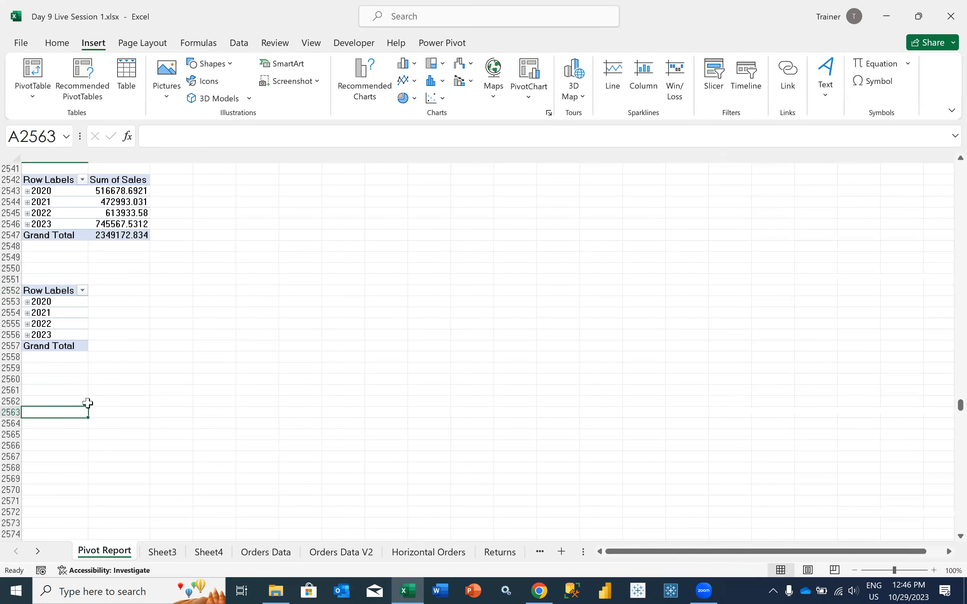
{"action": "left_click", "coordinate": [40, 96]}
{"action": "left_click", "coordinate": [48, 116]}
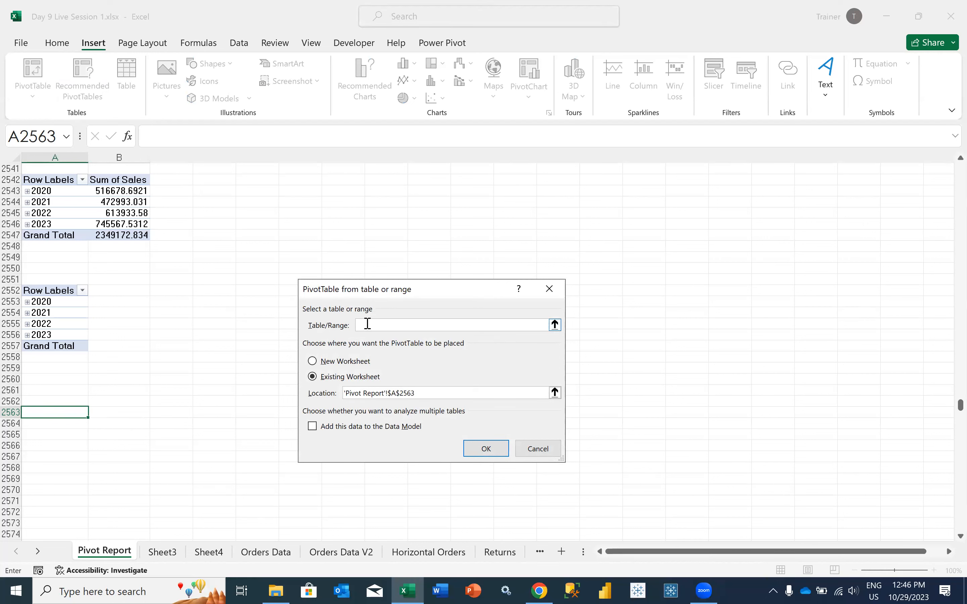
{"action": "left_click", "coordinate": [531, 448]}
Delete sheet rows 2552 to 2557, which hold the extra Order Date PivotTable without values
{"action": "left_click", "coordinate": [71, 318]}
{"action": "left_click_drag", "start_coordinate": [20, 290], "coordinate": [20, 343]}
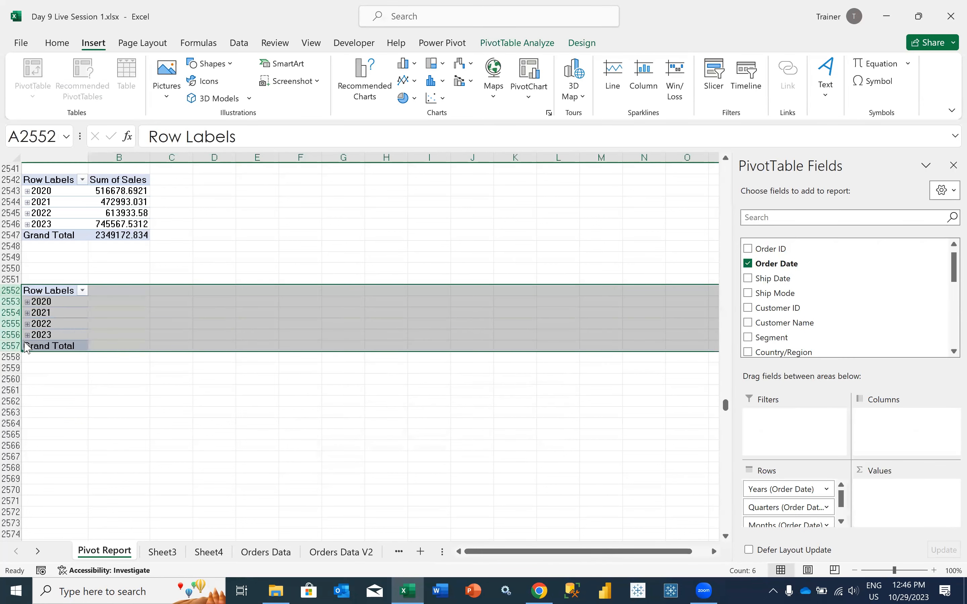
{"action": "right_click", "coordinate": [24, 344]}
{"action": "left_click", "coordinate": [88, 211]}
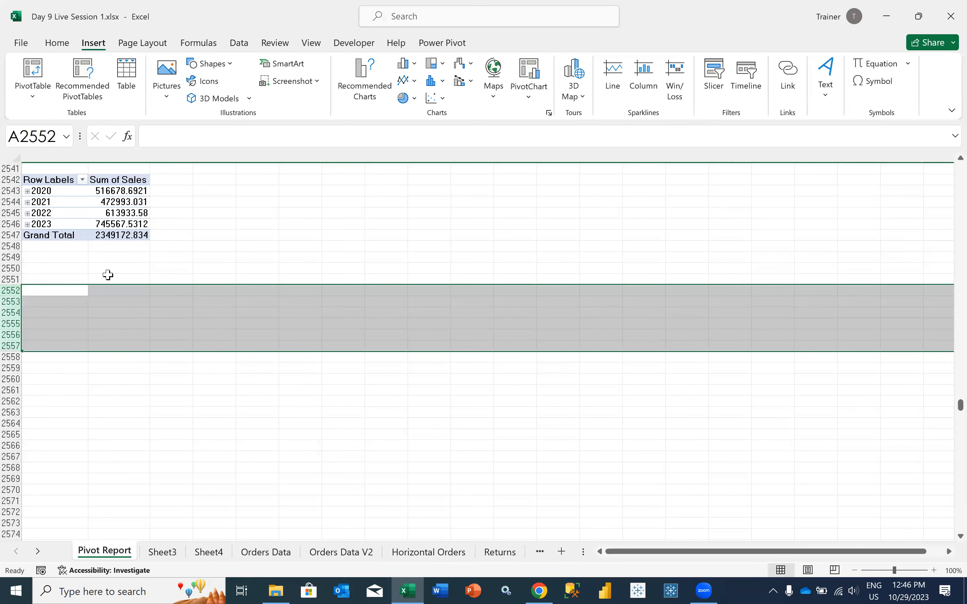
{"action": "left_click", "coordinate": [64, 297]}
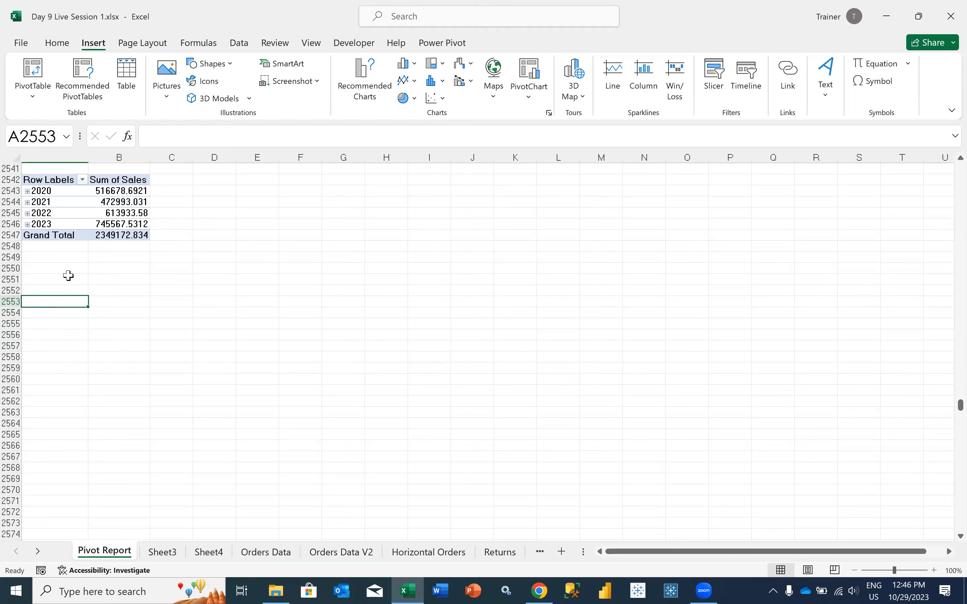
Examine the Sales PivotTable's date hierarchy by expanding 2020, Qtr1 and Jan, and collapse Jan again
{"action": "left_click", "coordinate": [74, 196]}
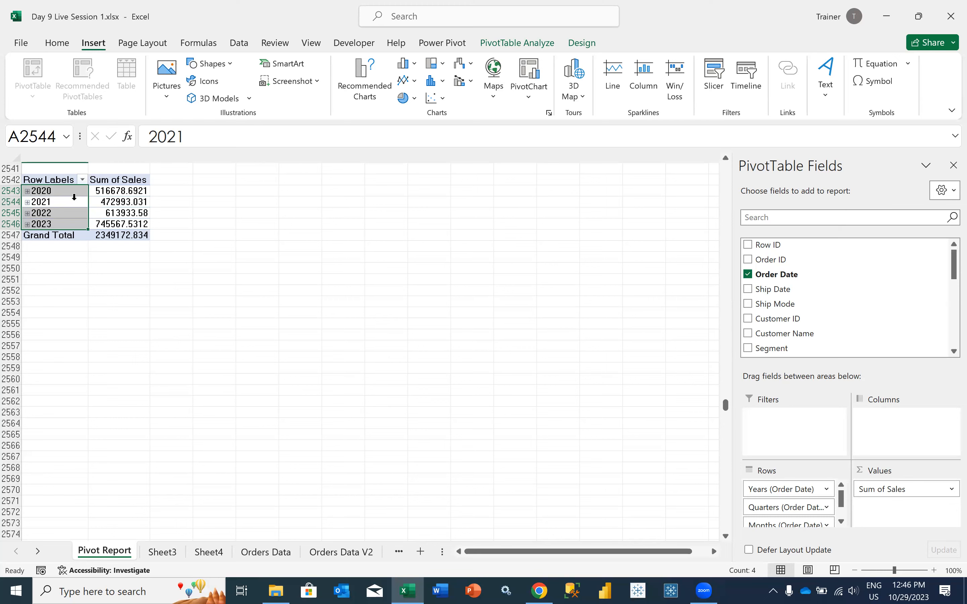
{"action": "scroll", "coordinate": [99, 340], "scroll_direction": "up", "scroll_amount": 8}
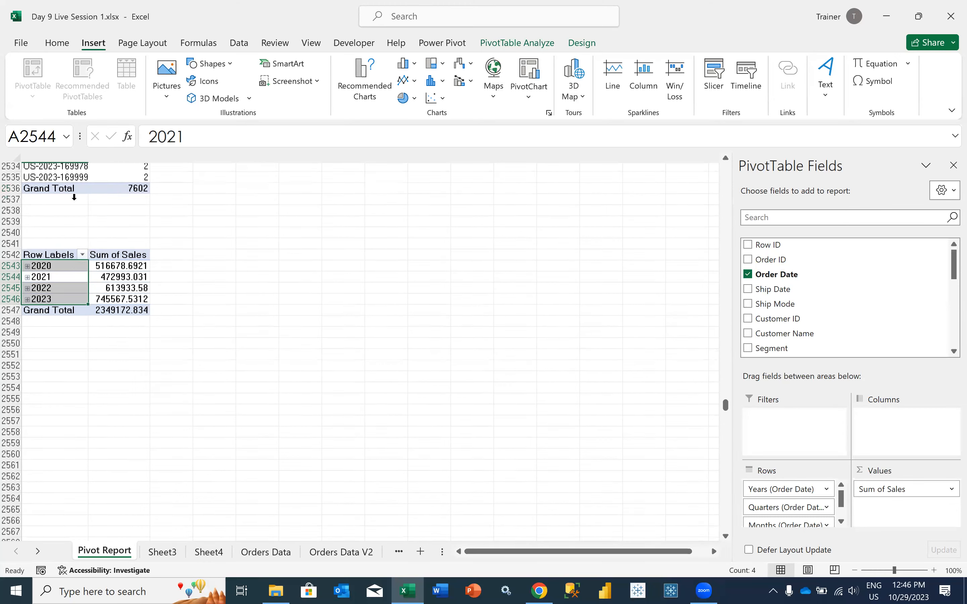
{"action": "scroll", "coordinate": [99, 339], "scroll_direction": "down", "scroll_amount": 3}
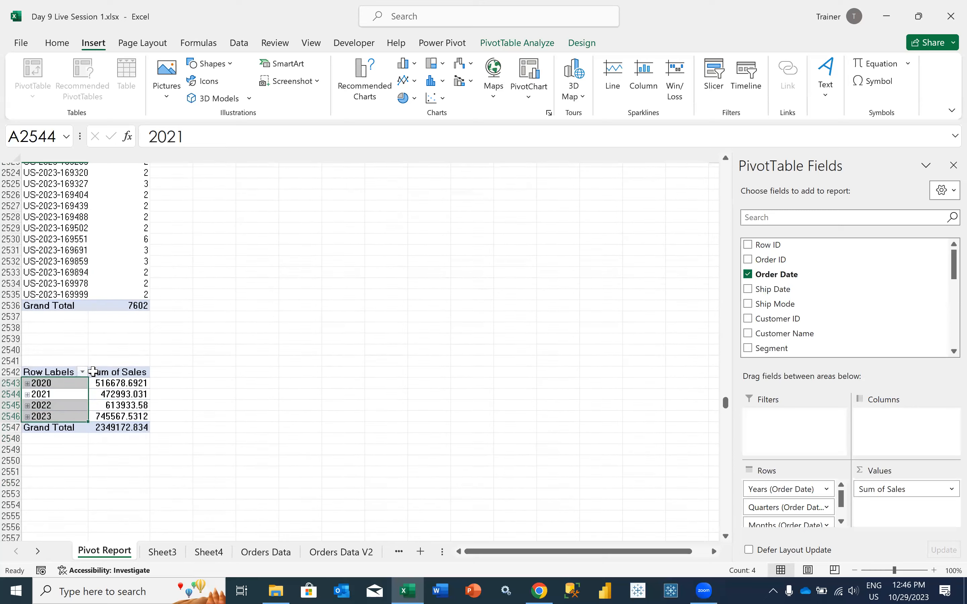
{"action": "left_click", "coordinate": [73, 382]}
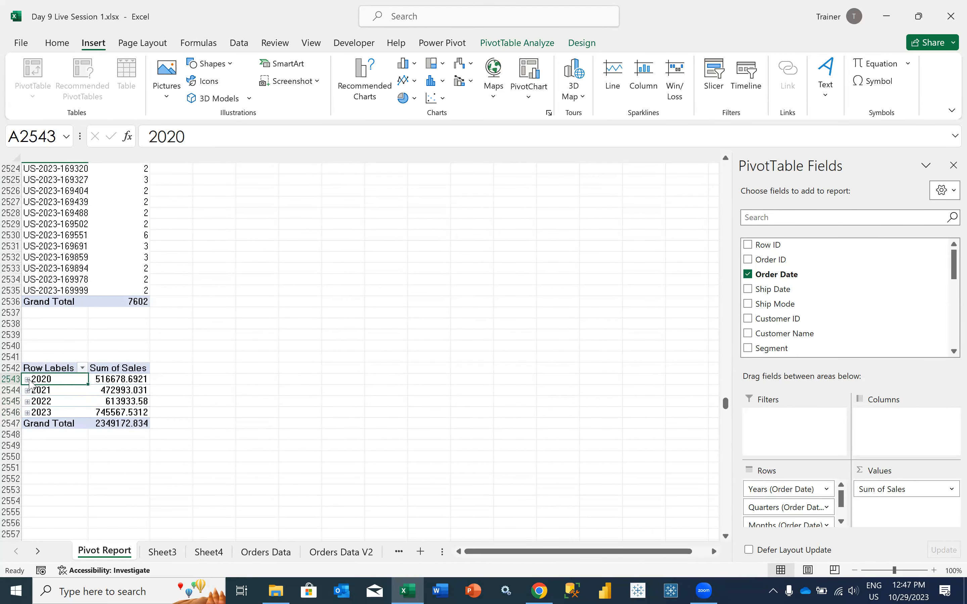
{"action": "left_click", "coordinate": [27, 379]}
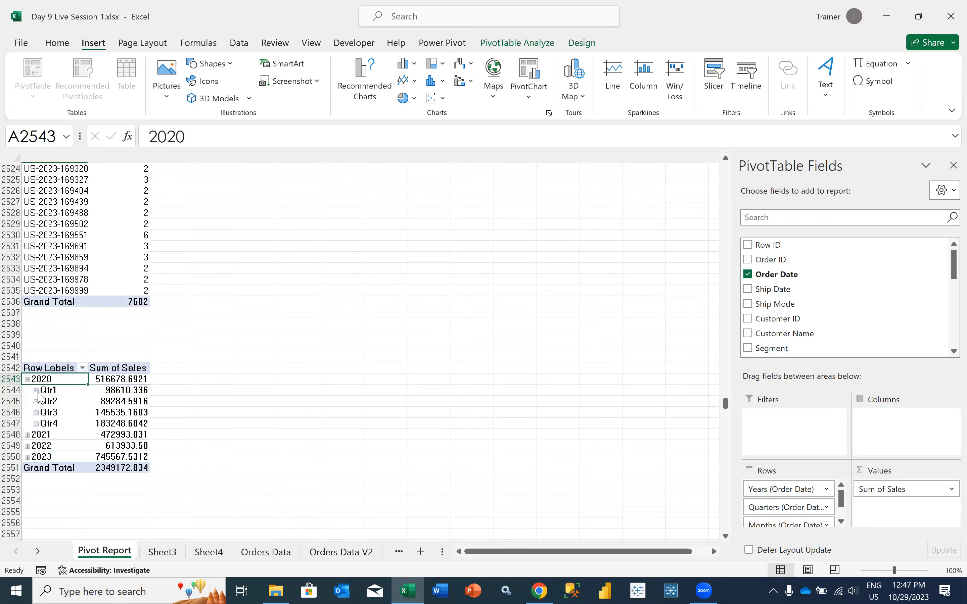
{"action": "left_click", "coordinate": [36, 391]}
{"action": "left_click", "coordinate": [66, 401]}
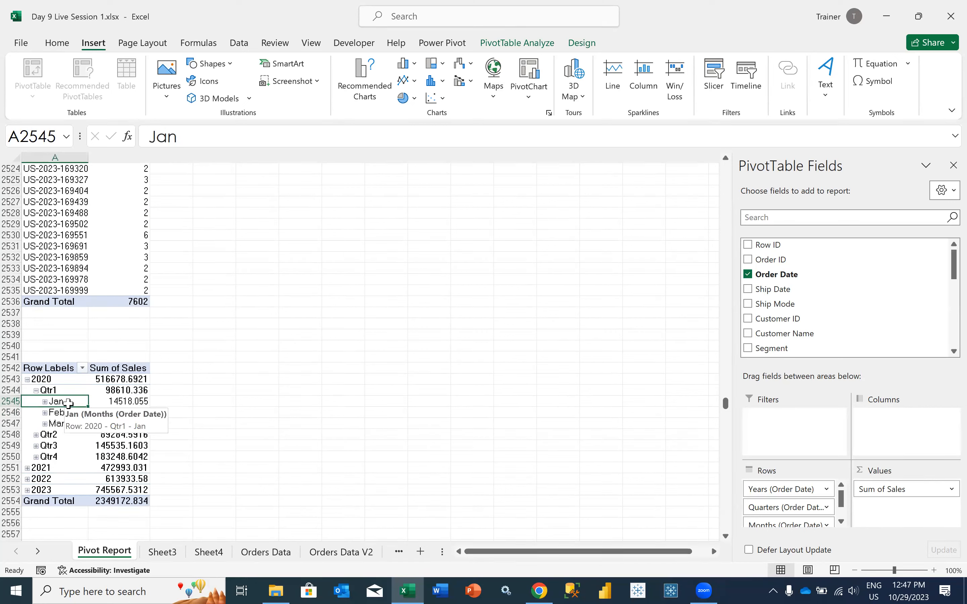
{"action": "left_click", "coordinate": [44, 401]}
{"action": "left_click", "coordinate": [44, 402]}
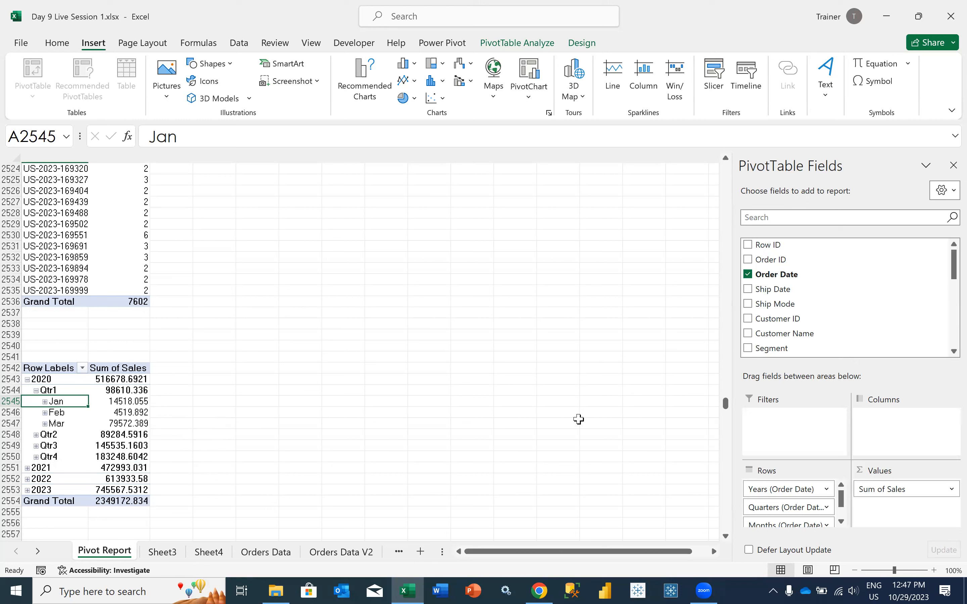
Remove the Order Date, Months and Quarters fields from the Sales PivotTable's rows, leaving only Years
{"action": "scroll", "coordinate": [826, 507], "scroll_direction": "down", "scroll_amount": 1}
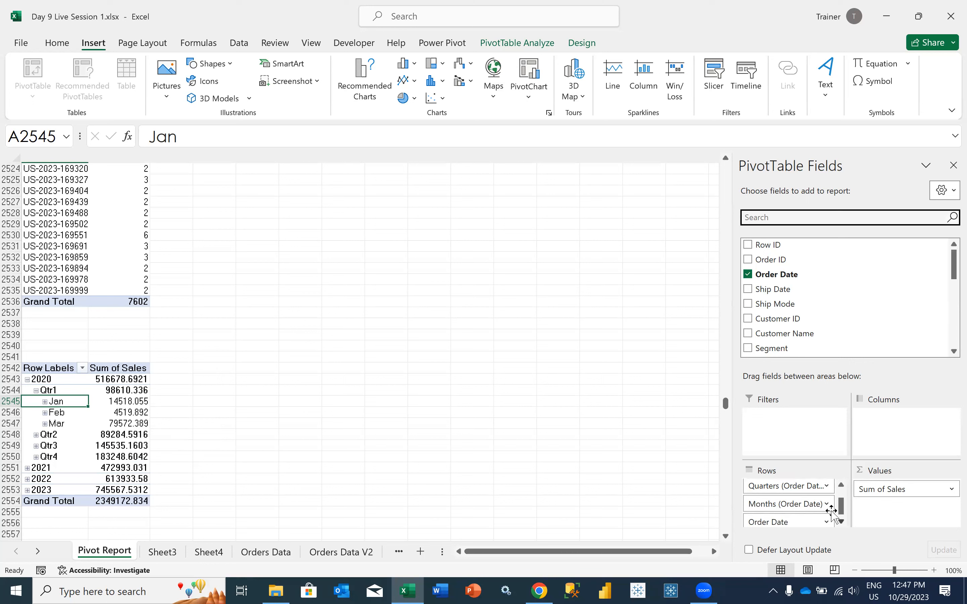
{"action": "left_click_drag", "start_coordinate": [785, 522], "coordinate": [870, 313]}
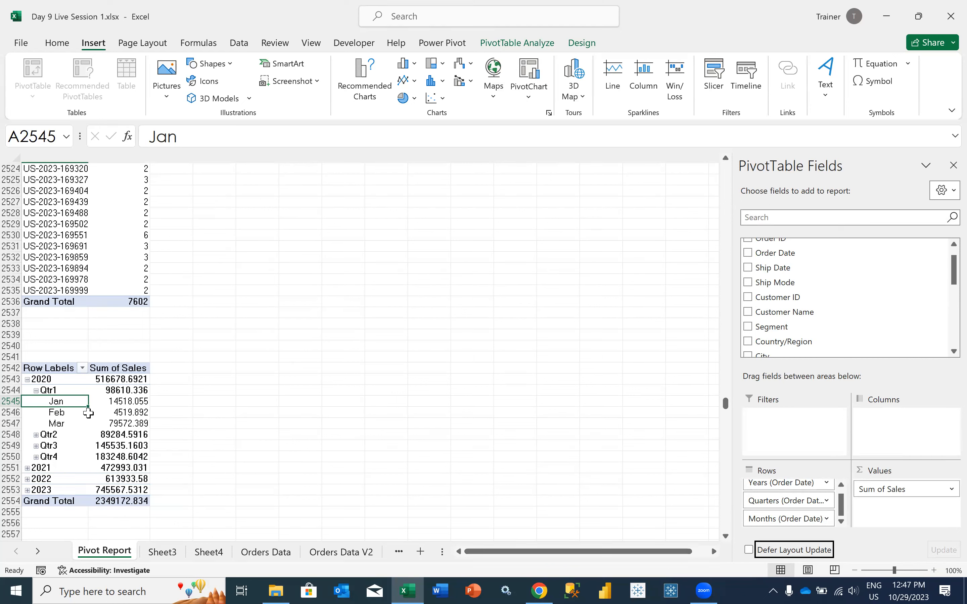
{"action": "left_click_drag", "start_coordinate": [783, 520], "coordinate": [843, 326]}
{"action": "left_click_drag", "start_coordinate": [773, 514], "coordinate": [865, 274]}
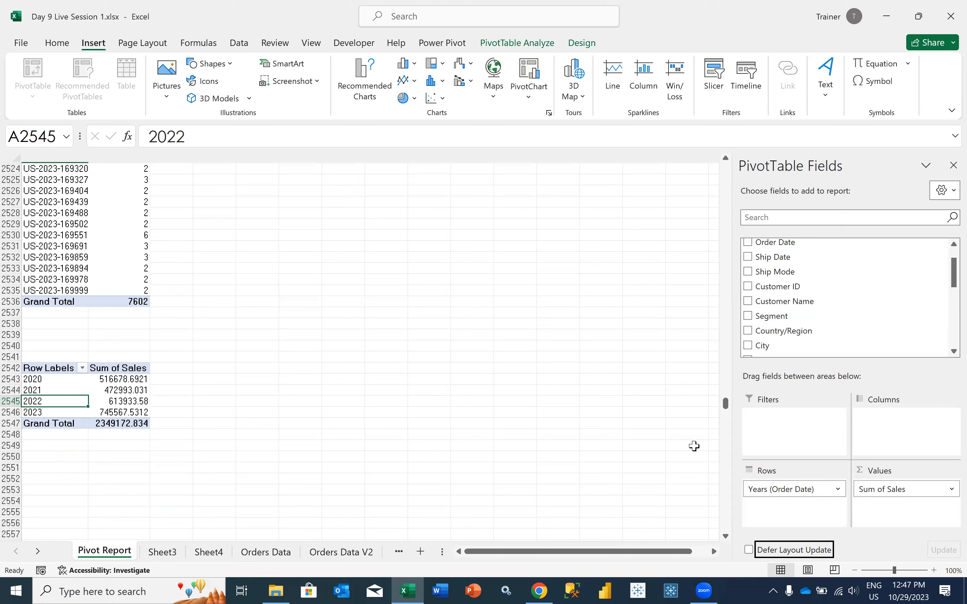
Remove Years from the Sales PivotTable's rows and add the Order Date field back to them
{"action": "left_click_drag", "start_coordinate": [766, 489], "coordinate": [805, 305]}
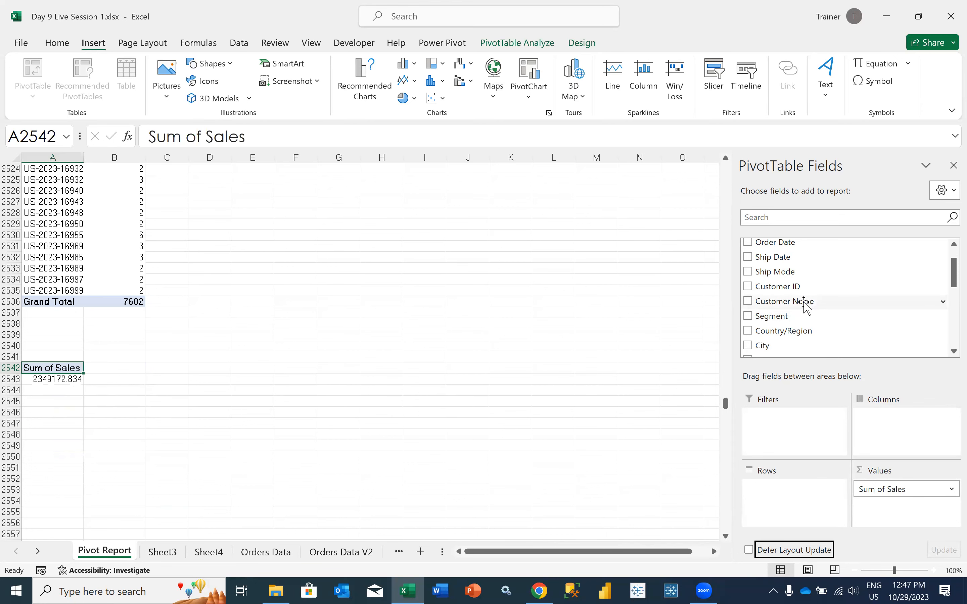
{"action": "scroll", "coordinate": [805, 302], "scroll_direction": "up", "scroll_amount": 1}
{"action": "left_click_drag", "start_coordinate": [772, 274], "coordinate": [822, 309]}
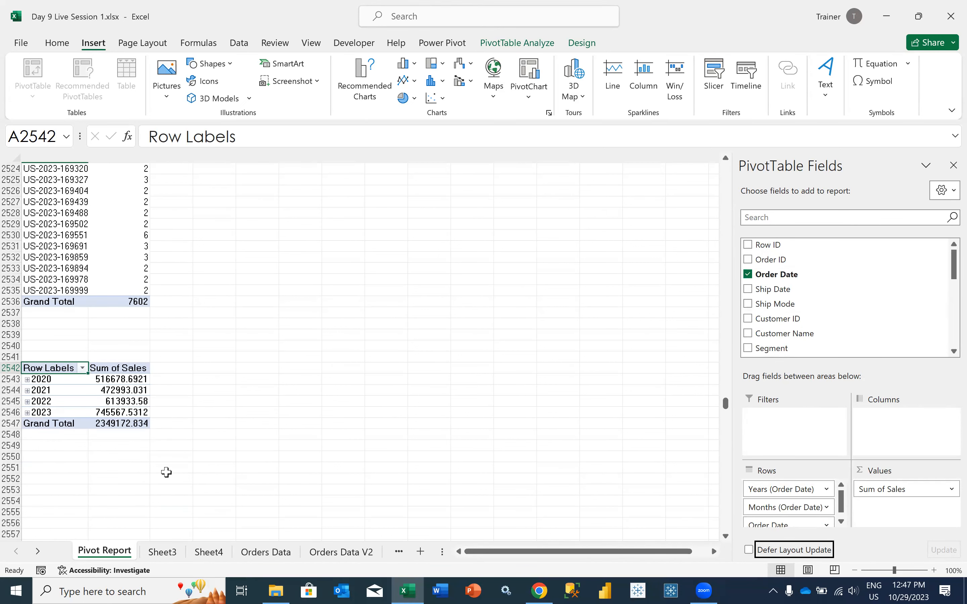
Group the Sales PivotTable's order dates by days only, in intervals of 7 days, without months, quarters or years
{"action": "left_click", "coordinate": [72, 390]}
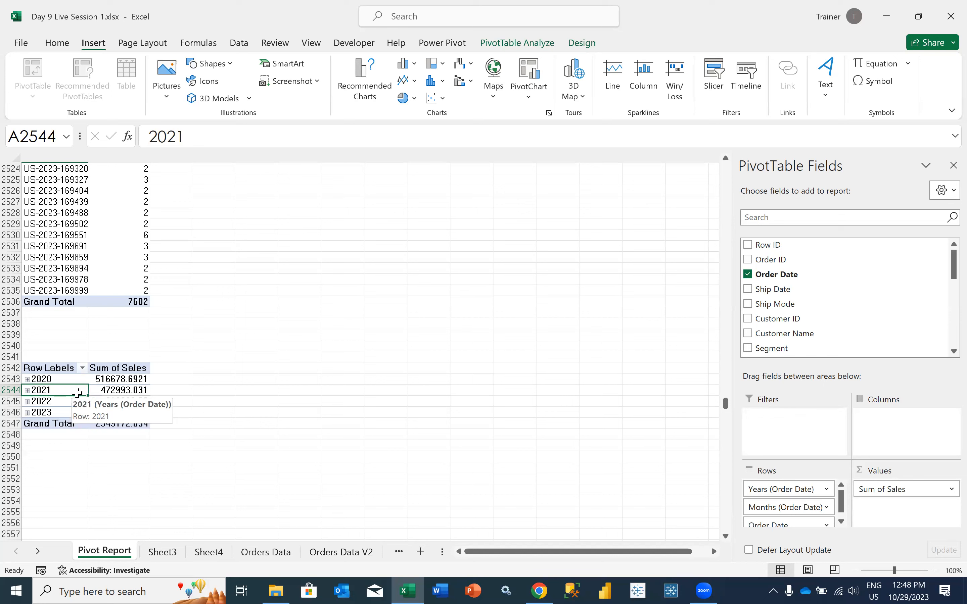
{"action": "right_click", "coordinate": [78, 394]}
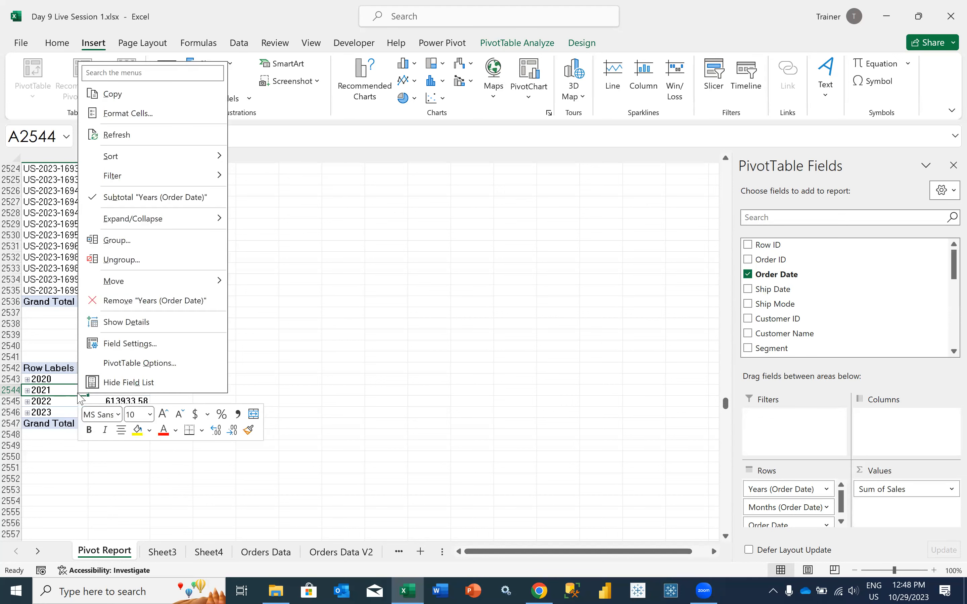
{"action": "left_click", "coordinate": [117, 241]}
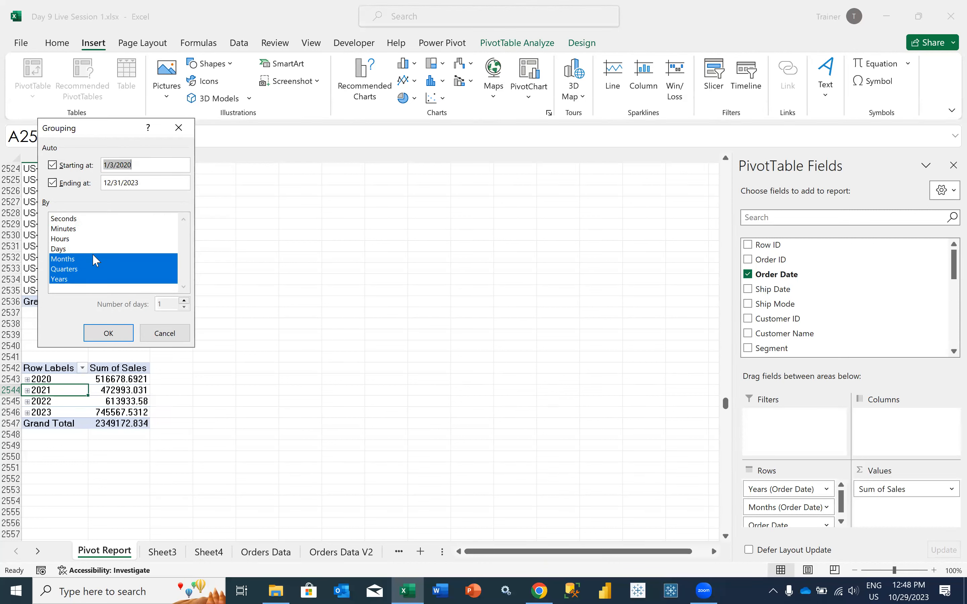
{"action": "left_click", "coordinate": [75, 279]}
{"action": "left_click", "coordinate": [79, 269]}
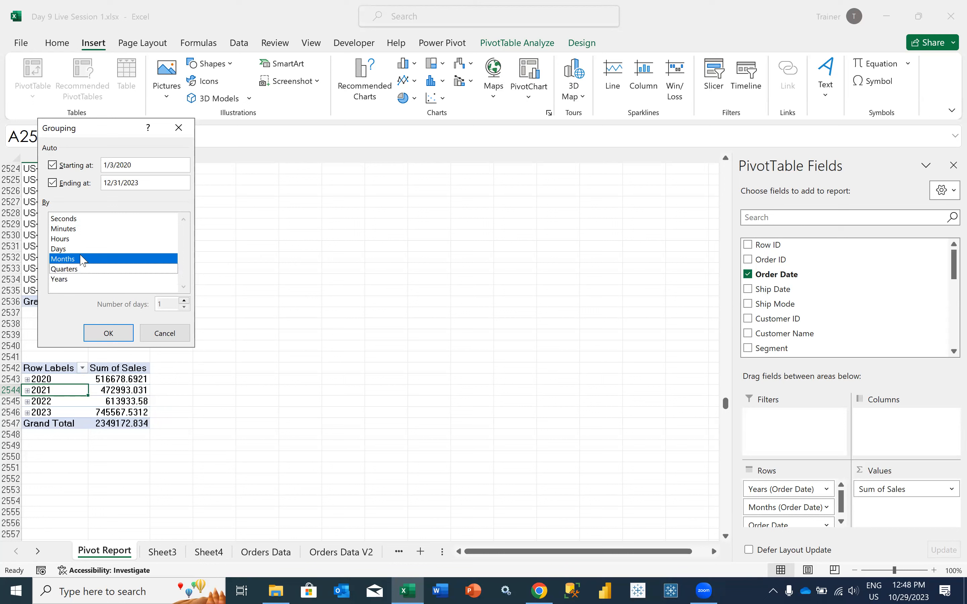
{"action": "left_click", "coordinate": [79, 251]}
{"action": "left_click", "coordinate": [76, 249]}
{"action": "left_click", "coordinate": [73, 249]}
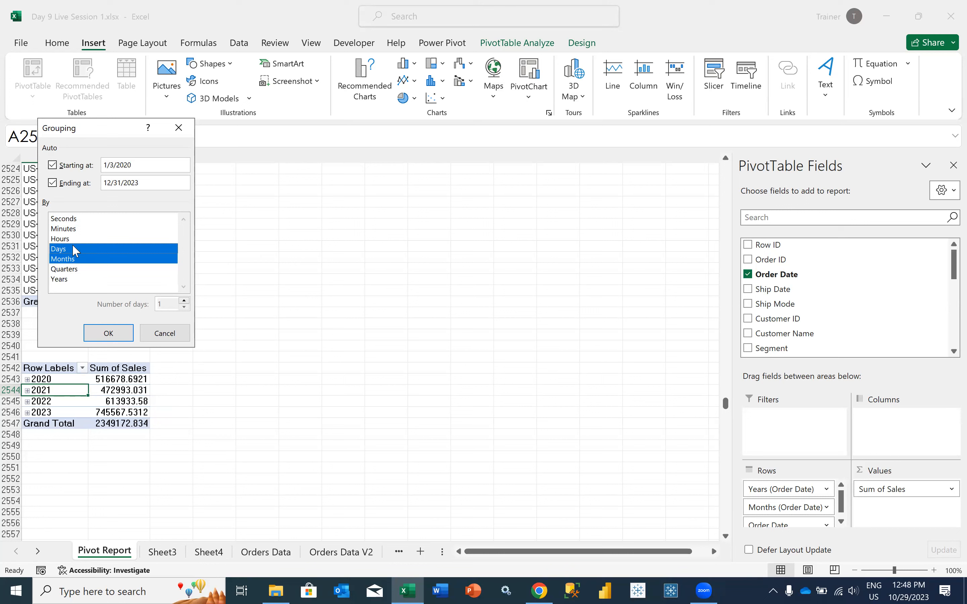
{"action": "left_click", "coordinate": [74, 260]}
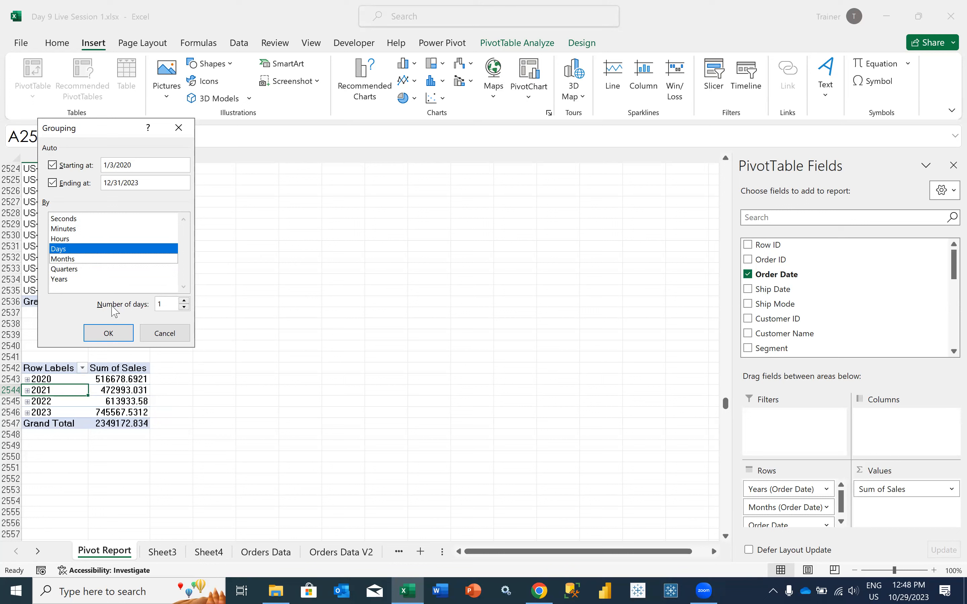
{"action": "double_click", "coordinate": [165, 302]}
{"action": "type", "text": "7"}
{"action": "left_click", "coordinate": [108, 333]}
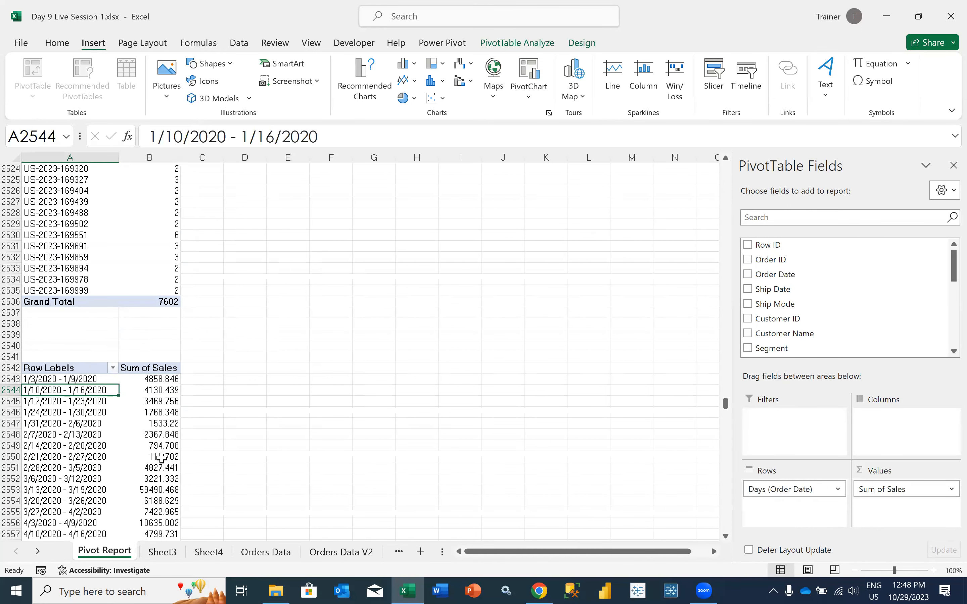
Change the Sales value field of the weekly PivotTable to summarize by Average
{"action": "mouse_move", "coordinate": [162, 458]}
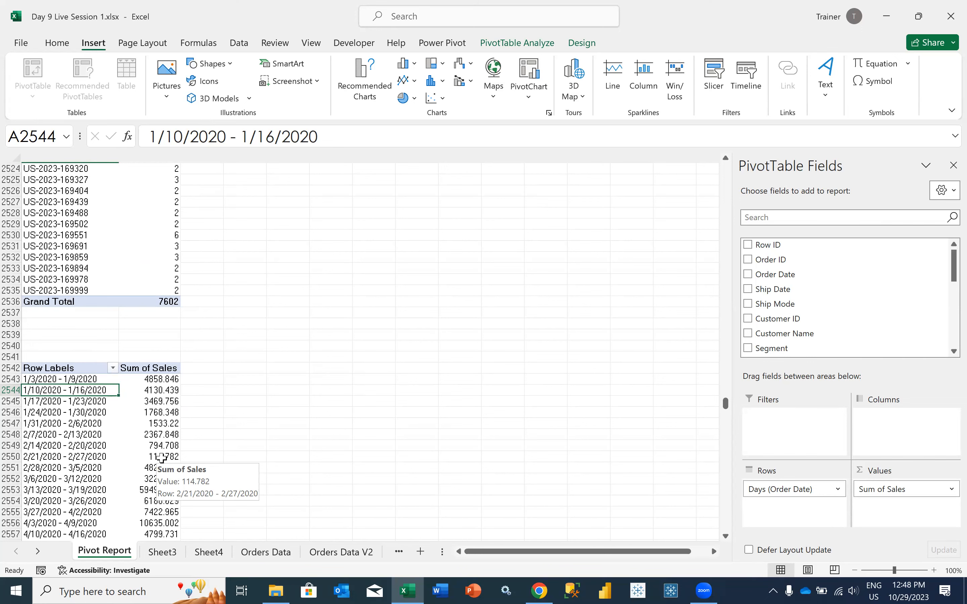
{"action": "scroll", "coordinate": [162, 458], "scroll_direction": "down", "scroll_amount": 5}
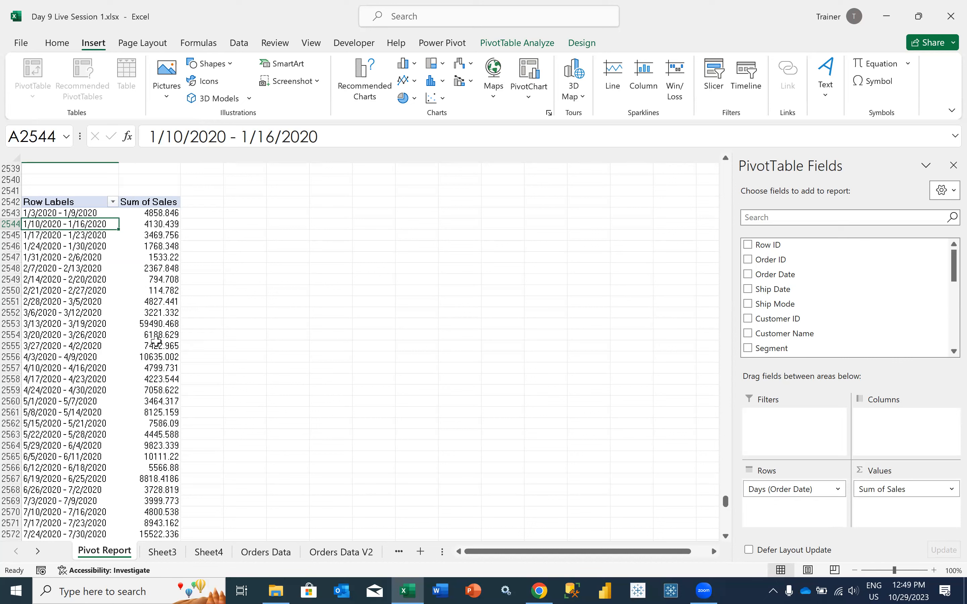
{"action": "mouse_move", "coordinate": [156, 341]}
{"action": "left_click", "coordinate": [949, 490]}
{"action": "left_click", "coordinate": [918, 478]}
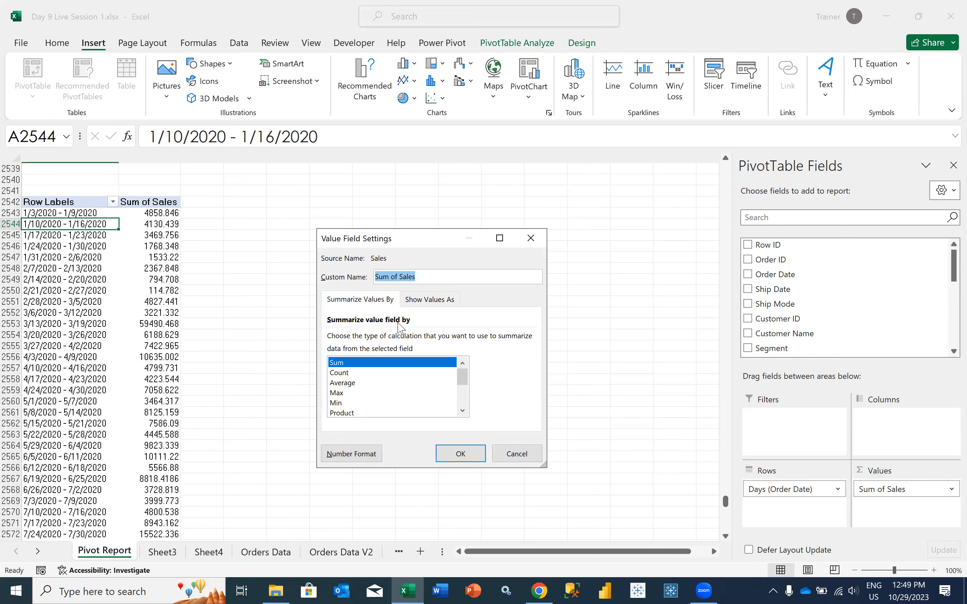
{"action": "left_click", "coordinate": [349, 383]}
{"action": "left_click", "coordinate": [460, 455]}
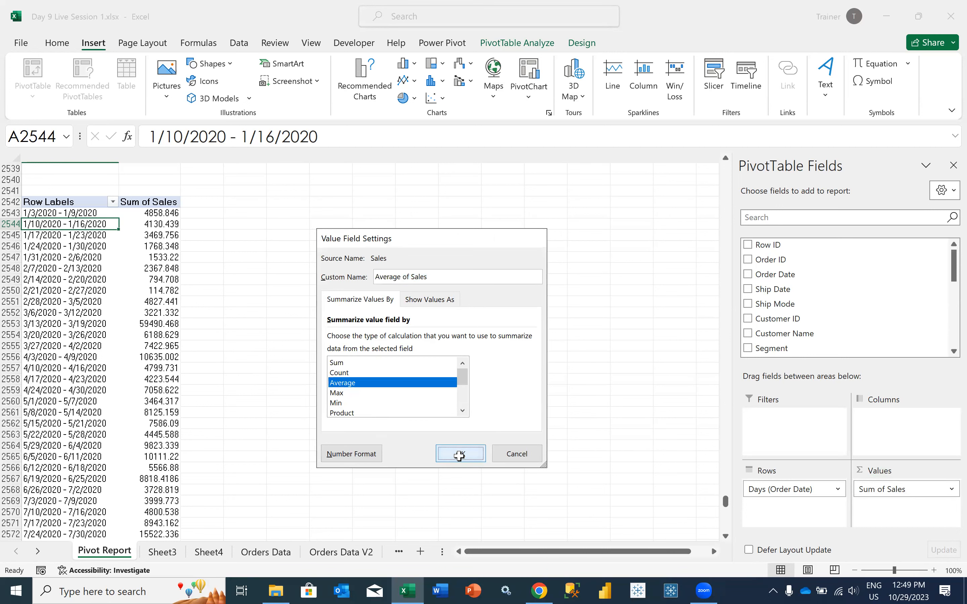
Add the Sales field a second time to the values of the weekly PivotTable, after Average of Sales
{"action": "left_click", "coordinate": [175, 278]}
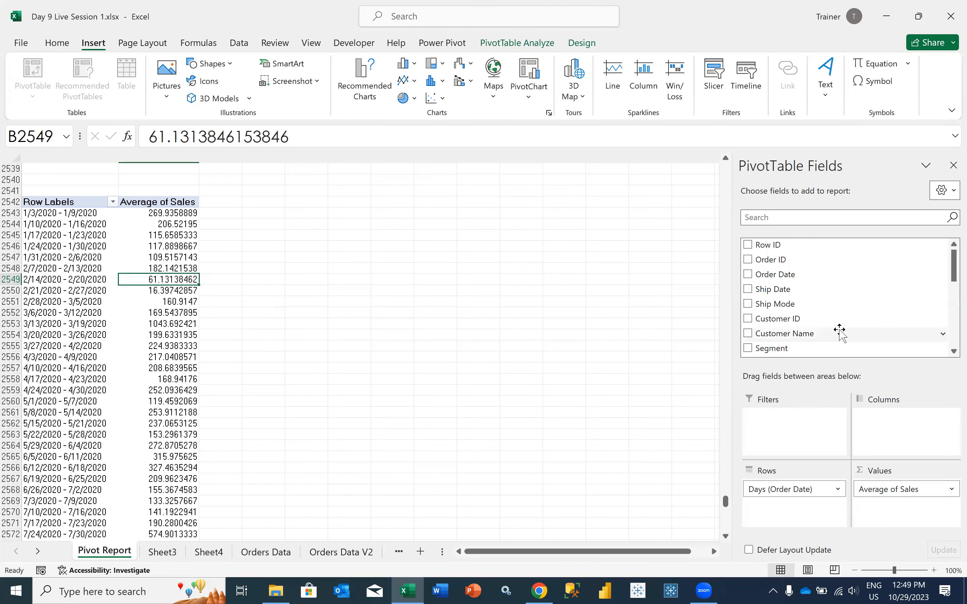
{"action": "scroll", "coordinate": [839, 331], "scroll_direction": "down", "scroll_amount": 4}
{"action": "left_click_drag", "start_coordinate": [818, 323], "coordinate": [854, 345]}
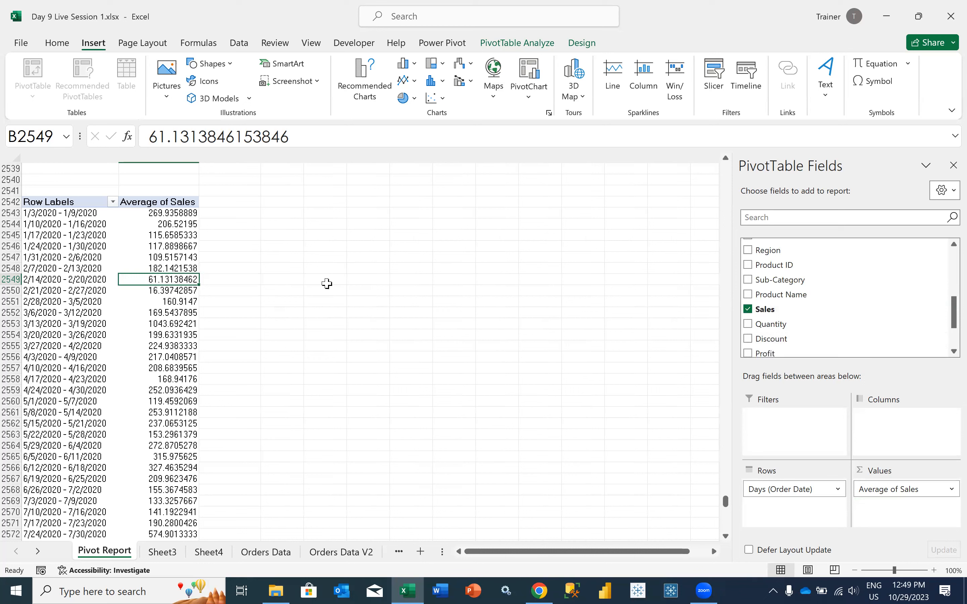
{"action": "left_click", "coordinate": [175, 244]}
{"action": "left_click", "coordinate": [169, 214]}
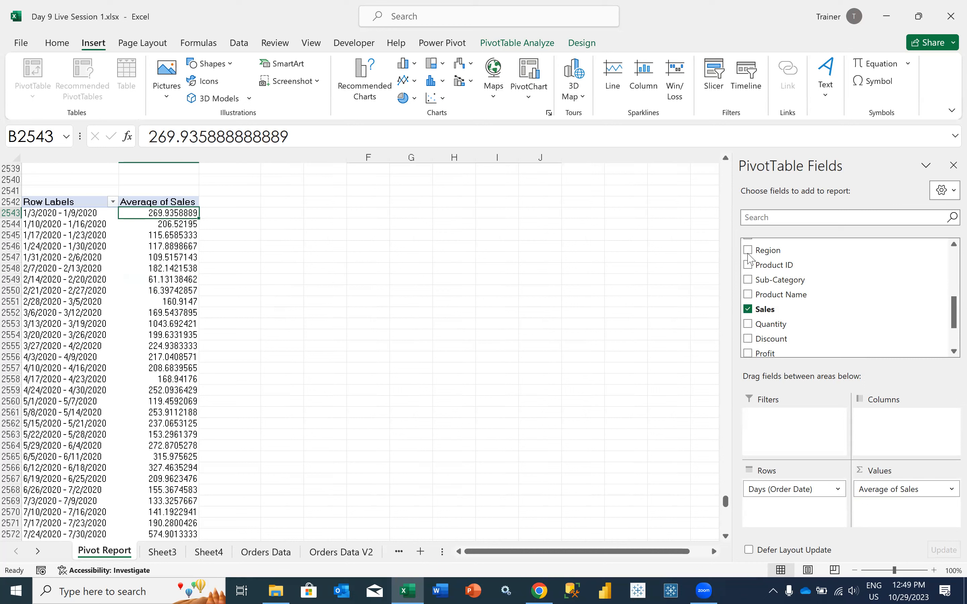
{"action": "scroll", "coordinate": [773, 303], "scroll_direction": "down", "scroll_amount": 1}
{"action": "left_click_drag", "start_coordinate": [778, 283], "coordinate": [875, 515]}
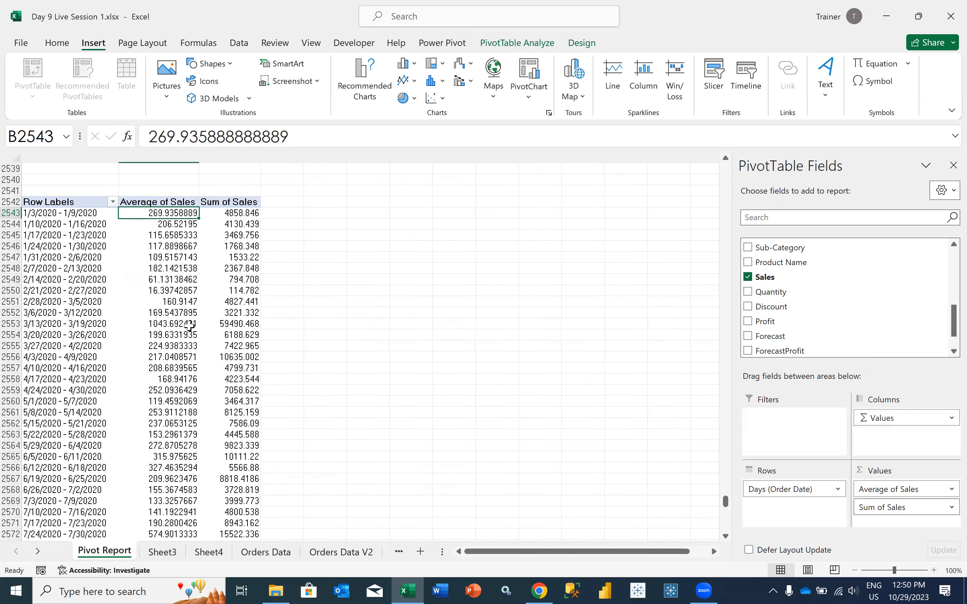
{"action": "left_click", "coordinate": [218, 289]}
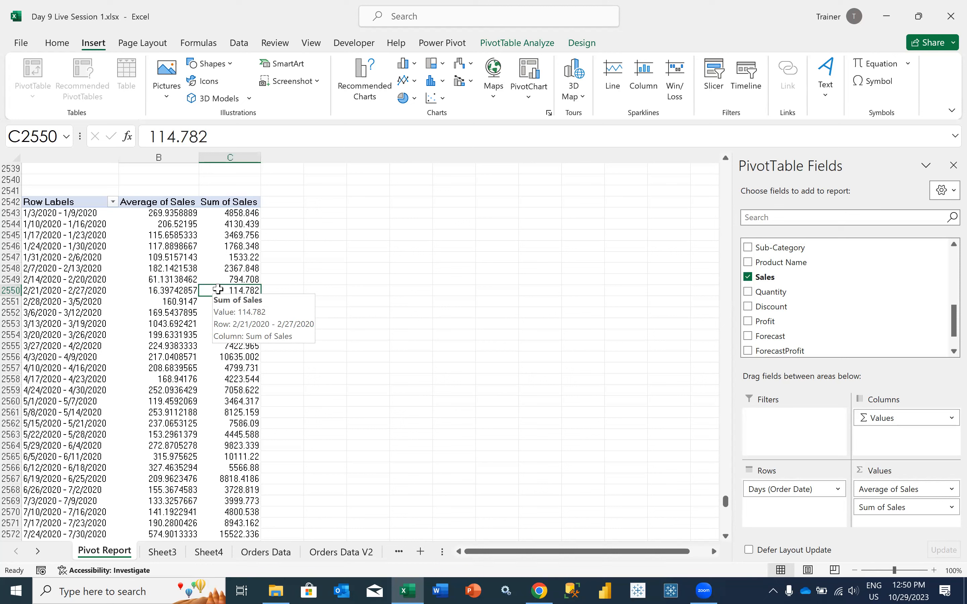
{"action": "left_click", "coordinate": [180, 213]}
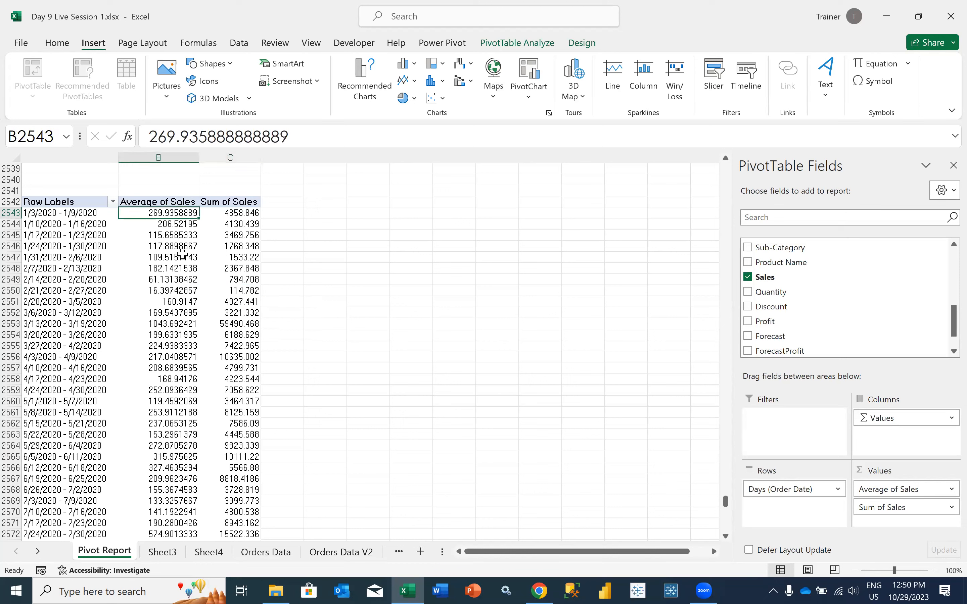
{"action": "mouse_move", "coordinate": [183, 254]}
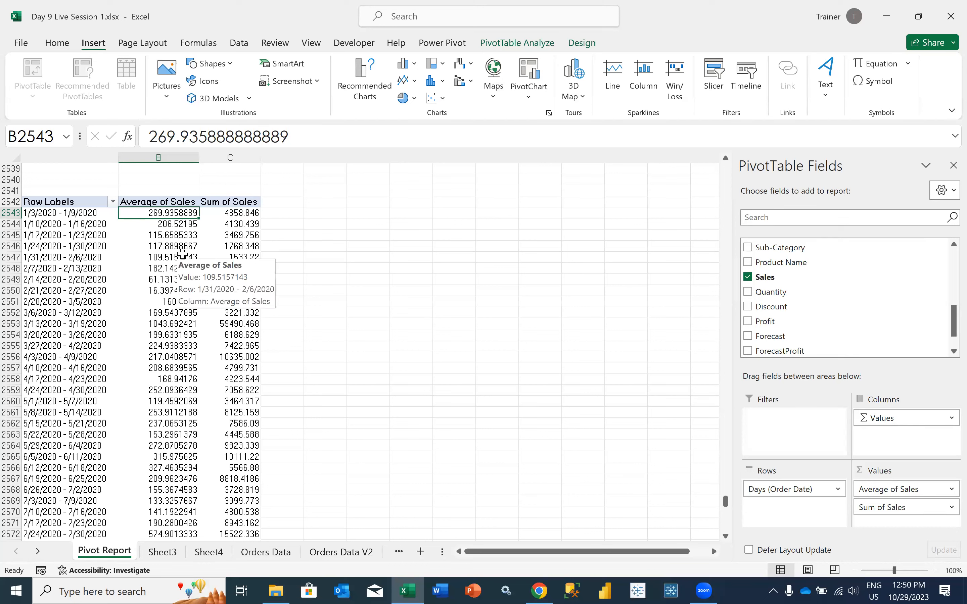
{"action": "left_click", "coordinate": [85, 213]}
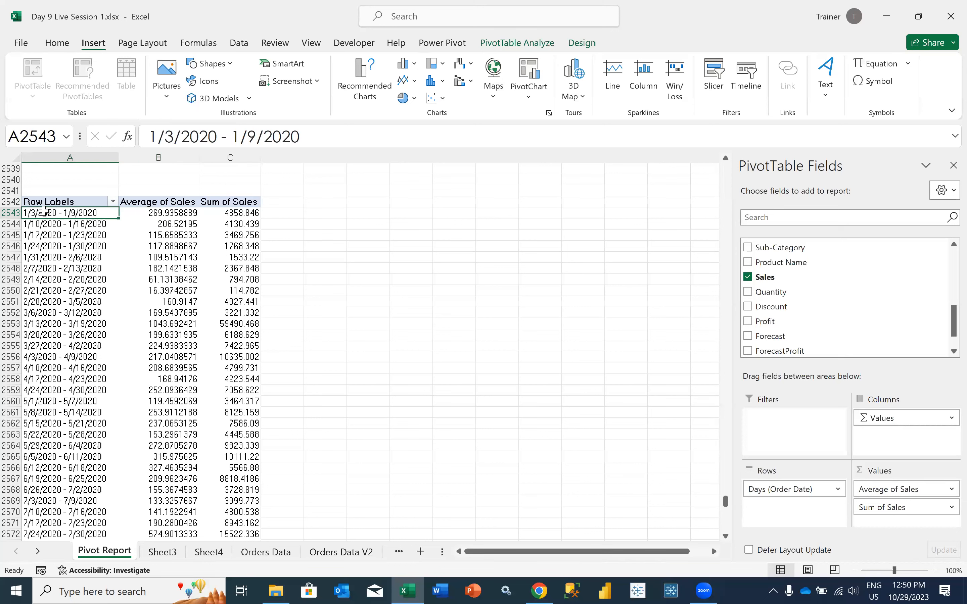
Change the second Sales value field of the weekly PivotTable to summarize by Min
{"action": "left_click", "coordinate": [880, 508]}
{"action": "left_click", "coordinate": [893, 490]}
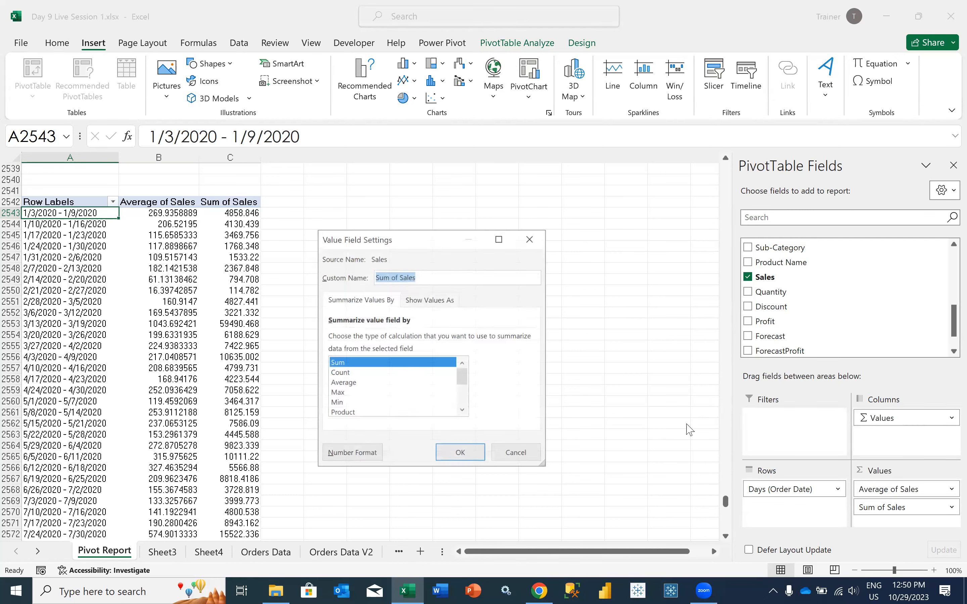
{"action": "left_click", "coordinate": [353, 403]}
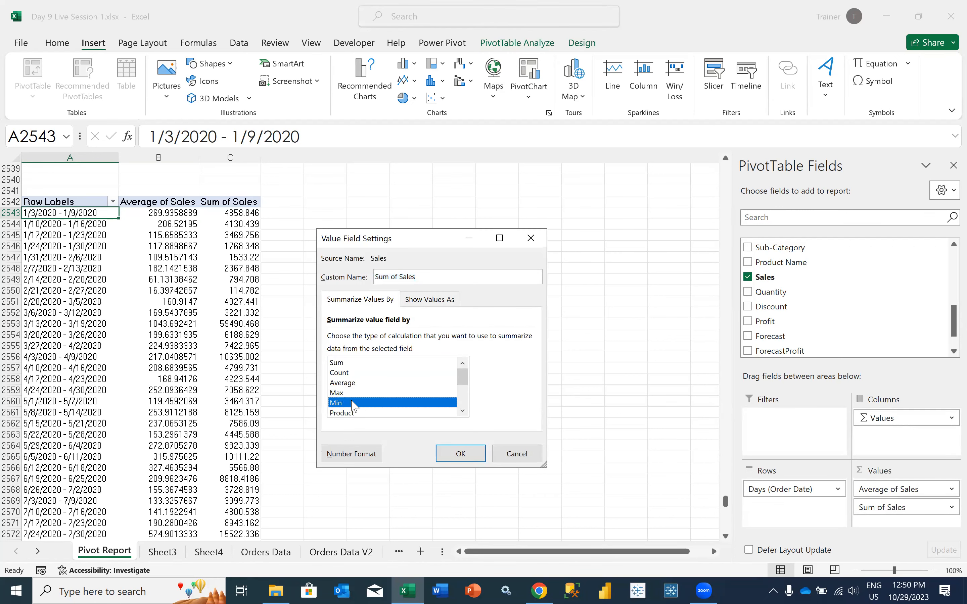
{"action": "left_click", "coordinate": [459, 455]}
{"action": "left_click", "coordinate": [221, 213]}
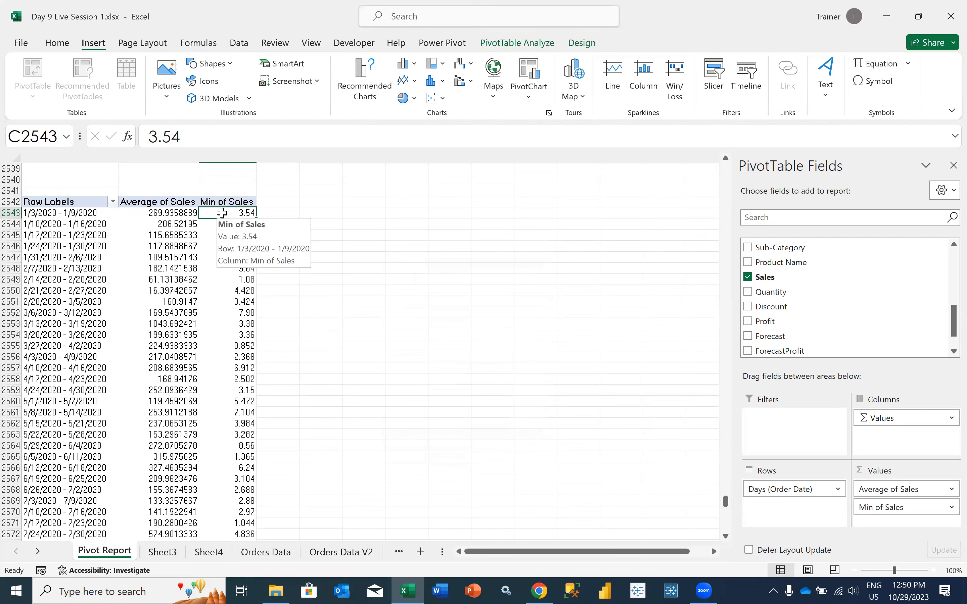
Add the Sales field to the weekly PivotTable's values once more, after Min of Sales, and summarize it by Max
{"action": "left_click_drag", "start_coordinate": [785, 277], "coordinate": [881, 523]}
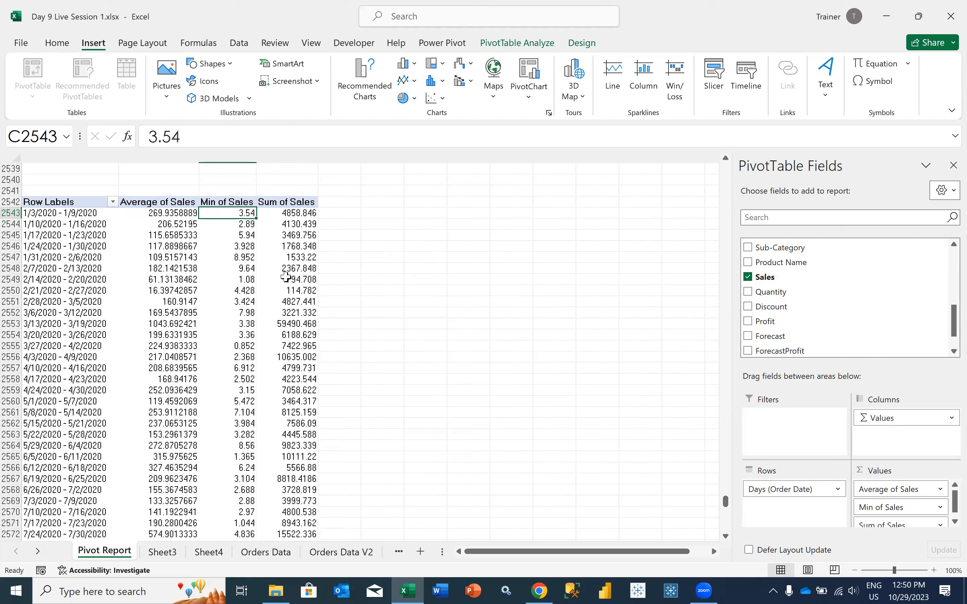
{"action": "left_click", "coordinate": [286, 277]}
{"action": "mouse_move", "coordinate": [286, 276]}
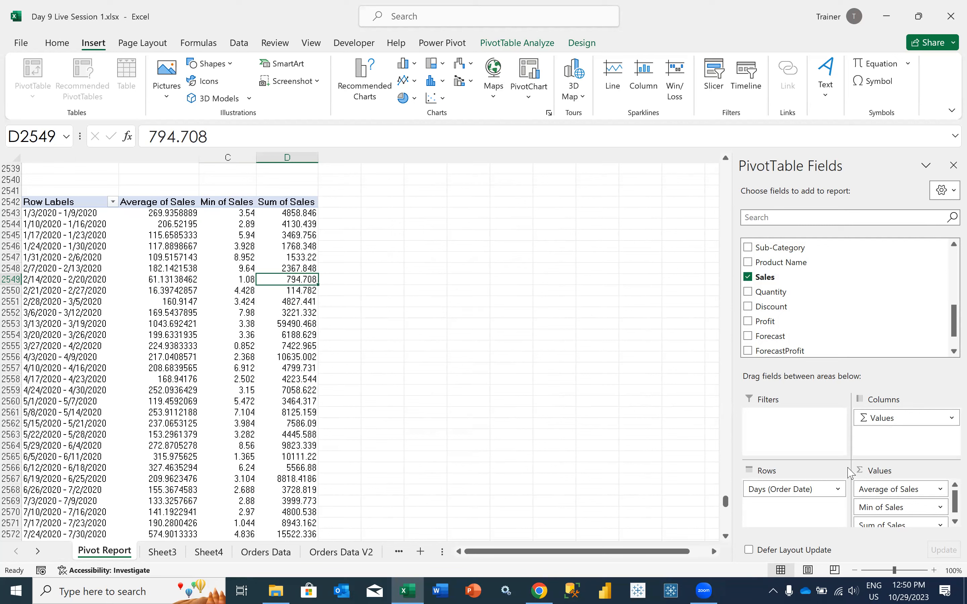
{"action": "left_click", "coordinate": [870, 523]}
{"action": "left_click", "coordinate": [876, 509]}
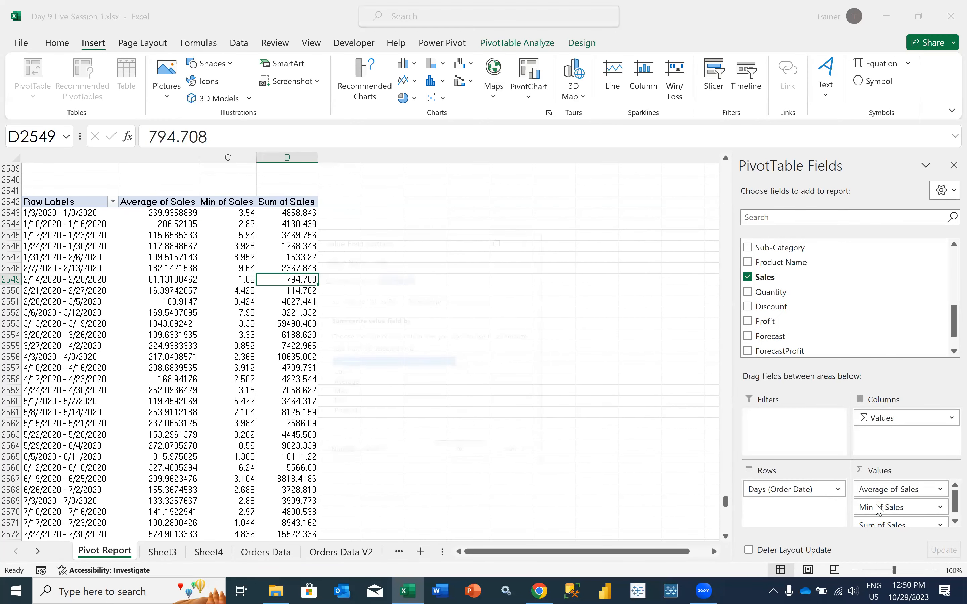
{"action": "left_click", "coordinate": [337, 393]}
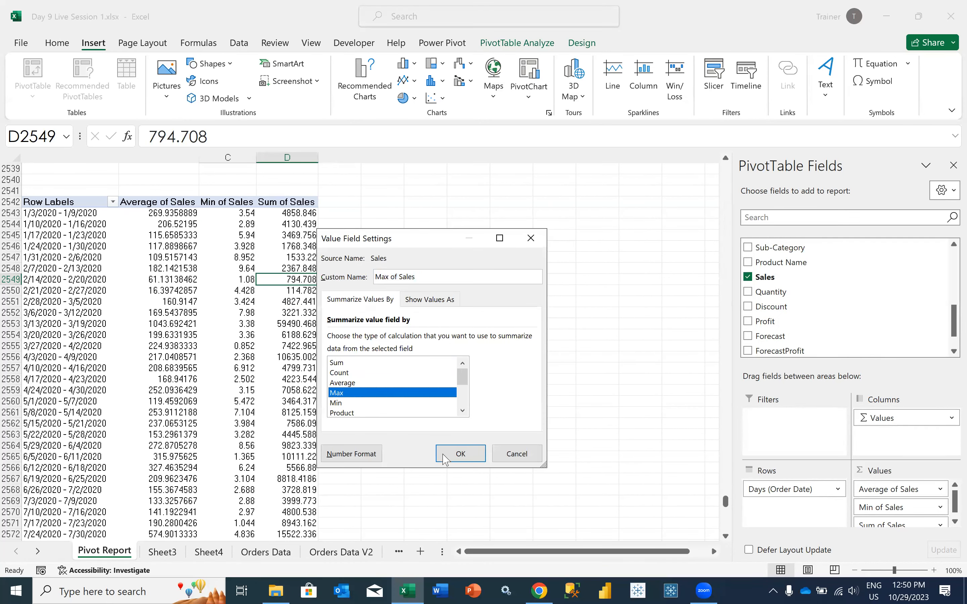
{"action": "left_click", "coordinate": [460, 454]}
Add the Sales field as a sum to the weekly PivotTable's values, ahead of Average of Sales
{"action": "left_click_drag", "start_coordinate": [777, 280], "coordinate": [863, 487]}
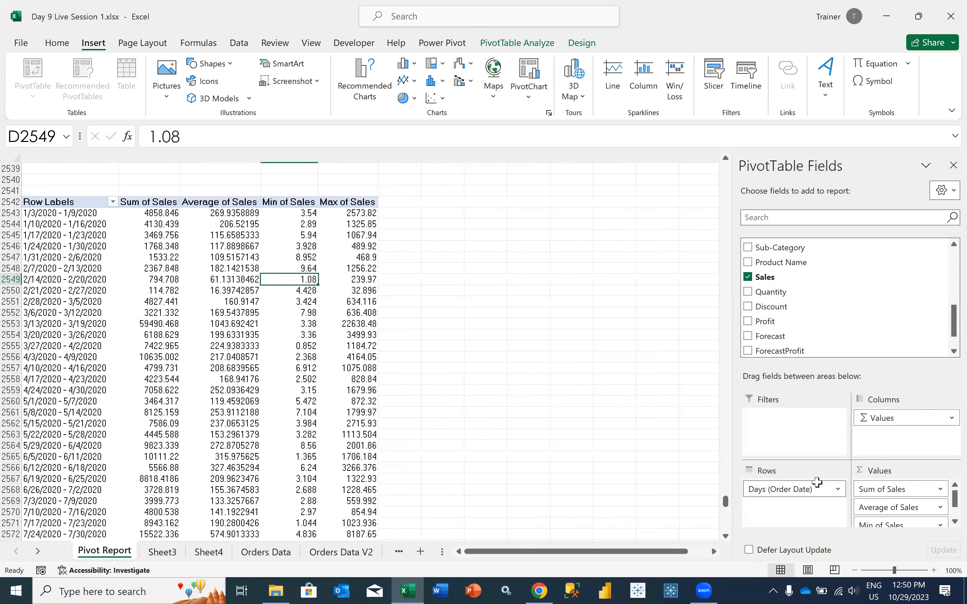
{"action": "left_click", "coordinate": [186, 238]}
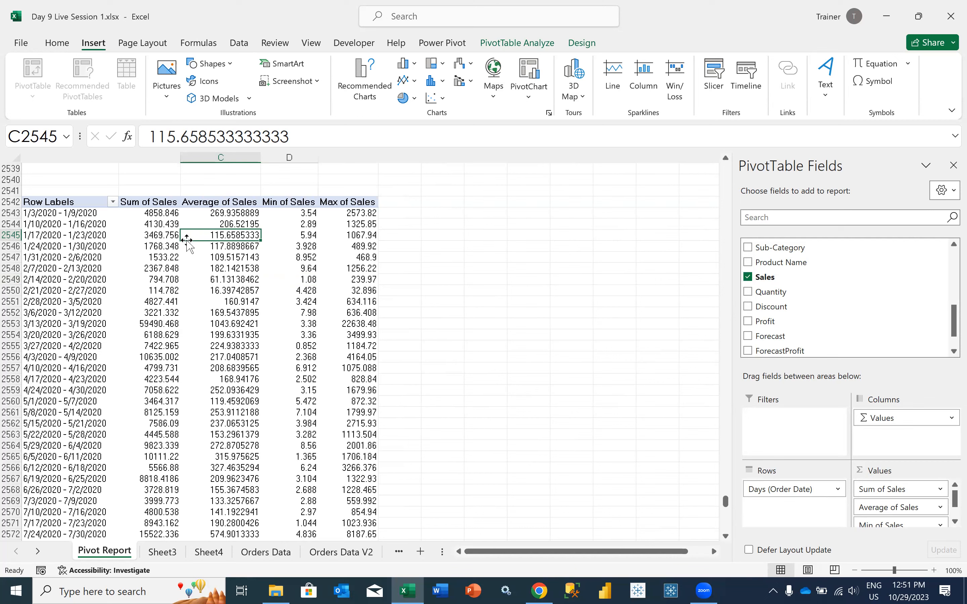
Try a grey light PivotTable style on the weekly sales table, and switch back to the light blue style
{"action": "left_click", "coordinate": [57, 45]}
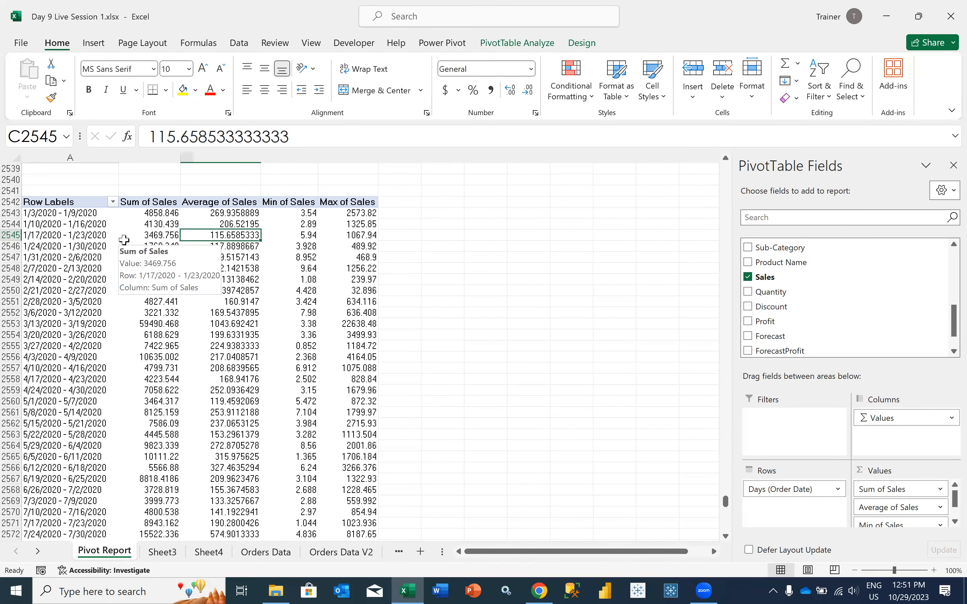
{"action": "left_click", "coordinate": [503, 47]}
{"action": "left_click", "coordinate": [586, 42]}
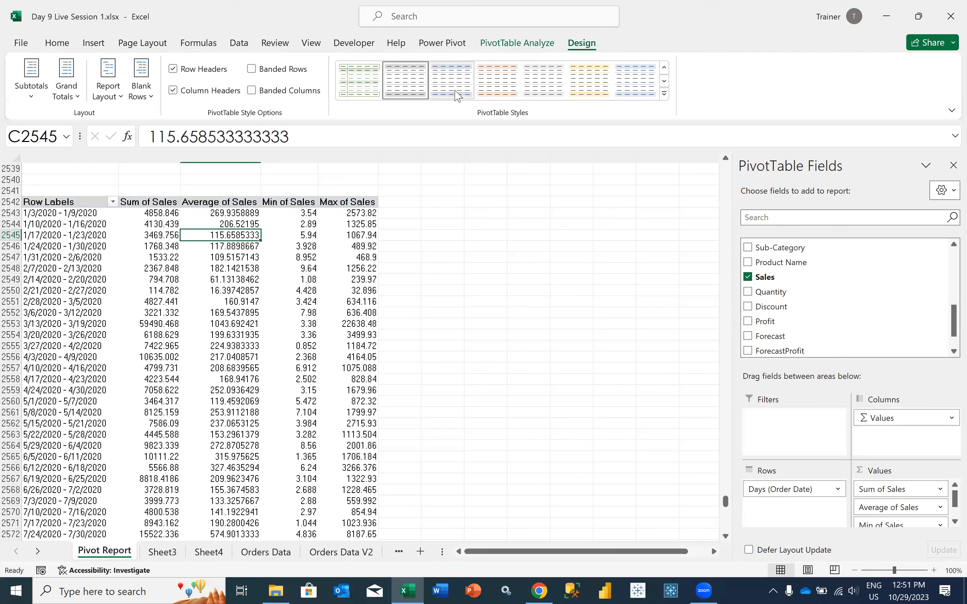
{"action": "left_click", "coordinate": [664, 94]}
{"action": "scroll", "coordinate": [499, 319], "scroll_direction": "down", "scroll_amount": 5}
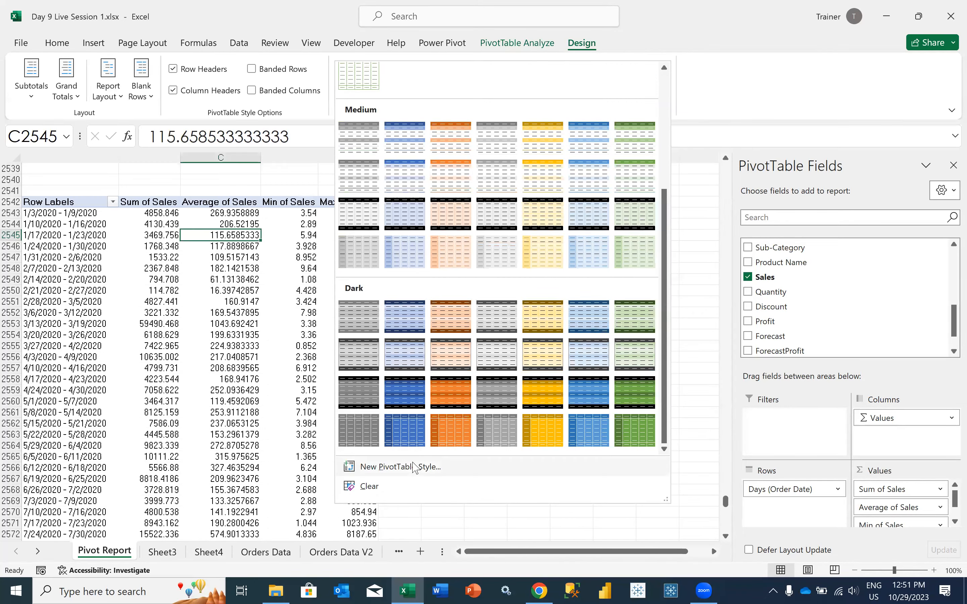
{"action": "left_click", "coordinate": [364, 369]}
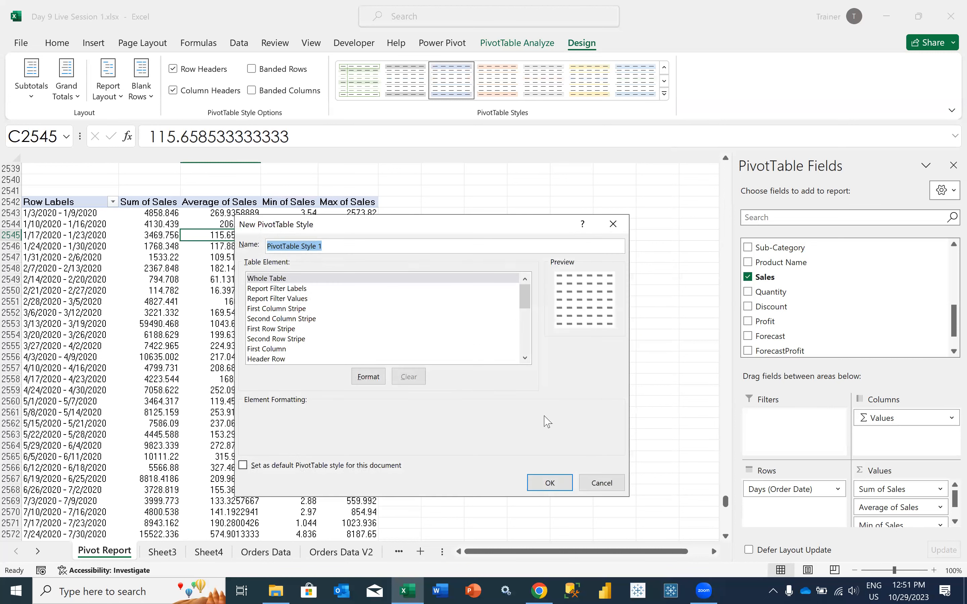
{"action": "left_click", "coordinate": [601, 483]}
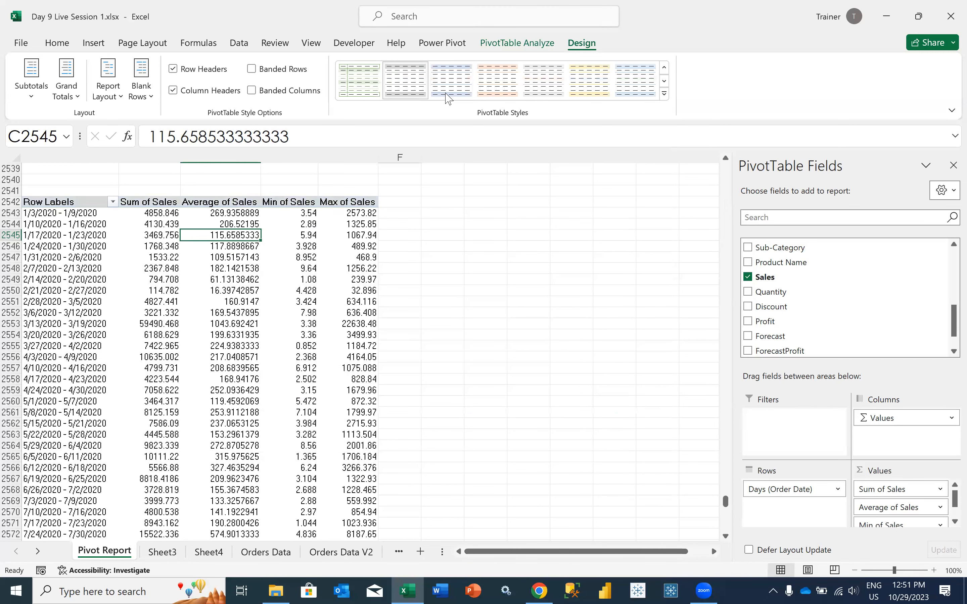
{"action": "left_click", "coordinate": [449, 96]}
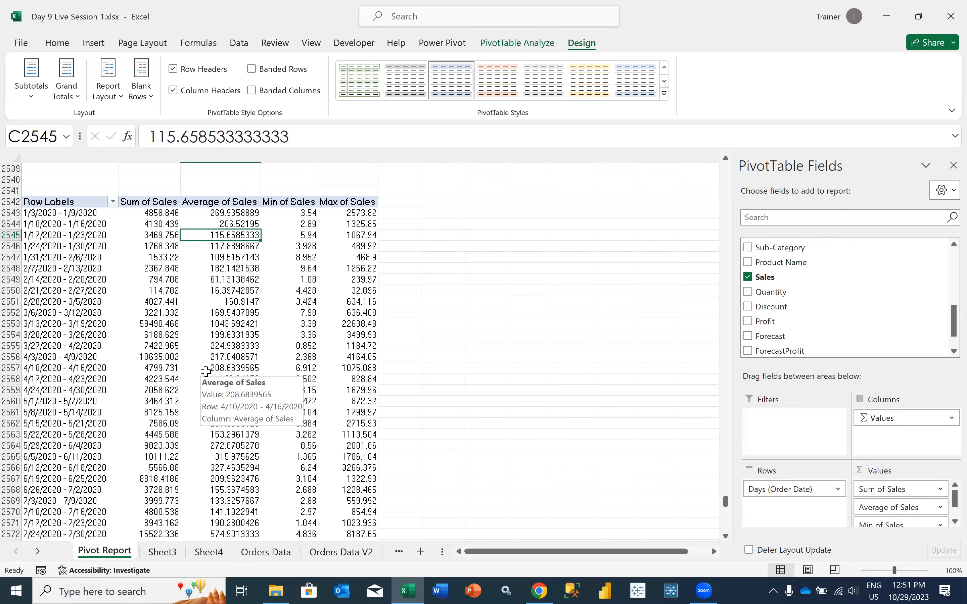
Examine the calculation types offered for summarizing the Sum of Sales value field, through to Varp, without changing the field
{"action": "left_click", "coordinate": [81, 203]}
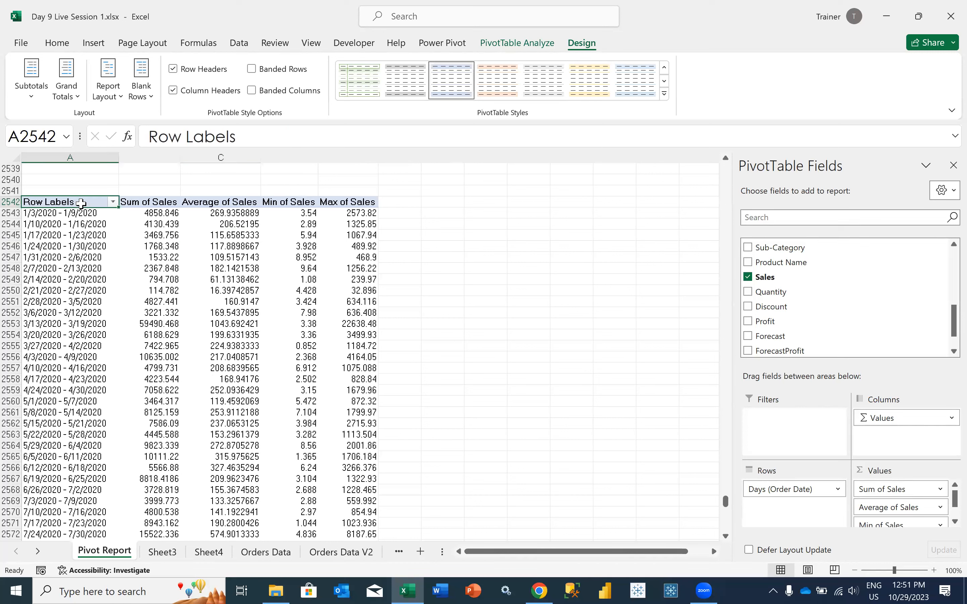
{"action": "left_click", "coordinate": [177, 278]}
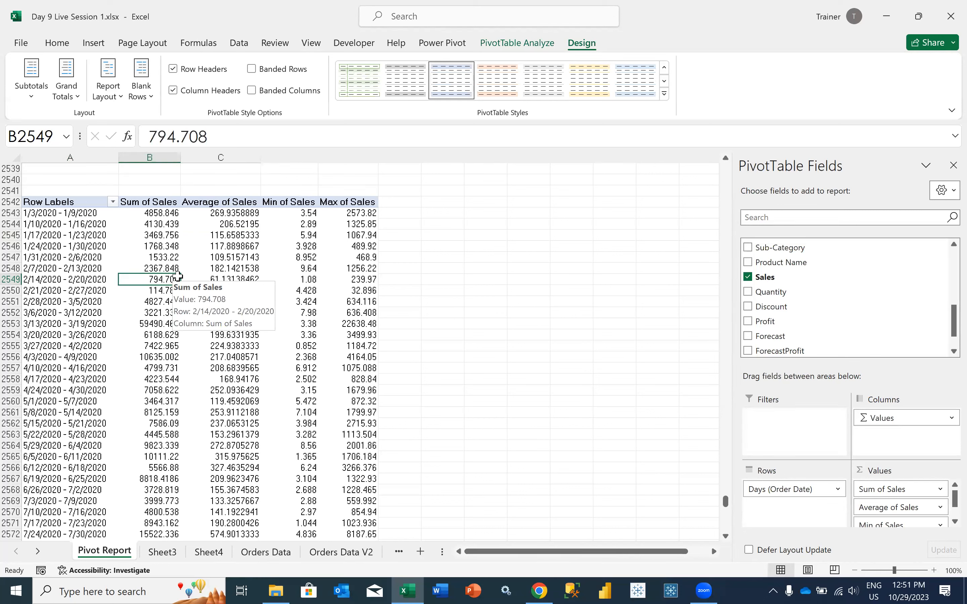
{"action": "left_click", "coordinate": [901, 494]}
{"action": "left_click", "coordinate": [905, 472]}
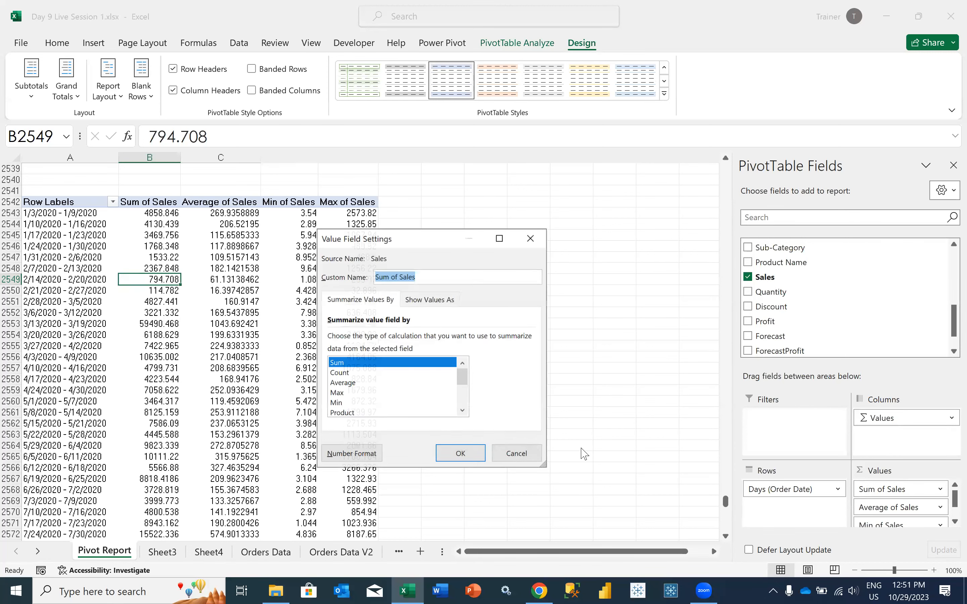
{"action": "left_click", "coordinate": [462, 411]}
{"action": "left_click", "coordinate": [463, 410]}
{"action": "left_click", "coordinate": [463, 410]}
{"action": "left_click", "coordinate": [462, 411]}
{"action": "left_click", "coordinate": [462, 411]}
{"action": "left_click", "coordinate": [462, 411]}
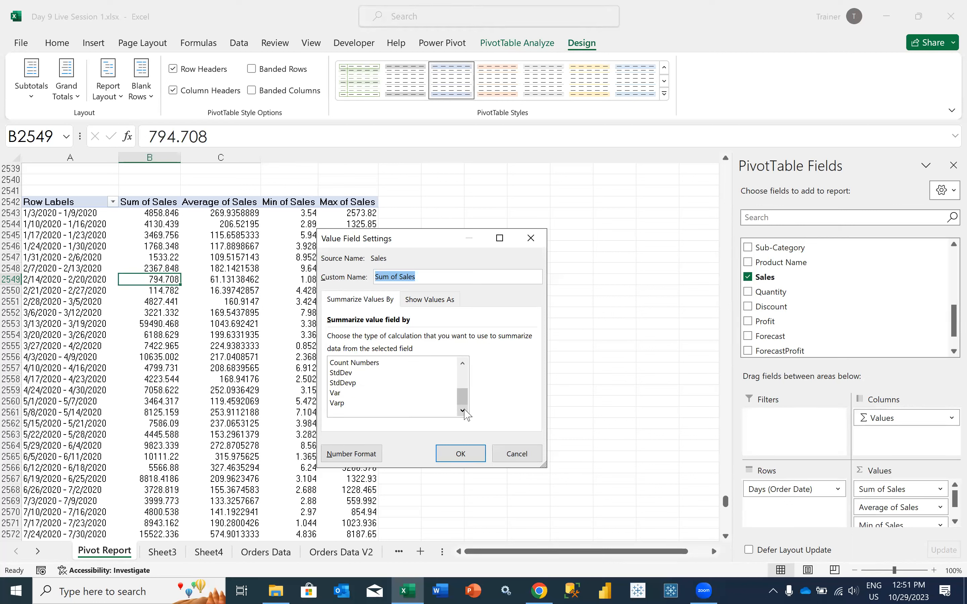
{"action": "mouse_move", "coordinate": [462, 399]}
{"action": "left_mouse_down"}
{"action": "mouse_move", "coordinate": [461, 379]}
{"action": "mouse_move", "coordinate": [462, 391]}
{"action": "left_mouse_up"}
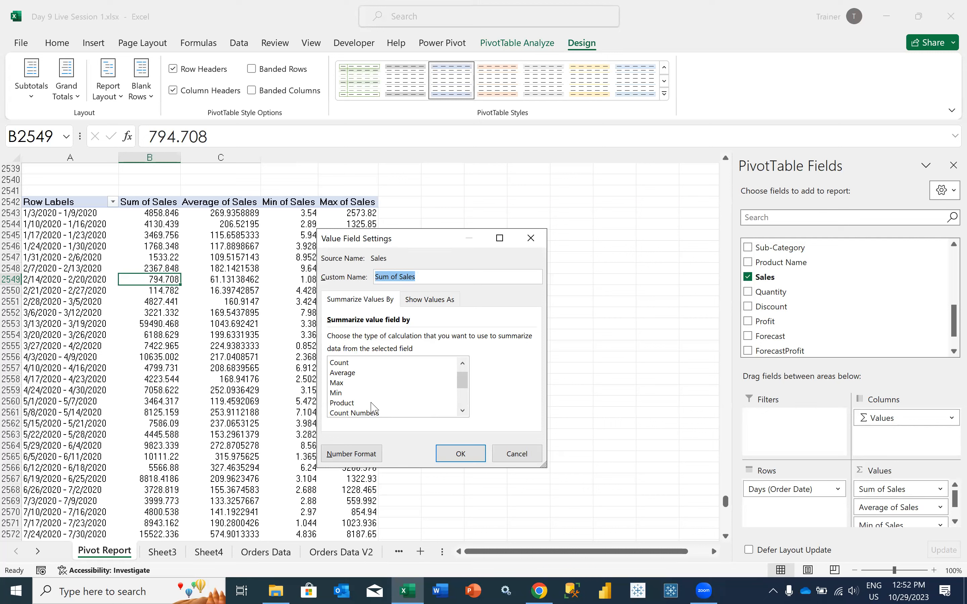
{"action": "left_click", "coordinate": [462, 411]}
{"action": "left_click", "coordinate": [463, 411]}
{"action": "left_click", "coordinate": [463, 410]}
{"action": "left_click", "coordinate": [462, 411]}
{"action": "left_click", "coordinate": [462, 411]}
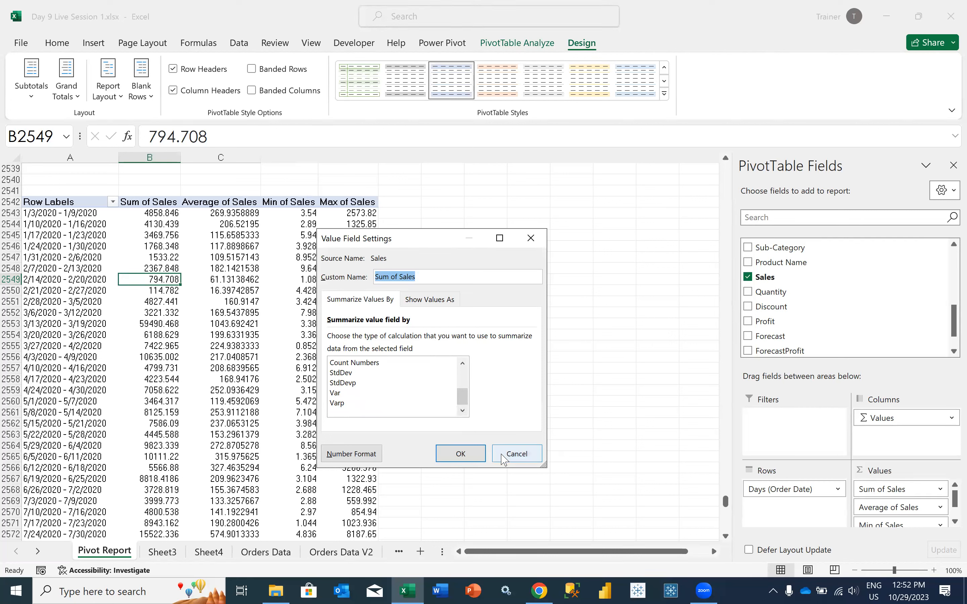
{"action": "left_click", "coordinate": [517, 454]}
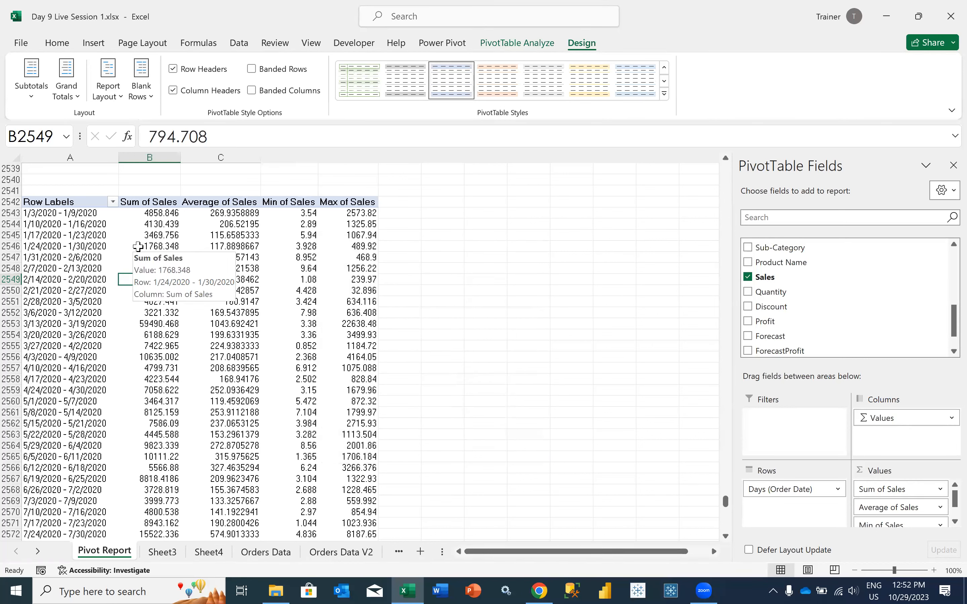
{"action": "left_click", "coordinate": [165, 245]}
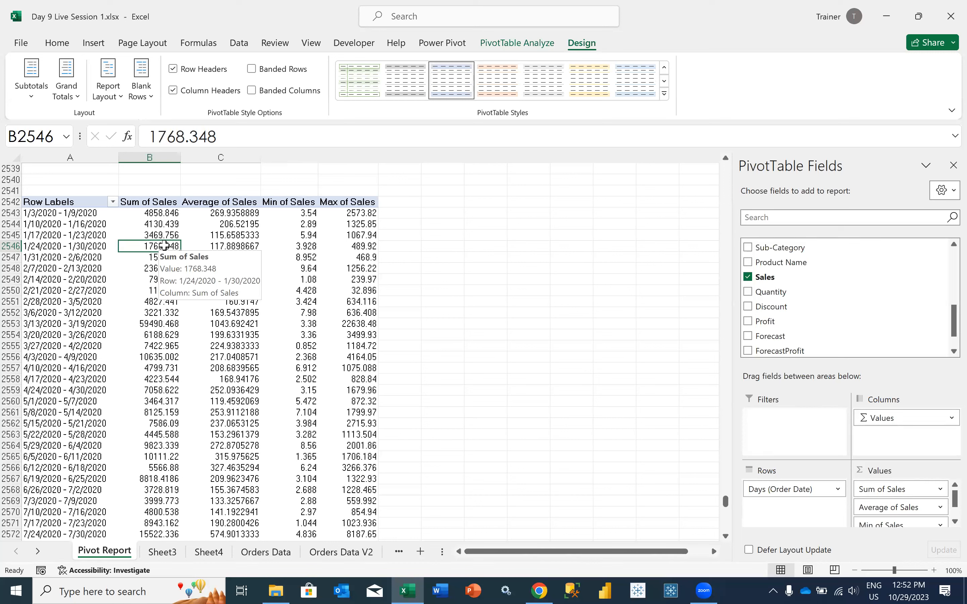
{"action": "left_click_drag", "start_coordinate": [77, 213], "coordinate": [83, 384]}
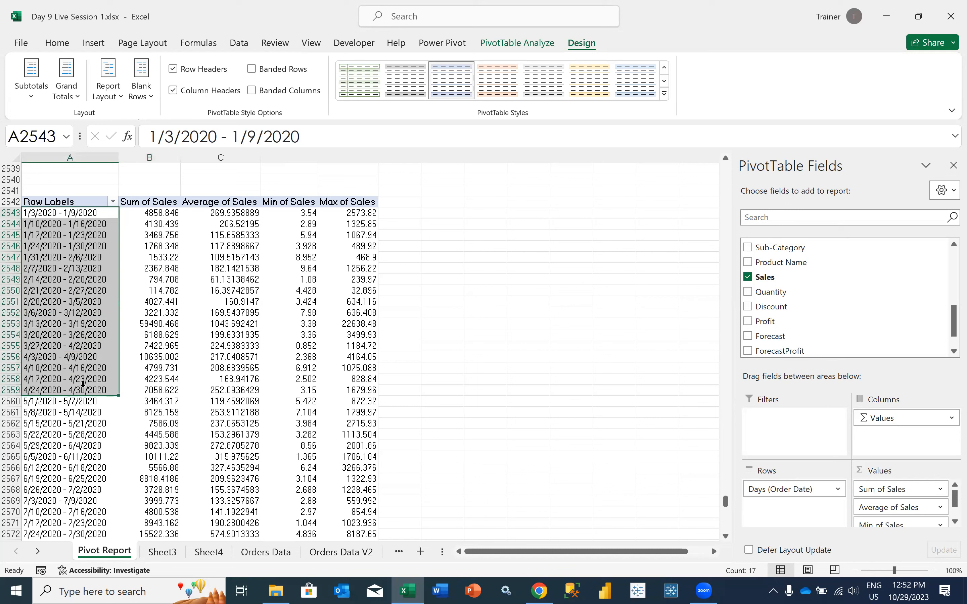
{"action": "left_click", "coordinate": [154, 212]}
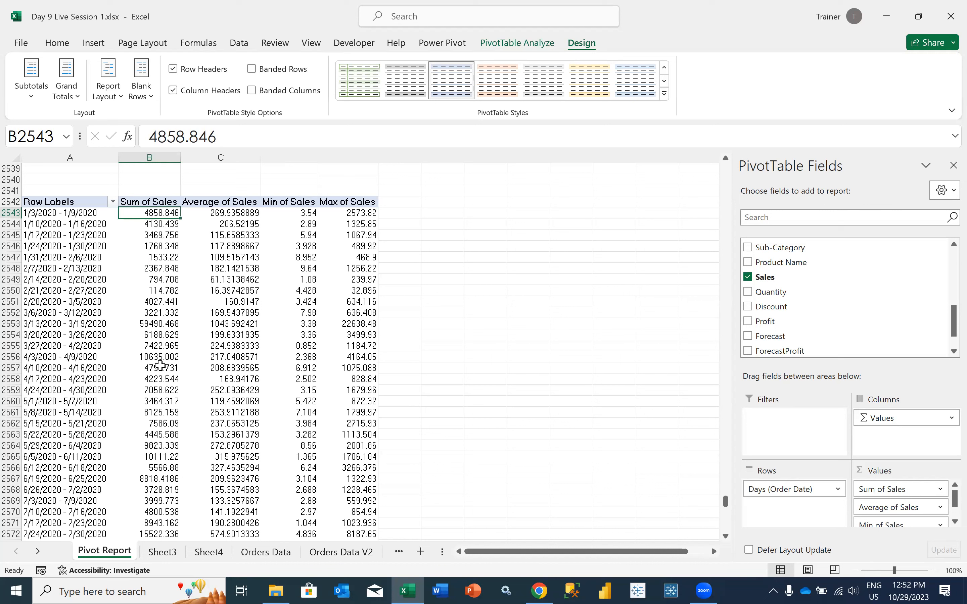
Show the weekly PivotTable's Sum of Sales values as % of Grand Total
{"action": "mouse_move", "coordinate": [160, 364]}
{"action": "left_click", "coordinate": [940, 490]}
{"action": "left_click", "coordinate": [940, 490]}
{"action": "left_click", "coordinate": [942, 490]}
{"action": "left_click", "coordinate": [903, 473]}
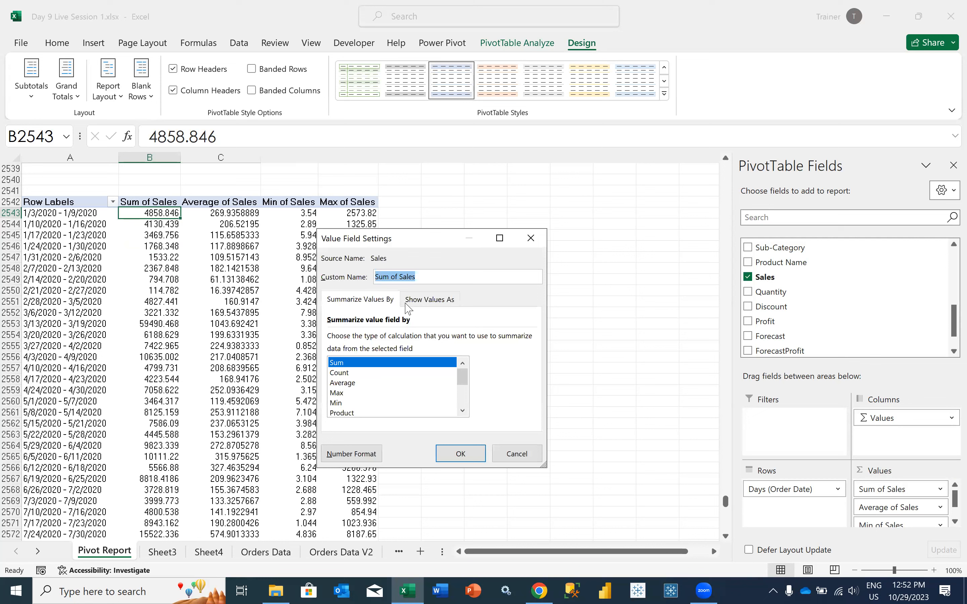
{"action": "left_click", "coordinate": [422, 307]}
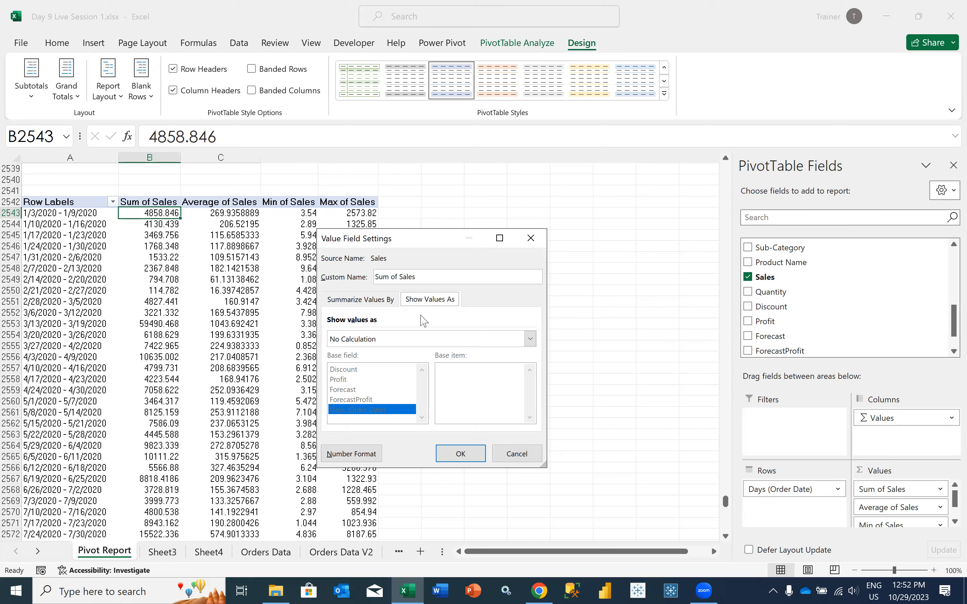
{"action": "left_click", "coordinate": [403, 340]}
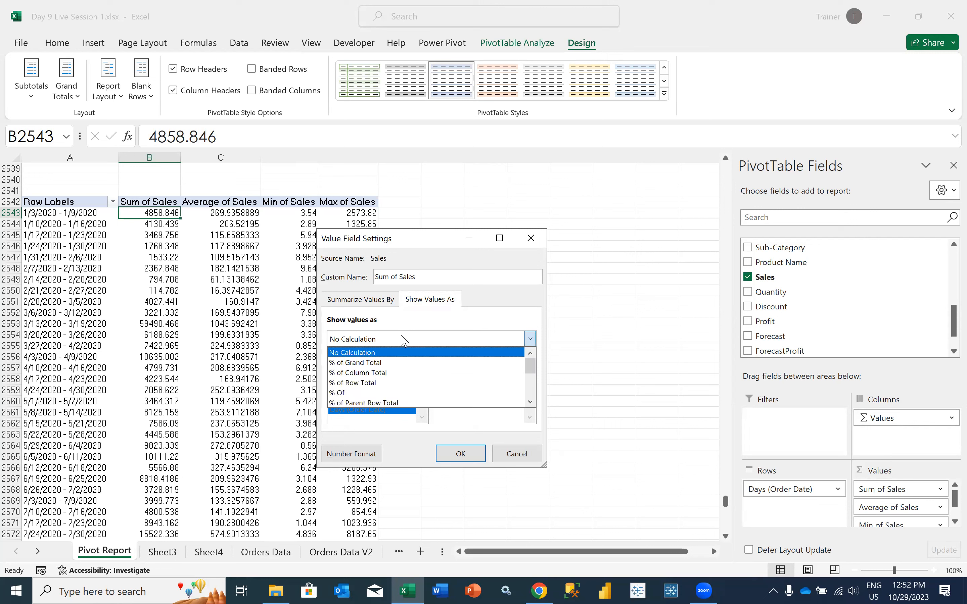
{"action": "left_click", "coordinate": [385, 363]}
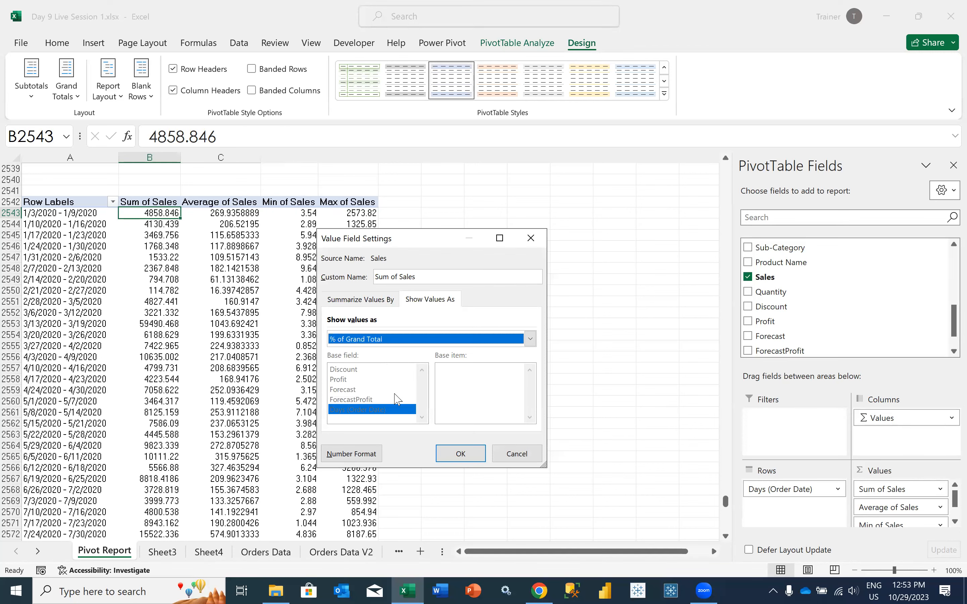
{"action": "left_click", "coordinate": [445, 455]}
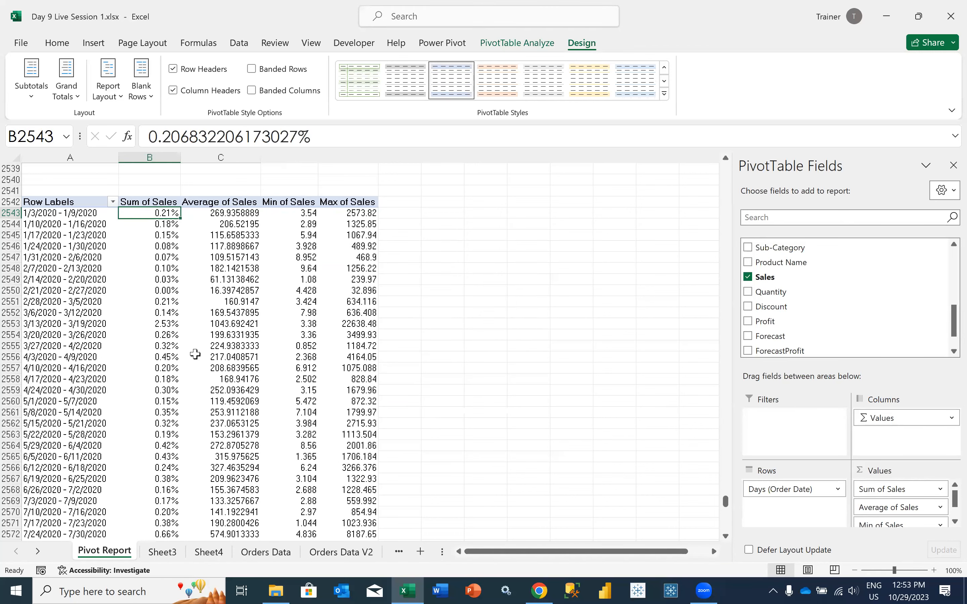
Select all the weekly percentages in the Sum of Sales column to check their total, and return to the first week
{"action": "scroll", "coordinate": [170, 353], "scroll_direction": "down", "scroll_amount": 9}
{"action": "scroll", "coordinate": [170, 354], "scroll_direction": "down", "scroll_amount": 13}
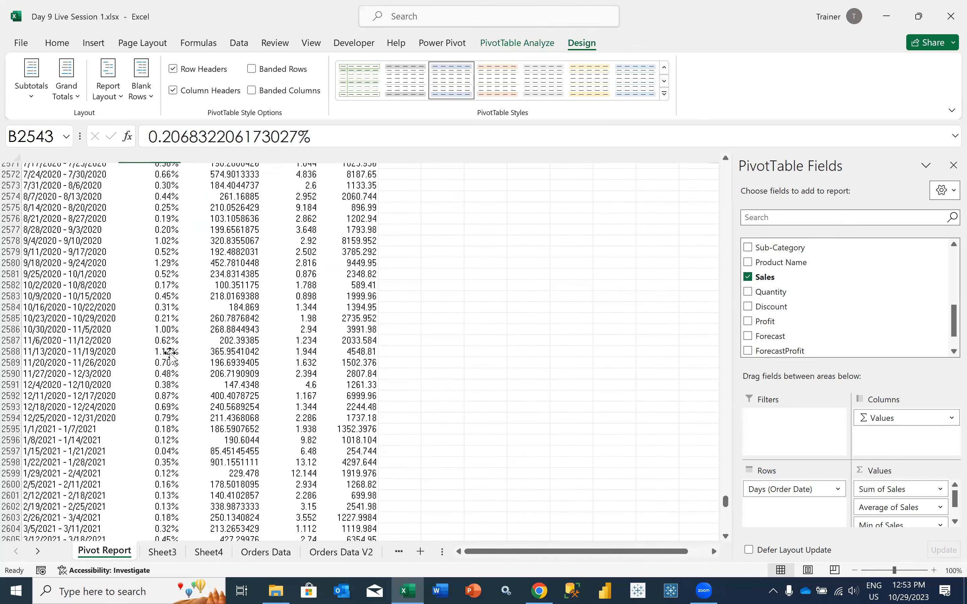
{"action": "left_click", "coordinate": [170, 354]}
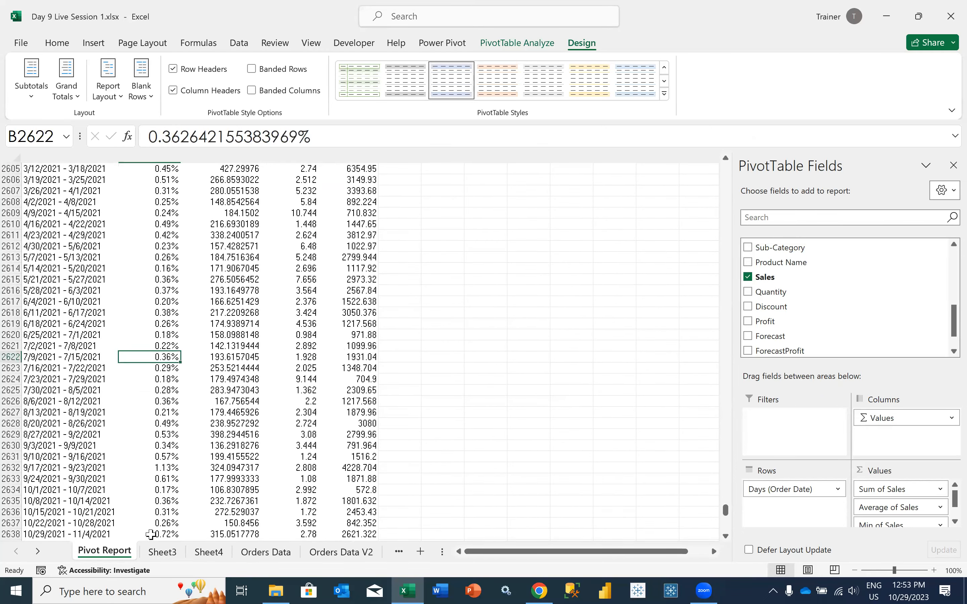
{"action": "key", "text": "ctrl+shift+Down"}
{"action": "key", "text": "ctrl+Down"}
{"action": "key", "text": "Up"}
{"action": "key", "text": "ctrl+shift+Up"}
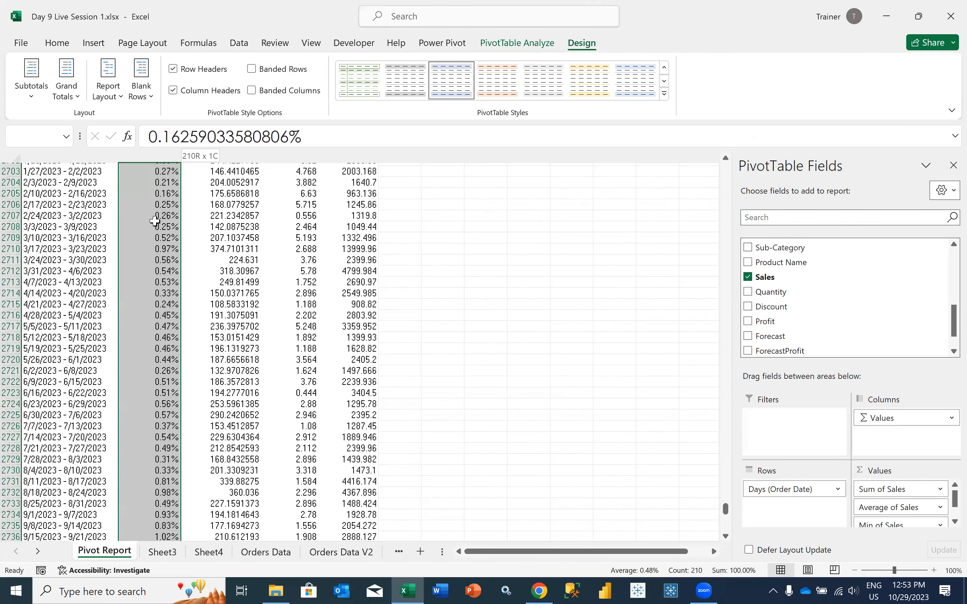
{"action": "key", "text": "ctrl+Up"}
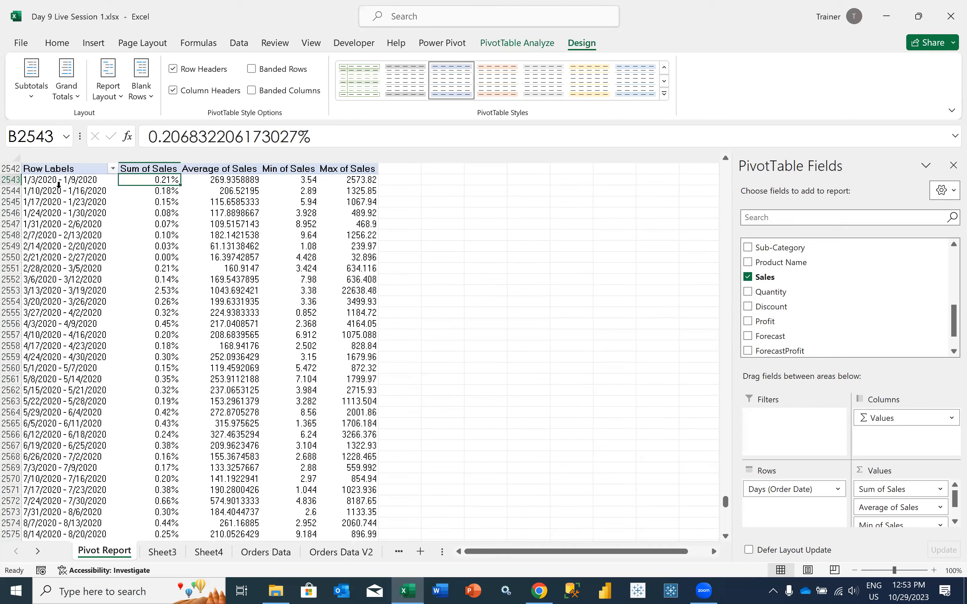
Replace the weekly Order Date rows with Sub-Category, and add Sales again as a sum directly after the percentage column
{"action": "left_click", "coordinate": [86, 228]}
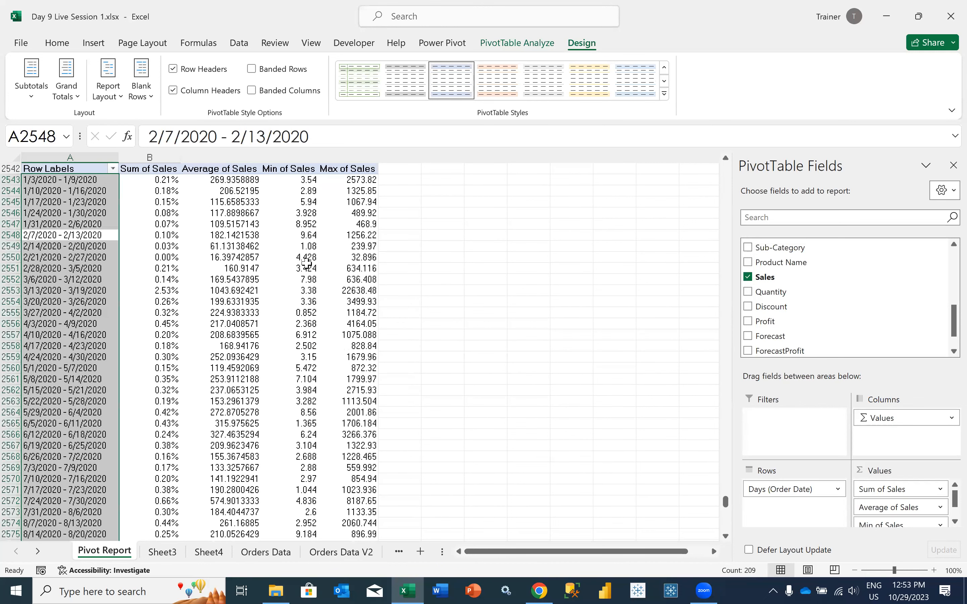
{"action": "left_click_drag", "start_coordinate": [758, 488], "coordinate": [794, 304]}
{"action": "left_click_drag", "start_coordinate": [790, 248], "coordinate": [773, 507]}
{"action": "left_click_drag", "start_coordinate": [138, 180], "coordinate": [138, 356]}
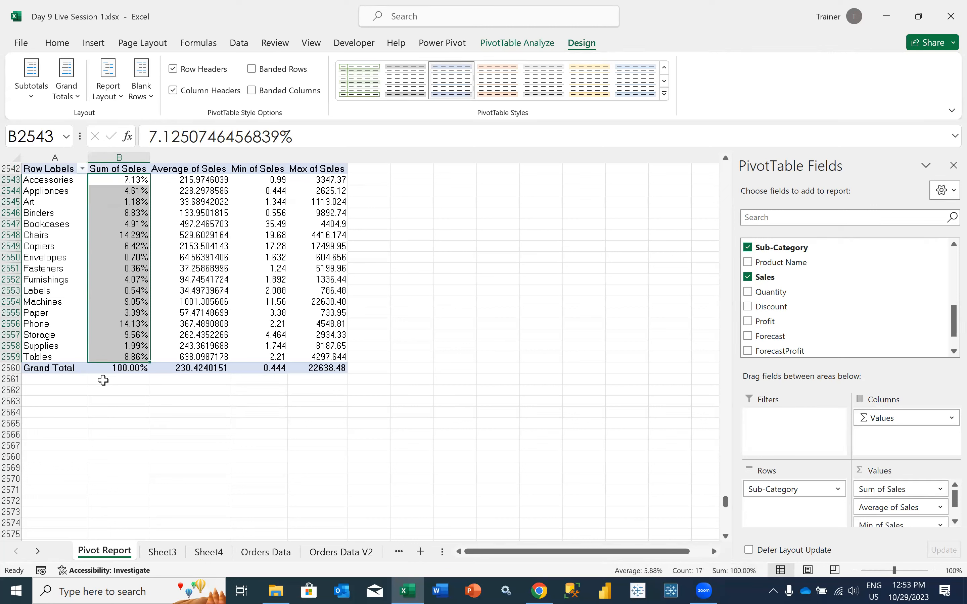
{"action": "left_click", "coordinate": [105, 369]}
{"action": "left_click_drag", "start_coordinate": [795, 276], "coordinate": [902, 496]}
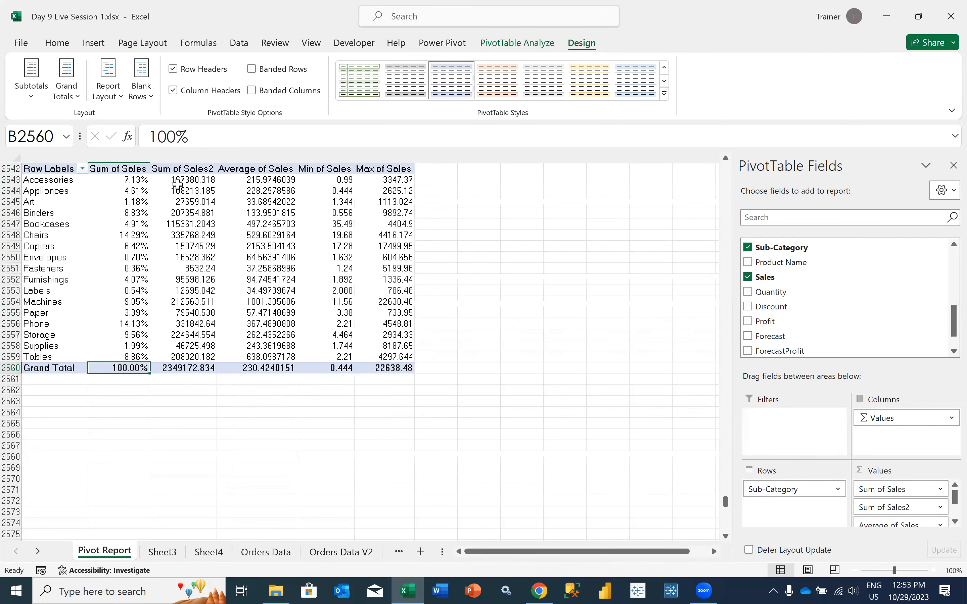
In G2543, divide the Accessories Sum of Sales2 by its grand total, format it as a percentage, and compare it with the PivotTable's share
{"action": "left_click", "coordinate": [426, 180]}
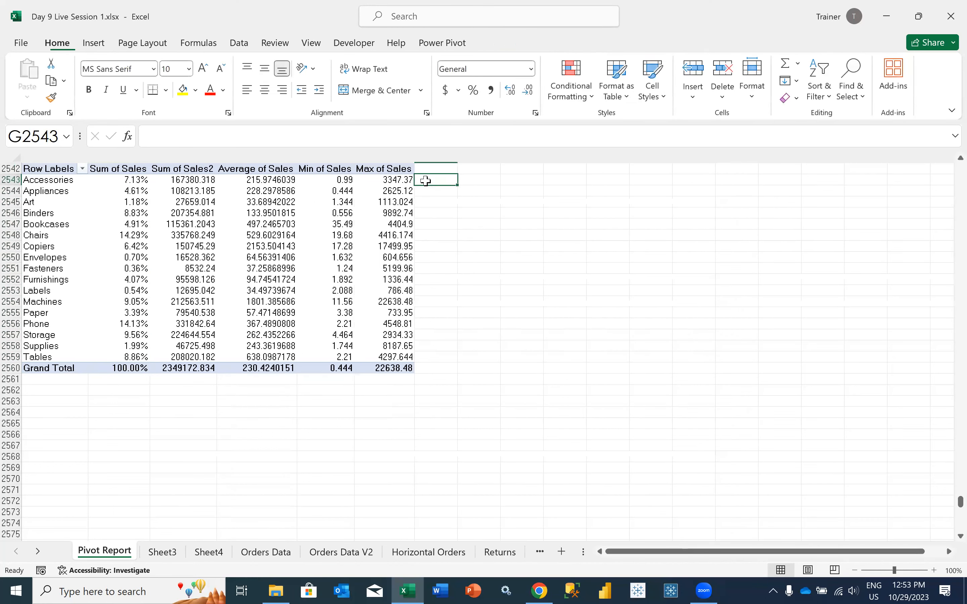
{"action": "type", "text": "="}
{"action": "left_click", "coordinate": [178, 180]}
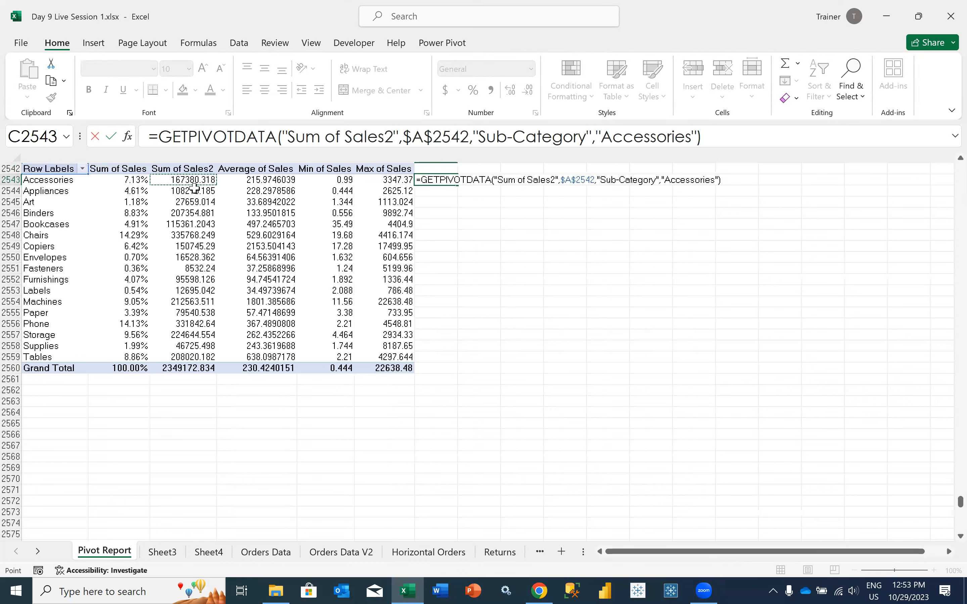
{"action": "type", "text": "/"}
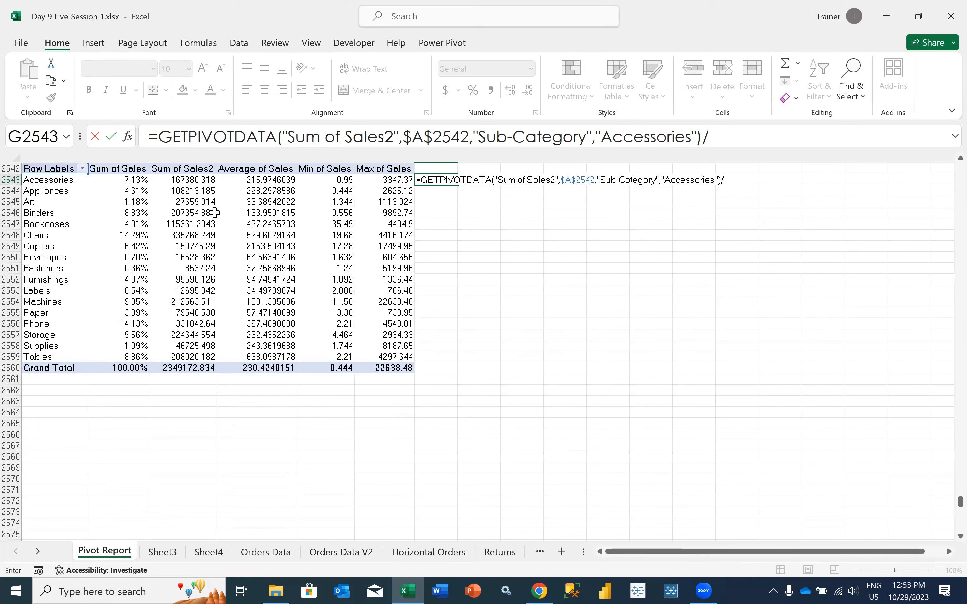
{"action": "left_click", "coordinate": [172, 368]}
{"action": "key", "text": "Return"}
{"action": "key", "text": "Up"}
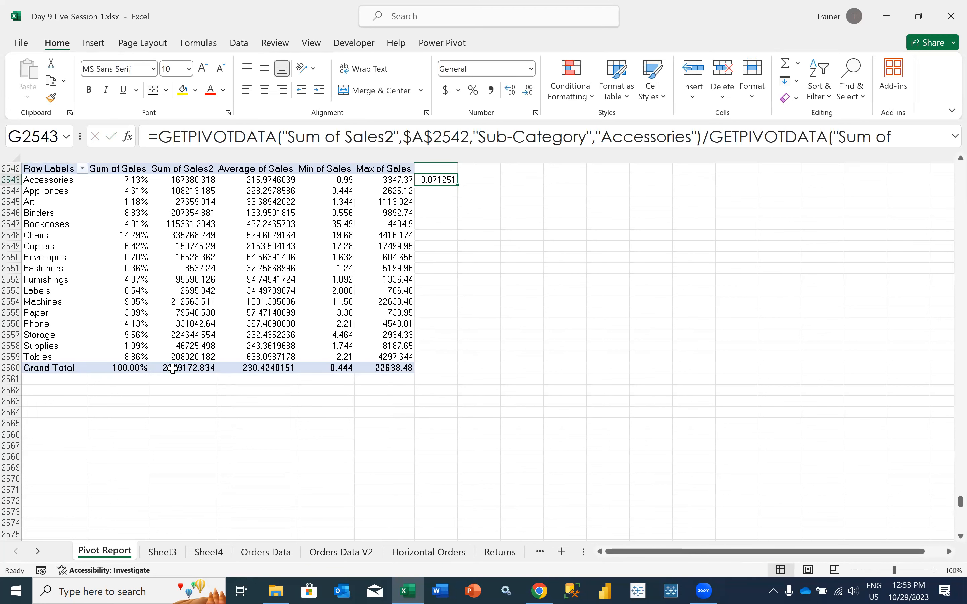
{"action": "left_click", "coordinate": [475, 92]}
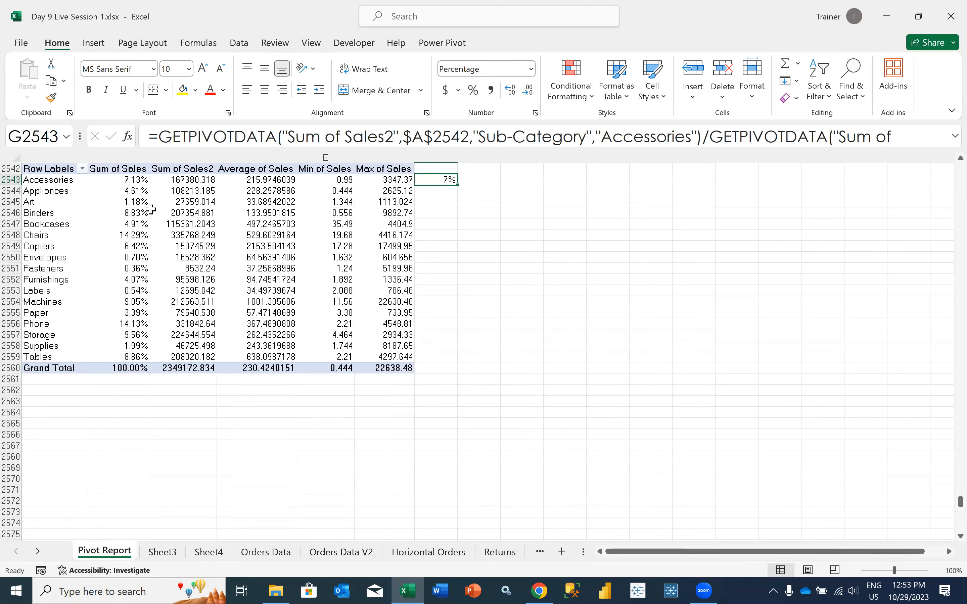
{"action": "left_click", "coordinate": [130, 180]}
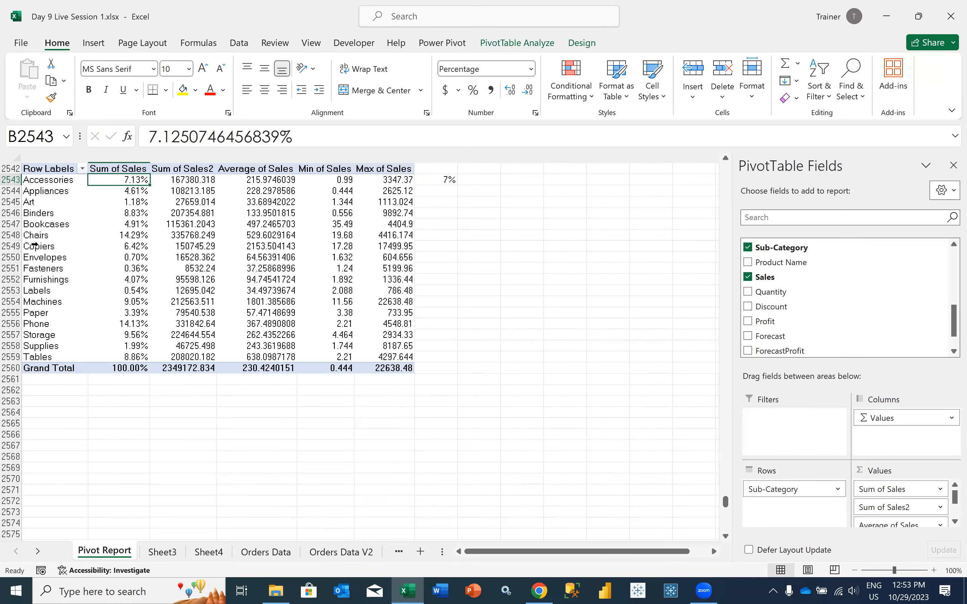
{"action": "left_click", "coordinate": [108, 235]}
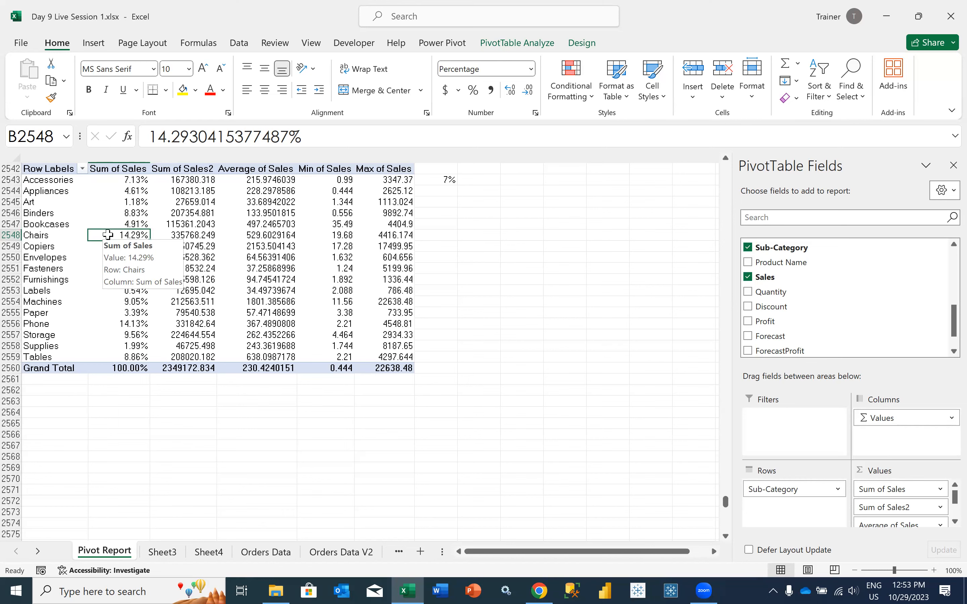
Review how the Sum of Sales field's values are shown, keeping % of Grand Total
{"action": "scroll", "coordinate": [107, 234], "scroll_direction": "up", "scroll_amount": 2}
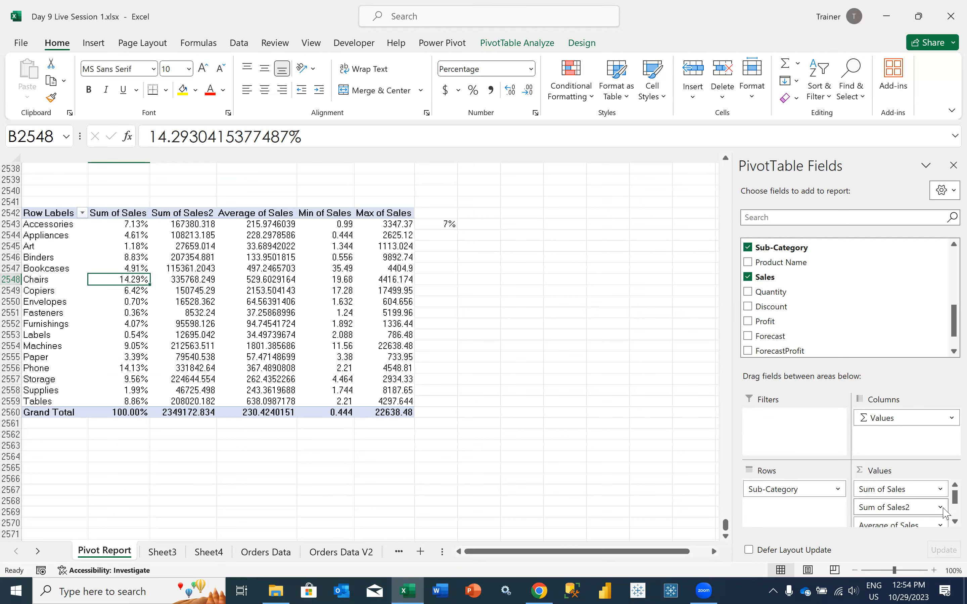
{"action": "left_click", "coordinate": [941, 490]}
{"action": "left_click", "coordinate": [905, 472]}
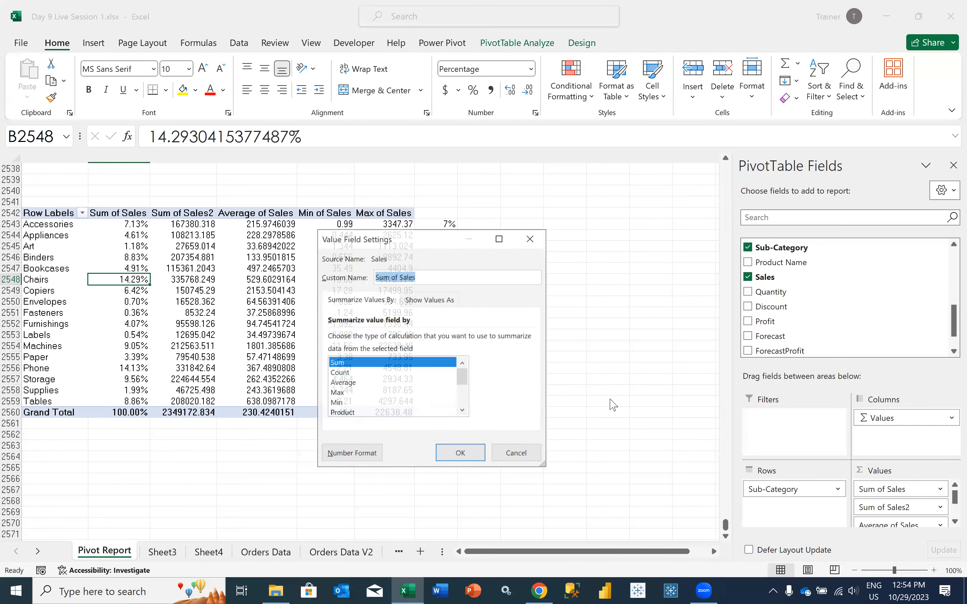
{"action": "left_click", "coordinate": [426, 303]}
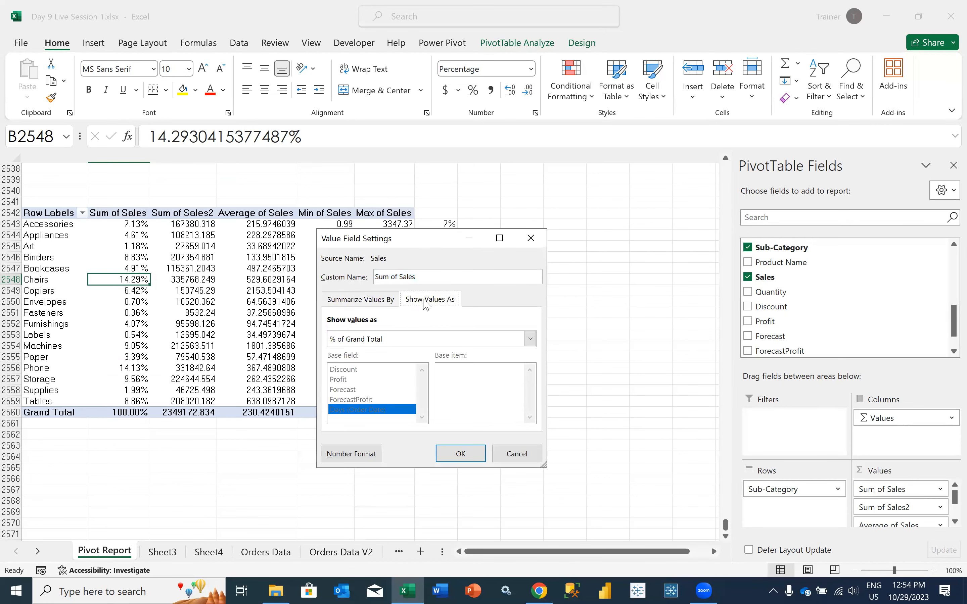
{"action": "left_click", "coordinate": [361, 341]}
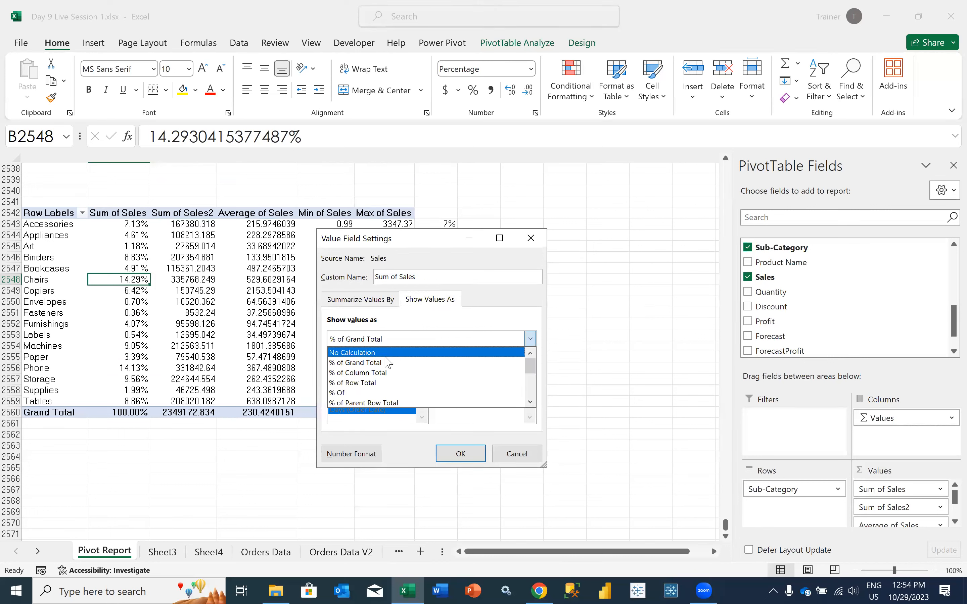
{"action": "left_click", "coordinate": [347, 362]}
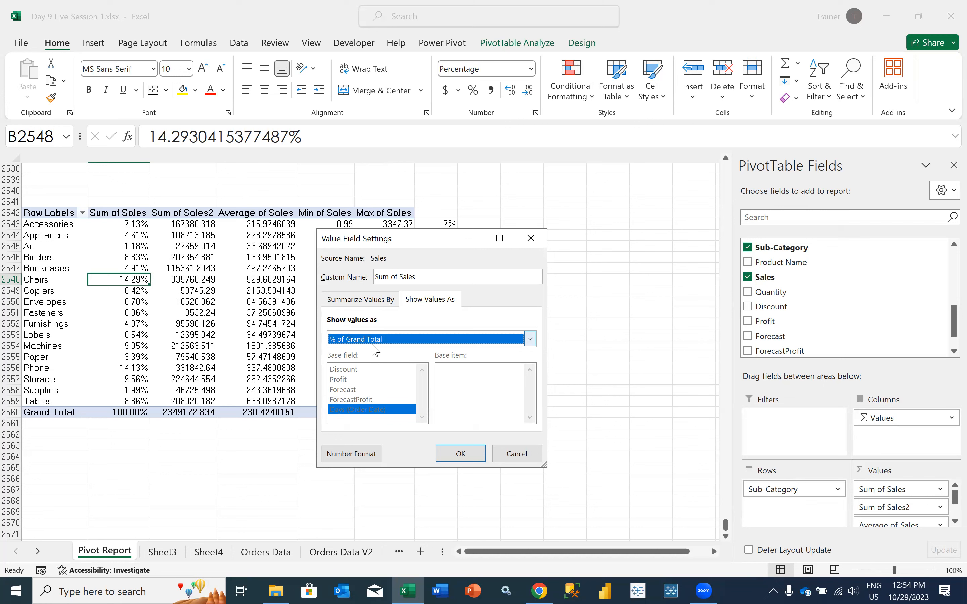
{"action": "left_click", "coordinate": [458, 453]}
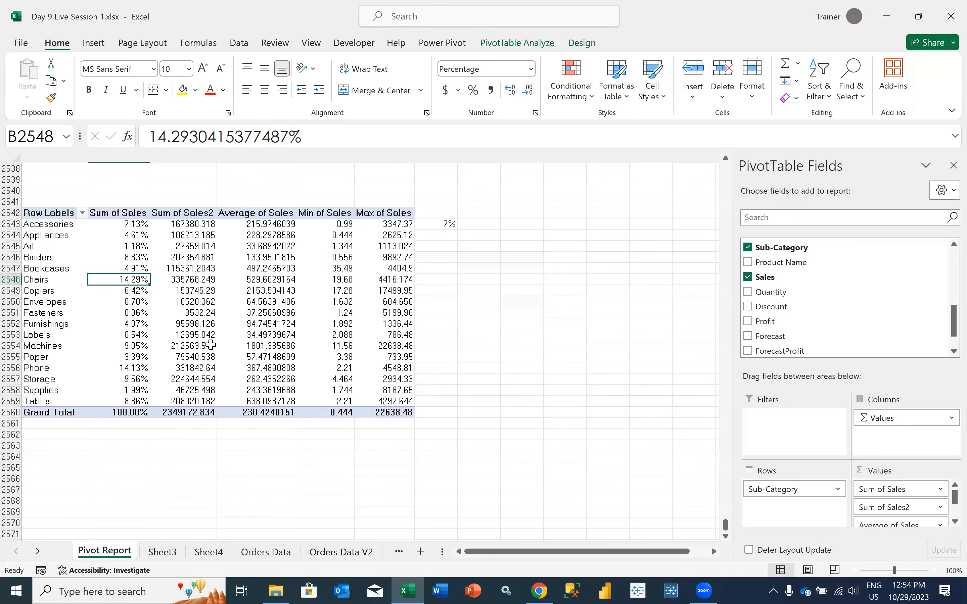
Clear the percentage check formula from G2543 beside the PivotTable
{"action": "left_click", "coordinate": [445, 222]}
{"action": "key", "text": "BackSpace"}
{"action": "left_click", "coordinate": [433, 255]}
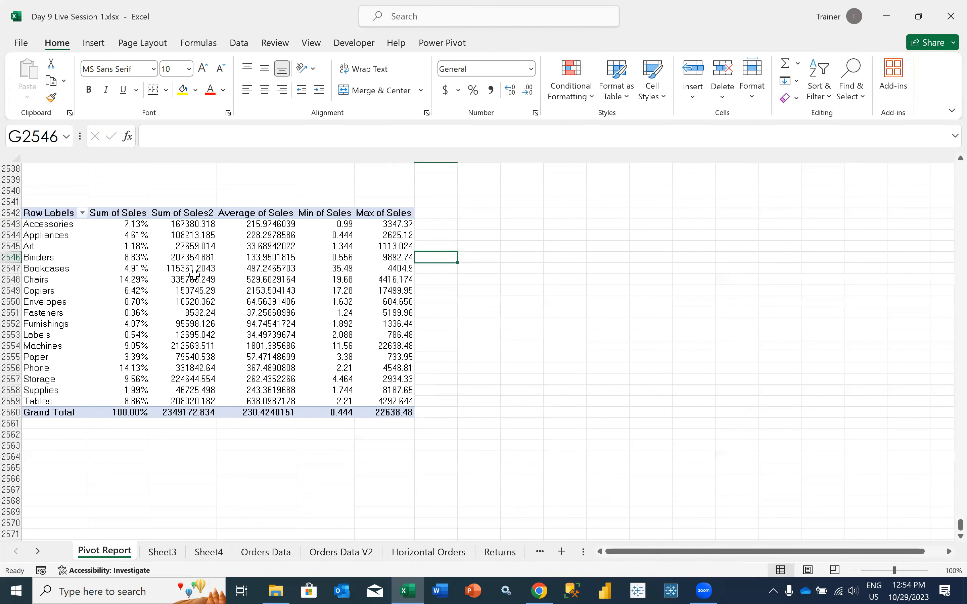
Save the workbook with the Sub-Category sales PivotTable
{"action": "left_click", "coordinate": [141, 267]}
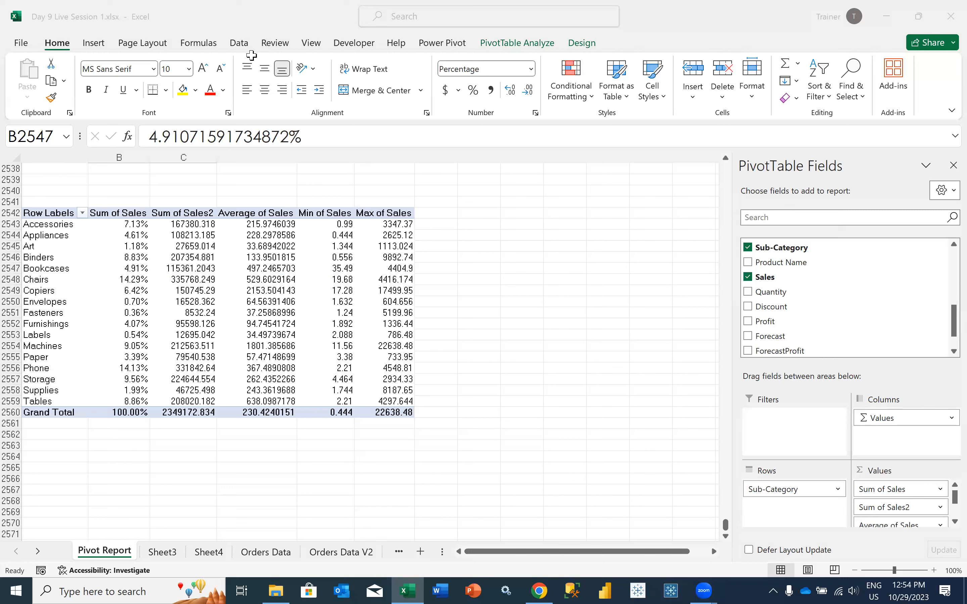
{"action": "left_click", "coordinate": [266, 378]}
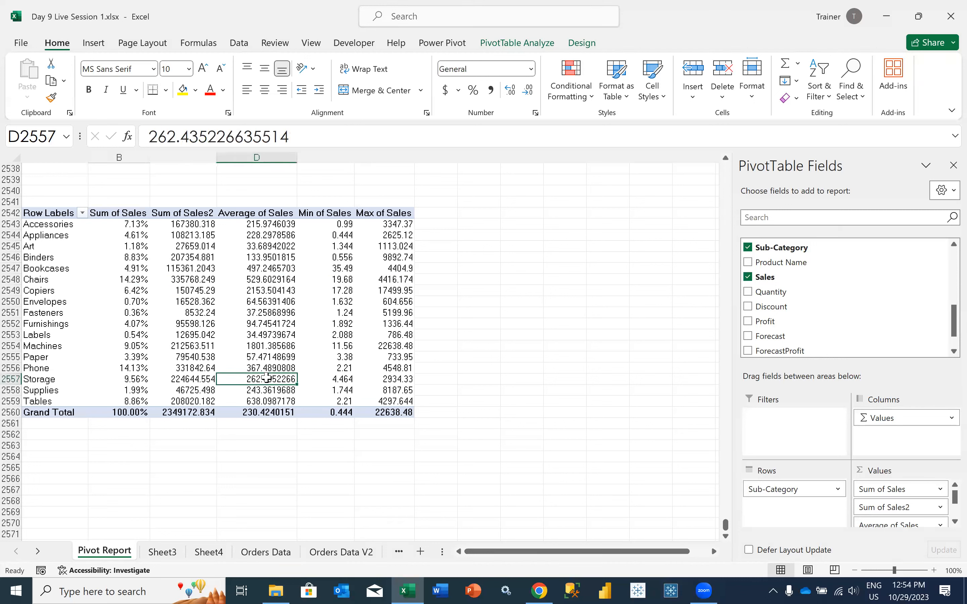
{"action": "left_click", "coordinate": [142, 437]}
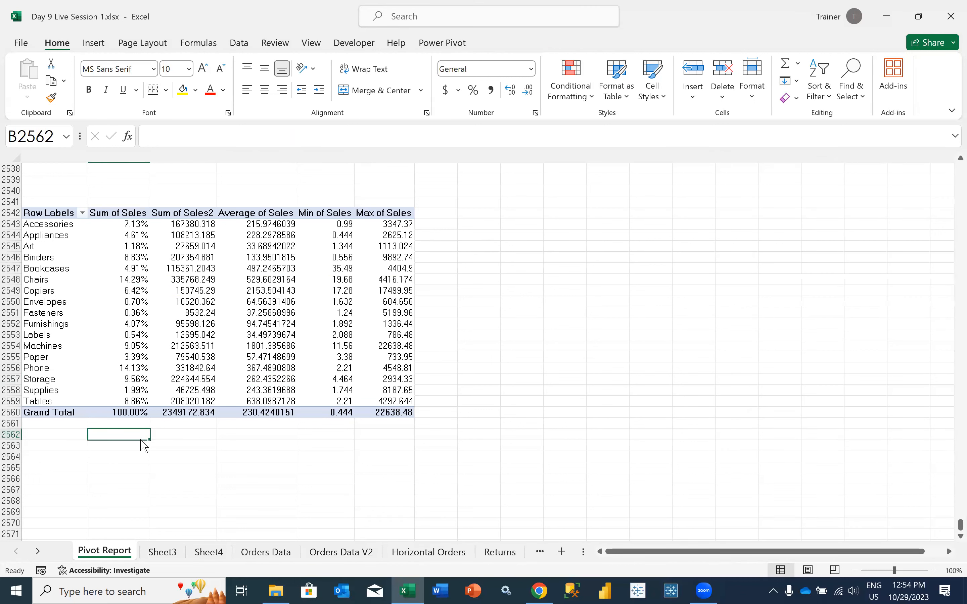
{"action": "key", "text": "ctrl+s"}
Show the Sum of Sales2 values in the Sub-Category PivotTable as % of Column Total
{"action": "left_click", "coordinate": [152, 372]}
{"action": "left_click", "coordinate": [163, 314]}
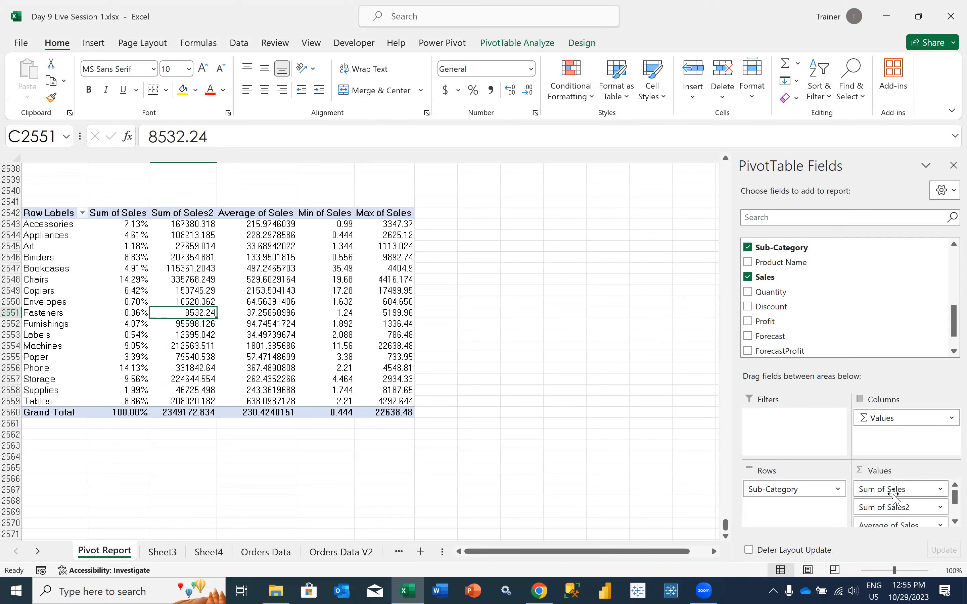
{"action": "left_click", "coordinate": [903, 511]}
{"action": "left_click", "coordinate": [855, 492]}
{"action": "left_click", "coordinate": [427, 300]}
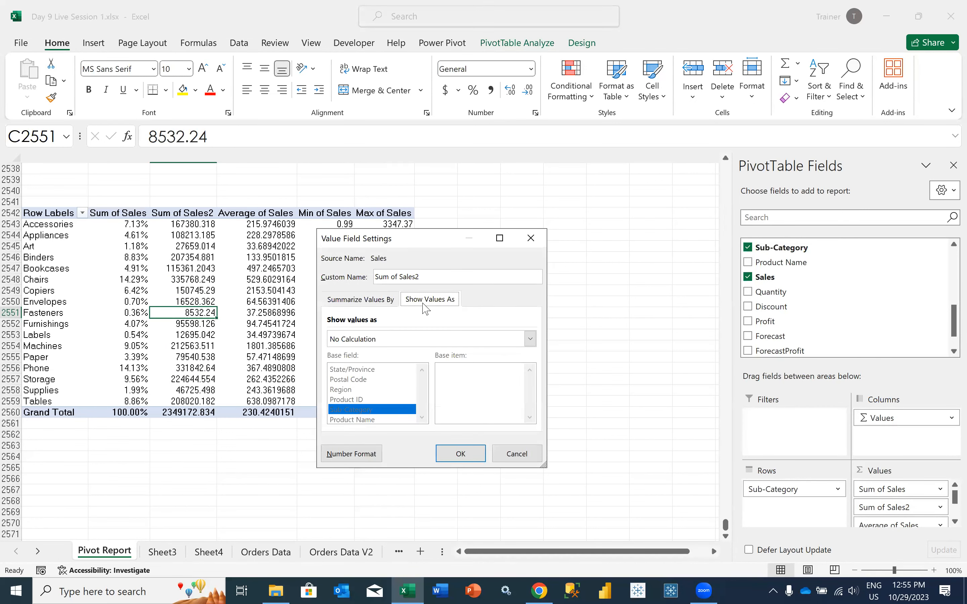
{"action": "left_click", "coordinate": [383, 340]}
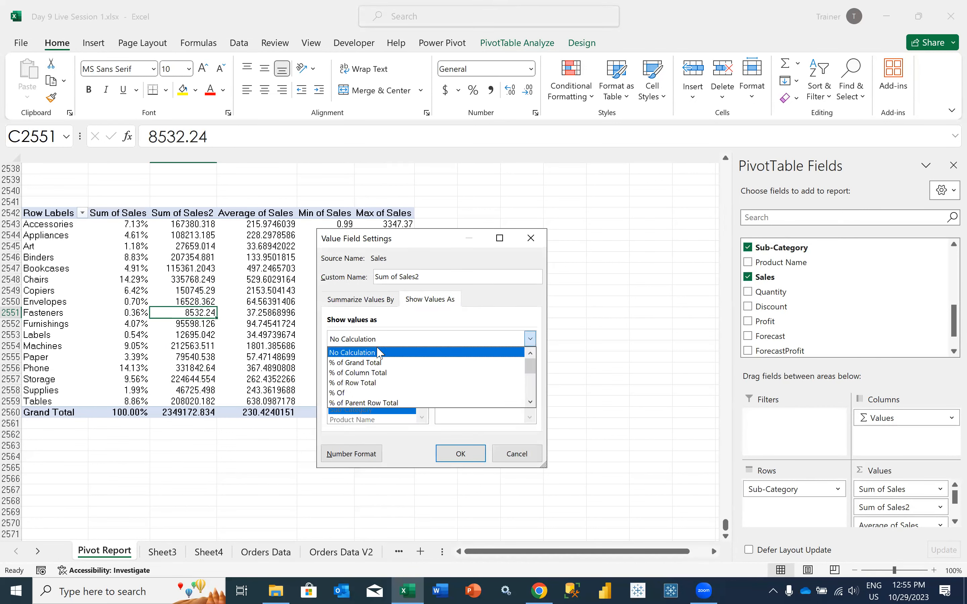
{"action": "left_click", "coordinate": [368, 373]}
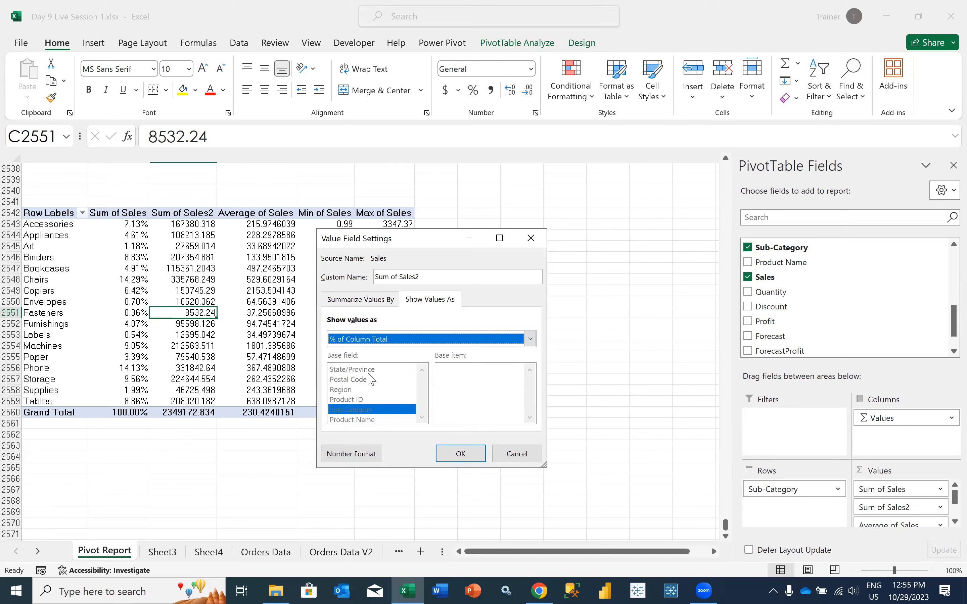
{"action": "left_click", "coordinate": [462, 455]}
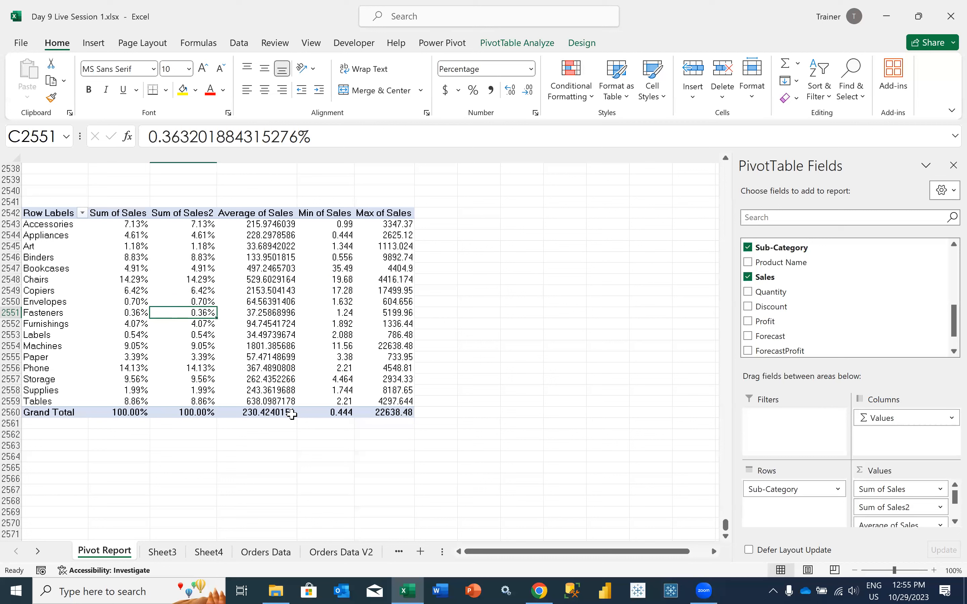
{"action": "mouse_move", "coordinate": [292, 415]}
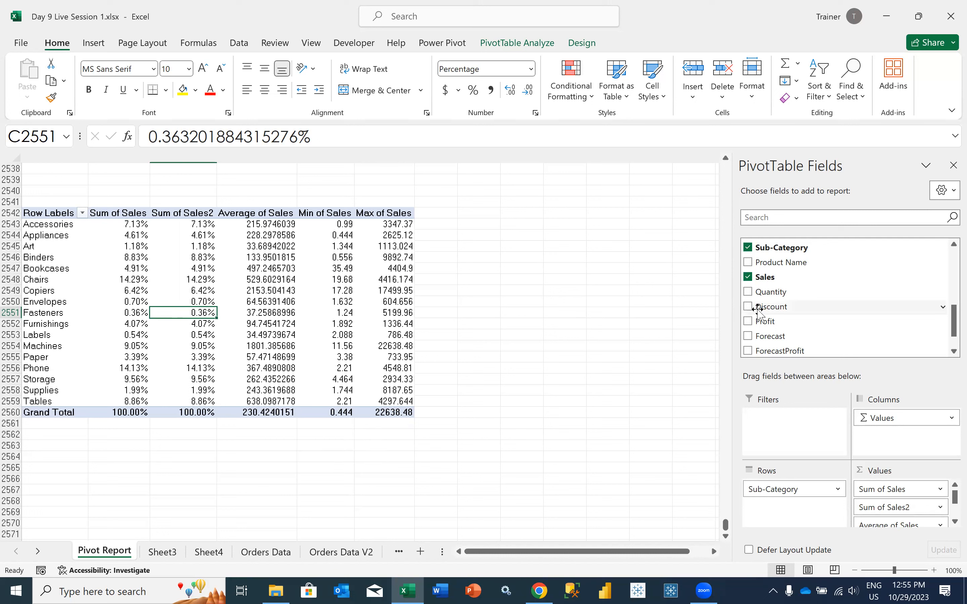
Add the Region field to the columns of the Sub-Category sales PivotTable
{"action": "scroll", "coordinate": [815, 320], "scroll_direction": "down", "scroll_amount": 1}
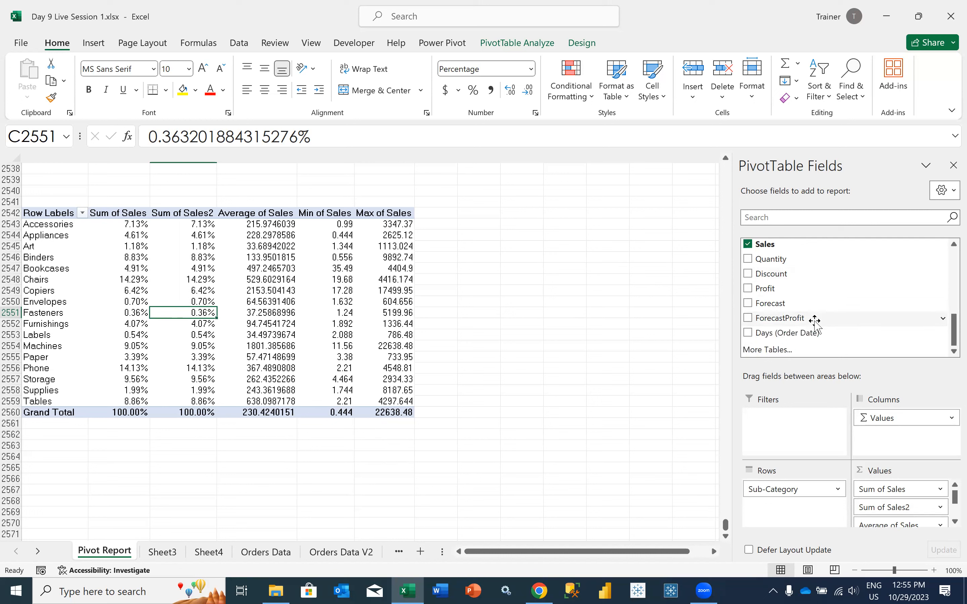
{"action": "scroll", "coordinate": [815, 322], "scroll_direction": "up", "scroll_amount": 3}
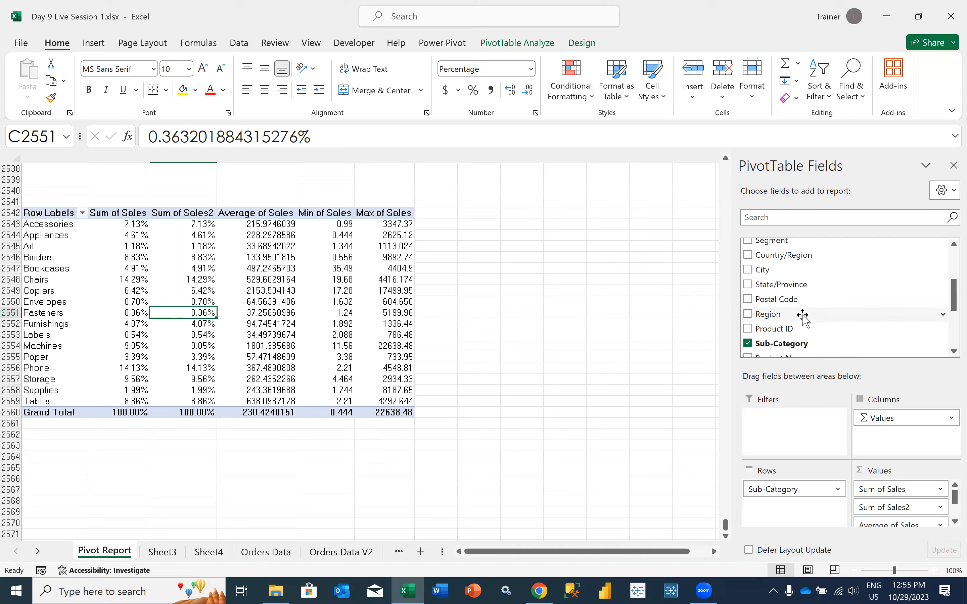
{"action": "left_click_drag", "start_coordinate": [802, 315], "coordinate": [872, 416]}
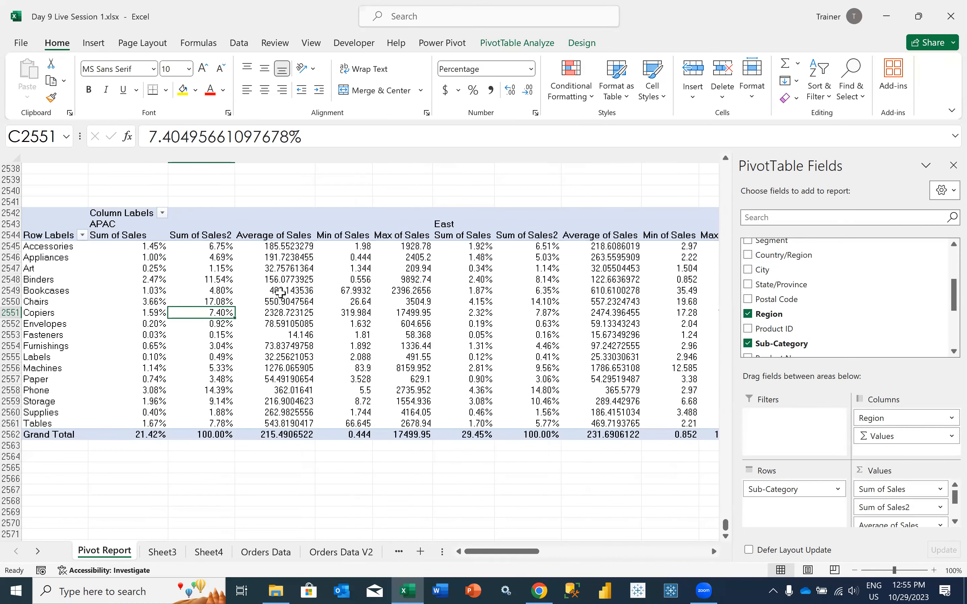
{"action": "left_click", "coordinate": [200, 256]}
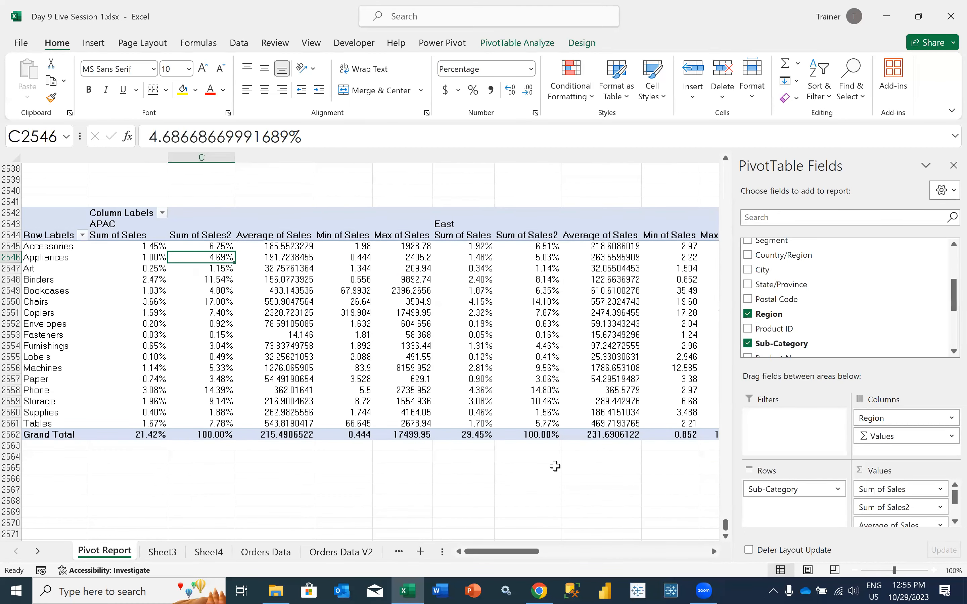
Copy the Sub-Category by Region PivotTable and paste it below the original, starting at A2574
{"action": "left_click_drag", "start_coordinate": [10, 213], "coordinate": [27, 440]}
{"action": "key", "text": "ctrl+c"}
{"action": "scroll", "coordinate": [77, 460], "scroll_direction": "down", "scroll_amount": 3}
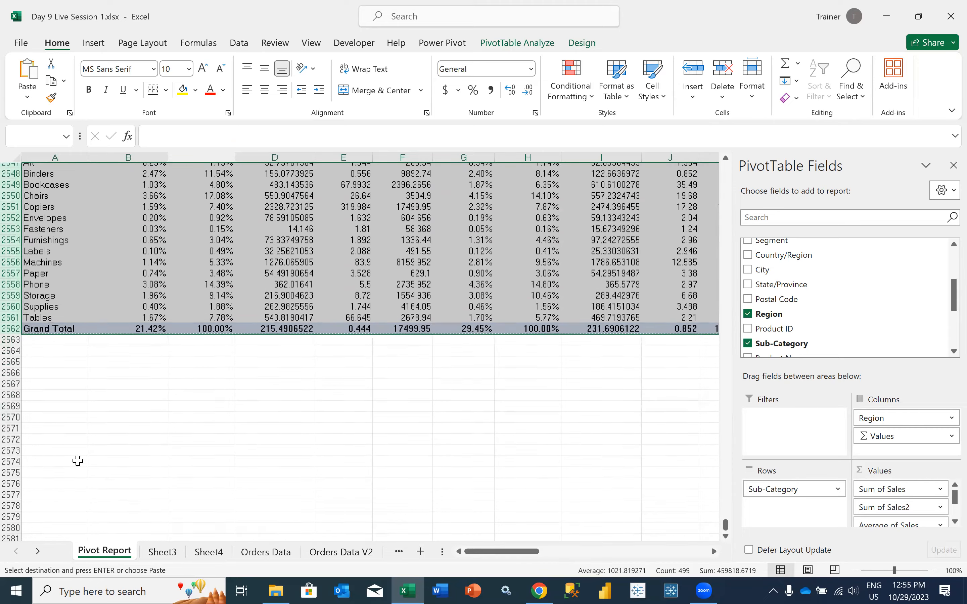
{"action": "left_click", "coordinate": [77, 461]}
{"action": "key", "text": "ctrl+v"}
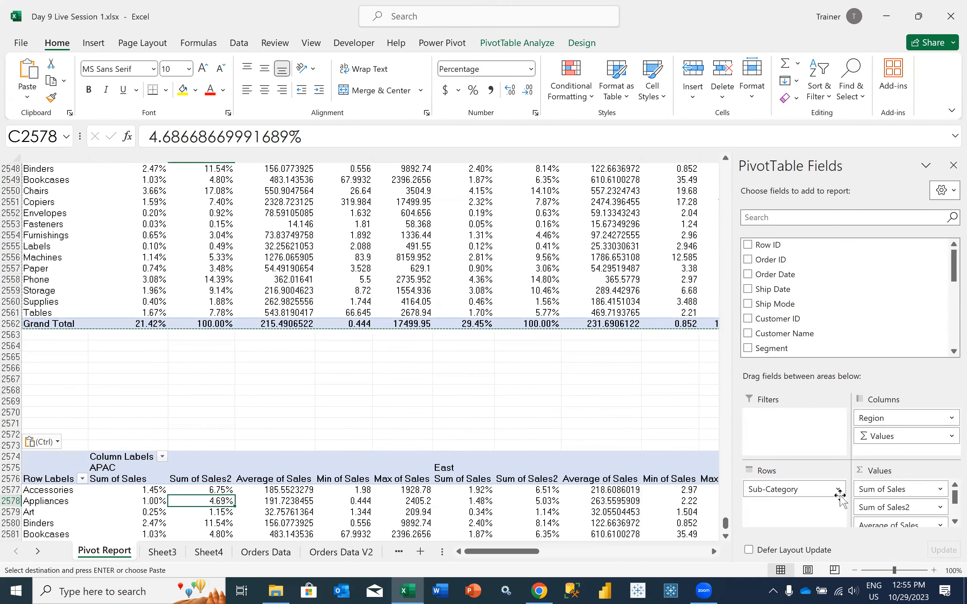
Remove the other Sales value fields from the copied PivotTable, keeping only Sum of Sales2
{"action": "left_click_drag", "start_coordinate": [866, 489], "coordinate": [839, 321]}
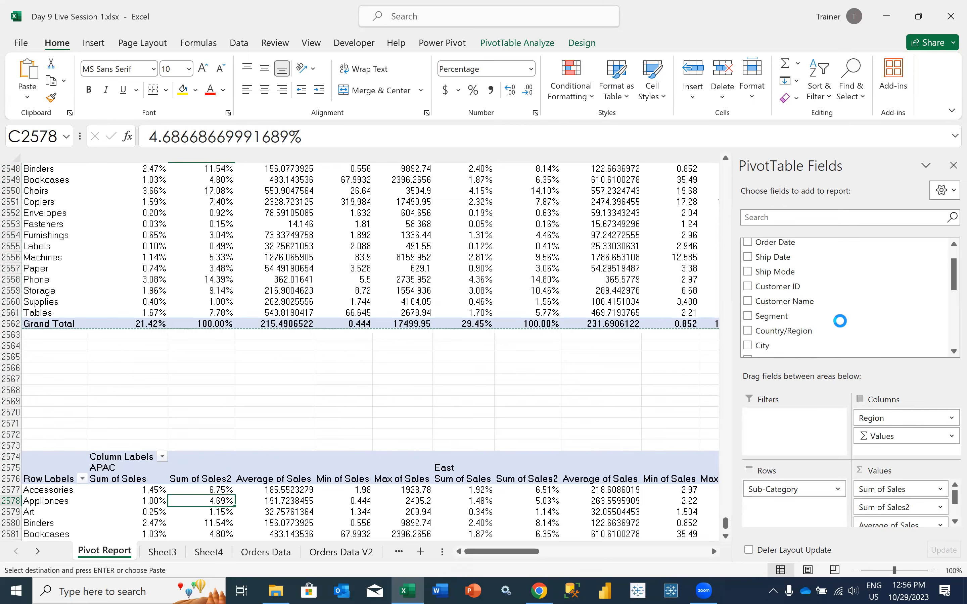
{"action": "left_click_drag", "start_coordinate": [879, 507], "coordinate": [844, 315]}
{"action": "left_click_drag", "start_coordinate": [875, 507], "coordinate": [866, 295]}
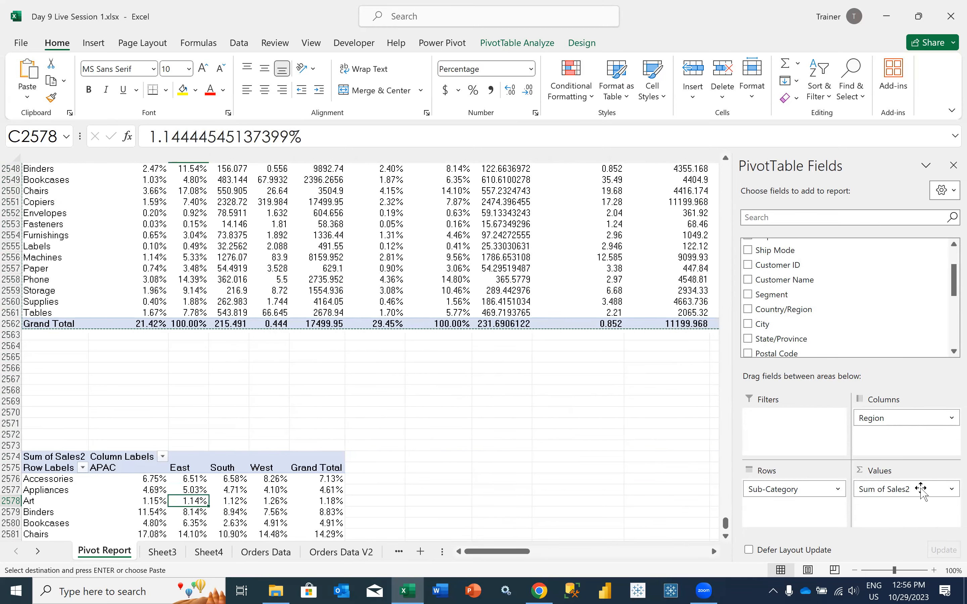
Review how the Sum of Sales2 values are shown in the copied PivotTable, keeping % of Column Total
{"action": "left_click", "coordinate": [921, 492]}
{"action": "left_click", "coordinate": [891, 470]}
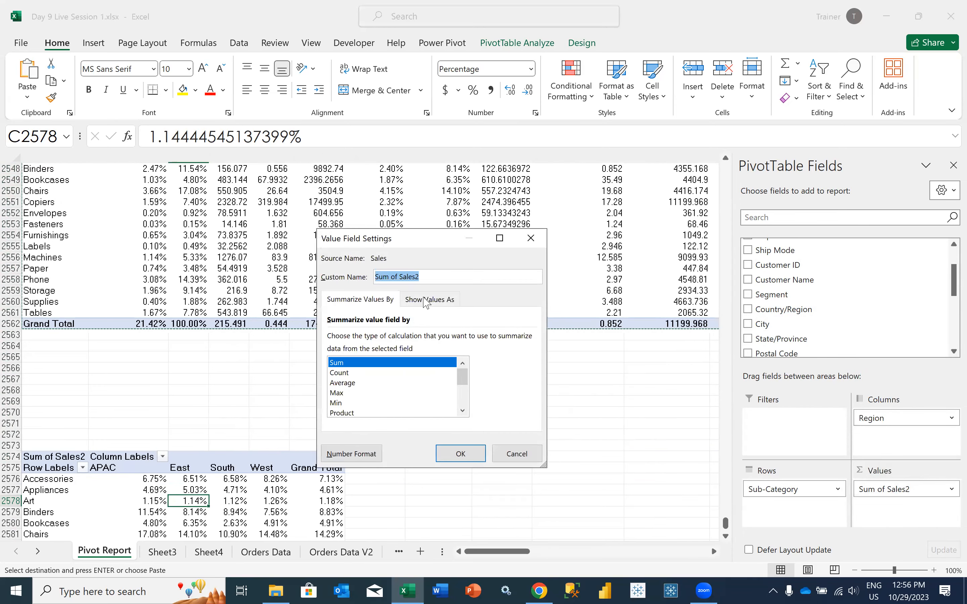
{"action": "left_click", "coordinate": [424, 299]}
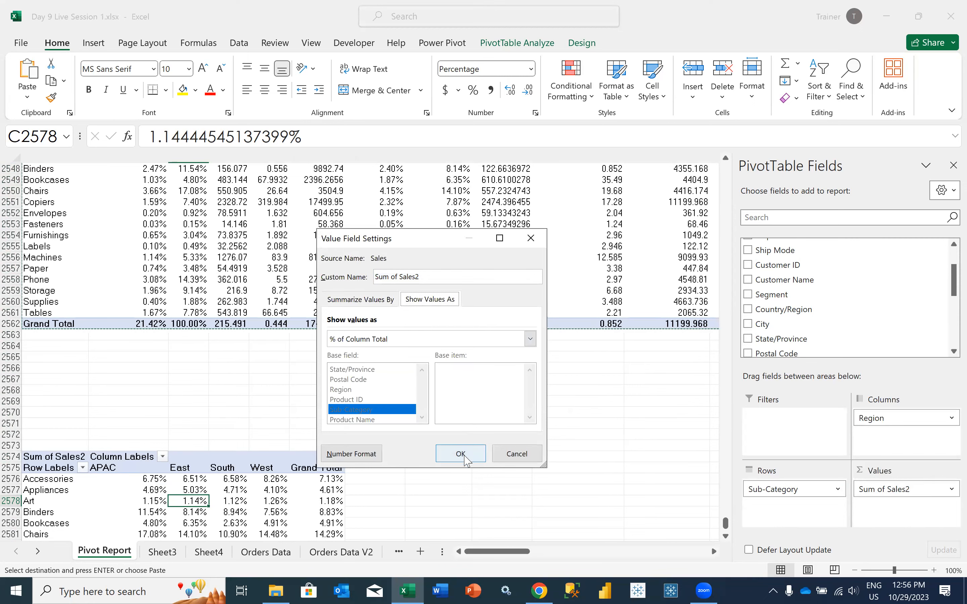
{"action": "left_click", "coordinate": [460, 454]}
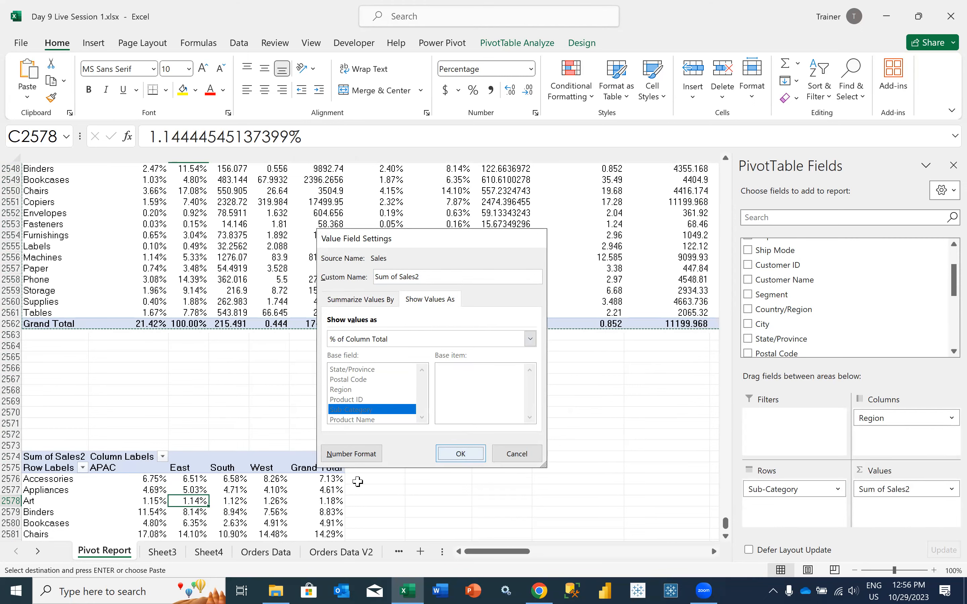
{"action": "scroll", "coordinate": [330, 479], "scroll_direction": "down", "scroll_amount": 4}
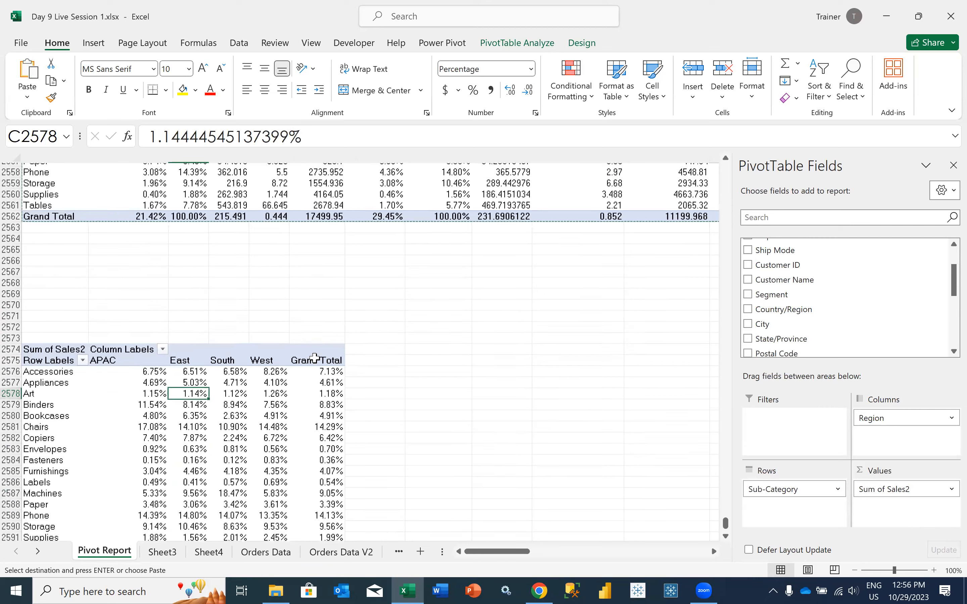
Add Sales to the copied PivotTable's values as Sum of Sales, after Sum of Sales2
{"action": "left_click", "coordinate": [315, 360]}
{"action": "scroll", "coordinate": [307, 449], "scroll_direction": "down", "scroll_amount": 3}
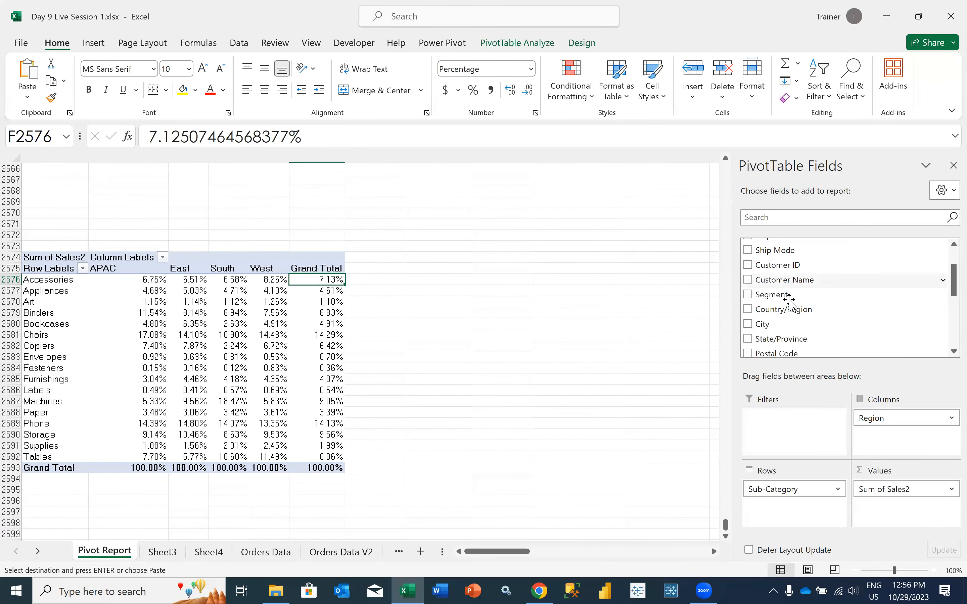
{"action": "scroll", "coordinate": [790, 302], "scroll_direction": "up", "scroll_amount": 2}
{"action": "scroll", "coordinate": [783, 287], "scroll_direction": "down", "scroll_amount": 6}
{"action": "left_click_drag", "start_coordinate": [765, 244], "coordinate": [881, 518]}
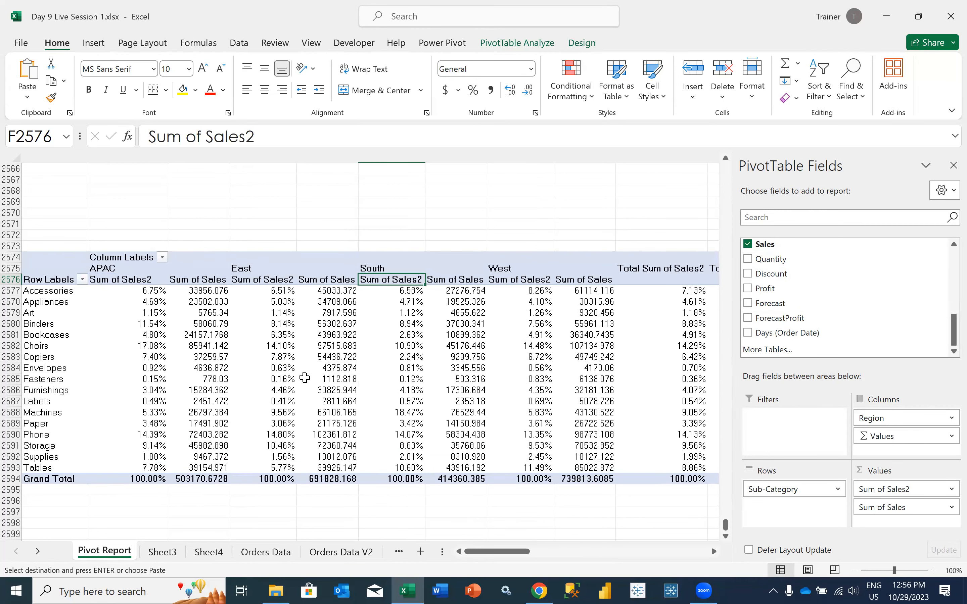
{"action": "mouse_move", "coordinate": [305, 377]}
{"action": "scroll", "coordinate": [305, 378], "scroll_direction": "right", "scroll_amount": 3}
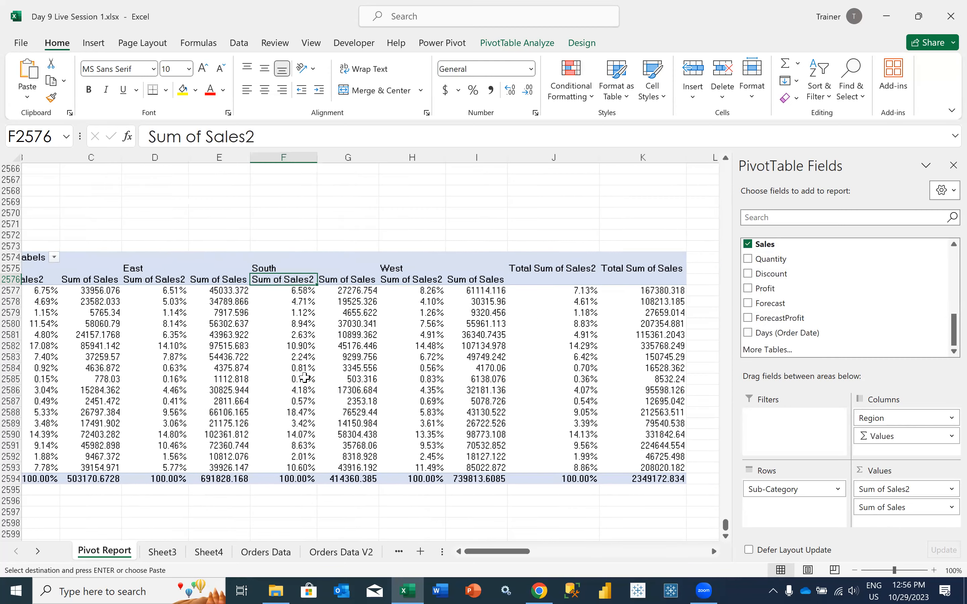
{"action": "scroll", "coordinate": [207, 353], "scroll_direction": "left", "scroll_amount": 2}
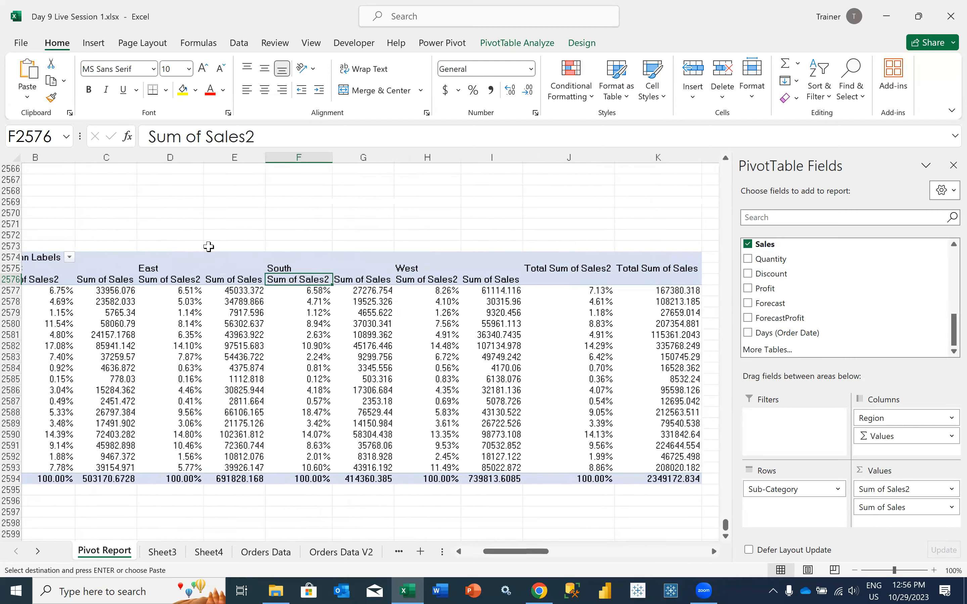
Try a formula in C2573 dividing APAC Accessories sales by total Accessories sales, format it as a percentage, and clear it
{"action": "left_click", "coordinate": [207, 248]}
{"action": "type", "text": "="}
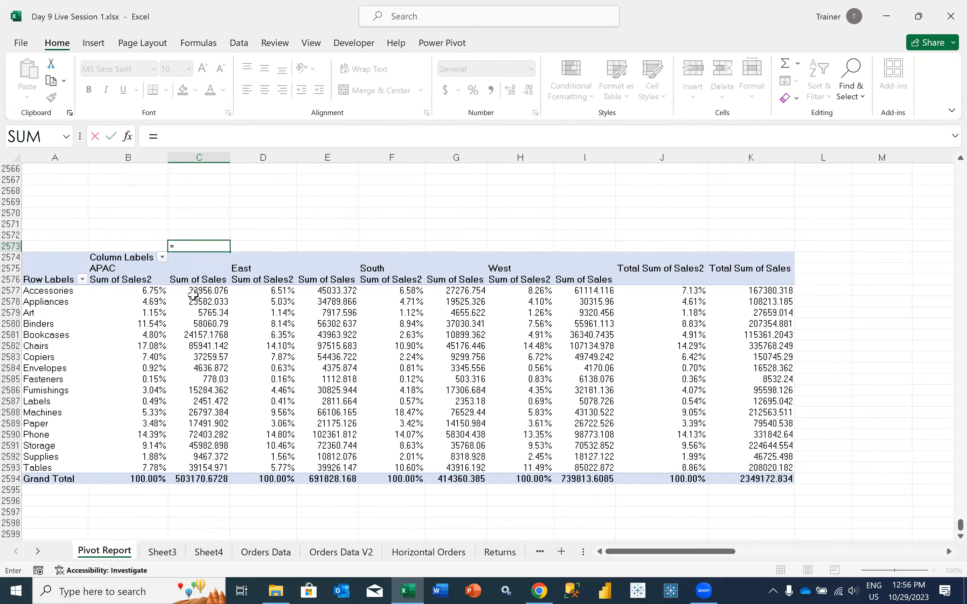
{"action": "left_click", "coordinate": [190, 292]}
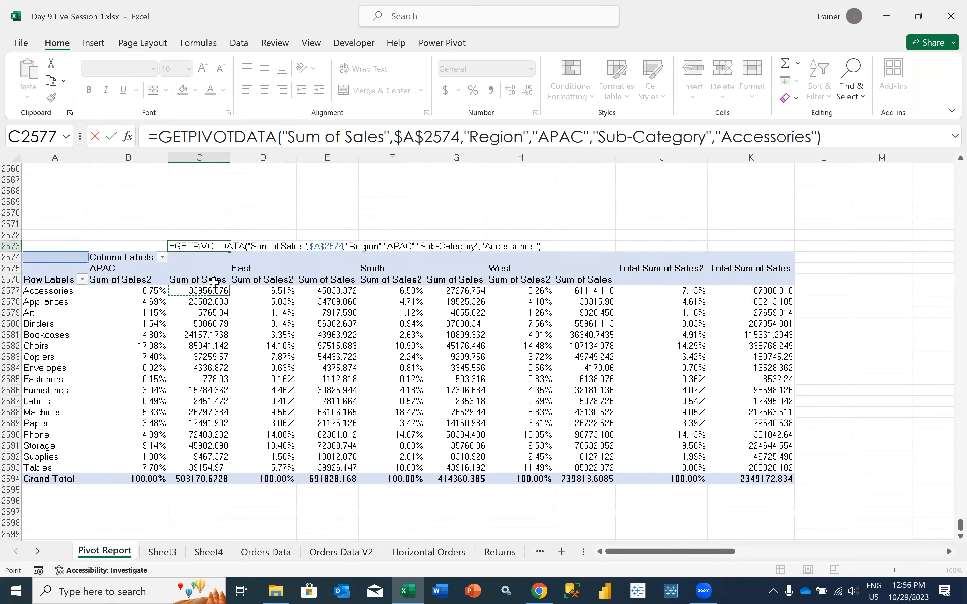
{"action": "type", "text": "/"}
{"action": "left_click", "coordinate": [725, 290]}
{"action": "key", "text": "Return"}
{"action": "key", "text": "Up"}
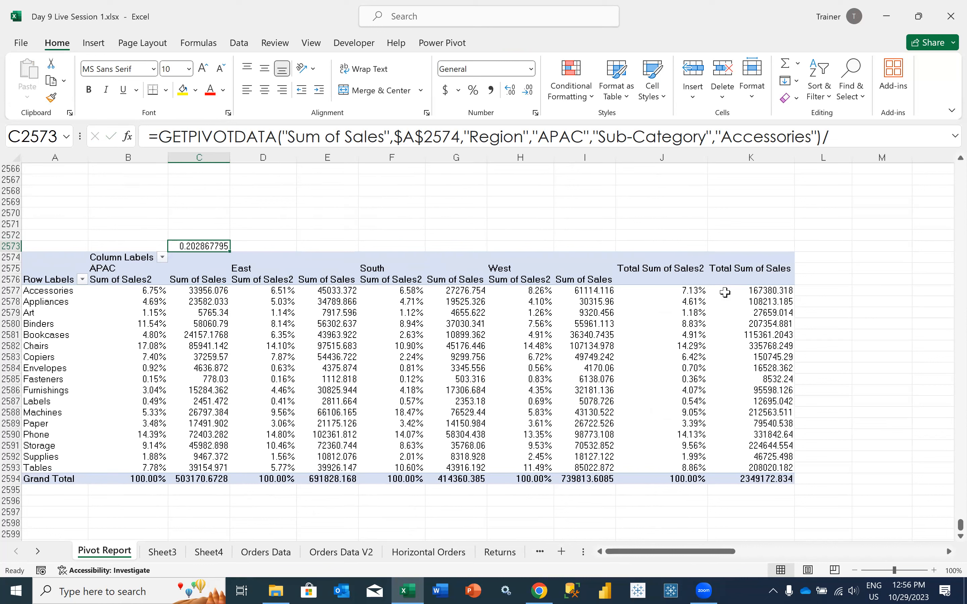
{"action": "left_click", "coordinate": [474, 90]}
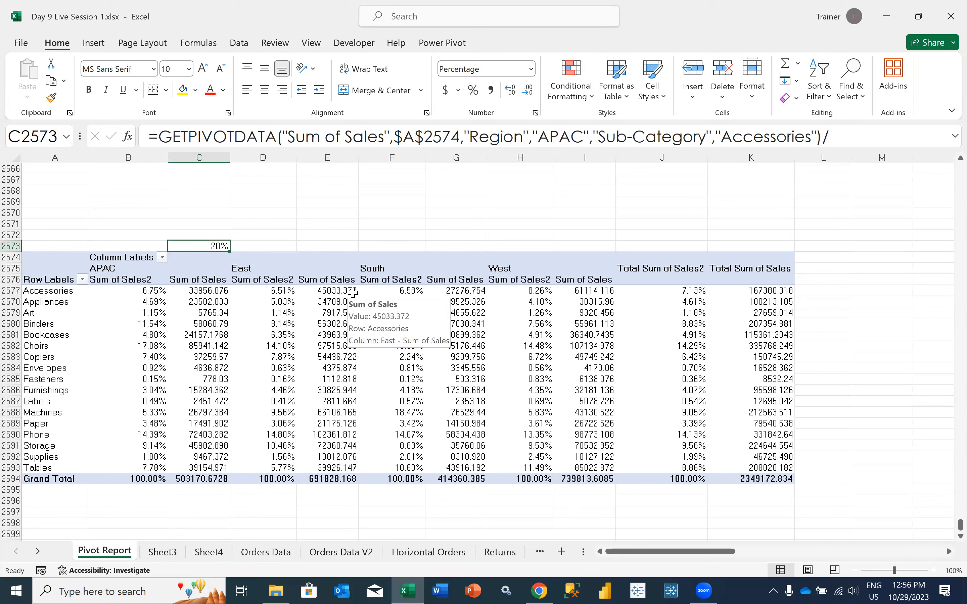
{"action": "key", "text": "Delete"}
{"action": "key", "text": "Left"}
{"action": "key", "text": "Down"}
{"action": "key", "text": "Down"}
{"action": "key", "text": "Down"}
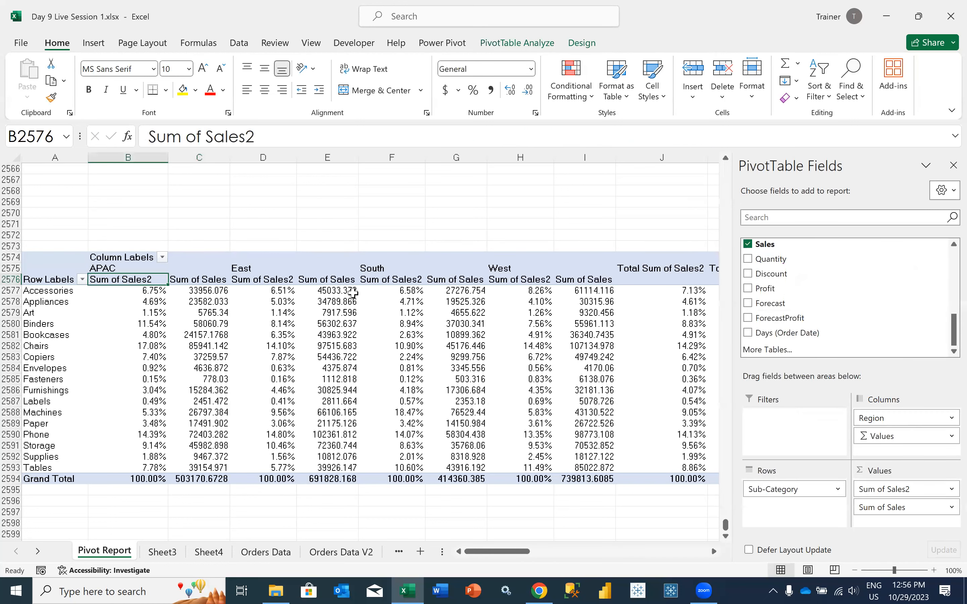
{"action": "key", "text": "Up"}
{"action": "key", "text": "Up"}
{"action": "key", "text": "Up"}
{"action": "type", "text": "="}
{"action": "left_click", "coordinate": [154, 301]}
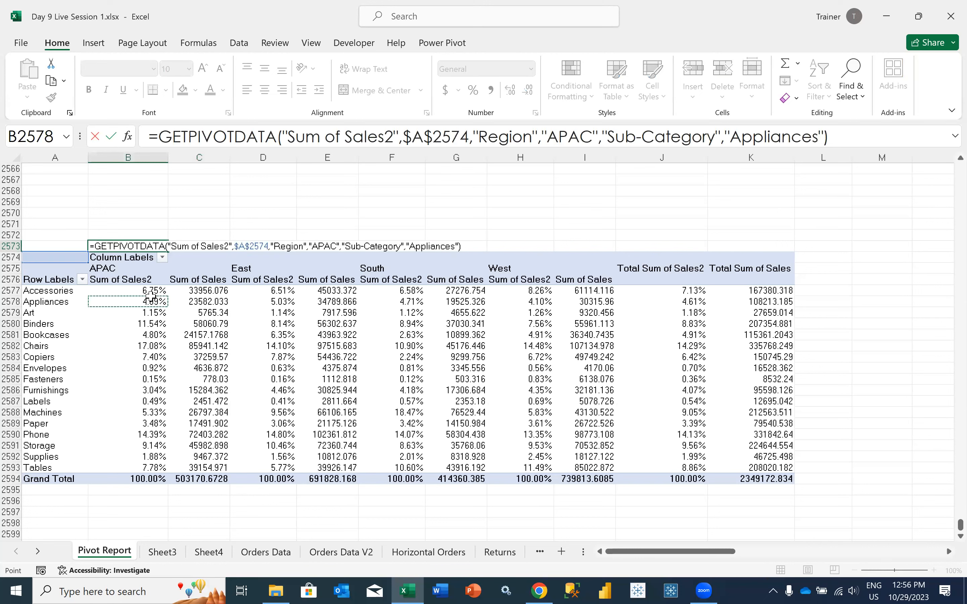
{"action": "left_click", "coordinate": [145, 291]}
{"action": "type", "text": "/"}
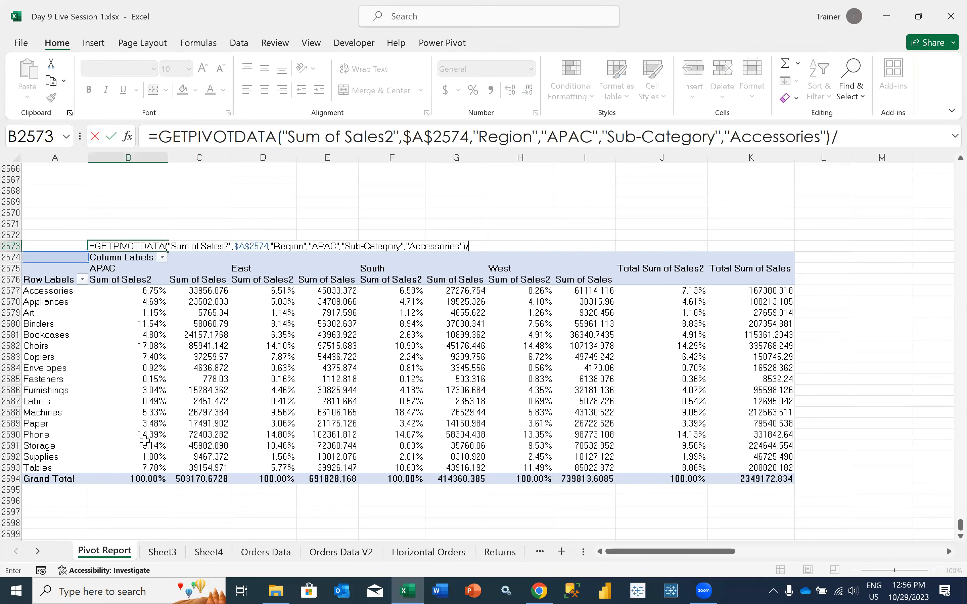
{"action": "left_click", "coordinate": [193, 295]}
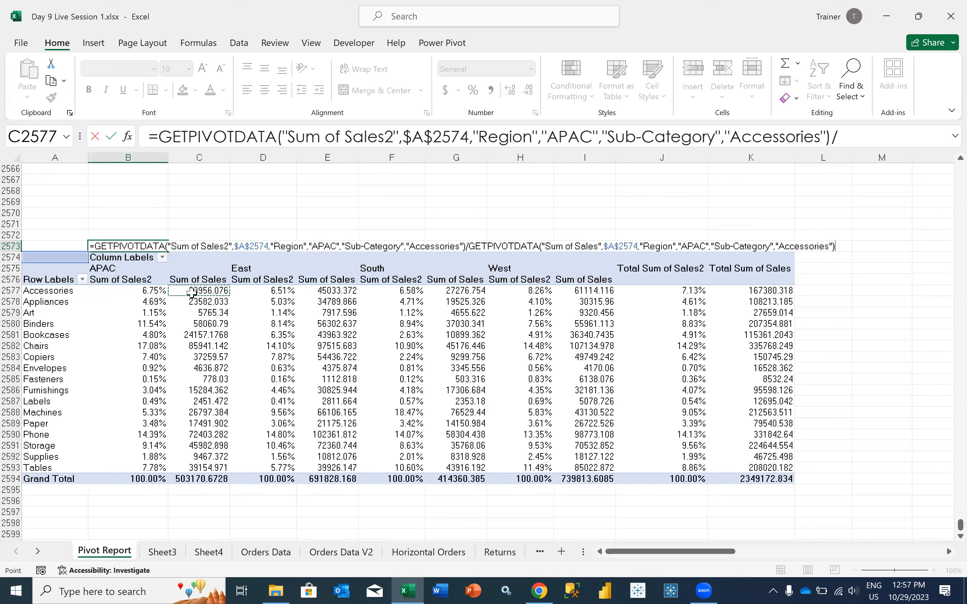
{"action": "key", "text": "BackSpace"}
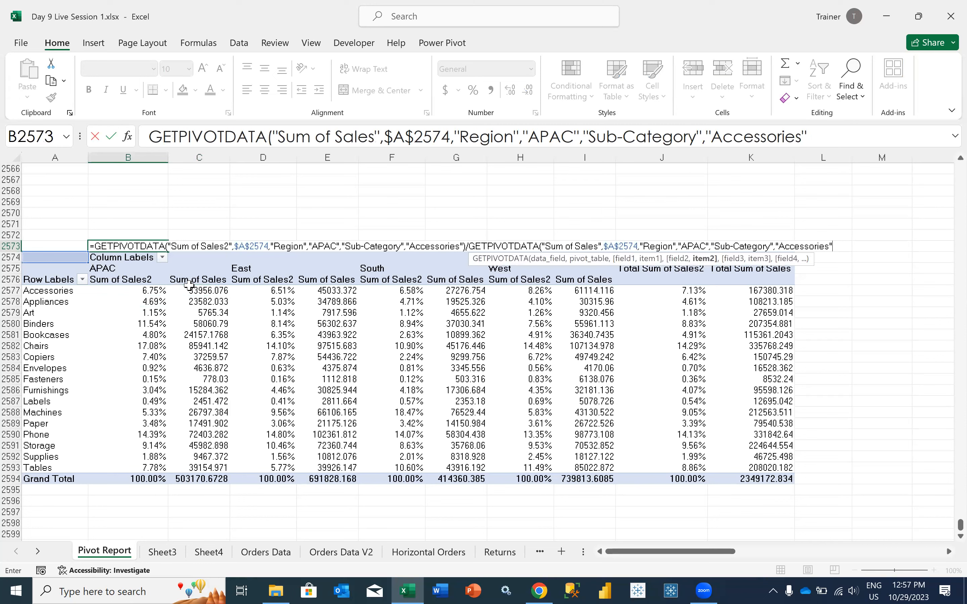
{"action": "key", "text": "Return"}
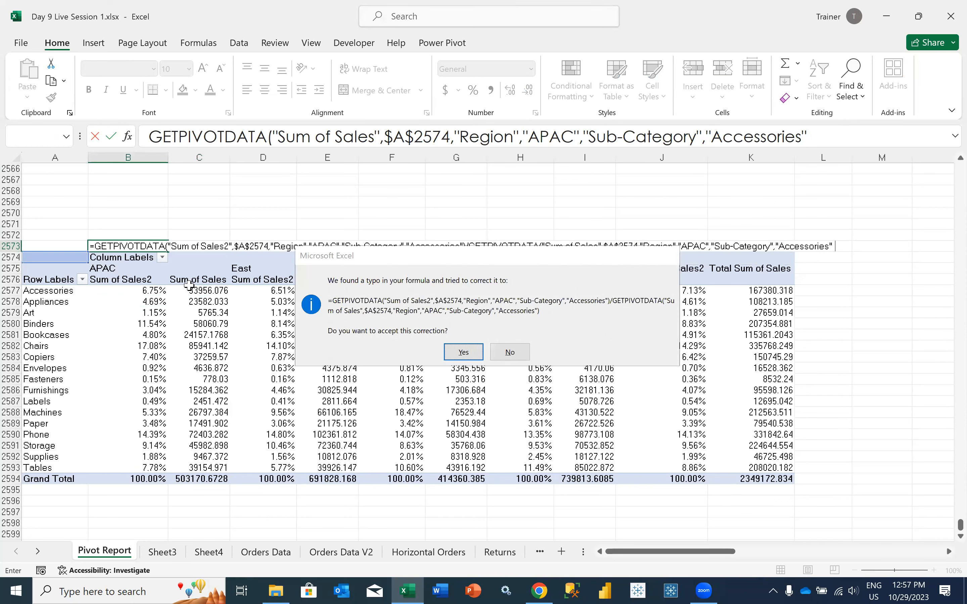
{"action": "key", "text": "Return"}
In B2573, divide APAC Accessories Sum of Sales by the APAC Grand Total sales and format the result as a percentage
{"action": "left_click", "coordinate": [149, 245]}
{"action": "type", "text": "="}
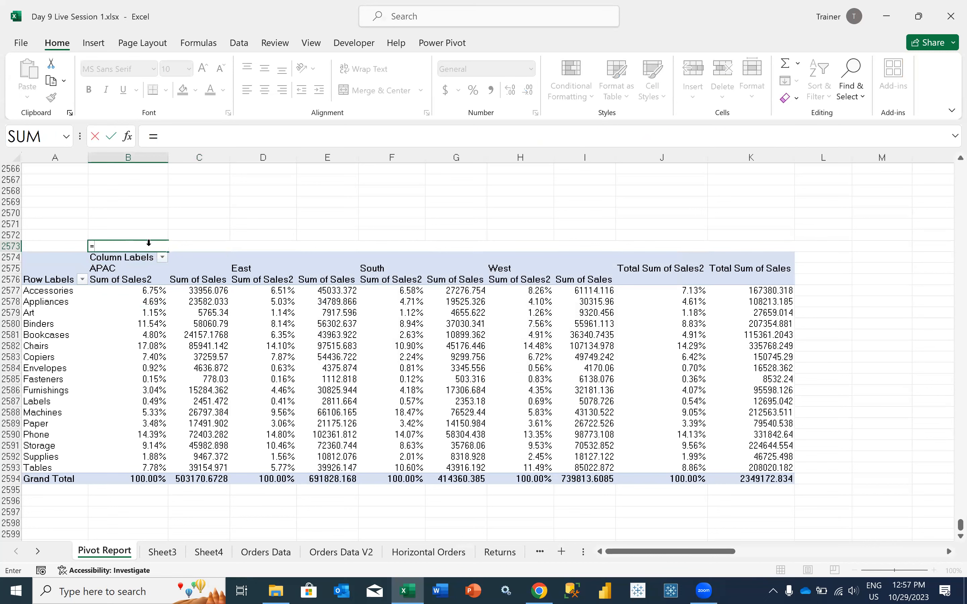
{"action": "left_click", "coordinate": [189, 292]}
{"action": "type", "text": "/"}
{"action": "left_click", "coordinate": [180, 478]}
{"action": "key", "text": "Return"}
{"action": "key", "text": "Up"}
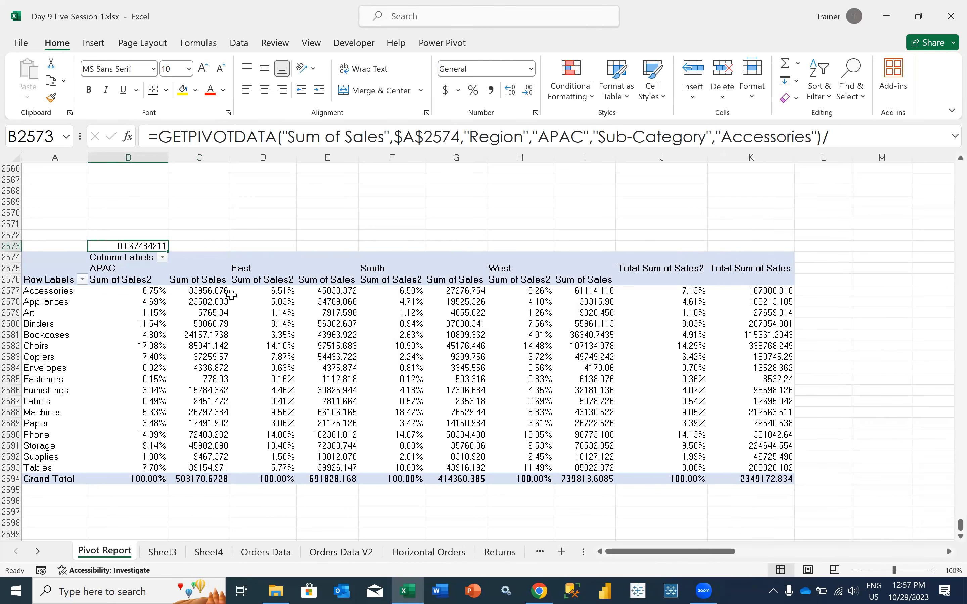
{"action": "left_click", "coordinate": [476, 96]}
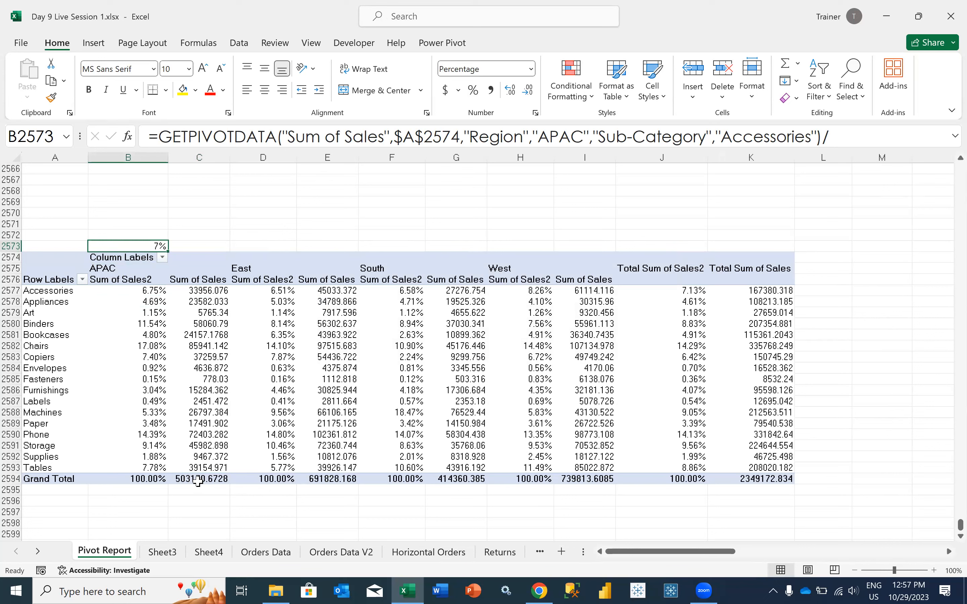
Check the two sales cells behind the B2573 formula and display its percentage with two decimal places
{"action": "left_click", "coordinate": [183, 296]}
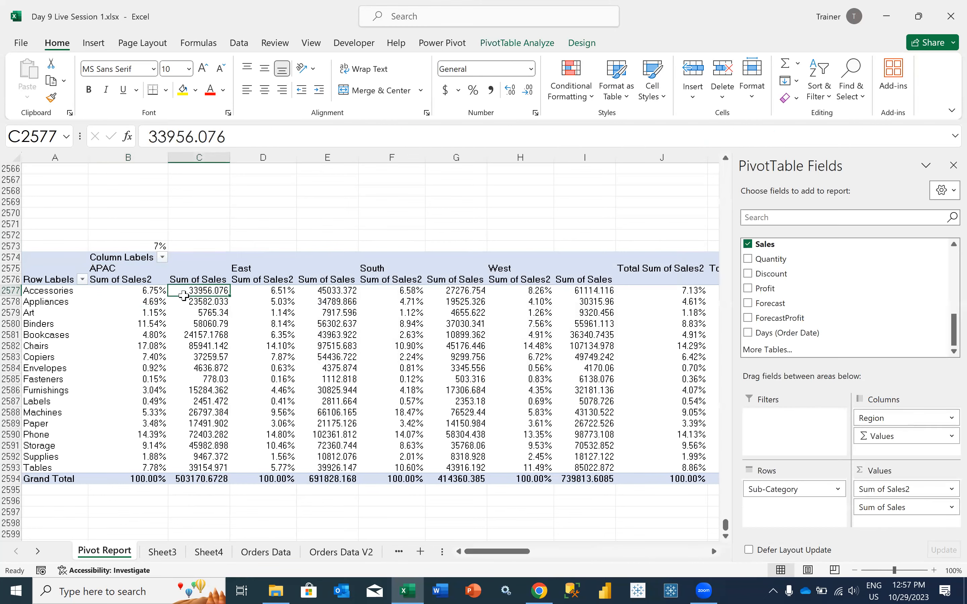
{"action": "left_click", "coordinate": [186, 481]}
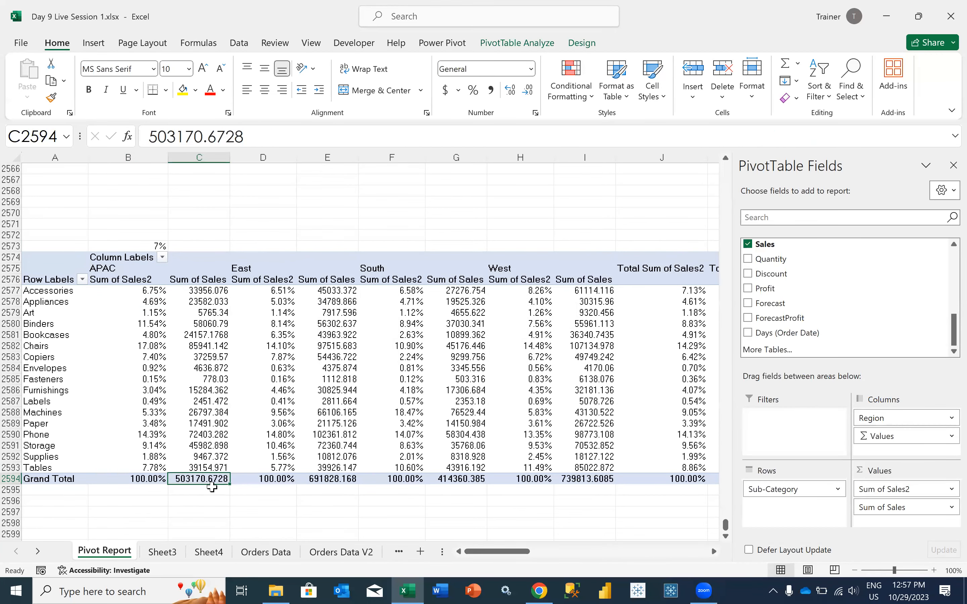
{"action": "left_click", "coordinate": [155, 246]}
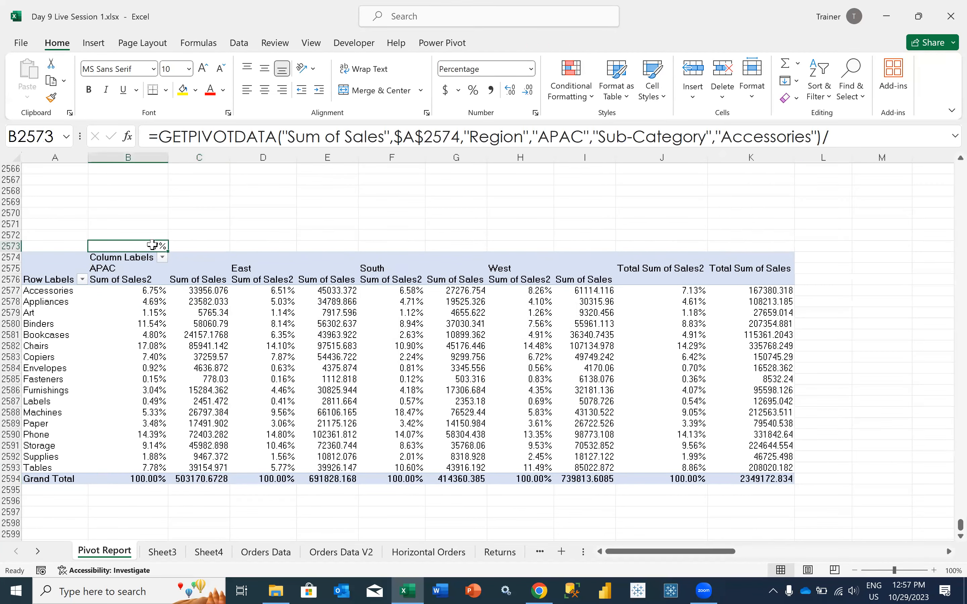
{"action": "left_click", "coordinate": [510, 91]}
{"action": "left_click", "coordinate": [509, 90]}
Look over the APAC Sum of Sales2 column and save the workbook with the percentage check in place
{"action": "left_click_drag", "start_coordinate": [122, 270], "coordinate": [133, 486]}
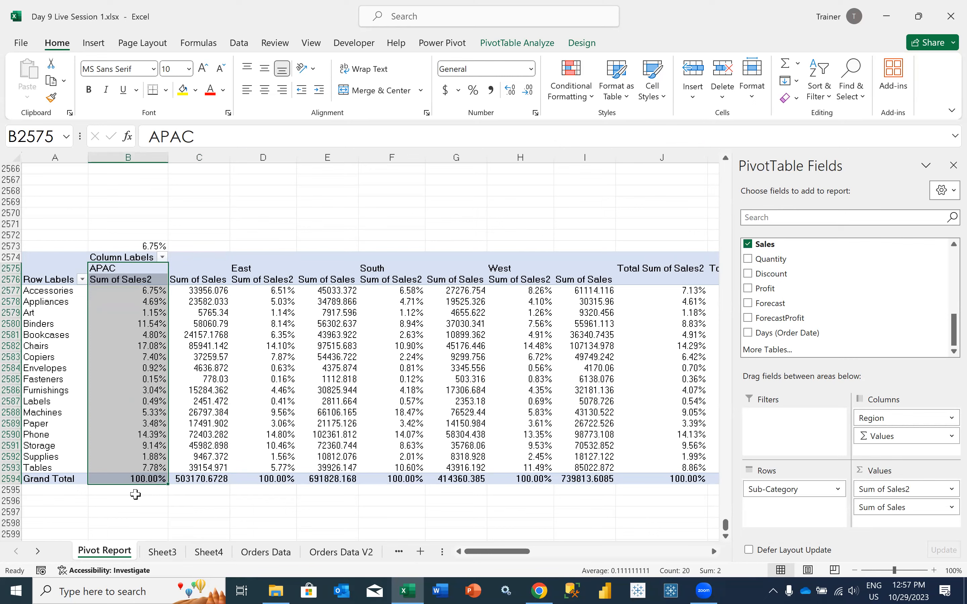
{"action": "left_click", "coordinate": [135, 494]}
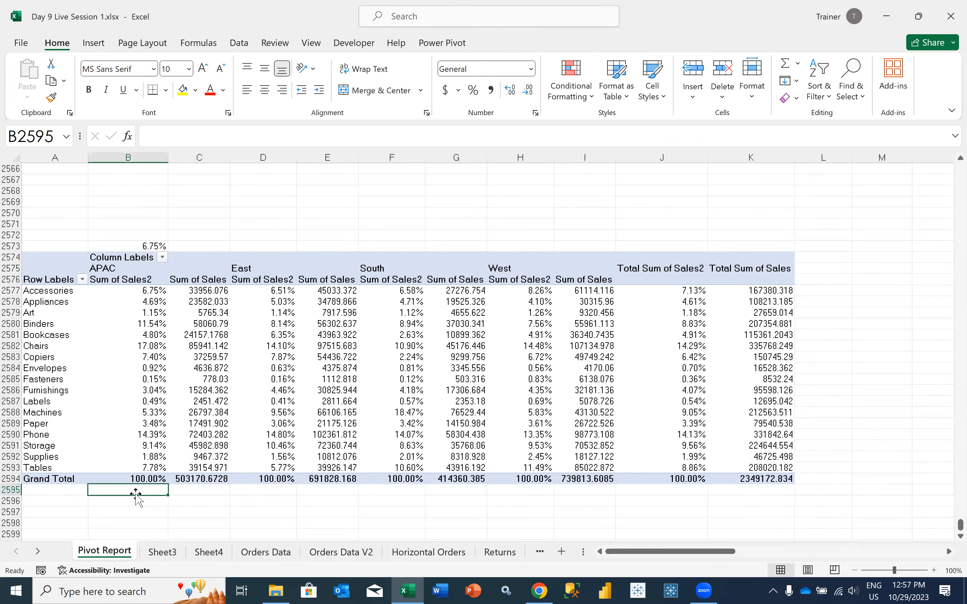
{"action": "key", "text": "ctrl+s"}
{"action": "left_click", "coordinate": [130, 388]}
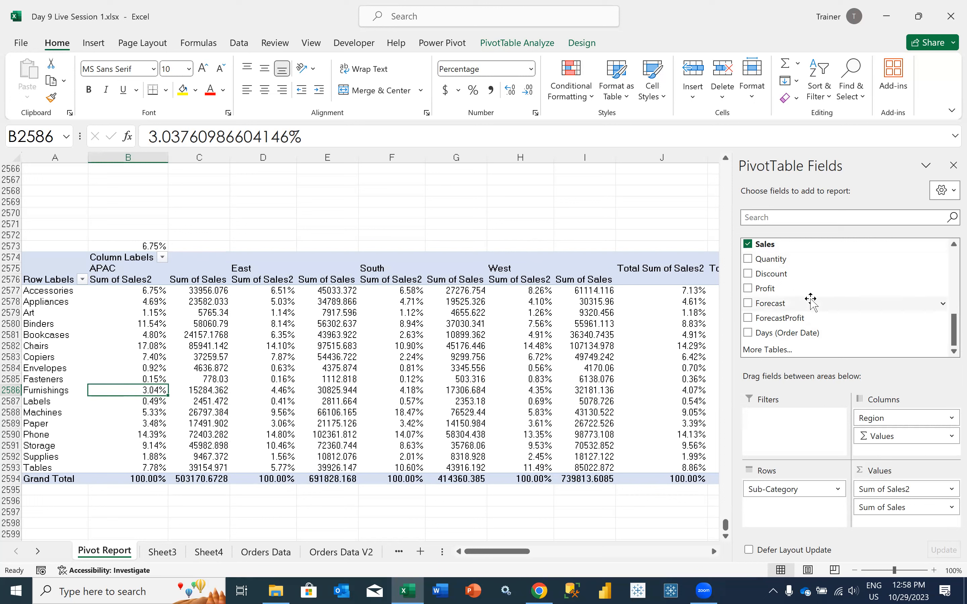
{"action": "scroll", "coordinate": [811, 302], "scroll_direction": "up", "scroll_amount": 2}
{"action": "scroll", "coordinate": [810, 302], "scroll_direction": "up", "scroll_amount": 1}
{"action": "scroll", "coordinate": [808, 289], "scroll_direction": "up", "scroll_amount": 2}
{"action": "scroll", "coordinate": [807, 284], "scroll_direction": "up", "scroll_amount": 3}
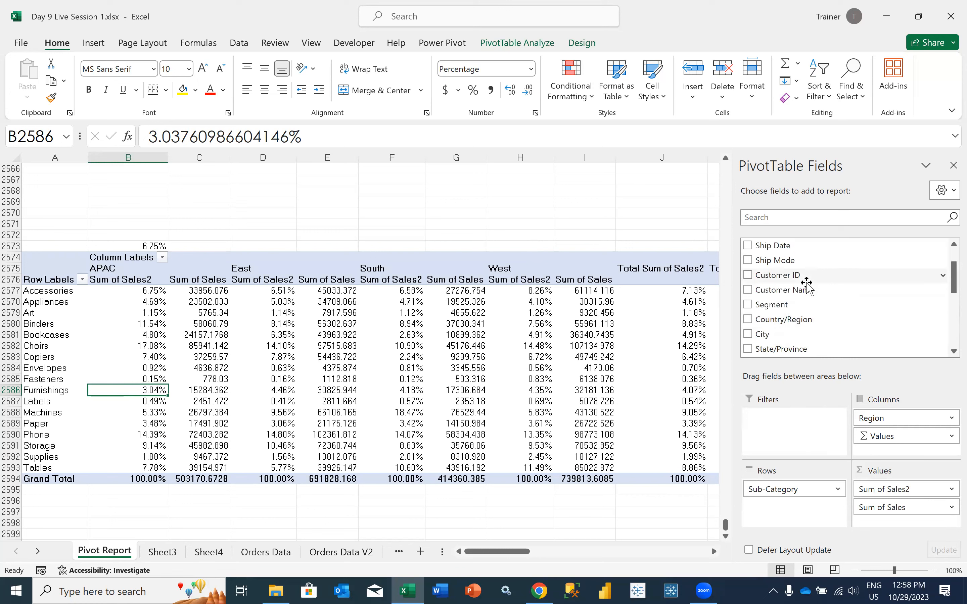
{"action": "scroll", "coordinate": [807, 285], "scroll_direction": "down", "scroll_amount": 5}
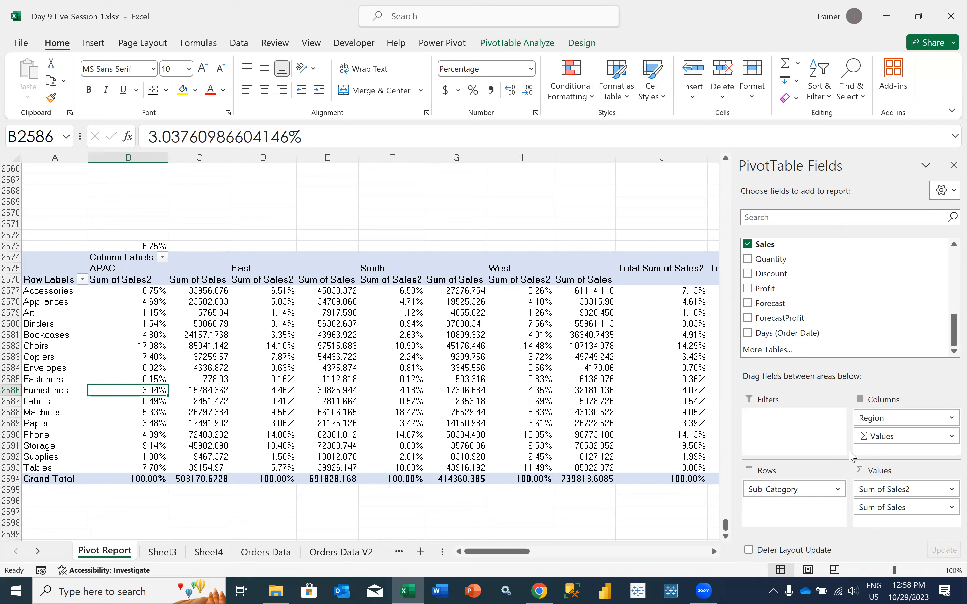
Change the Sum of Sales2 value field to show its values as % of Row Total
{"action": "left_click", "coordinate": [899, 489]}
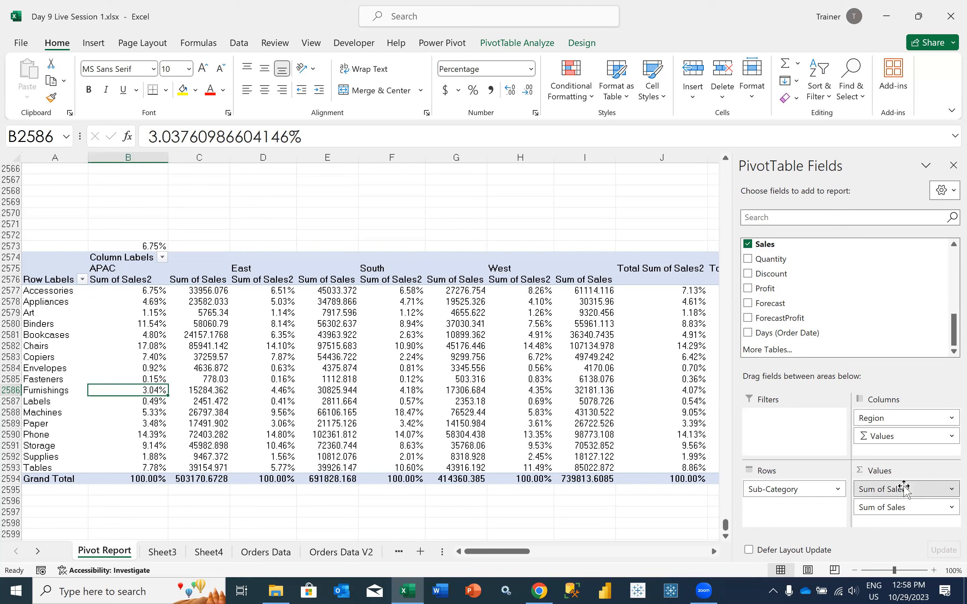
{"action": "left_click", "coordinate": [893, 473]}
{"action": "left_click", "coordinate": [430, 299]}
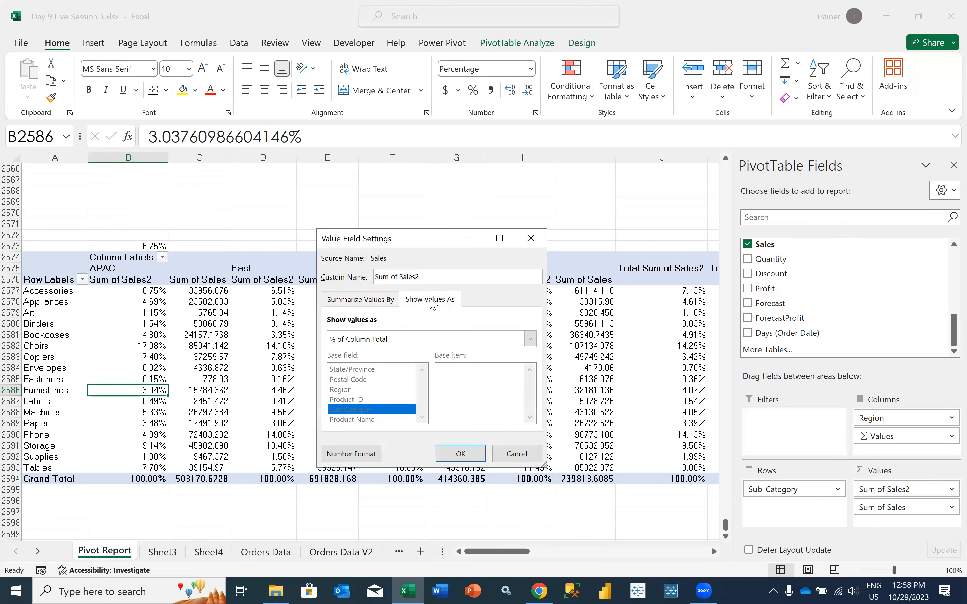
{"action": "left_click", "coordinate": [392, 340]}
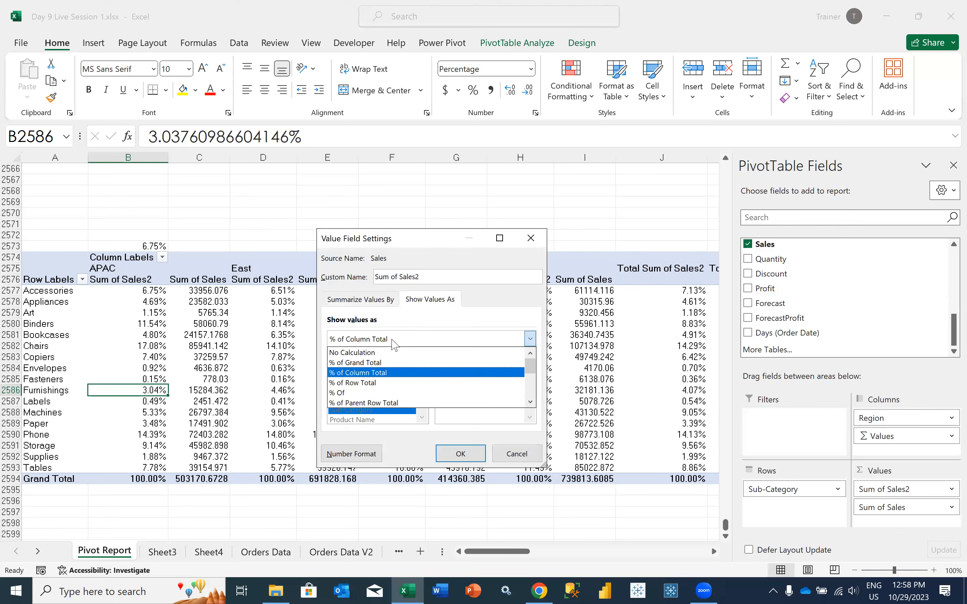
{"action": "left_click", "coordinate": [374, 382]}
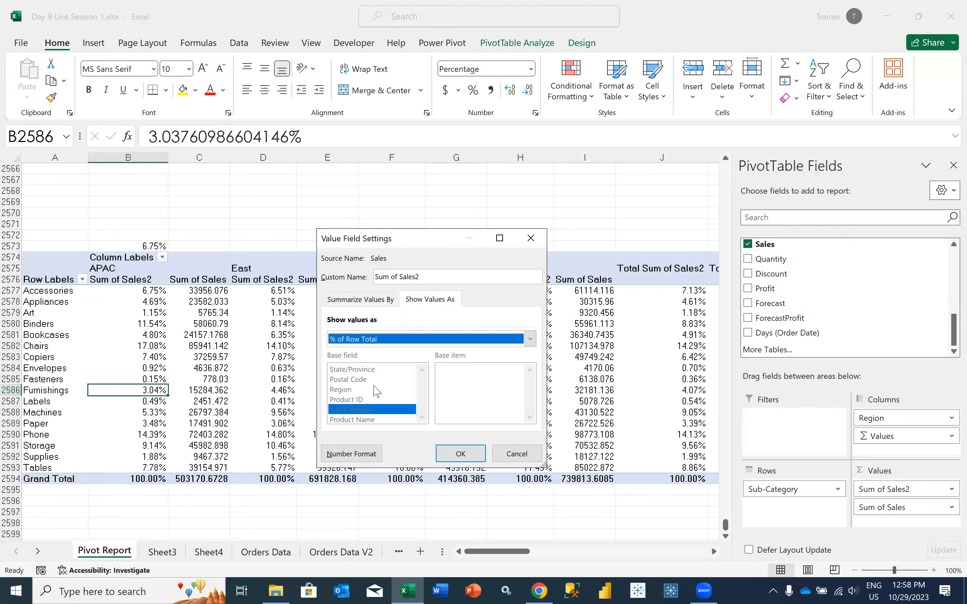
{"action": "left_click", "coordinate": [455, 453]}
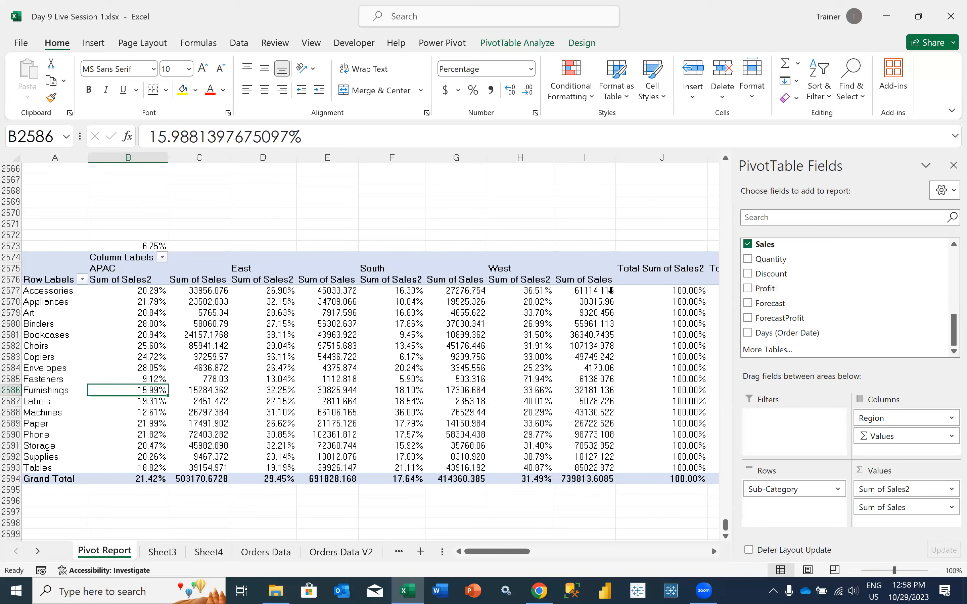
Examine the Accessories row total percentage and compare the APAC Sum of Sales2 percentages with the Sum of Sales values
{"action": "scroll", "coordinate": [615, 304], "scroll_direction": "right", "scroll_amount": 1}
{"action": "left_click", "coordinate": [643, 291]}
{"action": "scroll", "coordinate": [643, 296], "scroll_direction": "left", "scroll_amount": 1}
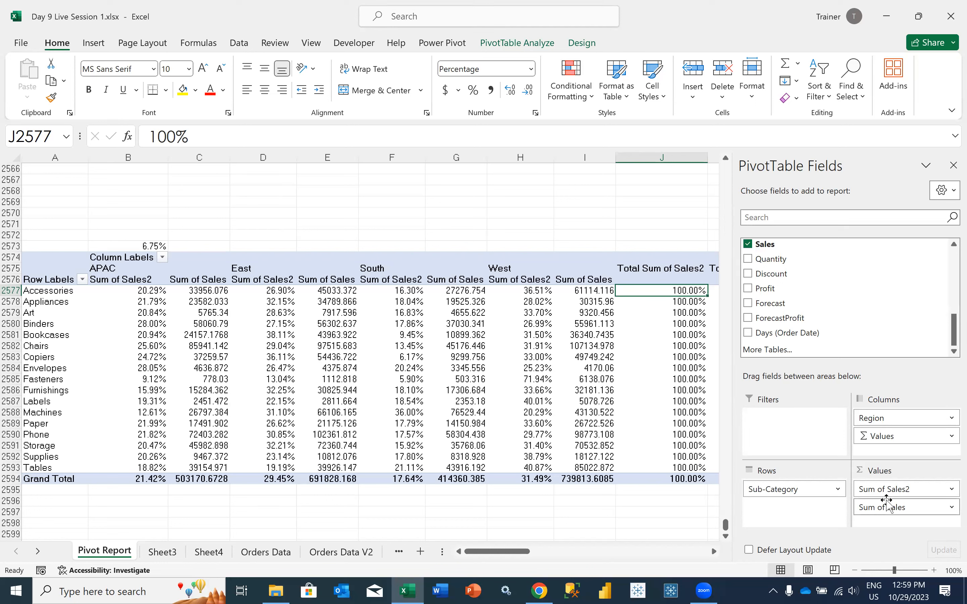
{"action": "left_click_drag", "start_coordinate": [203, 296], "coordinate": [214, 423]}
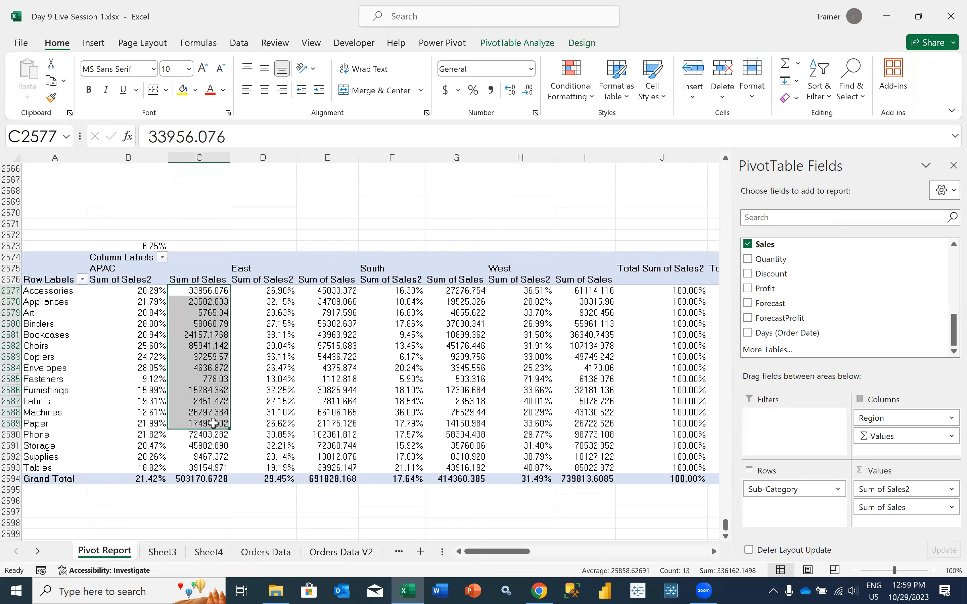
{"action": "left_click_drag", "start_coordinate": [149, 292], "coordinate": [146, 369]}
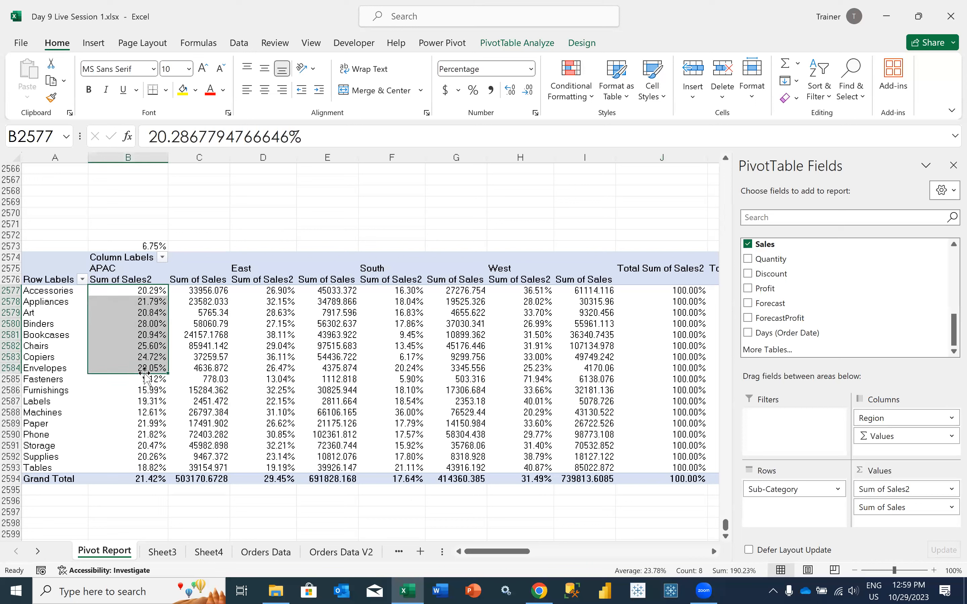
{"action": "left_click", "coordinate": [196, 359]}
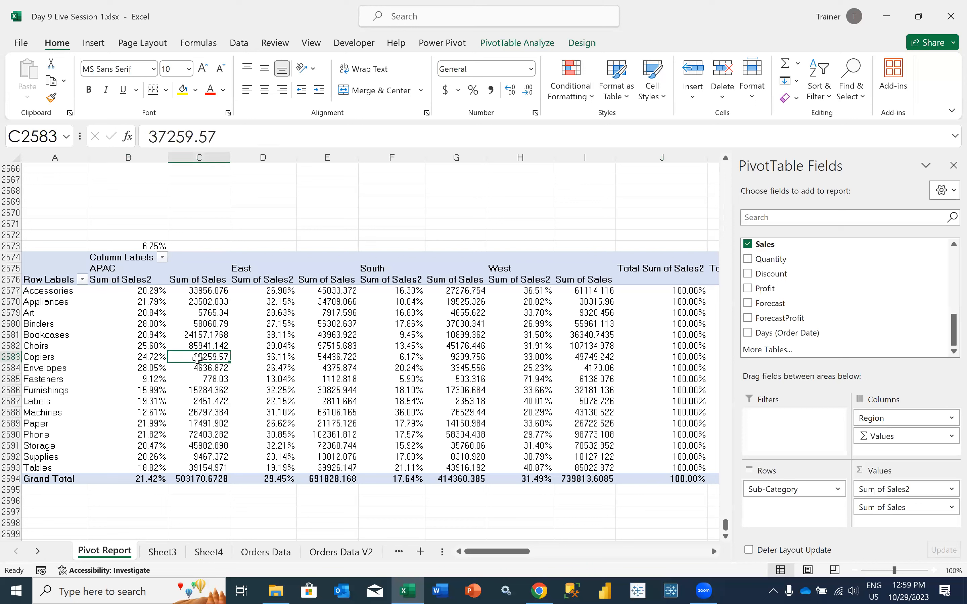
{"action": "left_click", "coordinate": [147, 291]}
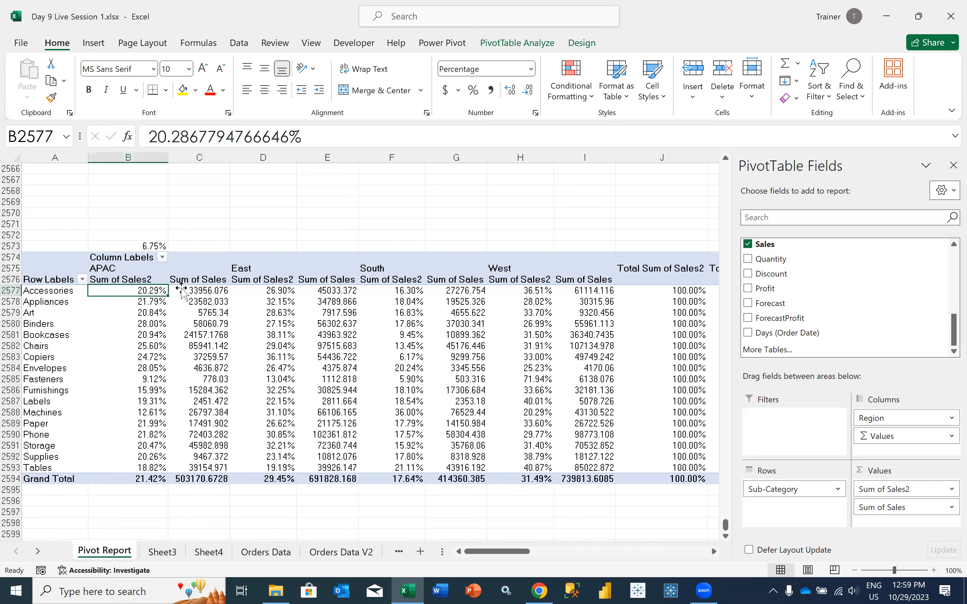
{"action": "left_click", "coordinate": [212, 290]}
In C2573, divide APAC Accessories Sum of Sales by the Accessories Total Sum of Sales and compare it with the PivotTable percentage
{"action": "left_click", "coordinate": [210, 244]}
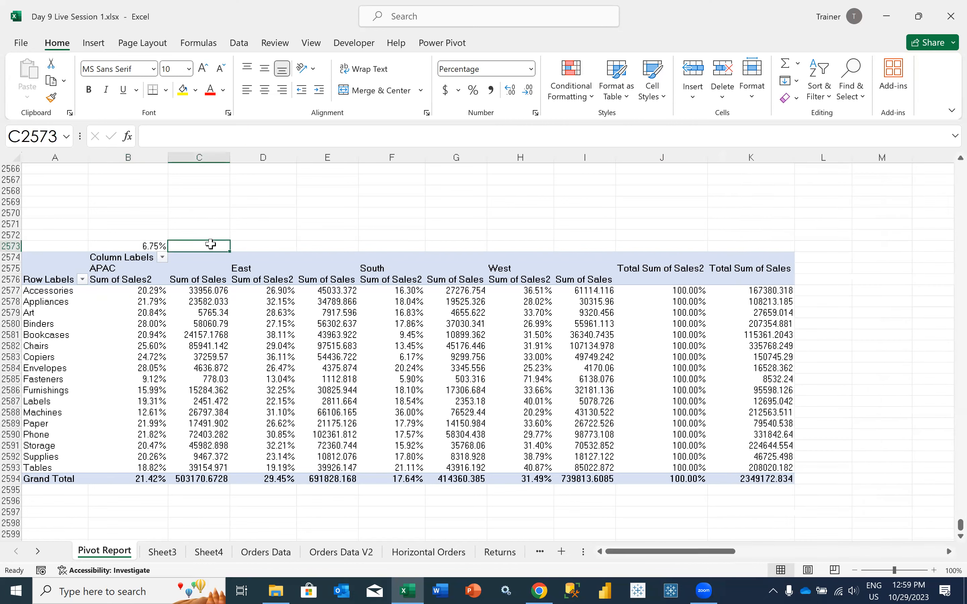
{"action": "type", "text": "="}
{"action": "left_click", "coordinate": [200, 290]}
{"action": "type", "text": "/"}
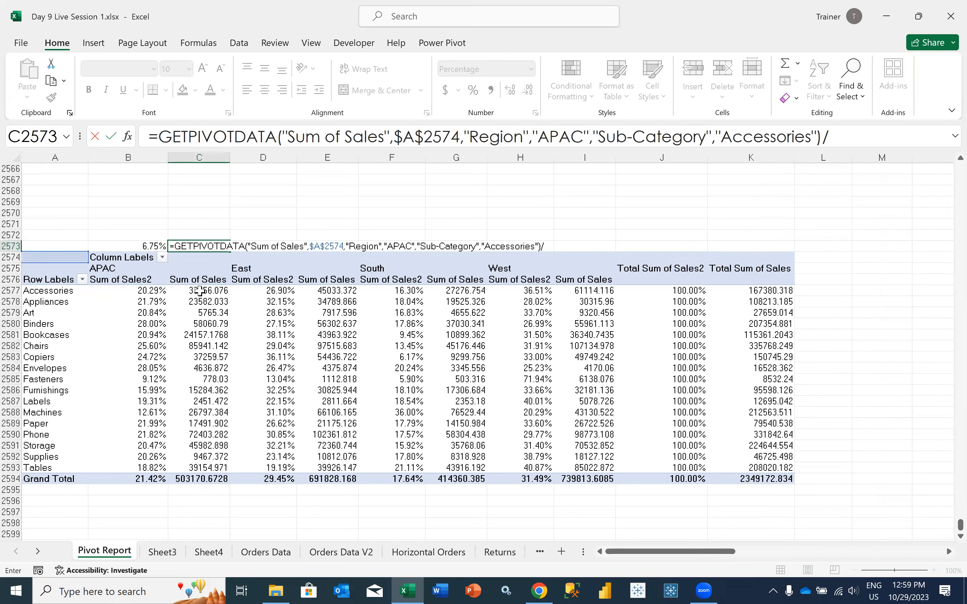
{"action": "scroll", "coordinate": [694, 289], "scroll_direction": "right", "scroll_amount": 3}
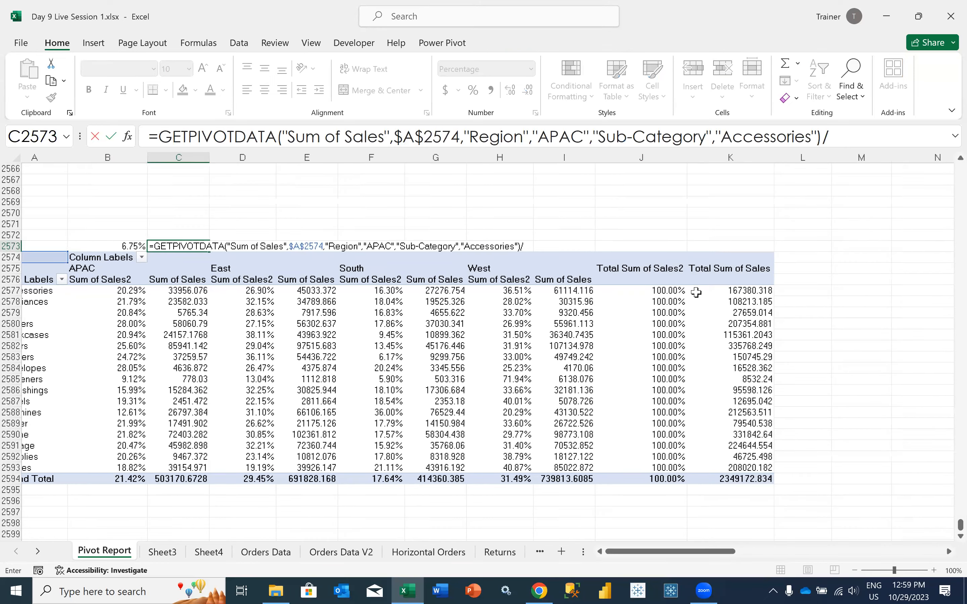
{"action": "scroll", "coordinate": [695, 291], "scroll_direction": "right", "scroll_amount": 1}
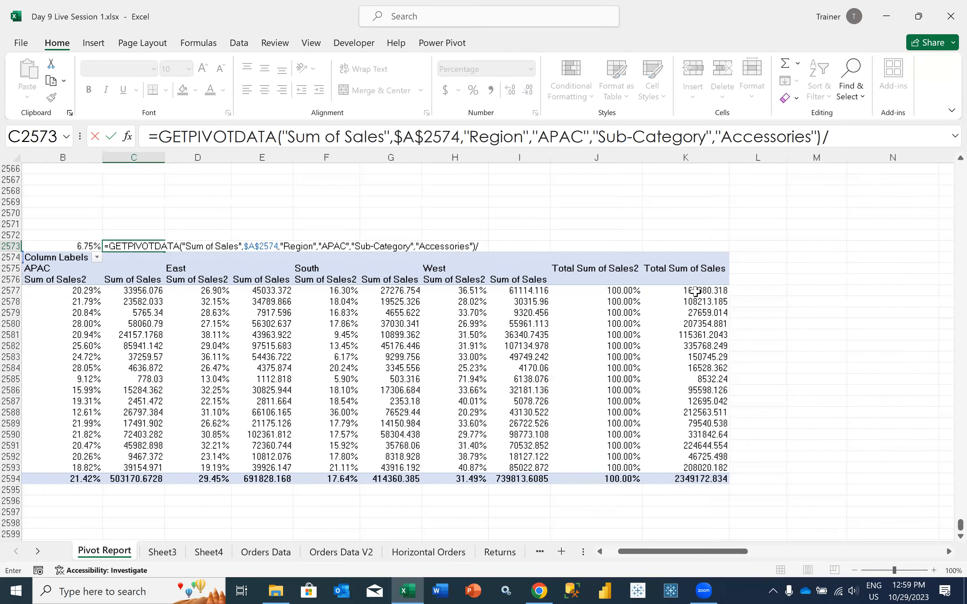
{"action": "key", "text": "Return"}
{"action": "key", "text": "Up"}
{"action": "scroll", "coordinate": [696, 291], "scroll_direction": "left", "scroll_amount": 3}
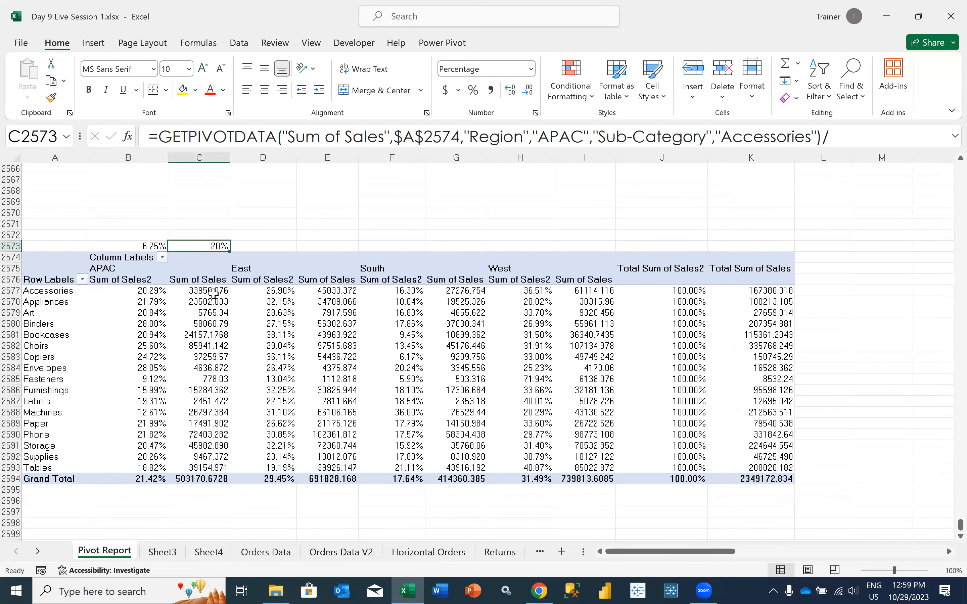
{"action": "left_click", "coordinate": [144, 291]}
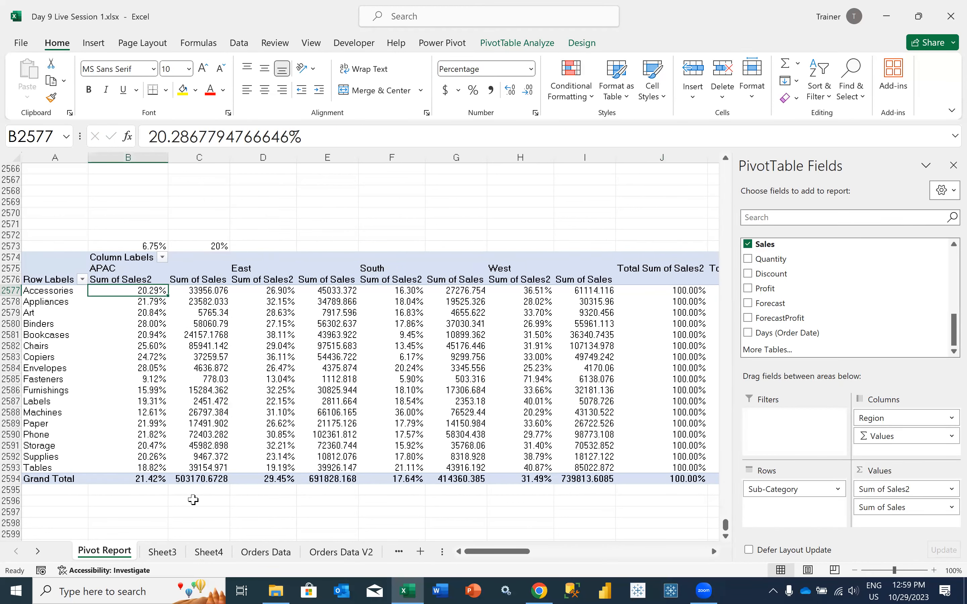
{"action": "left_click", "coordinate": [197, 479]}
{"action": "left_click", "coordinate": [187, 293]}
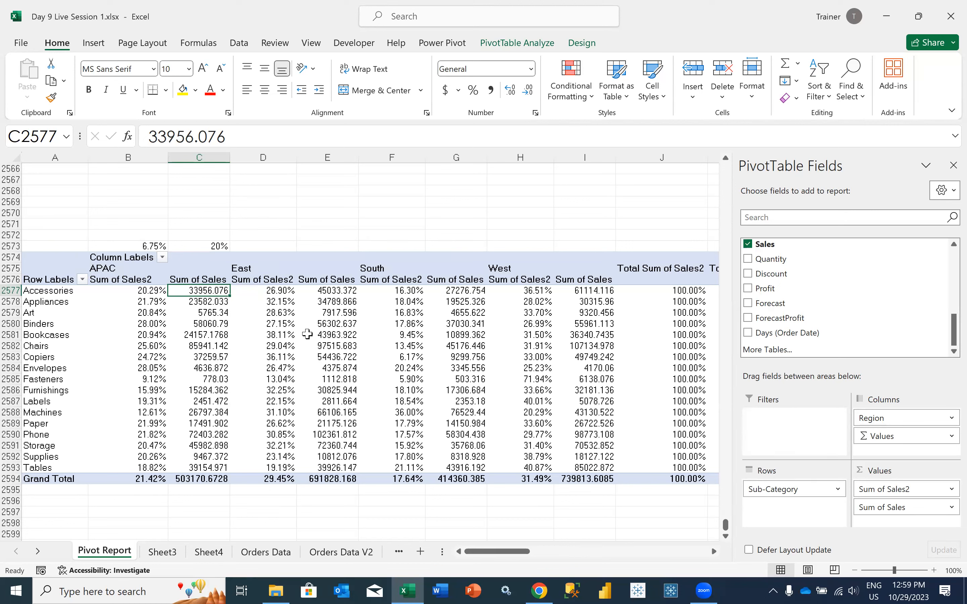
{"action": "left_click", "coordinate": [932, 490]}
{"action": "left_click", "coordinate": [897, 474]}
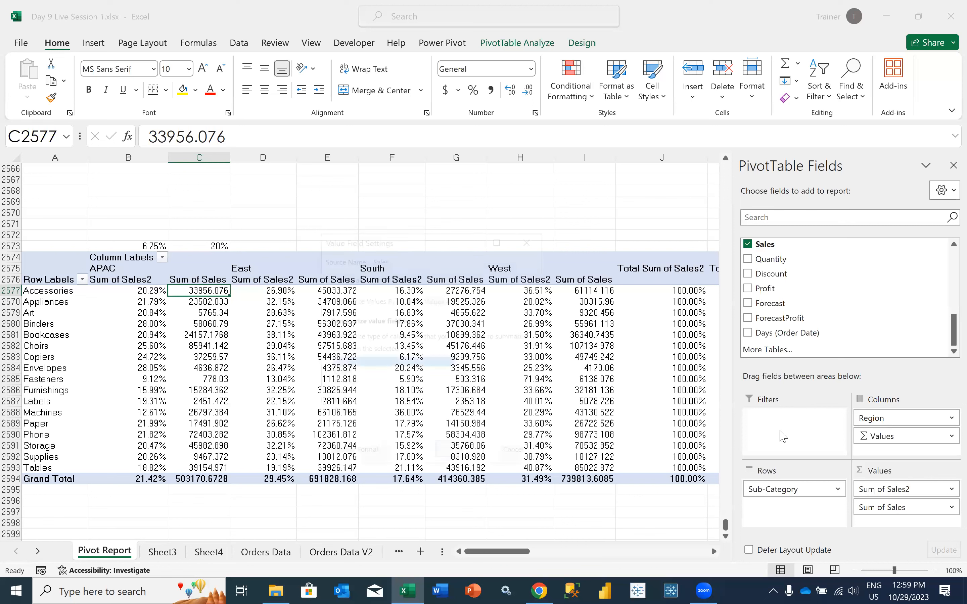
{"action": "left_click", "coordinate": [430, 299]}
{"action": "left_click", "coordinate": [393, 344]}
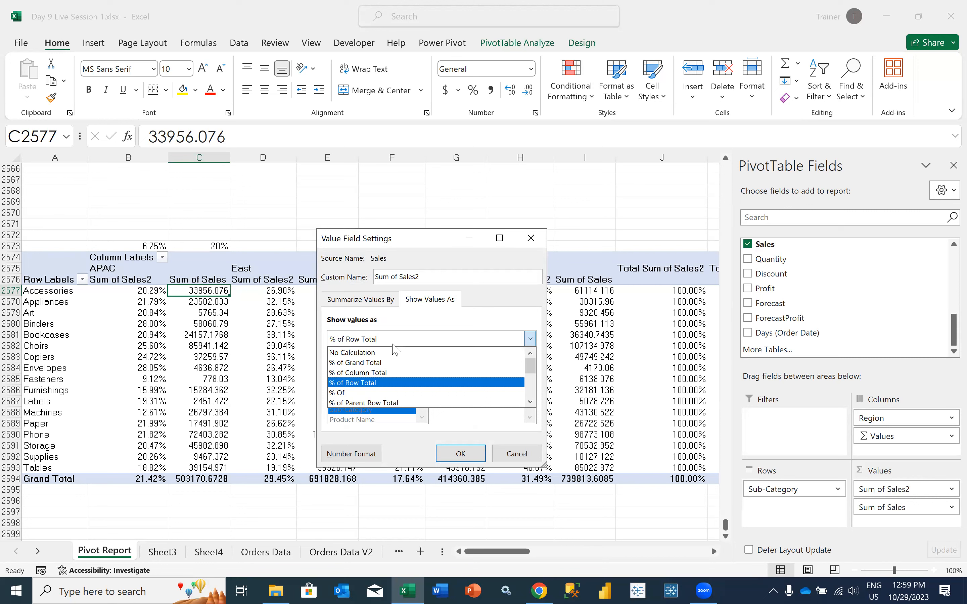
{"action": "left_click", "coordinate": [358, 394]}
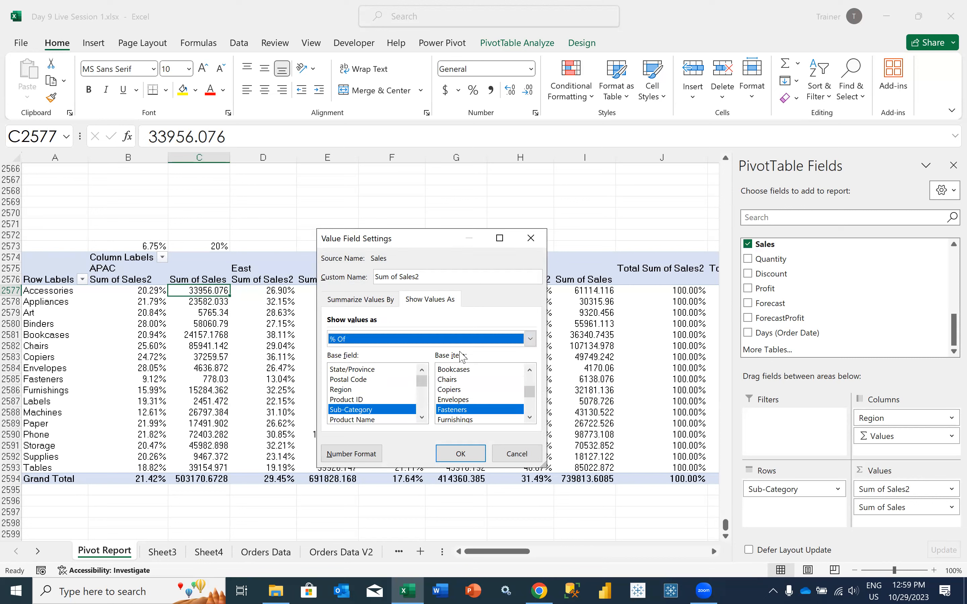
{"action": "left_click", "coordinate": [504, 450]}
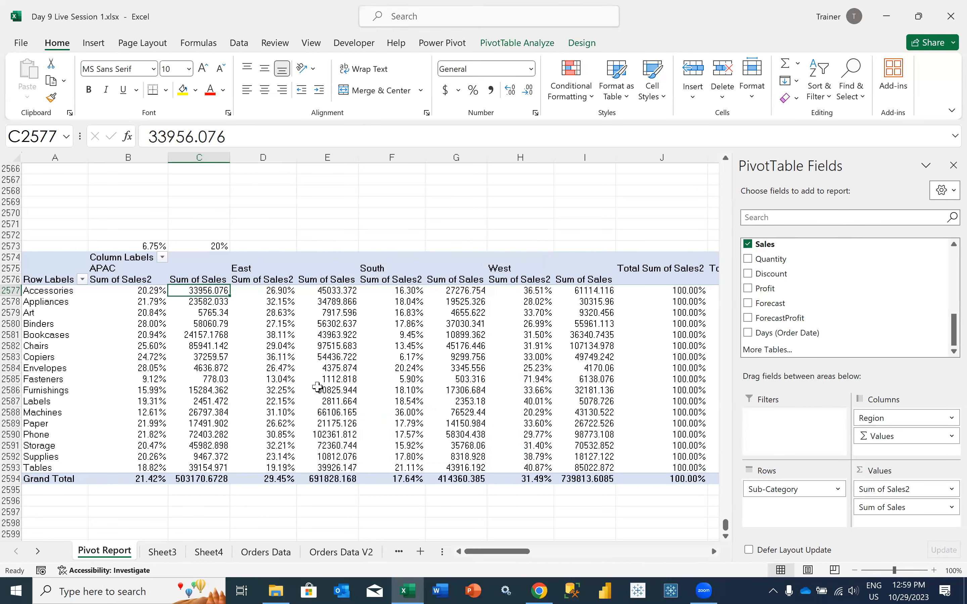
Check the APAC Chairs sales and show Sum of Sales2 as % Of with base field Sub-Category and base item Chairs
{"action": "mouse_move", "coordinate": [189, 387]}
{"action": "left_click", "coordinate": [58, 348]}
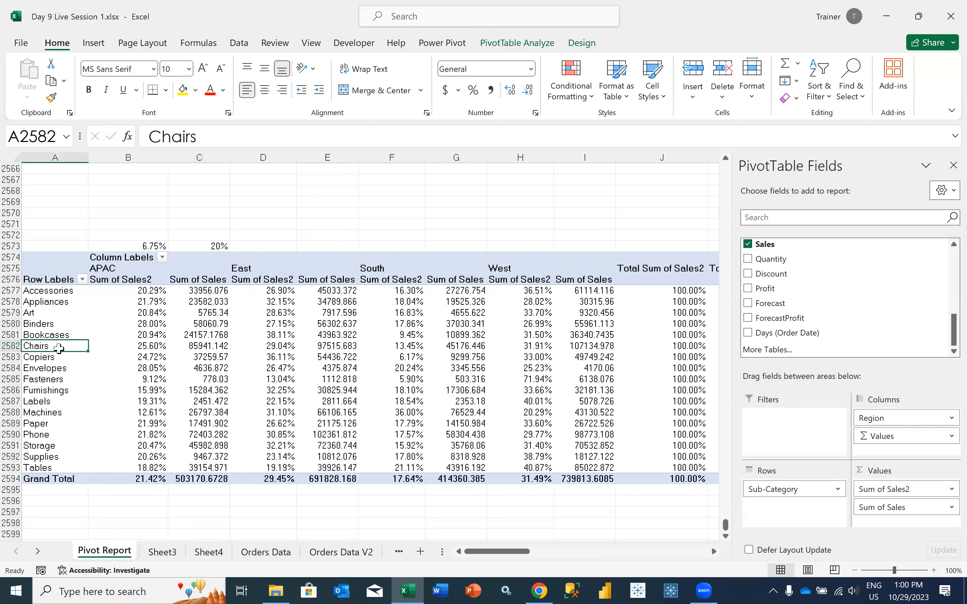
{"action": "key", "text": "Right"}
{"action": "key", "text": "Right"}
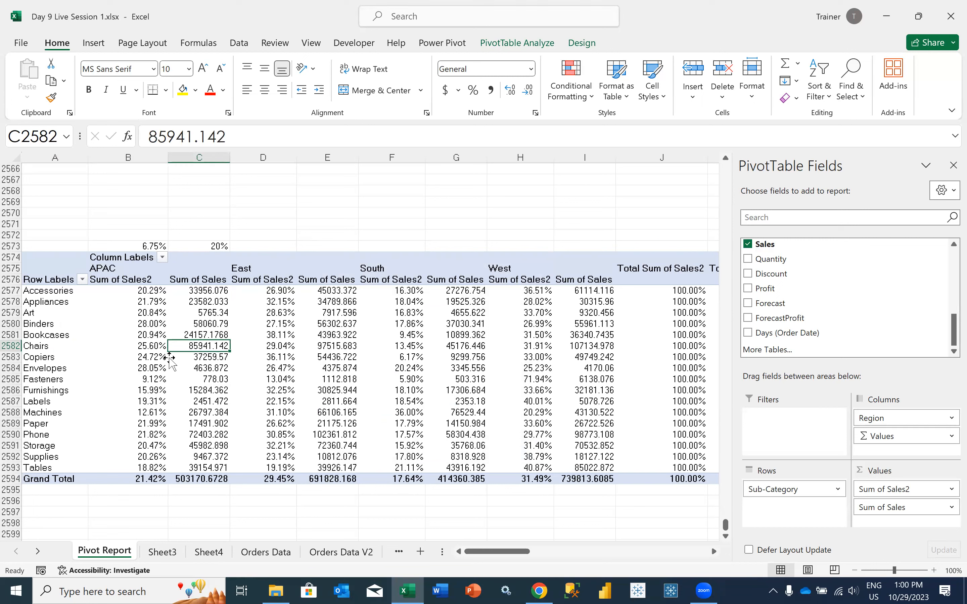
{"action": "mouse_move", "coordinate": [191, 348]}
{"action": "left_click", "coordinate": [942, 490]}
{"action": "left_click", "coordinate": [905, 473]}
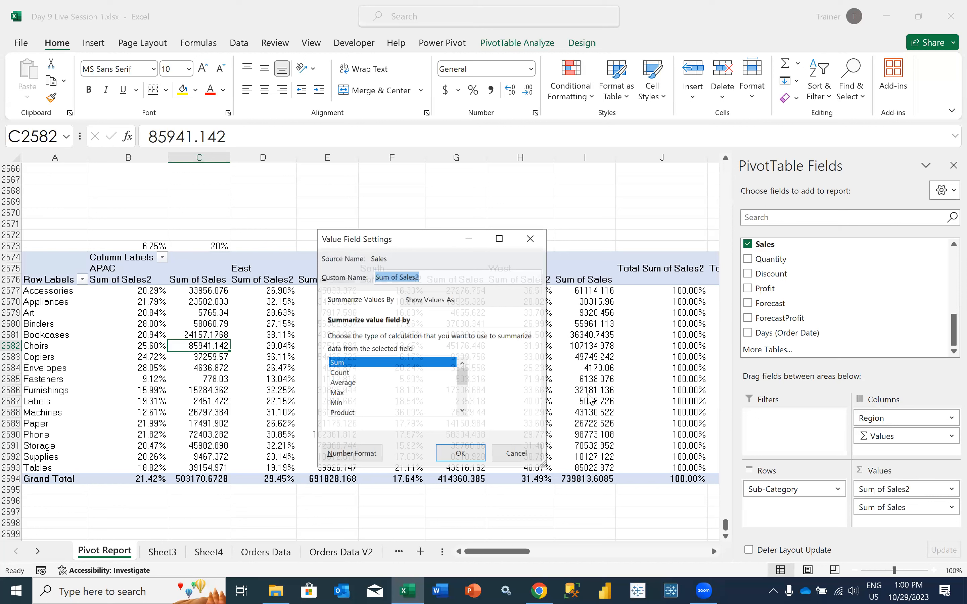
{"action": "left_click", "coordinate": [452, 298]}
{"action": "left_click", "coordinate": [530, 339]}
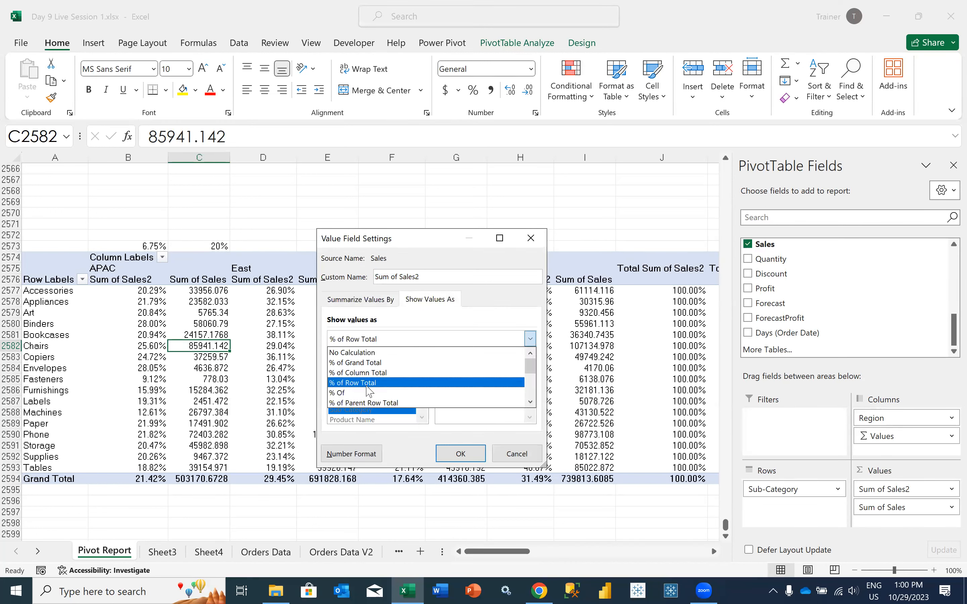
{"action": "left_click", "coordinate": [347, 393]}
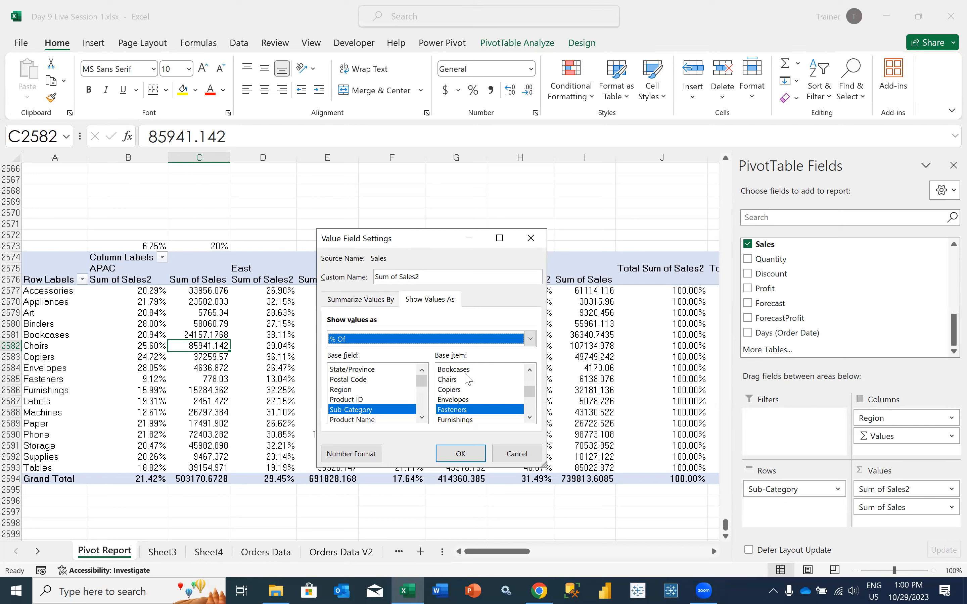
{"action": "left_click", "coordinate": [453, 379]}
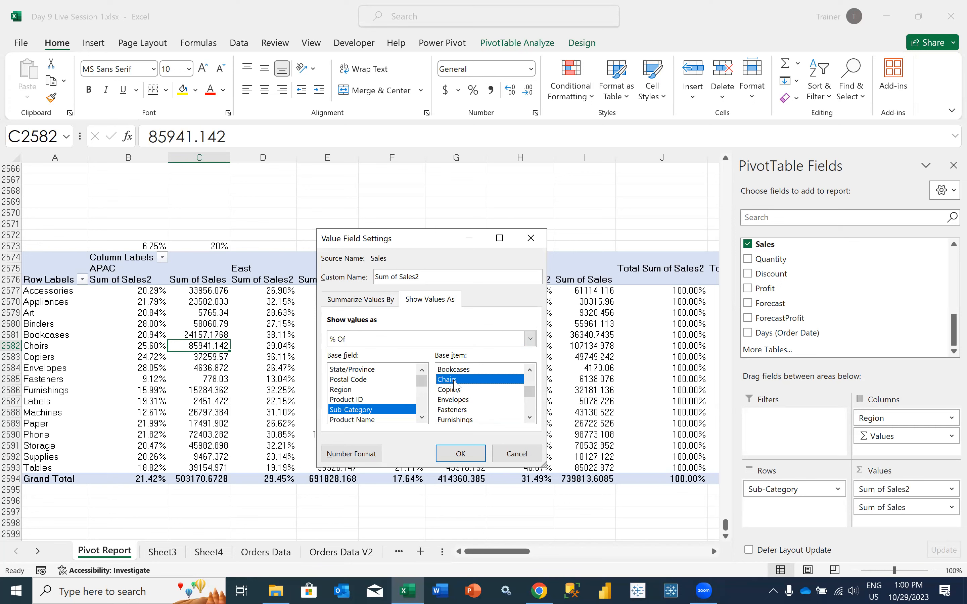
{"action": "left_click", "coordinate": [459, 455]}
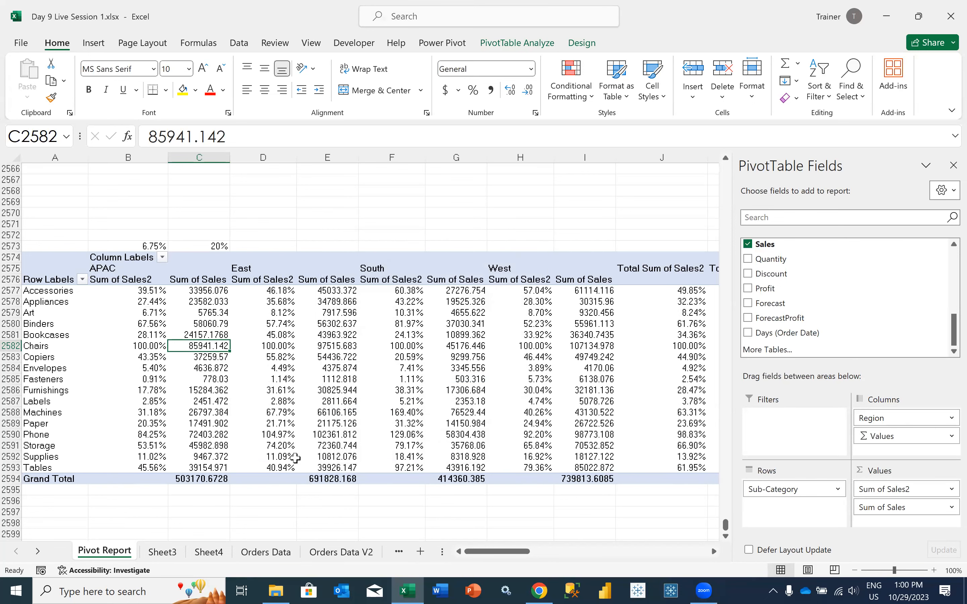
In D2573, enter a formula dividing APAC Accessories Sum of Sales by APAC Chairs Sum of Sales
{"action": "left_click", "coordinate": [240, 245]}
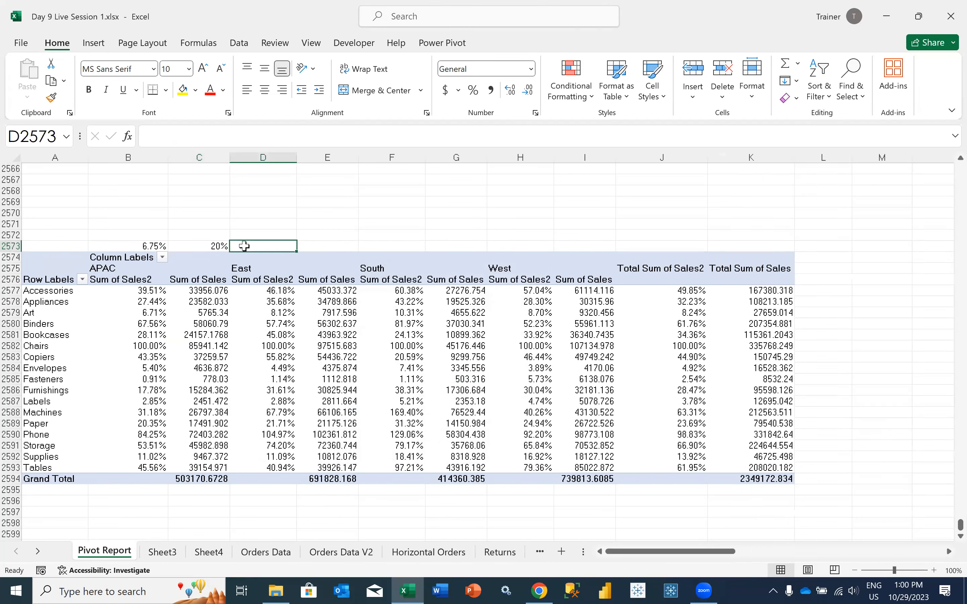
{"action": "type", "text": "="}
{"action": "left_click", "coordinate": [197, 289]}
{"action": "type", "text": "/"}
{"action": "left_click", "coordinate": [187, 346]}
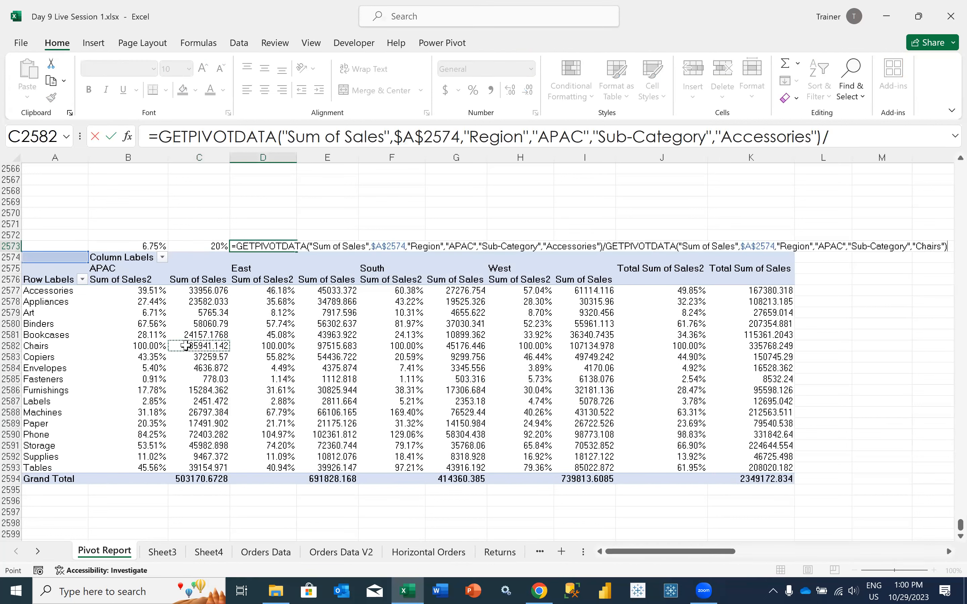
{"action": "key", "text": "Return"}
{"action": "key", "text": "Up"}
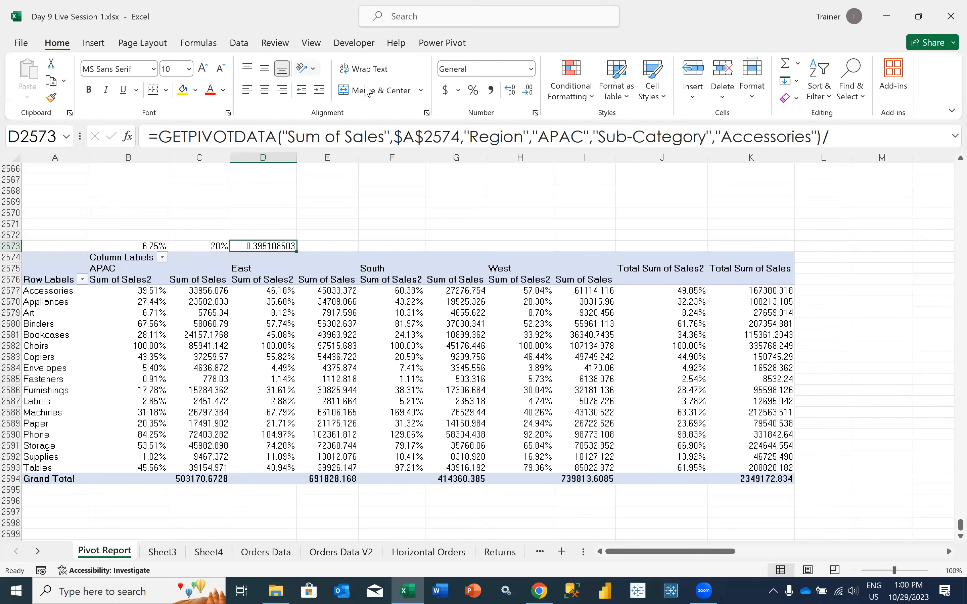
Format D2573 as a percentage with one decimal place and compare it with the APAC Accessories Sum of Sales2 value
{"action": "left_click", "coordinate": [472, 90]}
{"action": "left_click", "coordinate": [509, 90]}
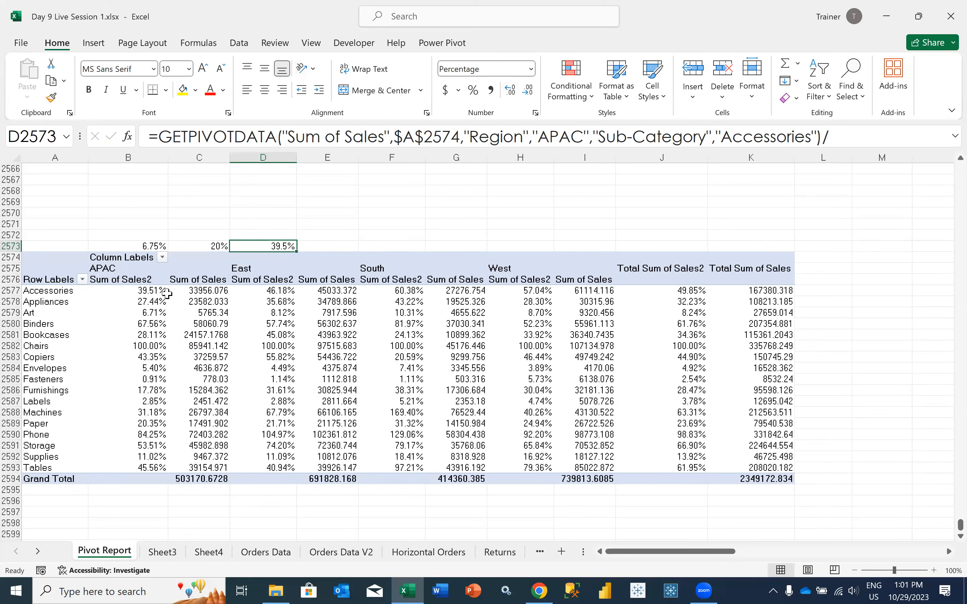
{"action": "left_click", "coordinate": [149, 291]}
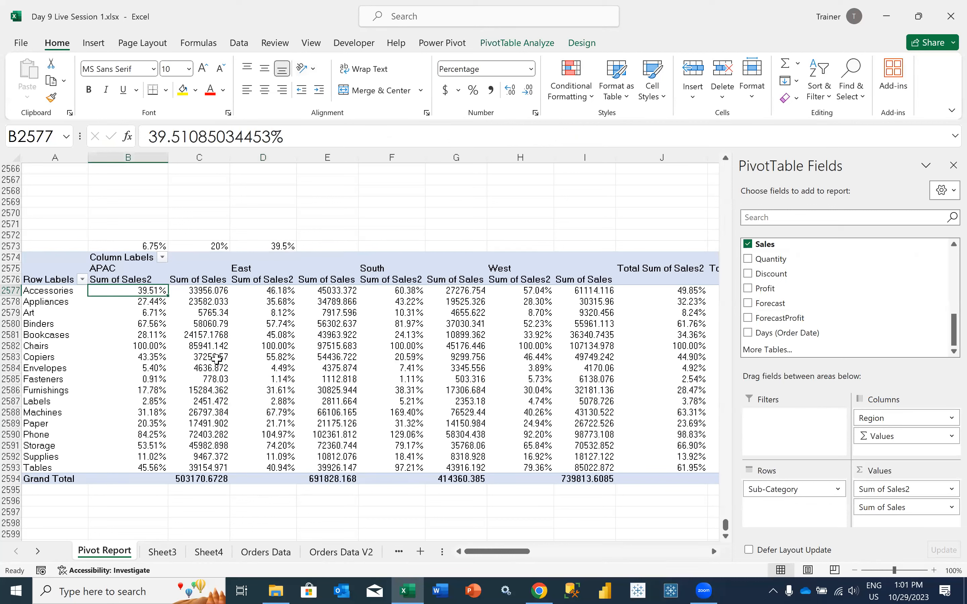
Examine the APAC Chairs and Bookcases sales and the base items offered for the % Of calculation of Sum of Sales2
{"action": "left_click", "coordinate": [207, 346]}
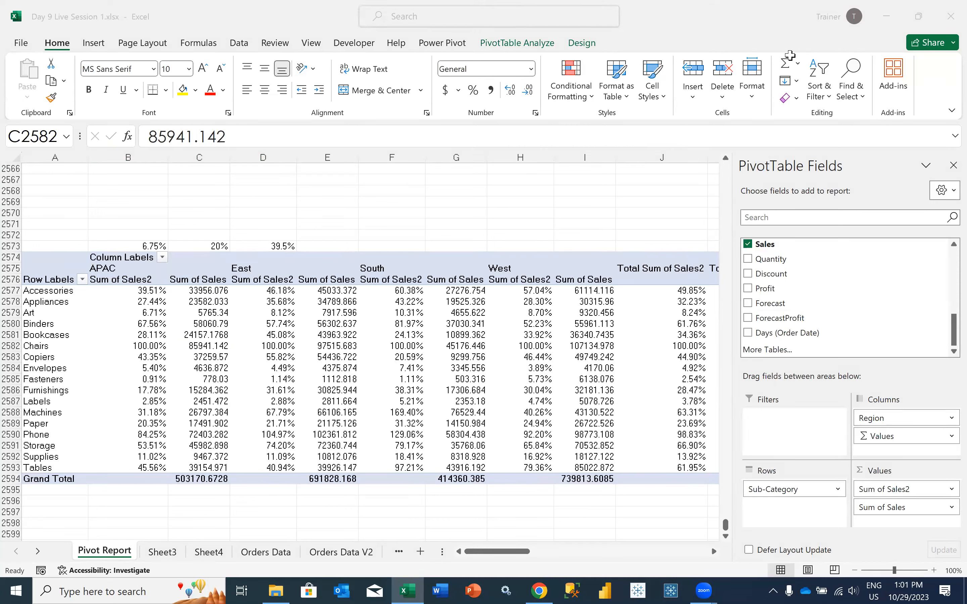
{"action": "left_click", "coordinate": [193, 333]}
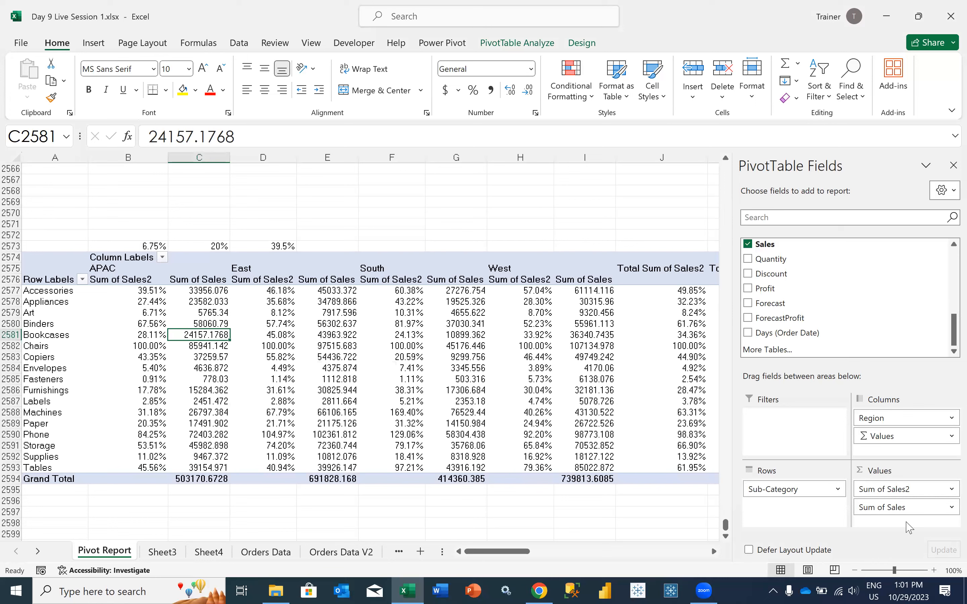
{"action": "left_click", "coordinate": [950, 490]}
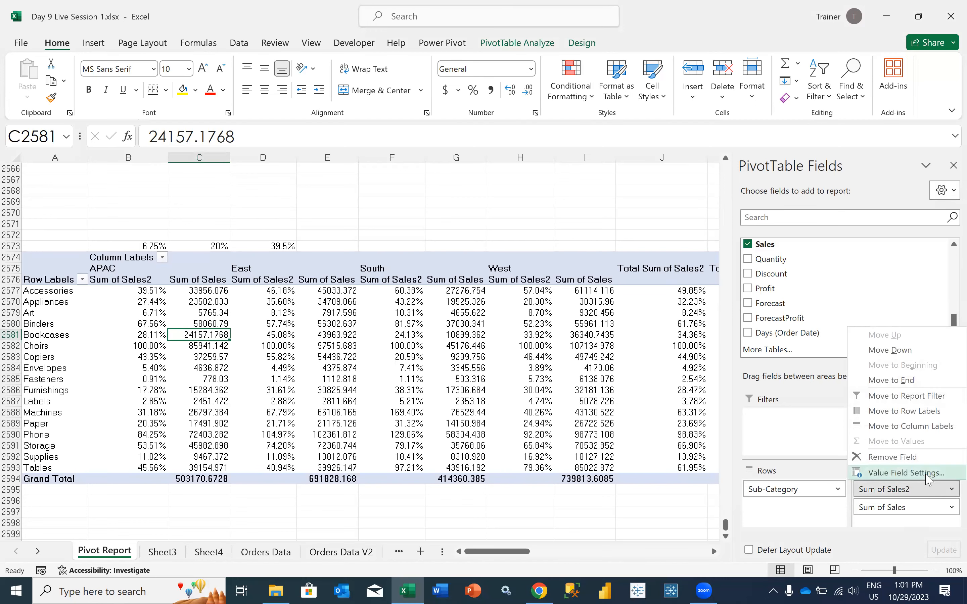
{"action": "left_click", "coordinate": [889, 473]}
{"action": "left_click", "coordinate": [411, 298]}
{"action": "left_click", "coordinate": [392, 339]}
{"action": "left_click", "coordinate": [392, 339]}
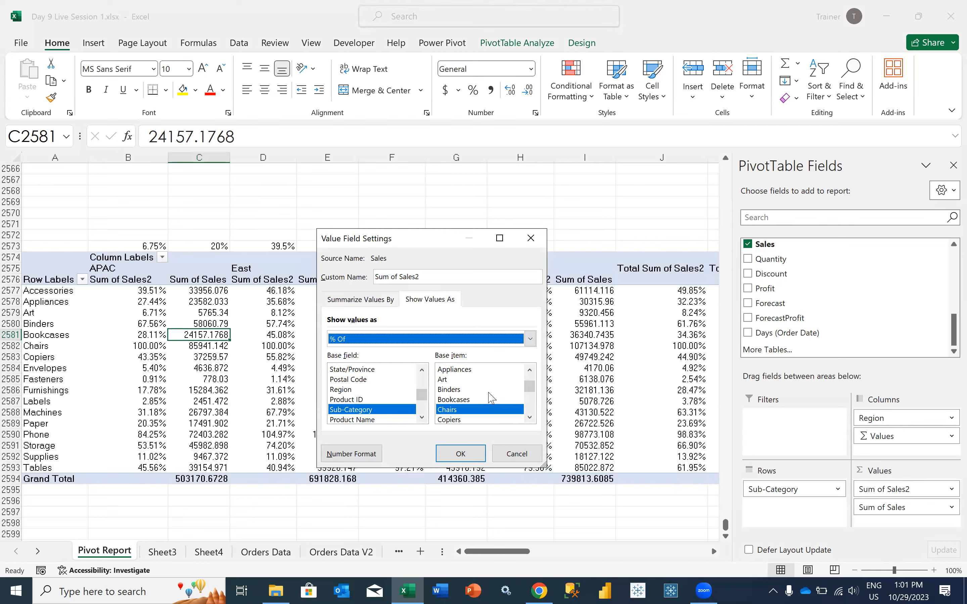
{"action": "left_click", "coordinate": [529, 369]}
{"action": "left_click", "coordinate": [530, 369]}
{"action": "left_click", "coordinate": [533, 370]}
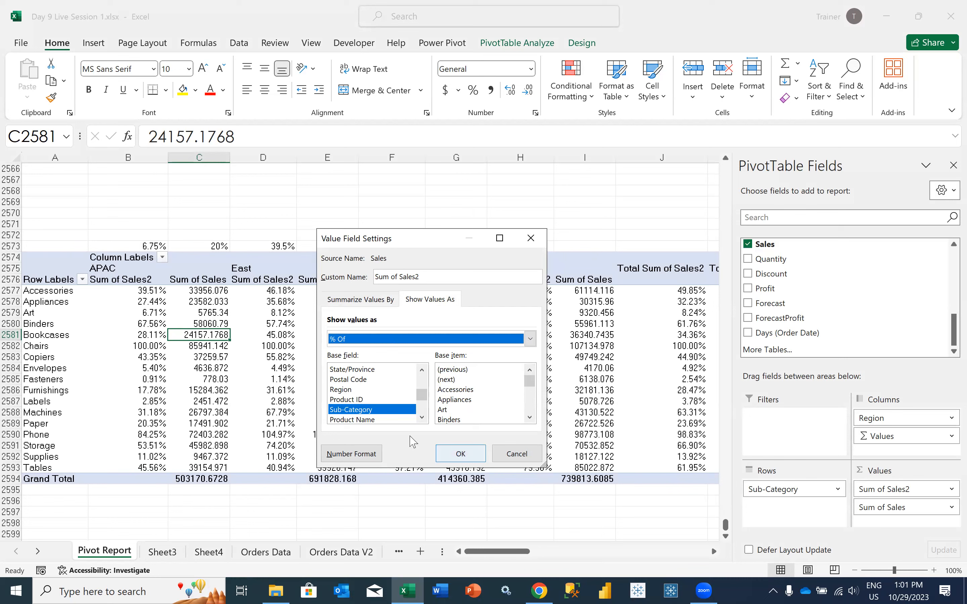
{"action": "left_click", "coordinate": [516, 453]}
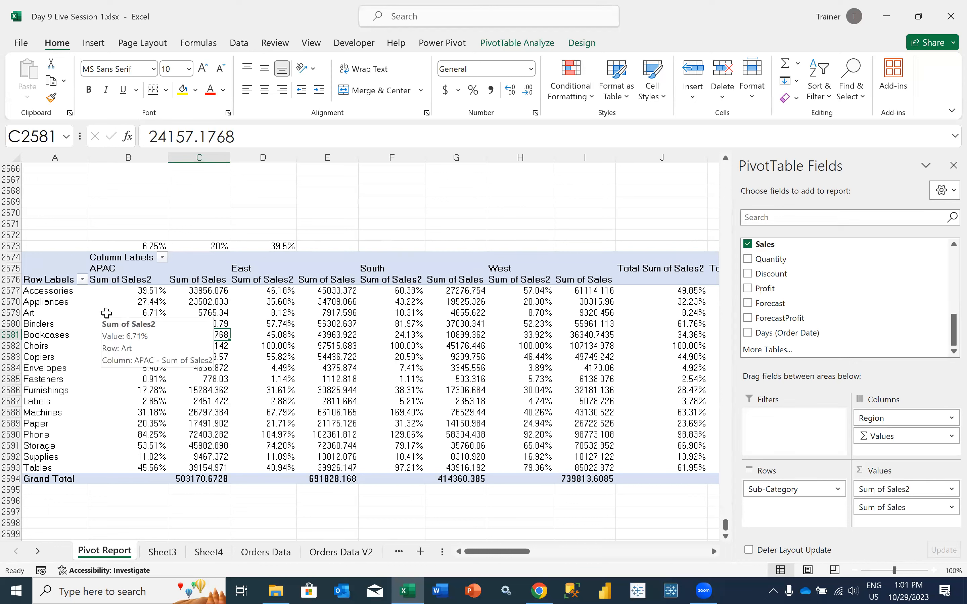
Compare neighbouring sub-category rows and show Sum of Sales2 as % Of with base field Sub-Category and base item (previous)
{"action": "left_click", "coordinate": [76, 302]}
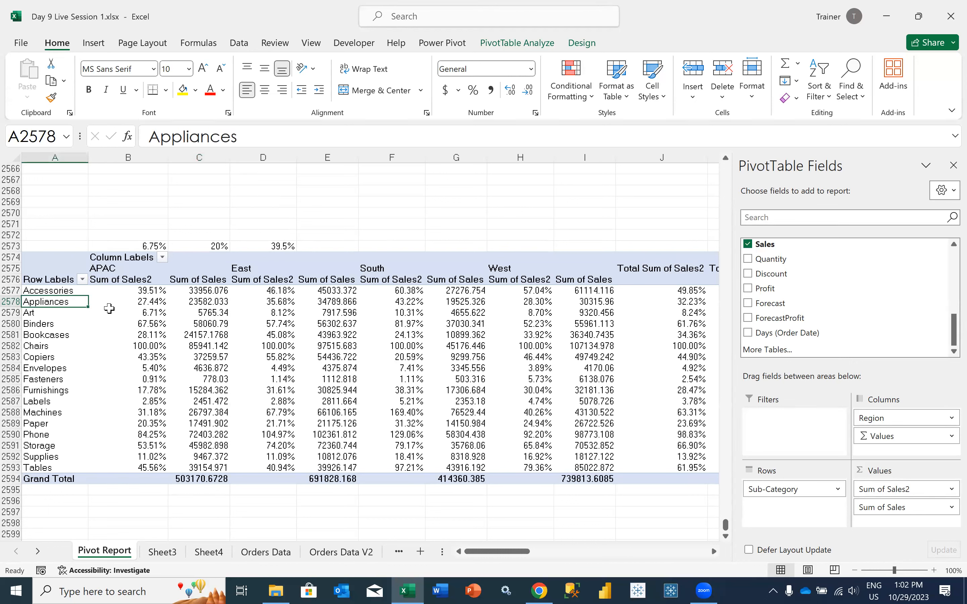
{"action": "left_click", "coordinate": [77, 314]}
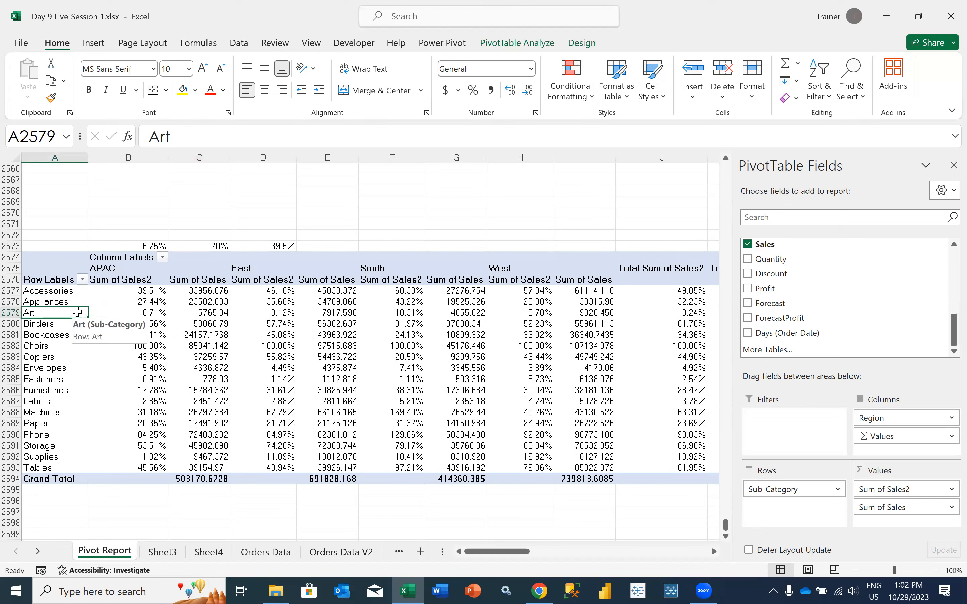
{"action": "left_click", "coordinate": [76, 336]}
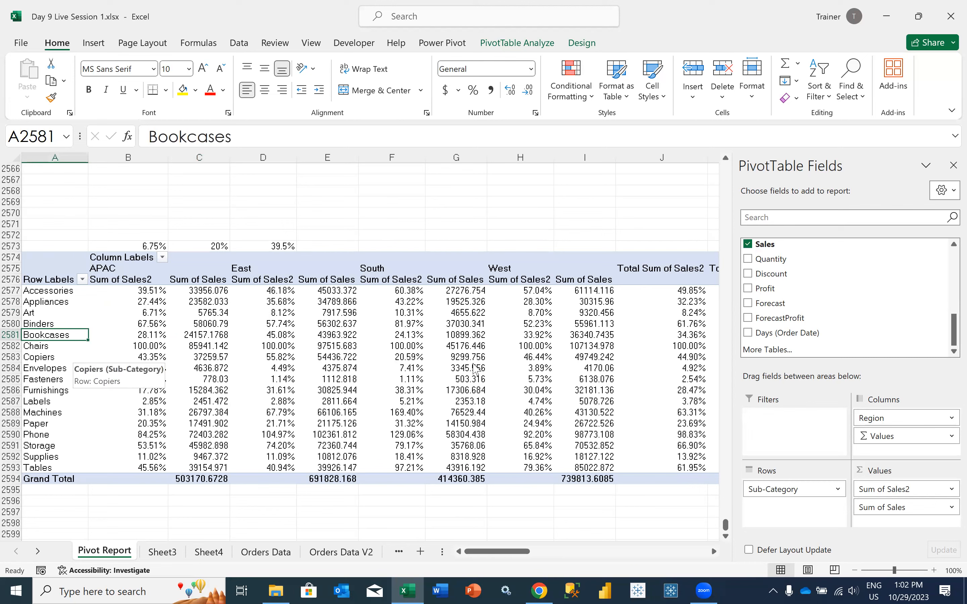
{"action": "left_click", "coordinate": [942, 489]}
{"action": "left_click", "coordinate": [912, 480]}
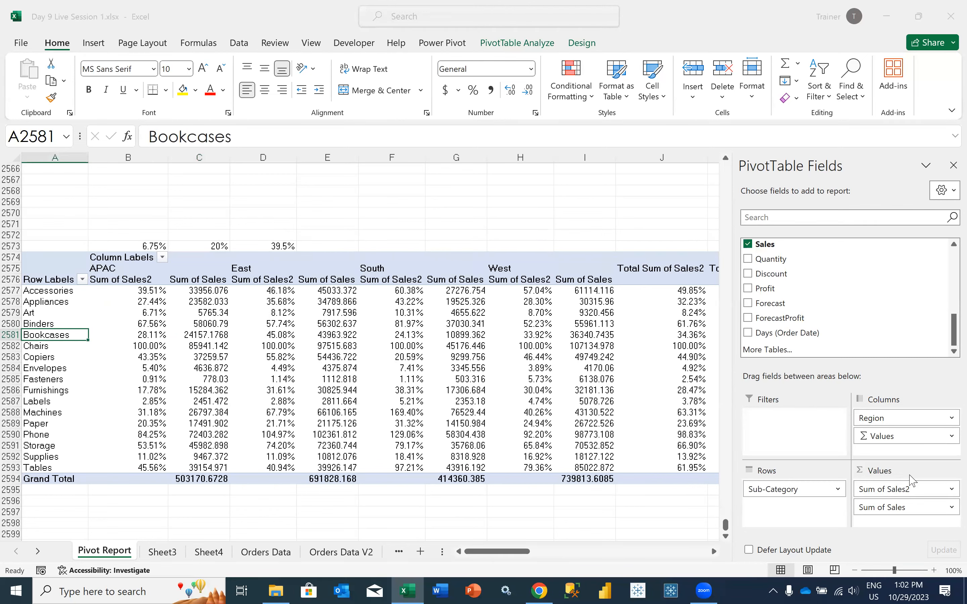
{"action": "left_click", "coordinate": [447, 300]}
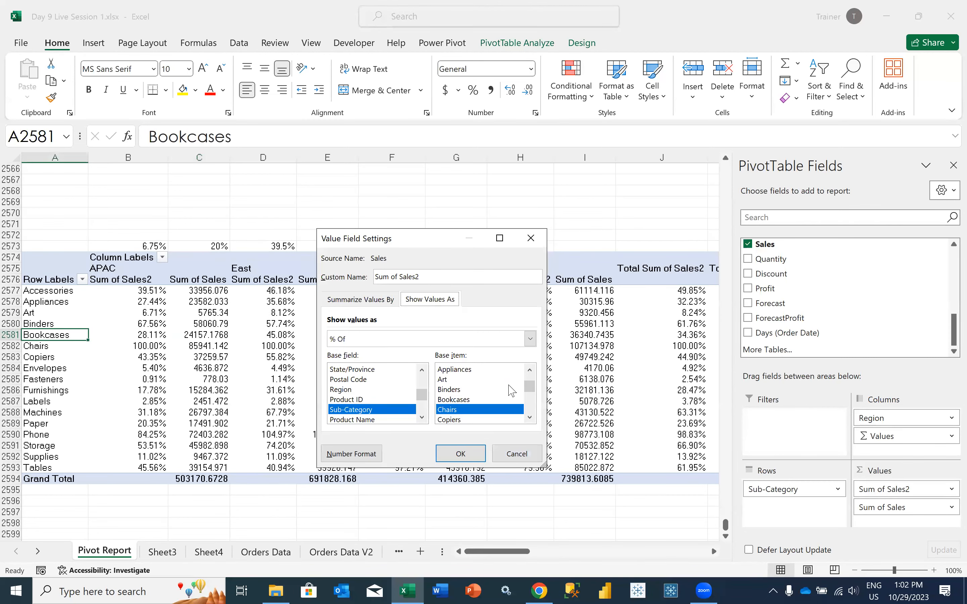
{"action": "left_click_drag", "start_coordinate": [529, 386], "coordinate": [529, 375]}
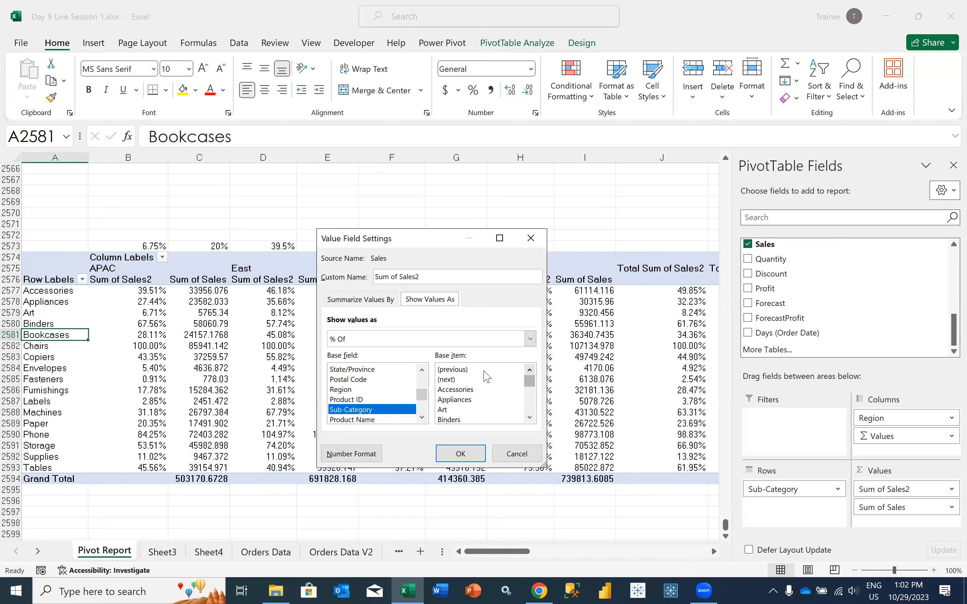
{"action": "left_click", "coordinate": [466, 370]}
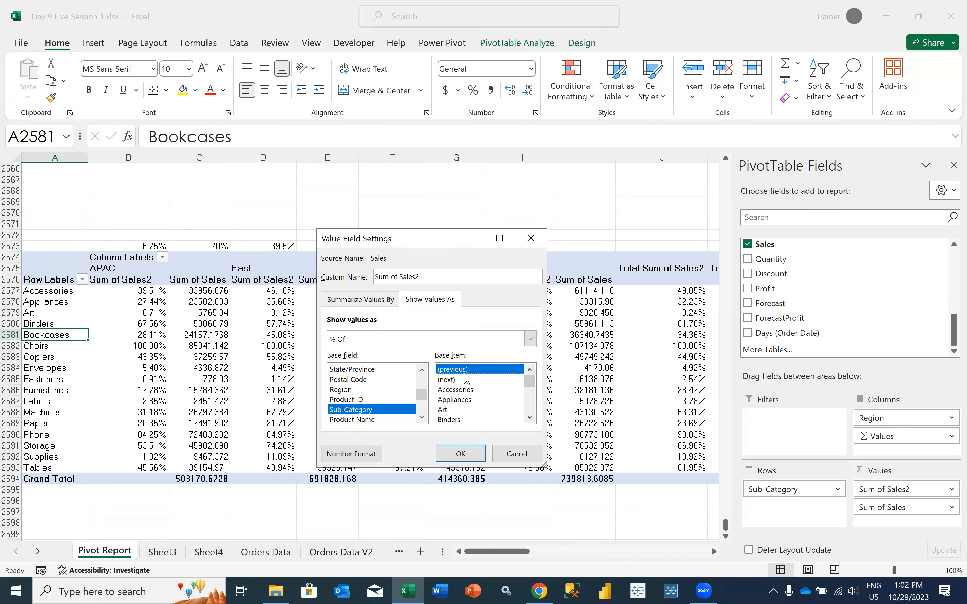
{"action": "left_click", "coordinate": [451, 453]}
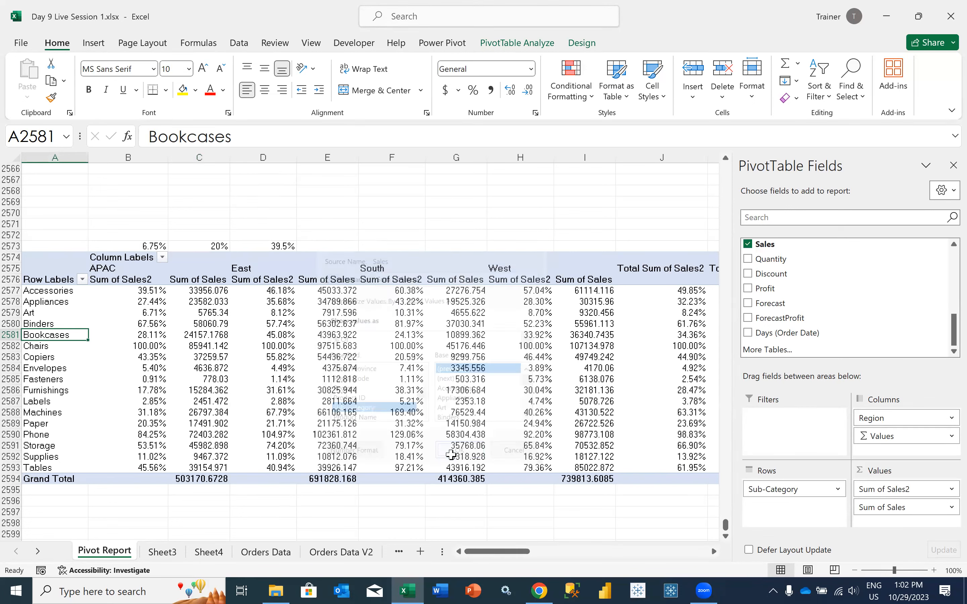
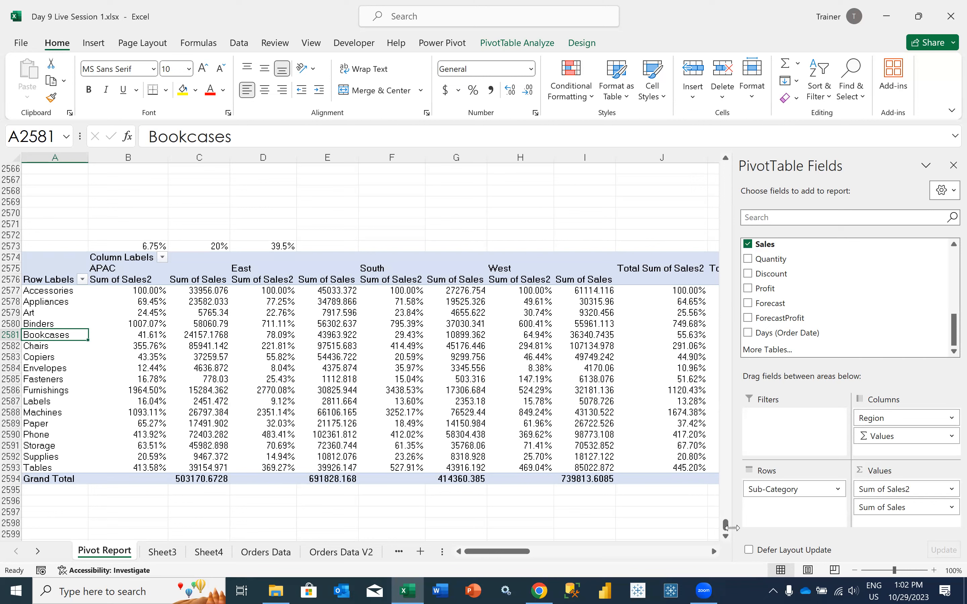
Show Sum of Sales2 as Difference From with base field Sub-Category and base item (previous)
{"action": "left_click", "coordinate": [916, 491]}
{"action": "left_click", "coordinate": [885, 474]}
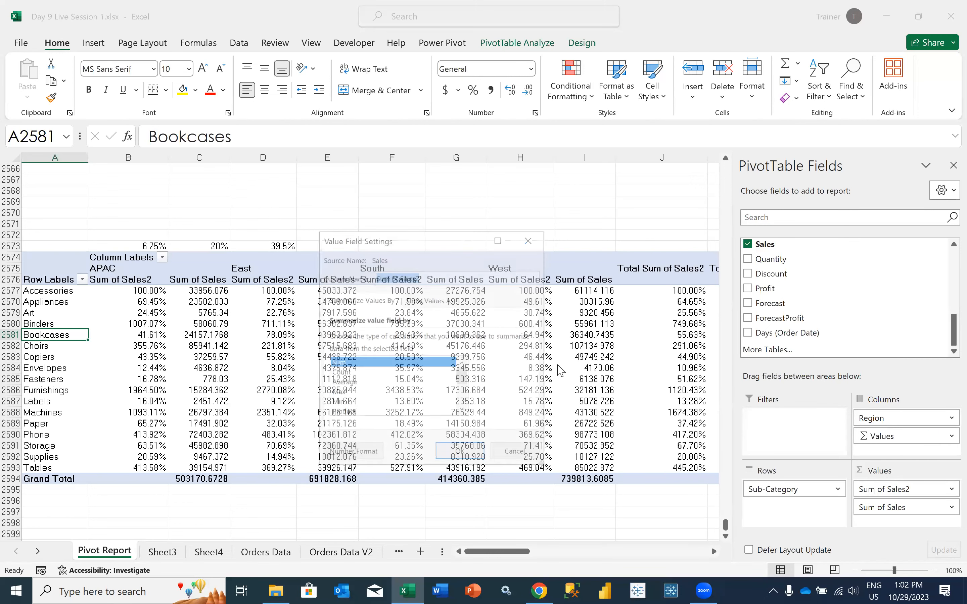
{"action": "left_click", "coordinate": [418, 300]}
{"action": "left_click", "coordinate": [400, 339]}
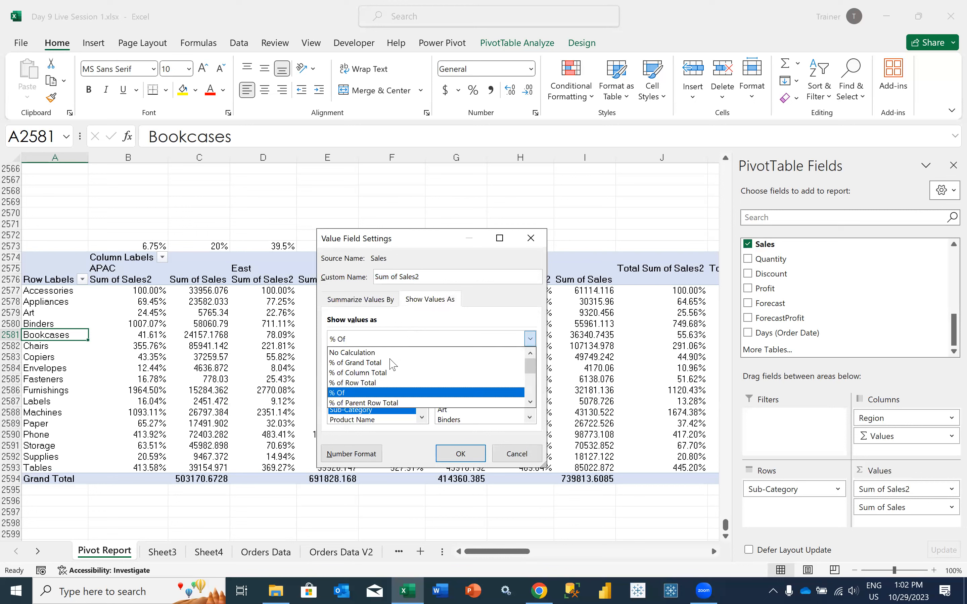
{"action": "left_click", "coordinate": [531, 402]}
{"action": "left_click", "coordinate": [530, 401]}
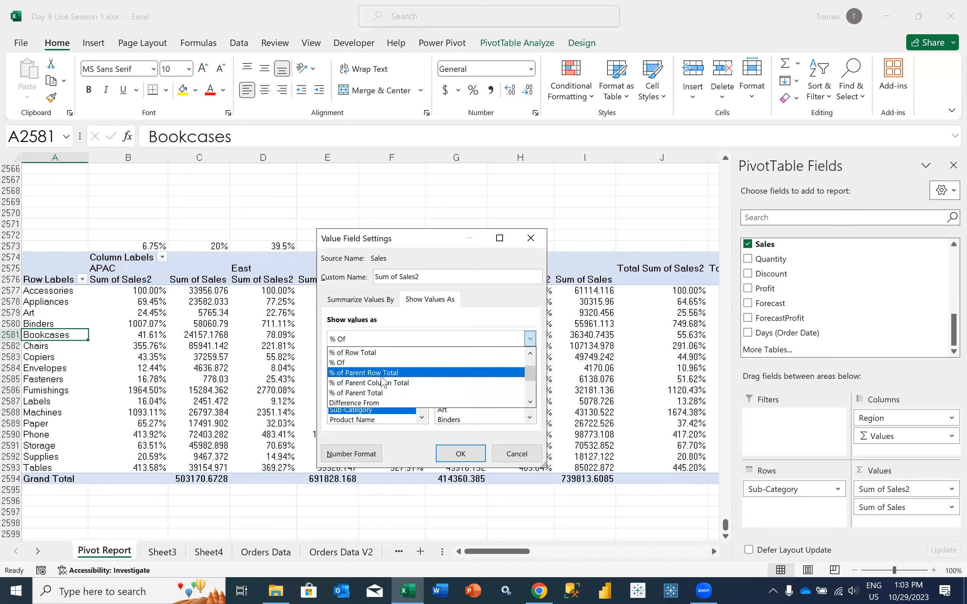
{"action": "left_click", "coordinate": [530, 402]}
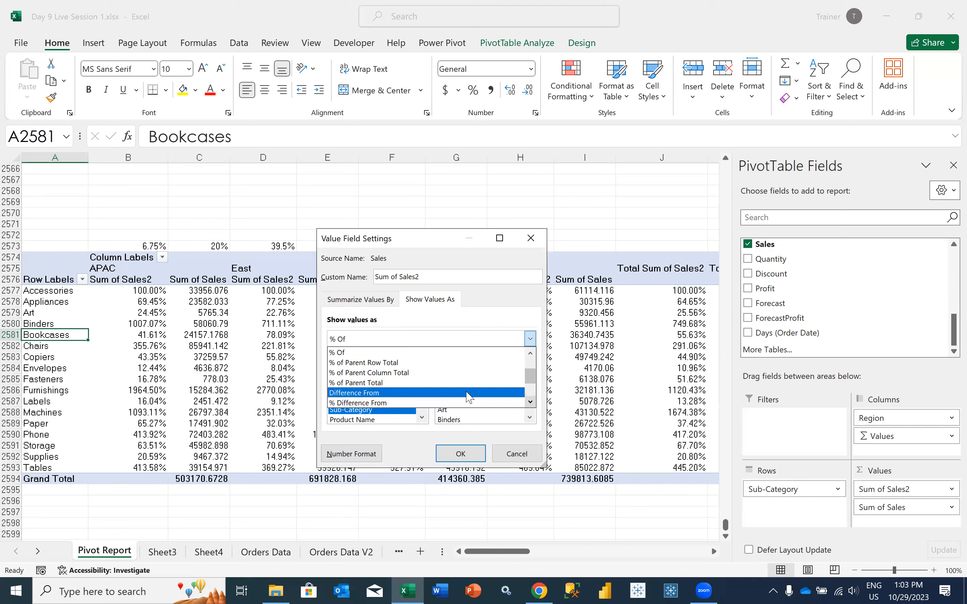
{"action": "left_click", "coordinate": [403, 394]}
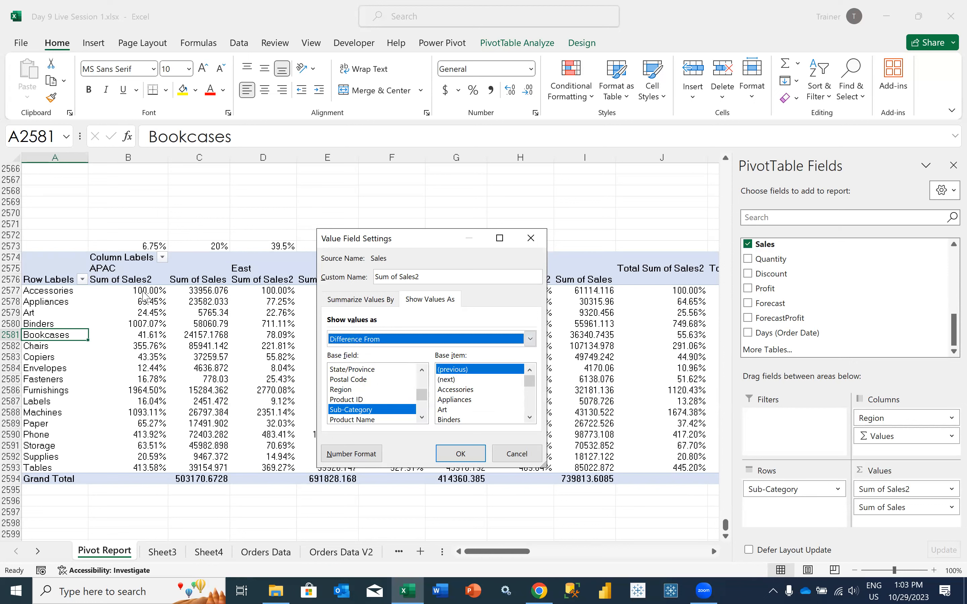
{"action": "left_click", "coordinate": [458, 454]}
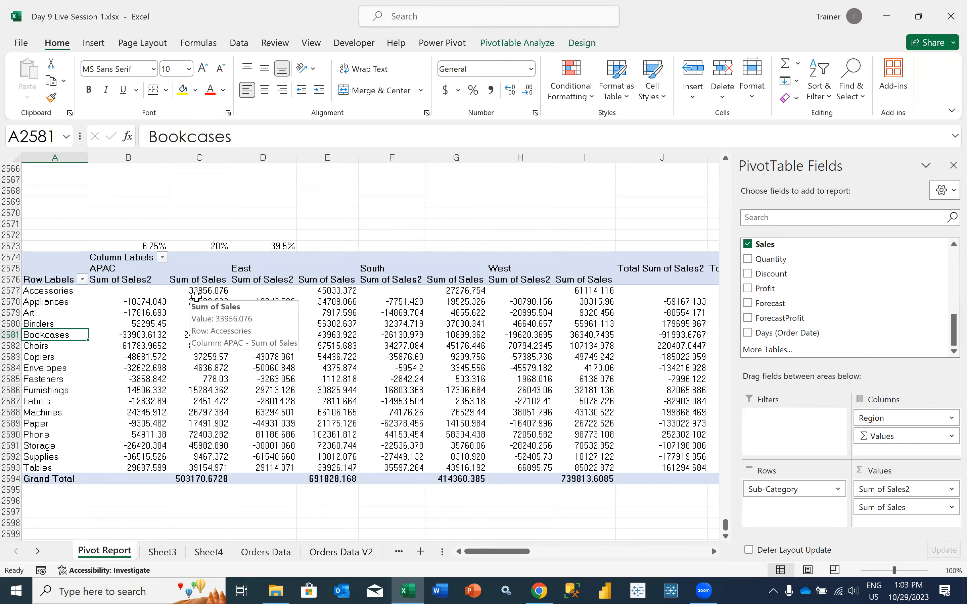
In E2573, enter a formula subtracting APAC Accessories Sum of Sales from APAC Appliances Sum of Sales, and clear the cell after checking
{"action": "left_click", "coordinate": [202, 312]}
{"action": "left_click", "coordinate": [206, 302]}
{"action": "left_click", "coordinate": [329, 248]}
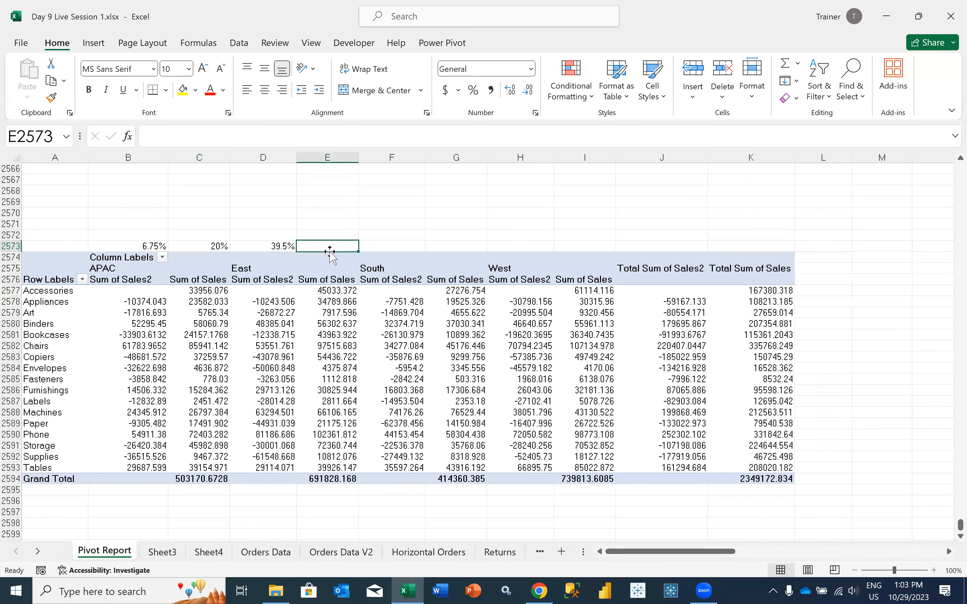
{"action": "type", "text": "="}
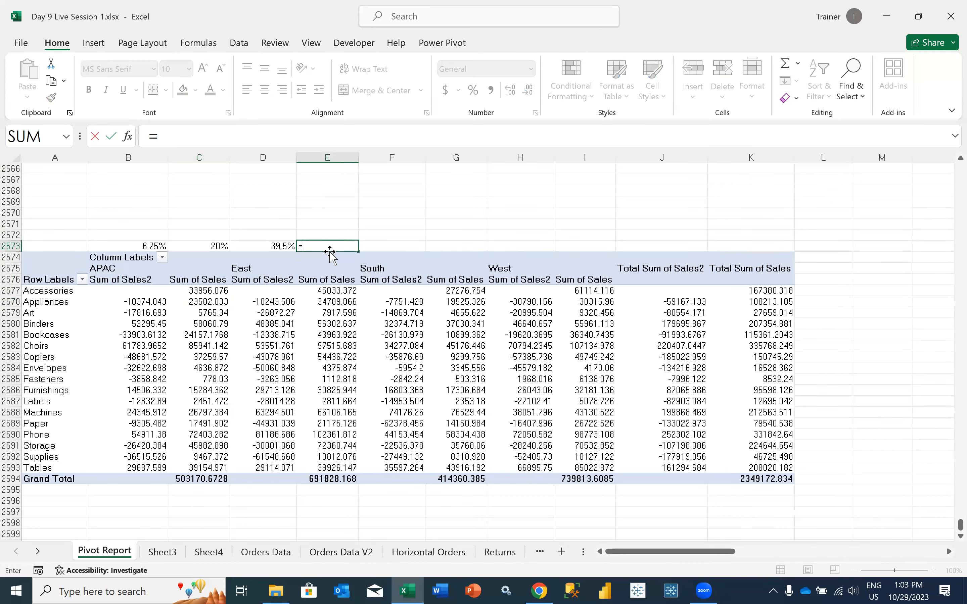
{"action": "left_click", "coordinate": [202, 303]}
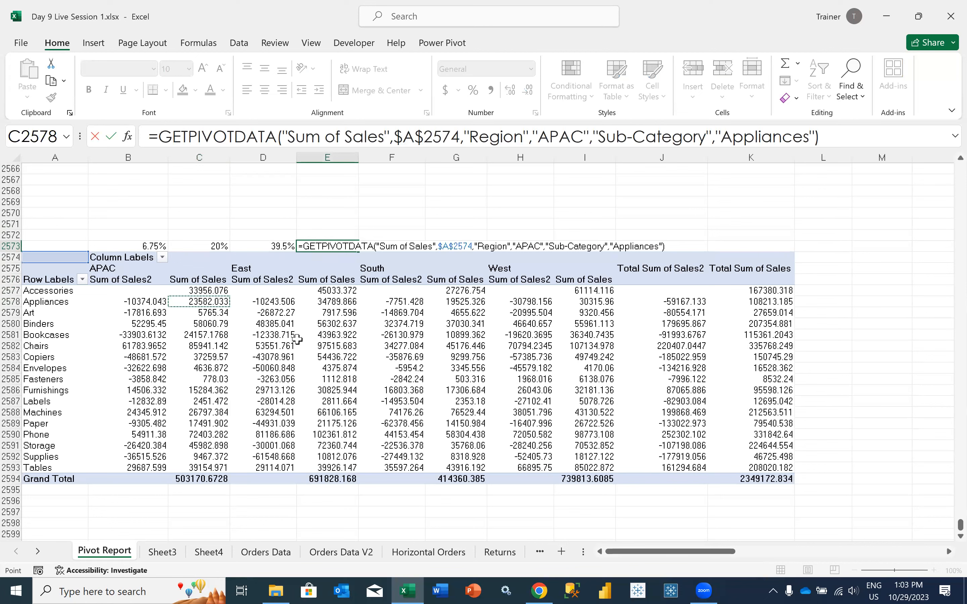
{"action": "type", "text": "-"}
{"action": "left_click", "coordinate": [209, 290]}
{"action": "key", "text": "Return"}
{"action": "key", "text": "Up"}
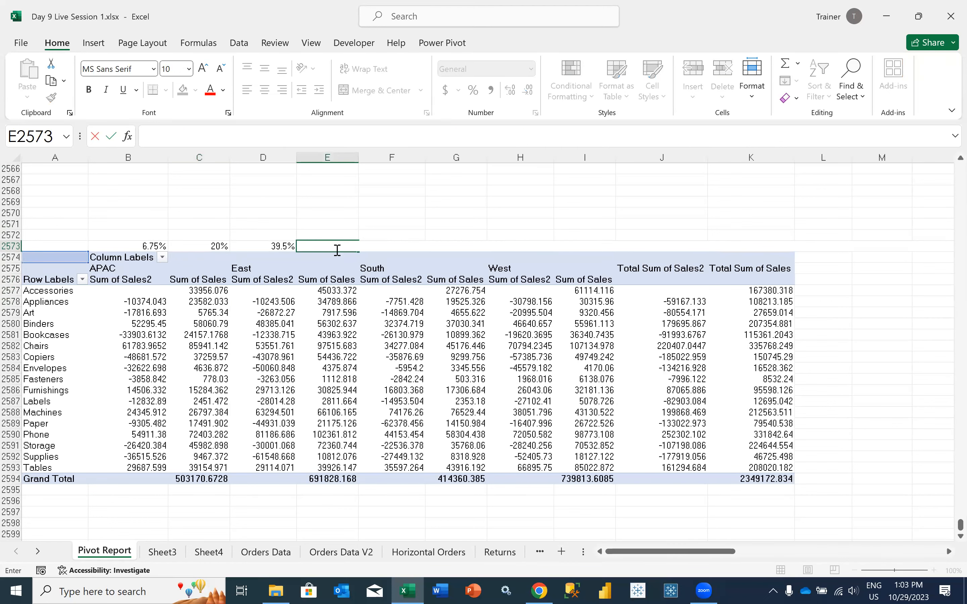
{"action": "left_click", "coordinate": [394, 213]}
Show Sum of Sales2 as Difference From base item Chairs in Sub-Category, and check it against the APAC Chairs and Accessories sales
{"action": "left_click", "coordinate": [147, 324]}
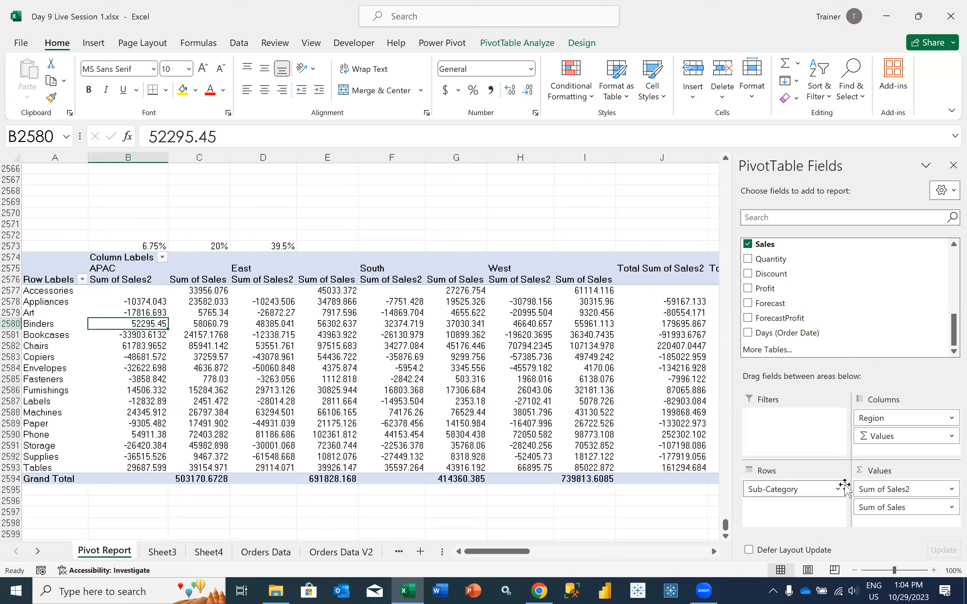
{"action": "left_click", "coordinate": [859, 489]}
{"action": "left_click", "coordinate": [865, 467]}
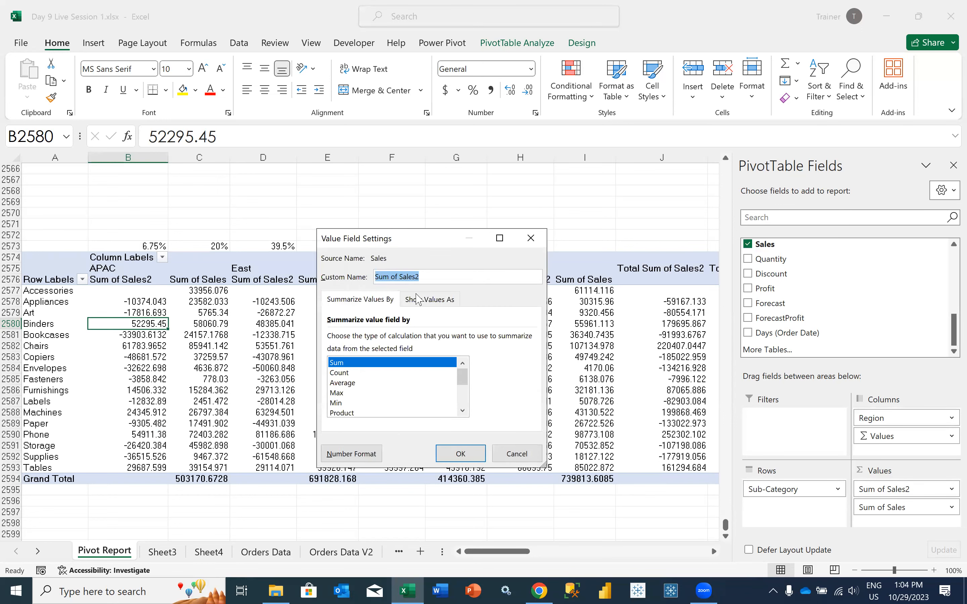
{"action": "left_click", "coordinate": [429, 300]}
{"action": "left_click", "coordinate": [396, 339]}
{"action": "left_click", "coordinate": [396, 339]}
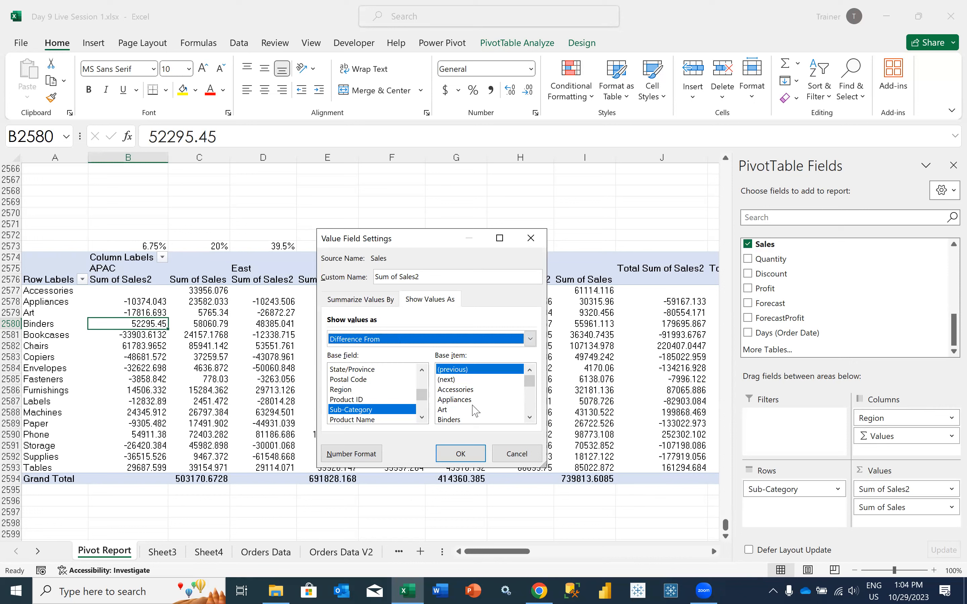
{"action": "left_click", "coordinate": [529, 418]}
{"action": "left_click", "coordinate": [529, 418]}
{"action": "left_click", "coordinate": [530, 418]}
{"action": "left_click", "coordinate": [474, 410]}
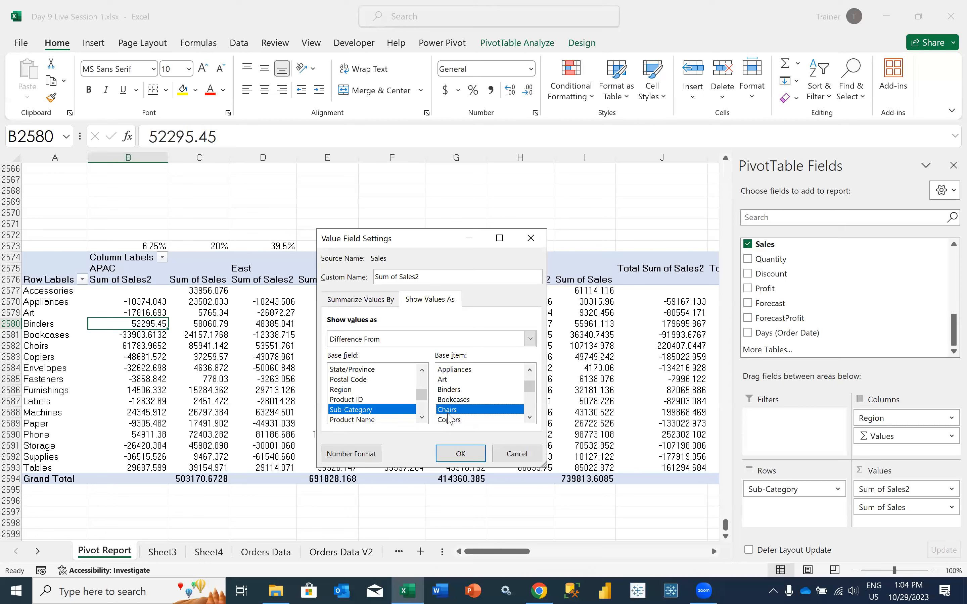
{"action": "left_click", "coordinate": [460, 455]}
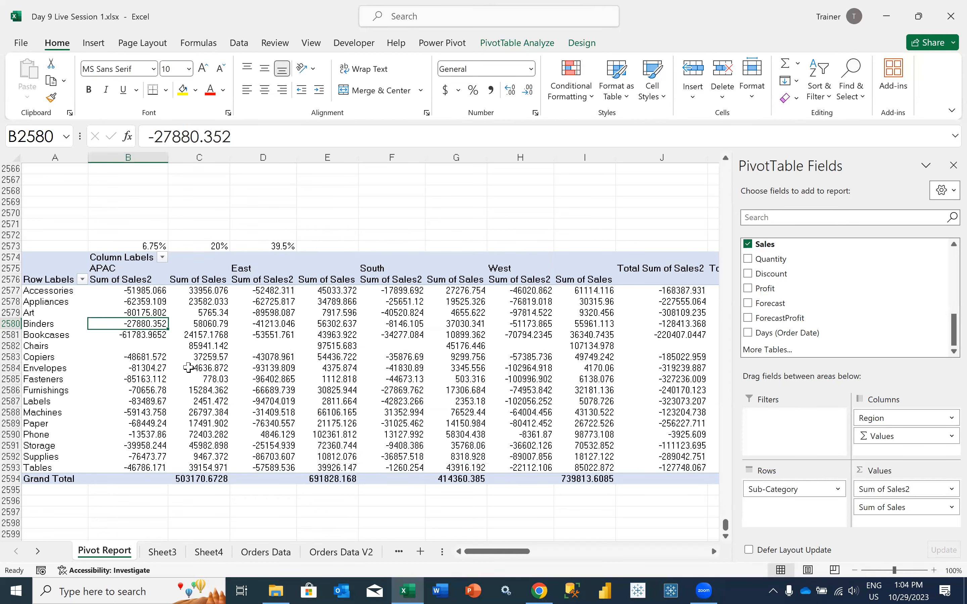
{"action": "left_click", "coordinate": [183, 348]}
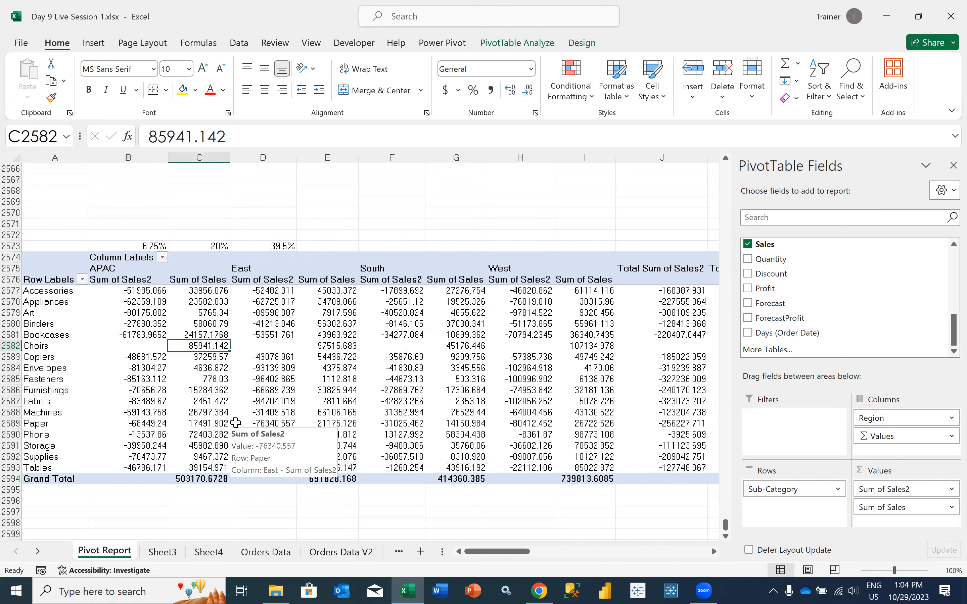
{"action": "left_click", "coordinate": [188, 291]}
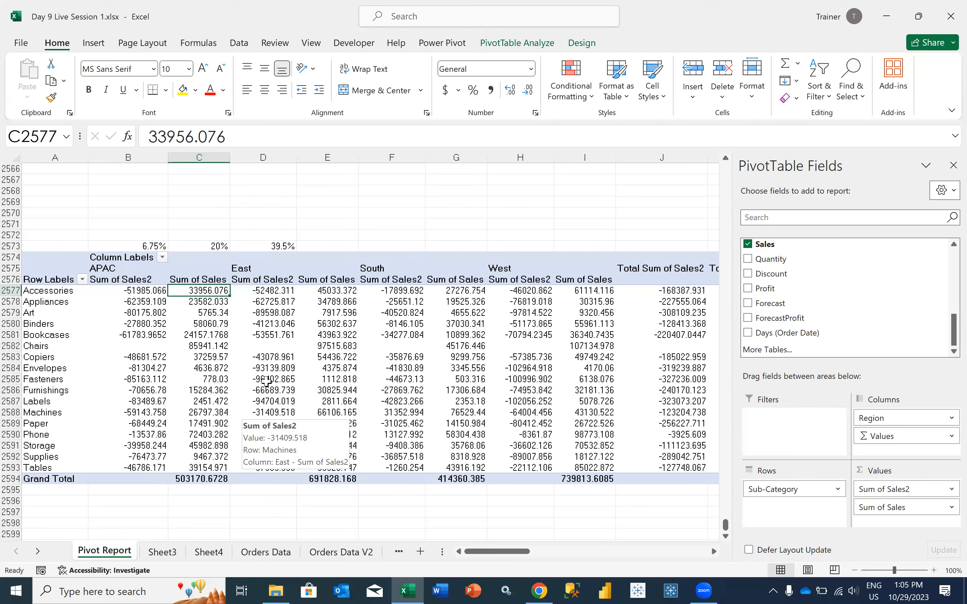
Show Sum of Sales2 as % Difference From with base field Sub-Category and base item Chairs
{"action": "left_click", "coordinate": [903, 488]}
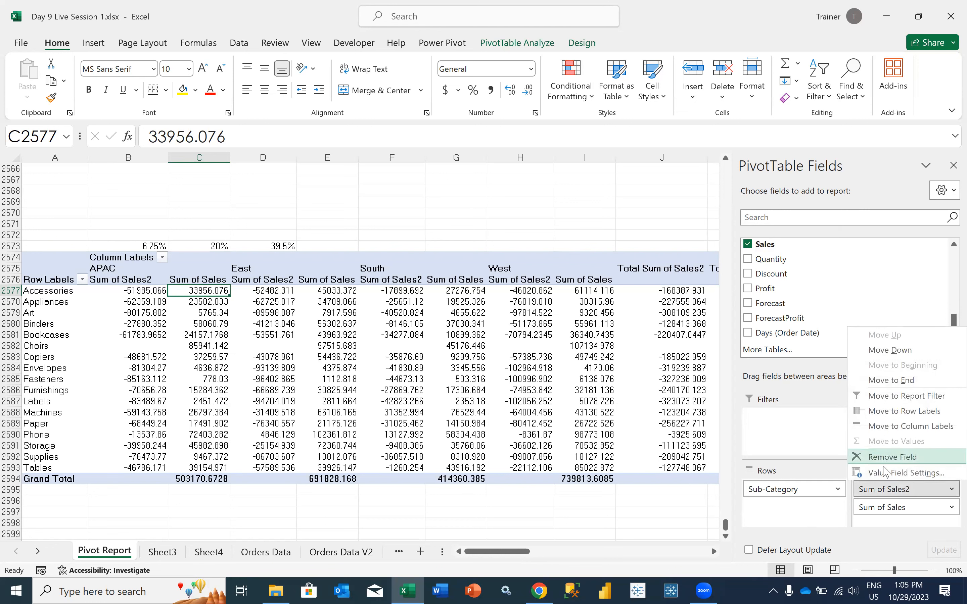
{"action": "left_click", "coordinate": [906, 473]}
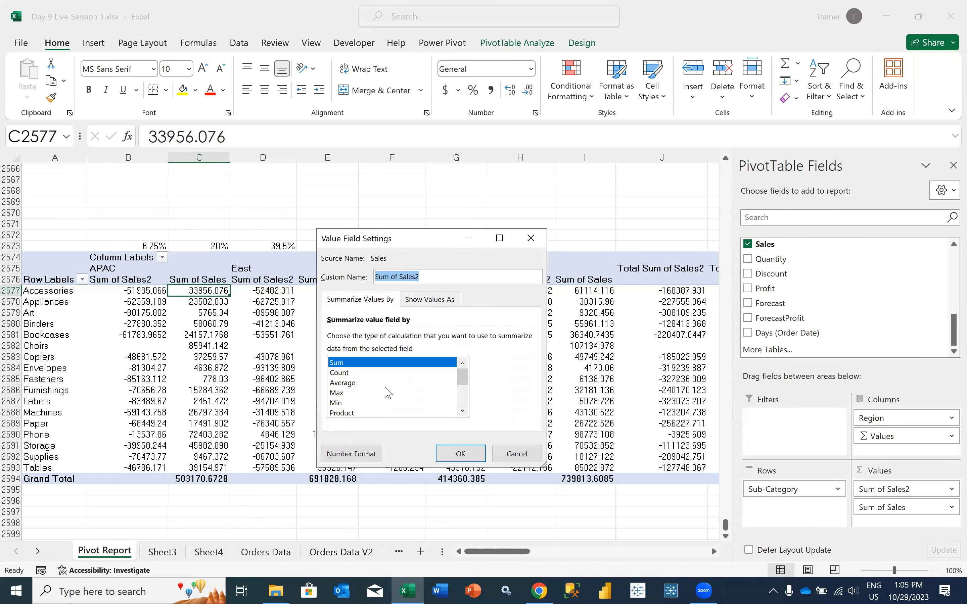
{"action": "left_click", "coordinate": [429, 300]}
{"action": "left_click", "coordinate": [384, 339]}
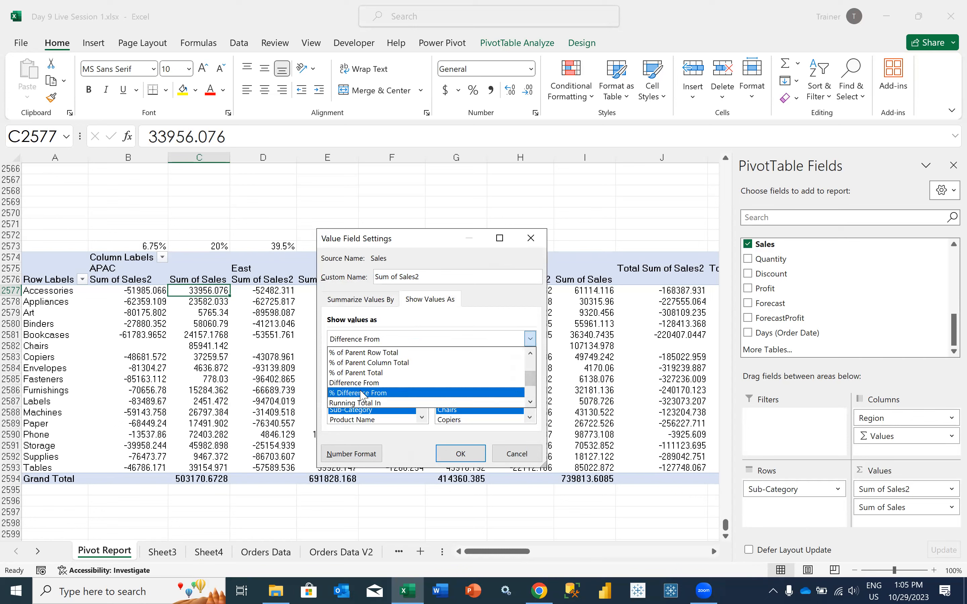
{"action": "left_click", "coordinate": [383, 392]}
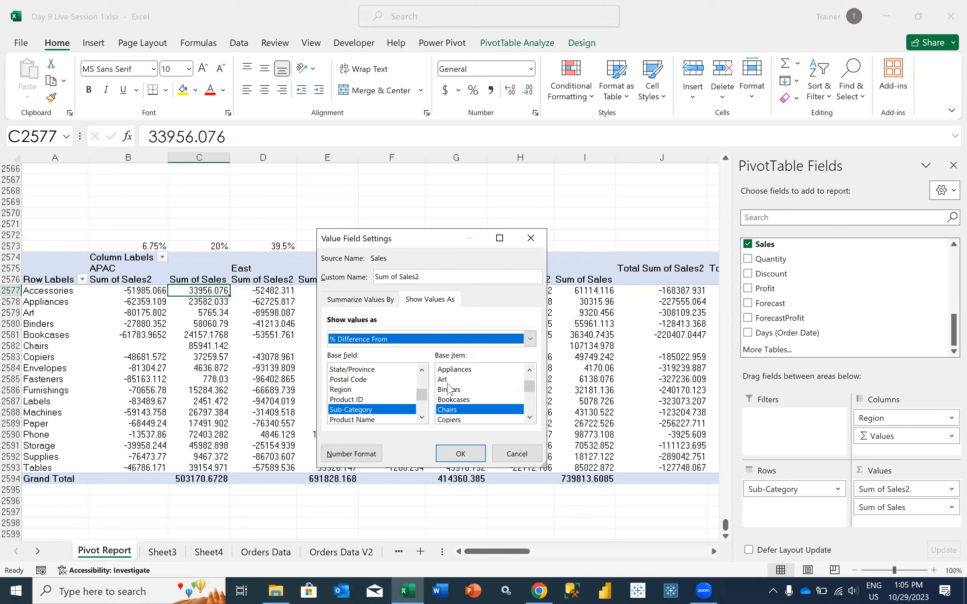
{"action": "left_click", "coordinate": [460, 454]}
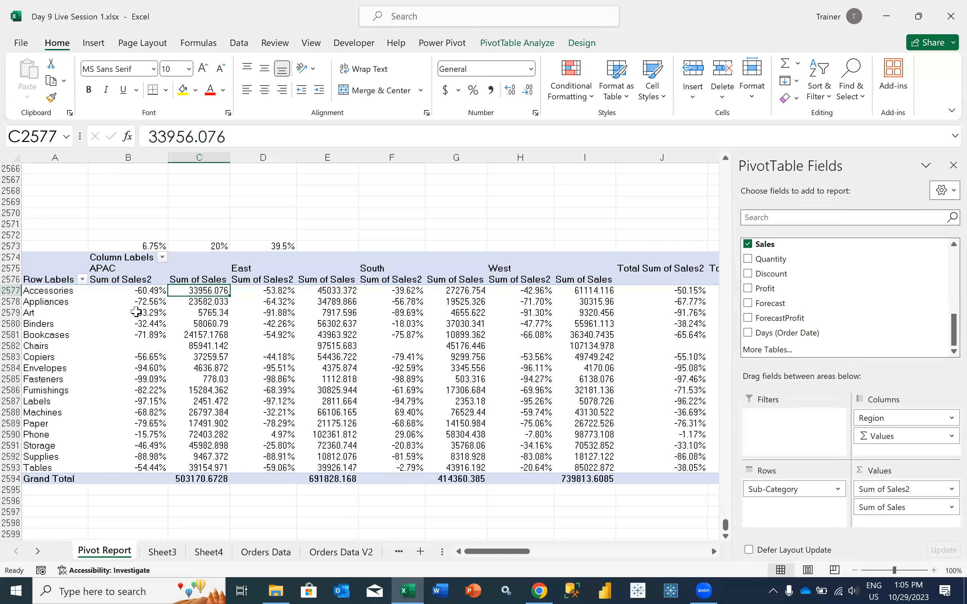
Examine the APAC percentage differences from Chairs for Binders and Copiers alongside the Binders Sum of Sales
{"action": "mouse_move", "coordinate": [163, 417]}
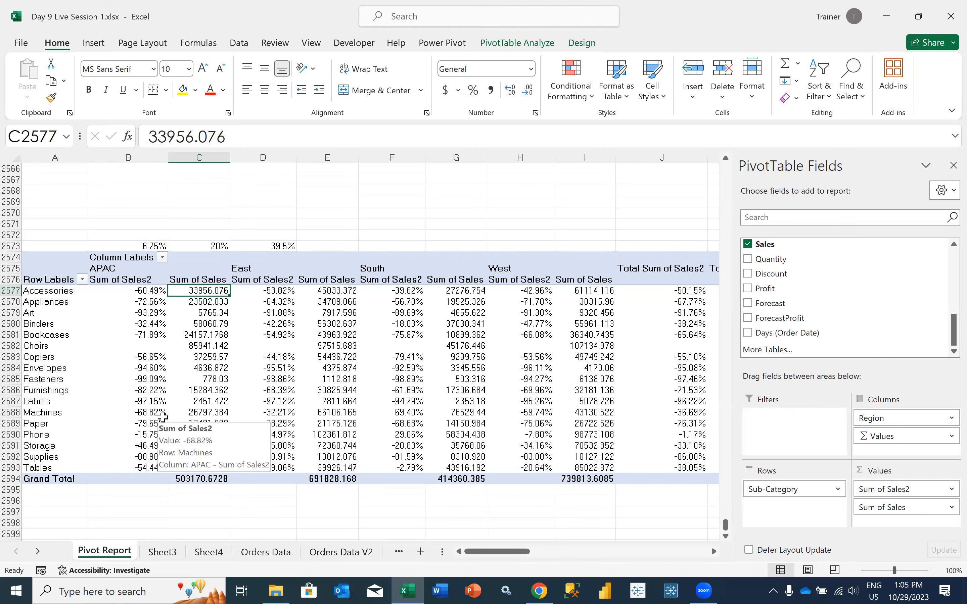
{"action": "left_click", "coordinate": [203, 328]}
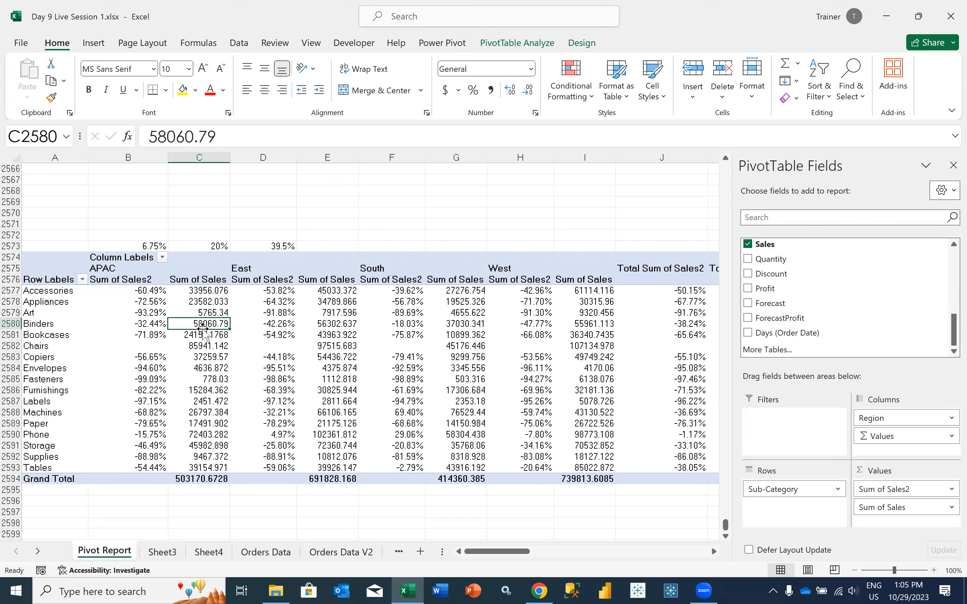
{"action": "left_click", "coordinate": [154, 356]}
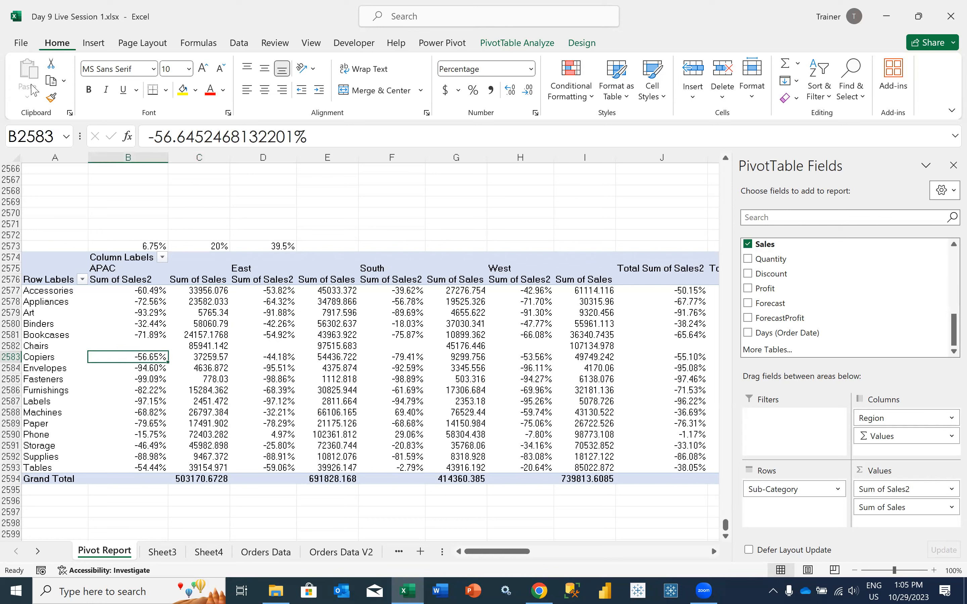
{"action": "left_click", "coordinate": [136, 323]}
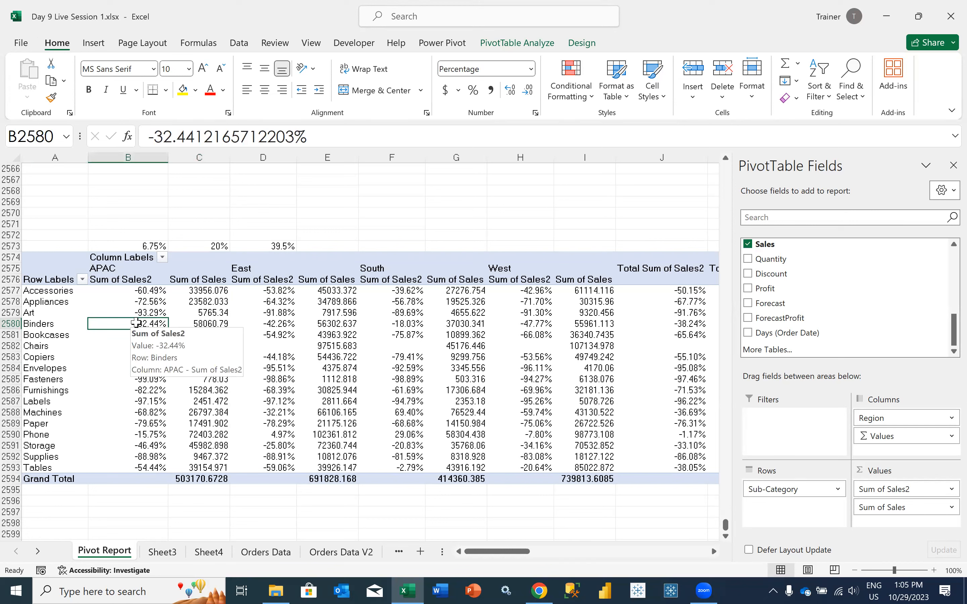
Show Sum of Sales2 as Running Total In with base field Sub-Category
{"action": "left_click", "coordinate": [879, 489]}
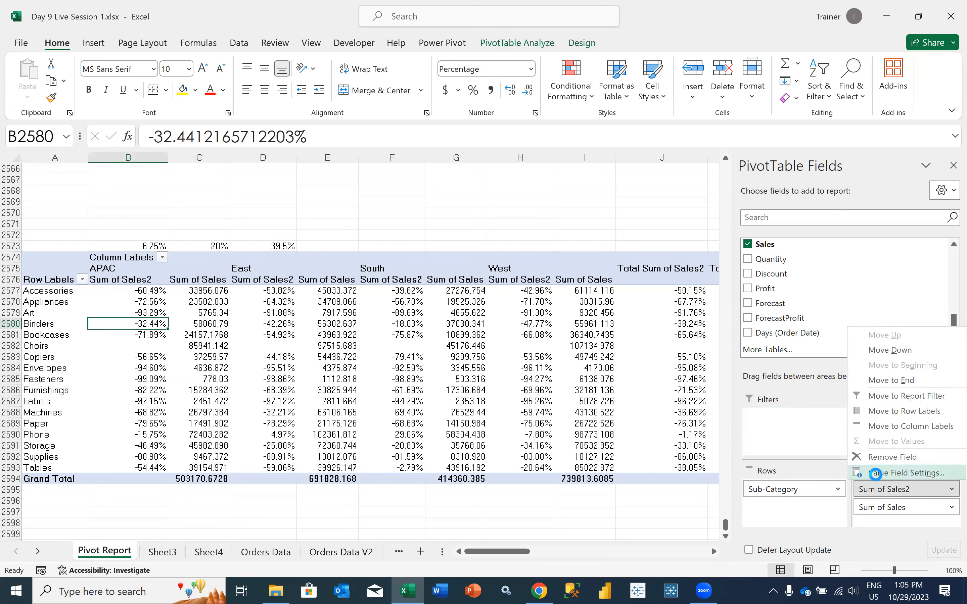
{"action": "left_click", "coordinate": [874, 473]}
{"action": "left_click", "coordinate": [419, 302]}
{"action": "left_click", "coordinate": [415, 337]}
{"action": "left_click", "coordinate": [530, 403]}
{"action": "left_click", "coordinate": [530, 403]}
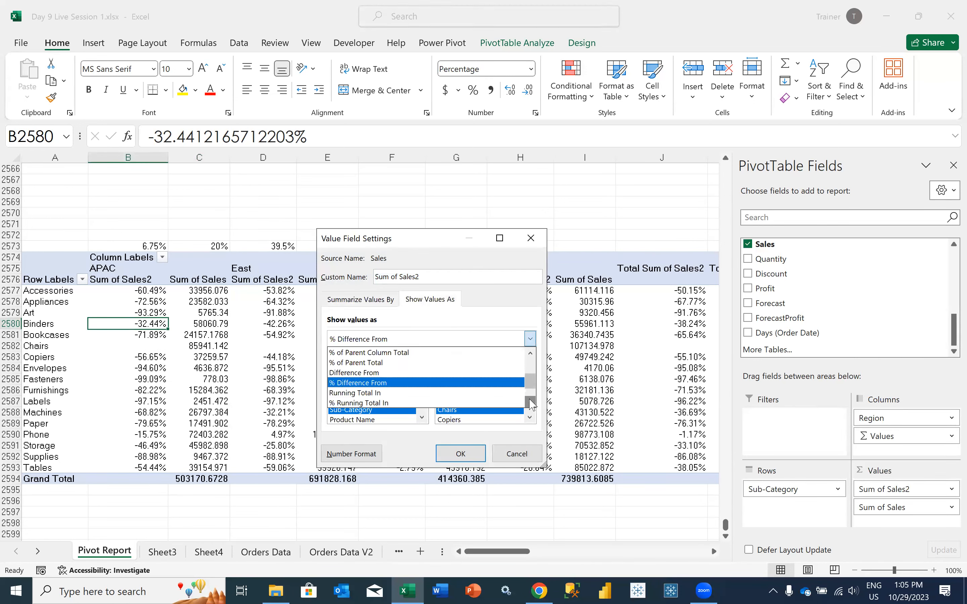
{"action": "left_click", "coordinate": [530, 403]}
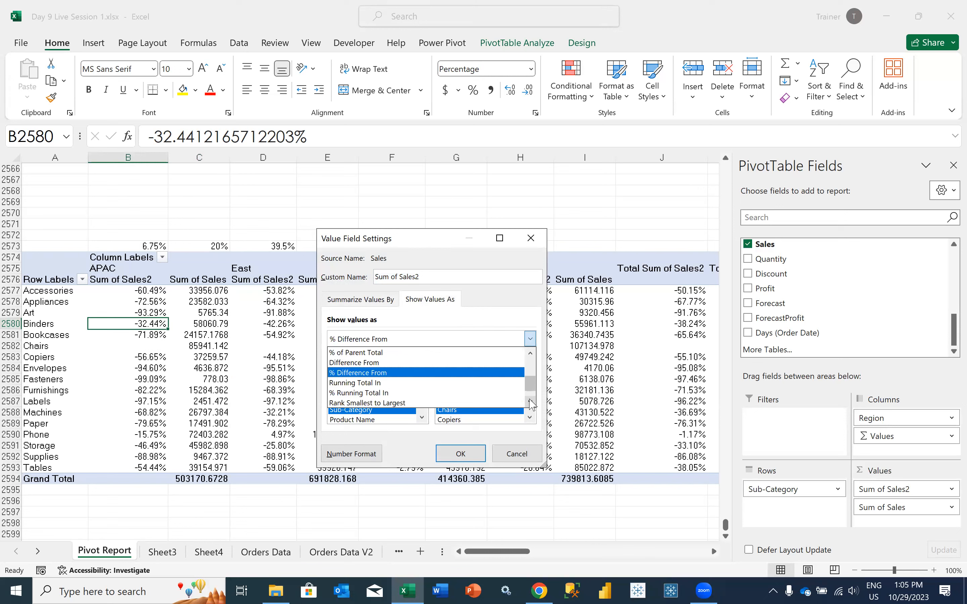
{"action": "left_click", "coordinate": [386, 384]}
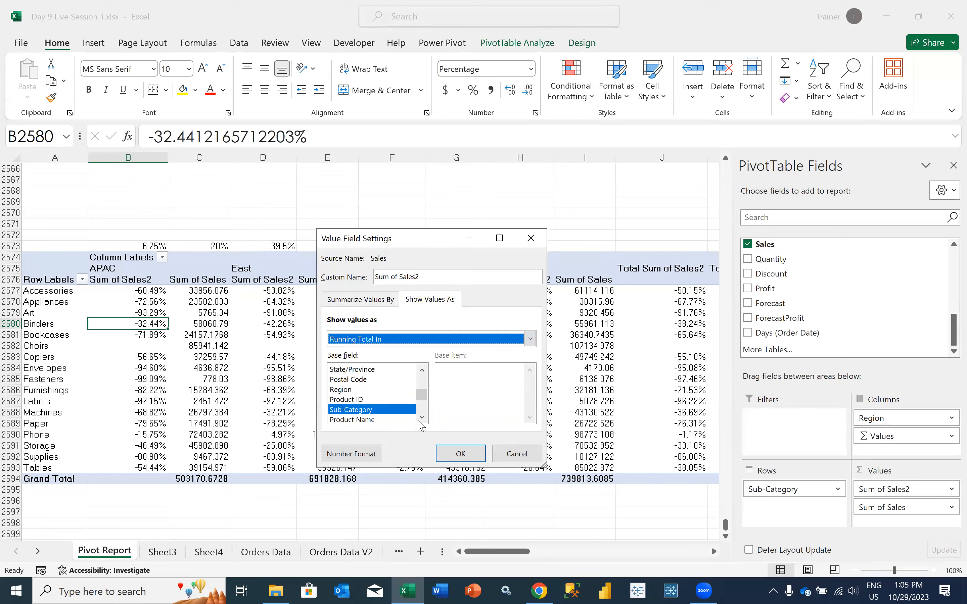
{"action": "left_click", "coordinate": [460, 453]}
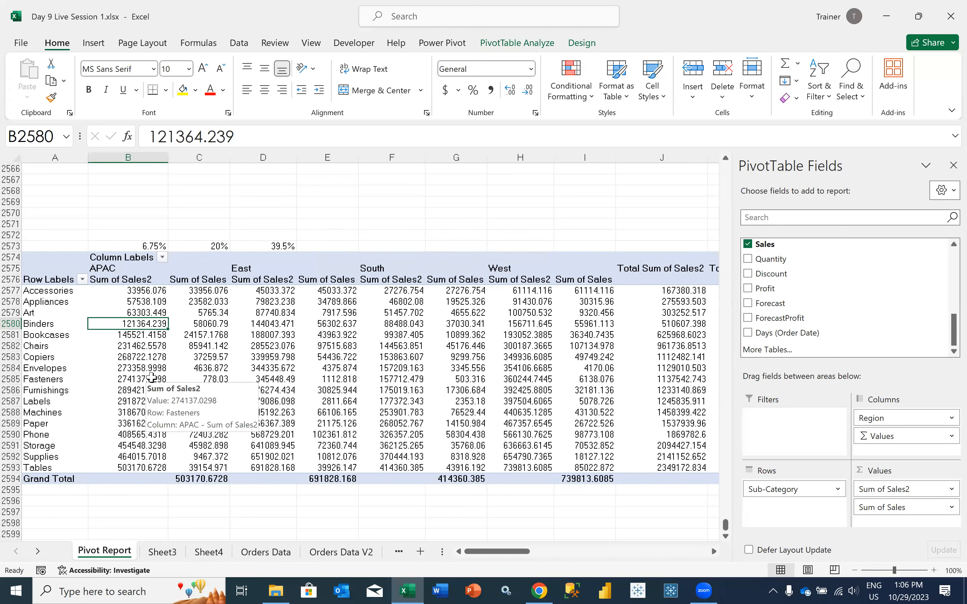
Check the APAC running totals from Accessories down to Tables against the summed Accessories and Appliances sales
{"action": "left_click_drag", "start_coordinate": [194, 291], "coordinate": [193, 301]}
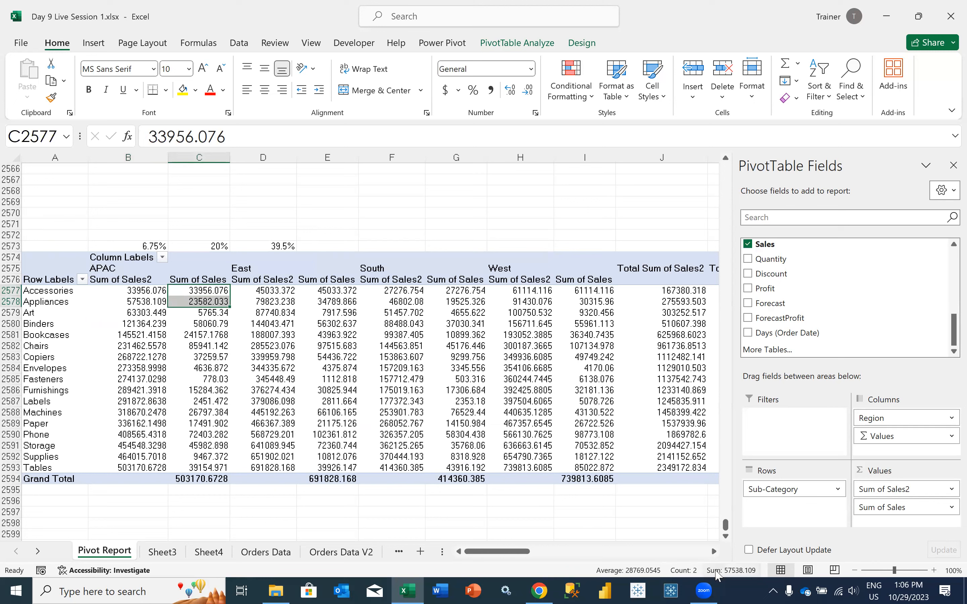
{"action": "left_click", "coordinate": [132, 295]}
{"action": "left_click_drag", "start_coordinate": [133, 295], "coordinate": [120, 468]}
{"action": "left_click", "coordinate": [117, 467]}
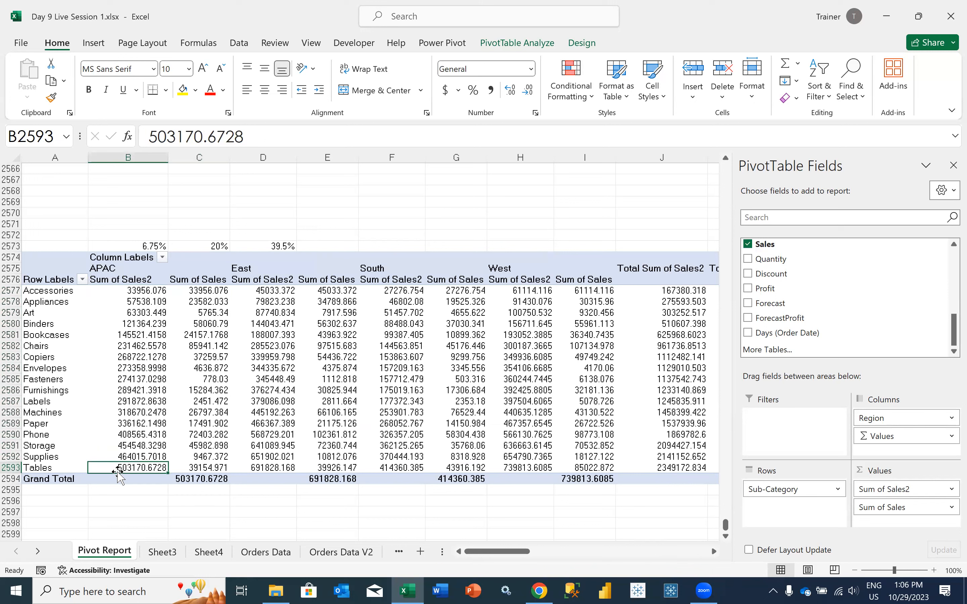
{"action": "mouse_move", "coordinate": [141, 292]}
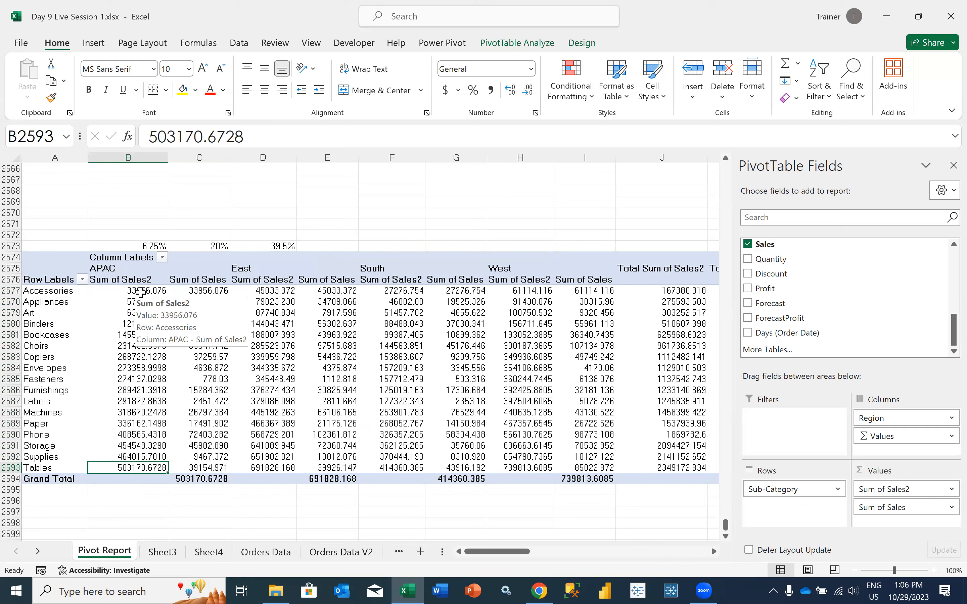
{"action": "left_click_drag", "start_coordinate": [141, 292], "coordinate": [158, 446]}
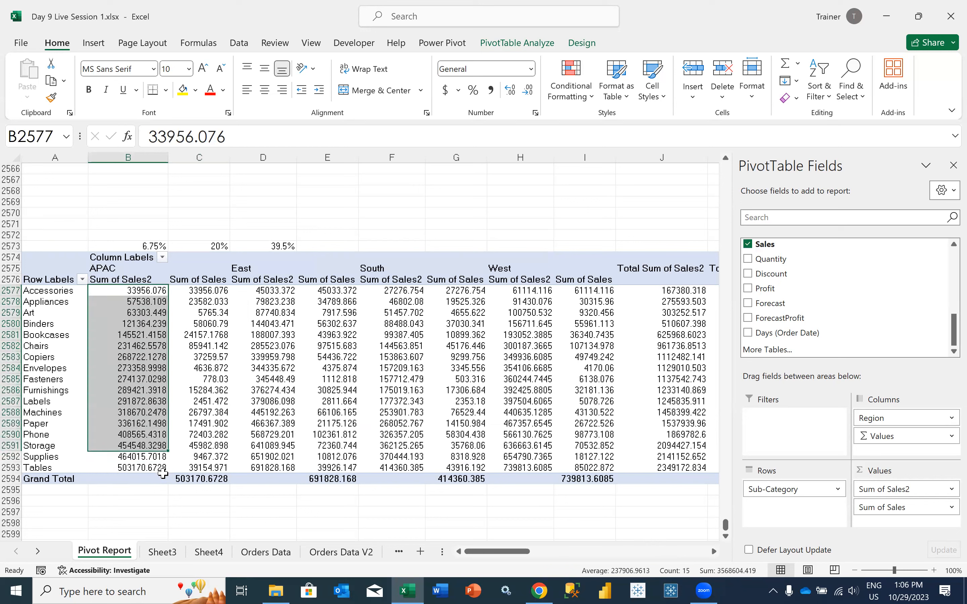
Compare the APAC running total for Tables with the APAC Sum of Sales grand total
{"action": "mouse_move", "coordinate": [153, 468]}
{"action": "left_click", "coordinate": [480, 96]}
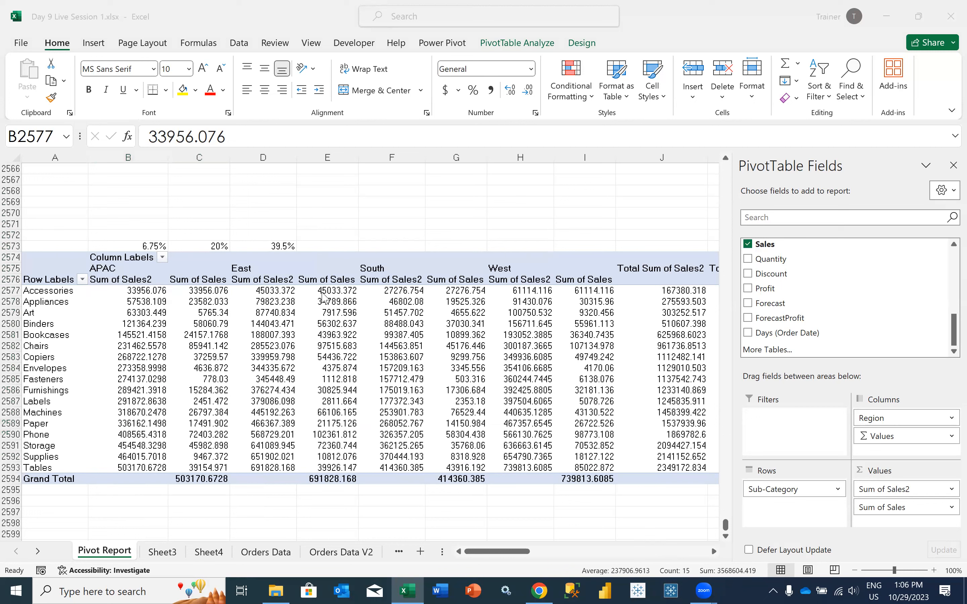
{"action": "left_click", "coordinate": [147, 338]}
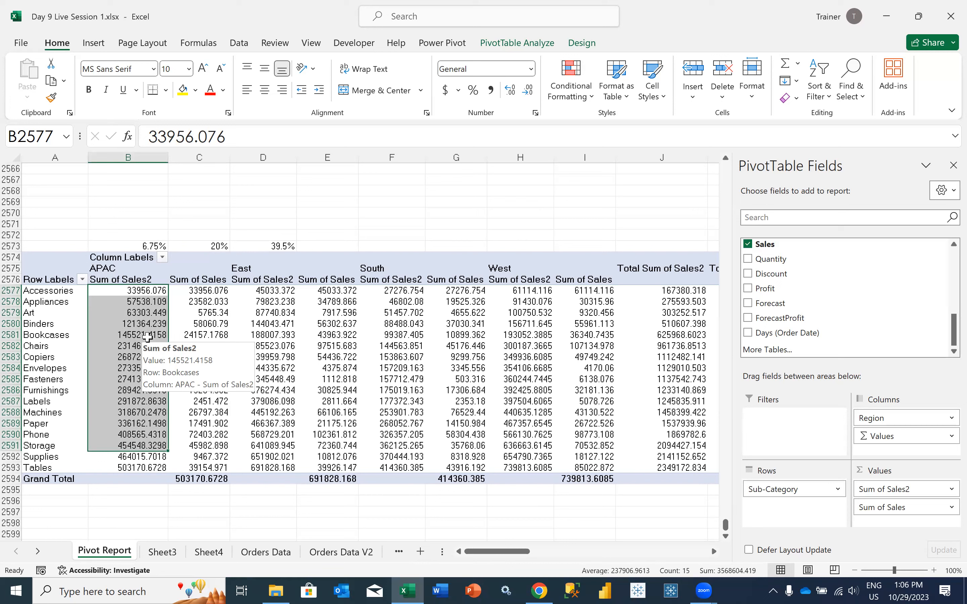
{"action": "left_click_drag", "start_coordinate": [125, 292], "coordinate": [127, 468]}
{"action": "left_click", "coordinate": [127, 468]}
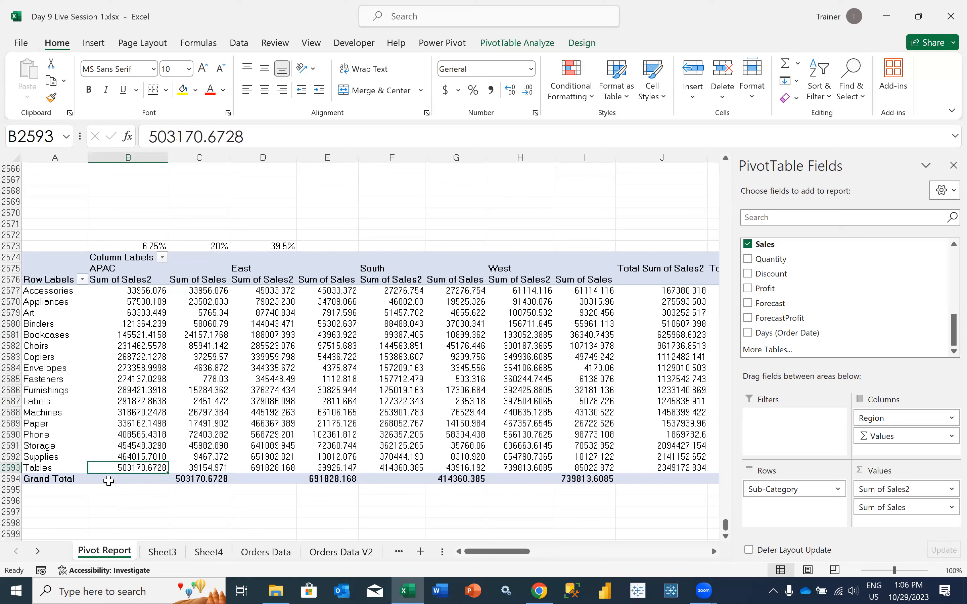
{"action": "mouse_move", "coordinate": [178, 482]}
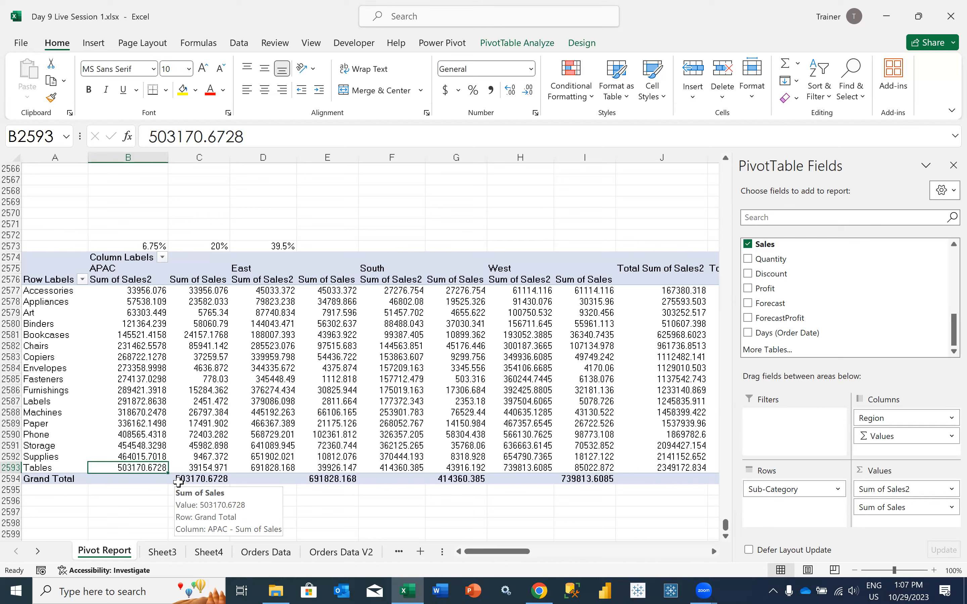
Show Sum of Sales2 as % Running Total In with base field Sub-Category
{"action": "left_click", "coordinate": [865, 489]}
{"action": "left_click", "coordinate": [865, 476]}
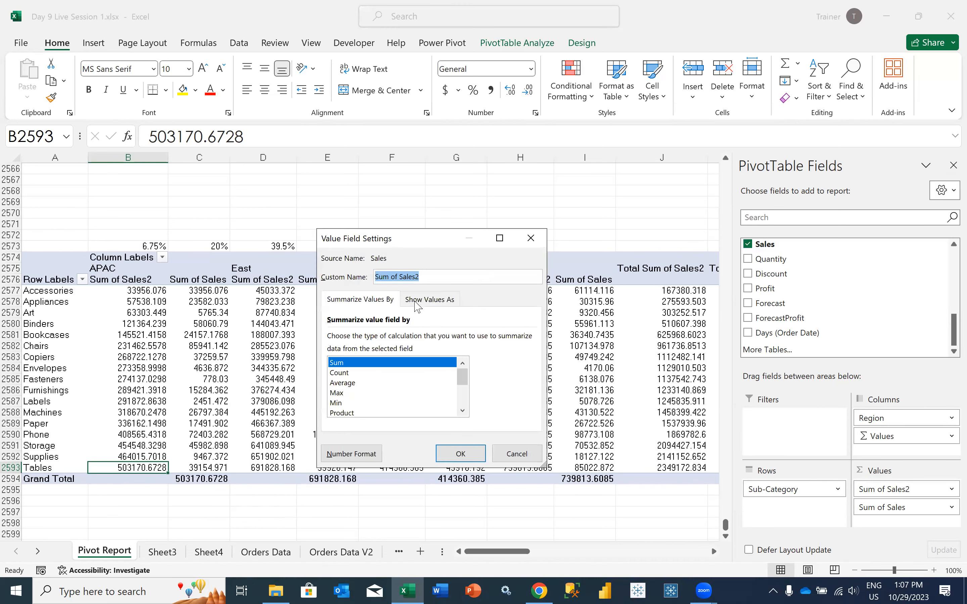
{"action": "left_click", "coordinate": [418, 302]}
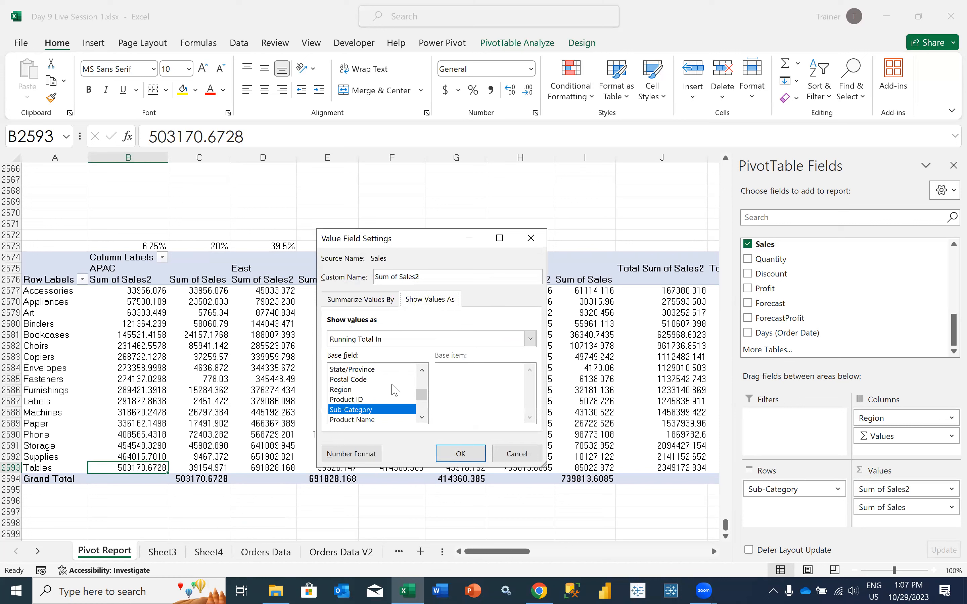
{"action": "left_click", "coordinate": [400, 344]}
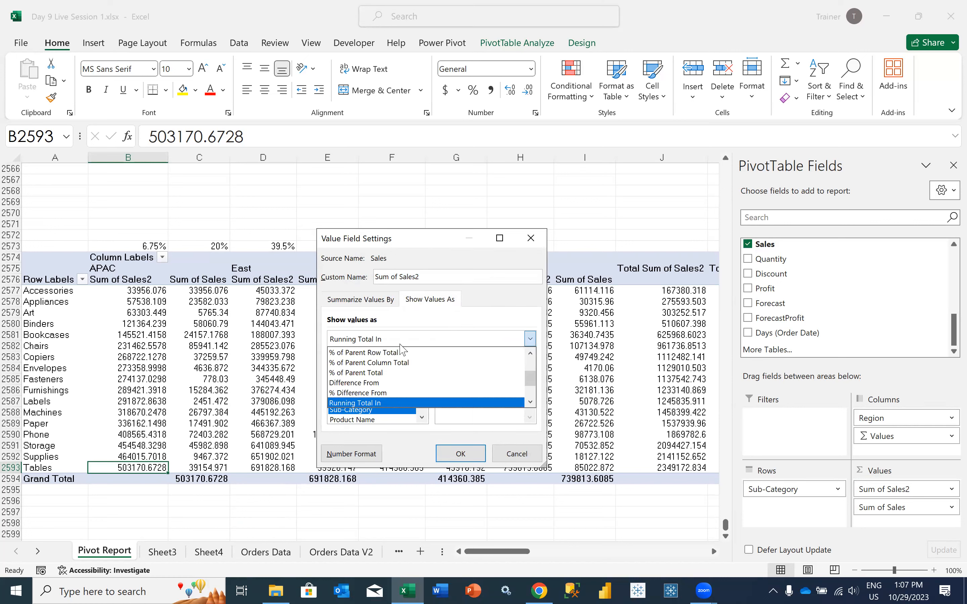
{"action": "left_click", "coordinate": [530, 402]}
{"action": "left_click", "coordinate": [530, 402]}
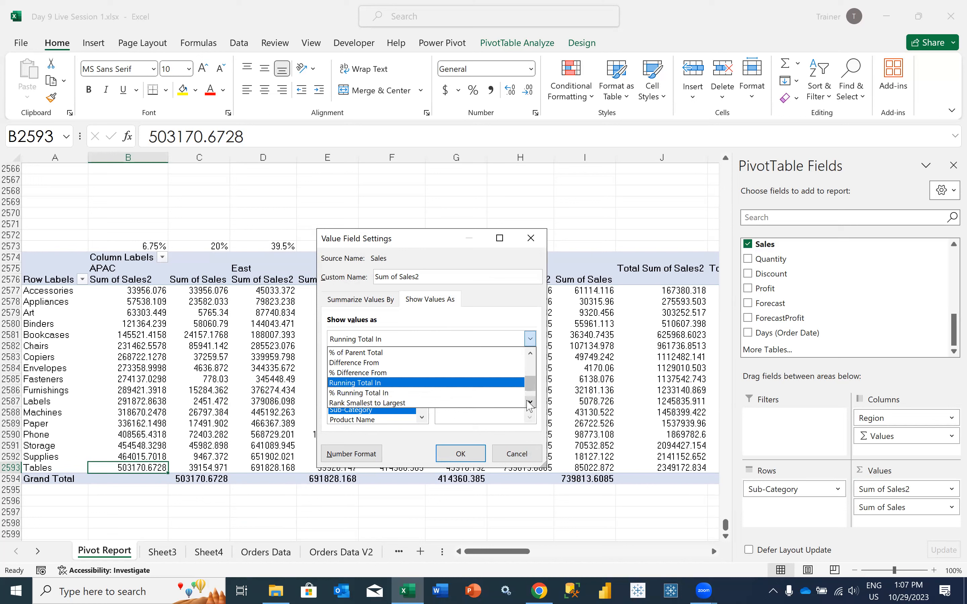
{"action": "left_click", "coordinate": [430, 398]}
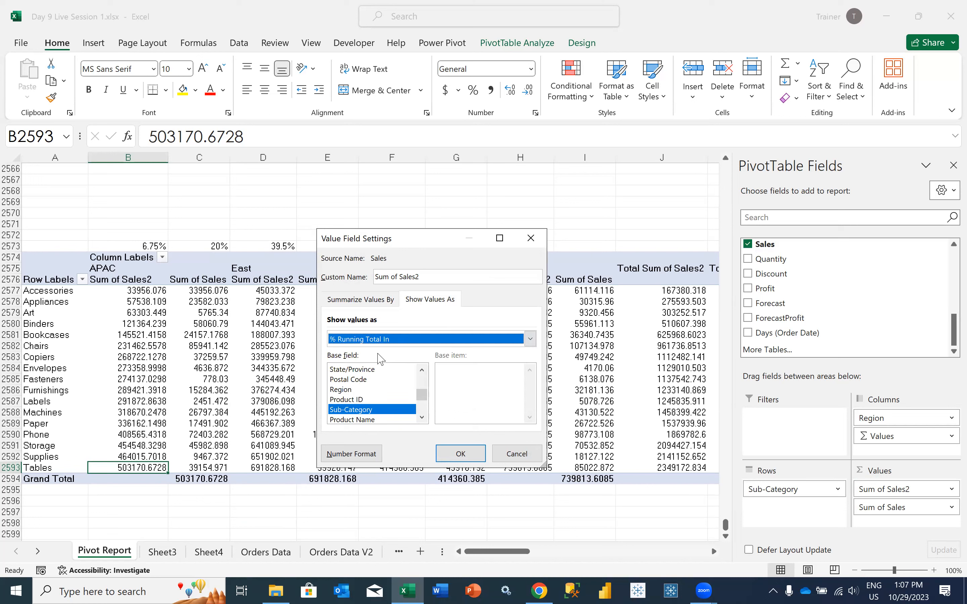
{"action": "left_click", "coordinate": [458, 456]}
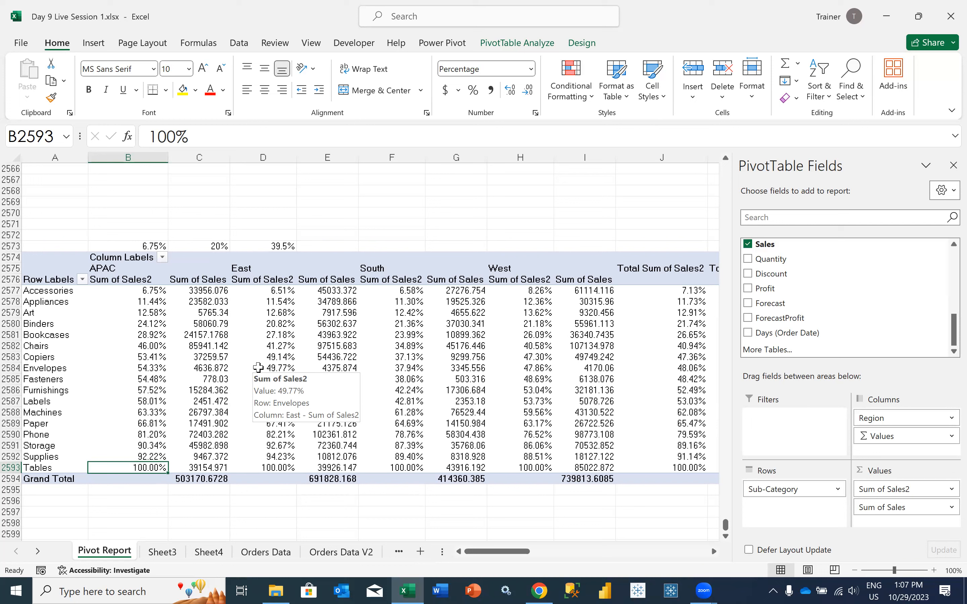
Copy the Sub-Category labels and their APAC Sum of Sales values to the empty cells starting at A2599
{"action": "left_click_drag", "start_coordinate": [124, 291], "coordinate": [124, 466]}
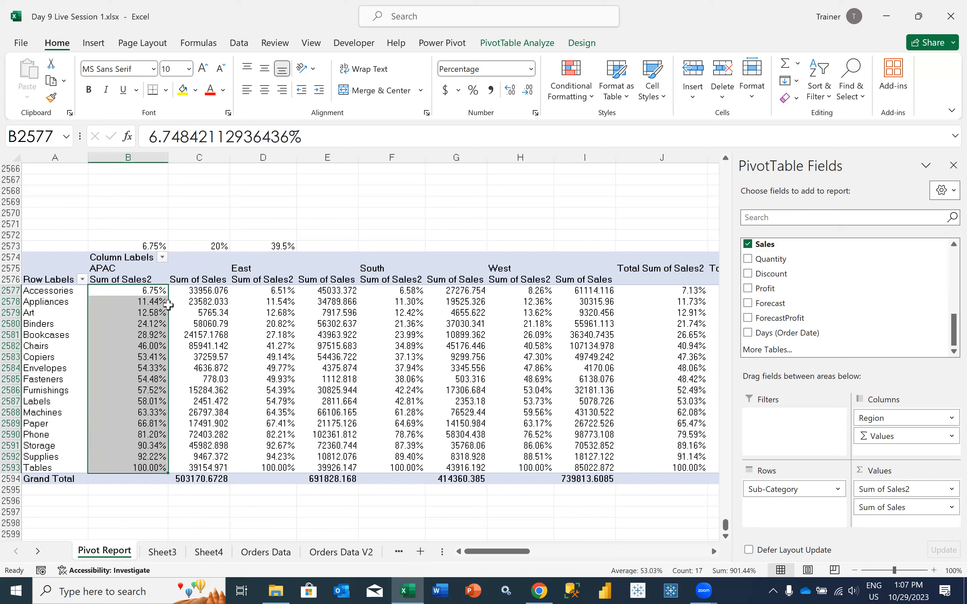
{"action": "left_click_drag", "start_coordinate": [61, 295], "coordinate": [76, 469]}
{"action": "left_click_drag", "start_coordinate": [204, 292], "coordinate": [205, 467]}
{"action": "key", "text": "ctrl+c"}
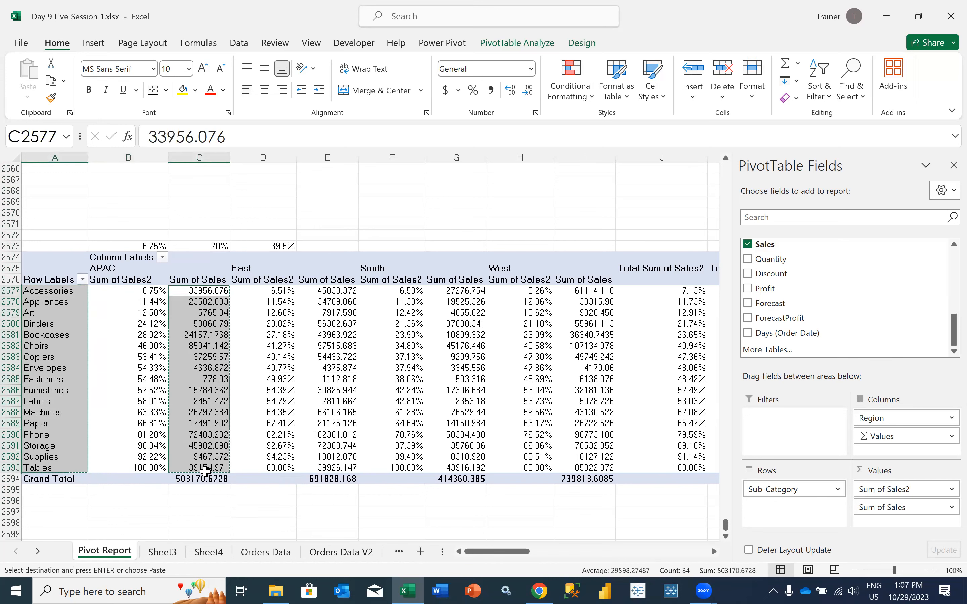
{"action": "scroll", "coordinate": [64, 428], "scroll_direction": "down", "scroll_amount": 1}
{"action": "scroll", "coordinate": [63, 427], "scroll_direction": "down", "scroll_amount": 2}
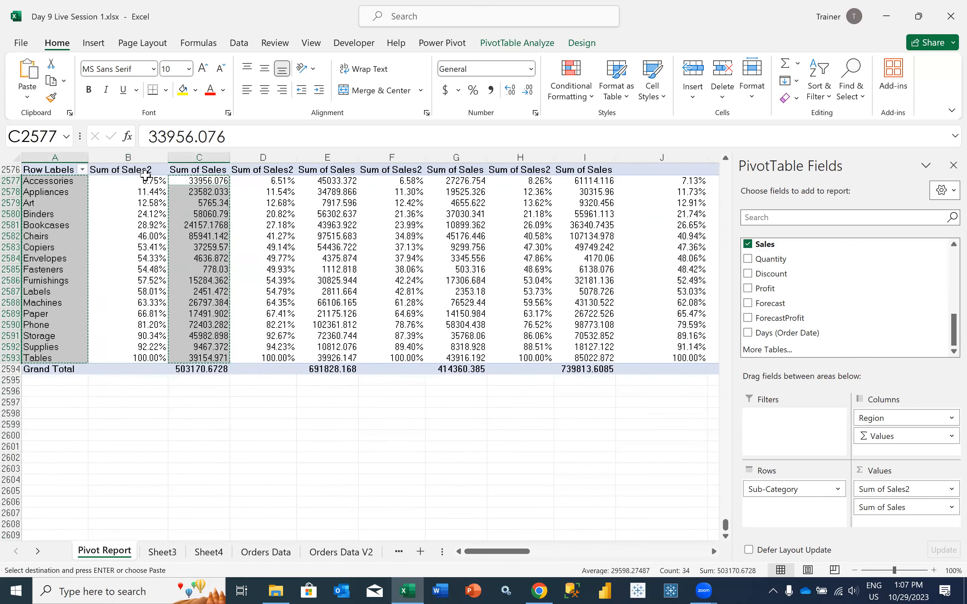
{"action": "left_click", "coordinate": [52, 421]}
{"action": "key", "text": "ctrl+v"}
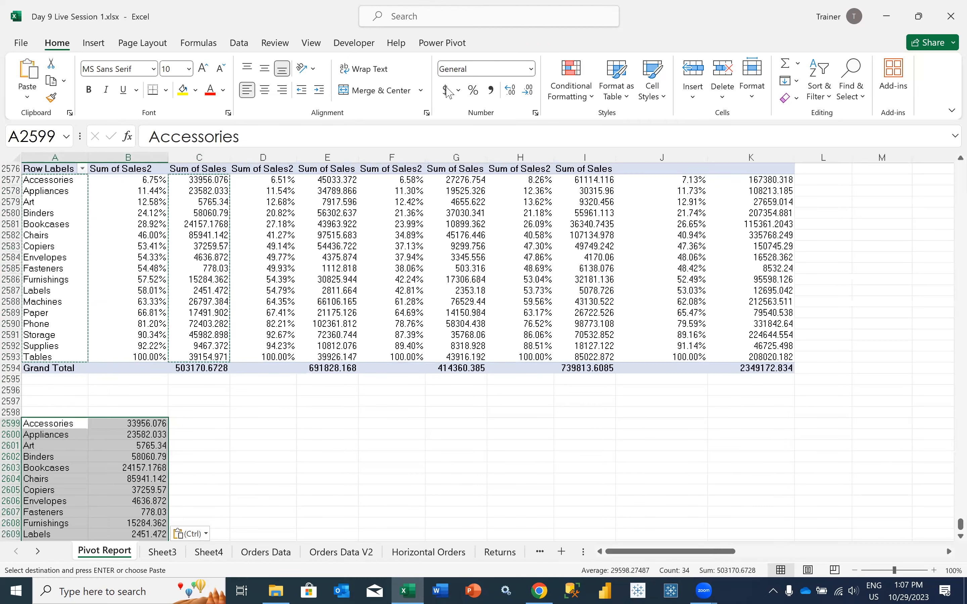
Insert a Pareto chart of the copied APAC sales and place it beside that data below the PivotTable
{"action": "left_click", "coordinate": [94, 42]}
{"action": "left_click", "coordinate": [436, 81]}
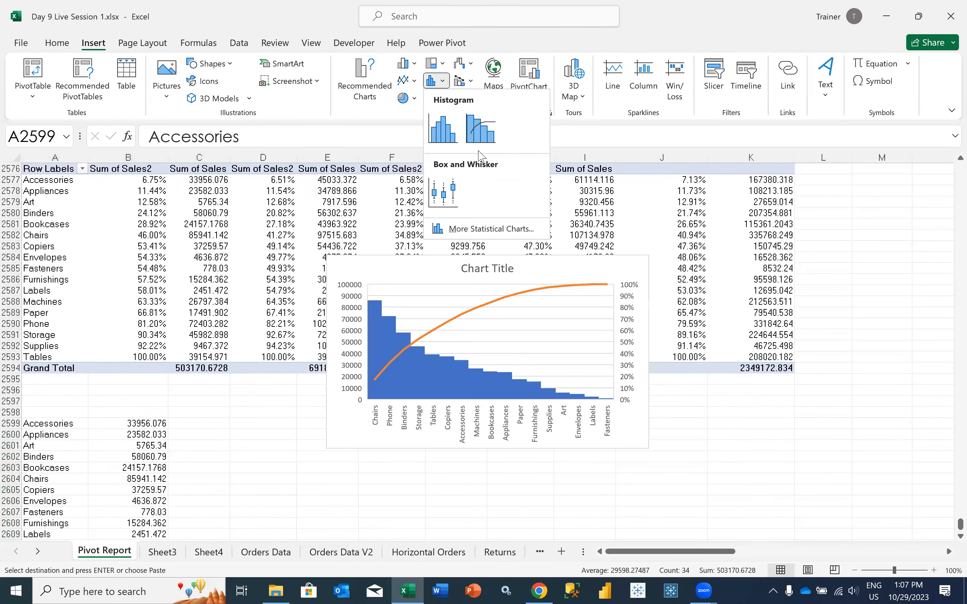
{"action": "left_click", "coordinate": [480, 140]}
{"action": "left_click_drag", "start_coordinate": [413, 267], "coordinate": [358, 423]}
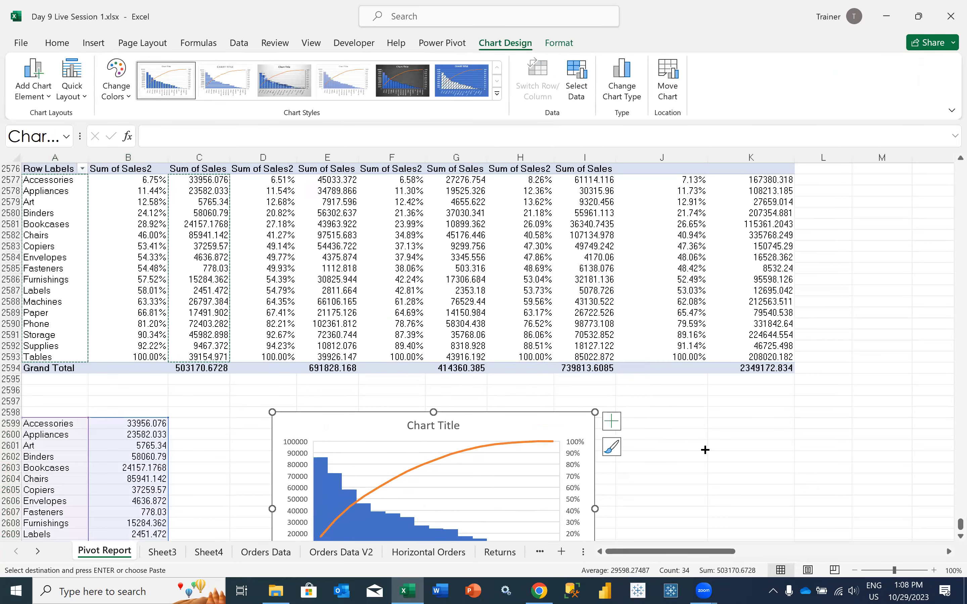
{"action": "left_click", "coordinate": [644, 446]}
{"action": "scroll", "coordinate": [325, 438], "scroll_direction": "down", "scroll_amount": 4}
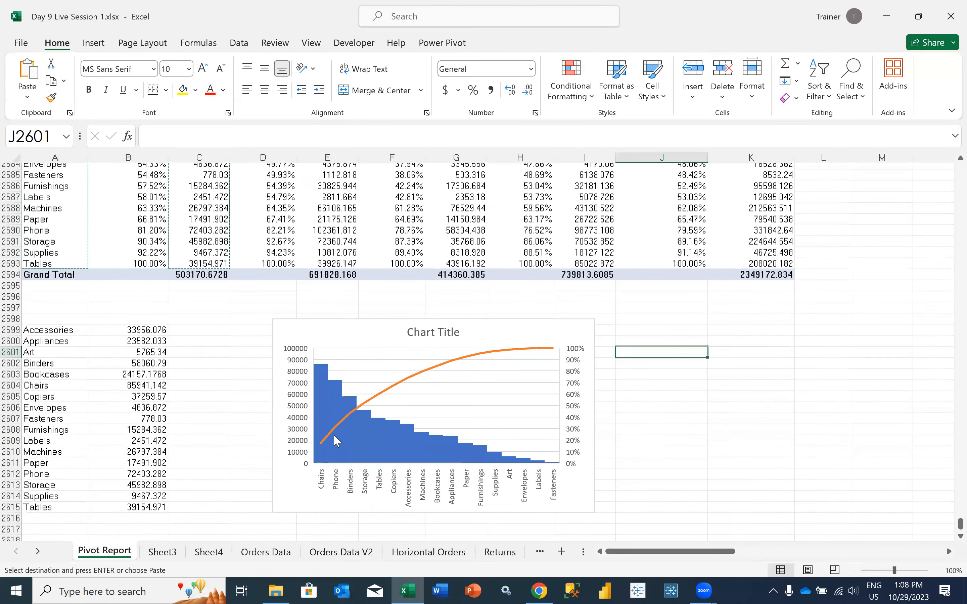
{"action": "scroll", "coordinate": [359, 359], "scroll_direction": "down", "scroll_amount": 1}
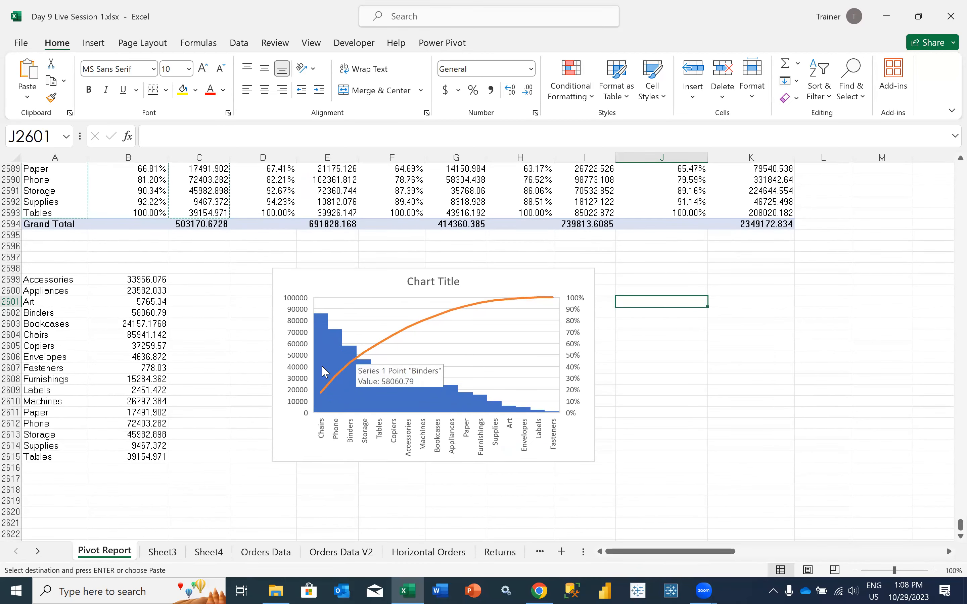
Sort the PivotTable's Region columns in descending order by Sum of Sales2
{"action": "scroll", "coordinate": [184, 367], "scroll_direction": "up", "scroll_amount": 6}
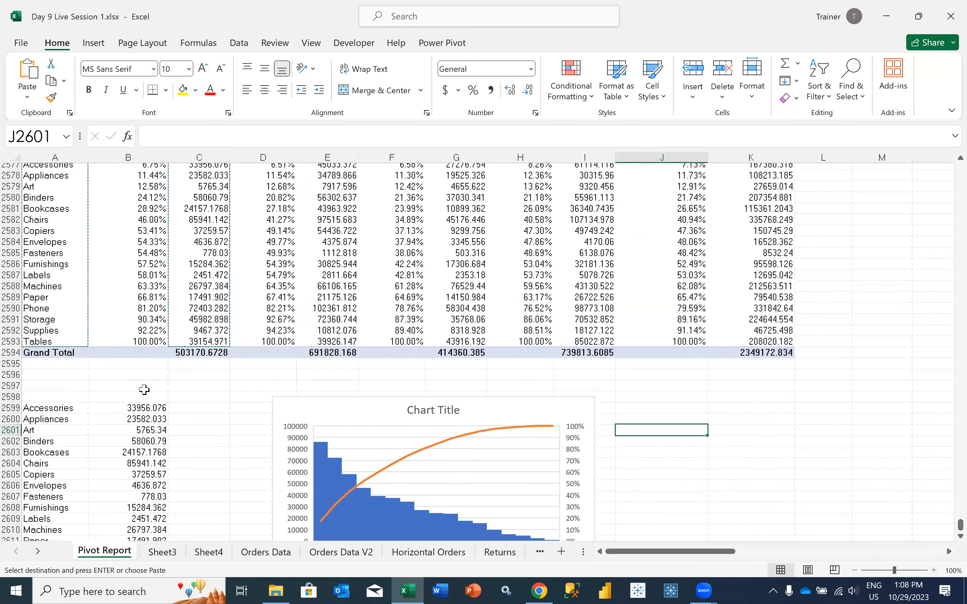
{"action": "scroll", "coordinate": [118, 375], "scroll_direction": "up", "scroll_amount": 2}
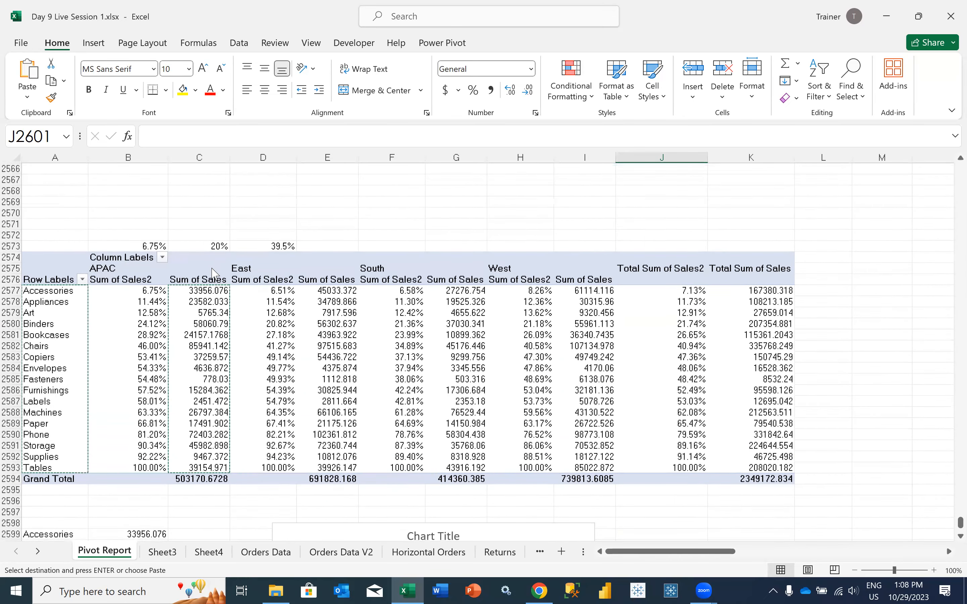
{"action": "left_click", "coordinate": [131, 448]}
{"action": "left_click", "coordinate": [128, 357]}
{"action": "left_click", "coordinate": [162, 257]}
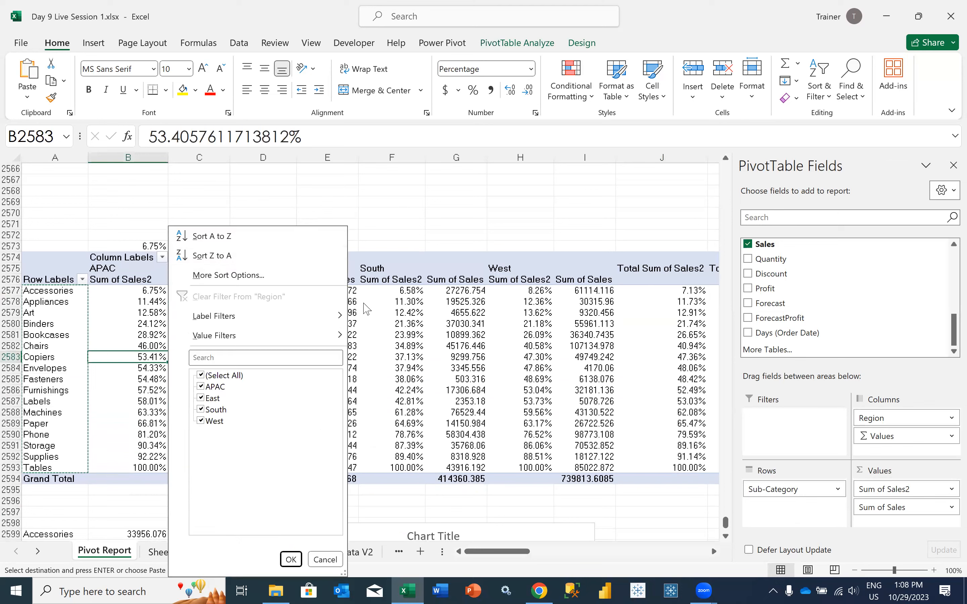
{"action": "left_click", "coordinate": [226, 275]}
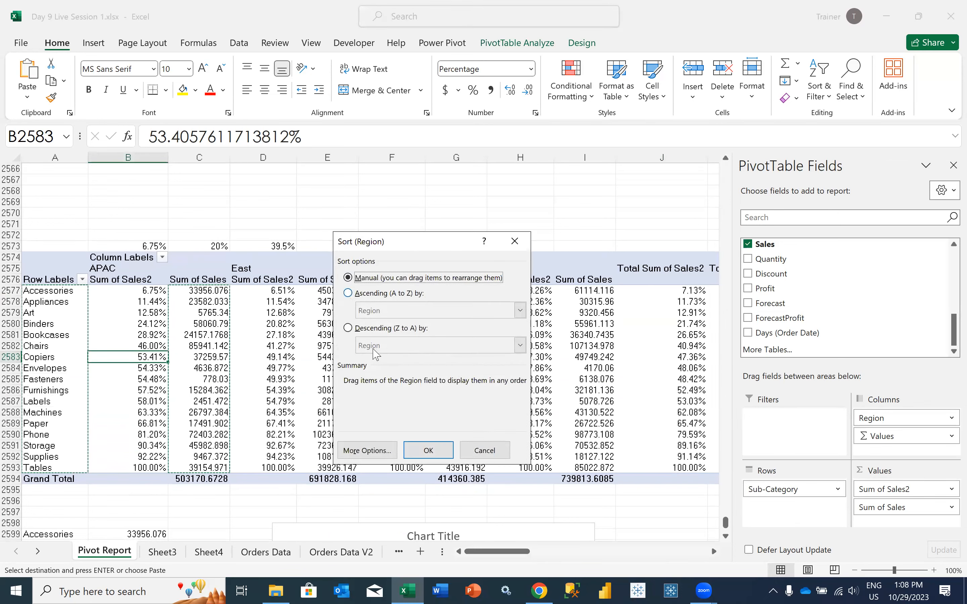
{"action": "left_click", "coordinate": [347, 328]}
{"action": "left_click", "coordinate": [375, 345]}
{"action": "left_click", "coordinate": [376, 358]}
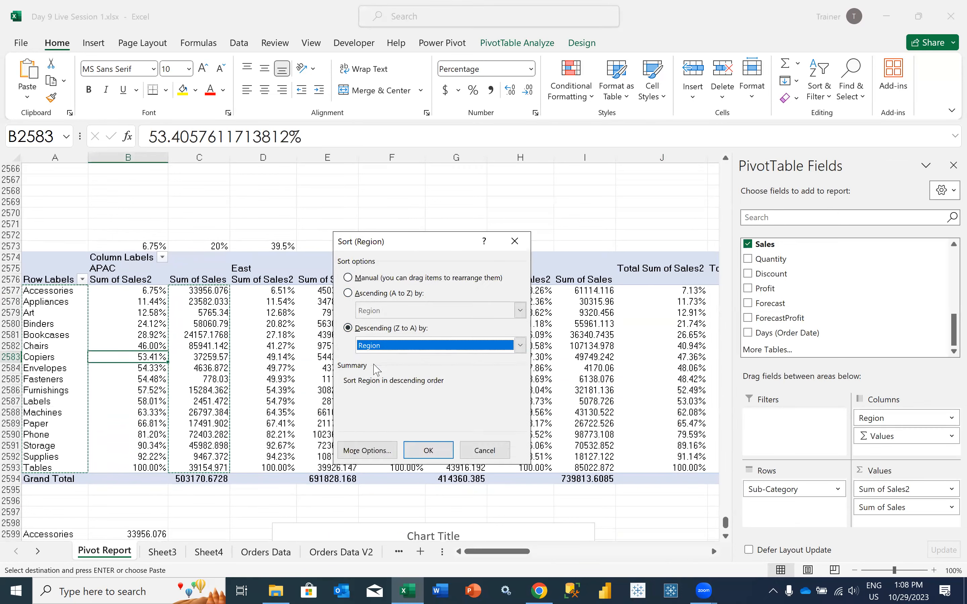
{"action": "left_click", "coordinate": [376, 345]}
{"action": "left_click", "coordinate": [375, 369]}
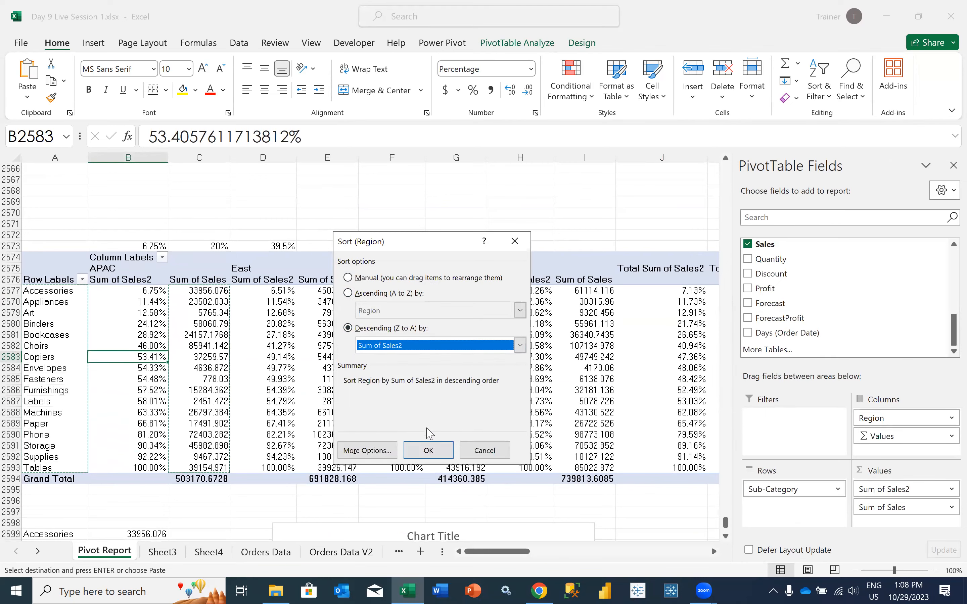
{"action": "left_click", "coordinate": [433, 449]}
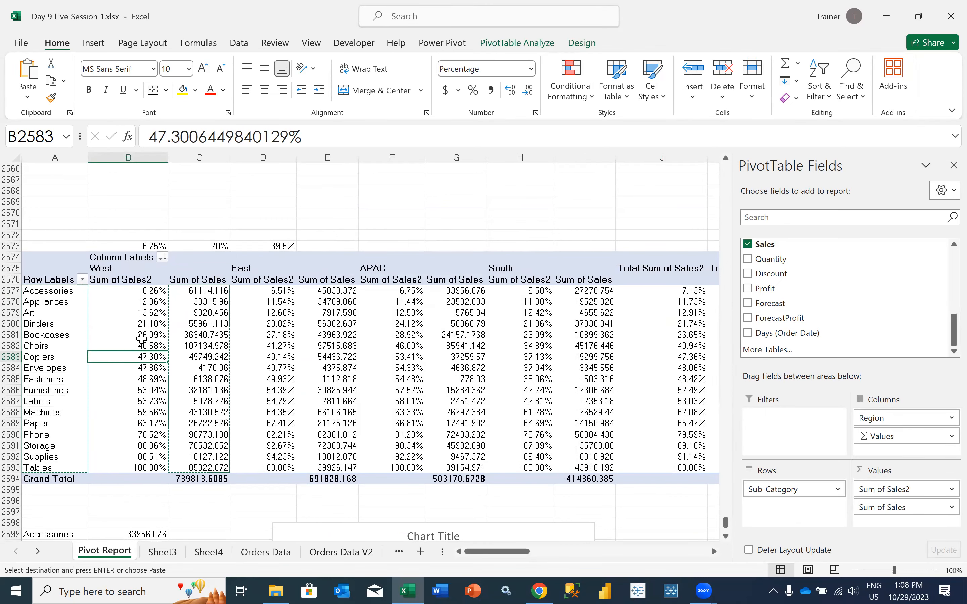
Examine the West cumulative sales percentages from Accessories down to Chairs
{"action": "left_click_drag", "start_coordinate": [139, 290], "coordinate": [118, 329]}
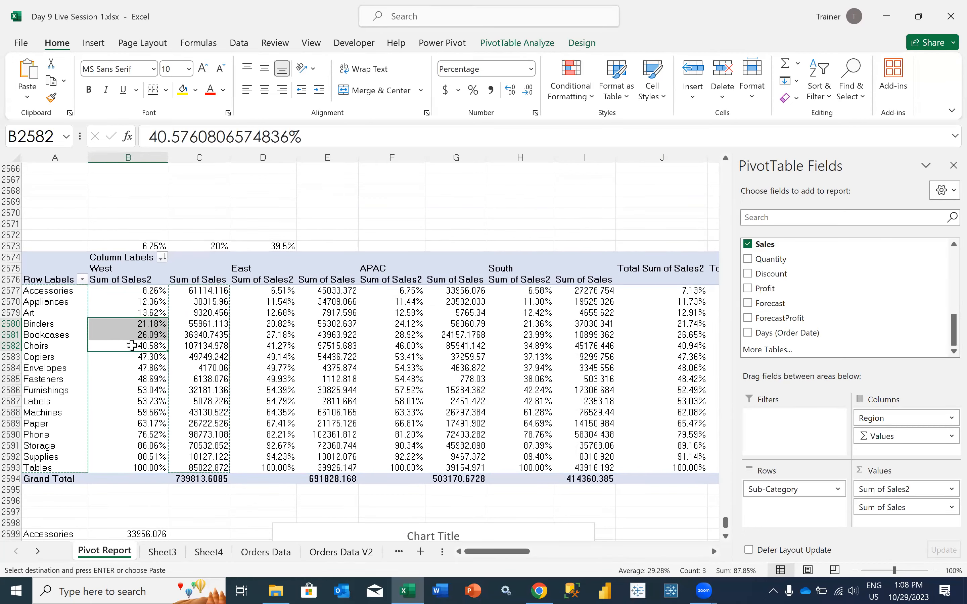
{"action": "scroll", "coordinate": [319, 477], "scroll_direction": "down", "scroll_amount": 1}
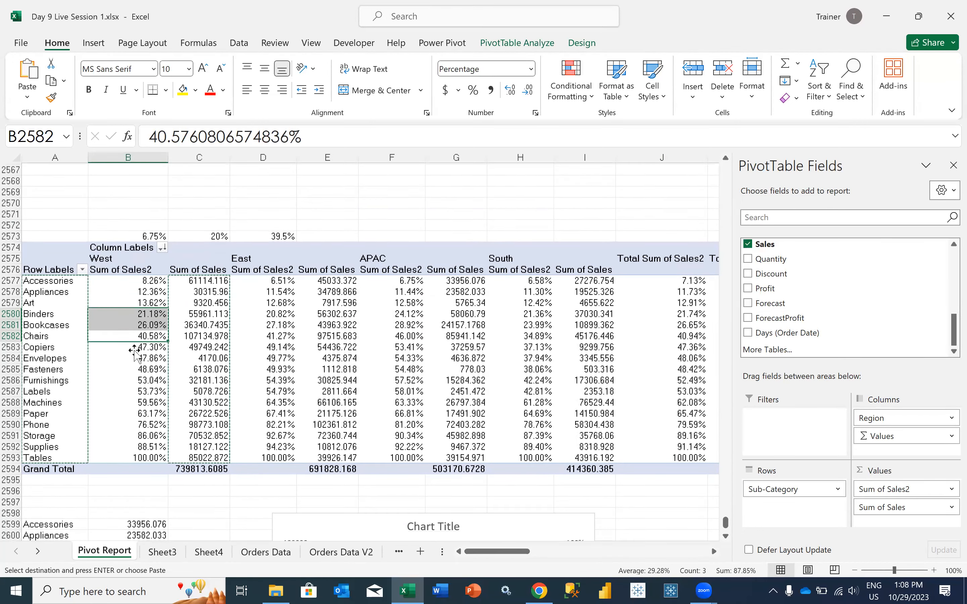
{"action": "scroll", "coordinate": [320, 478], "scroll_direction": "down", "scroll_amount": 1}
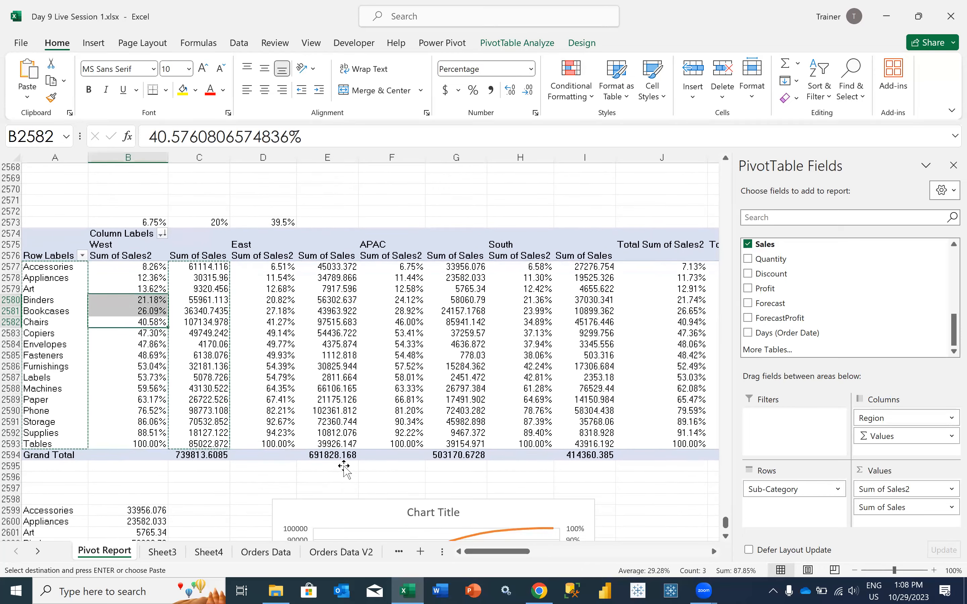
{"action": "scroll", "coordinate": [323, 373], "scroll_direction": "down", "scroll_amount": 2}
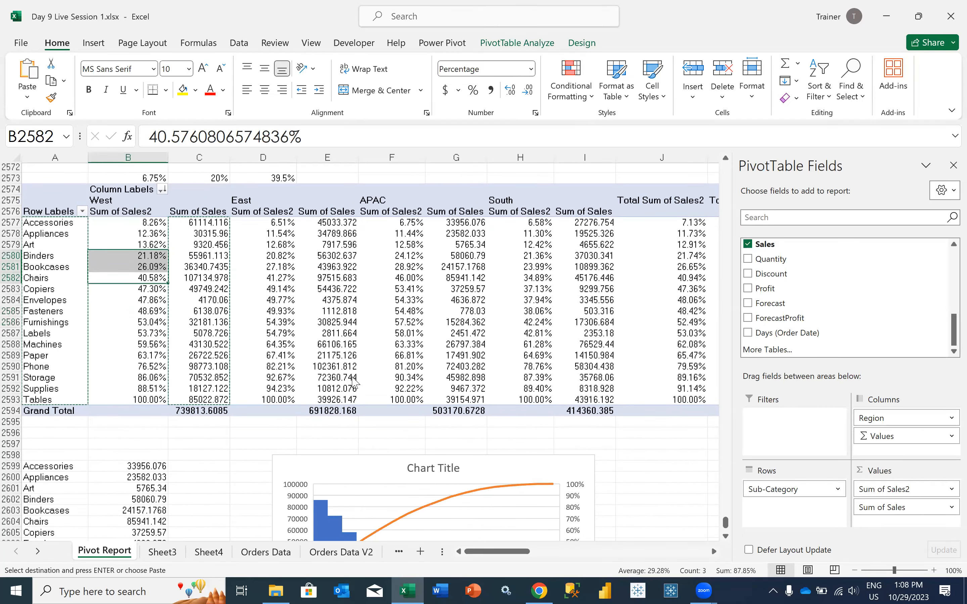
Delete the Pareto chart and clear the copied sales data in rows 2599 to 2615
{"action": "left_click_drag", "start_coordinate": [351, 459], "coordinate": [352, 224]}
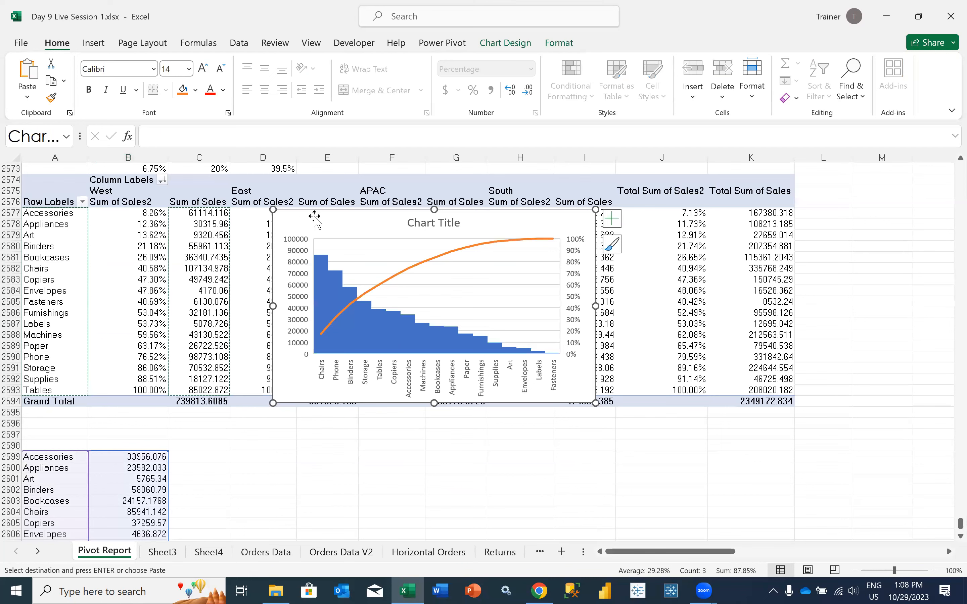
{"action": "key", "text": "Delete"}
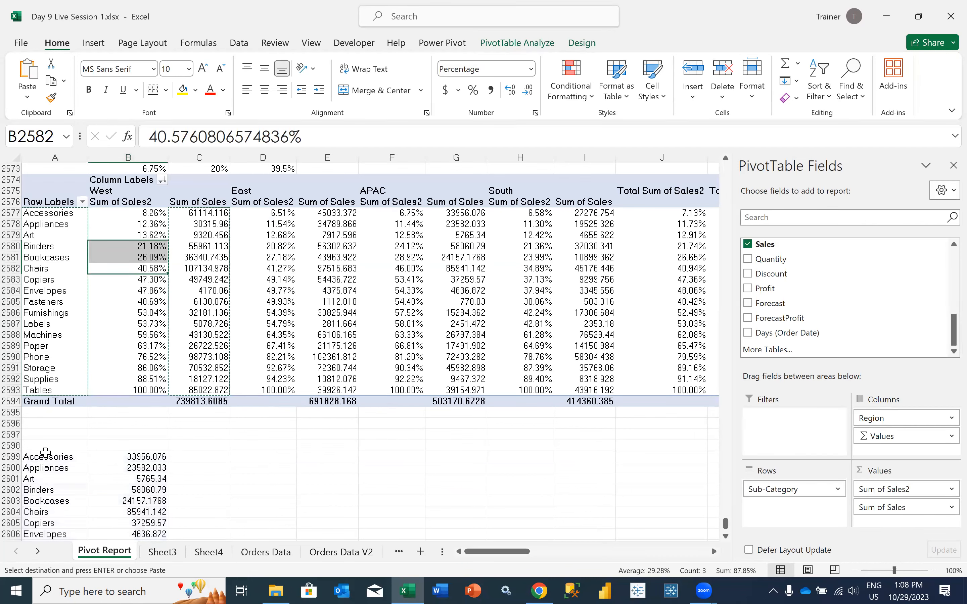
{"action": "left_click", "coordinate": [128, 445]}
{"action": "left_click_drag", "start_coordinate": [11, 456], "coordinate": [123, 402]}
{"action": "key", "text": "shift+Down"}
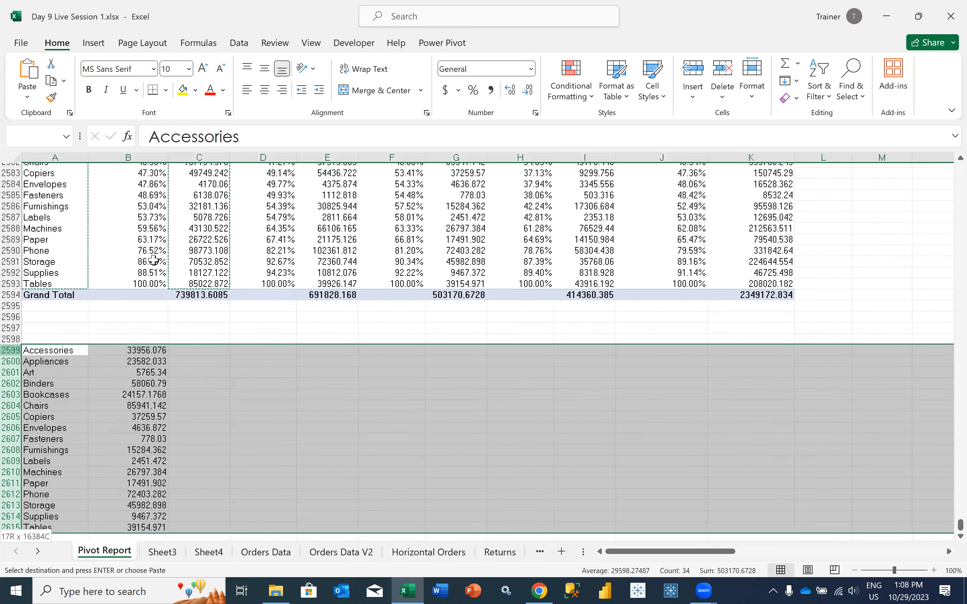
{"action": "scroll", "coordinate": [153, 250], "scroll_direction": "down", "scroll_amount": 1}
{"action": "key", "text": "Escape"}
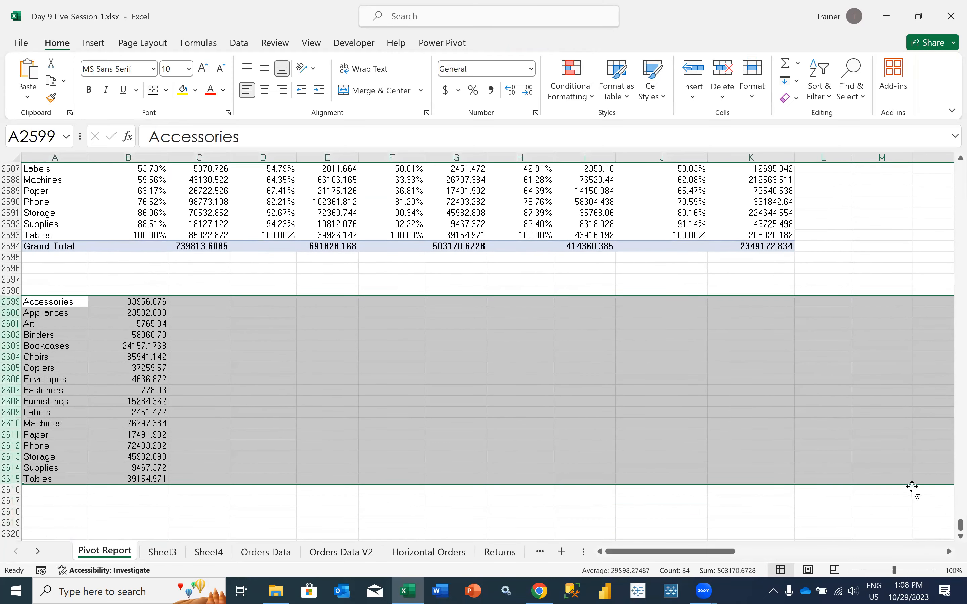
{"action": "key", "text": "Delete"}
Show the Sum of Sales2 values as Rank Smallest to Largest with Sub-Category as the base field
{"action": "left_click", "coordinate": [128, 224]}
{"action": "left_click", "coordinate": [910, 490]}
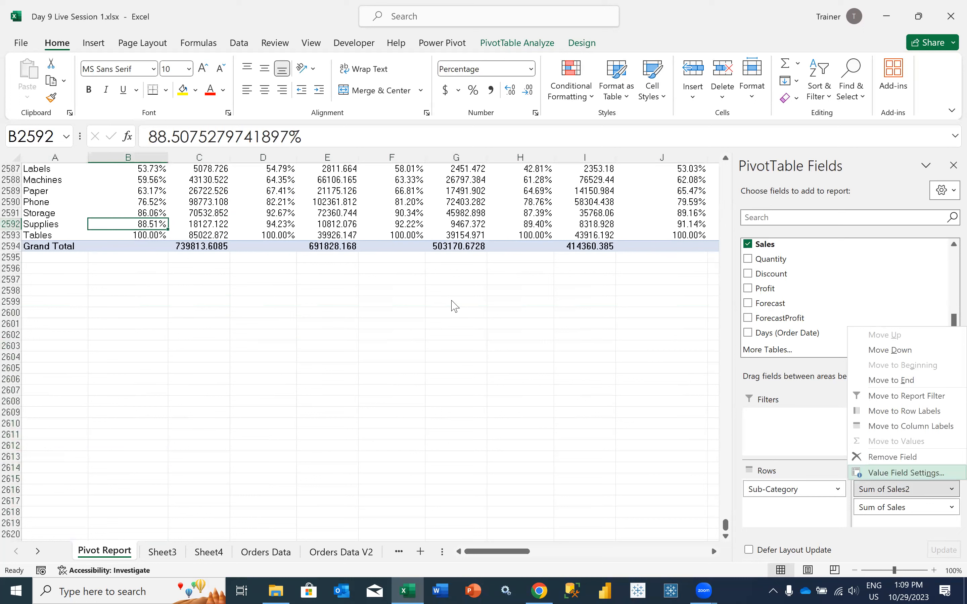
{"action": "key", "text": "Return"}
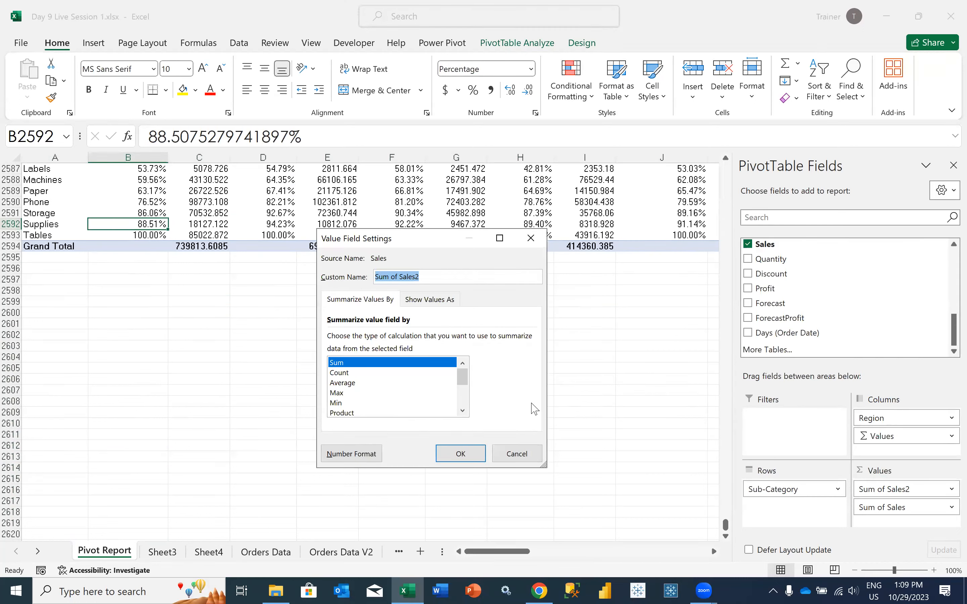
{"action": "left_click", "coordinate": [430, 300]}
{"action": "left_click", "coordinate": [530, 339]}
{"action": "double_click", "coordinate": [530, 399]}
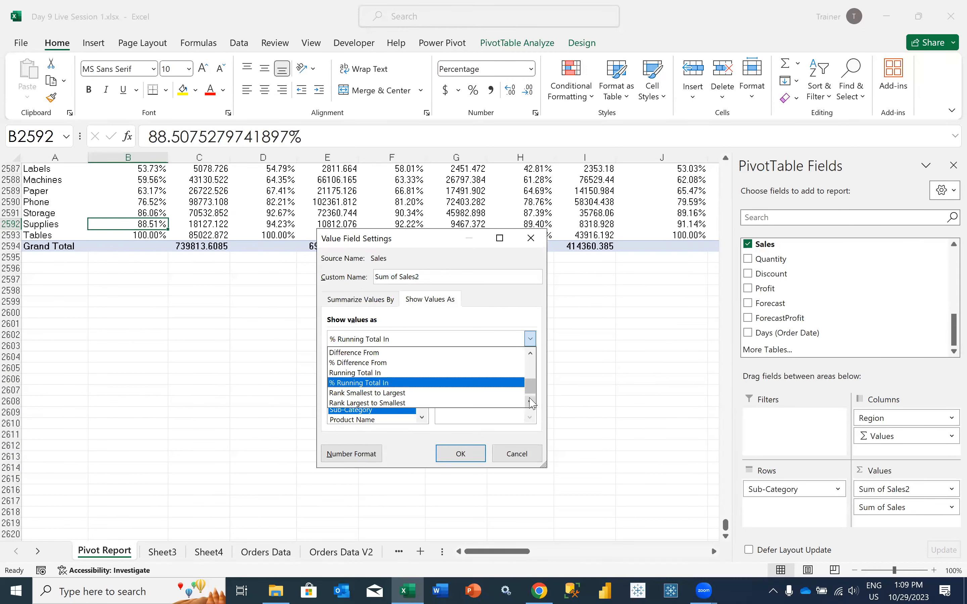
{"action": "left_click", "coordinate": [530, 399]}
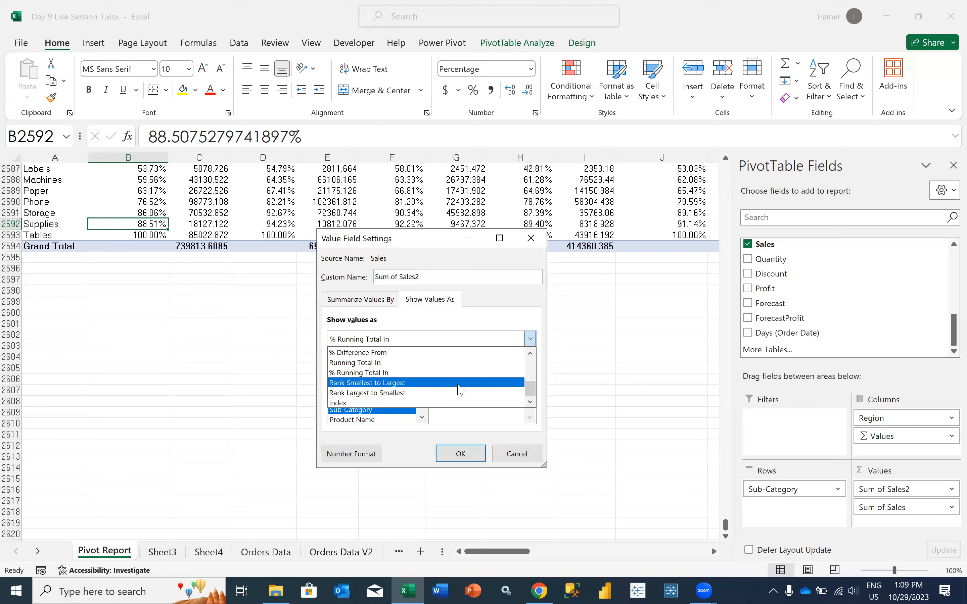
{"action": "left_click", "coordinate": [393, 382]}
{"action": "left_click", "coordinate": [461, 454]}
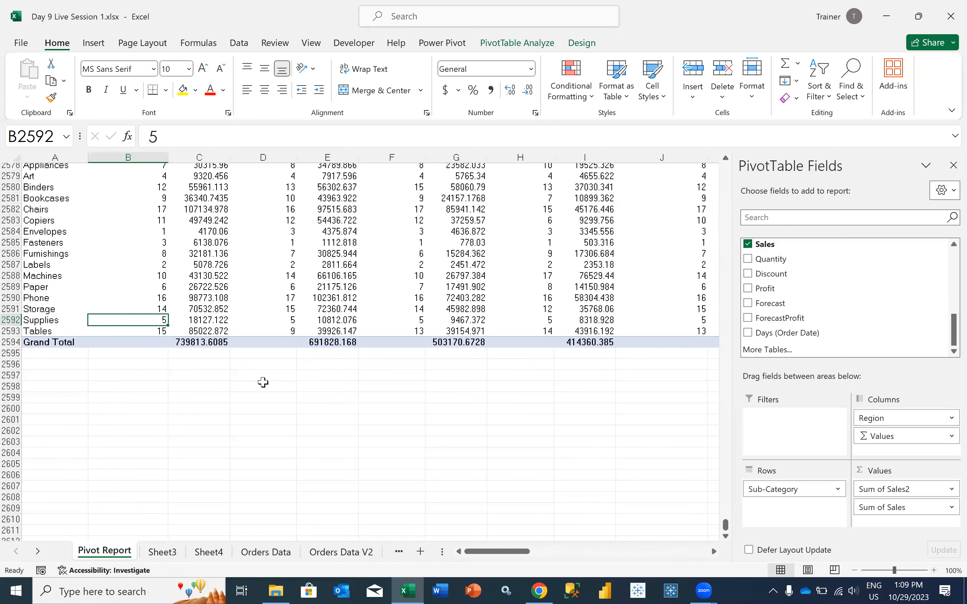
Examine the West sub-category ranks against their sales, comparing Chairs, Copiers, Appliances and Envelopes
{"action": "scroll", "coordinate": [263, 382], "scroll_direction": "up", "scroll_amount": 4}
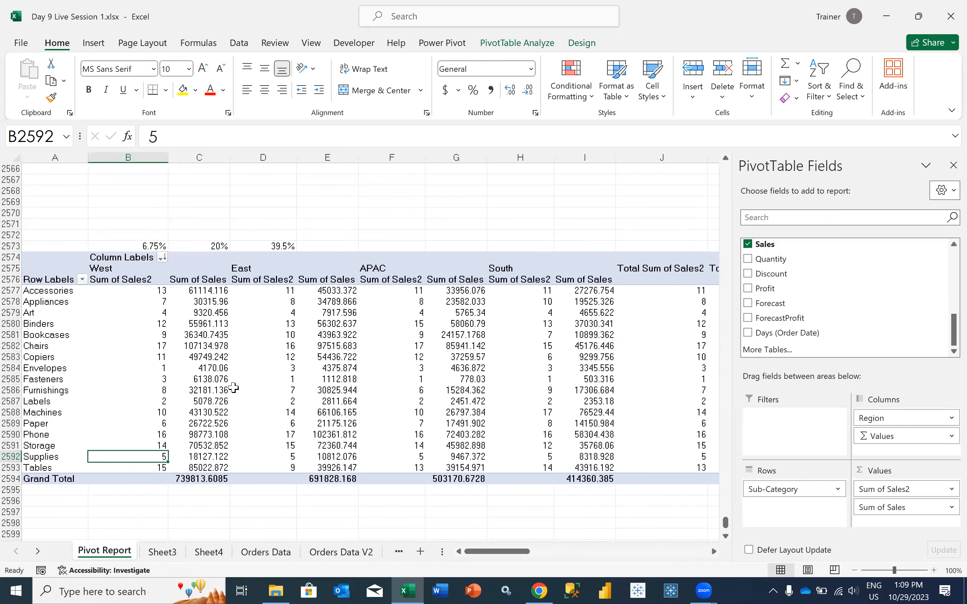
{"action": "left_click", "coordinate": [146, 346]}
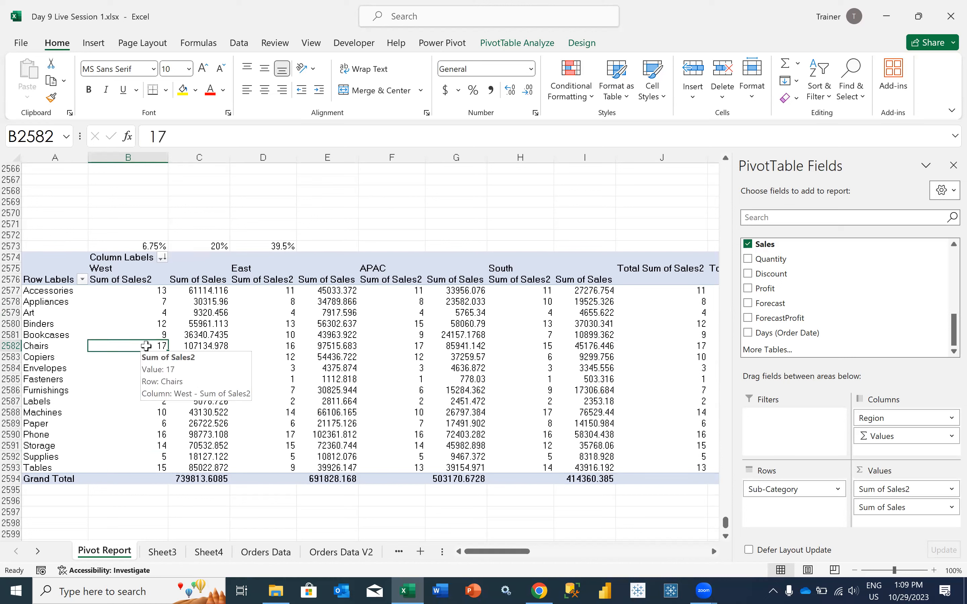
{"action": "left_click", "coordinate": [150, 465]}
{"action": "left_click", "coordinate": [143, 357]}
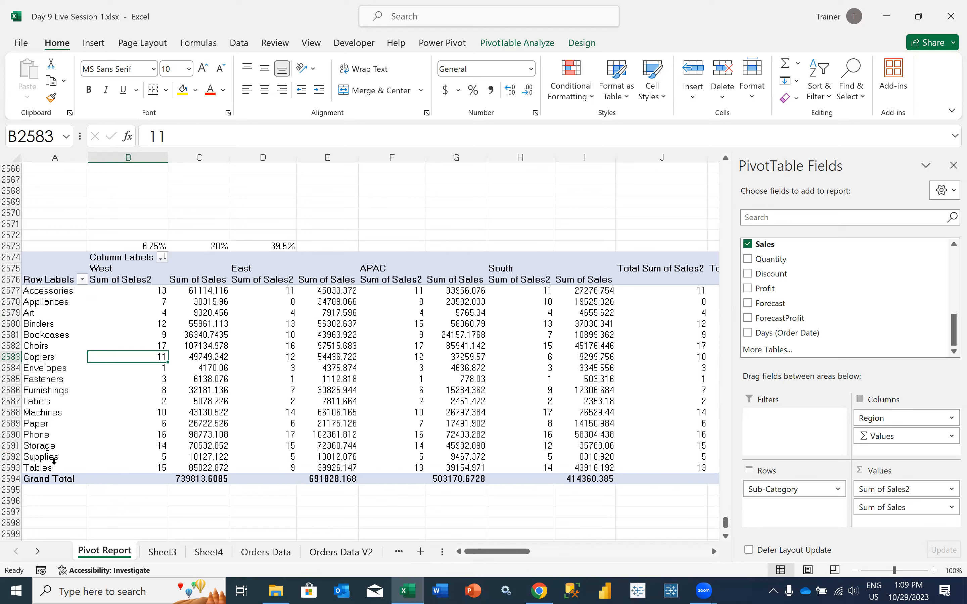
{"action": "left_click", "coordinate": [77, 271]}
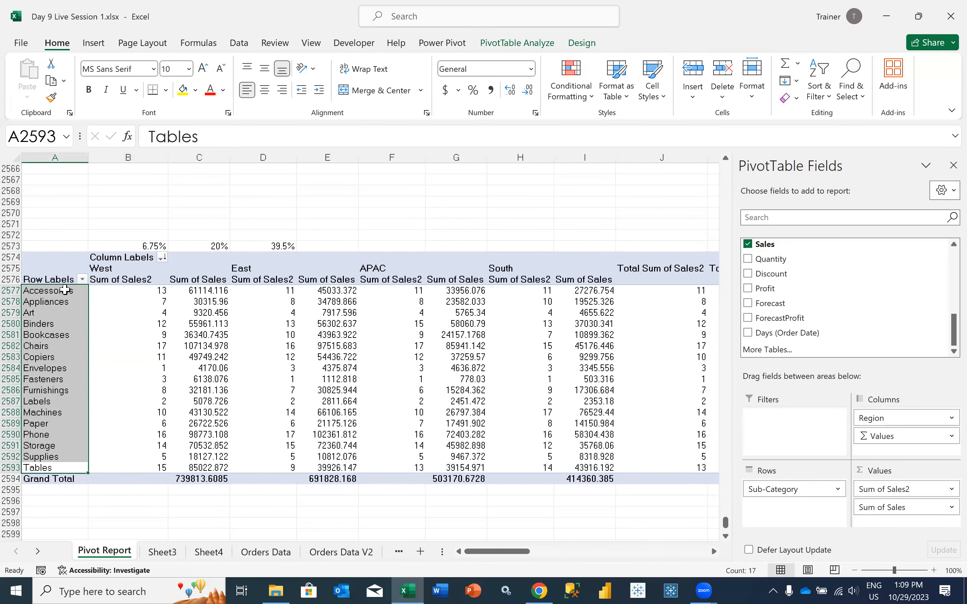
{"action": "left_click", "coordinate": [160, 302]}
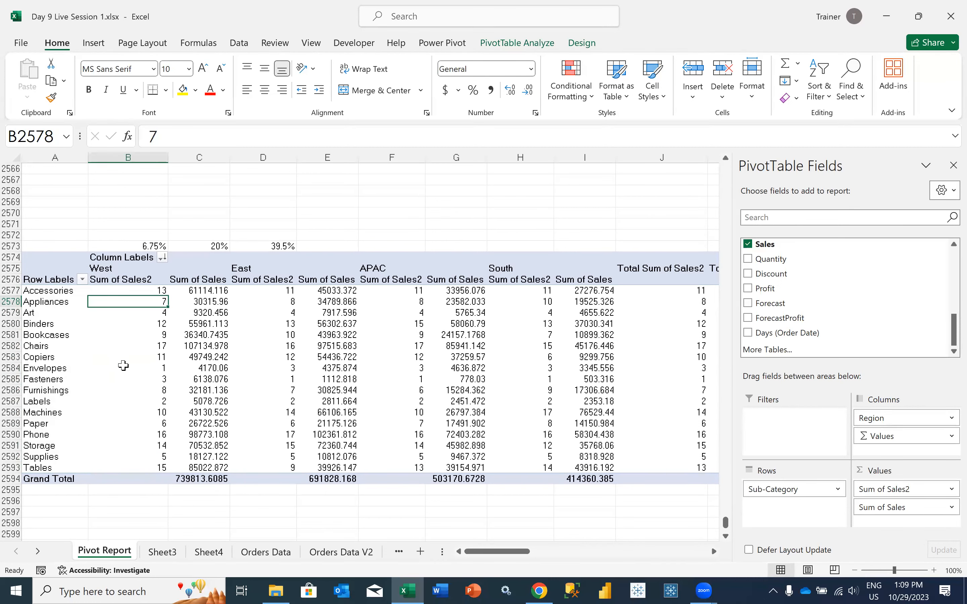
{"action": "mouse_move", "coordinate": [127, 385]}
{"action": "mouse_move", "coordinate": [168, 455]}
{"action": "mouse_move", "coordinate": [191, 369]}
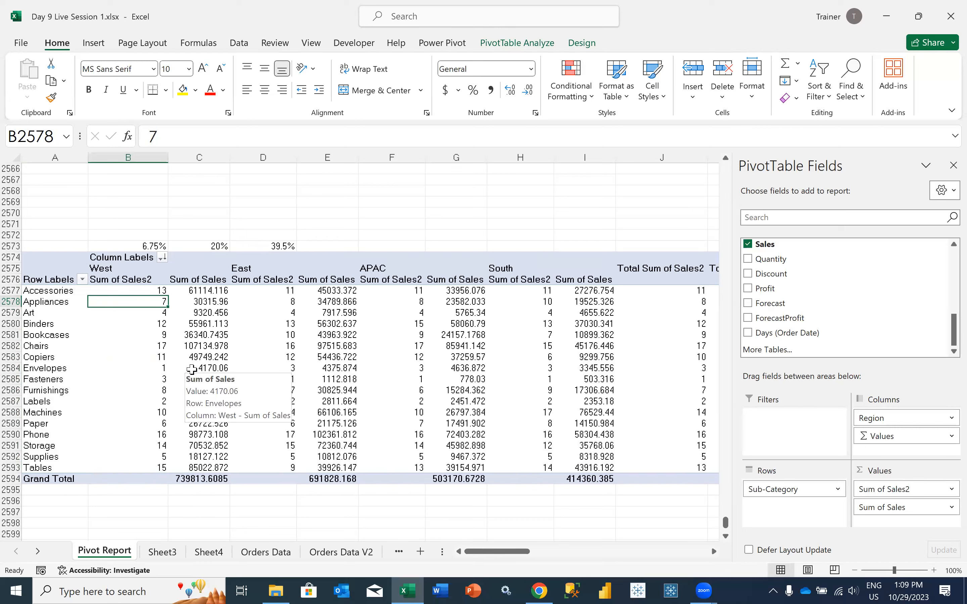
{"action": "left_click", "coordinate": [186, 367]}
{"action": "left_click", "coordinate": [156, 370]}
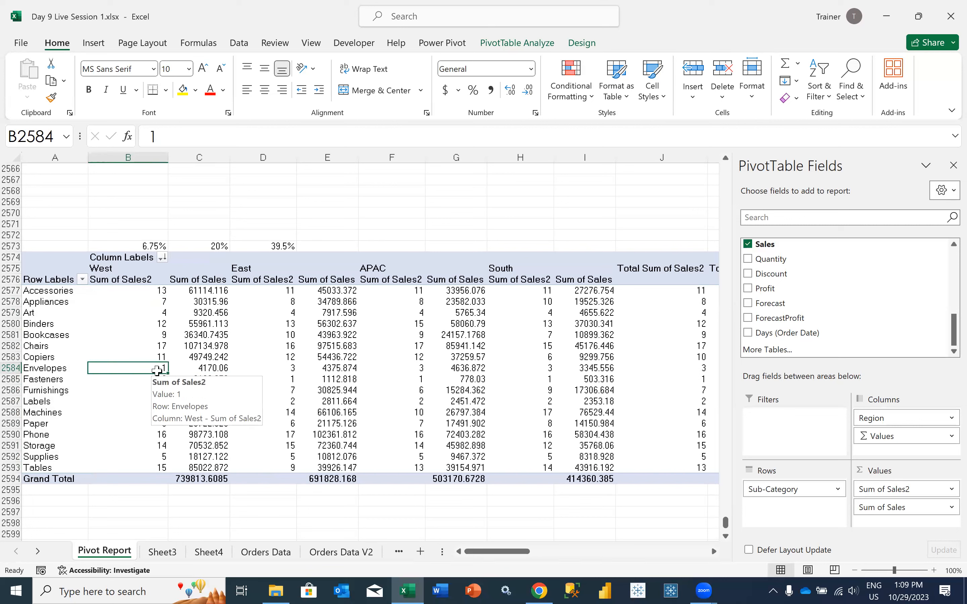
Change the Sum of Sales2 calculation to Rank Largest to Smallest by Sub-Category and check the West rank of Chairs
{"action": "left_click", "coordinate": [931, 490]}
{"action": "left_click", "coordinate": [885, 472]}
{"action": "left_click", "coordinate": [433, 300]}
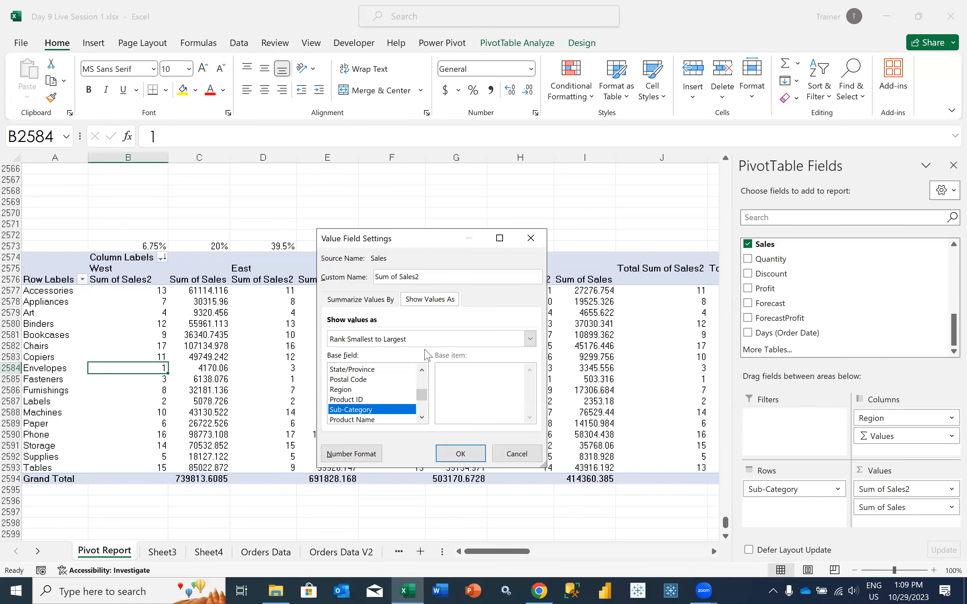
{"action": "left_click", "coordinate": [426, 340]}
{"action": "left_click", "coordinate": [530, 402]}
{"action": "left_click", "coordinate": [530, 402]}
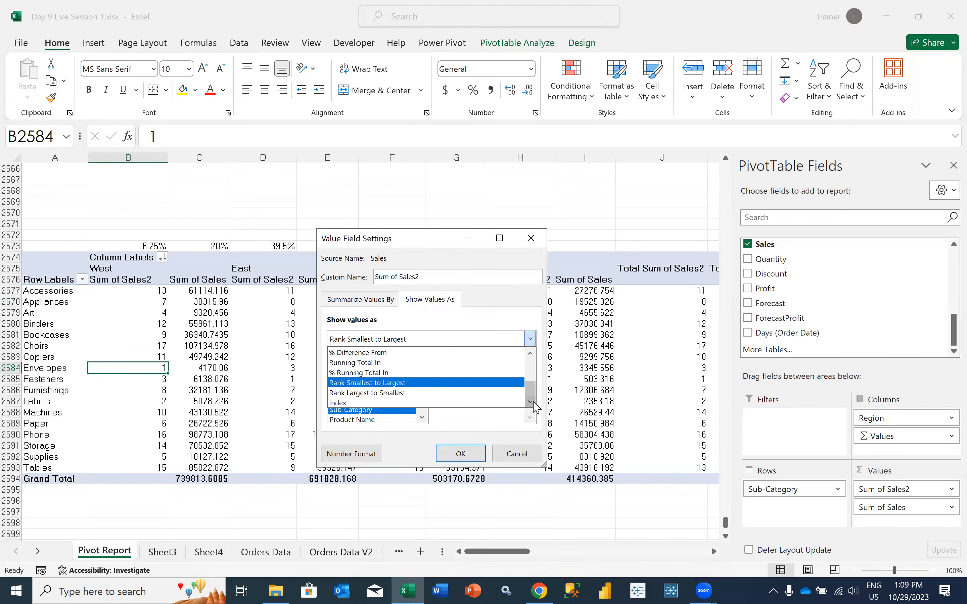
{"action": "left_click", "coordinate": [485, 394]}
{"action": "left_click", "coordinate": [460, 453]}
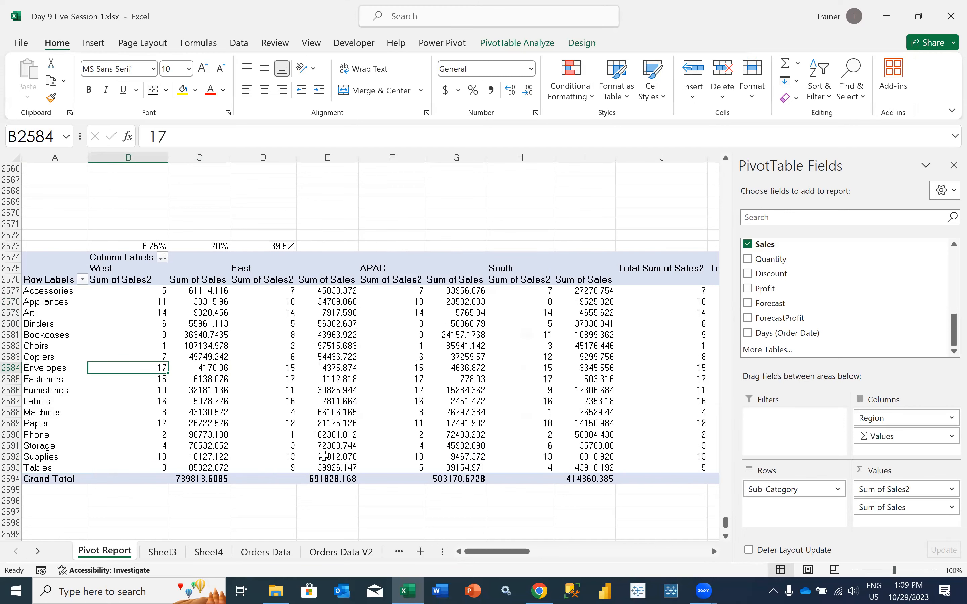
{"action": "left_click", "coordinate": [132, 346]}
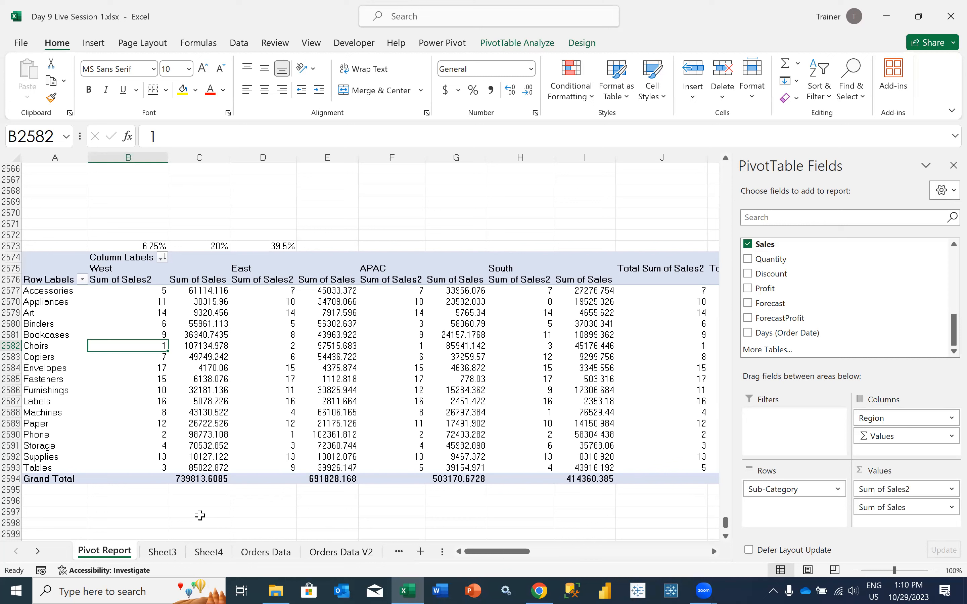
Sort the PivotTable's Region columns in ascending order by Sum of Sales2
{"action": "left_click", "coordinate": [162, 258]}
{"action": "left_click", "coordinate": [195, 274]}
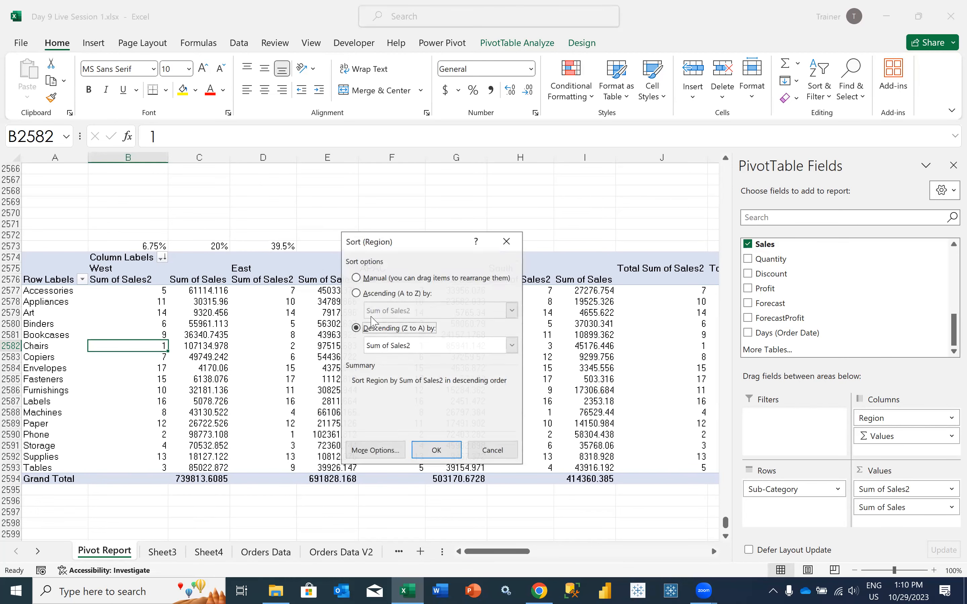
{"action": "left_click", "coordinate": [372, 294]}
{"action": "left_click", "coordinate": [433, 449]}
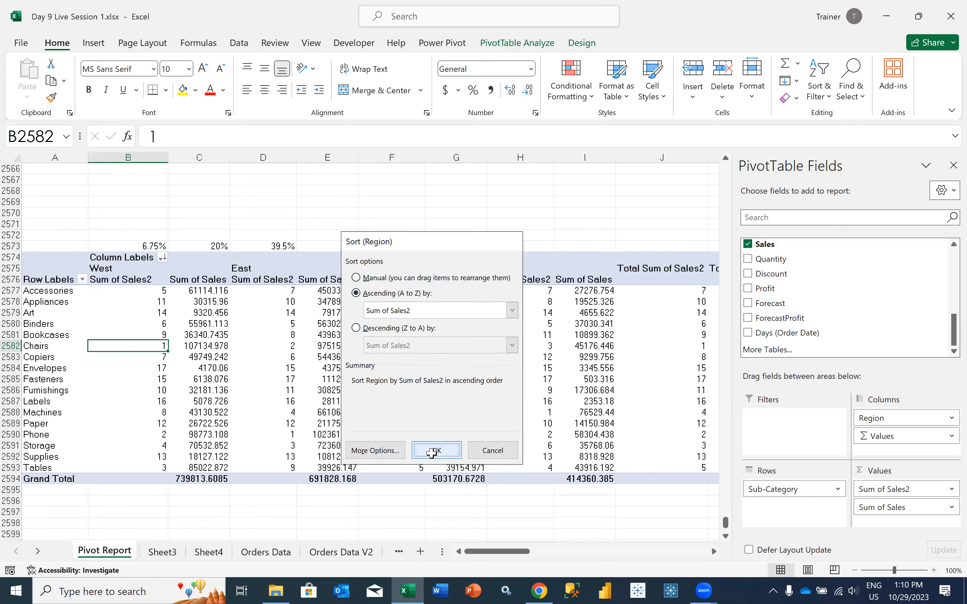
{"action": "left_click", "coordinate": [161, 258]}
{"action": "left_click", "coordinate": [216, 280]}
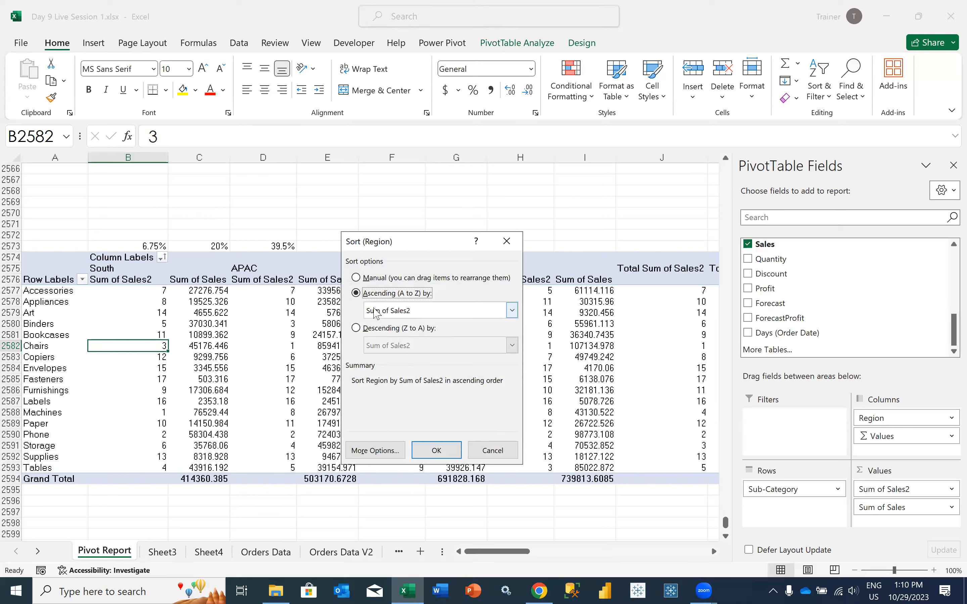
{"action": "left_click", "coordinate": [491, 450]}
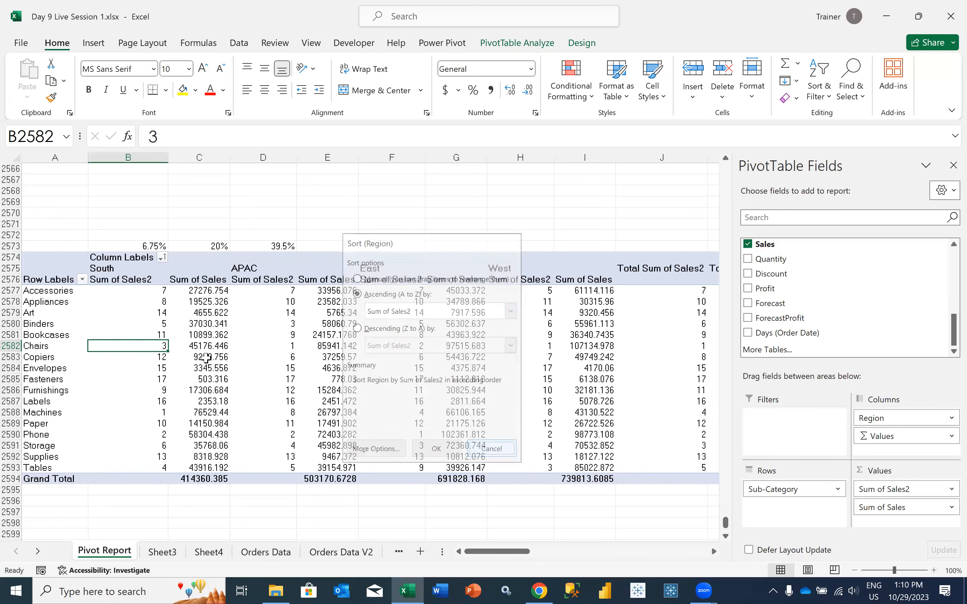
Sort the PivotTable's Region columns in descending order by Sum of Sales
{"action": "mouse_move", "coordinate": [156, 308]}
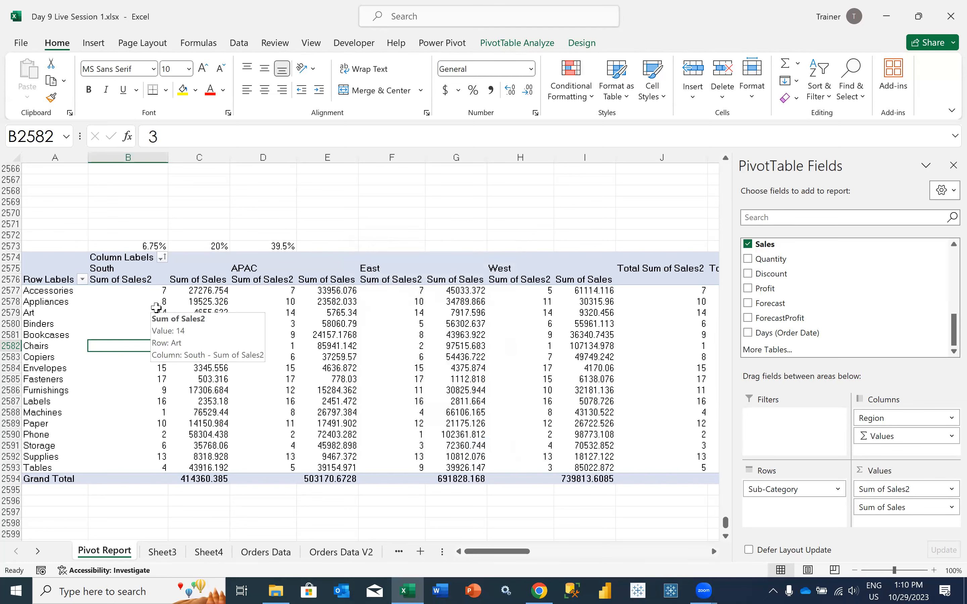
{"action": "left_click", "coordinate": [161, 258]}
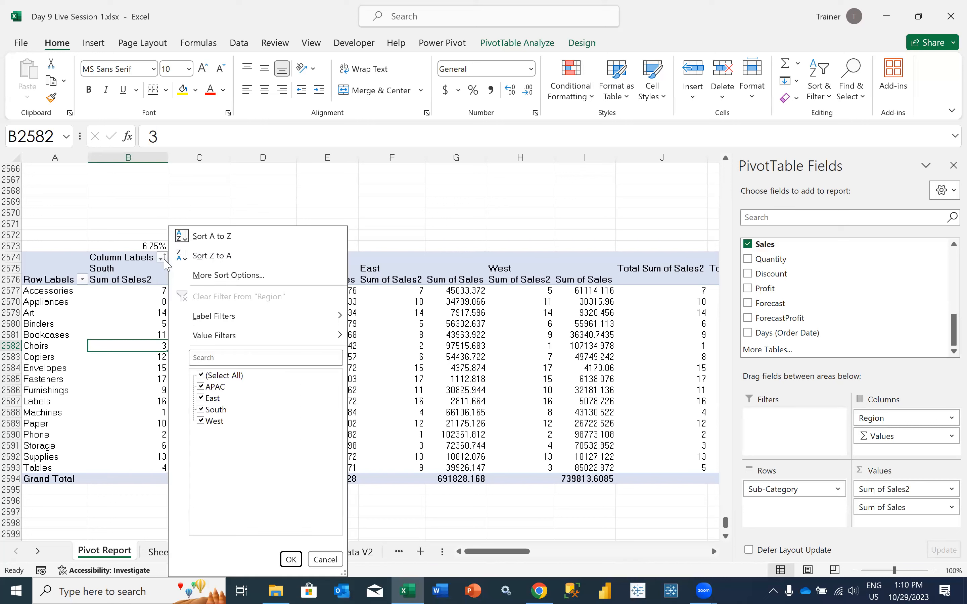
{"action": "left_click", "coordinate": [282, 275]}
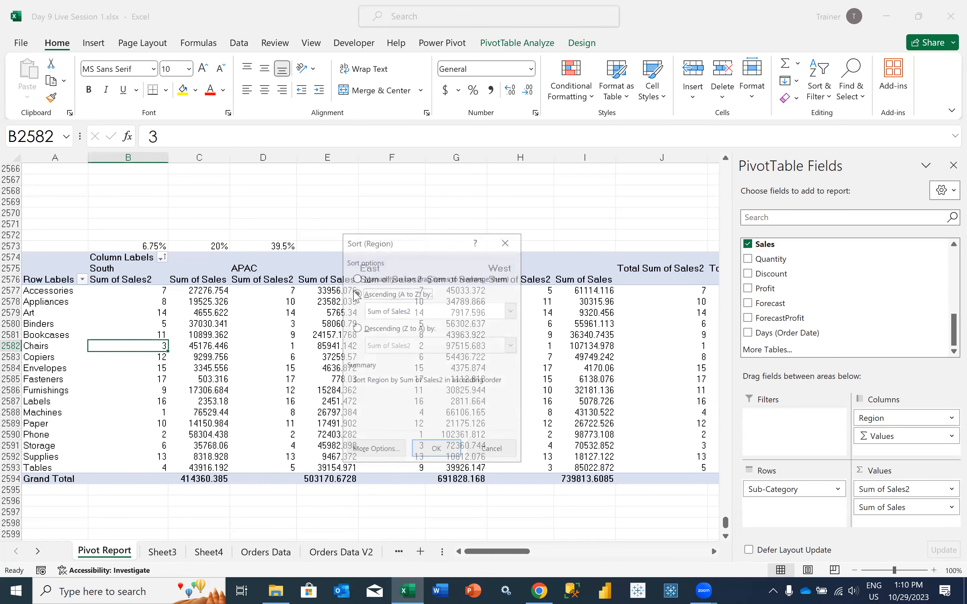
{"action": "left_click", "coordinate": [387, 316]}
{"action": "left_click", "coordinate": [384, 314]}
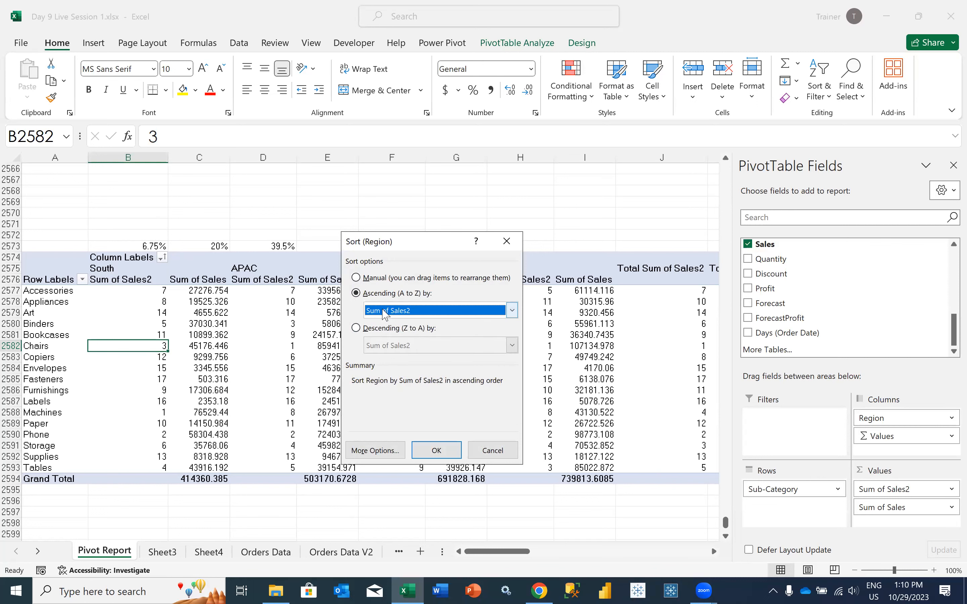
{"action": "left_click", "coordinate": [382, 315]}
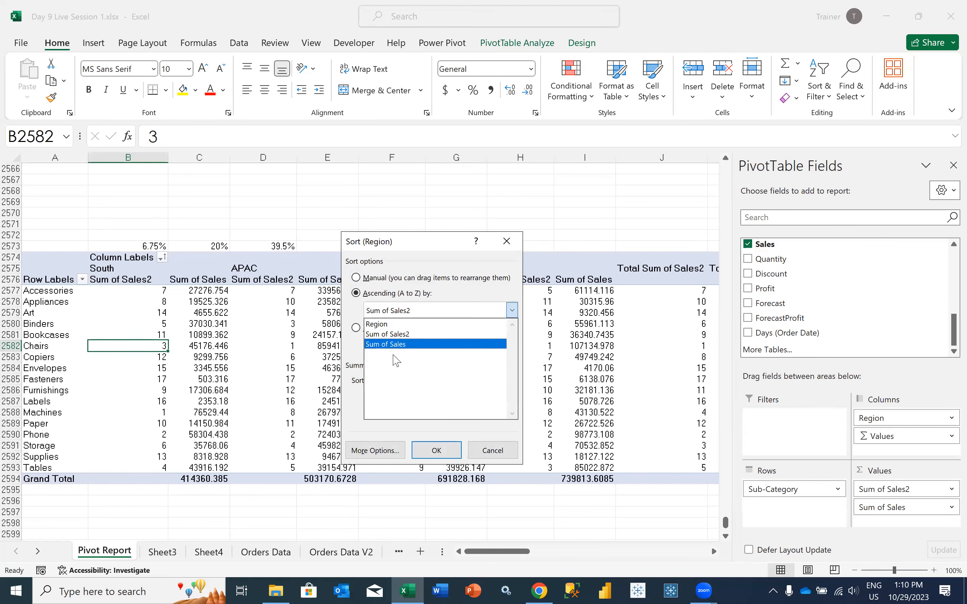
{"action": "left_click", "coordinate": [396, 361]}
{"action": "left_click", "coordinate": [382, 328]}
{"action": "left_click", "coordinate": [383, 345]}
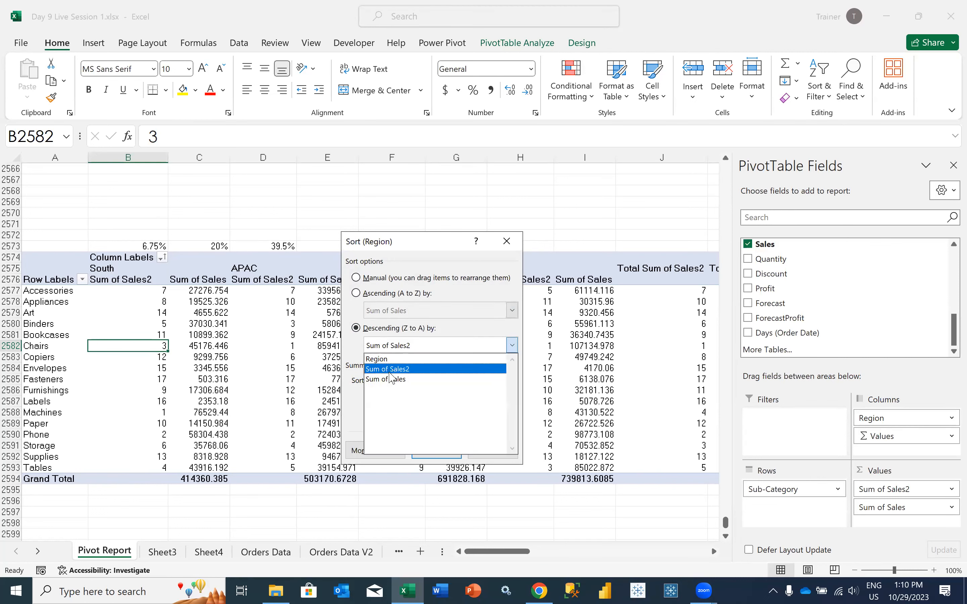
{"action": "left_click", "coordinate": [391, 379]}
{"action": "left_click", "coordinate": [437, 448]}
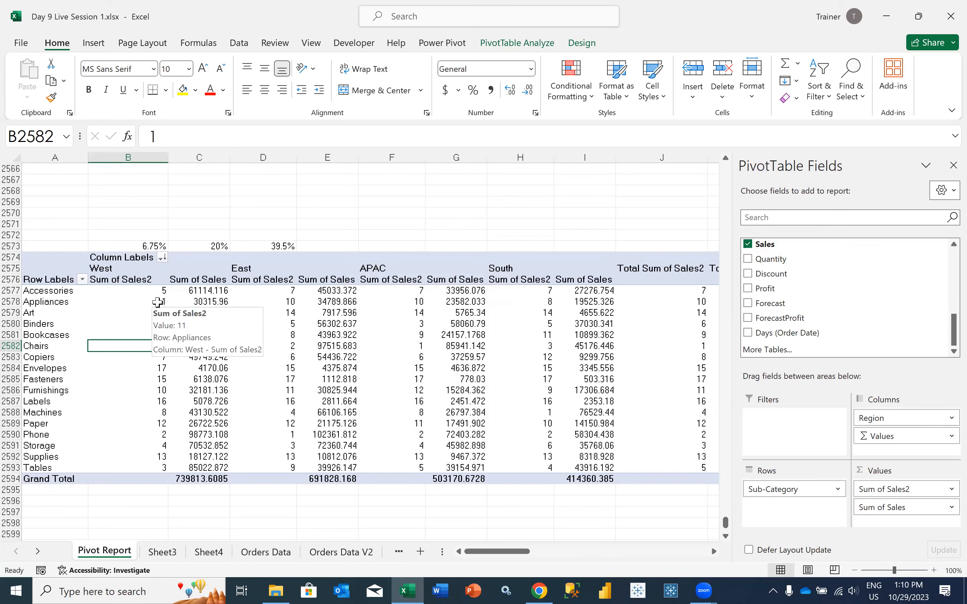
Remove the Region field from the PivotTable's columns, leaving the ranks and sales by Sub-Category
{"action": "left_click", "coordinate": [158, 302]}
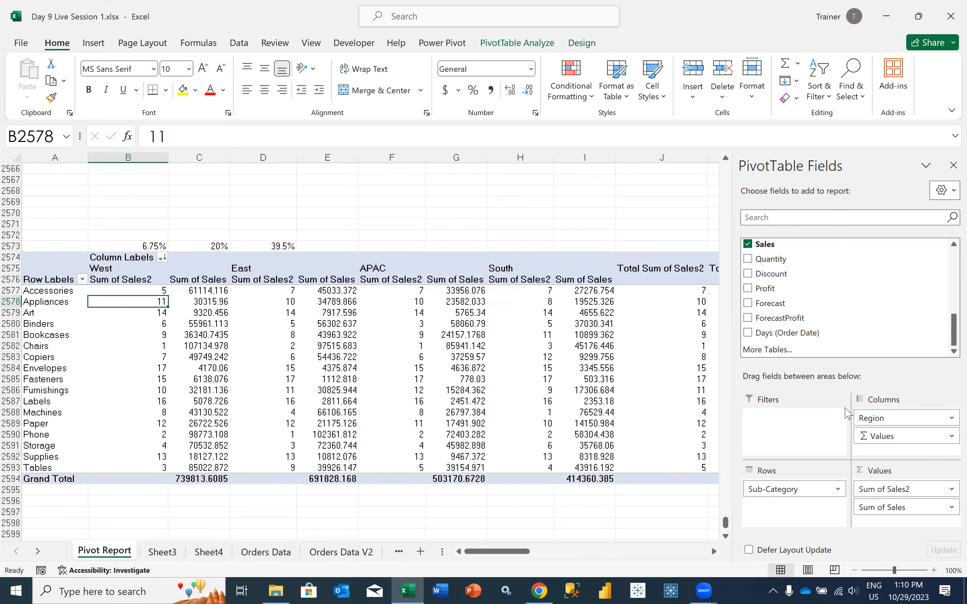
{"action": "left_click_drag", "start_coordinate": [863, 416], "coordinate": [831, 317]}
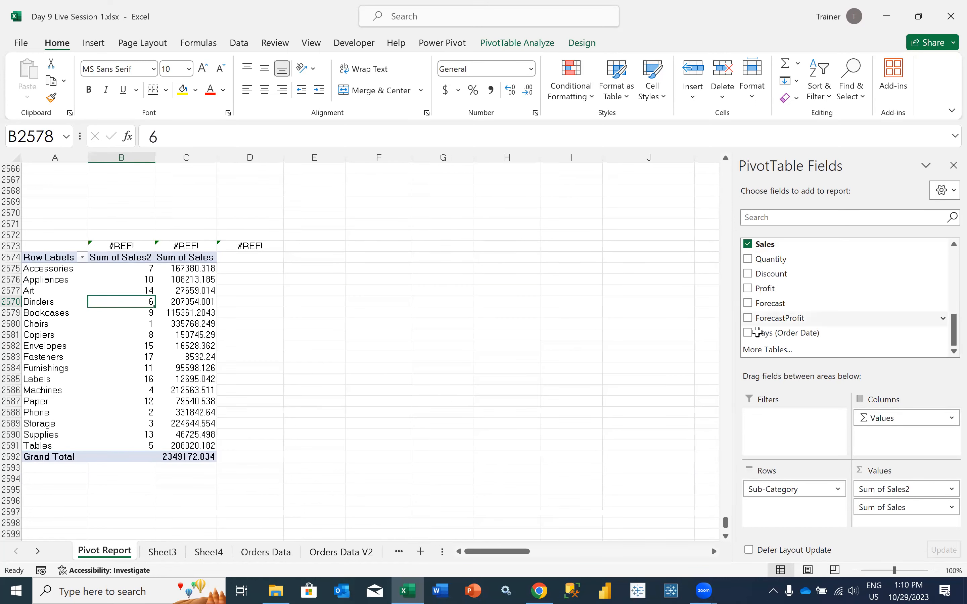
{"action": "left_click", "coordinate": [124, 268]}
Sort the Sub-Category rows in ascending order by Sum of Sales2
{"action": "left_click", "coordinate": [82, 258]}
{"action": "left_click", "coordinate": [111, 268]}
{"action": "left_click", "coordinate": [398, 292]}
{"action": "left_click", "coordinate": [397, 311]}
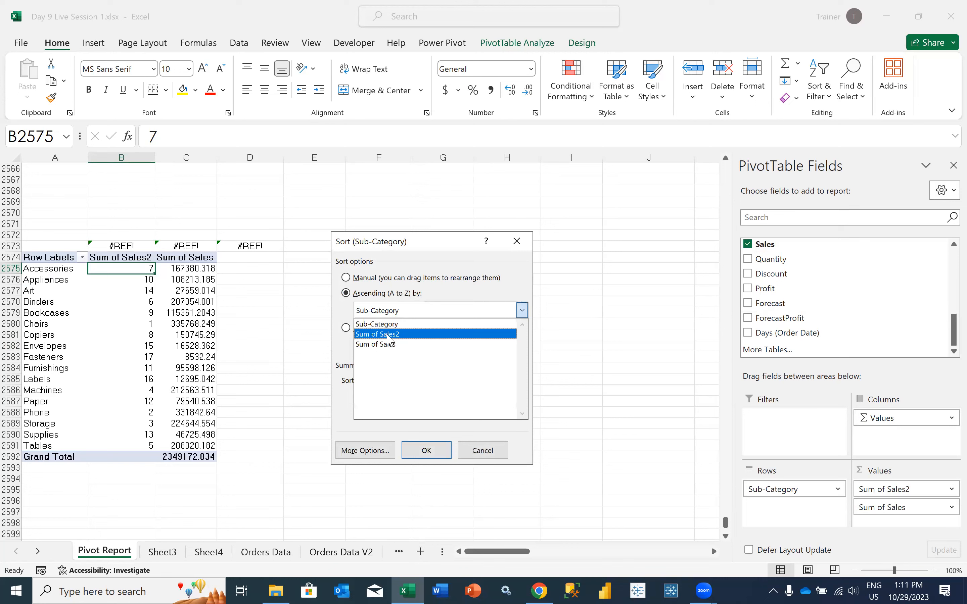
{"action": "left_click", "coordinate": [389, 335]}
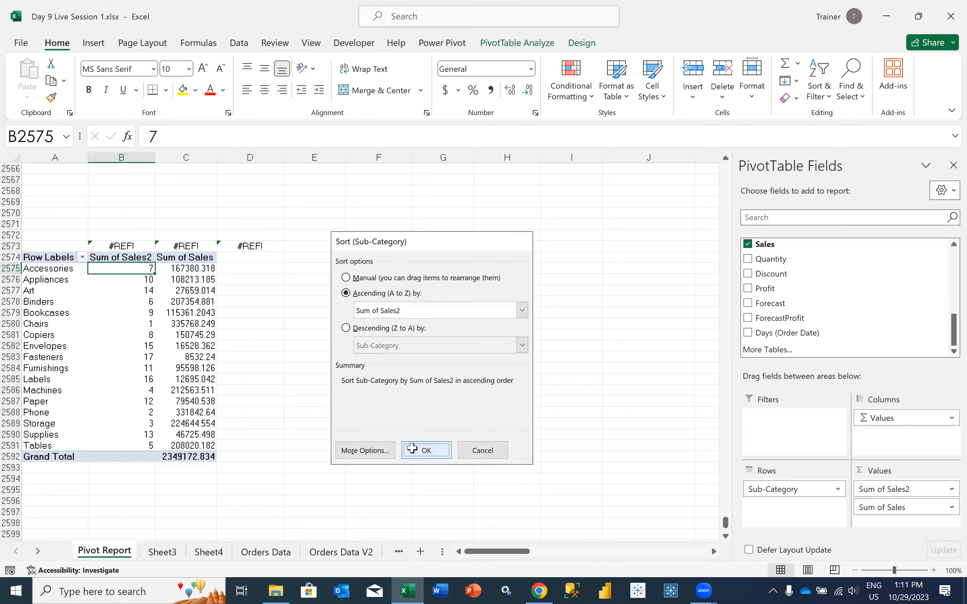
{"action": "key", "text": "Return"}
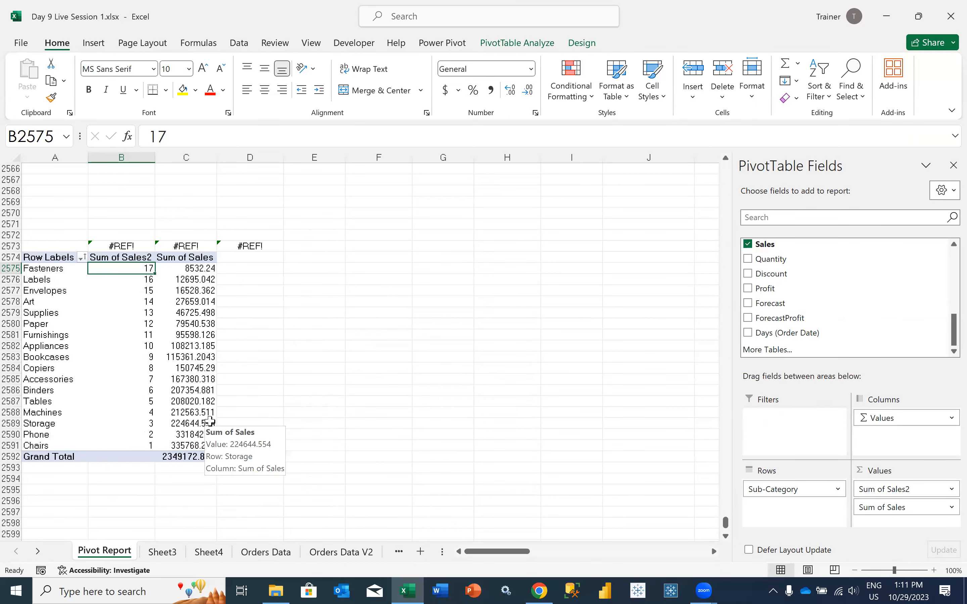
Sort the Sub-Category rows in descending order by Sum of Sales2
{"action": "left_click", "coordinate": [81, 257]}
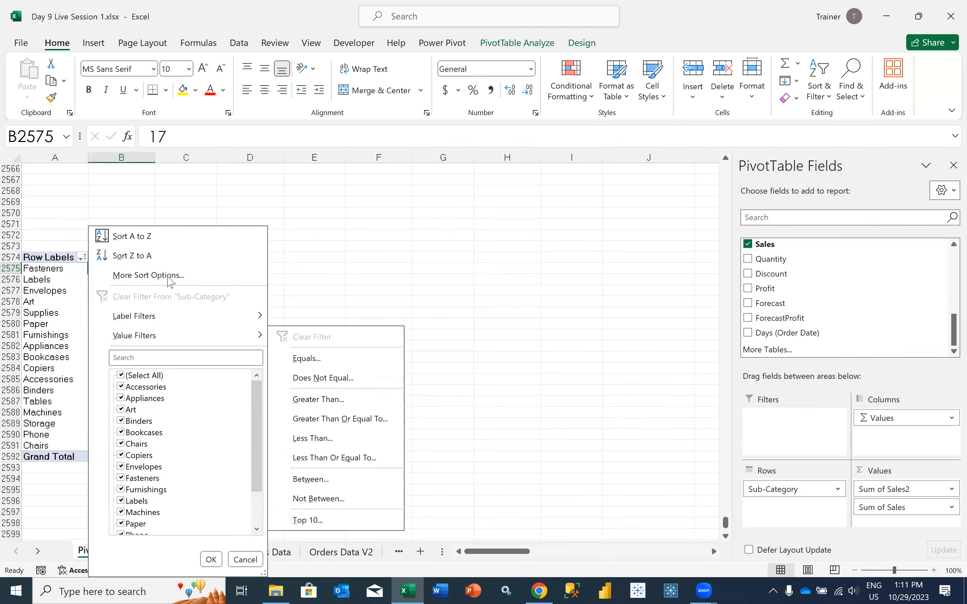
{"action": "left_click", "coordinate": [165, 275]}
{"action": "left_click", "coordinate": [367, 330]}
{"action": "left_click", "coordinate": [387, 345]}
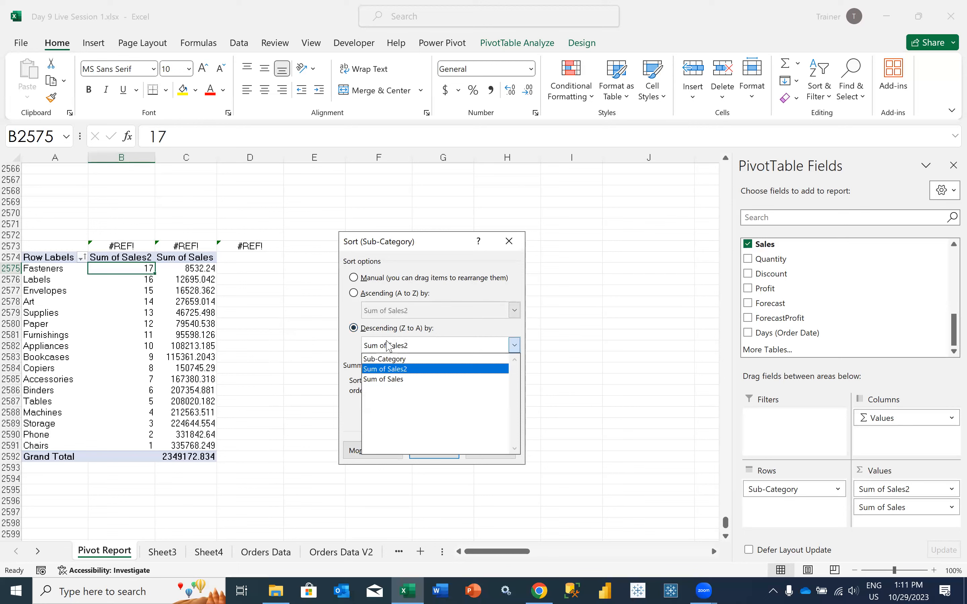
{"action": "left_click", "coordinate": [389, 368]}
{"action": "left_click", "coordinate": [431, 450]}
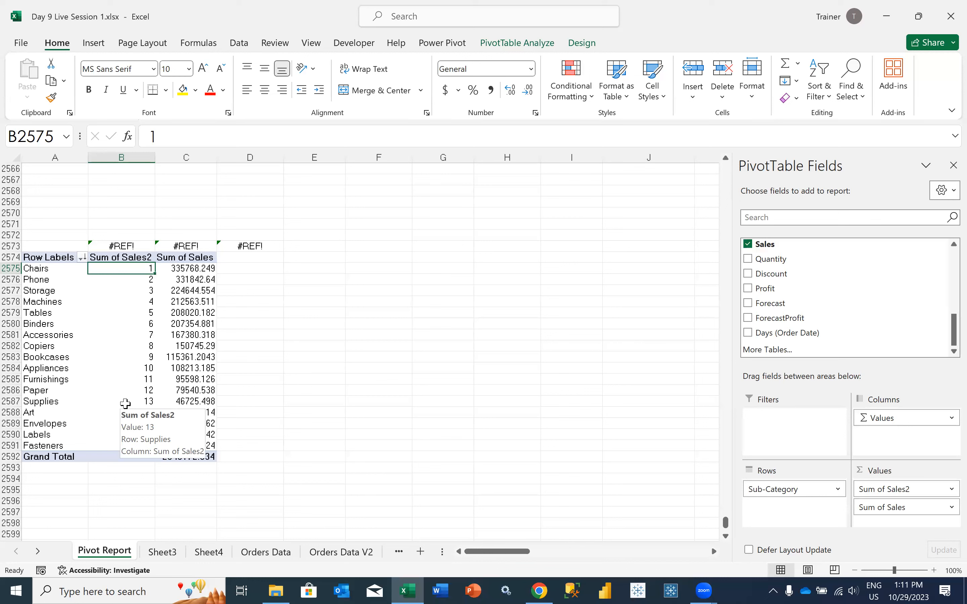
Clear the broken formula cells in B2572:D2573 directly above the PivotTable
{"action": "left_click_drag", "start_coordinate": [120, 245], "coordinate": [252, 240]}
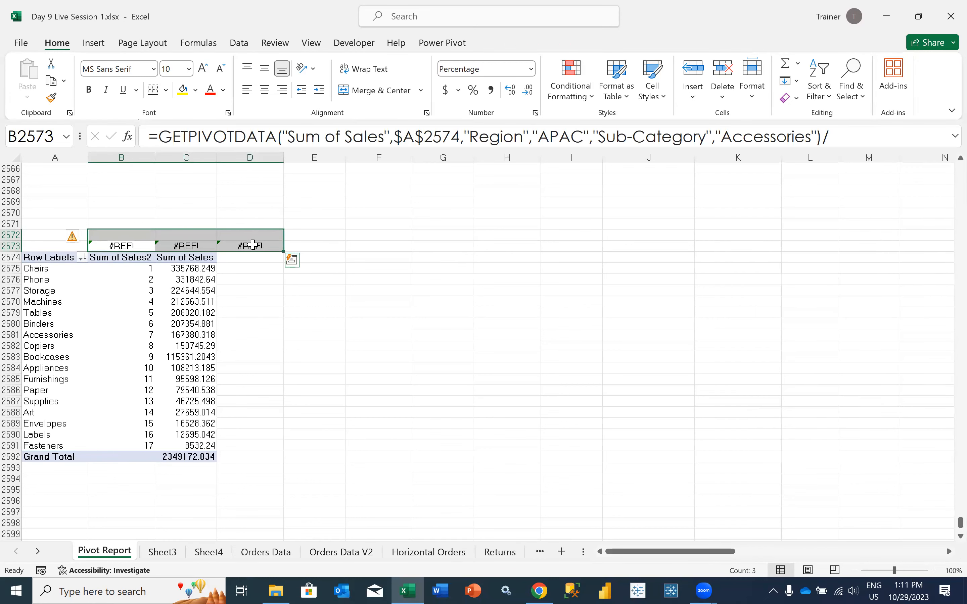
{"action": "right_click", "coordinate": [252, 245]}
{"action": "left_click", "coordinate": [297, 358]}
{"action": "left_click", "coordinate": [144, 312]}
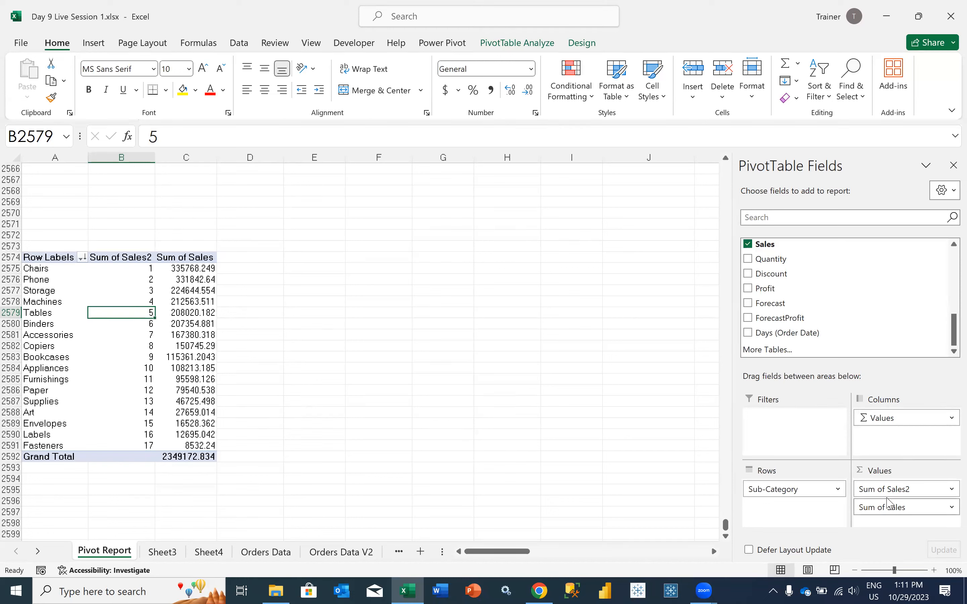
Review the Show Values As calculations available for the Sum of Sales2 field, including the rank options
{"action": "left_click", "coordinate": [886, 489]}
{"action": "left_click", "coordinate": [895, 472]}
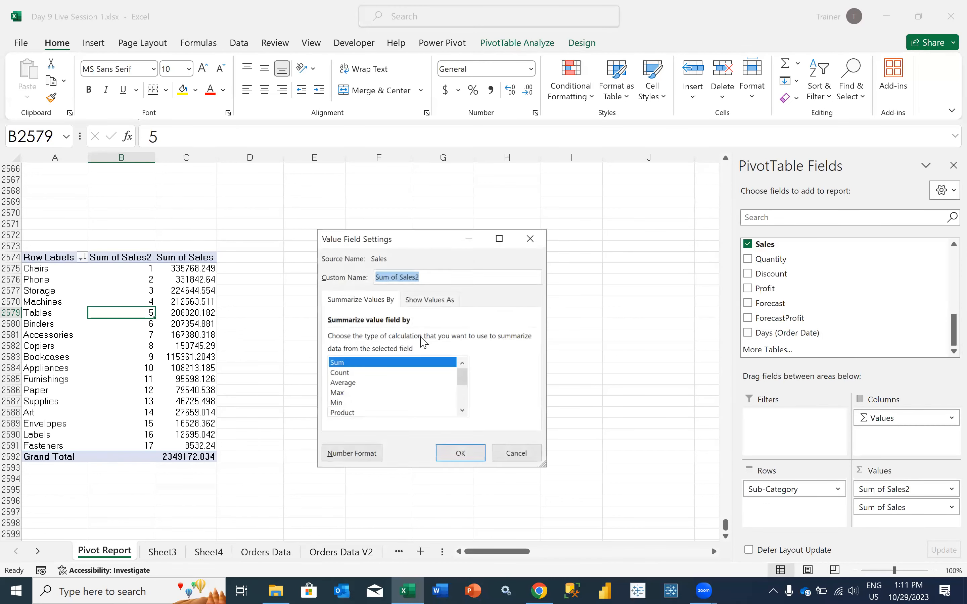
{"action": "left_click", "coordinate": [434, 305]}
{"action": "left_click", "coordinate": [387, 339]}
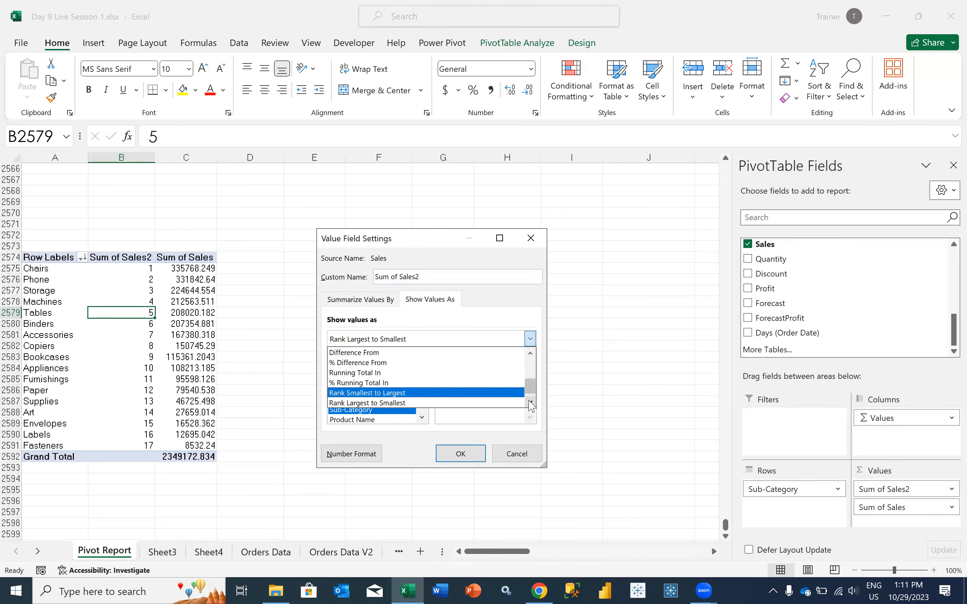
{"action": "left_click", "coordinate": [516, 453]}
{"action": "left_click", "coordinate": [517, 454]}
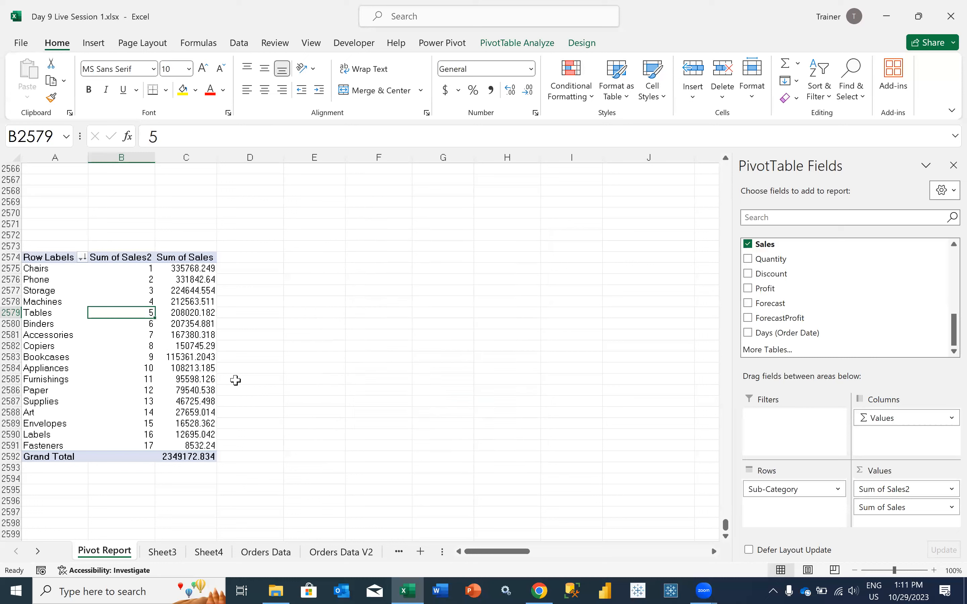
{"action": "left_click", "coordinate": [162, 382]}
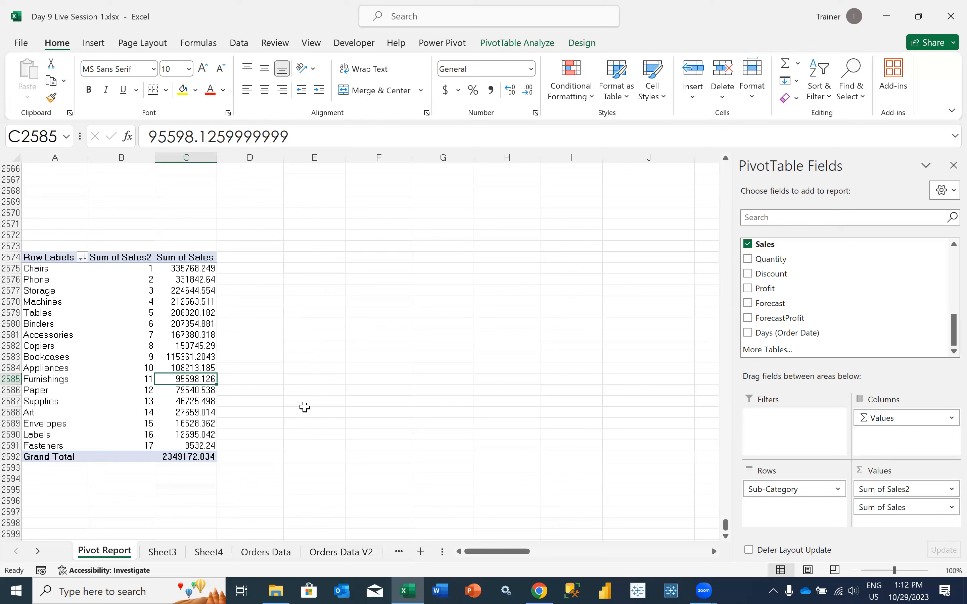
Switch to Chrome and open the instagram.com/tableaupowerbi profile in a new tab
{"action": "left_click", "coordinate": [538, 590]}
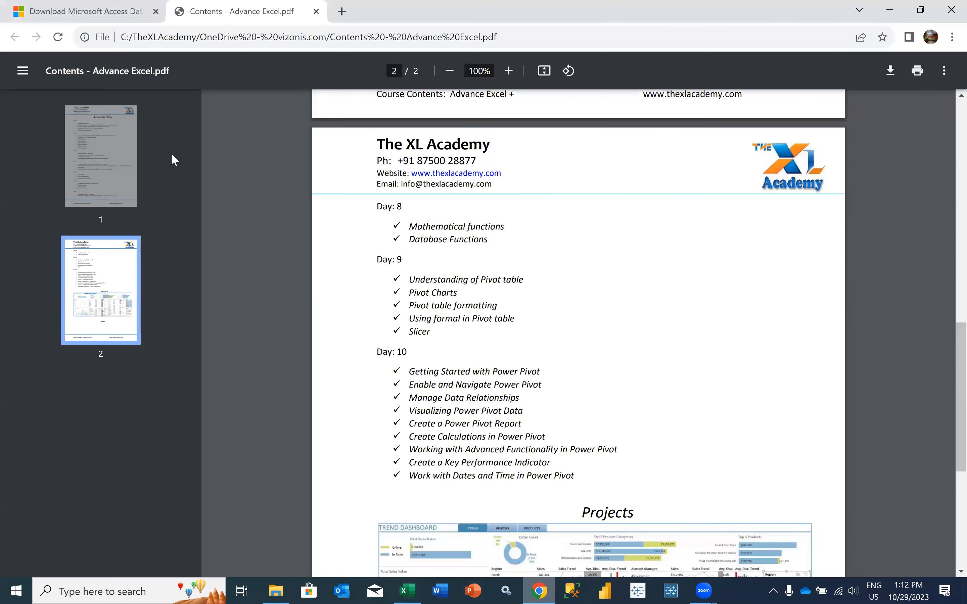
{"action": "key", "text": "ctrl+t"}
{"action": "type", "text": "in"}
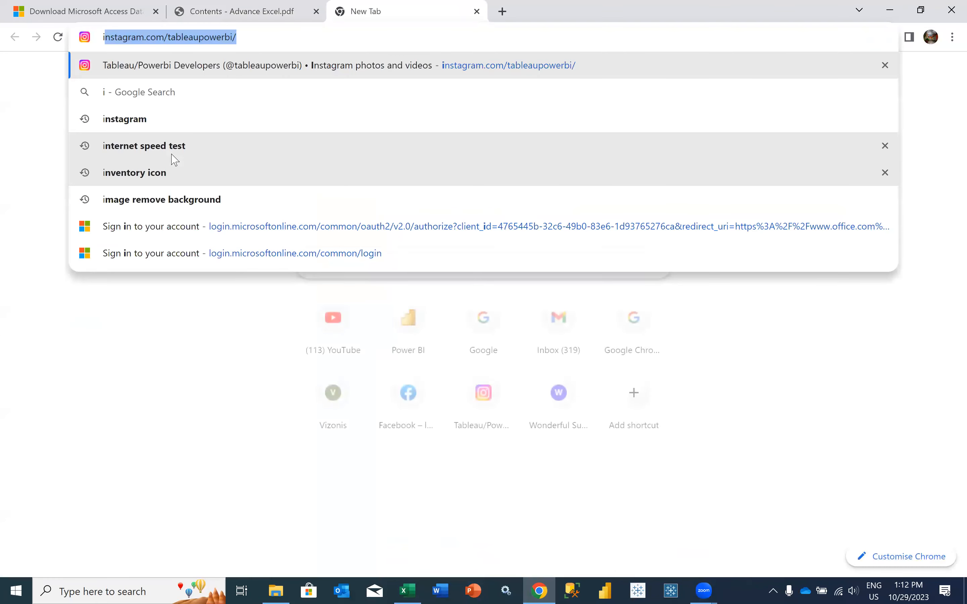
{"action": "key", "text": "Return"}
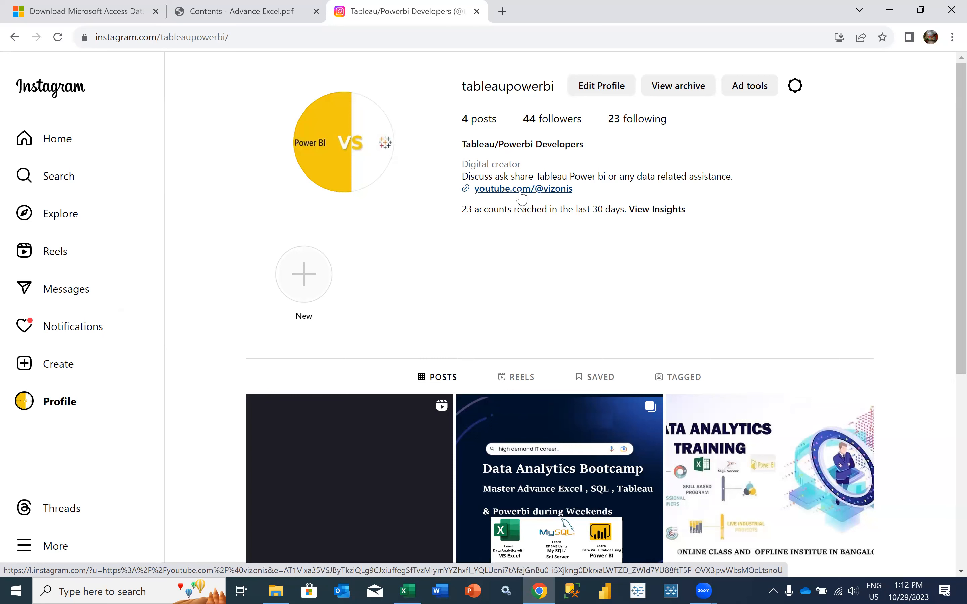
{"action": "left_click", "coordinate": [521, 191]}
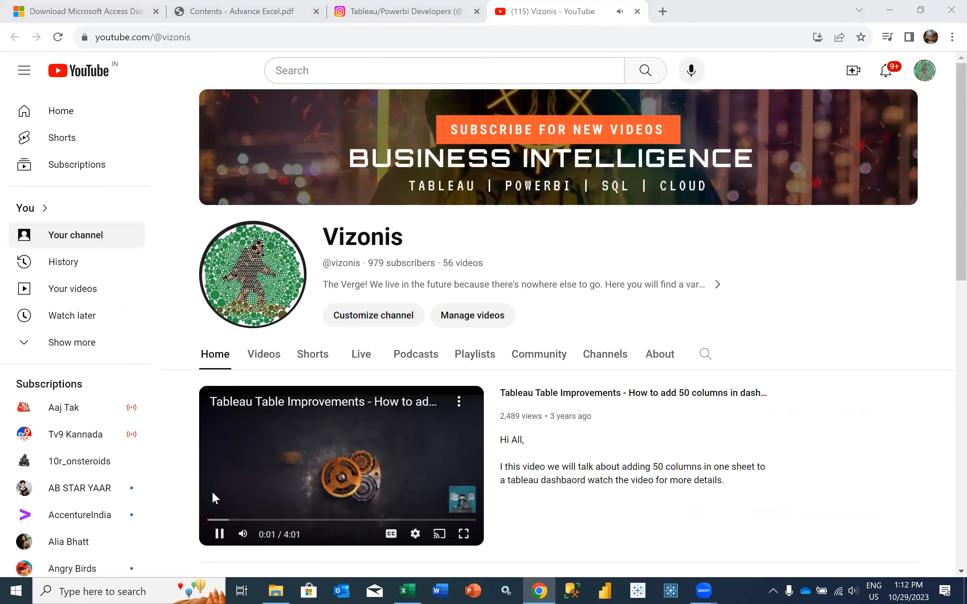
{"action": "left_click", "coordinate": [357, 7]}
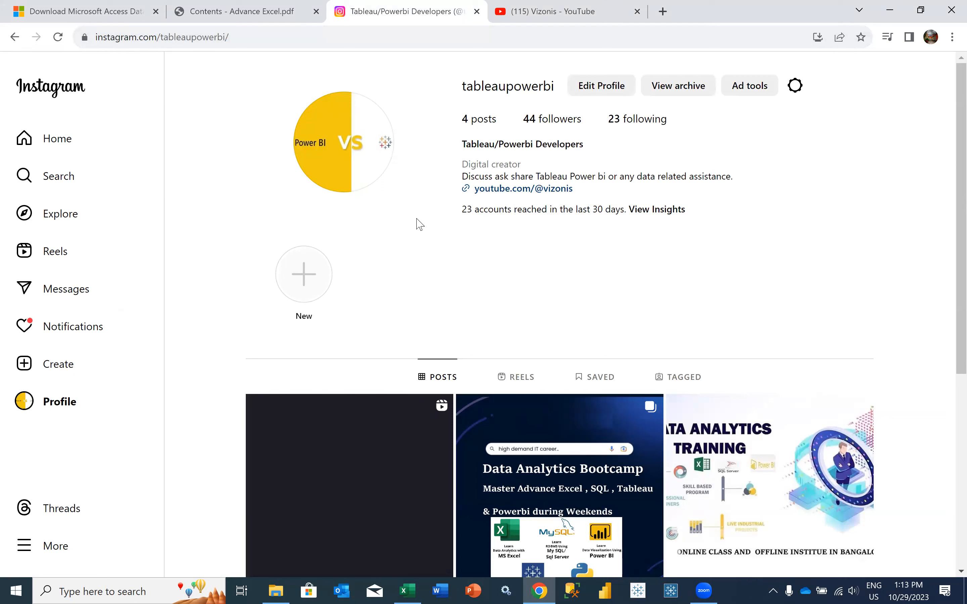
{"action": "left_click", "coordinate": [523, 13]}
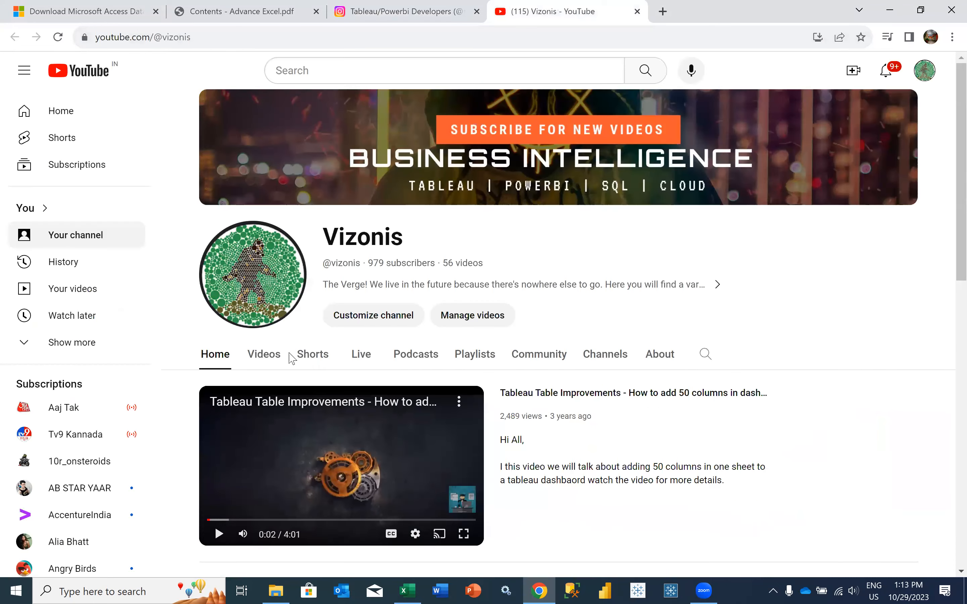
Open the Vizonis channel's Videos section and look through its latest uploads
{"action": "left_click", "coordinate": [274, 357]}
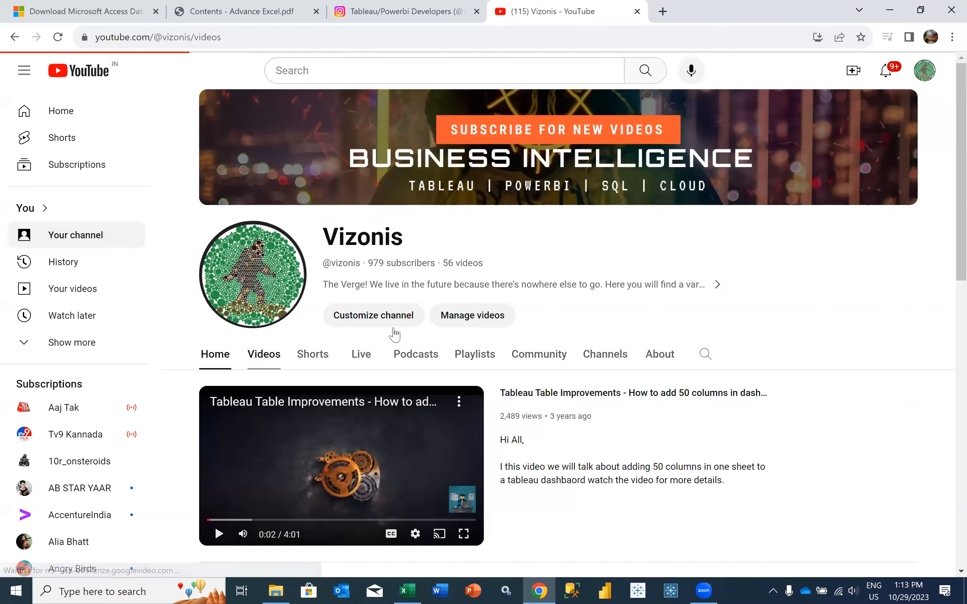
{"action": "scroll", "coordinate": [475, 414], "scroll_direction": "down", "scroll_amount": 1}
{"action": "scroll", "coordinate": [474, 416], "scroll_direction": "down", "scroll_amount": 3}
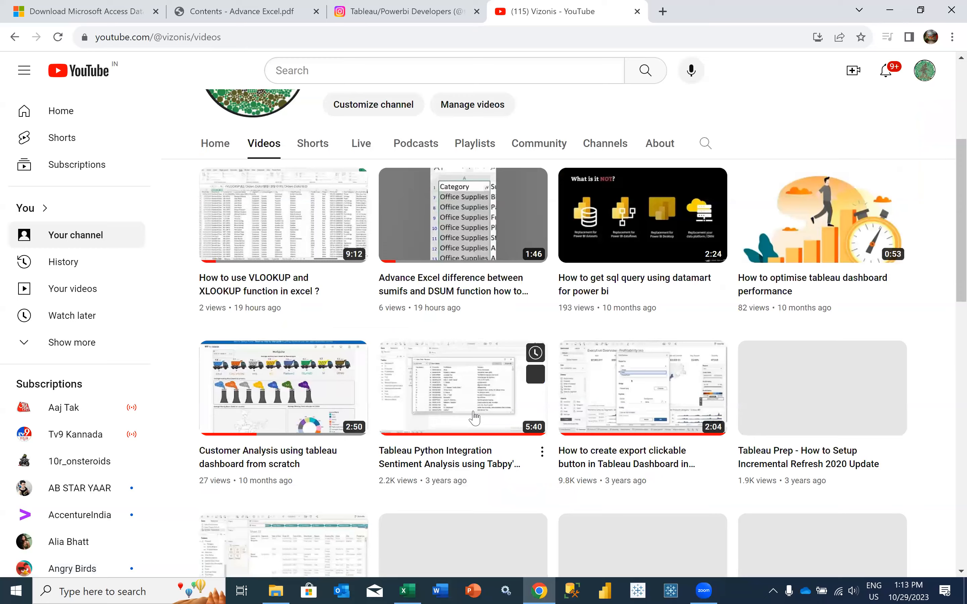
{"action": "scroll", "coordinate": [475, 417], "scroll_direction": "down", "scroll_amount": 4}
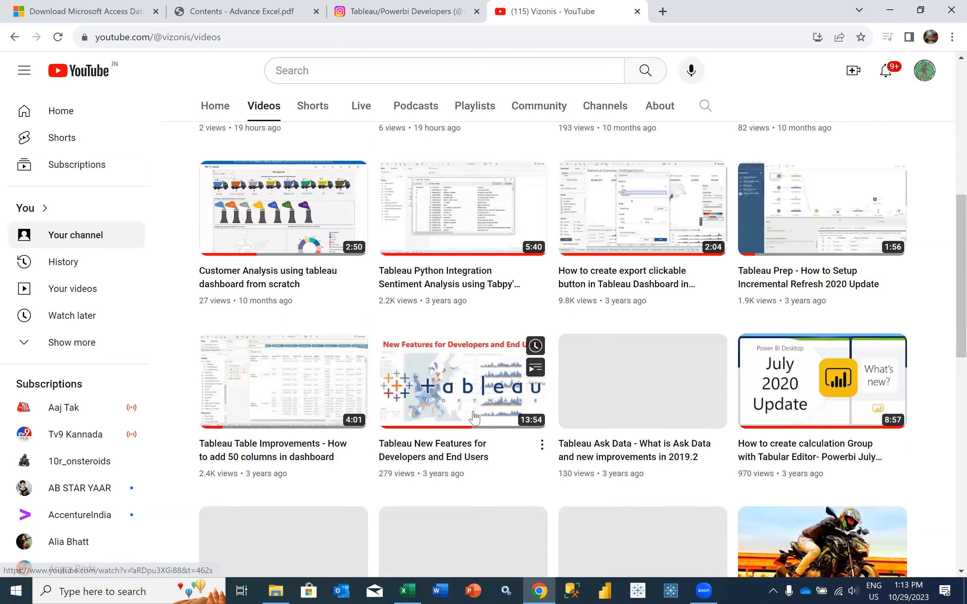
{"action": "scroll", "coordinate": [474, 417], "scroll_direction": "down", "scroll_amount": 3}
{"action": "scroll", "coordinate": [475, 418], "scroll_direction": "up", "scroll_amount": 7}
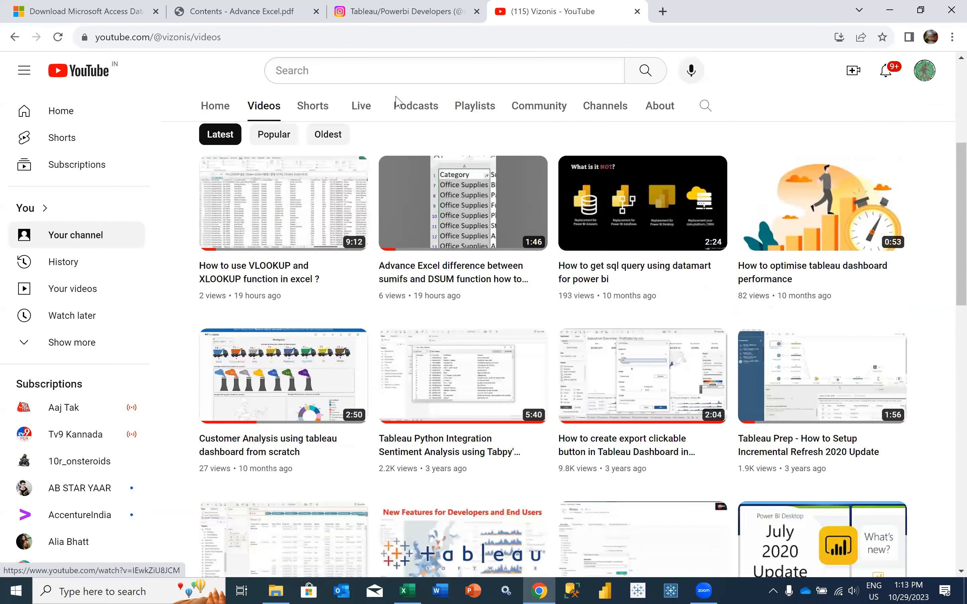
Revisit the Instagram profile and return to the YouTube channel to look further through its uploads
{"action": "key", "text": "ctrl+shift+Tab"}
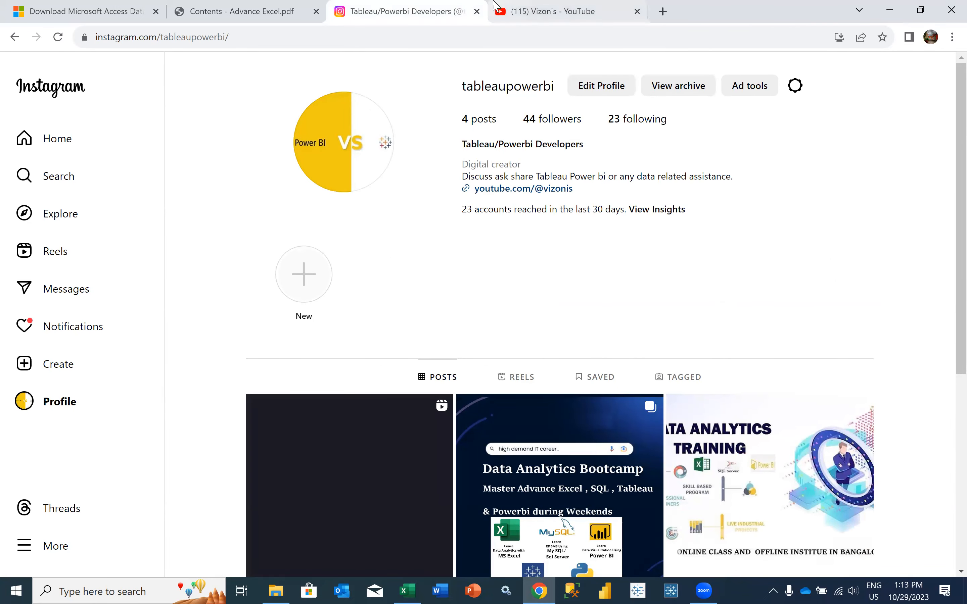
{"action": "left_click", "coordinate": [536, 6]}
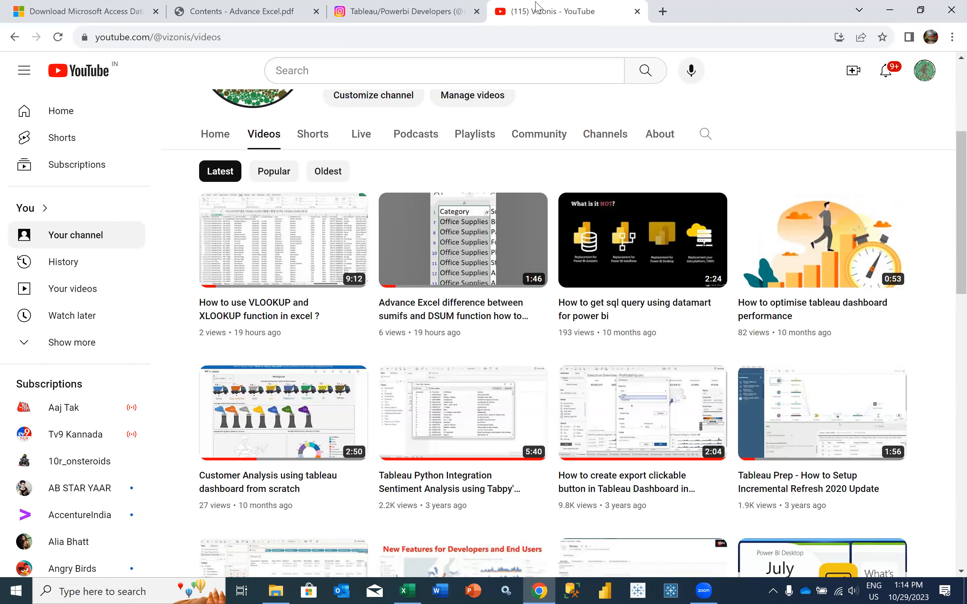
{"action": "scroll", "coordinate": [631, 398], "scroll_direction": "down", "scroll_amount": 1}
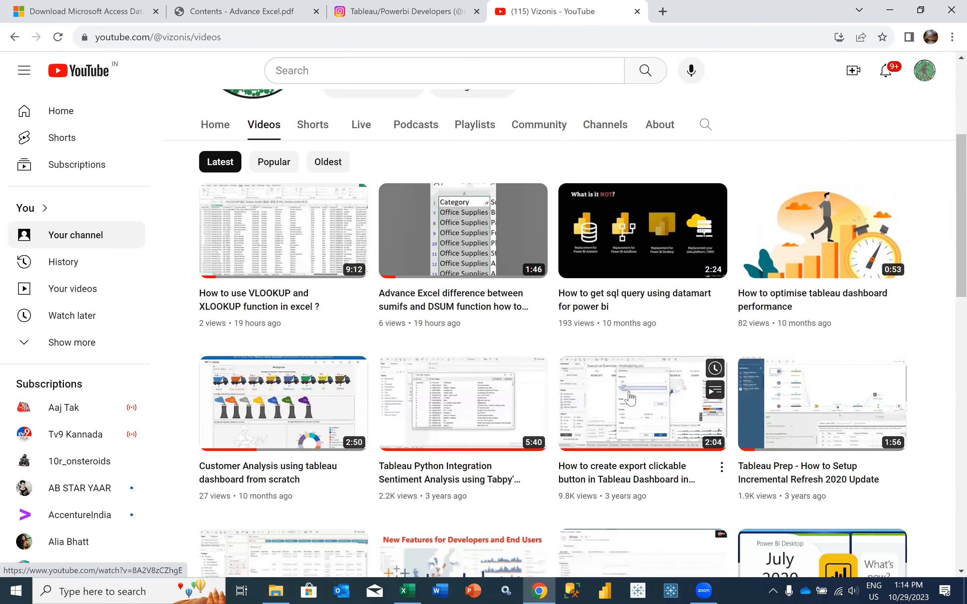
{"action": "scroll", "coordinate": [630, 398], "scroll_direction": "down", "scroll_amount": 3}
{"action": "scroll", "coordinate": [630, 397], "scroll_direction": "down", "scroll_amount": 3}
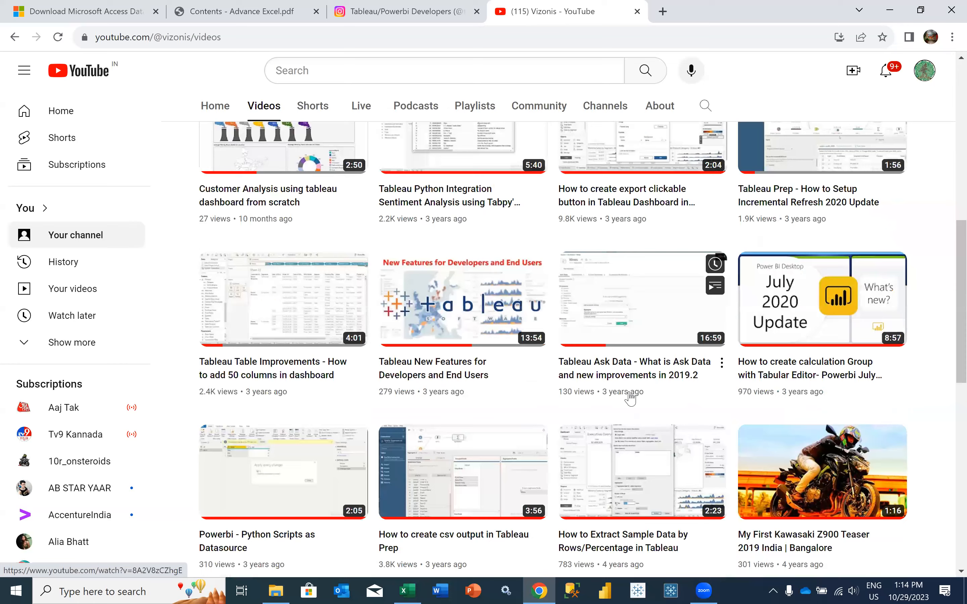
{"action": "scroll", "coordinate": [663, 107], "scroll_direction": "down", "scroll_amount": 1}
View the Vizonis channel's About page, including its description and details
{"action": "left_click", "coordinate": [663, 107]}
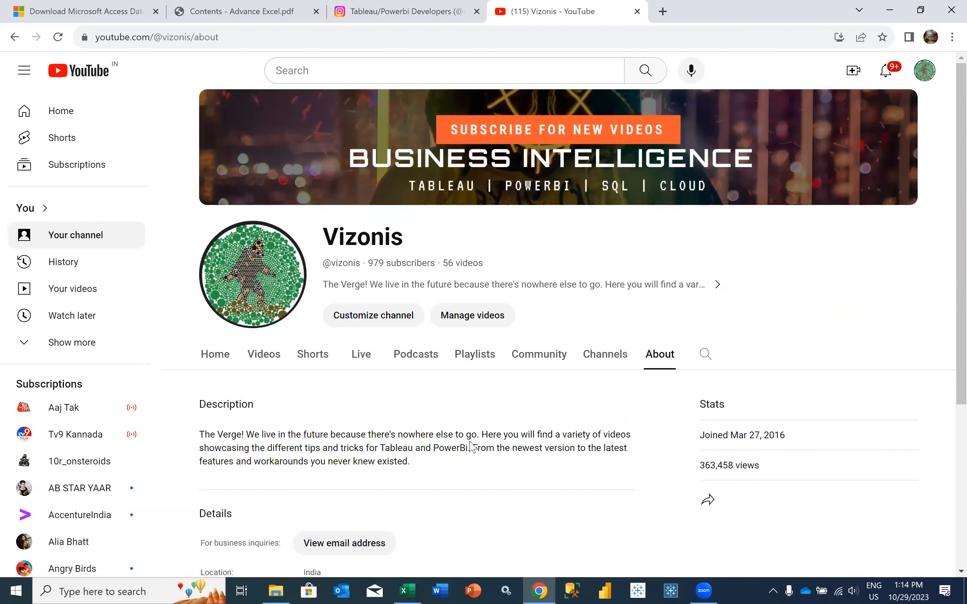
{"action": "scroll", "coordinate": [471, 419], "scroll_direction": "down", "scroll_amount": 2}
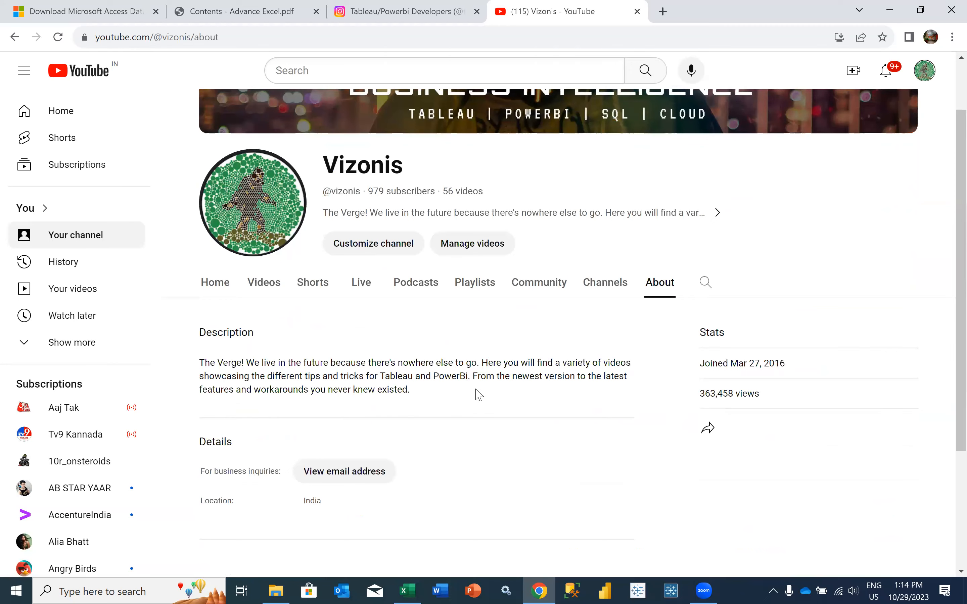
{"action": "scroll", "coordinate": [478, 393], "scroll_direction": "up", "scroll_amount": 2}
Return to the channel's Videos section and examine the list down to its older uploads
{"action": "left_click", "coordinate": [260, 354]}
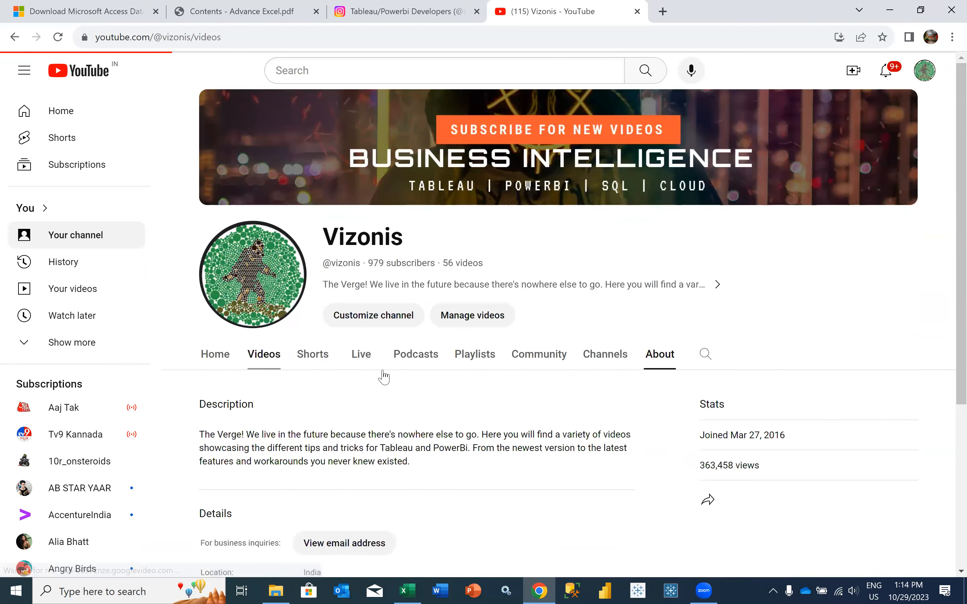
{"action": "scroll", "coordinate": [480, 422], "scroll_direction": "down", "scroll_amount": 5}
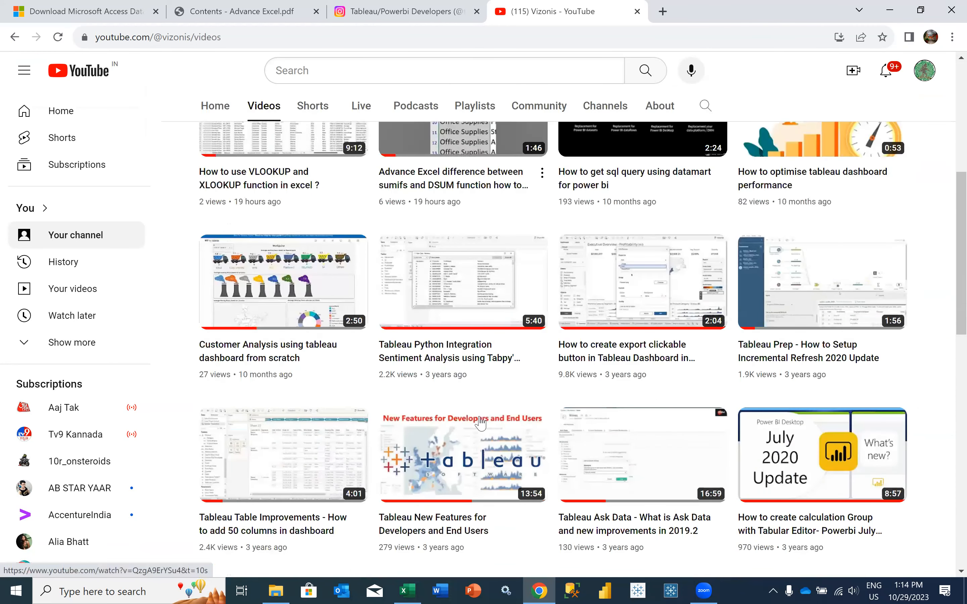
{"action": "scroll", "coordinate": [480, 424], "scroll_direction": "down", "scroll_amount": 1}
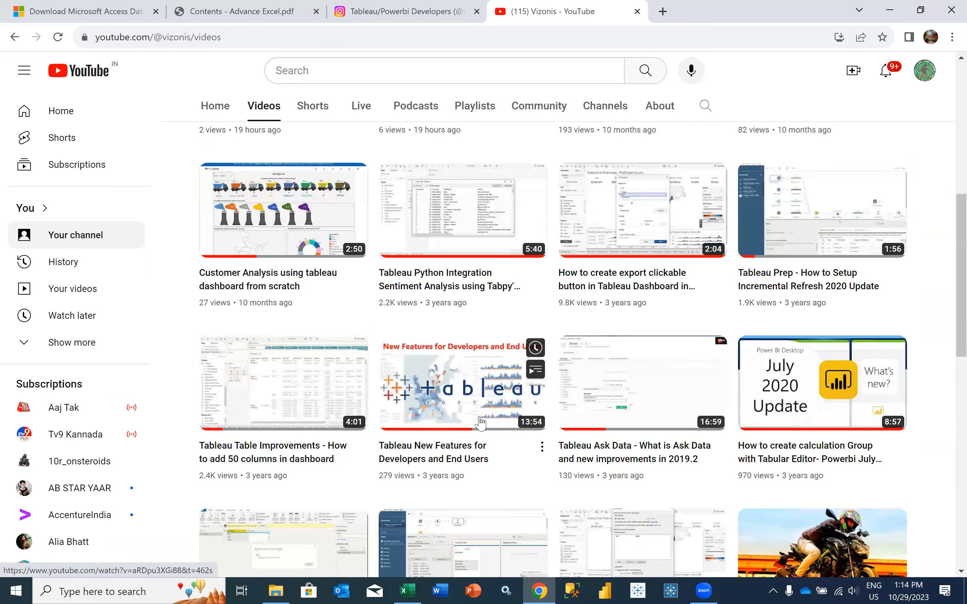
{"action": "scroll", "coordinate": [480, 422], "scroll_direction": "down", "scroll_amount": 4}
{"action": "scroll", "coordinate": [480, 422], "scroll_direction": "down", "scroll_amount": 1}
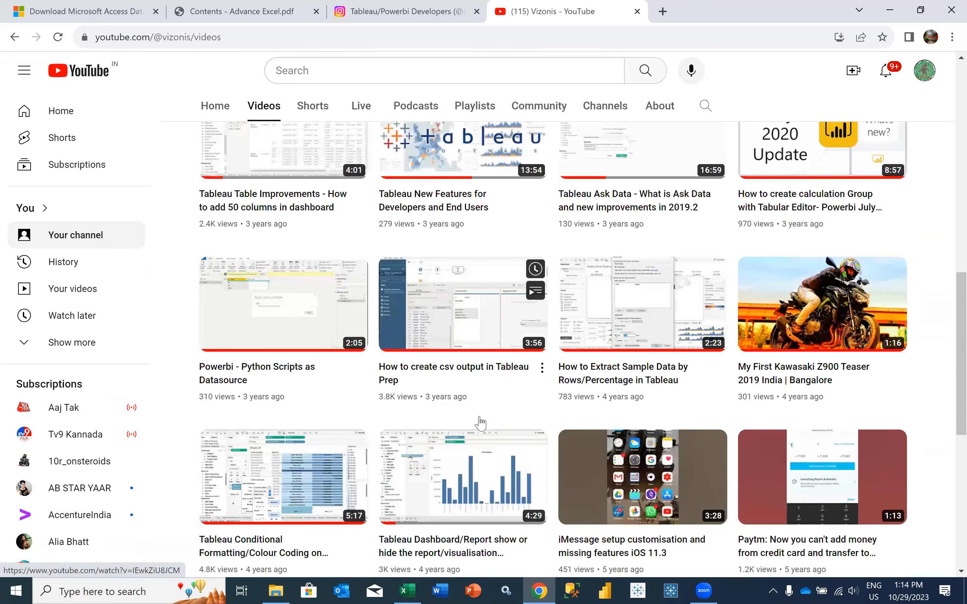
{"action": "scroll", "coordinate": [480, 422], "scroll_direction": "down", "scroll_amount": 8}
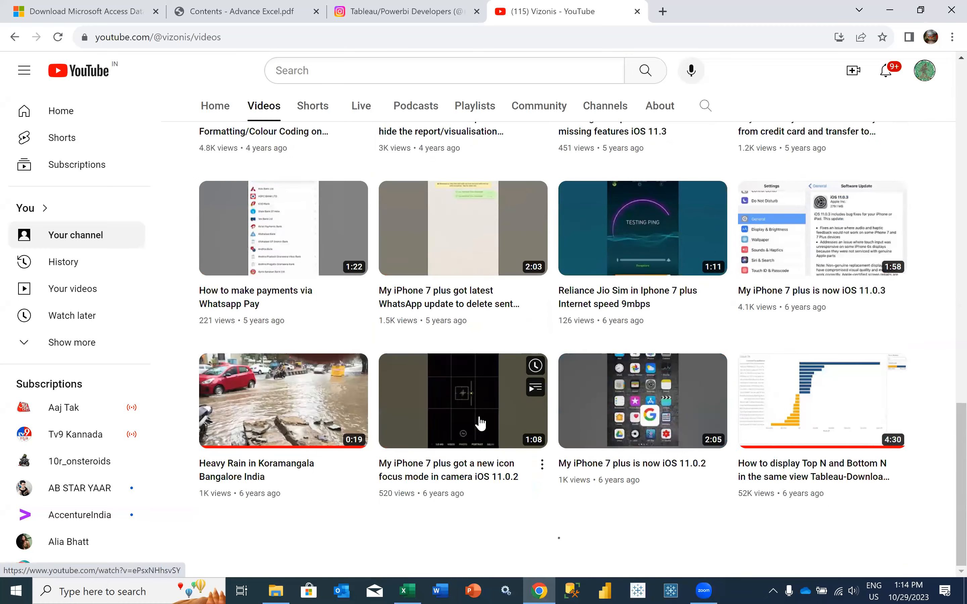
{"action": "scroll", "coordinate": [480, 422], "scroll_direction": "down", "scroll_amount": 6}
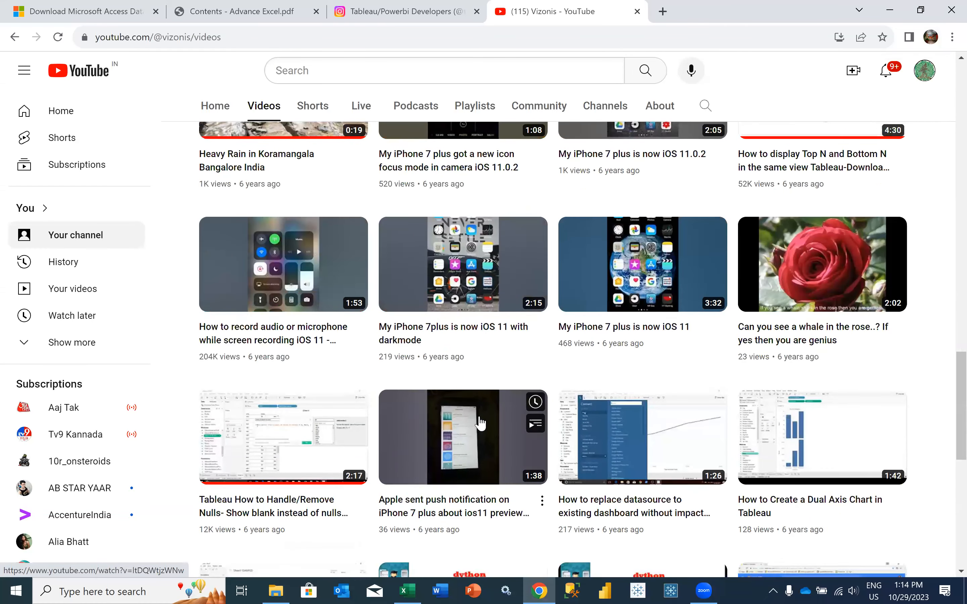
{"action": "scroll", "coordinate": [418, 384], "scroll_direction": "down", "scroll_amount": 4}
{"action": "scroll", "coordinate": [327, 108], "scroll_direction": "up", "scroll_amount": 20}
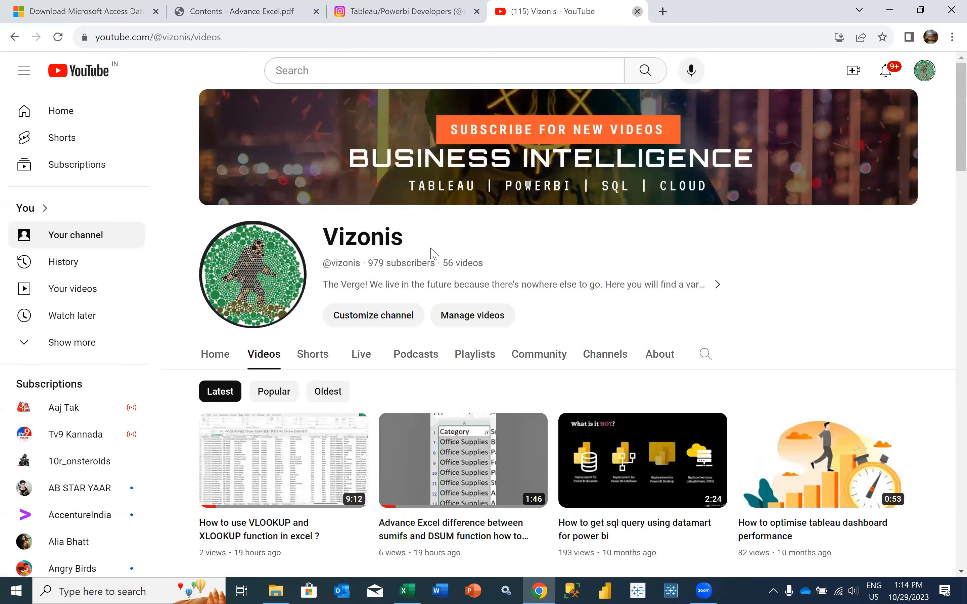
Close the YouTube and Instagram tabs and review the Day 9 topics in the Advance Excel contents PDF
{"action": "key", "text": "ctrl+w"}
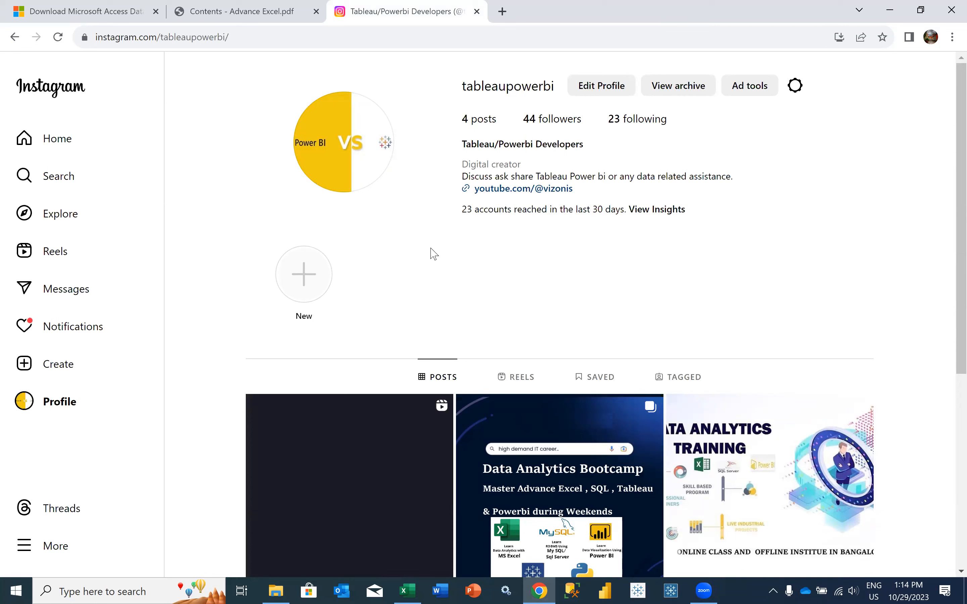
{"action": "left_click", "coordinate": [477, 11]}
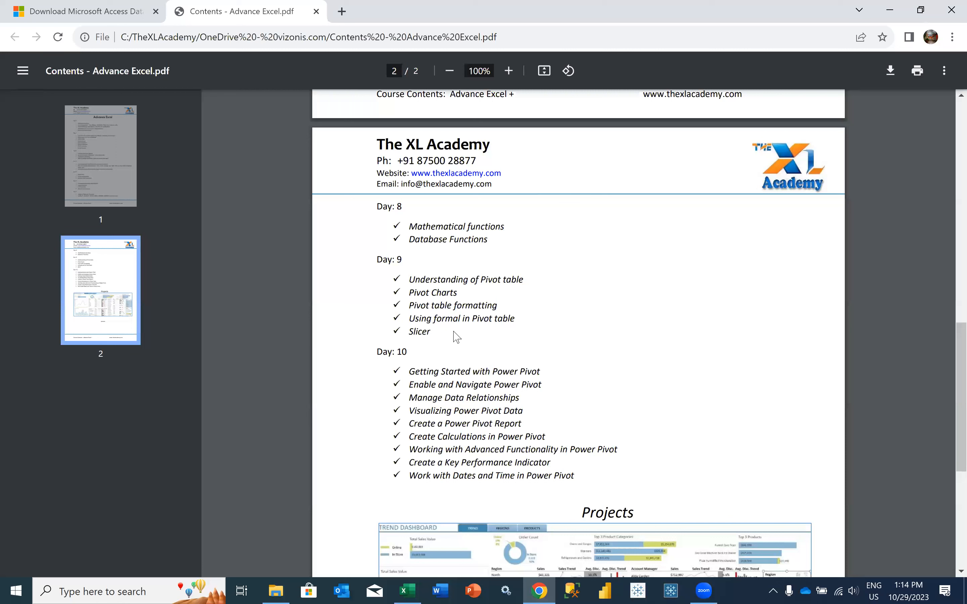
{"action": "left_click_drag", "start_coordinate": [420, 279], "coordinate": [422, 333]}
{"action": "left_click", "coordinate": [417, 281]}
{"action": "left_click", "coordinate": [422, 334]}
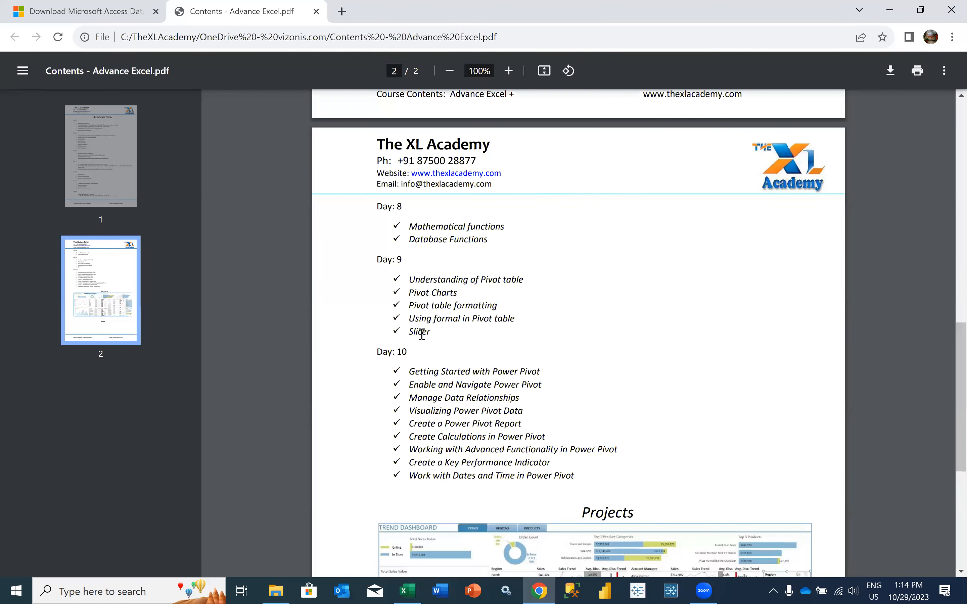
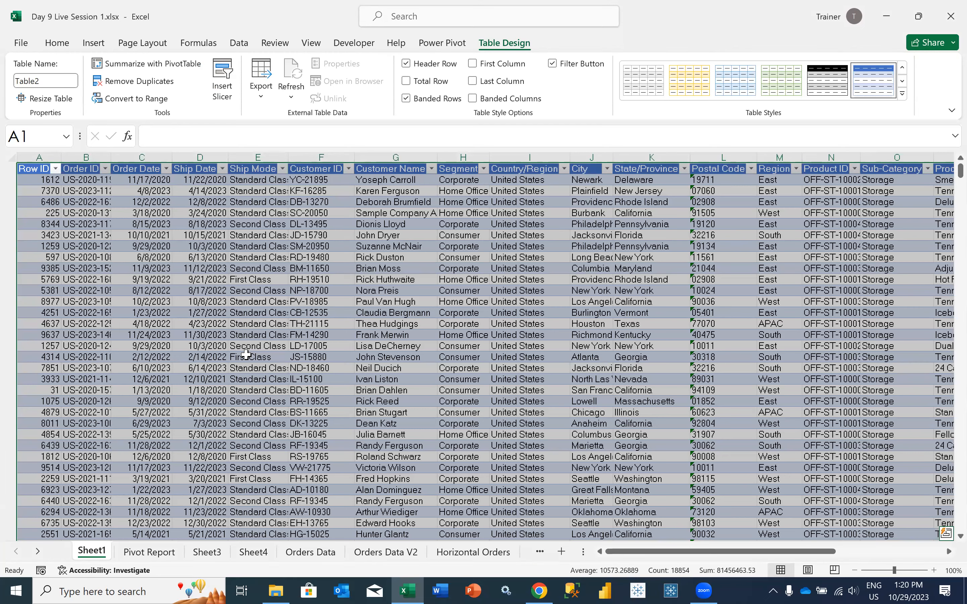
Compare the Storage row in the Pivot Report with its detail records on Sheet1, and return to the pivot table
{"action": "left_click", "coordinate": [151, 553]}
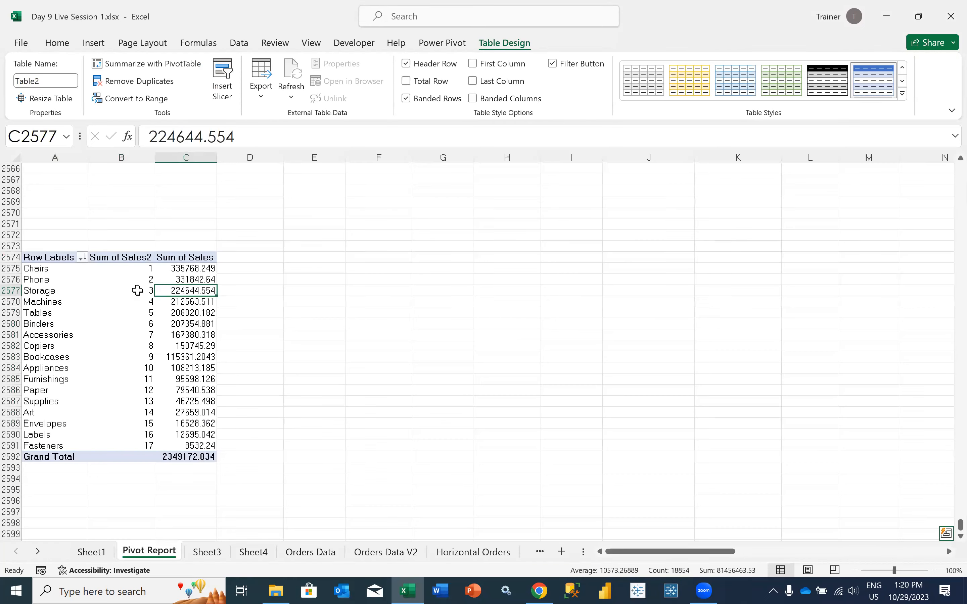
{"action": "left_click_drag", "start_coordinate": [45, 290], "coordinate": [193, 290]}
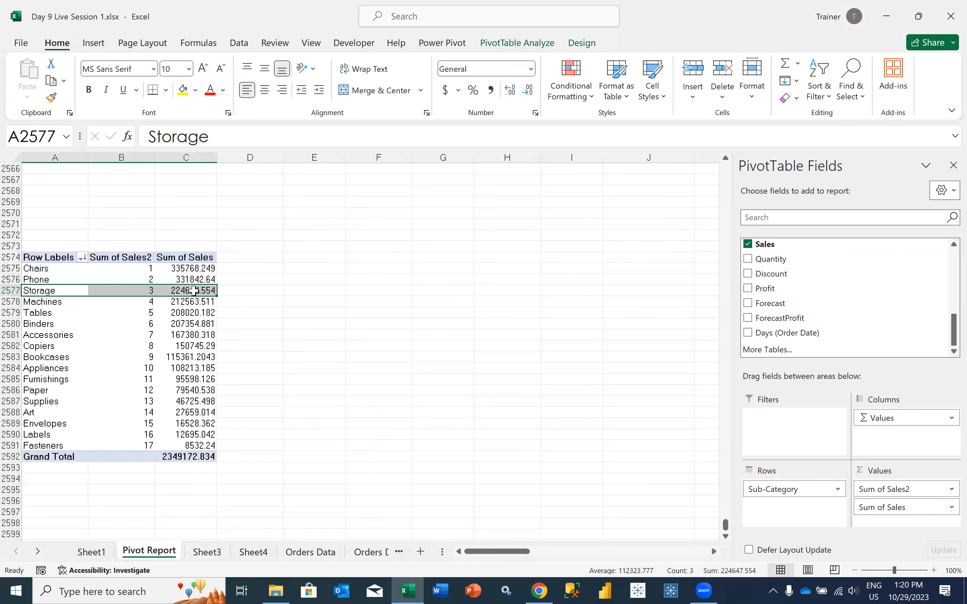
{"action": "left_click", "coordinate": [193, 290]}
{"action": "left_click", "coordinate": [112, 554]}
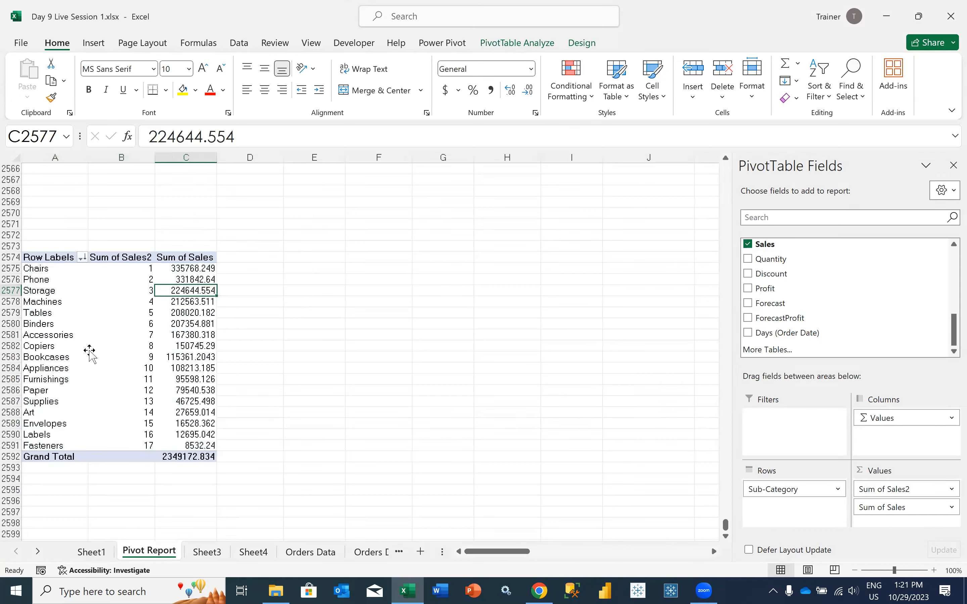
{"action": "left_click", "coordinate": [91, 355]}
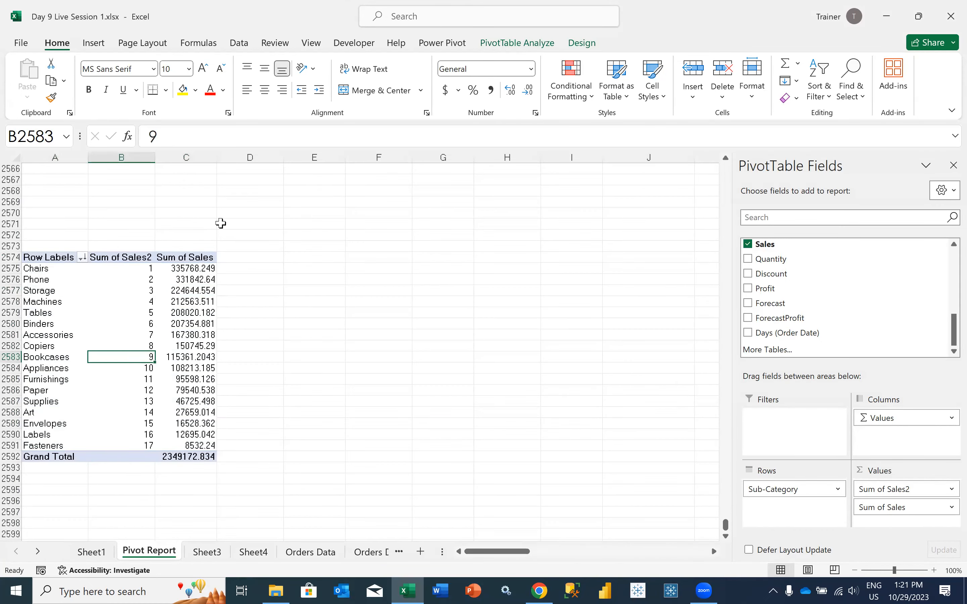
Insert a Clustered Column PivotChart from the sub-category sales pivot table and place it beside the table
{"action": "left_click", "coordinate": [519, 44]}
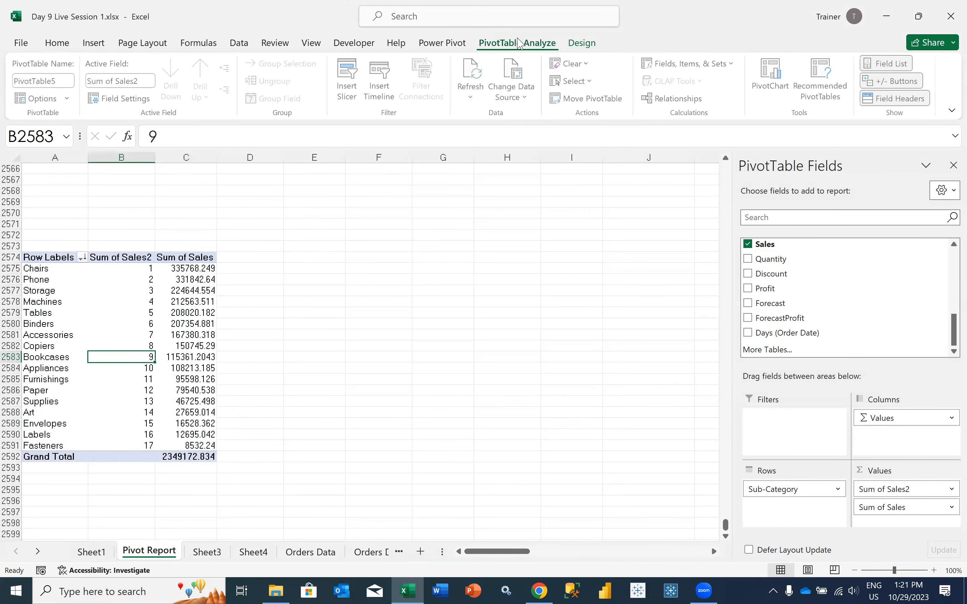
{"action": "left_click", "coordinate": [777, 104]}
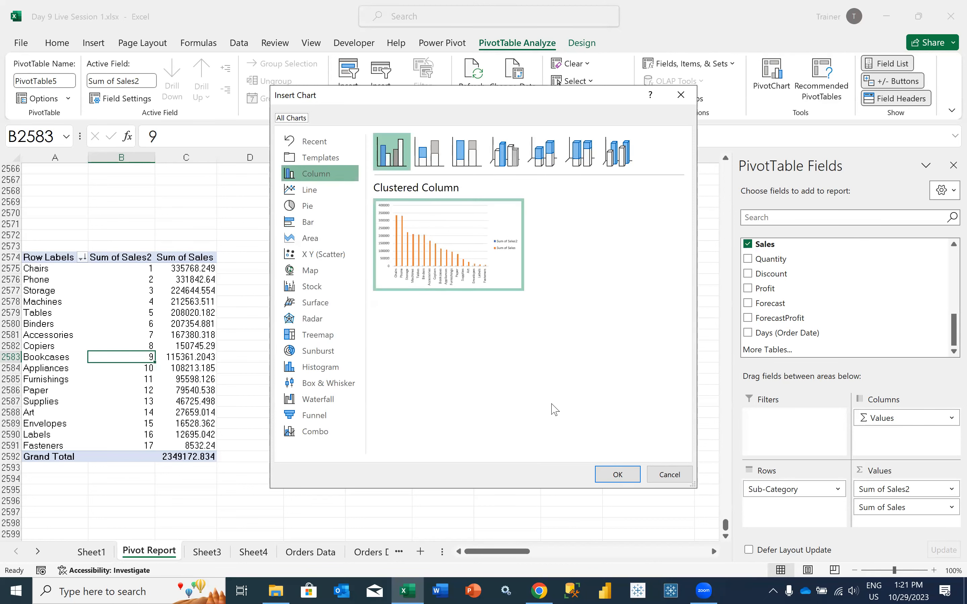
{"action": "left_click", "coordinate": [611, 474]}
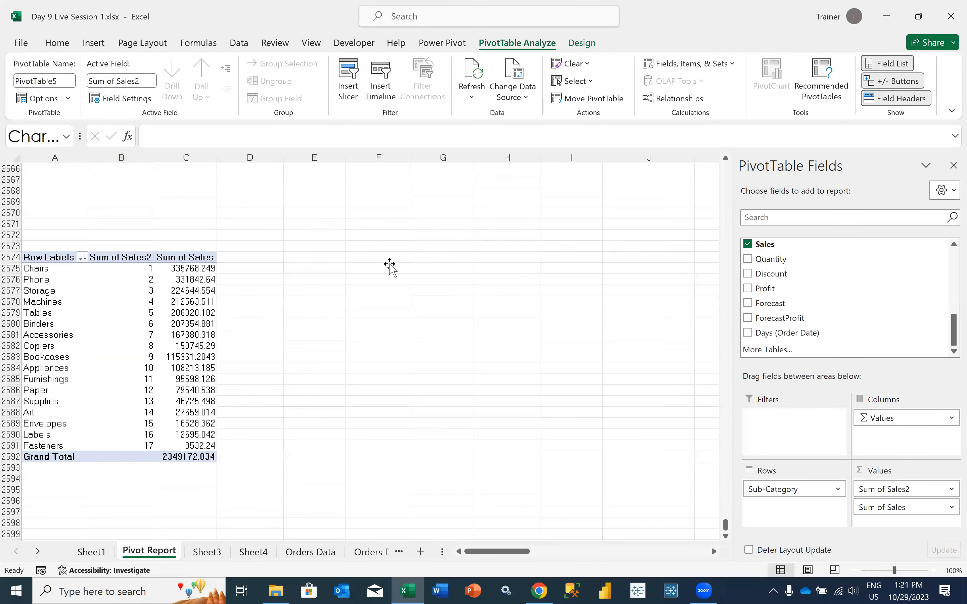
{"action": "left_click_drag", "start_coordinate": [410, 258], "coordinate": [477, 224]}
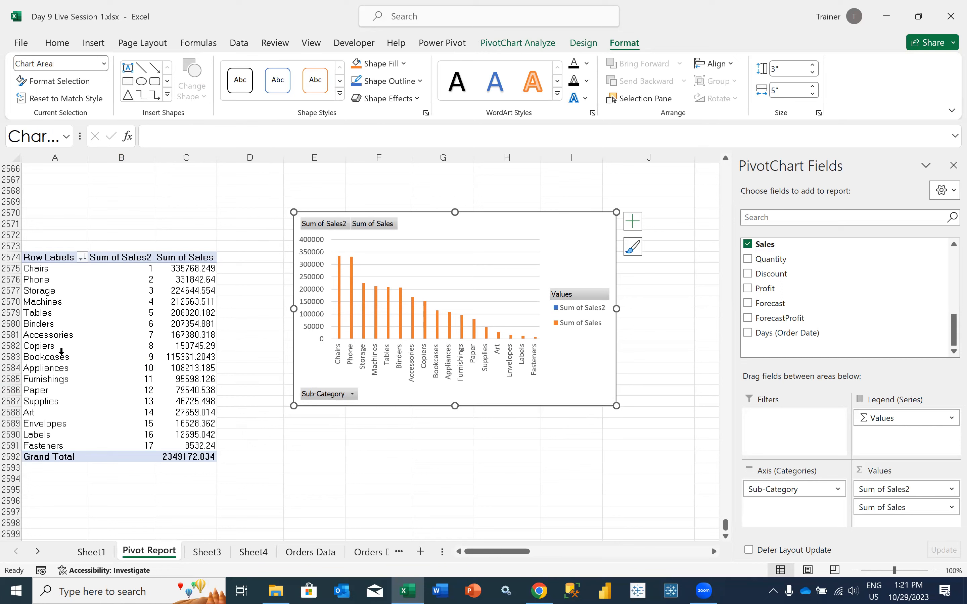
Copy the pivot table's sub-category rows A2575:C2591 and paste them below the table at A2596
{"action": "left_click", "coordinate": [141, 318]}
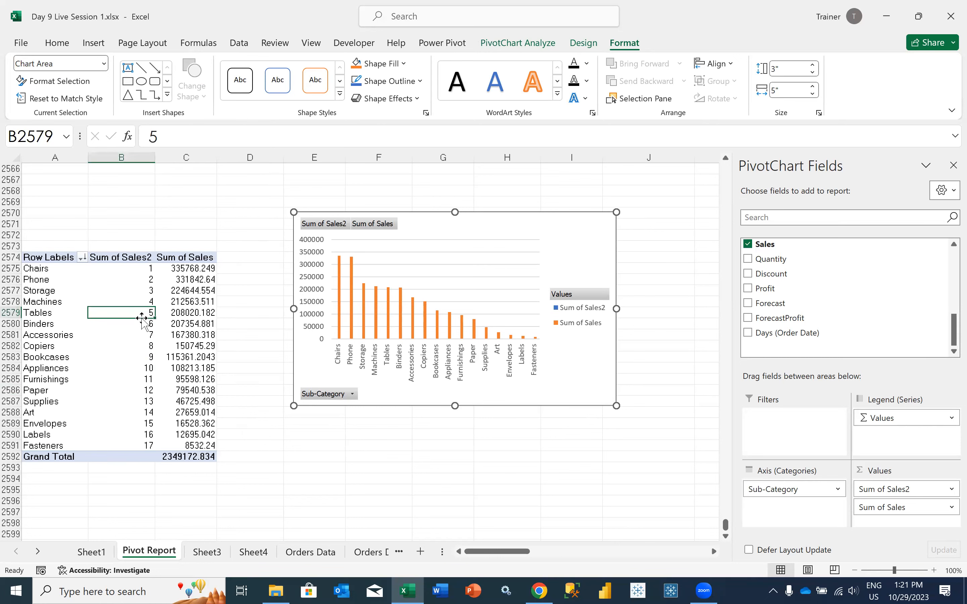
{"action": "left_click", "coordinate": [66, 269]}
{"action": "left_click_drag", "start_coordinate": [66, 269], "coordinate": [176, 447]}
{"action": "key", "text": "ctrl+c"}
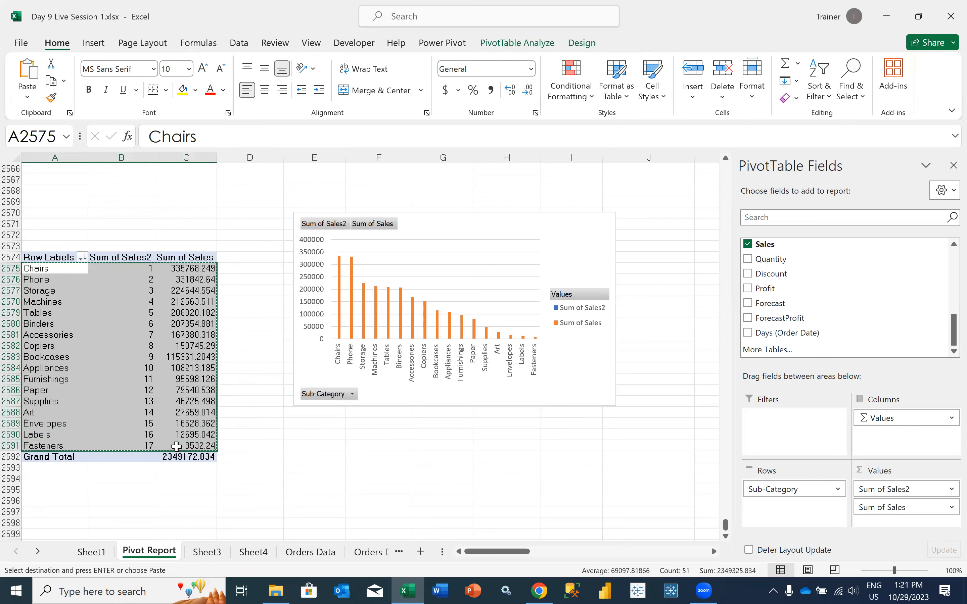
{"action": "scroll", "coordinate": [56, 396], "scroll_direction": "down", "scroll_amount": 3}
{"action": "left_click", "coordinate": [50, 390]}
{"action": "key", "text": "ctrl+v"}
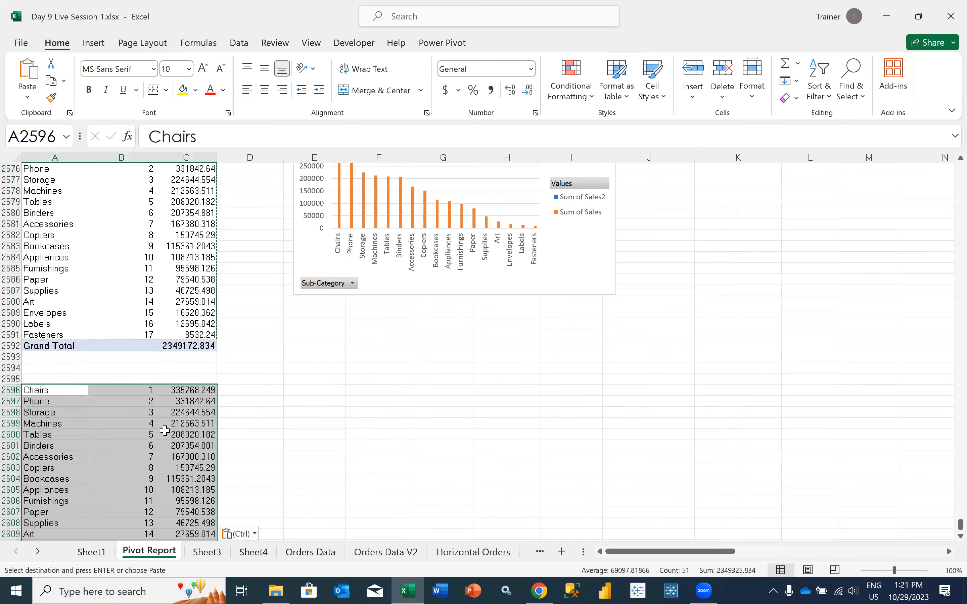
Select the pasted sub-category labels A2596:A2612 and undo the paste below the pivot table
{"action": "left_click", "coordinate": [129, 420]}
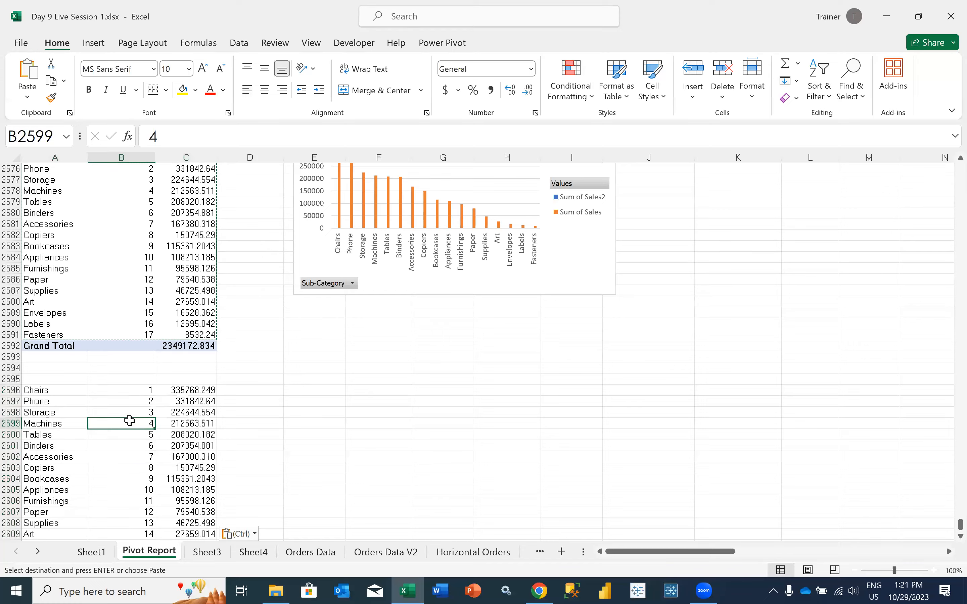
{"action": "scroll", "coordinate": [106, 350], "scroll_direction": "down", "scroll_amount": 2}
{"action": "left_click_drag", "start_coordinate": [47, 308], "coordinate": [57, 479]}
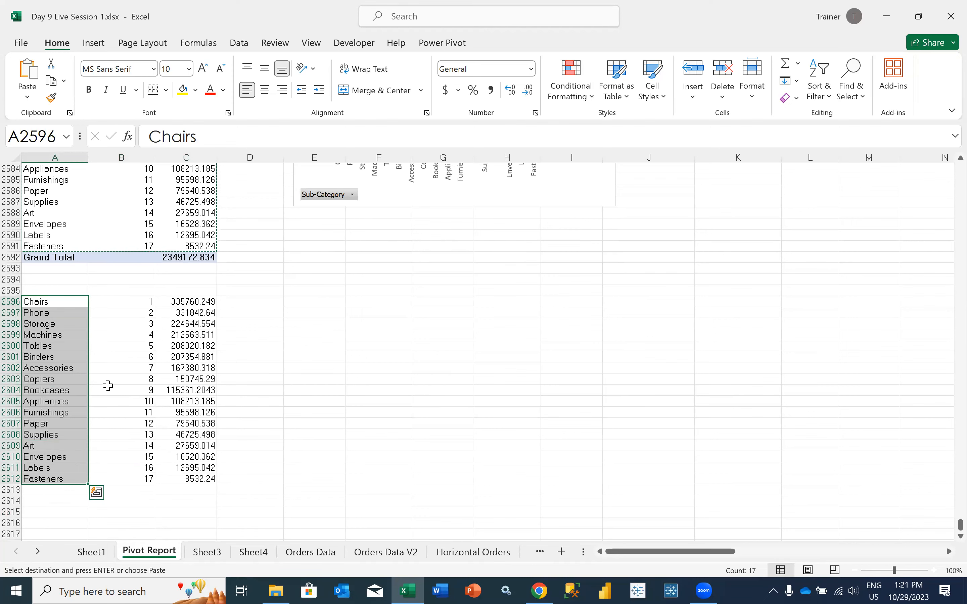
{"action": "key", "text": "ctrl+z"}
{"action": "scroll", "coordinate": [120, 281], "scroll_direction": "up", "scroll_amount": 1}
{"action": "scroll", "coordinate": [120, 281], "scroll_direction": "up", "scroll_amount": 4}
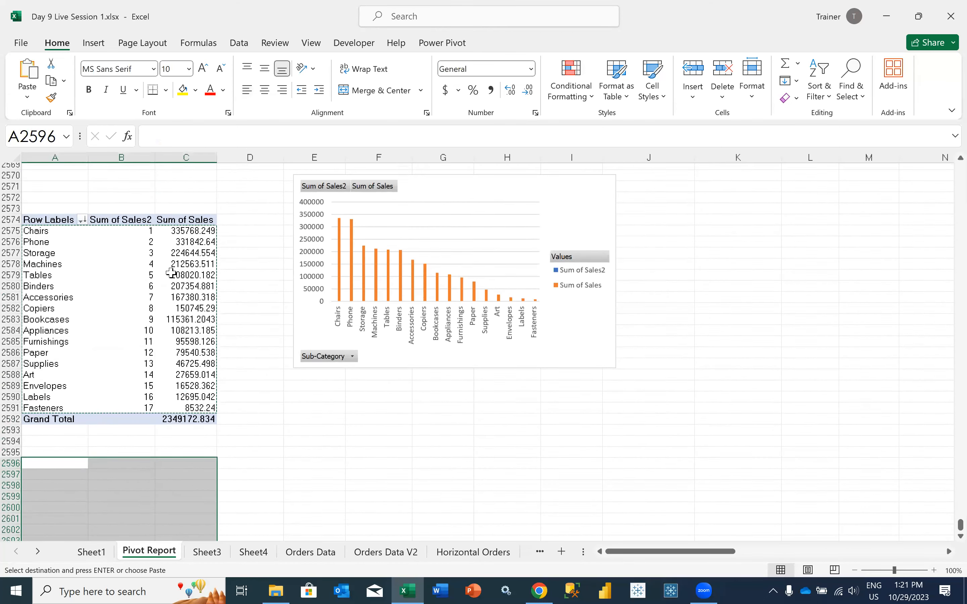
Add the Region field to the pivot table's rows above Sub-Category
{"action": "left_click", "coordinate": [172, 272]}
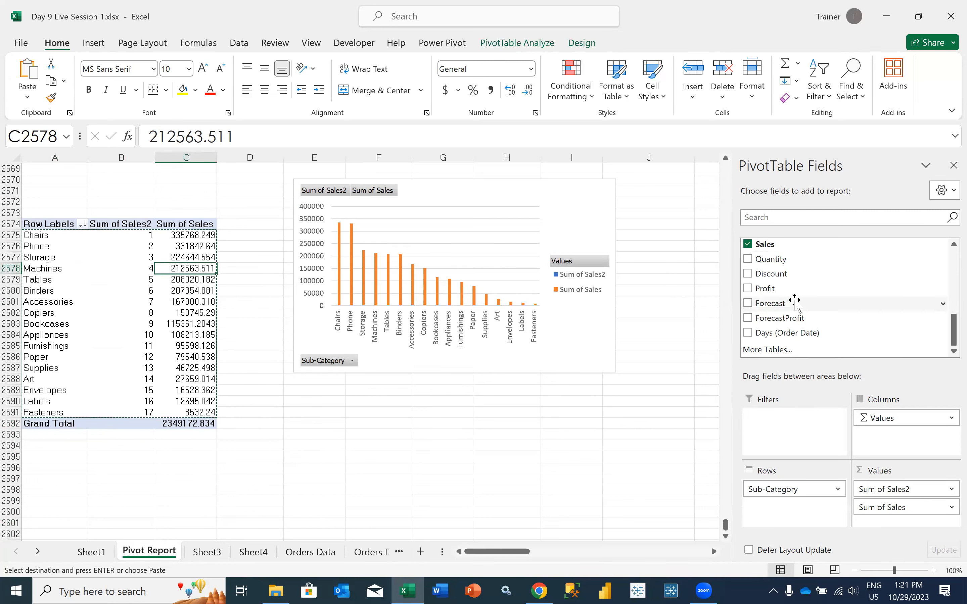
{"action": "scroll", "coordinate": [796, 301], "scroll_direction": "up", "scroll_amount": 2}
{"action": "scroll", "coordinate": [796, 300], "scroll_direction": "up", "scroll_amount": 2}
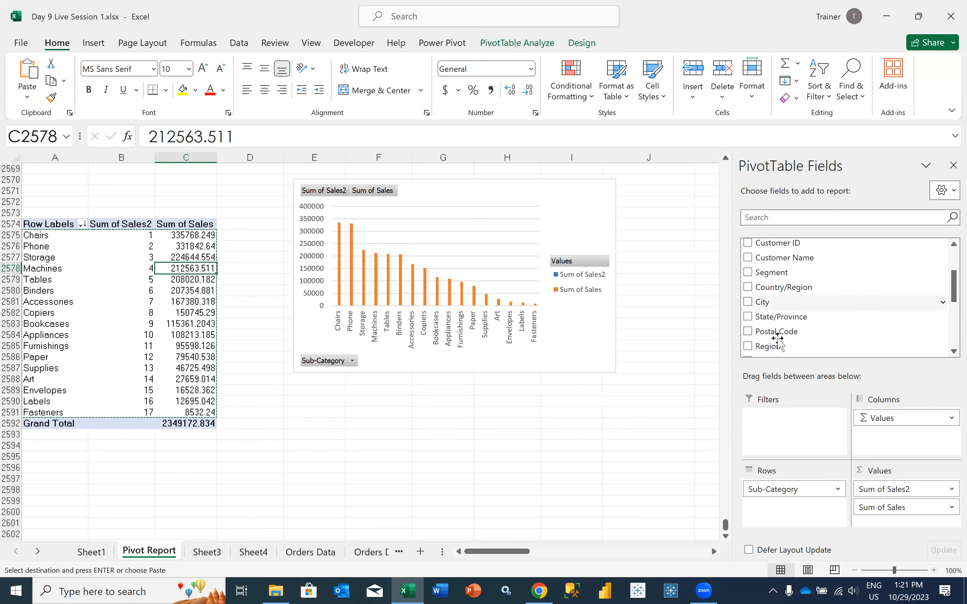
{"action": "left_click_drag", "start_coordinate": [769, 345], "coordinate": [775, 484]}
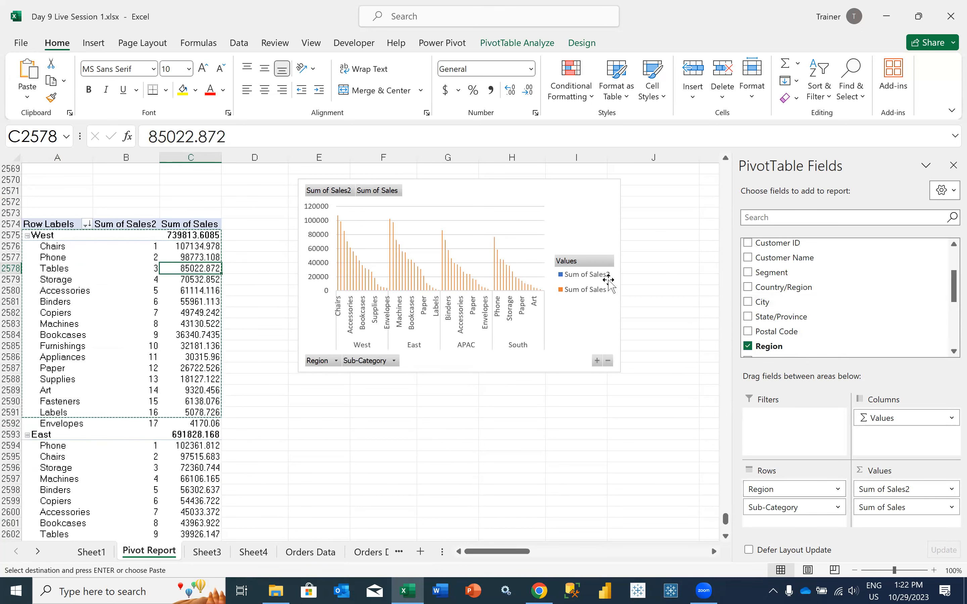
Move the PivotChart slightly lower on the sheet and enlarge it in both width and height
{"action": "left_click", "coordinate": [600, 318]}
{"action": "left_click_drag", "start_coordinate": [601, 318], "coordinate": [588, 367]}
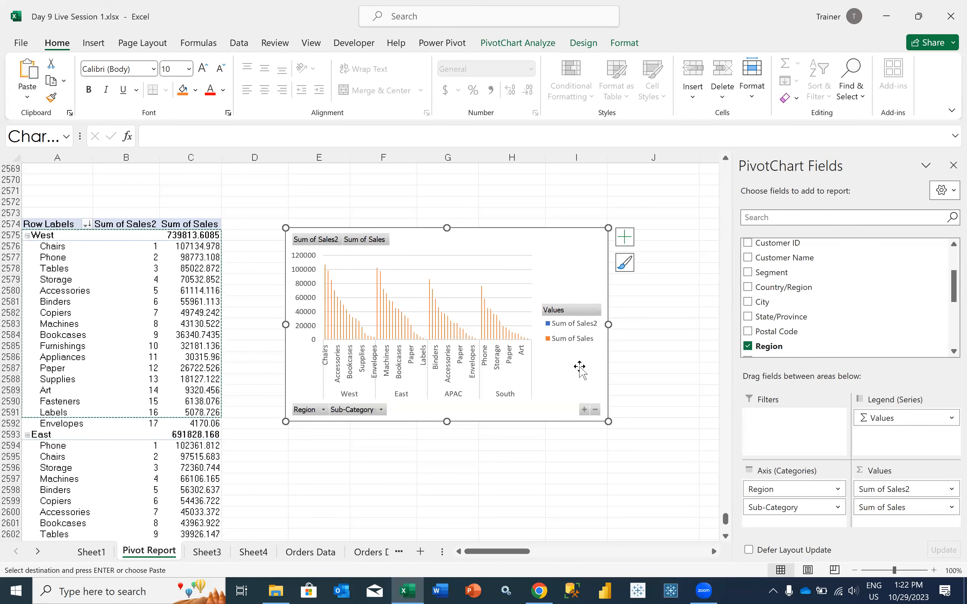
{"action": "left_click_drag", "start_coordinate": [608, 325], "coordinate": [705, 325]}
{"action": "left_click_drag", "start_coordinate": [283, 327], "coordinate": [255, 326]}
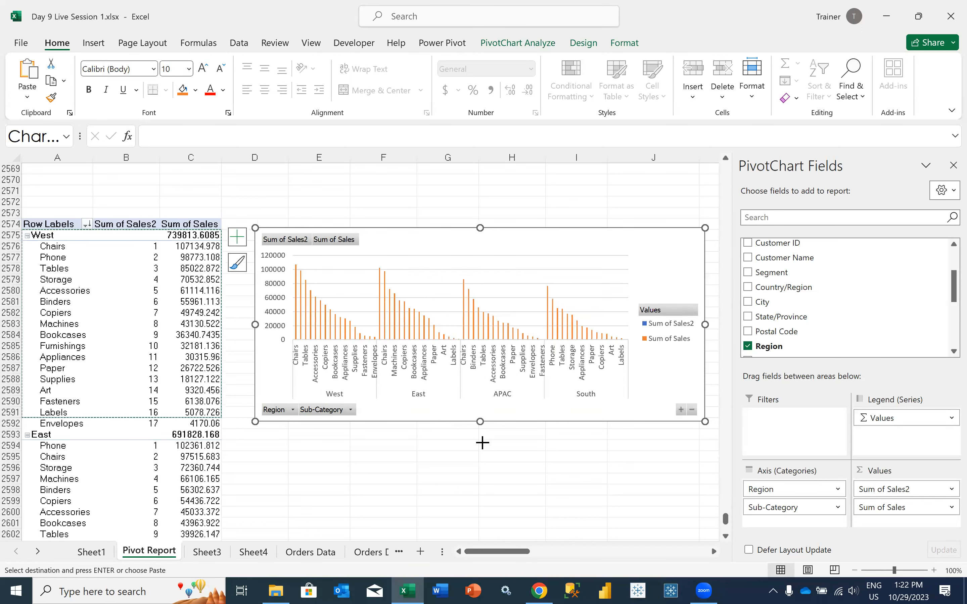
{"action": "left_click_drag", "start_coordinate": [482, 442], "coordinate": [480, 451]}
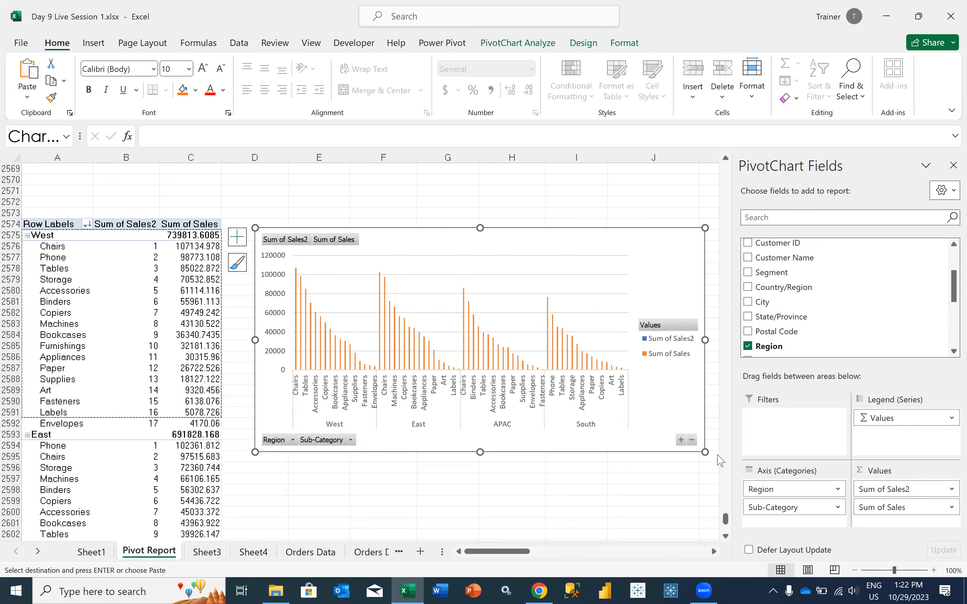
Replace Sub-Category with Segment on the PivotChart's axis, and remove Segment again so only Region is used
{"action": "mouse_move", "coordinate": [775, 506]}
{"action": "left_mouse_down"}
{"action": "mouse_move", "coordinate": [815, 331]}
{"action": "mouse_move", "coordinate": [786, 287]}
{"action": "mouse_move", "coordinate": [776, 508]}
{"action": "left_mouse_up"}
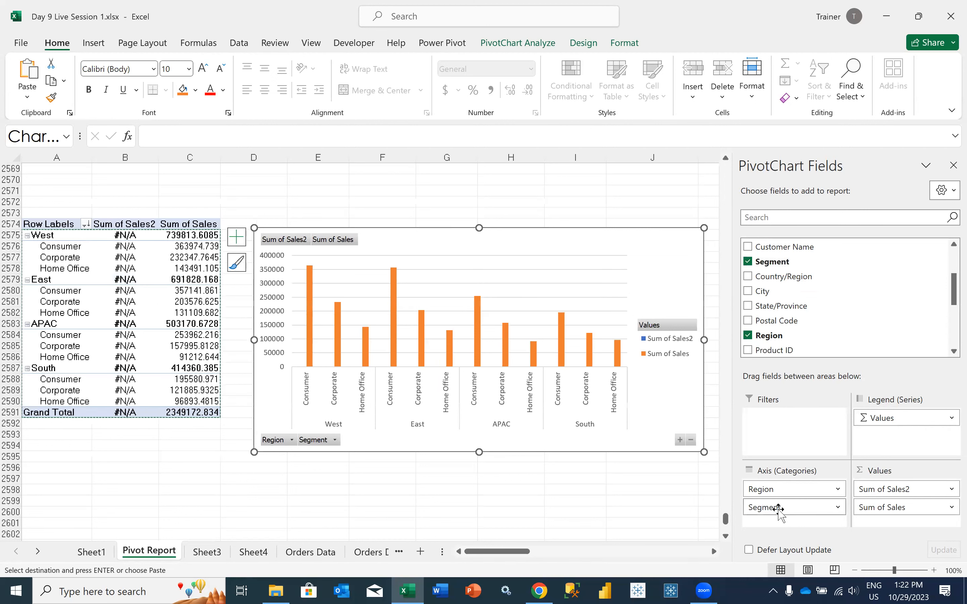
{"action": "left_click_drag", "start_coordinate": [777, 507], "coordinate": [813, 315]}
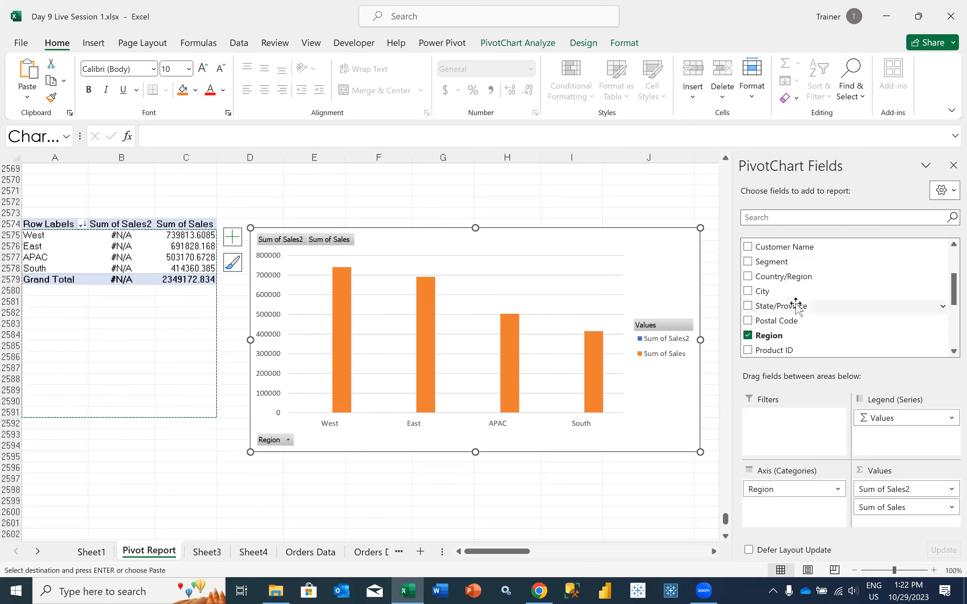
Search the PivotChart fields for "ship" and add Ship Mode to the axis categories below Region
{"action": "scroll", "coordinate": [795, 304], "scroll_direction": "up", "scroll_amount": 2}
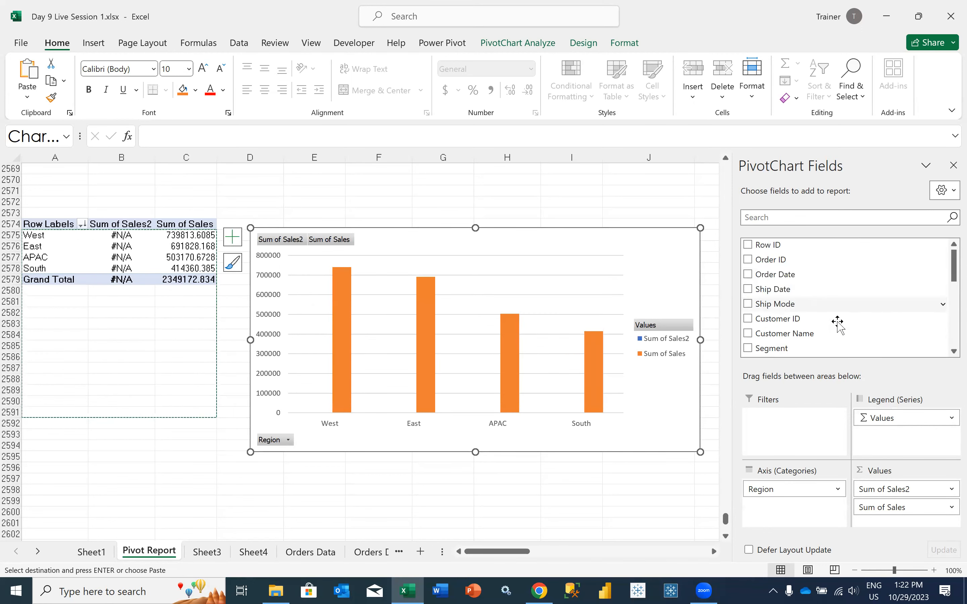
{"action": "scroll", "coordinate": [837, 322], "scroll_direction": "down", "scroll_amount": 6}
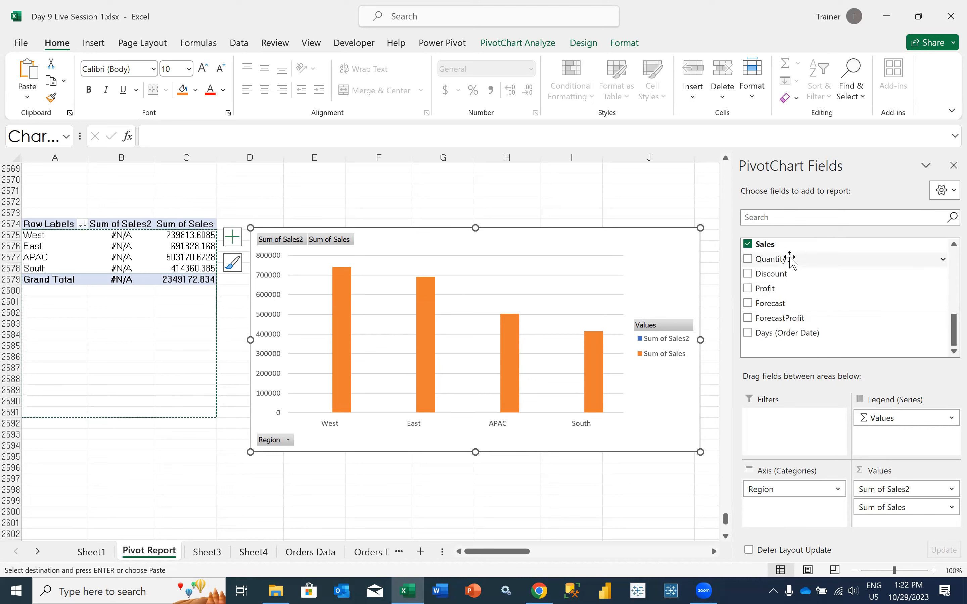
{"action": "scroll", "coordinate": [788, 289], "scroll_direction": "up", "scroll_amount": 3}
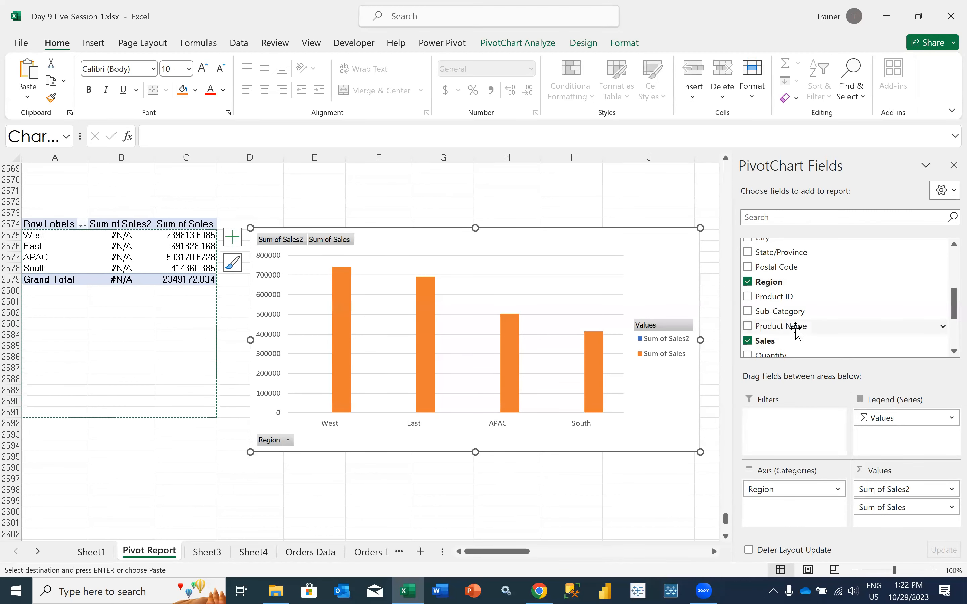
{"action": "scroll", "coordinate": [796, 331], "scroll_direction": "down", "scroll_amount": 2}
{"action": "scroll", "coordinate": [796, 332], "scroll_direction": "down", "scroll_amount": 1}
{"action": "scroll", "coordinate": [796, 331], "scroll_direction": "up", "scroll_amount": 6}
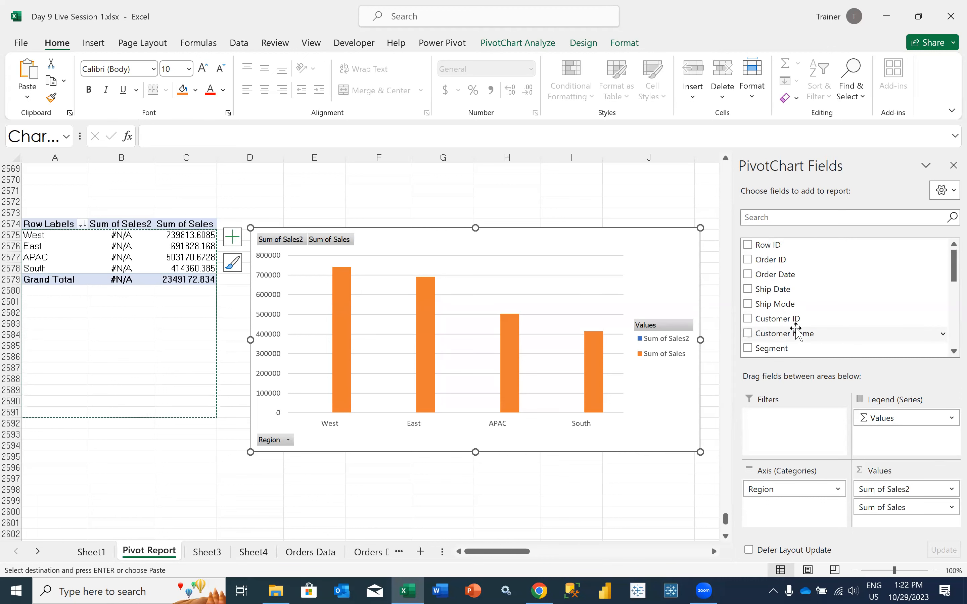
{"action": "scroll", "coordinate": [797, 332], "scroll_direction": "down", "scroll_amount": 3}
{"action": "left_click", "coordinate": [779, 219]}
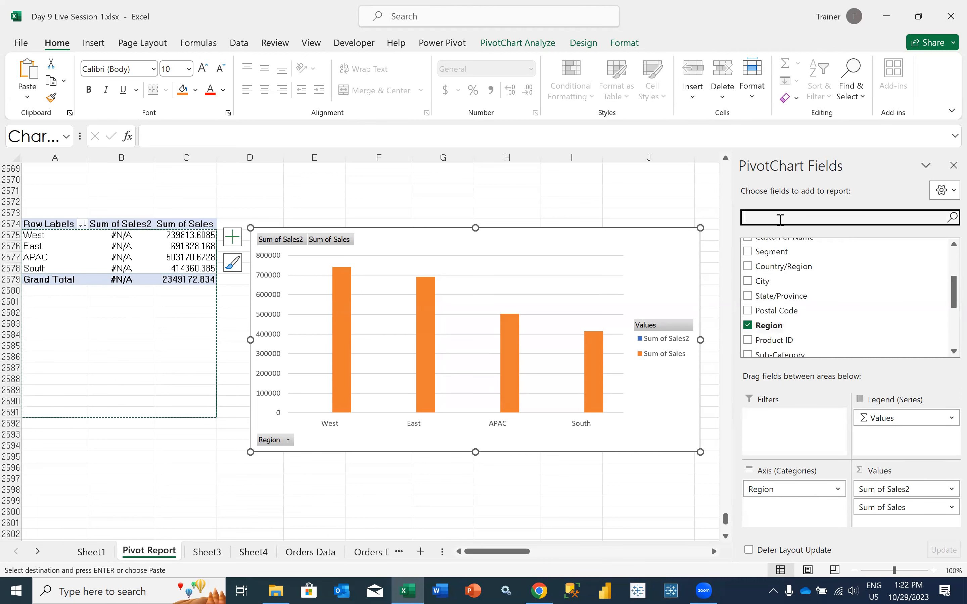
{"action": "type", "text": "ship"}
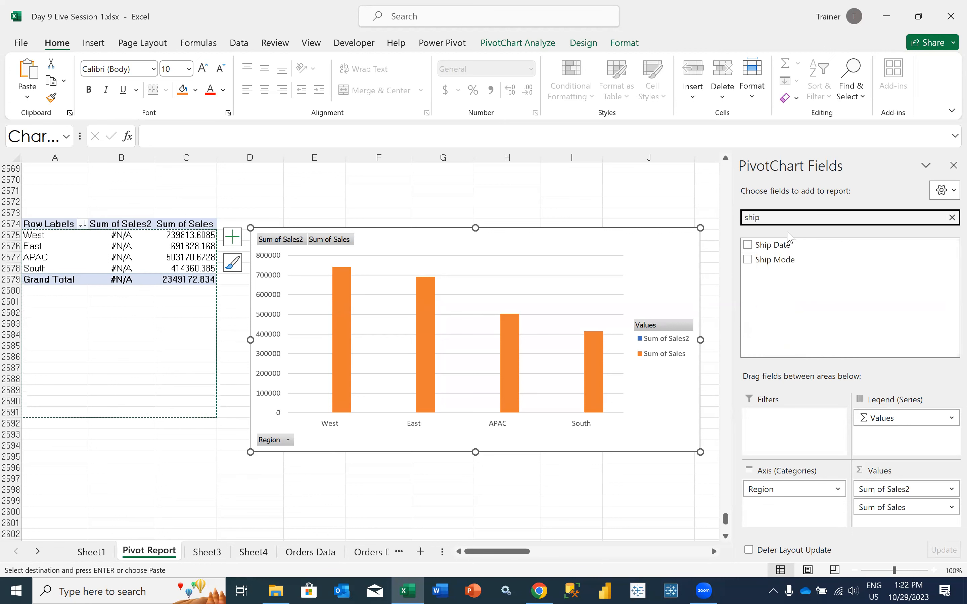
{"action": "left_click_drag", "start_coordinate": [789, 259], "coordinate": [786, 504]}
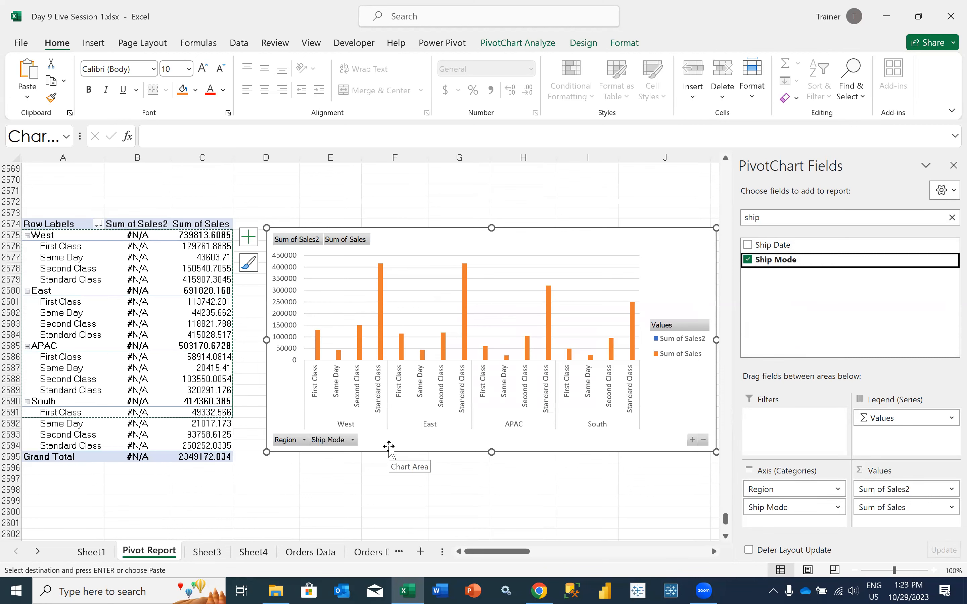
Open the value field settings of Sum of Sales2 and try Region and Ship Mode as the ranking's base field
{"action": "left_click", "coordinate": [886, 489]}
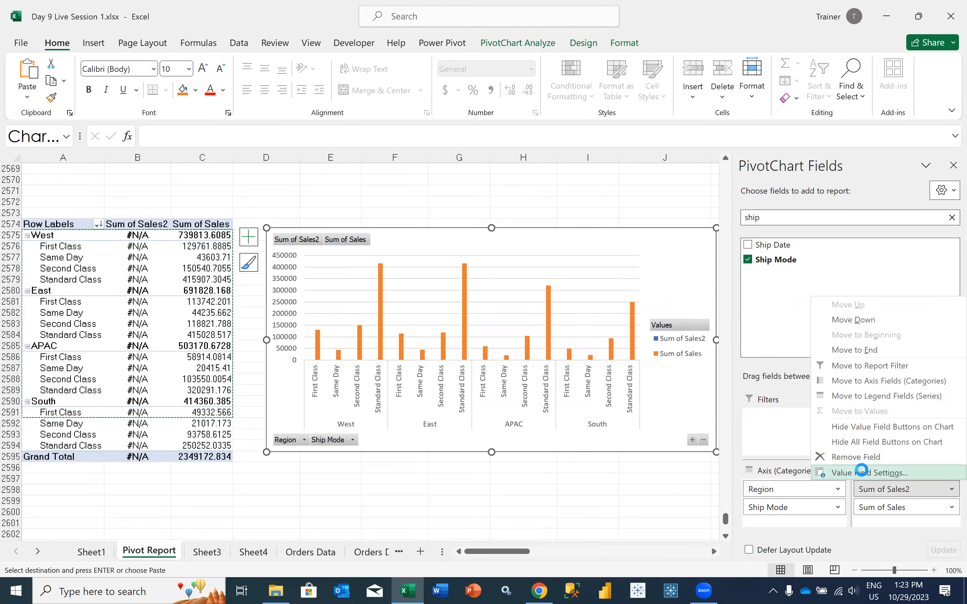
{"action": "left_click", "coordinate": [861, 472]}
{"action": "left_click", "coordinate": [459, 305]}
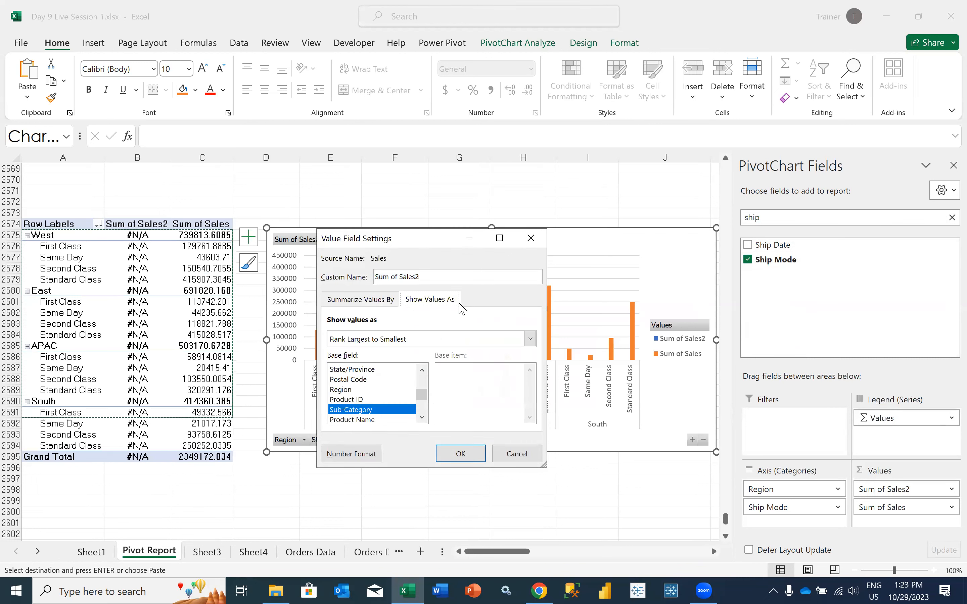
{"action": "left_click", "coordinate": [372, 391]}
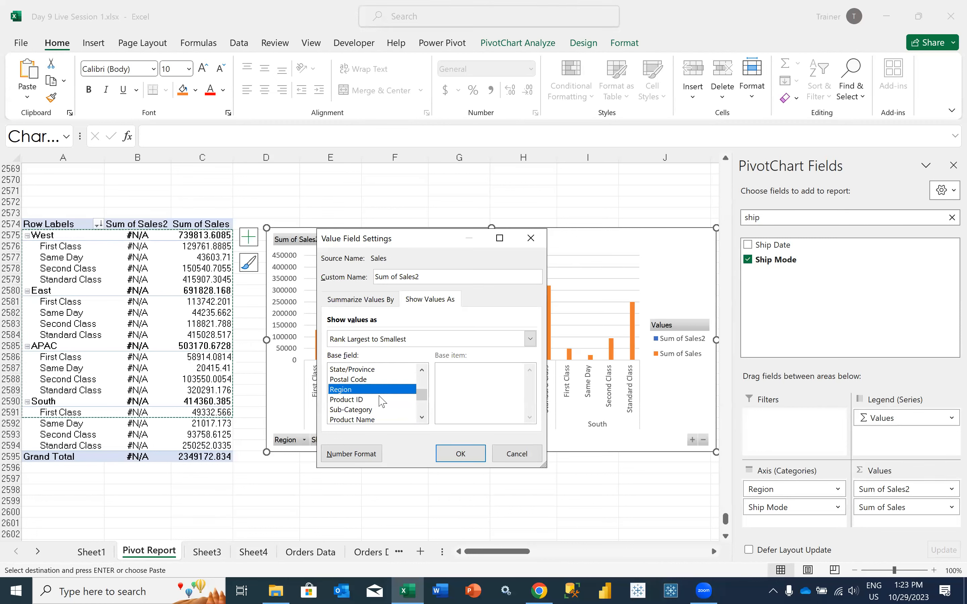
{"action": "scroll", "coordinate": [423, 421], "scroll_direction": "down", "scroll_amount": 6}
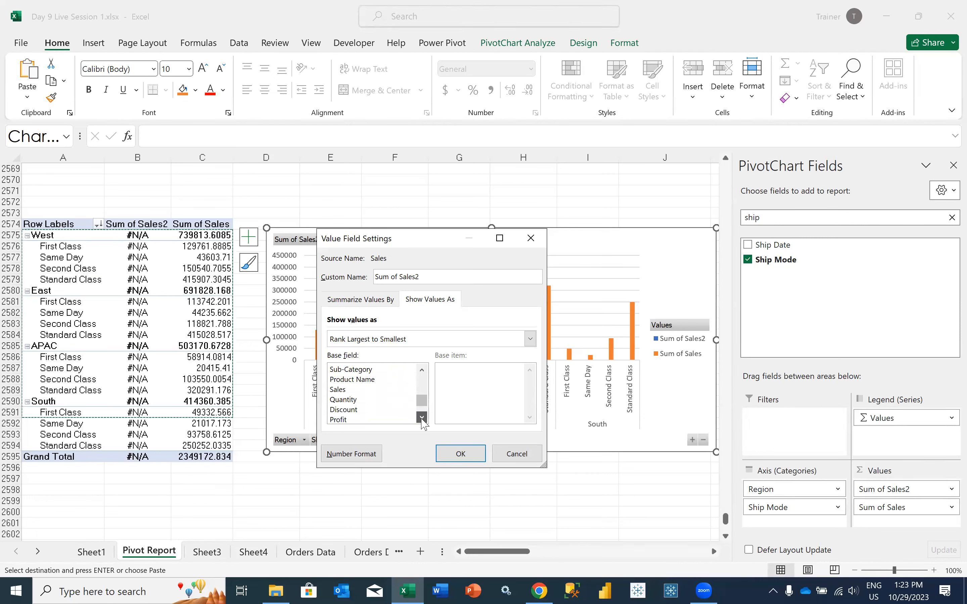
{"action": "left_click_drag", "start_coordinate": [422, 401], "coordinate": [421, 384]}
{"action": "left_click", "coordinate": [382, 380]}
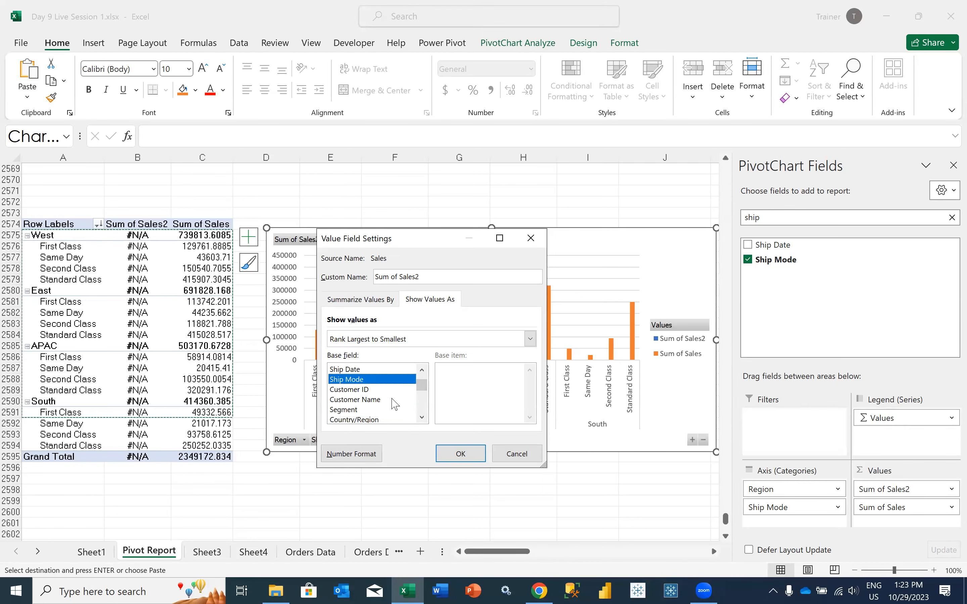
Look through the ranking's base field list and try Product ID as the base field
{"action": "left_click", "coordinate": [422, 417]}
{"action": "scroll", "coordinate": [417, 408], "scroll_direction": "down", "scroll_amount": 2}
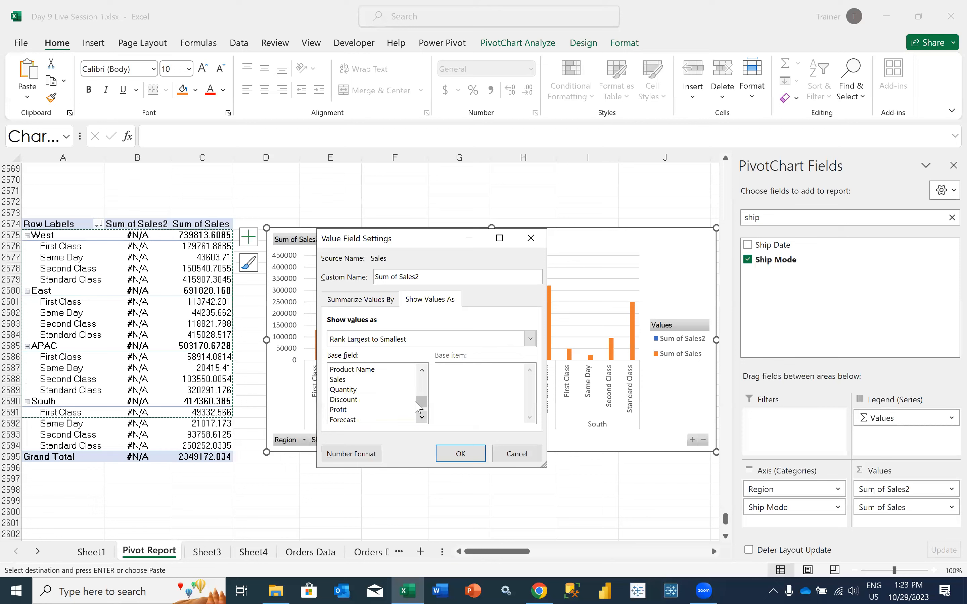
{"action": "left_click_drag", "start_coordinate": [424, 404], "coordinate": [425, 399]}
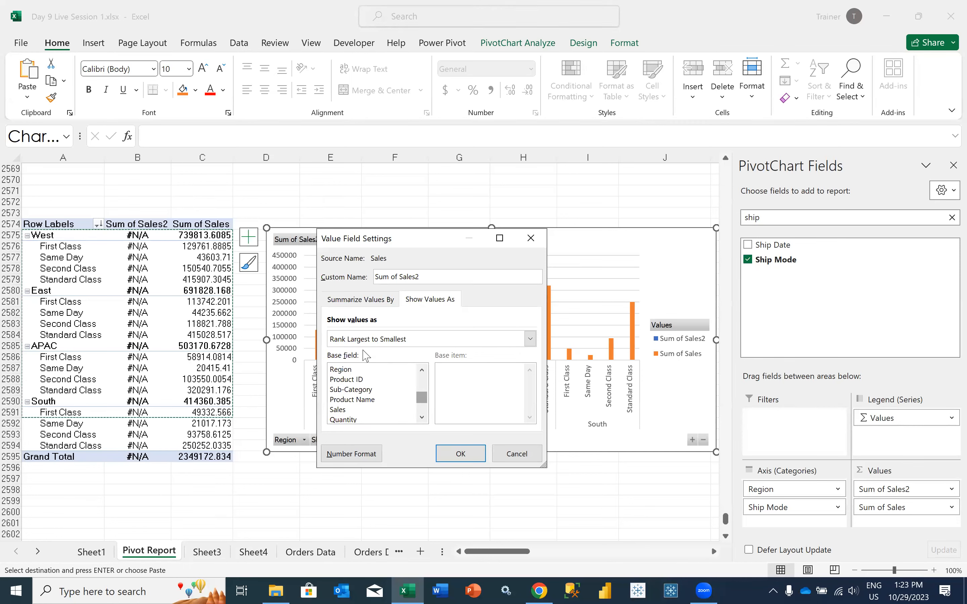
{"action": "left_click", "coordinate": [357, 371]}
{"action": "scroll", "coordinate": [423, 375], "scroll_direction": "up", "scroll_amount": 2}
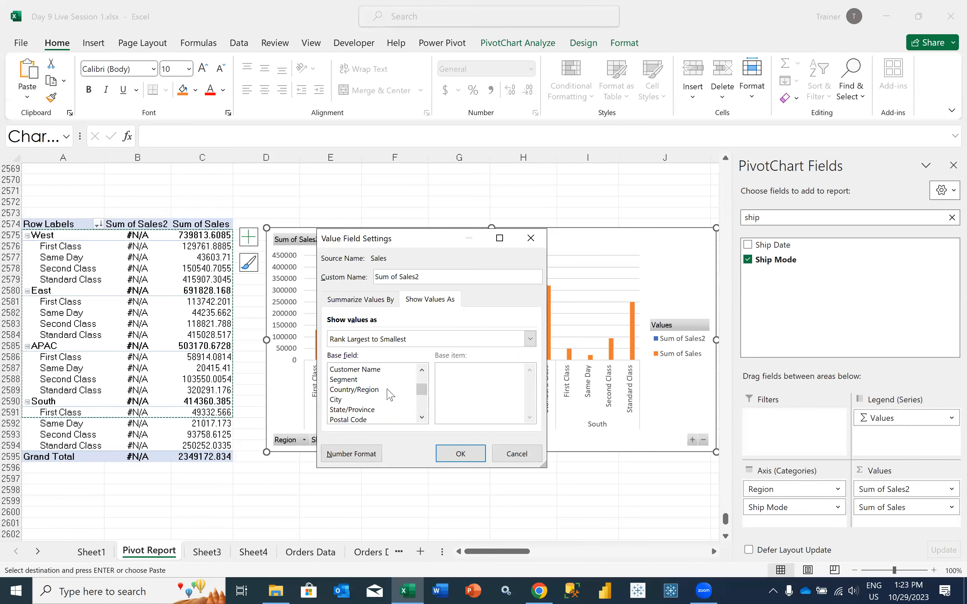
{"action": "left_click_drag", "start_coordinate": [422, 397], "coordinate": [421, 400]}
{"action": "left_click", "coordinate": [376, 399]}
{"action": "left_click", "coordinate": [374, 389]}
{"action": "left_click", "coordinate": [370, 399]}
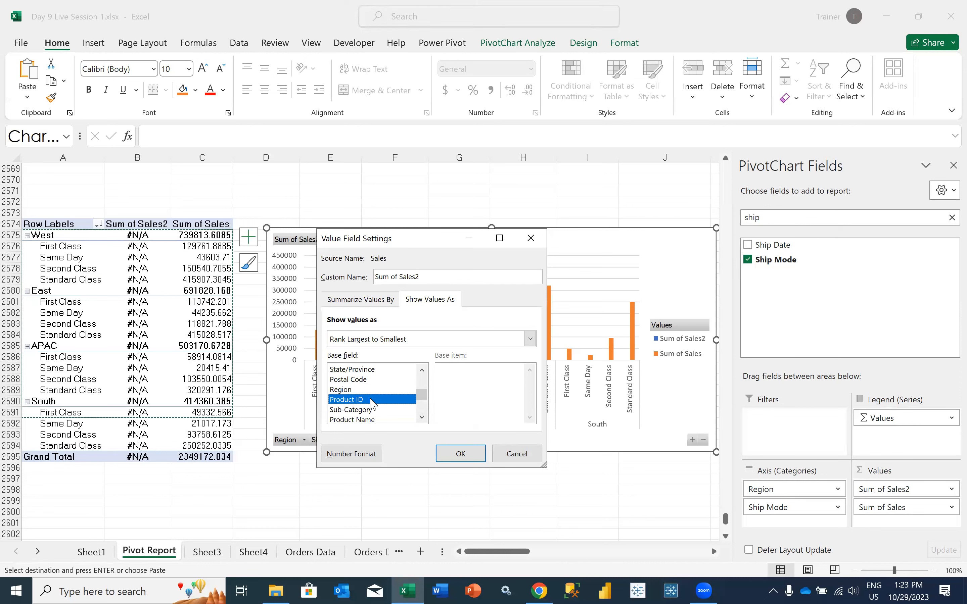
Rank Sum of Sales2 from largest to smallest with Region as the base field
{"action": "left_click", "coordinate": [361, 390]}
{"action": "key", "text": "Down"}
{"action": "key", "text": "Down"}
{"action": "key", "text": "Down"}
{"action": "key", "text": "Up"}
{"action": "key", "text": "Up"}
{"action": "key", "text": "Down"}
{"action": "key", "text": "Down"}
{"action": "key", "text": "Down"}
{"action": "key", "text": "Down"}
{"action": "key", "text": "Down"}
{"action": "key", "text": "Down"}
{"action": "key", "text": "Down"}
{"action": "key", "text": "Down"}
{"action": "key", "text": "Down"}
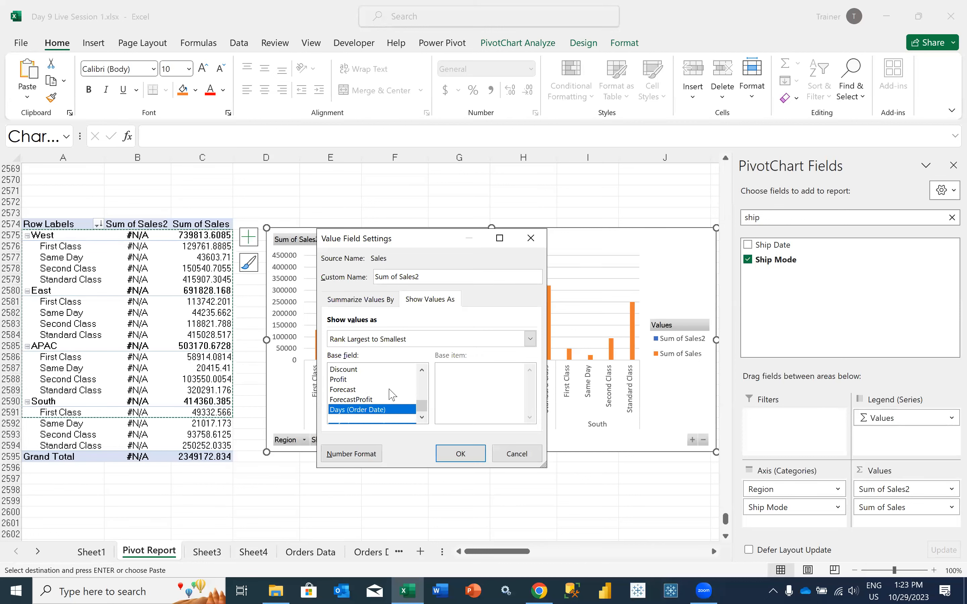
{"action": "scroll", "coordinate": [389, 389], "scroll_direction": "up", "scroll_amount": 4}
{"action": "left_click", "coordinate": [446, 453]}
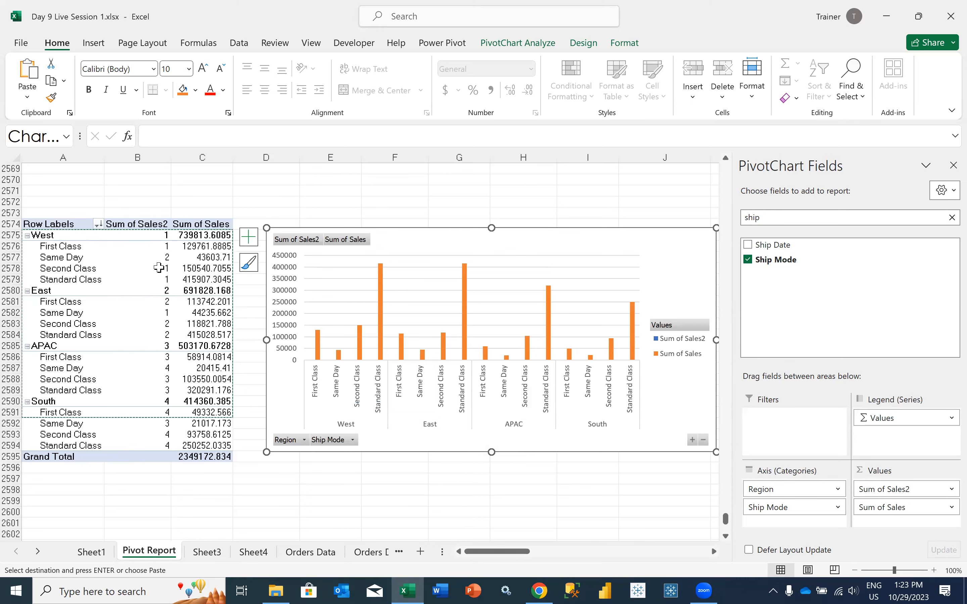
Remove Sum of Sales2 from the PivotChart's values, keeping only Sum of Sales, and deselect the chart
{"action": "left_click_drag", "start_coordinate": [880, 491], "coordinate": [858, 326]}
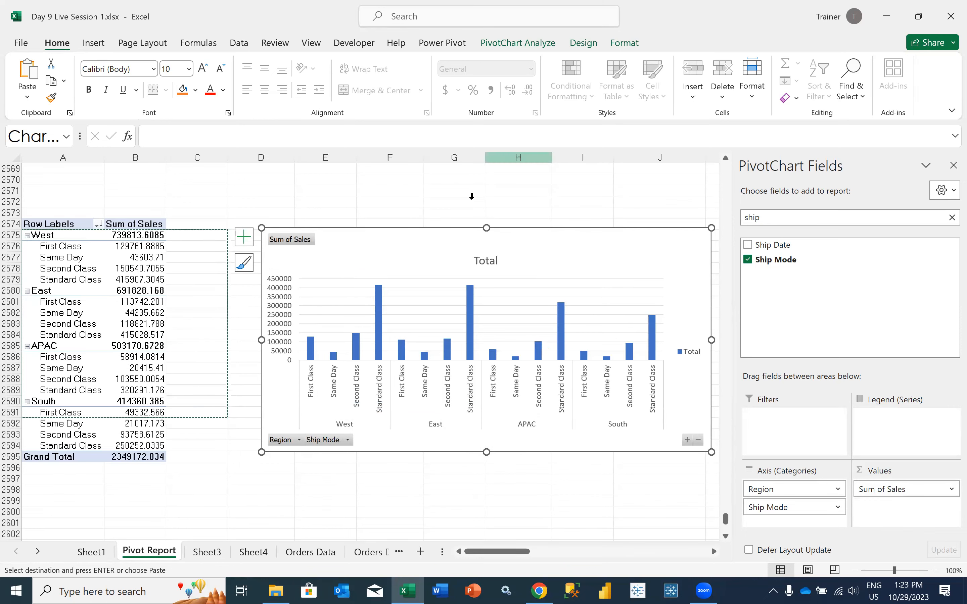
{"action": "left_click", "coordinate": [532, 49]}
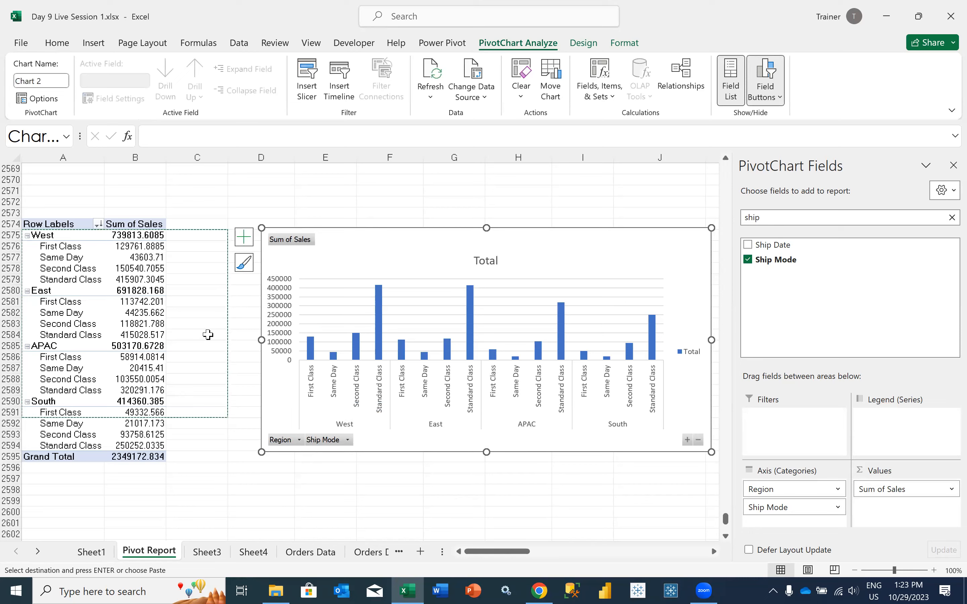
{"action": "left_click", "coordinate": [178, 400]}
{"action": "left_click", "coordinate": [205, 347]}
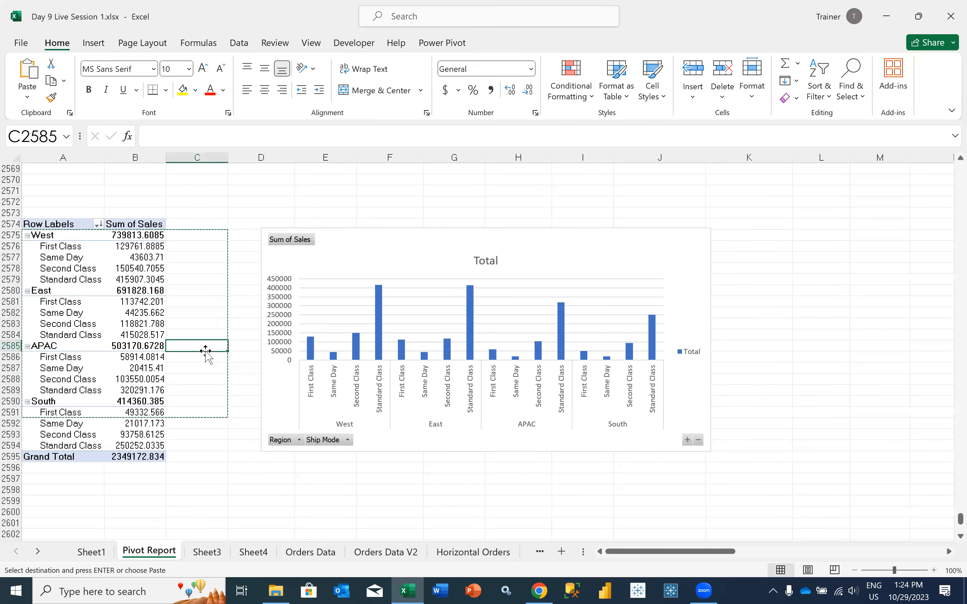
Select a value in the Sub-Category pivot table above to view its field layout
{"action": "scroll", "coordinate": [205, 350], "scroll_direction": "up", "scroll_amount": 5}
{"action": "scroll", "coordinate": [205, 351], "scroll_direction": "up", "scroll_amount": 3}
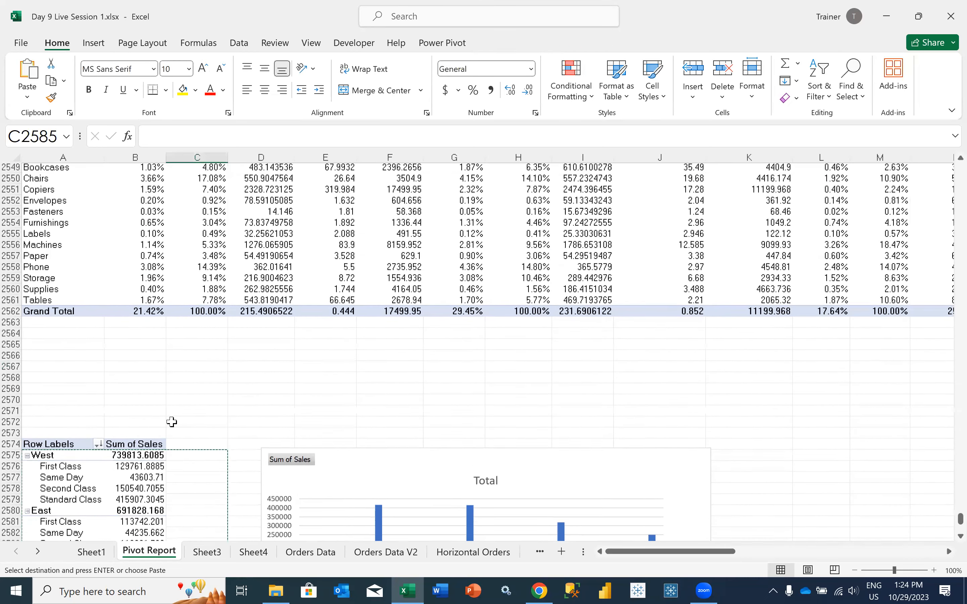
{"action": "scroll", "coordinate": [170, 399], "scroll_direction": "up", "scroll_amount": 3}
{"action": "left_click", "coordinate": [136, 290]}
{"action": "scroll", "coordinate": [135, 404], "scroll_direction": "down", "scroll_amount": 4}
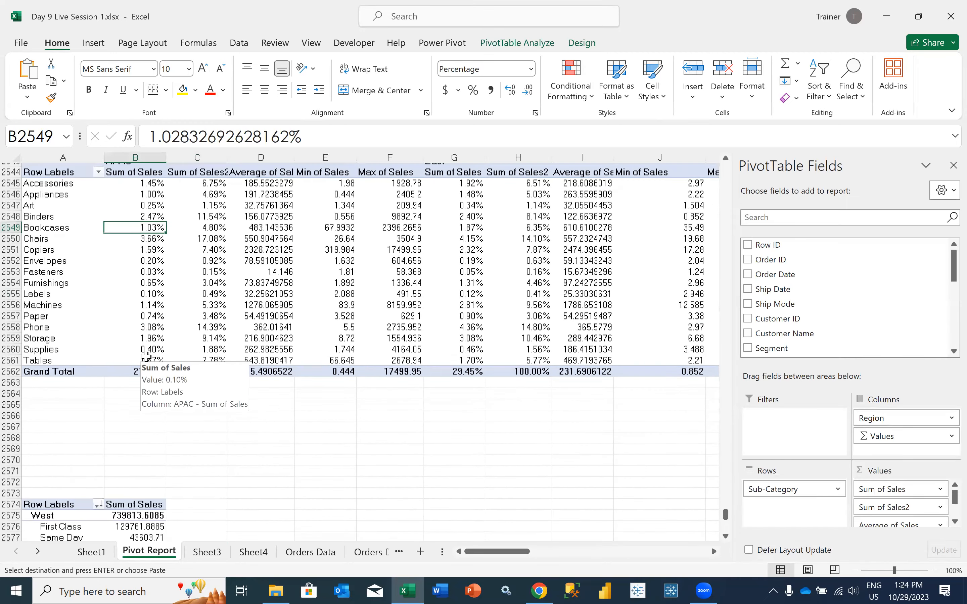
{"action": "scroll", "coordinate": [134, 404], "scroll_direction": "down", "scroll_amount": 3}
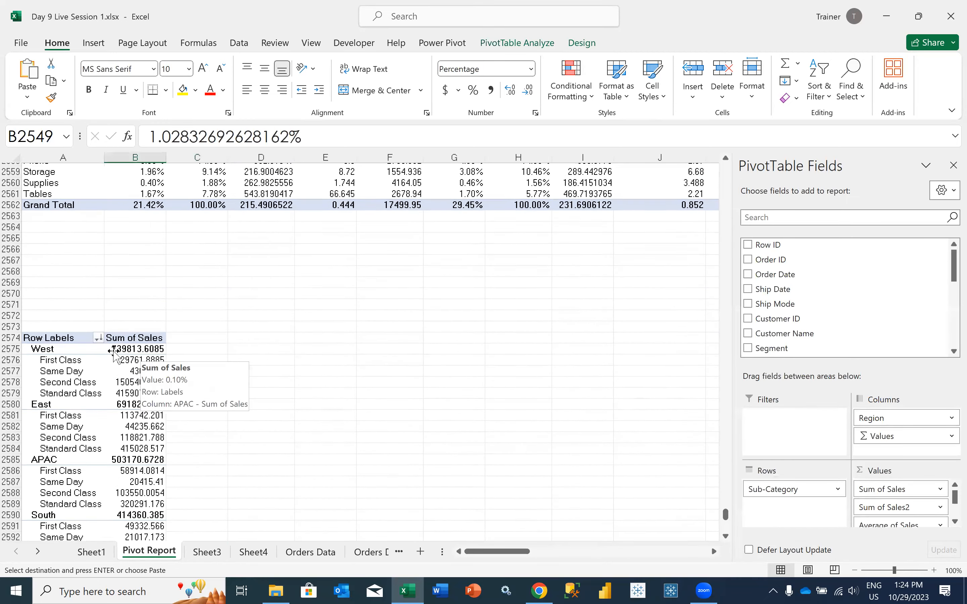
Add Segment as a report filter to the pivot table with Region and Ship Mode rows
{"action": "left_click", "coordinate": [138, 346]}
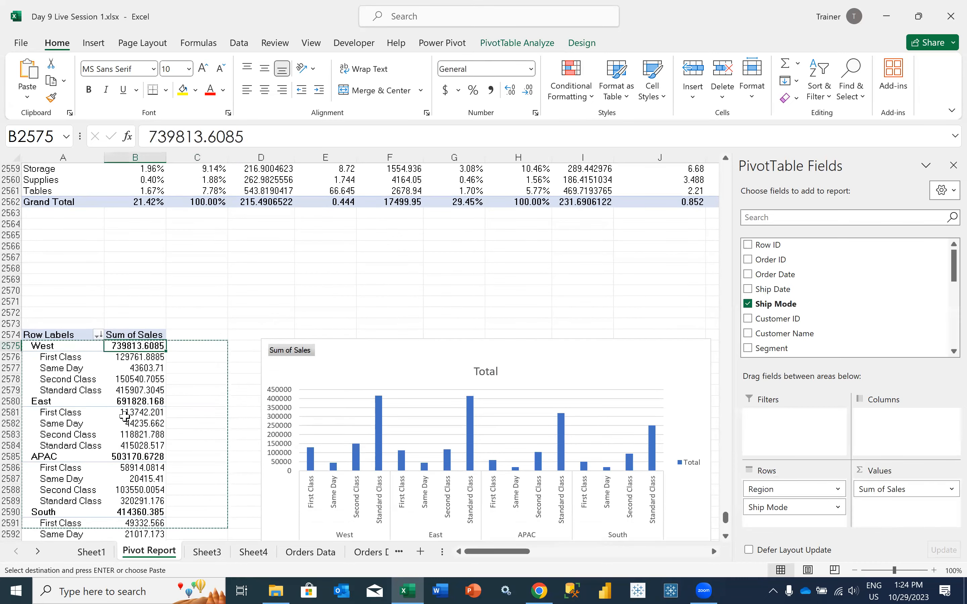
{"action": "scroll", "coordinate": [188, 356], "scroll_direction": "down", "scroll_amount": 1}
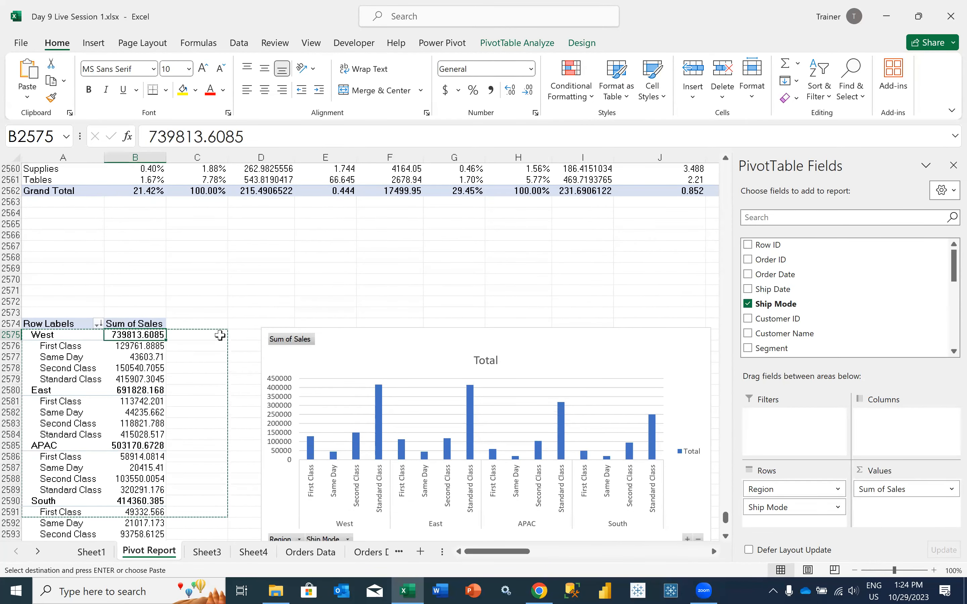
{"action": "left_click_drag", "start_coordinate": [859, 350], "coordinate": [809, 420]}
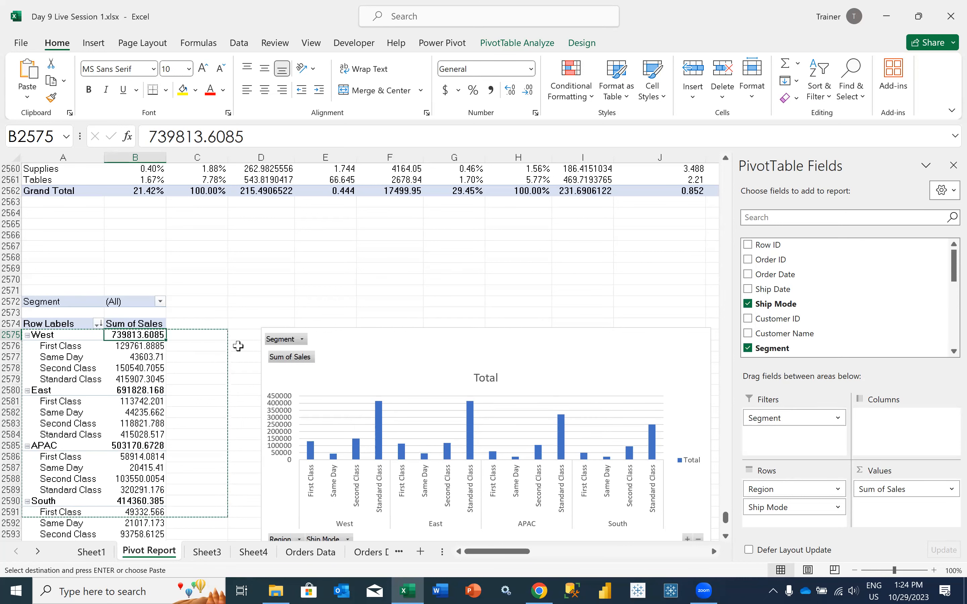
Filter the pivot table's Segment to Consumer and move the PivotChart closer to the table and slightly higher
{"action": "left_click", "coordinate": [157, 304]}
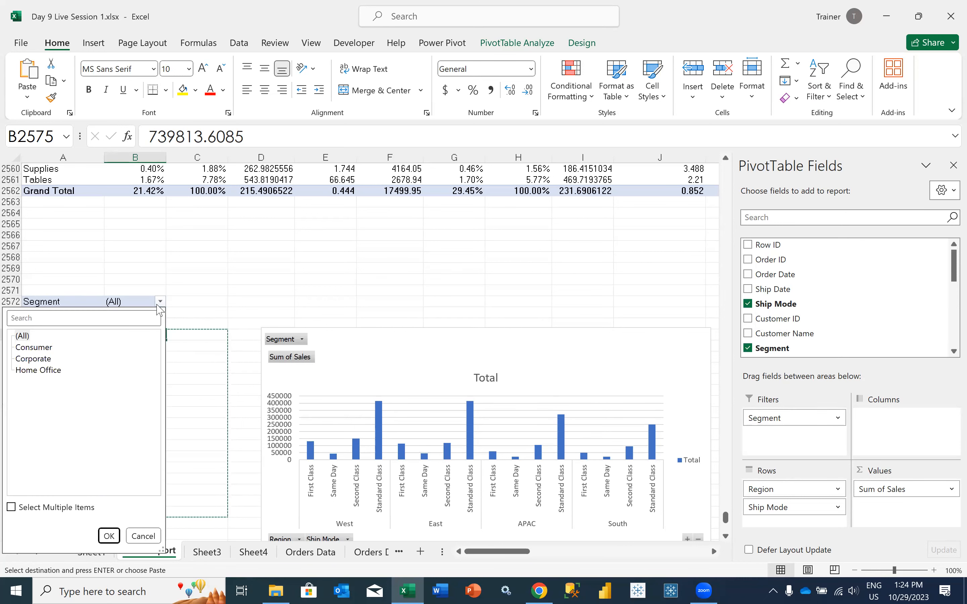
{"action": "left_click", "coordinate": [34, 348]}
{"action": "left_click", "coordinate": [109, 536]}
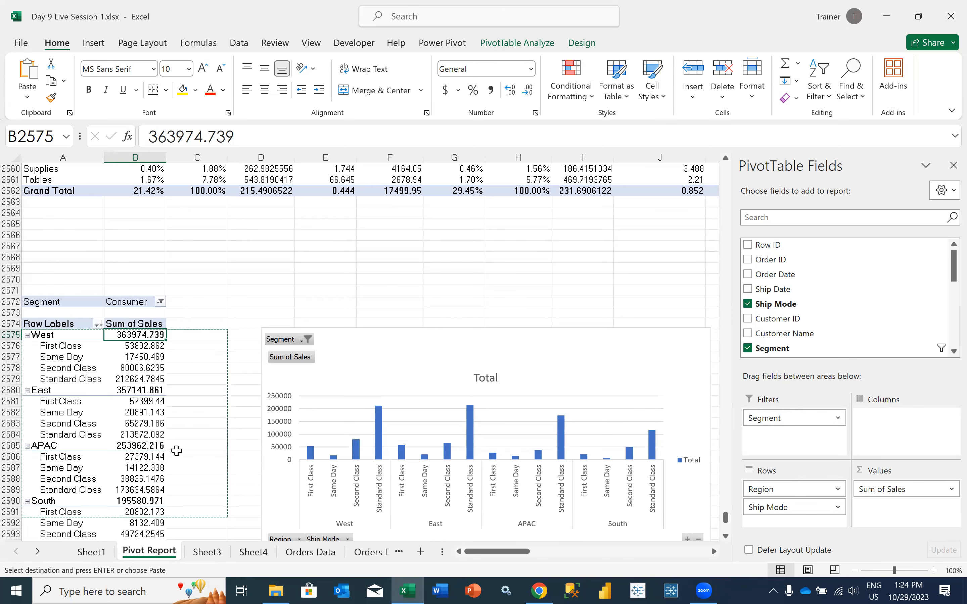
{"action": "scroll", "coordinate": [176, 450], "scroll_direction": "down", "scroll_amount": 1}
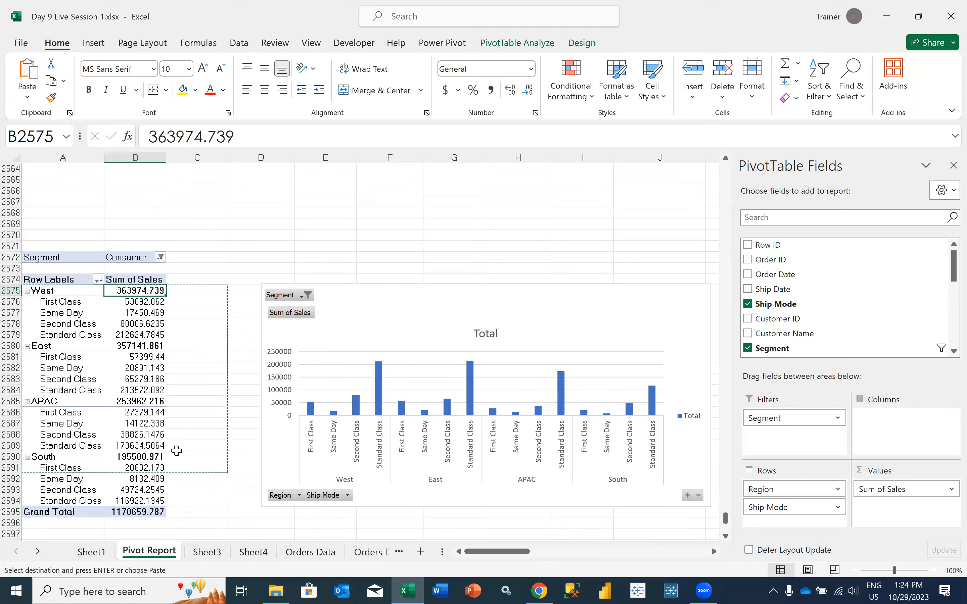
{"action": "left_click_drag", "start_coordinate": [408, 315], "coordinate": [374, 302]}
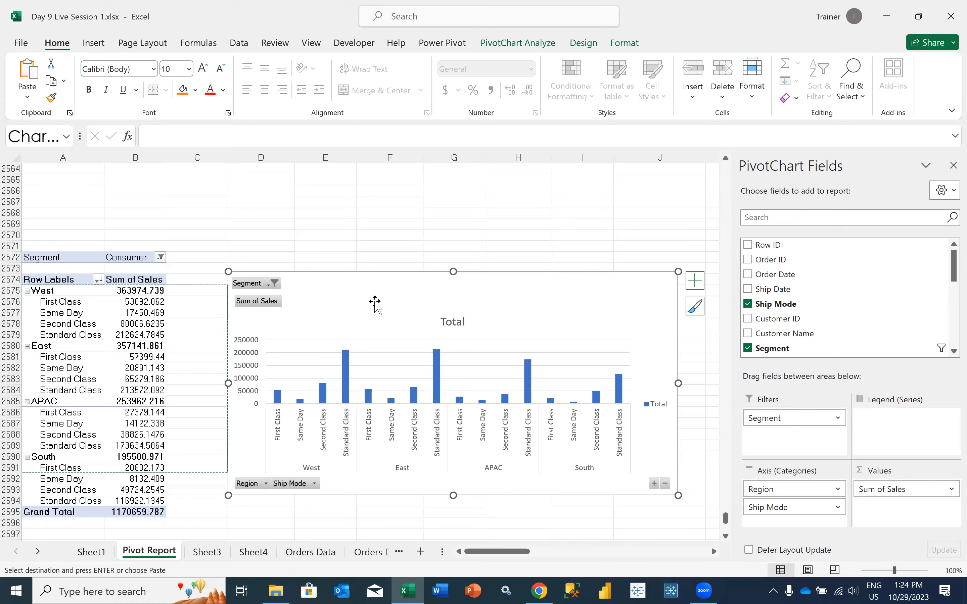
Compare the field layout of the Sub-Category pivot table with that of the Segment-filtered Region and Ship Mode pivot table below it
{"action": "scroll", "coordinate": [345, 283], "scroll_direction": "up", "scroll_amount": 6}
{"action": "scroll", "coordinate": [198, 394], "scroll_direction": "up", "scroll_amount": 6}
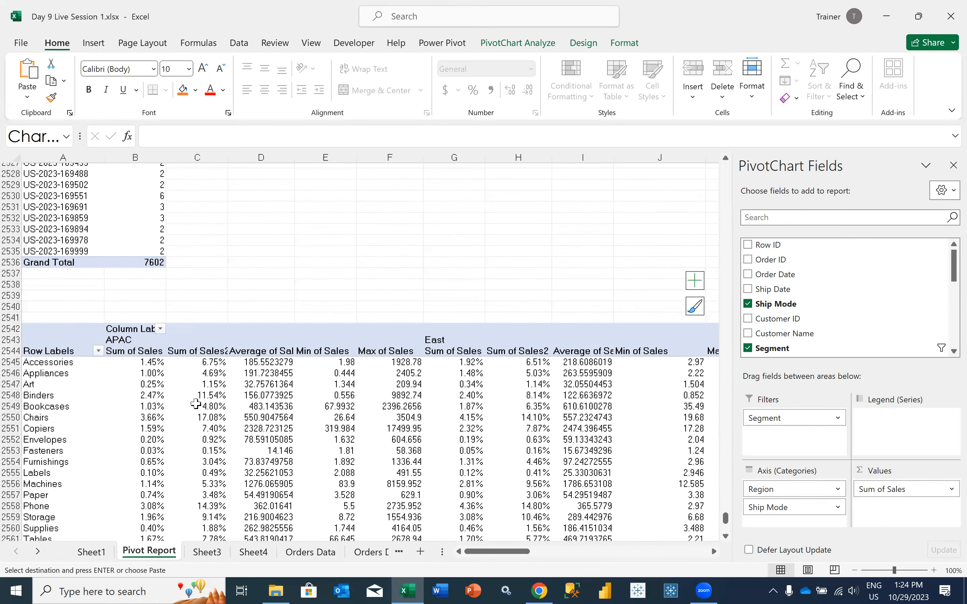
{"action": "left_click", "coordinate": [196, 404]}
{"action": "scroll", "coordinate": [195, 403], "scroll_direction": "down", "scroll_amount": 9}
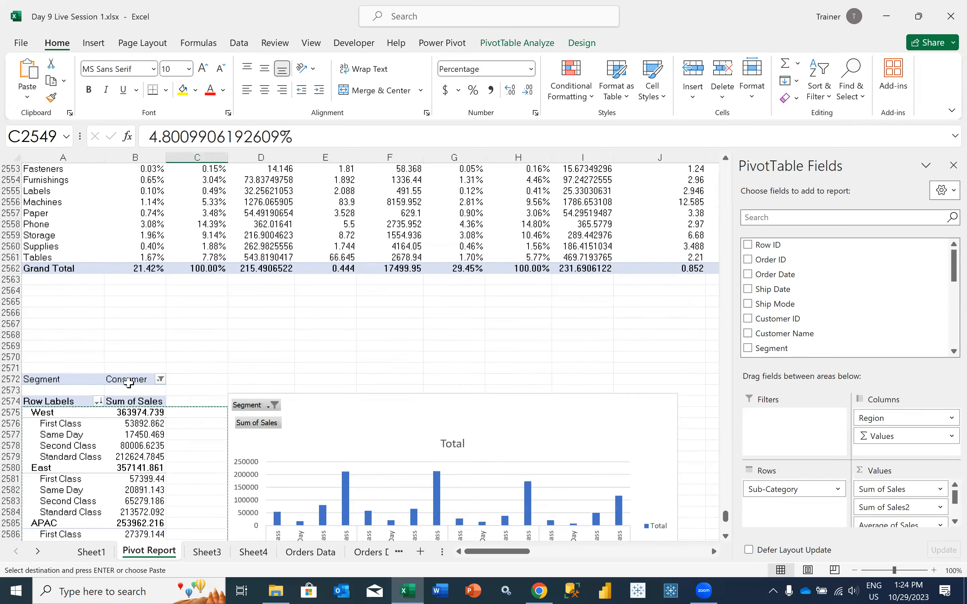
{"action": "scroll", "coordinate": [130, 380], "scroll_direction": "up", "scroll_amount": 5}
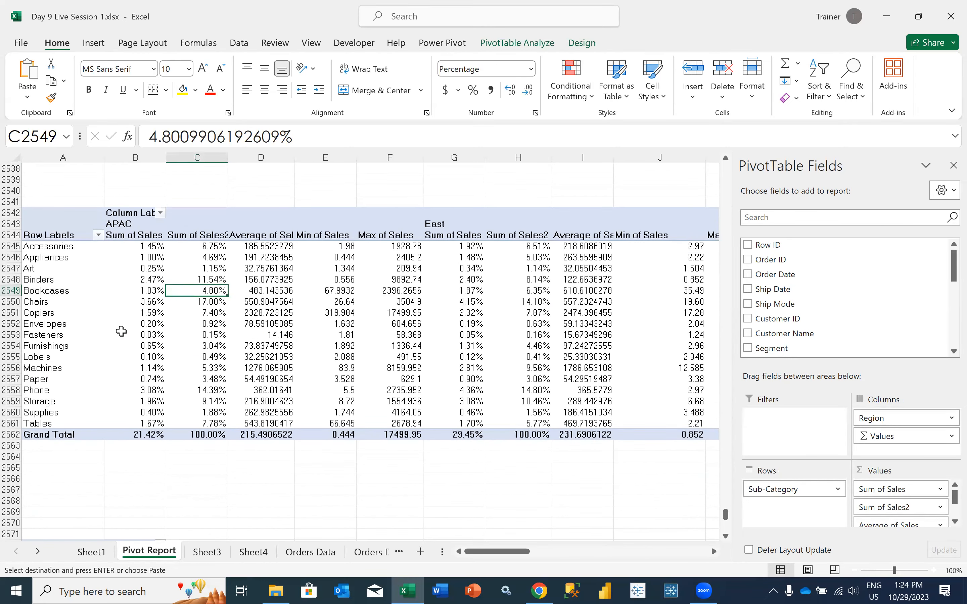
{"action": "left_click", "coordinate": [129, 336]}
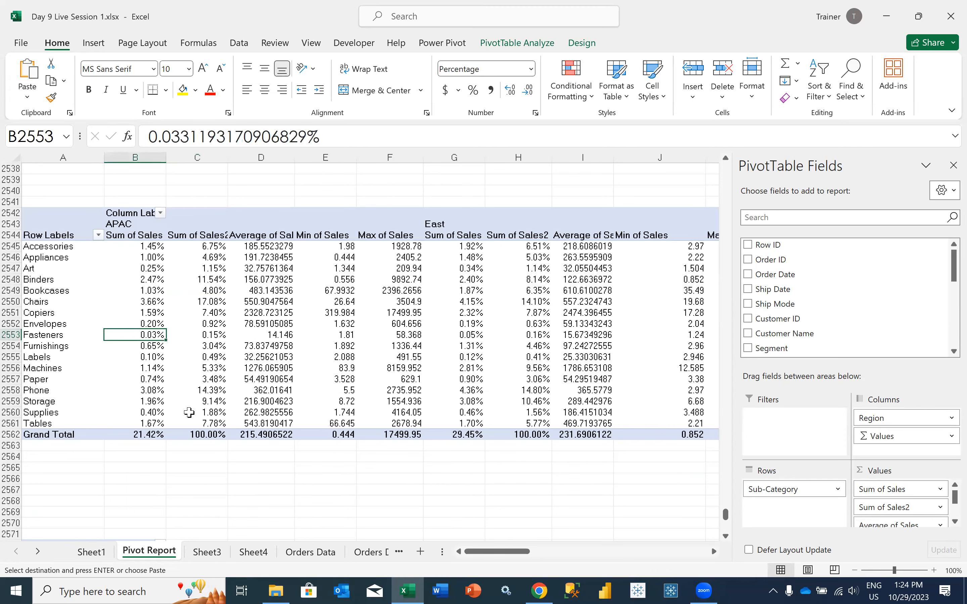
{"action": "scroll", "coordinate": [125, 400], "scroll_direction": "down", "scroll_amount": 7}
{"action": "left_click", "coordinate": [124, 400]}
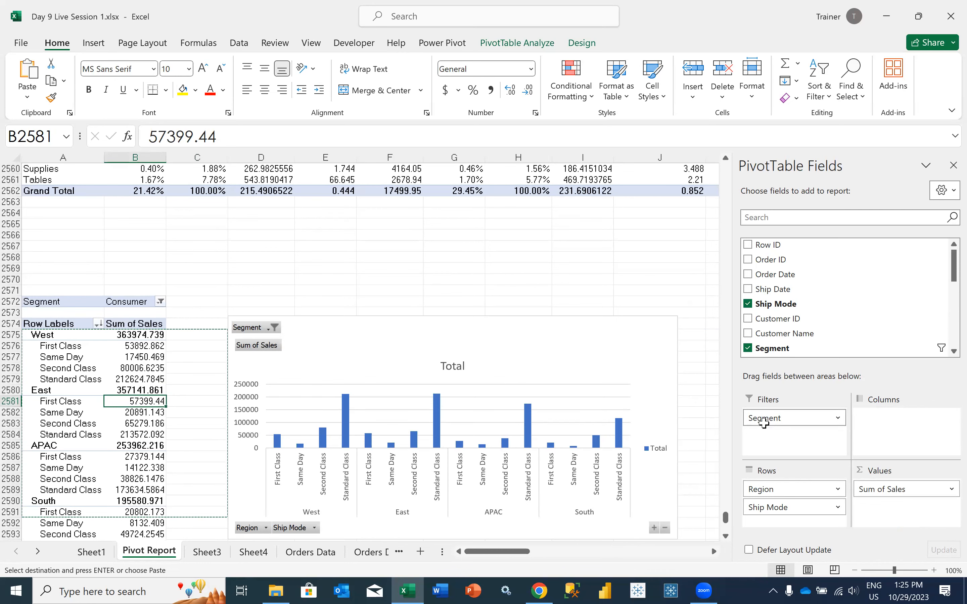
{"action": "scroll", "coordinate": [112, 425], "scroll_direction": "up", "scroll_amount": 7}
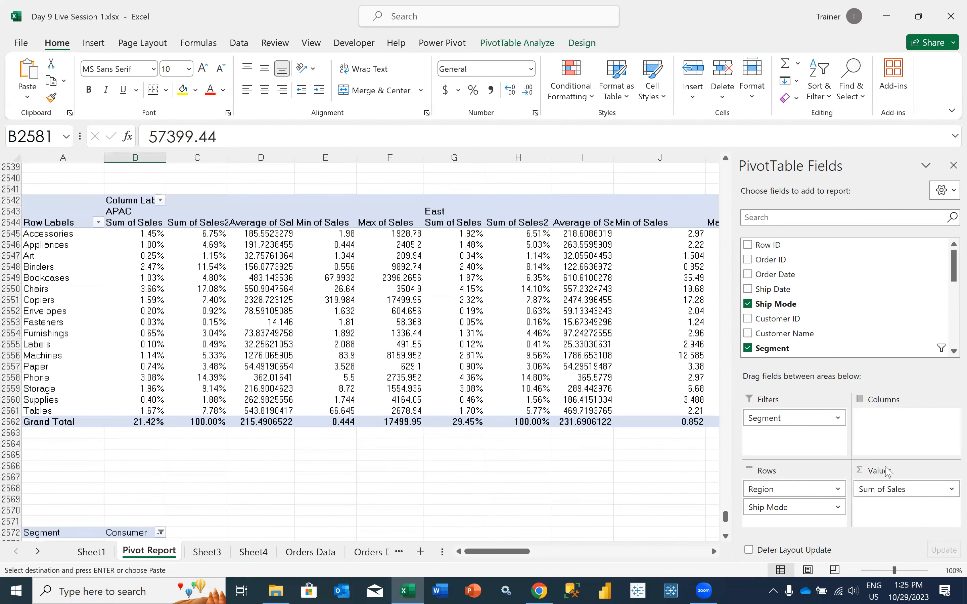
{"action": "left_click", "coordinate": [137, 314]}
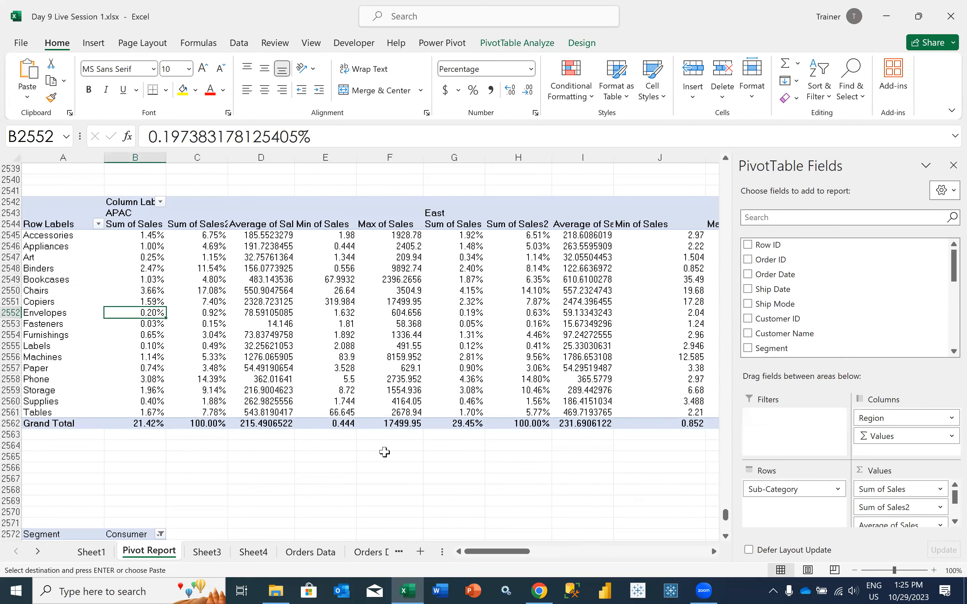
{"action": "scroll", "coordinate": [91, 360], "scroll_direction": "down", "scroll_amount": 8}
{"action": "left_click", "coordinate": [91, 359]}
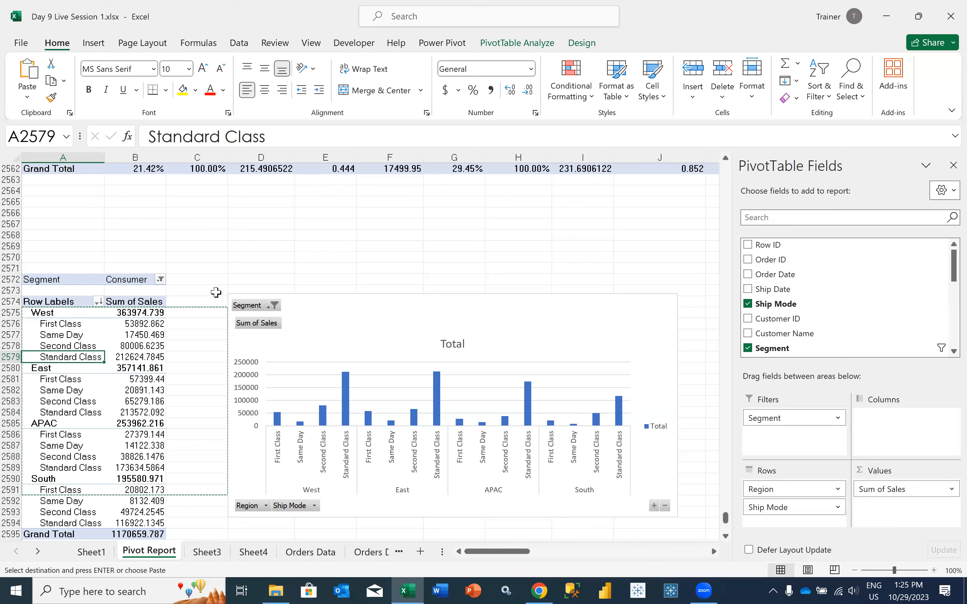
{"action": "scroll", "coordinate": [216, 292], "scroll_direction": "up", "scroll_amount": 4}
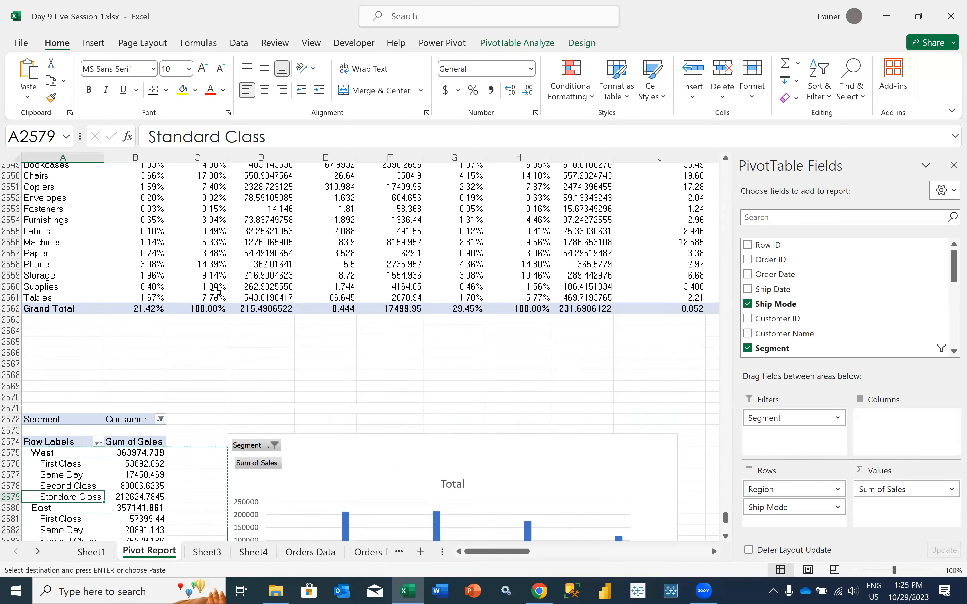
{"action": "scroll", "coordinate": [216, 292], "scroll_direction": "down", "scroll_amount": 1}
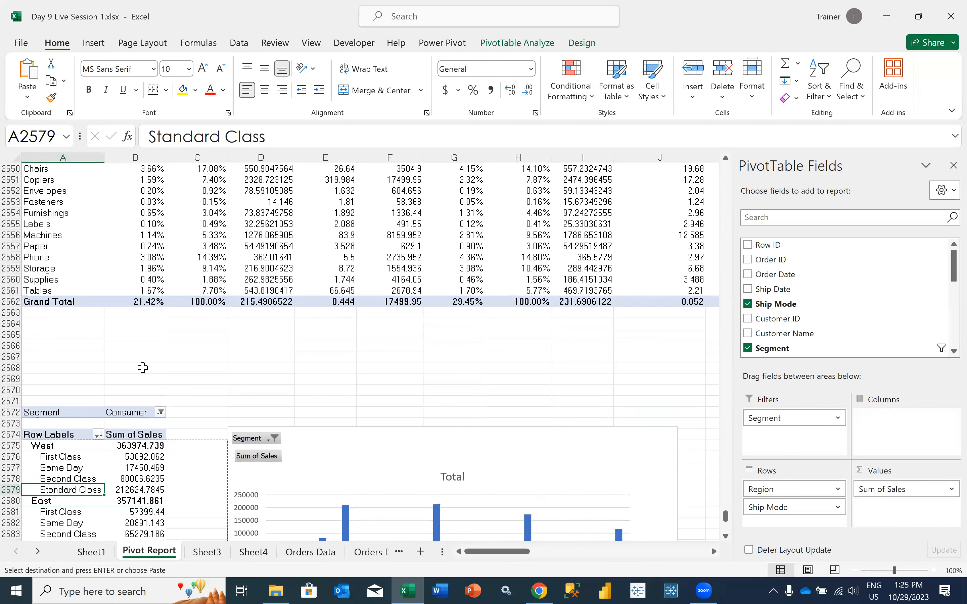
{"action": "scroll", "coordinate": [142, 368], "scroll_direction": "up", "scroll_amount": 3}
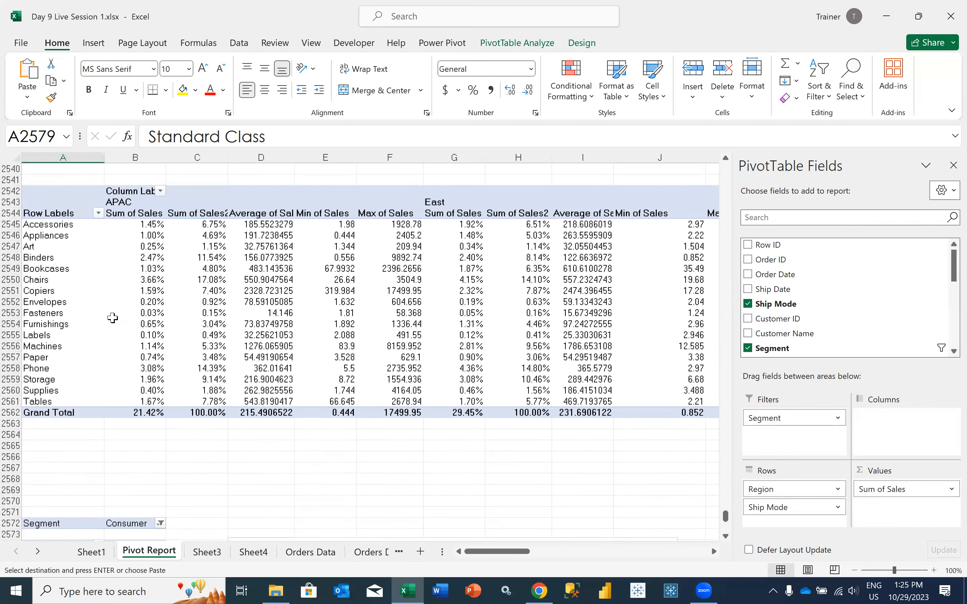
Add Segment as a report filter to the Sub-Category pivot table and filter it to Consumer
{"action": "left_click", "coordinate": [135, 313]}
{"action": "left_click_drag", "start_coordinate": [772, 348], "coordinate": [785, 438]}
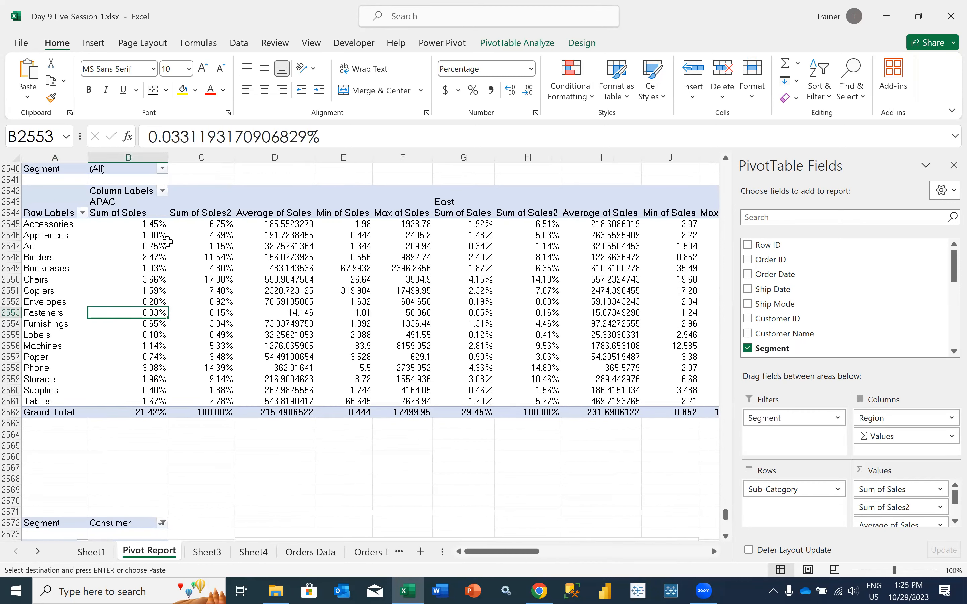
{"action": "scroll", "coordinate": [162, 190], "scroll_direction": "up", "scroll_amount": 1}
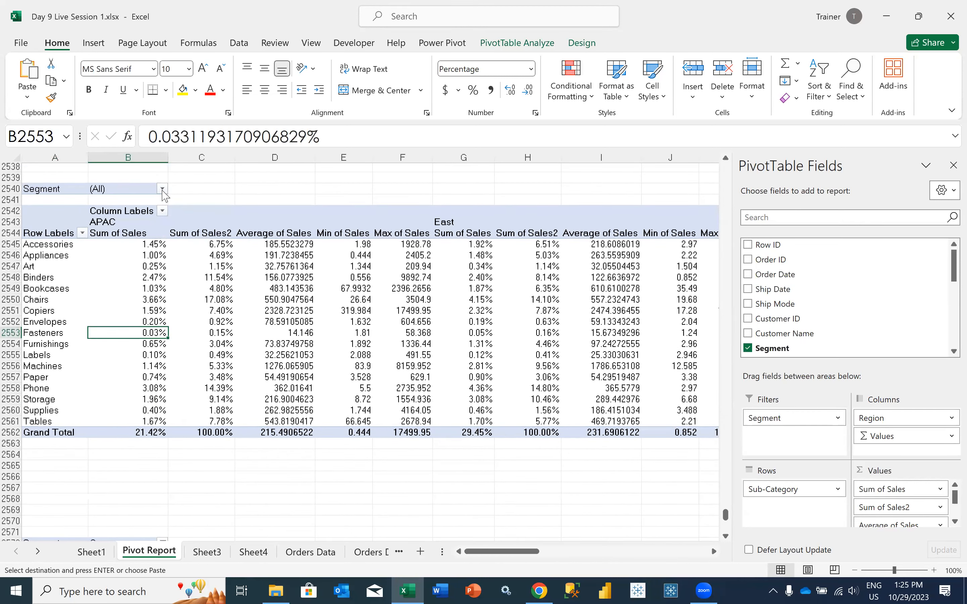
{"action": "left_click", "coordinate": [162, 190]}
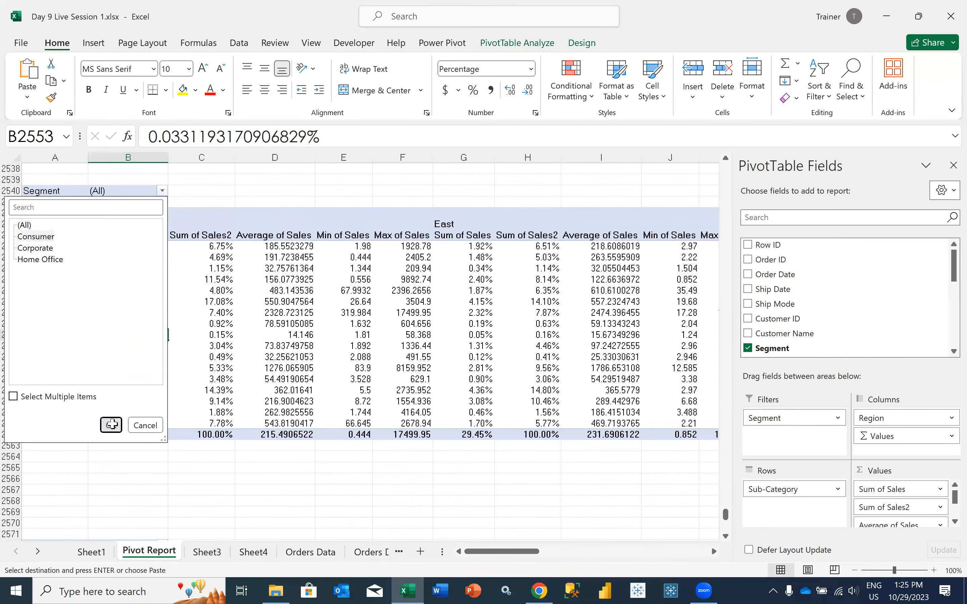
{"action": "left_click", "coordinate": [36, 235]}
{"action": "left_click", "coordinate": [110, 425]}
Try to add Segment as a report filter to the Order ID pivot table above
{"action": "scroll", "coordinate": [143, 322], "scroll_direction": "up", "scroll_amount": 17}
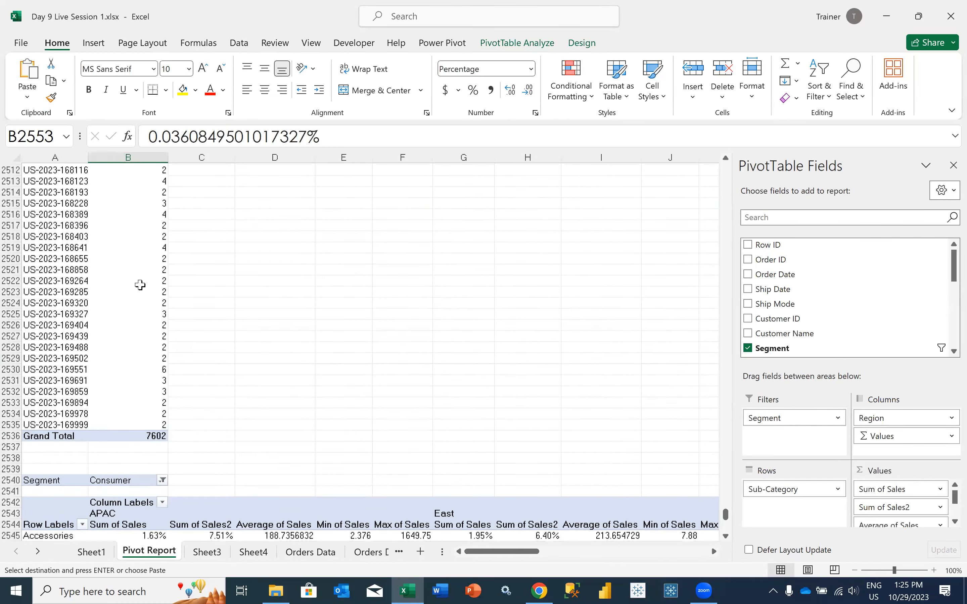
{"action": "scroll", "coordinate": [140, 285], "scroll_direction": "up", "scroll_amount": 20}
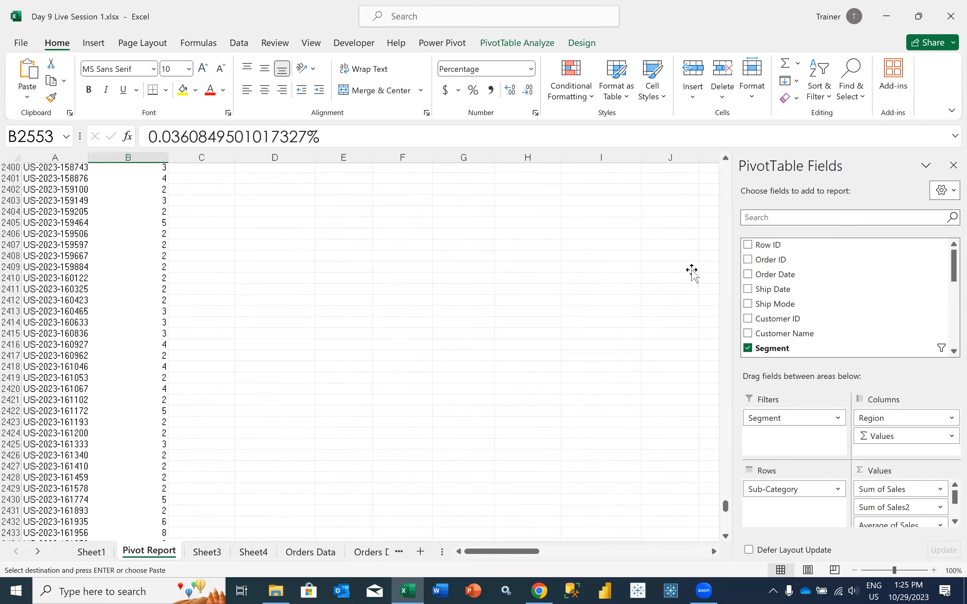
{"action": "left_click_drag", "start_coordinate": [779, 350], "coordinate": [771, 423]}
{"action": "left_click", "coordinate": [490, 334]}
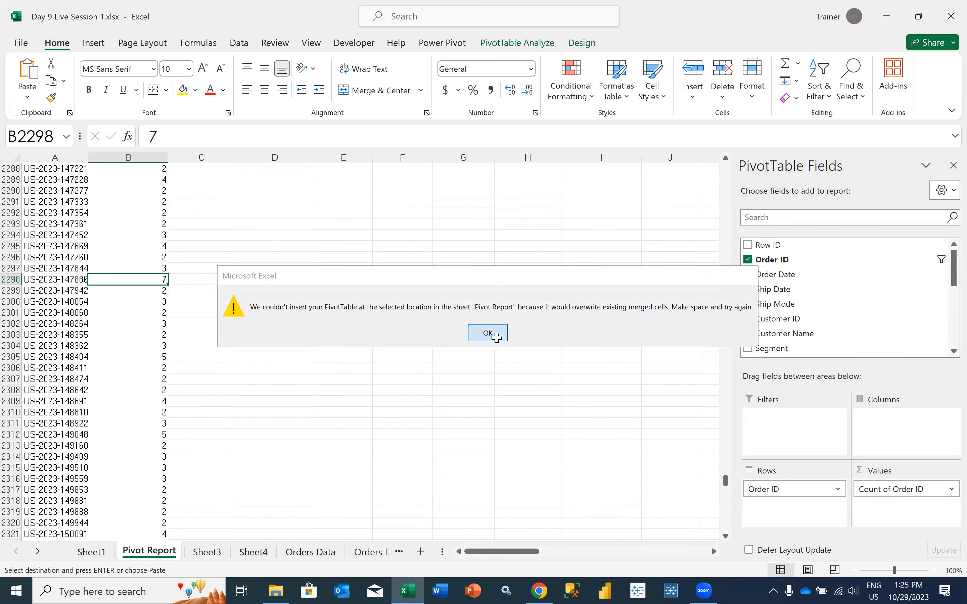
Go back to the Sub-Category pivot table below the Order ID list and select a value in it
{"action": "scroll", "coordinate": [127, 474], "scroll_direction": "down", "scroll_amount": 20}
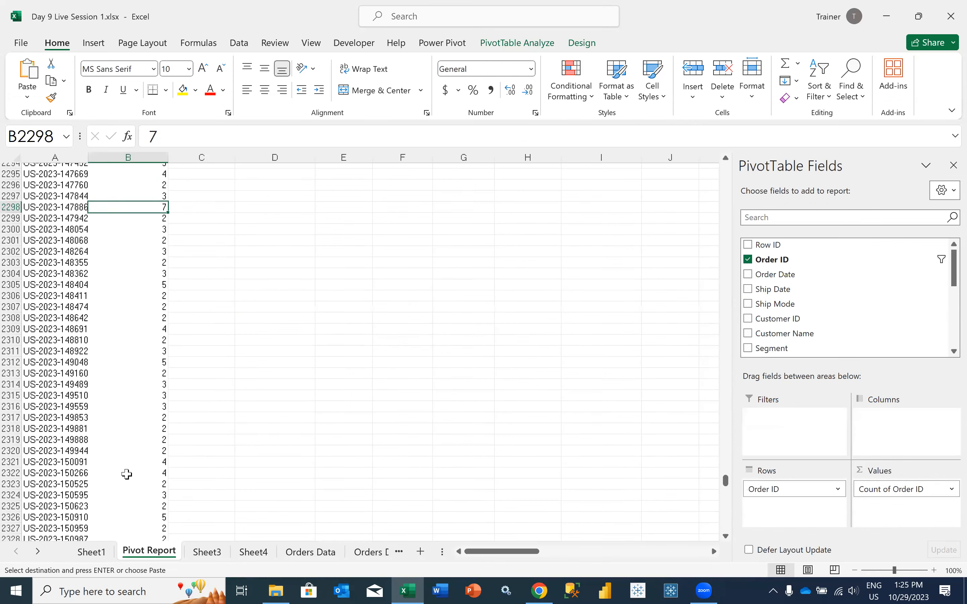
{"action": "scroll", "coordinate": [105, 405], "scroll_direction": "down", "scroll_amount": 4}
{"action": "left_click", "coordinate": [103, 403]}
{"action": "key", "text": "ctrl+shift+Down"}
{"action": "scroll", "coordinate": [101, 303], "scroll_direction": "down", "scroll_amount": 10}
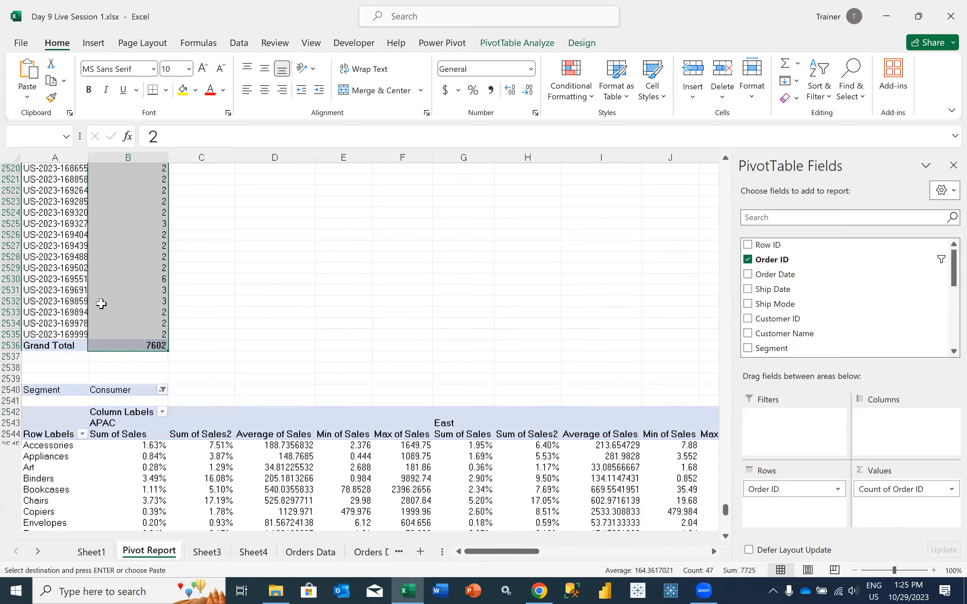
{"action": "left_click", "coordinate": [100, 302]}
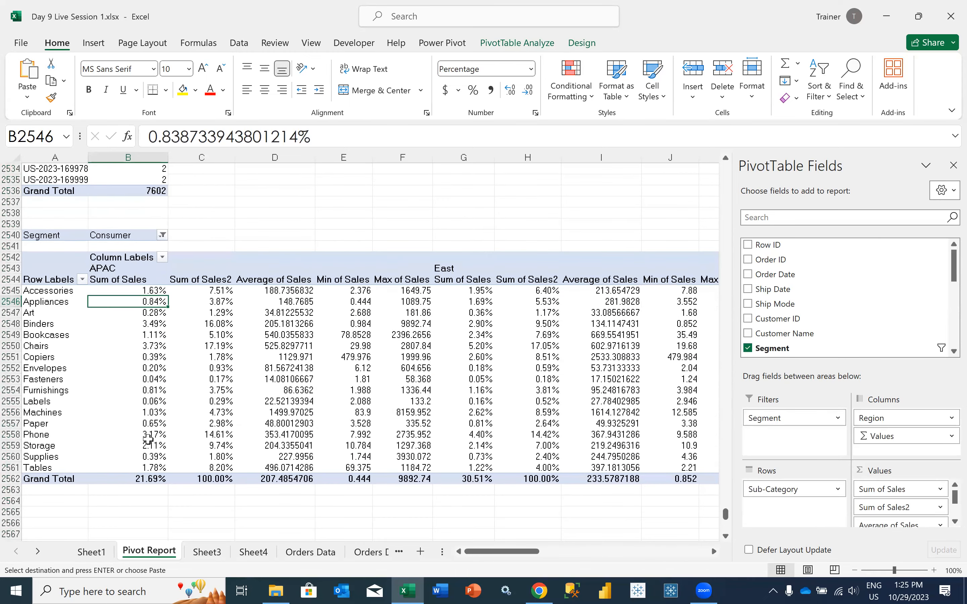
Insert a Segment slicer for the Region and Ship Mode pivot table and fit it above the PivotChart at 1.14" high
{"action": "scroll", "coordinate": [141, 435], "scroll_direction": "down", "scroll_amount": 8}
{"action": "left_click", "coordinate": [135, 432]}
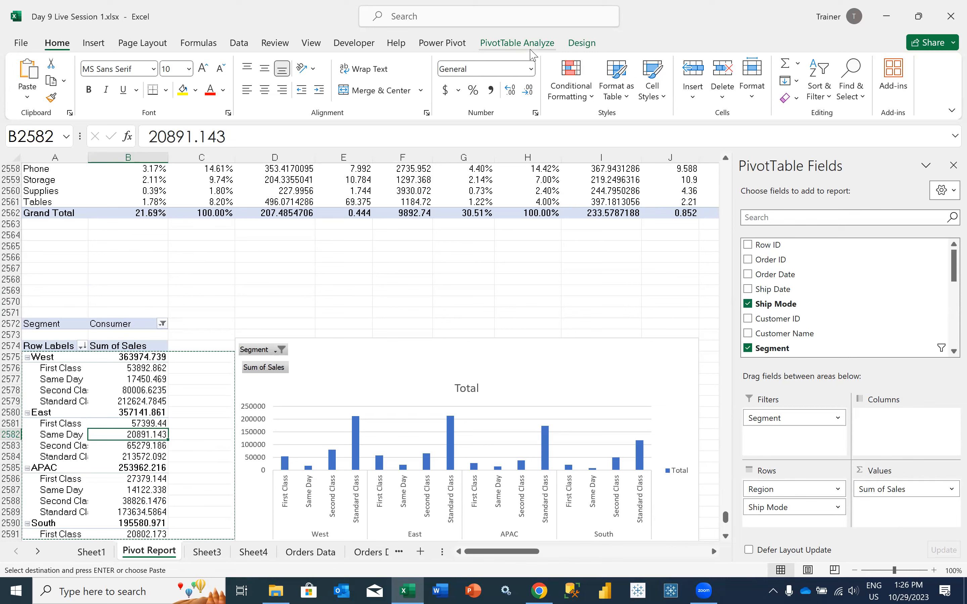
{"action": "left_click", "coordinate": [513, 43]}
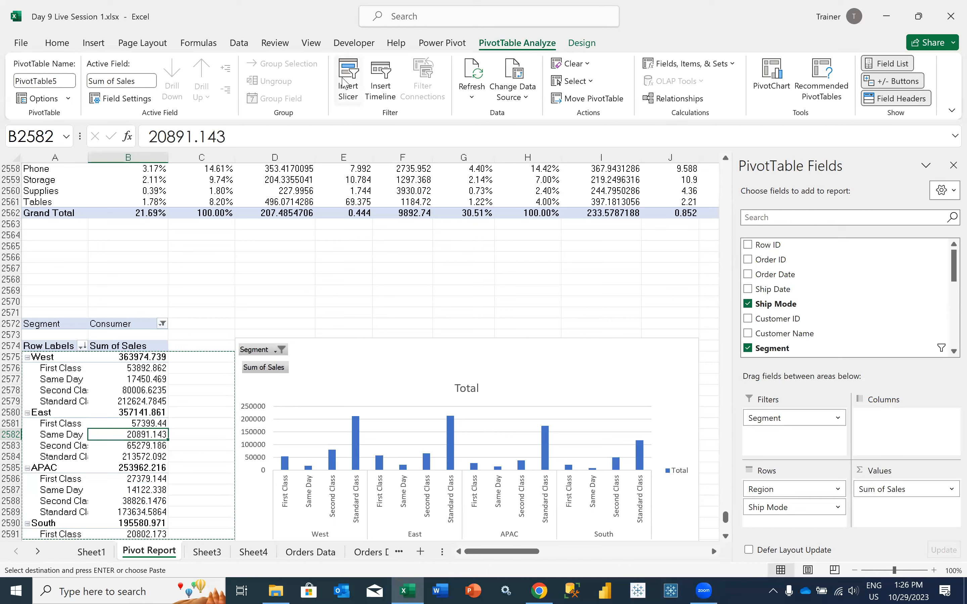
{"action": "left_click", "coordinate": [346, 82]}
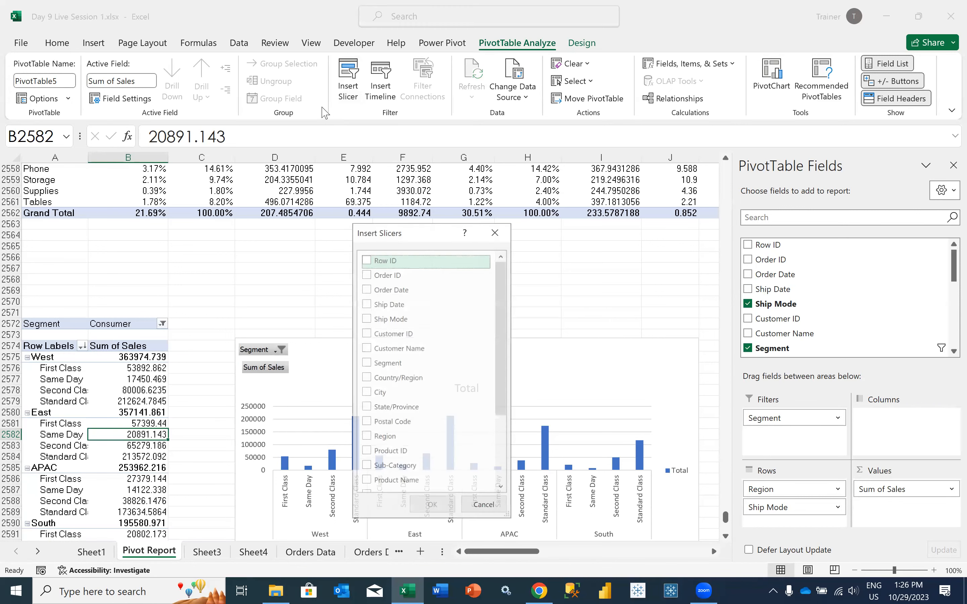
{"action": "scroll", "coordinate": [411, 425], "scroll_direction": "down", "scroll_amount": 3}
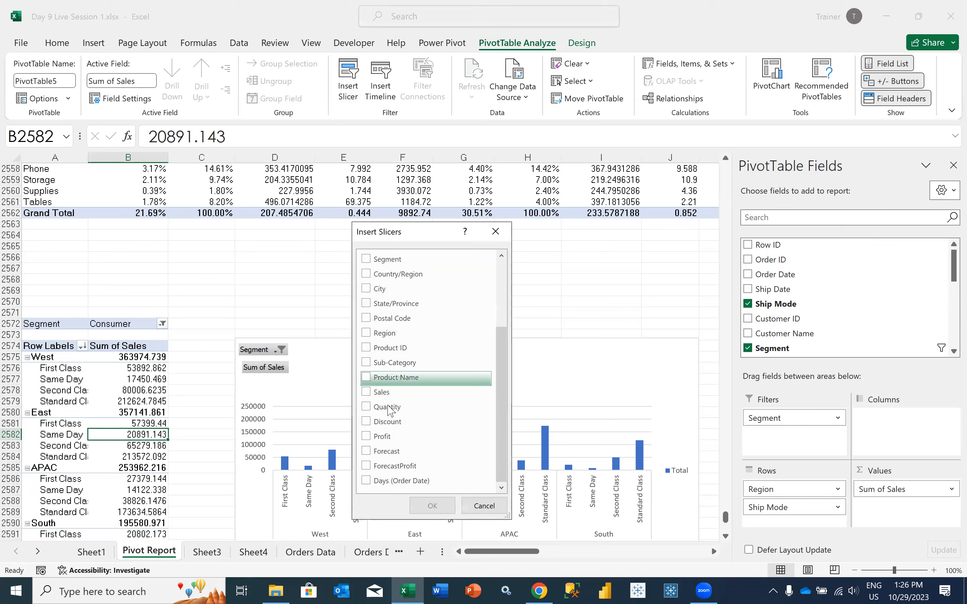
{"action": "left_click", "coordinate": [380, 258]}
{"action": "left_click", "coordinate": [427, 511]}
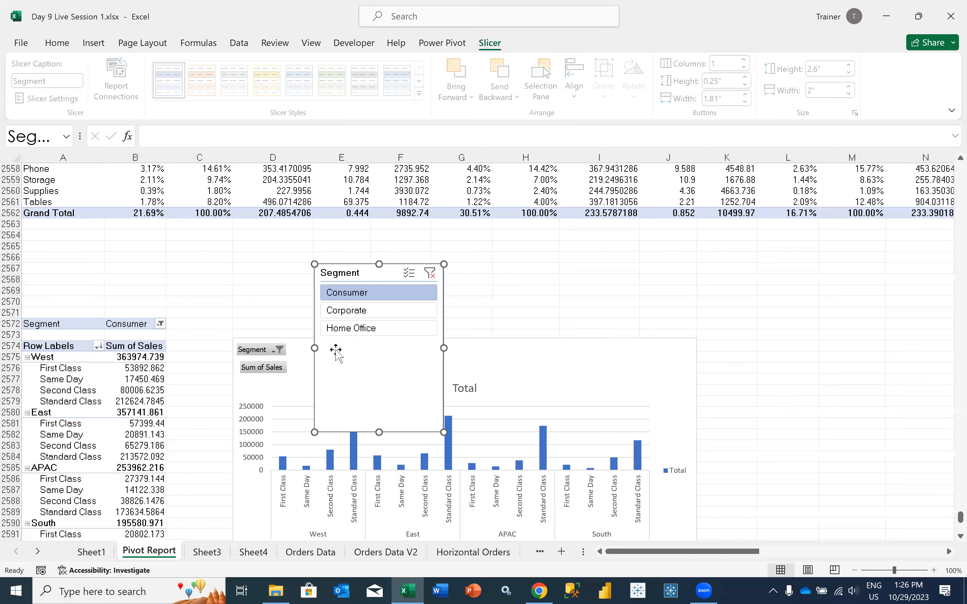
{"action": "left_click_drag", "start_coordinate": [345, 277], "coordinate": [291, 259]}
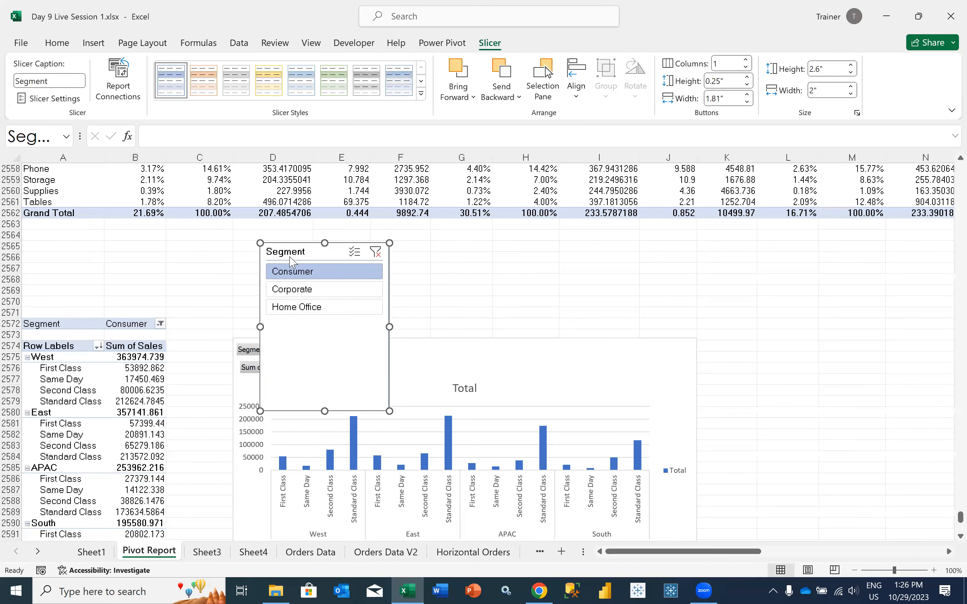
{"action": "left_click_drag", "start_coordinate": [325, 412], "coordinate": [334, 317]}
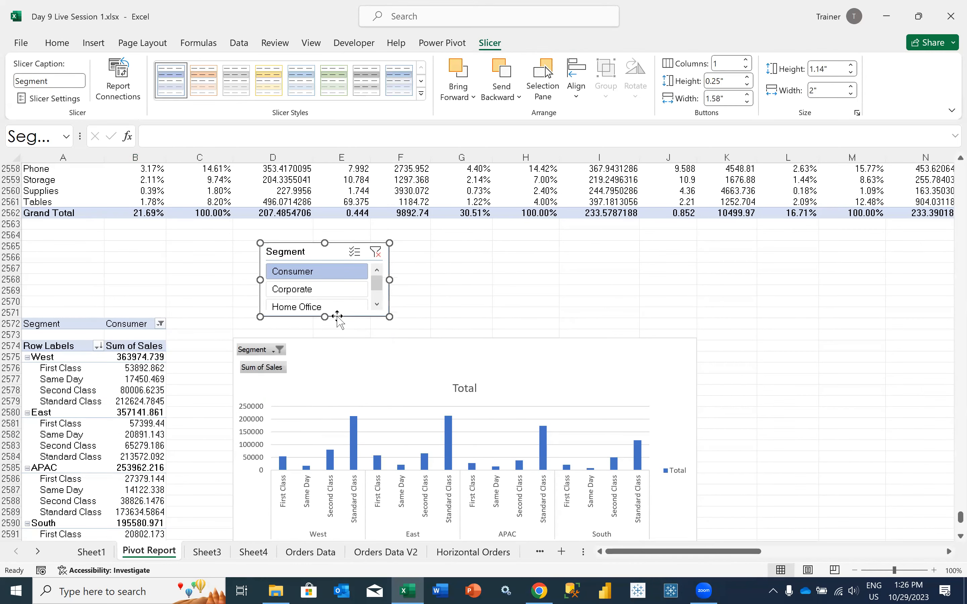
Connect the Segment slicer to PivotTable2 and PivotTable4 as well, and switch its selection to Corporate and finally Home Office
{"action": "right_click", "coordinate": [333, 262]}
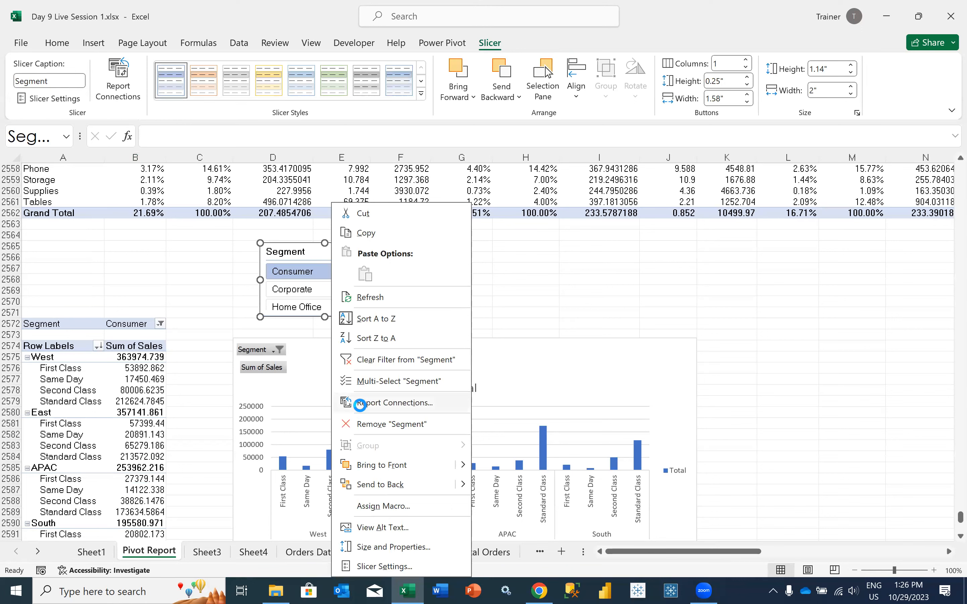
{"action": "left_click", "coordinate": [359, 404]}
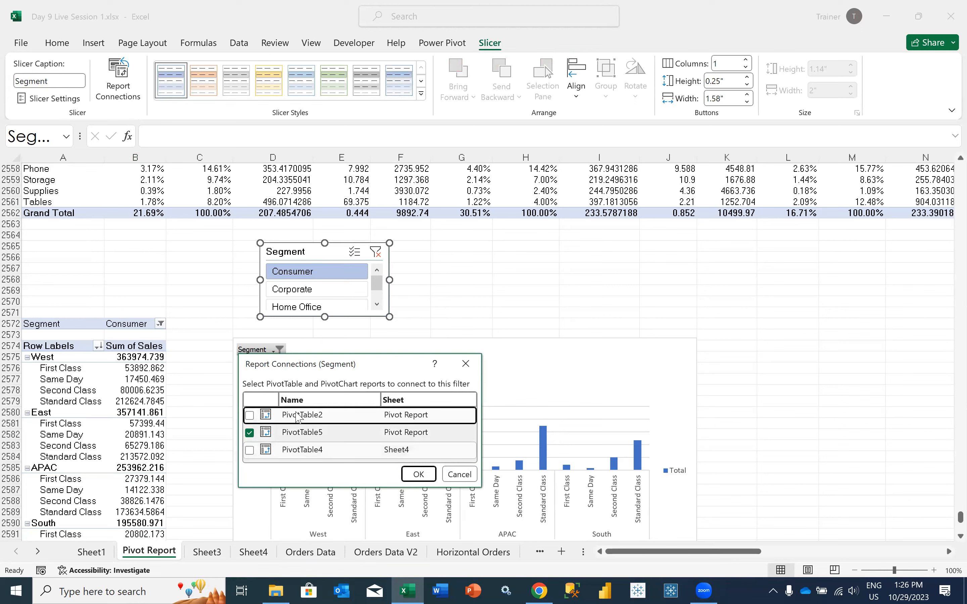
{"action": "left_click", "coordinate": [249, 450]}
{"action": "left_click", "coordinate": [250, 415]}
{"action": "left_click", "coordinate": [413, 476]}
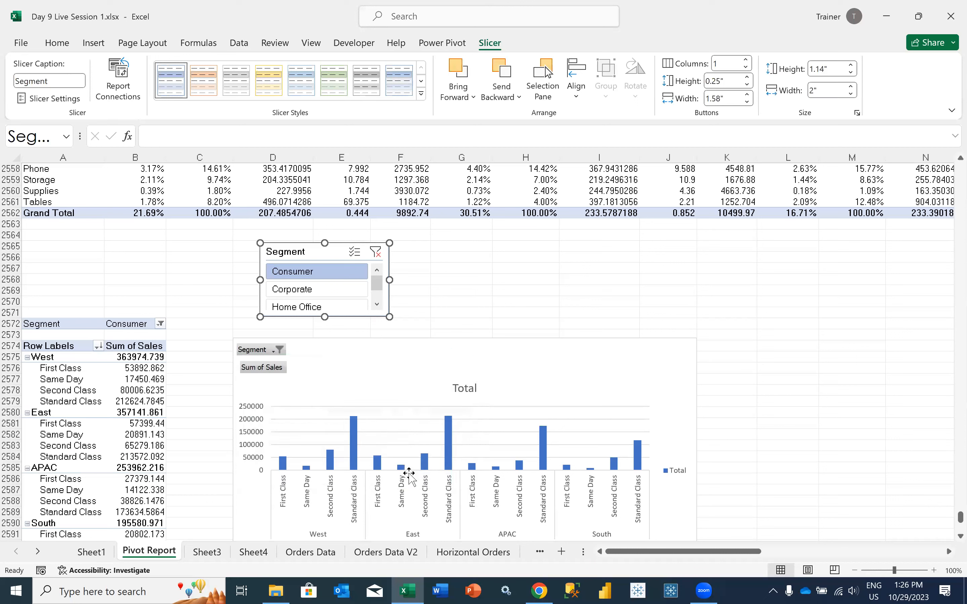
{"action": "left_click", "coordinate": [295, 288]}
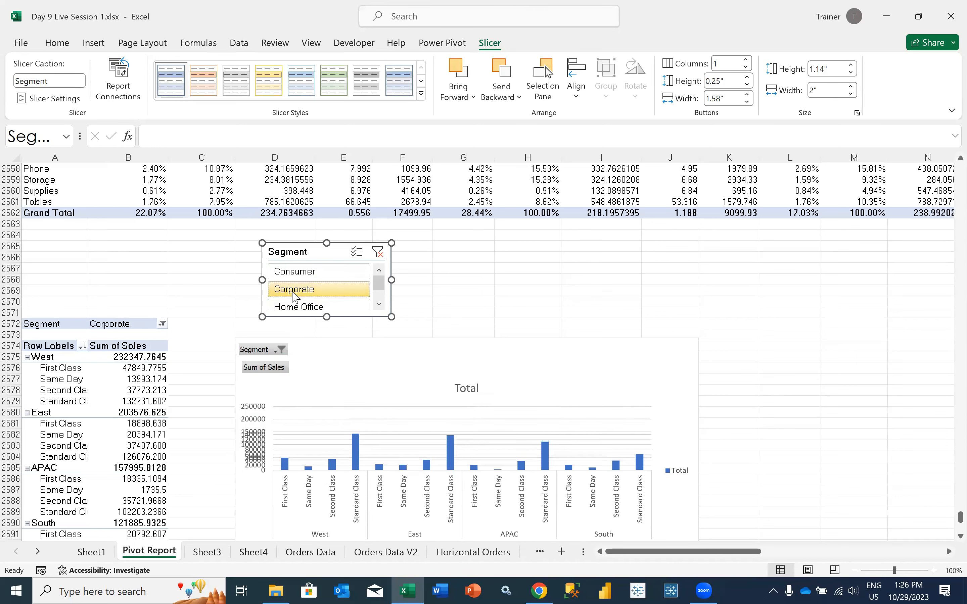
{"action": "left_click", "coordinate": [311, 306]}
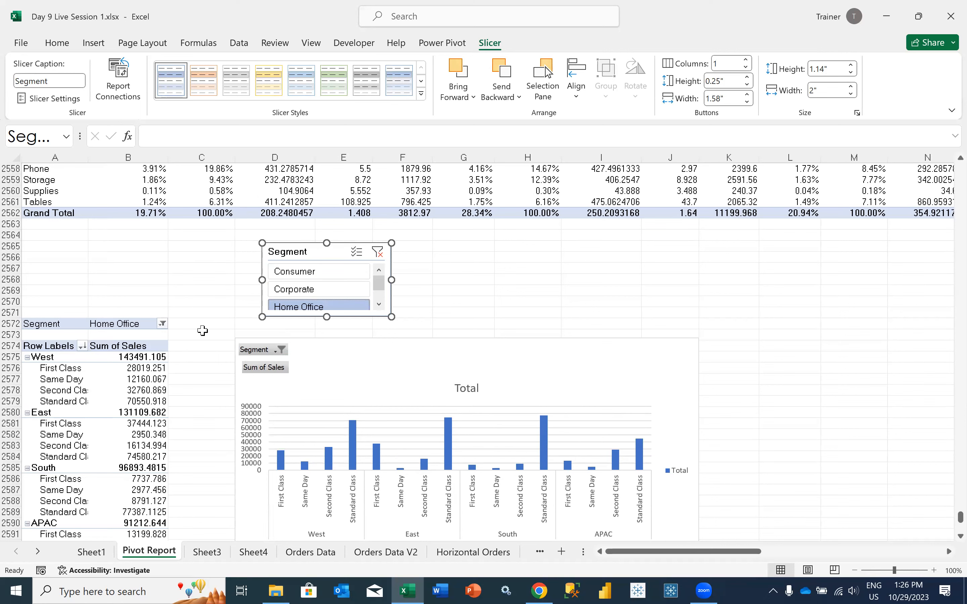
Rename the pivot table with Region and Ship Mode rows as Region
{"action": "left_click", "coordinate": [122, 401]}
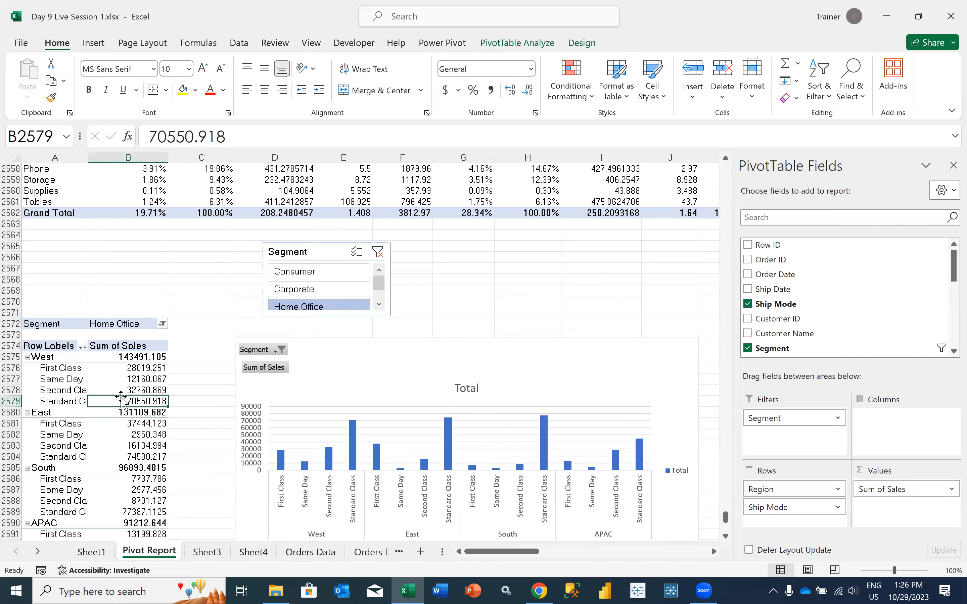
{"action": "left_click", "coordinate": [535, 44]}
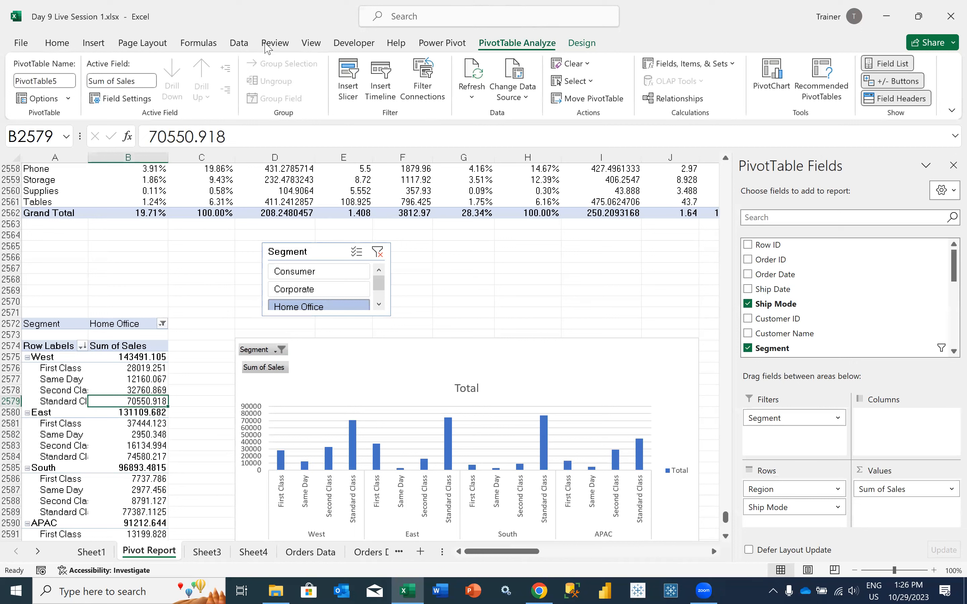
{"action": "left_click", "coordinate": [74, 80]}
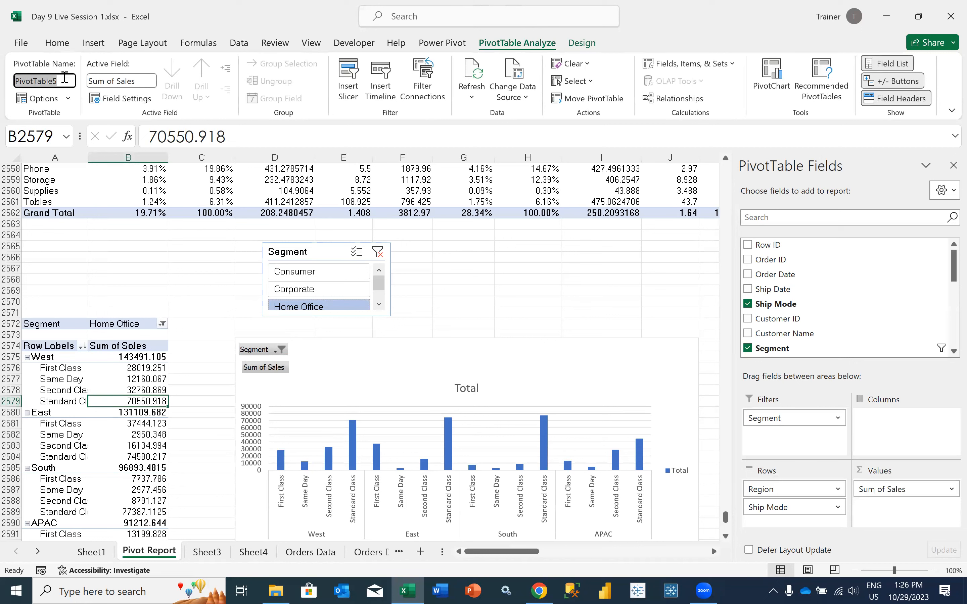
{"action": "type", "text": "Region"}
{"action": "key", "text": "Return"}
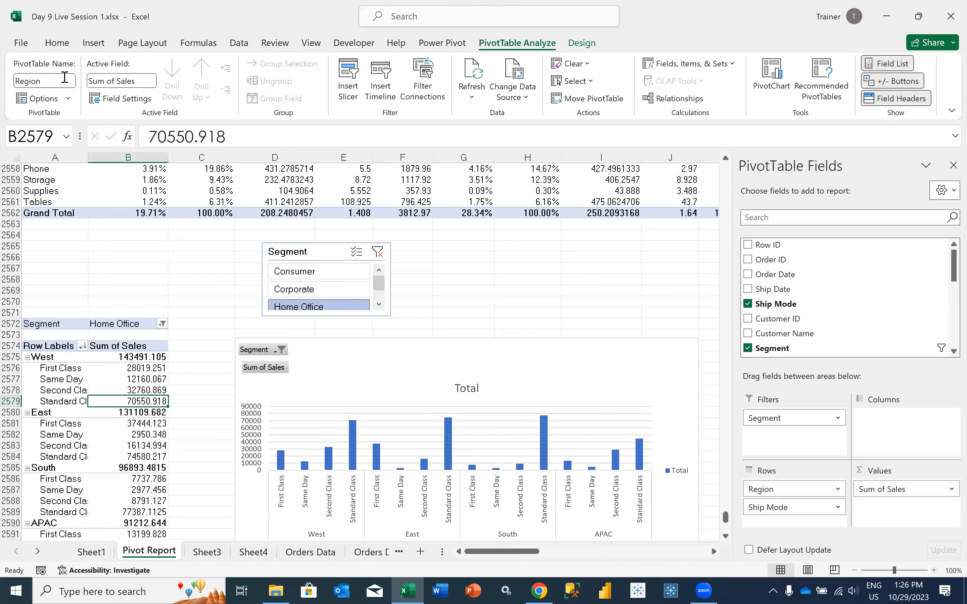
Rename the pivot table with Sub-Category rows as Subcategory
{"action": "scroll", "coordinate": [88, 244], "scroll_direction": "up", "scroll_amount": 7}
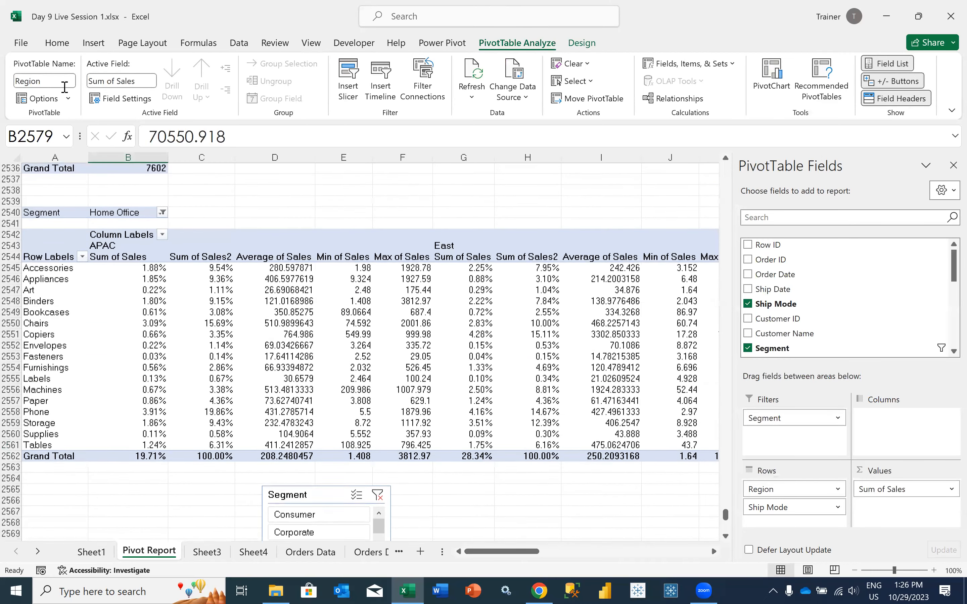
{"action": "left_click", "coordinate": [16, 81]}
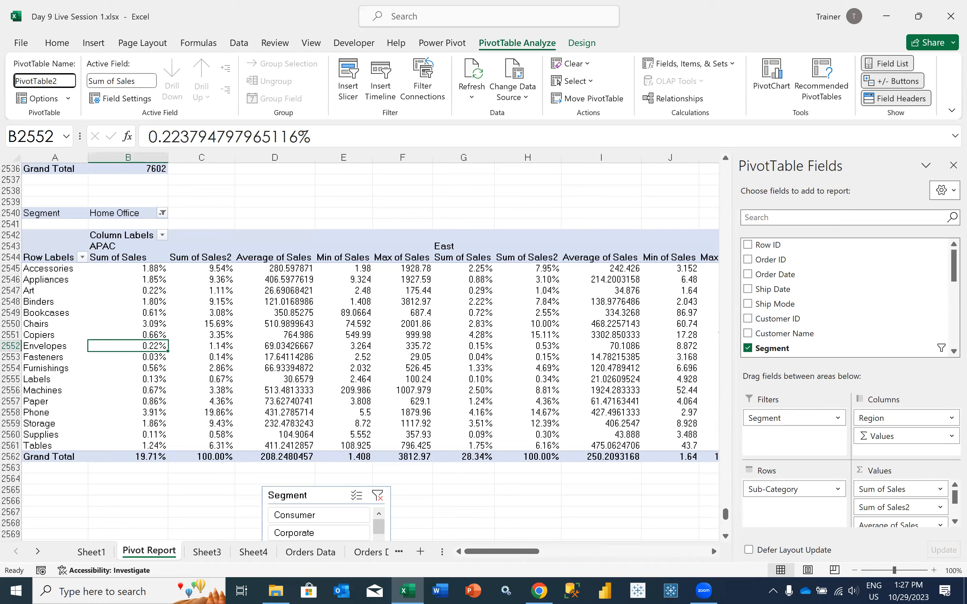
{"action": "key", "text": "ctrl+a"}
{"action": "type", "text": "Subc"}
{"action": "key", "text": "Return"}
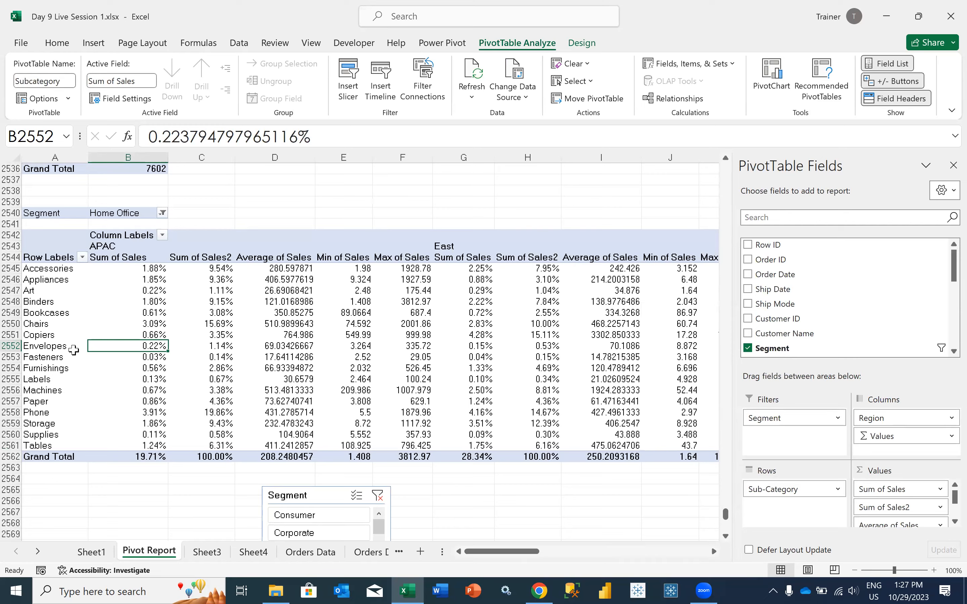
Review the pivot table names in the Segment slicer's report connections and leave without changes
{"action": "scroll", "coordinate": [68, 342], "scroll_direction": "down", "scroll_amount": 5}
{"action": "left_click", "coordinate": [297, 335]}
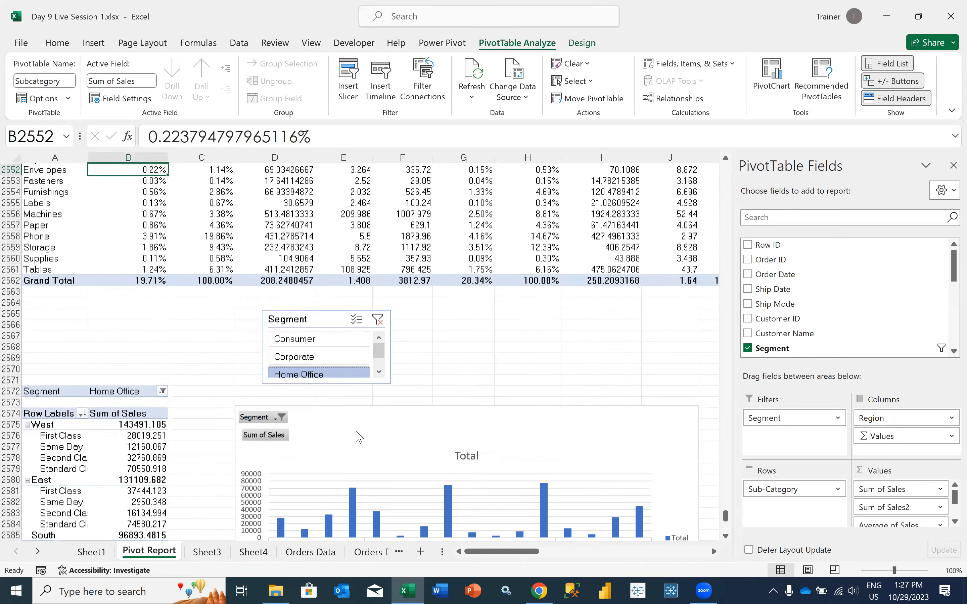
{"action": "right_click", "coordinate": [322, 437]}
{"action": "left_click", "coordinate": [322, 402]}
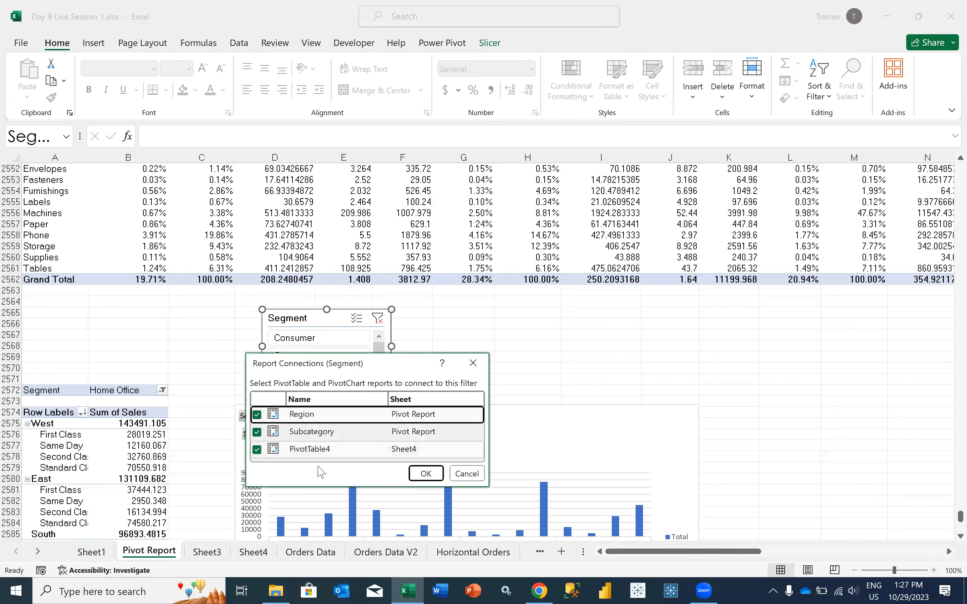
{"action": "left_click", "coordinate": [466, 474]}
{"action": "left_click", "coordinate": [228, 371]}
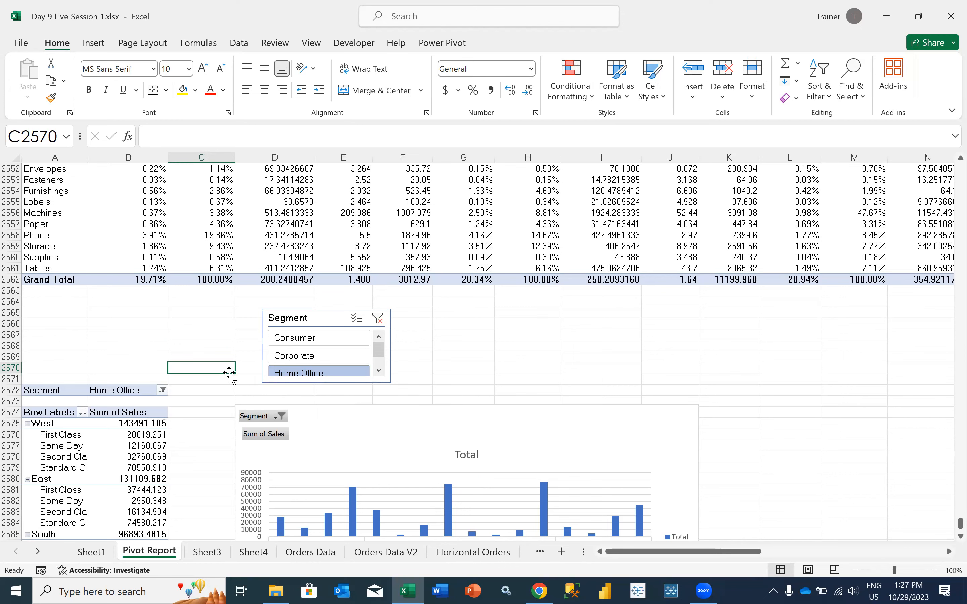
Check the name of the pivot table with Region and Ship Mode rows
{"action": "scroll", "coordinate": [229, 372], "scroll_direction": "down", "scroll_amount": 3}
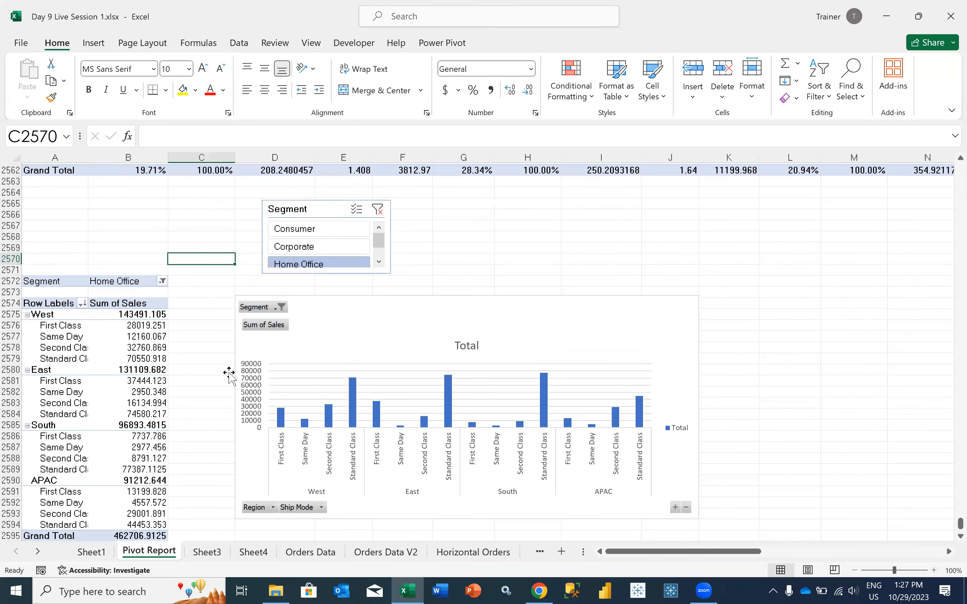
{"action": "scroll", "coordinate": [230, 373], "scroll_direction": "up", "scroll_amount": 1}
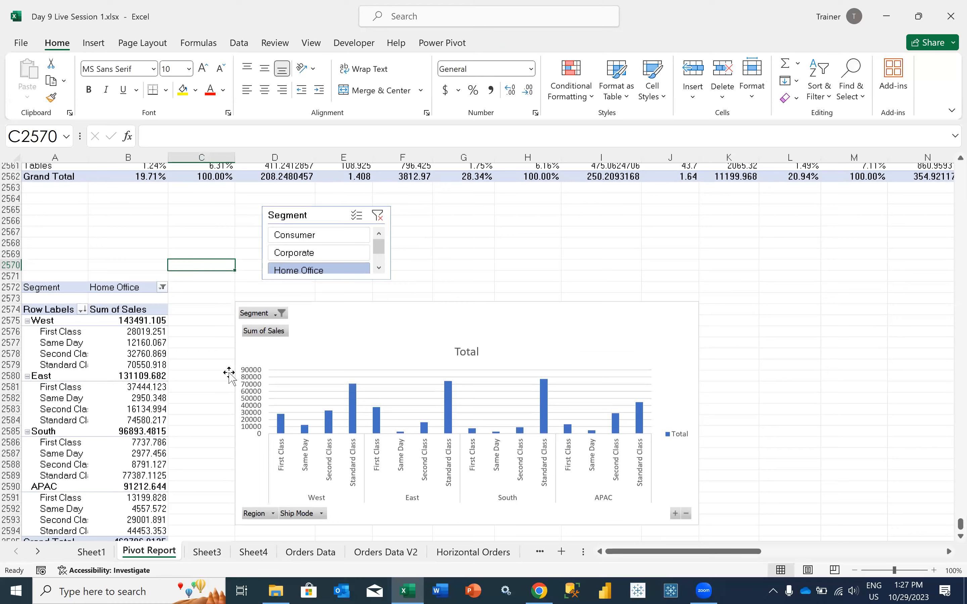
{"action": "left_click", "coordinate": [311, 221]}
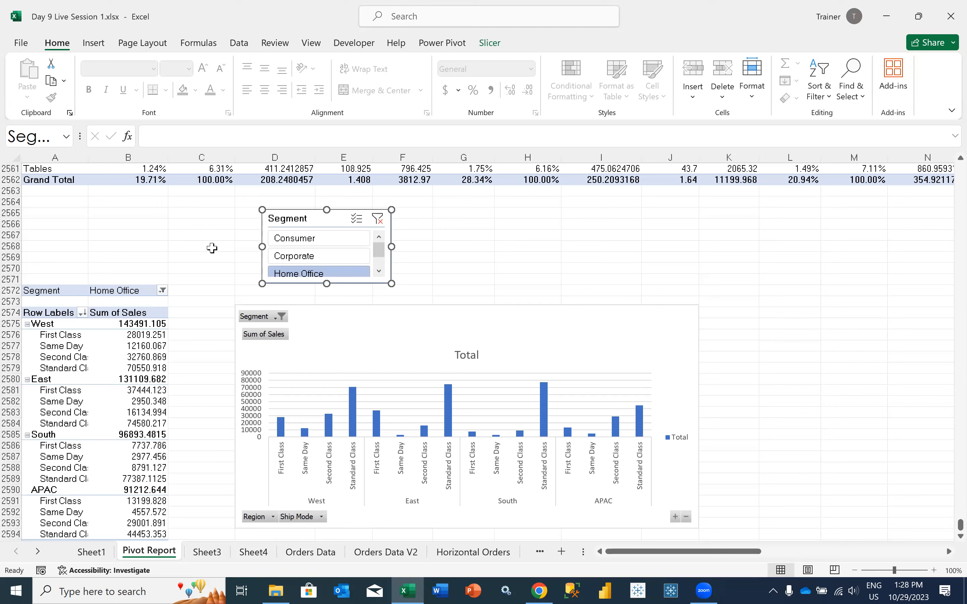
{"action": "left_click", "coordinate": [70, 390]}
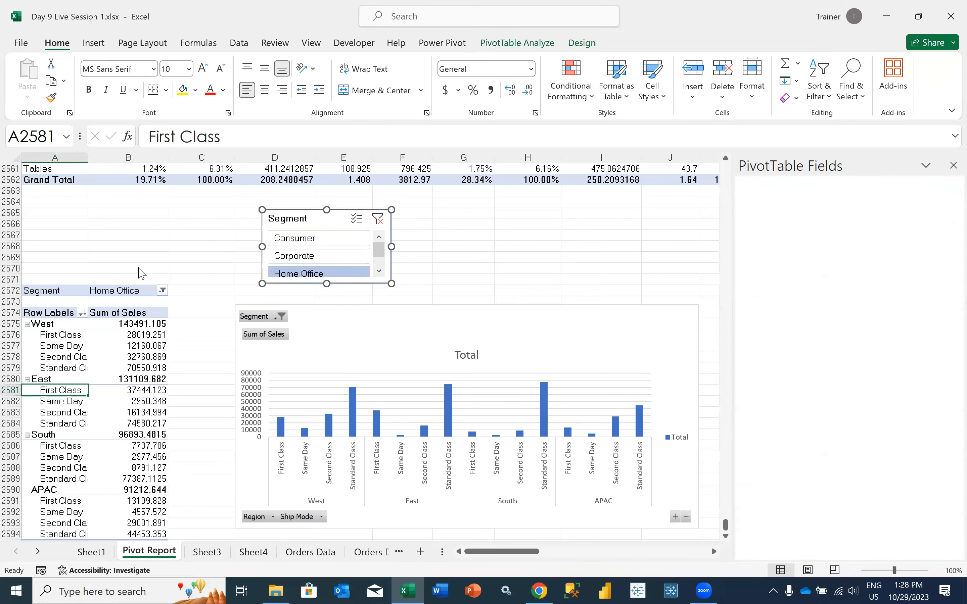
{"action": "left_click", "coordinate": [511, 42]}
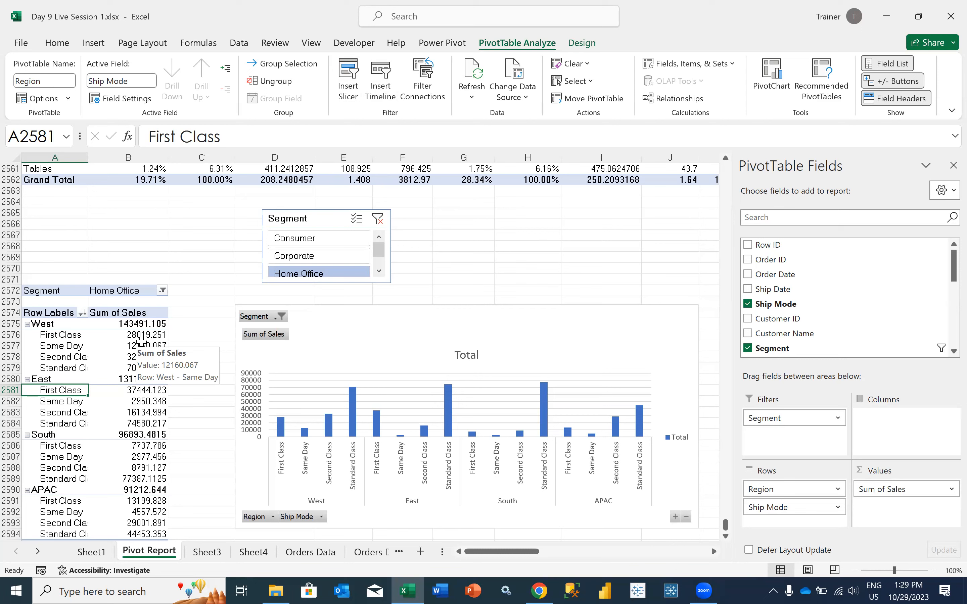
Recheck which pivot tables the Segment slicer is connected to, keeping its report connections as they are
{"action": "right_click", "coordinate": [300, 217]}
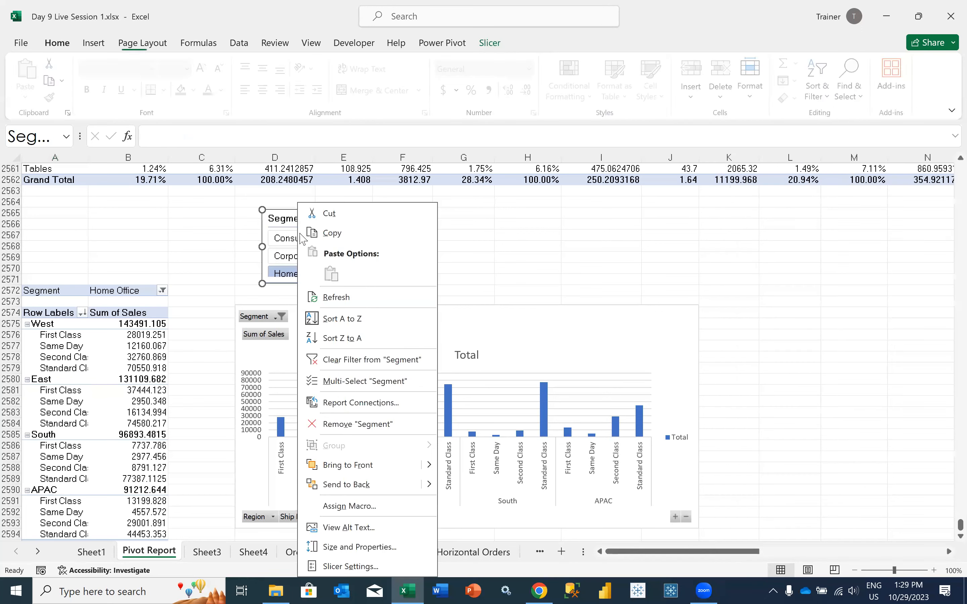
{"action": "left_click", "coordinate": [373, 402]}
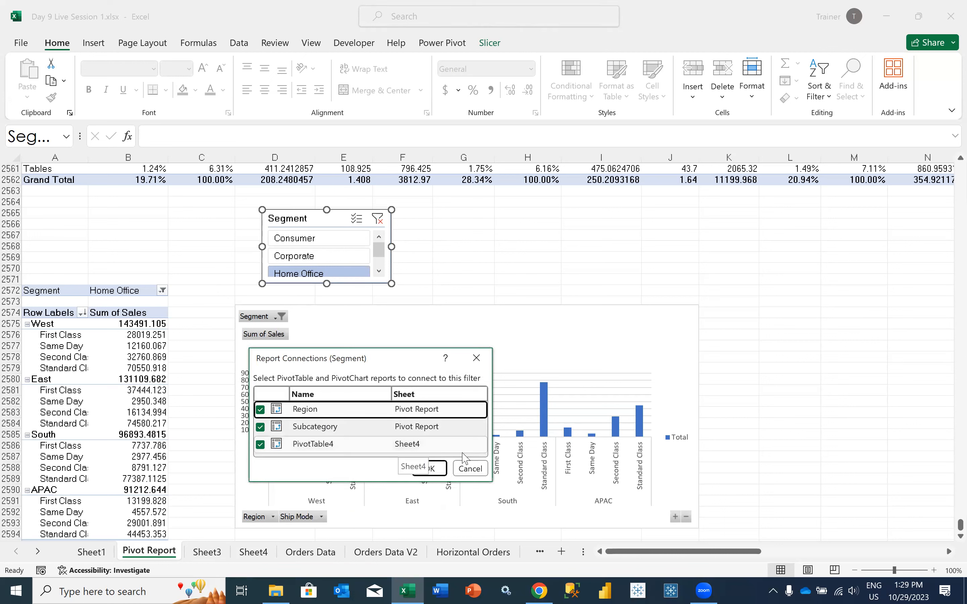
{"action": "left_click", "coordinate": [430, 468]}
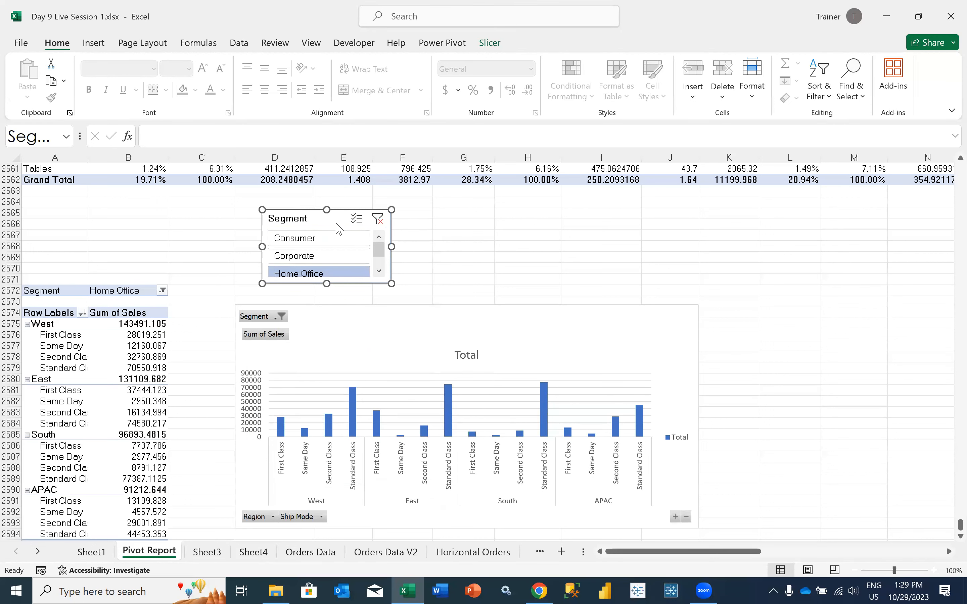
{"action": "right_click", "coordinate": [337, 226]}
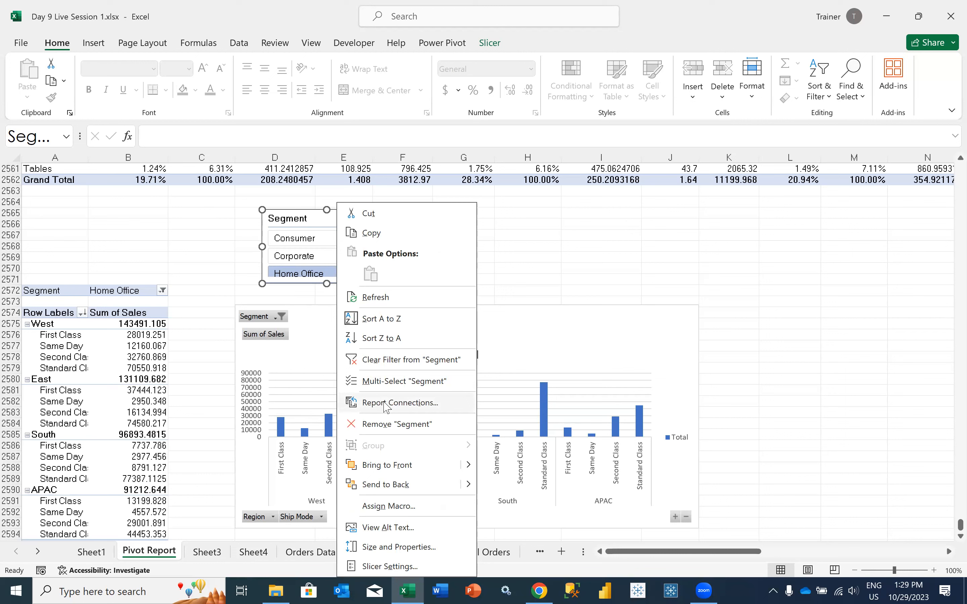
{"action": "left_click", "coordinate": [207, 268]}
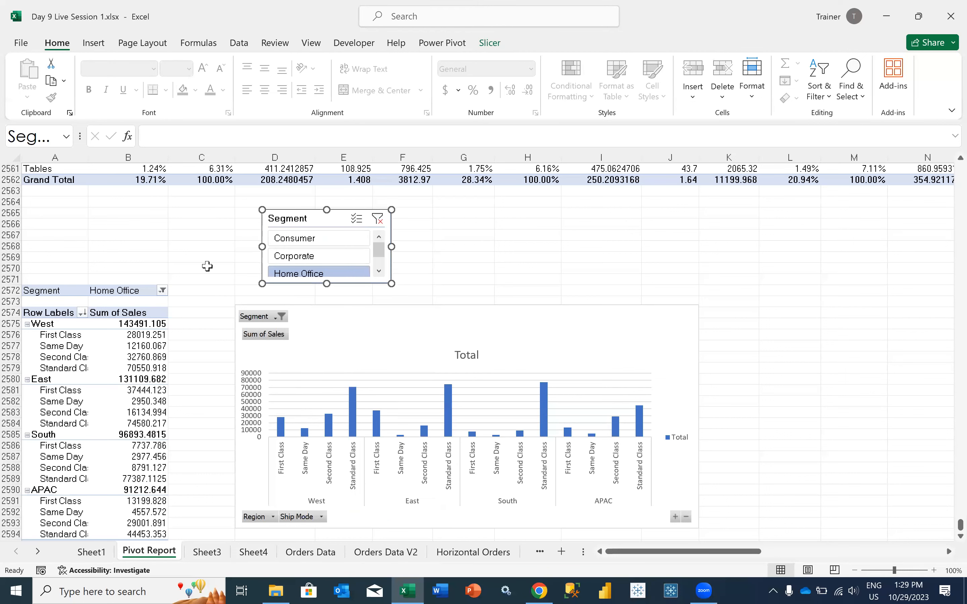
{"action": "left_click", "coordinate": [223, 247]}
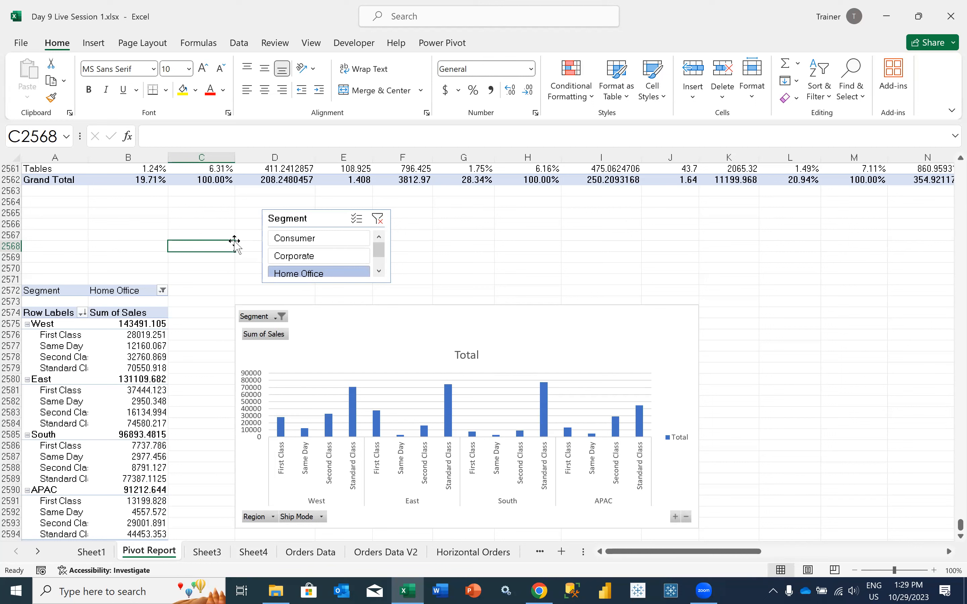
Insert an Order Date timeline for the Region pivot table and place it beside the Segment slicer above the chart
{"action": "left_click", "coordinate": [161, 323]}
{"action": "left_click", "coordinate": [521, 47]}
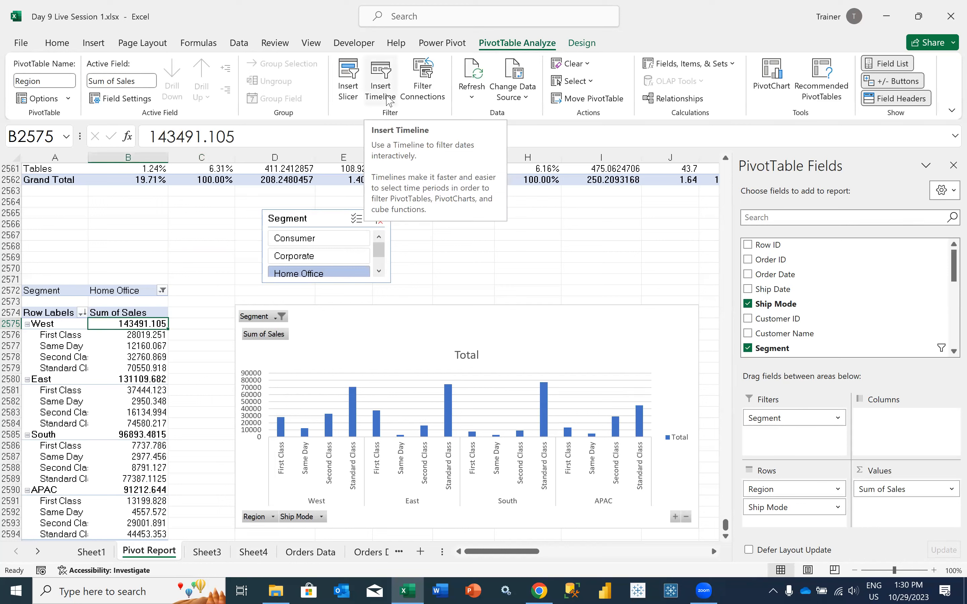
{"action": "left_click", "coordinate": [388, 101]}
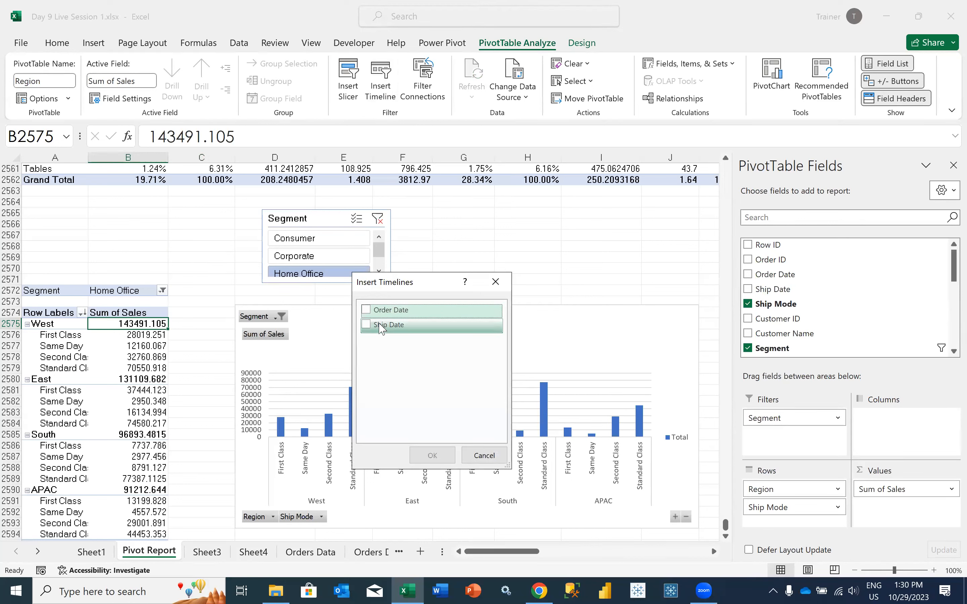
{"action": "left_click", "coordinate": [366, 311]}
{"action": "left_click", "coordinate": [430, 455]}
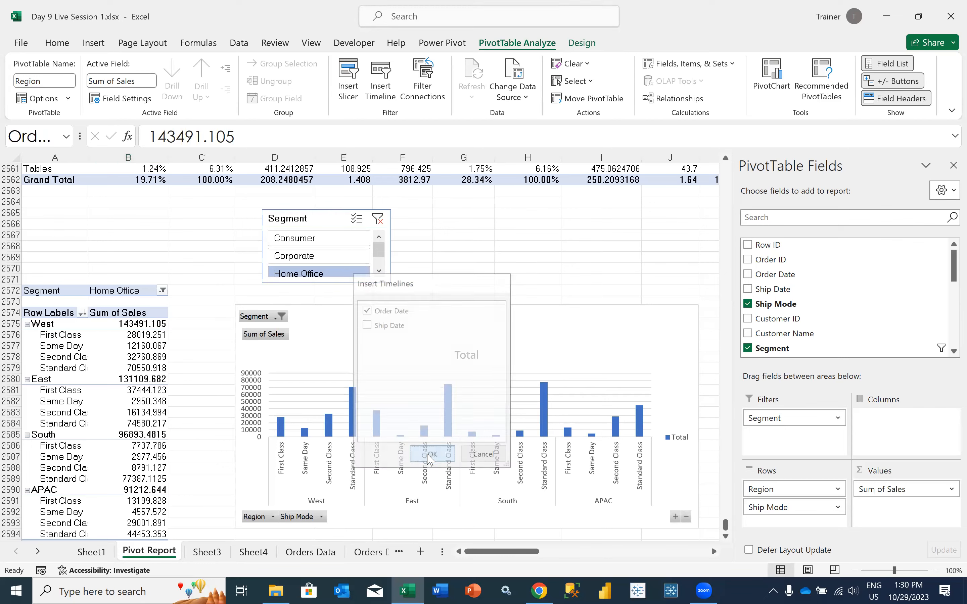
{"action": "left_click_drag", "start_coordinate": [332, 315], "coordinate": [488, 210]}
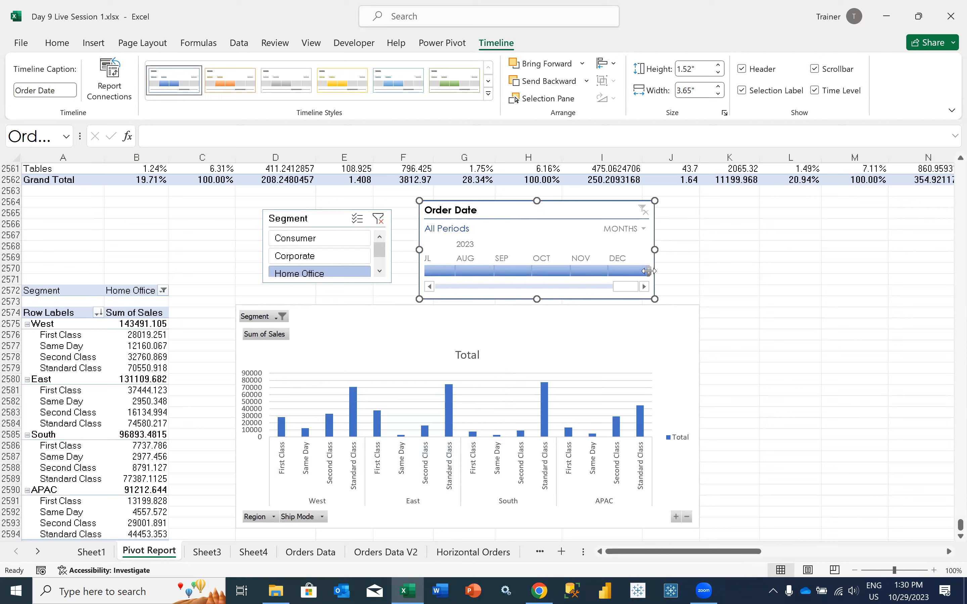
Filter the Order Date timeline to Jul - Oct 2023, and switch it to years with 2021 - 2023 selected
{"action": "left_click_drag", "start_coordinate": [648, 271], "coordinate": [572, 270]}
{"action": "left_click", "coordinate": [458, 275]}
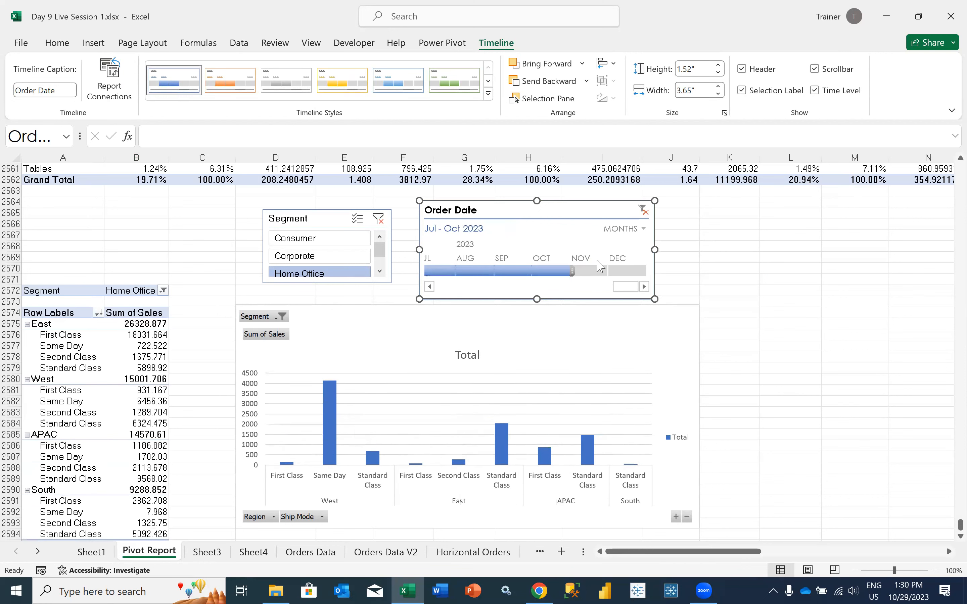
{"action": "left_click", "coordinate": [644, 229]}
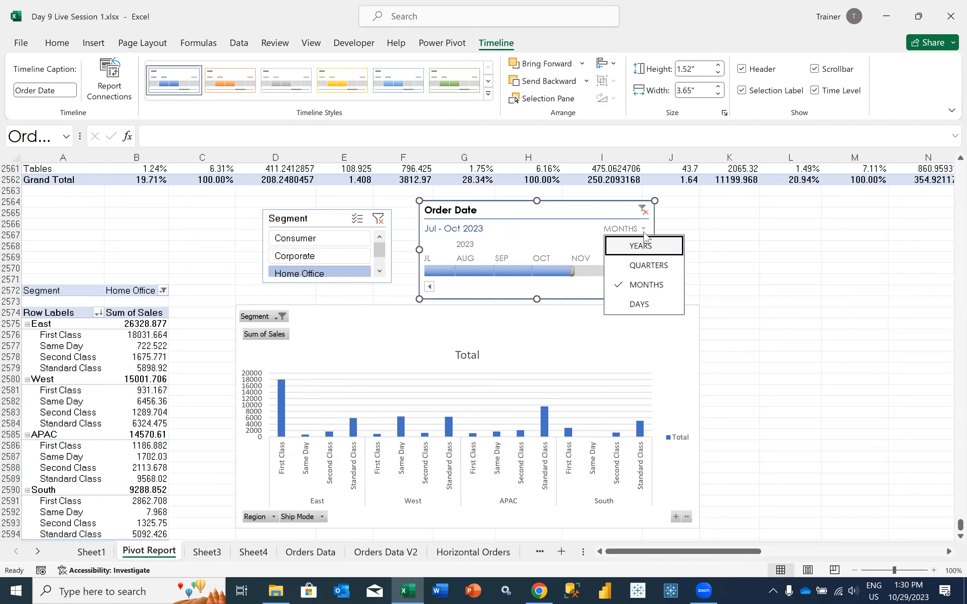
{"action": "left_click", "coordinate": [642, 250]}
{"action": "left_click_drag", "start_coordinate": [563, 275], "coordinate": [460, 280]}
Try the months and days time levels on the Order Date timeline and return it to years
{"action": "left_click", "coordinate": [643, 229]}
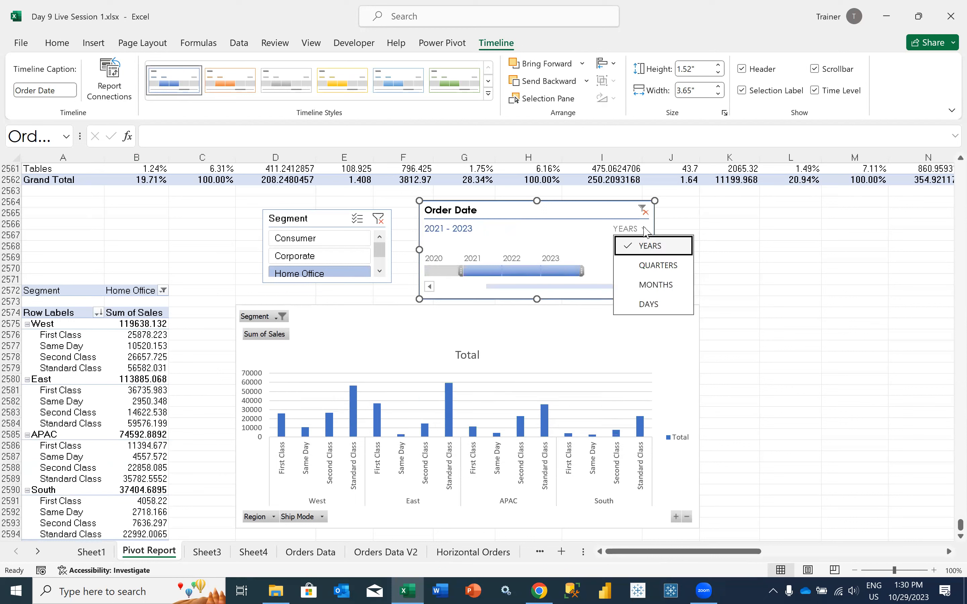
{"action": "left_click", "coordinate": [655, 285]}
{"action": "left_click", "coordinate": [644, 229]}
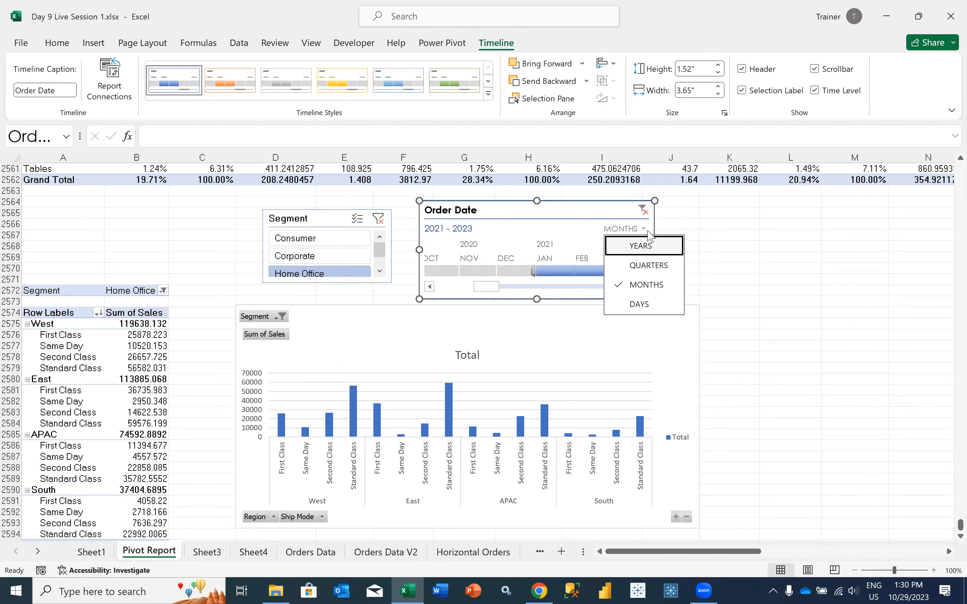
{"action": "left_click", "coordinate": [639, 302]}
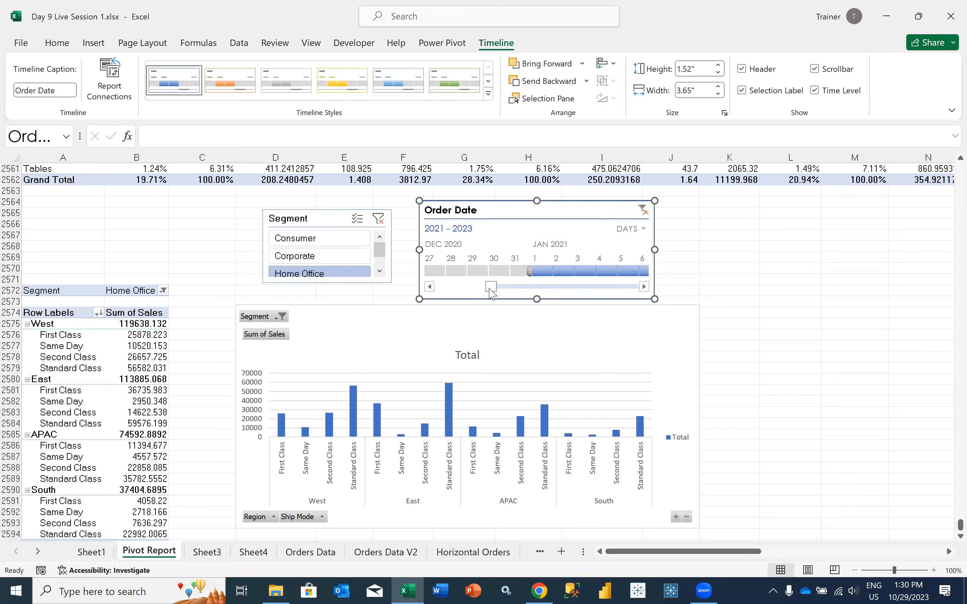
{"action": "left_click_drag", "start_coordinate": [491, 287], "coordinate": [452, 288]}
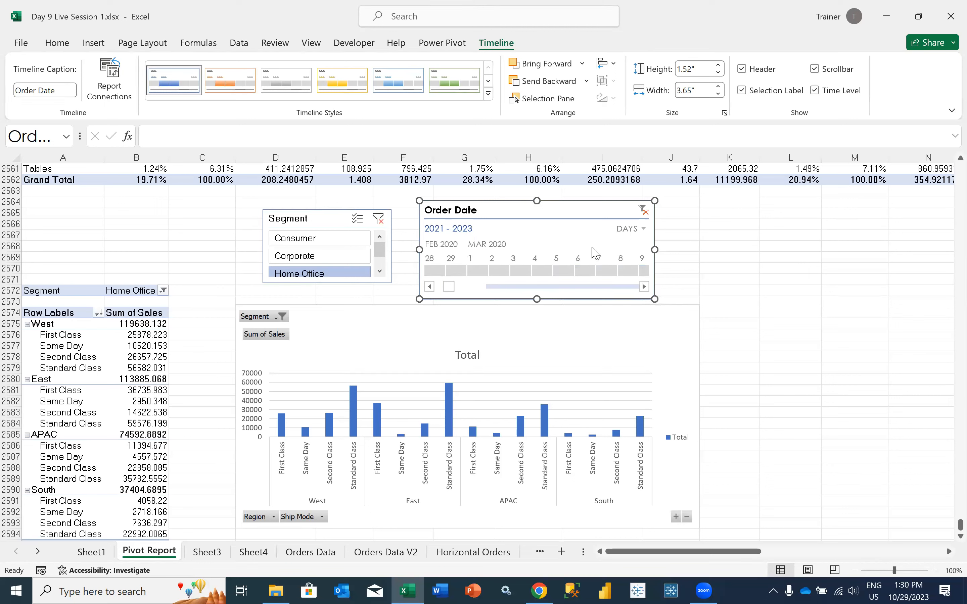
{"action": "left_click", "coordinate": [632, 228]}
{"action": "left_click", "coordinate": [640, 247]}
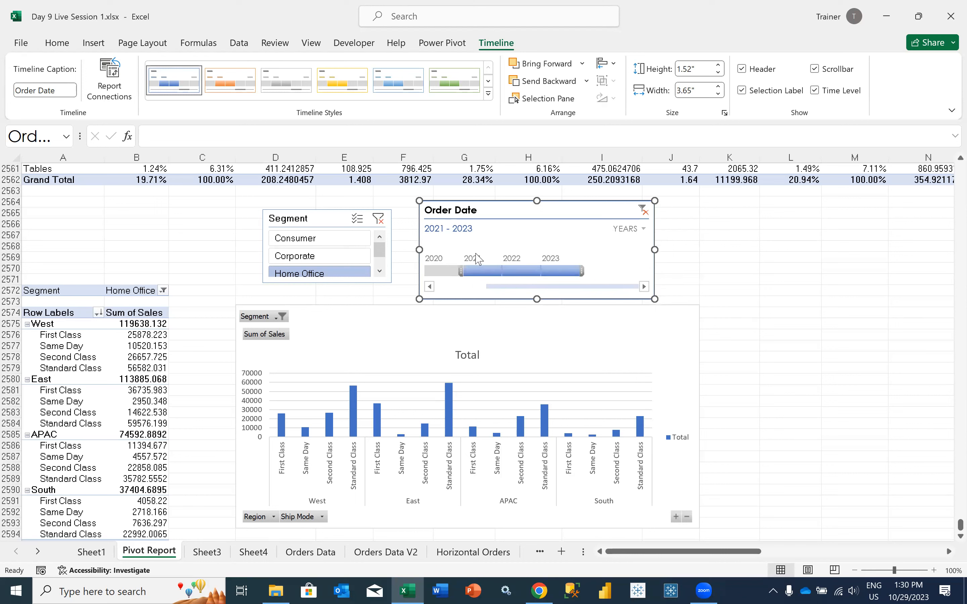
Connect the Order Date timeline to the Subcategory pivot table and to PivotTable4 as well
{"action": "right_click", "coordinate": [475, 210]}
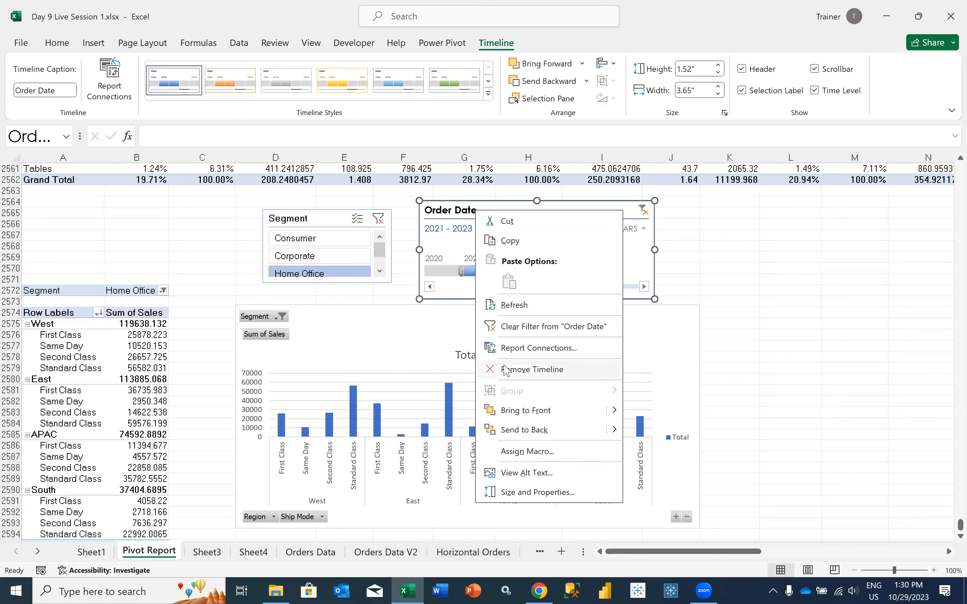
{"action": "left_click", "coordinate": [507, 348]}
{"action": "left_click", "coordinate": [393, 378]}
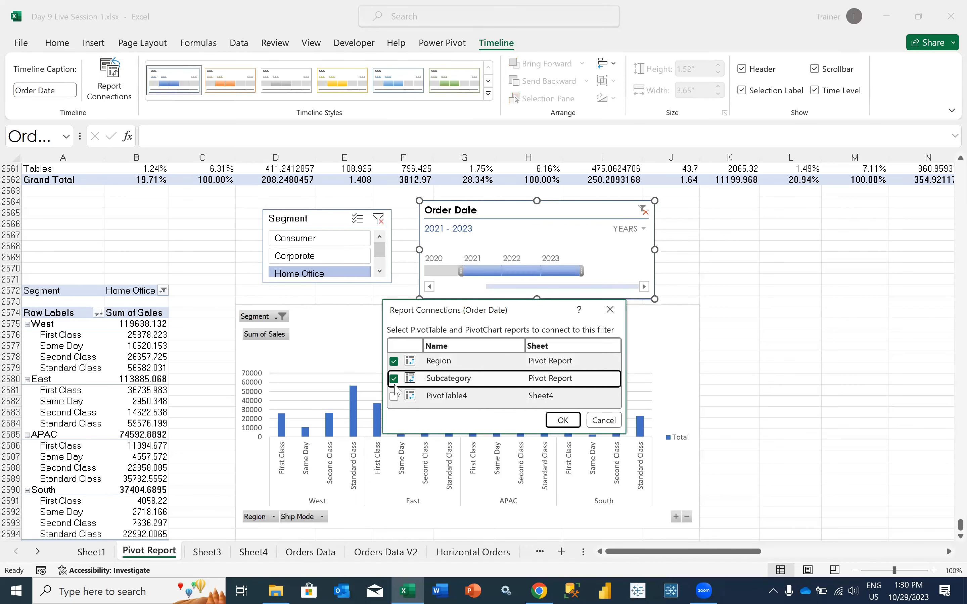
{"action": "left_click", "coordinate": [393, 396]}
{"action": "left_click", "coordinate": [567, 424]}
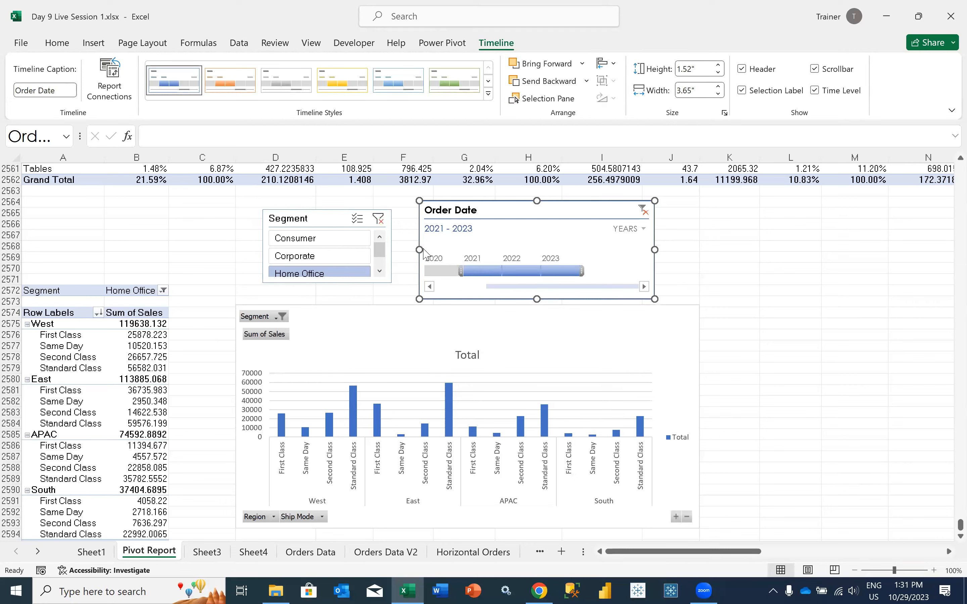
{"action": "left_click", "coordinate": [202, 251]}
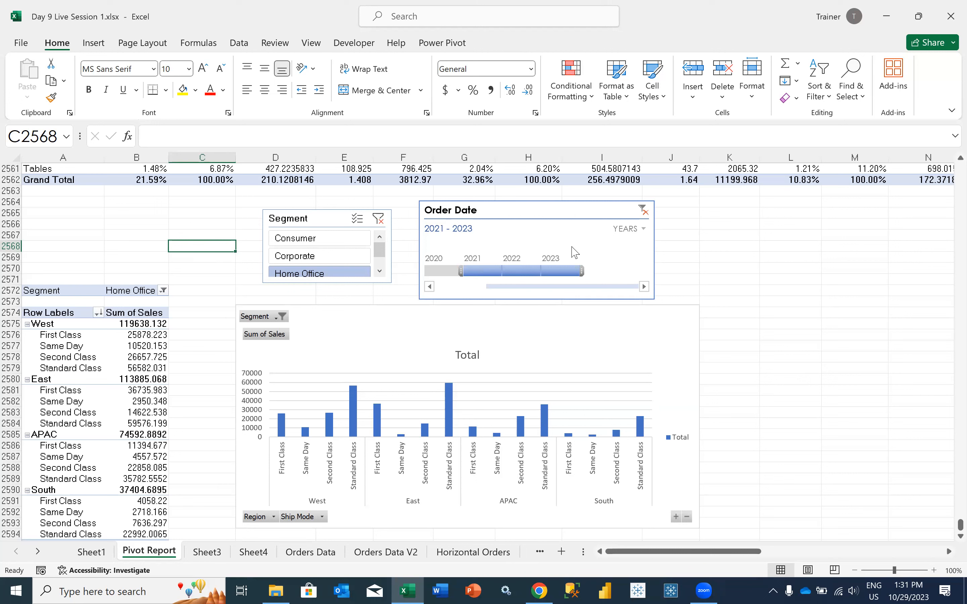
{"action": "left_click", "coordinate": [572, 209]}
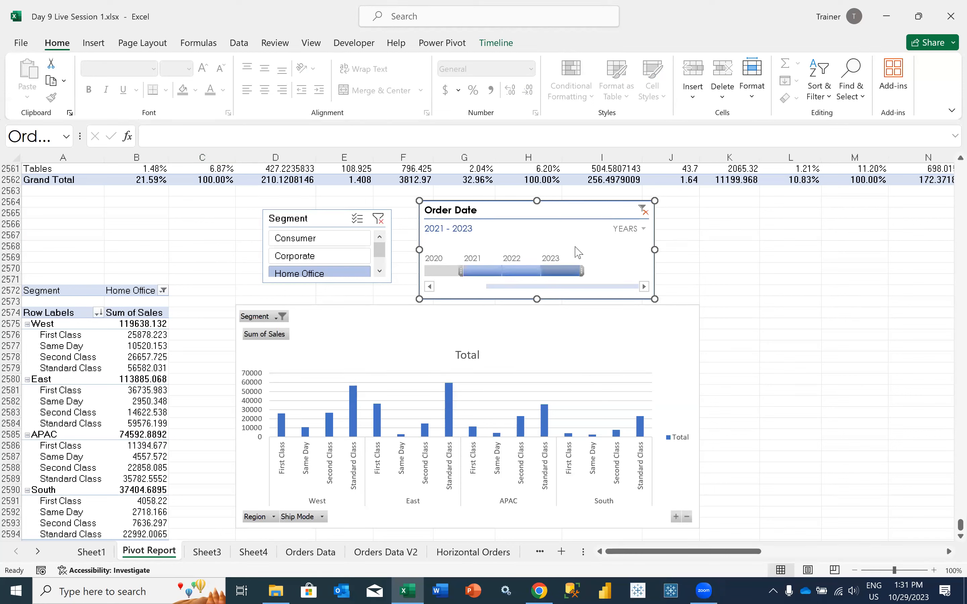
{"action": "left_click", "coordinate": [161, 236]}
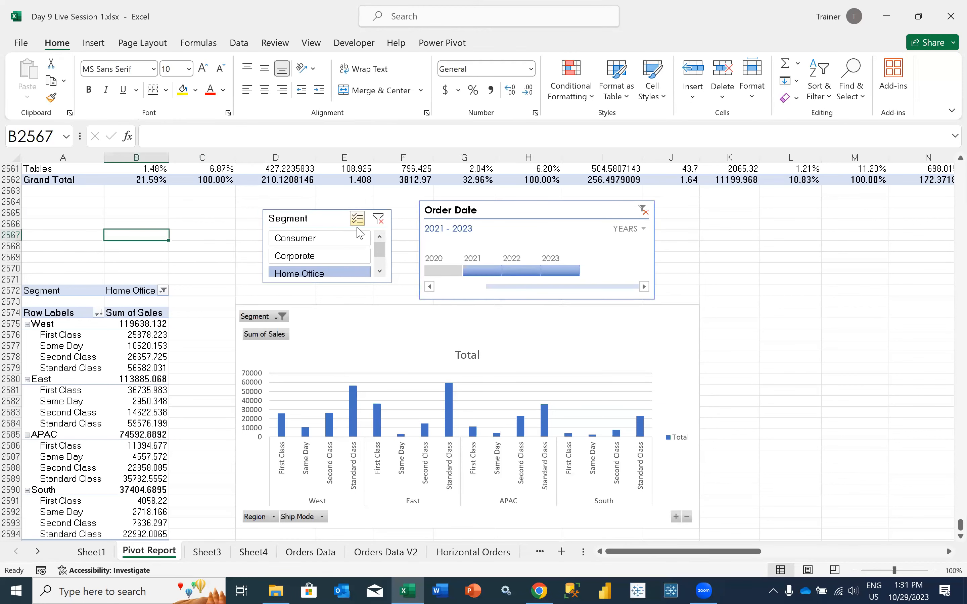
Insert a Ship Date timeline for the Region pivot table and remove it again
{"action": "left_click", "coordinate": [103, 363]}
{"action": "left_click", "coordinate": [491, 46]}
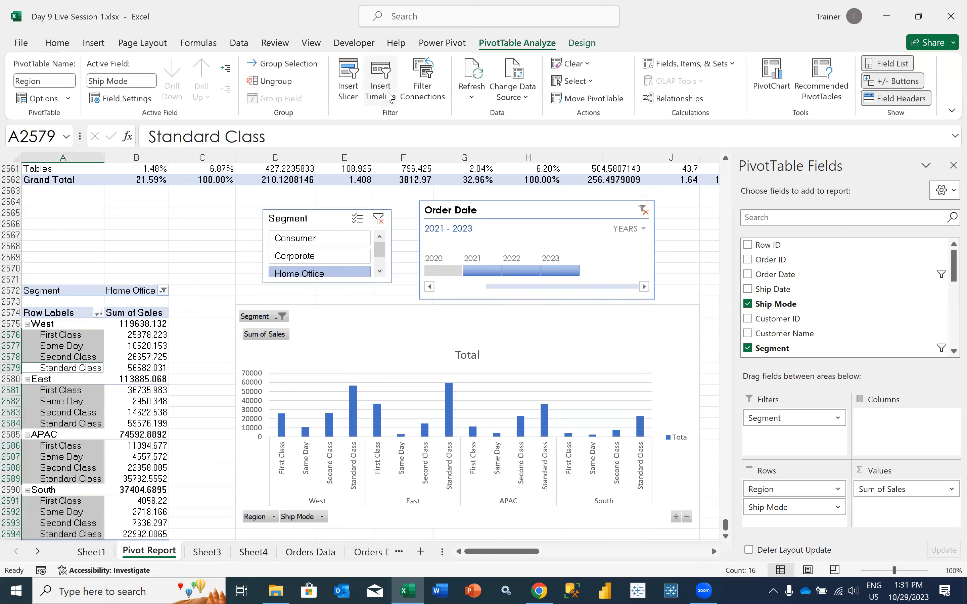
{"action": "left_click", "coordinate": [378, 90]}
{"action": "left_click", "coordinate": [371, 329]}
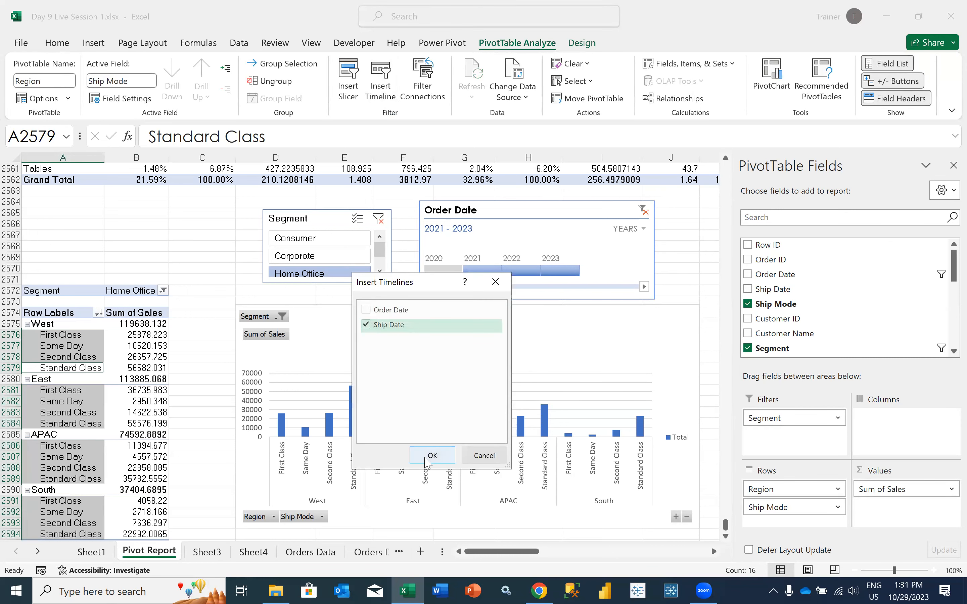
{"action": "left_click", "coordinate": [432, 456]}
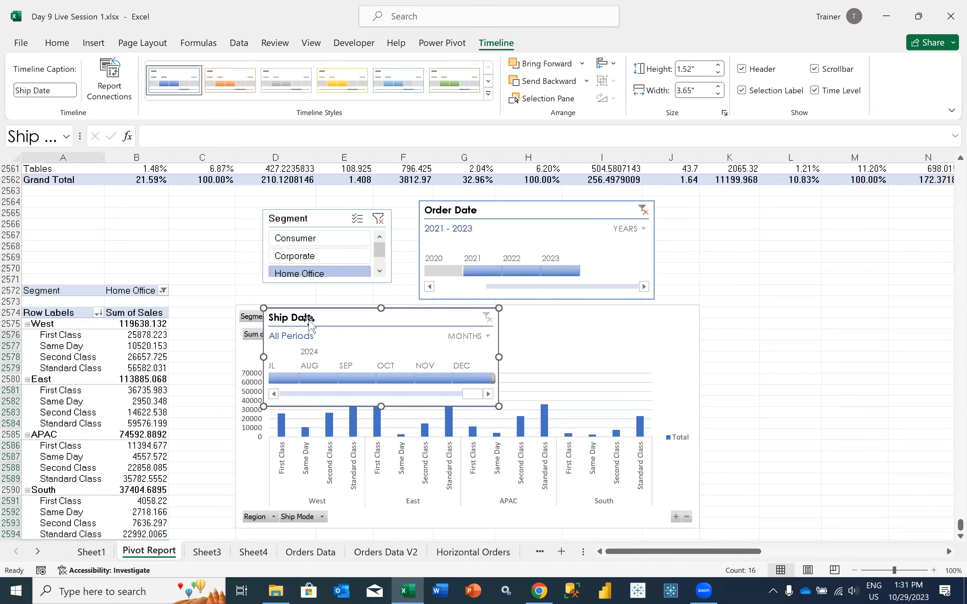
{"action": "right_click", "coordinate": [416, 324]}
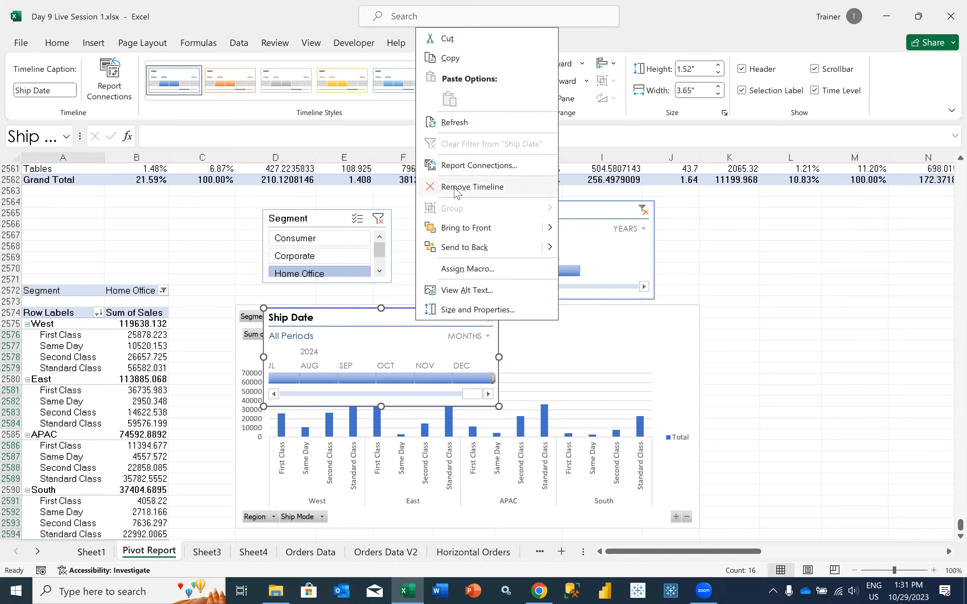
{"action": "left_click", "coordinate": [471, 187]}
{"action": "left_click", "coordinate": [213, 267]}
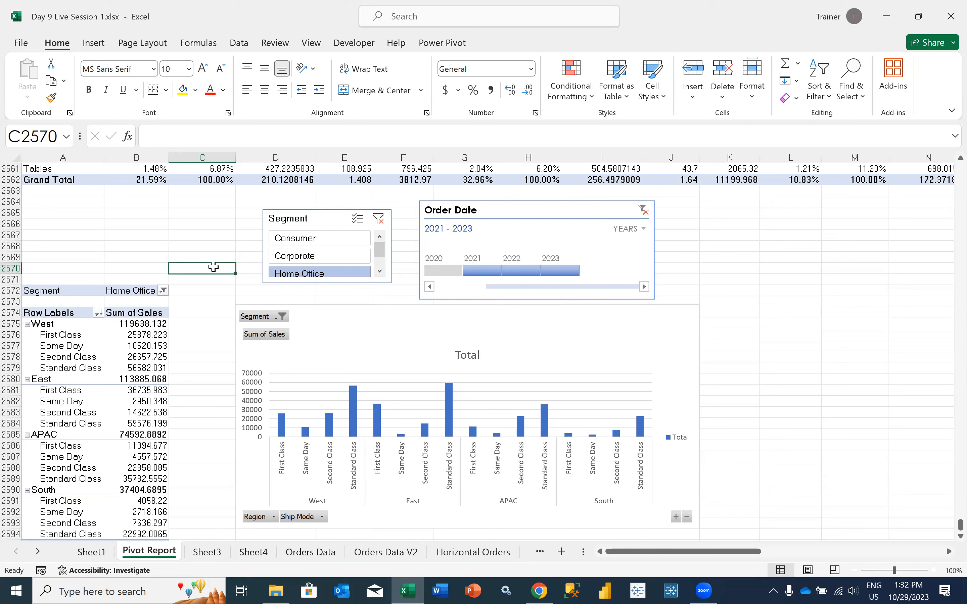
{"action": "left_click", "coordinate": [121, 222]}
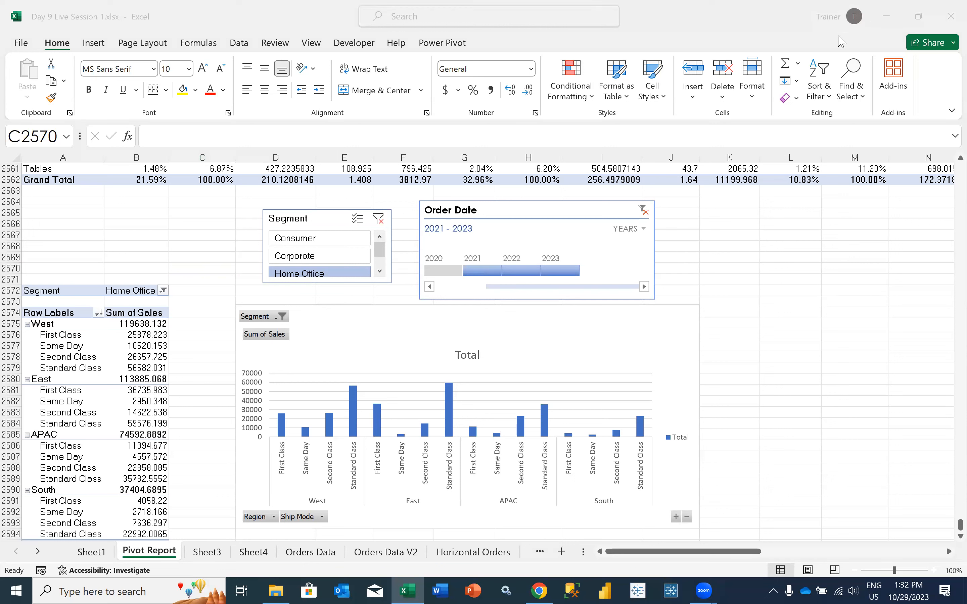
{"action": "left_click", "coordinate": [211, 291]}
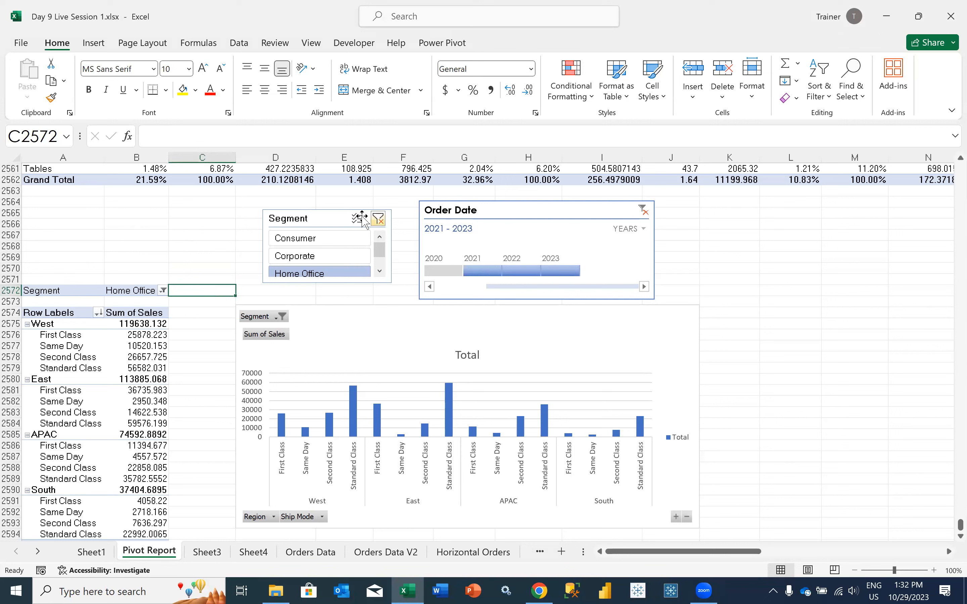
Apply the first blue style in the slicer style gallery to the Segment slicer
{"action": "left_click", "coordinate": [311, 219]}
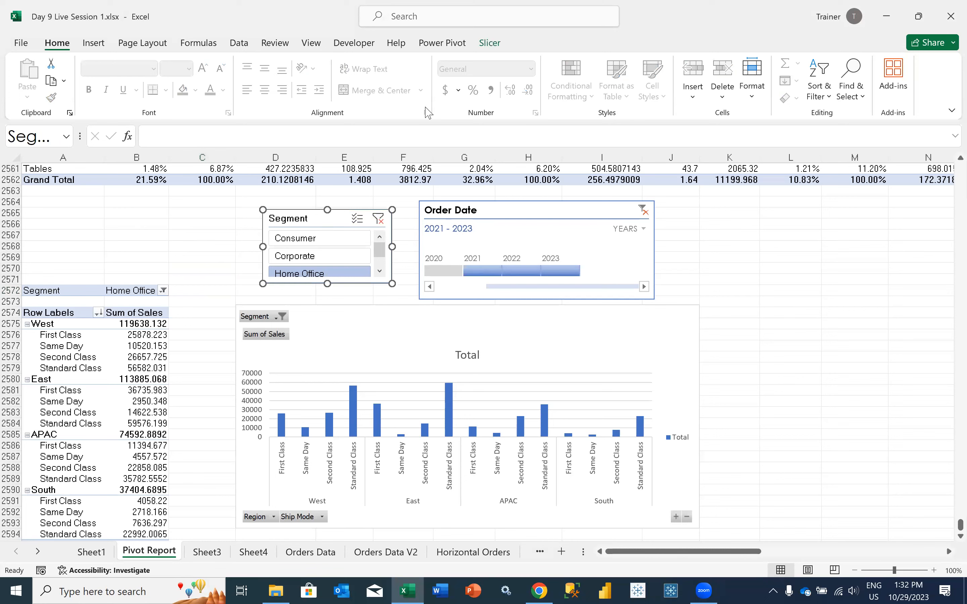
{"action": "left_click", "coordinate": [490, 43]}
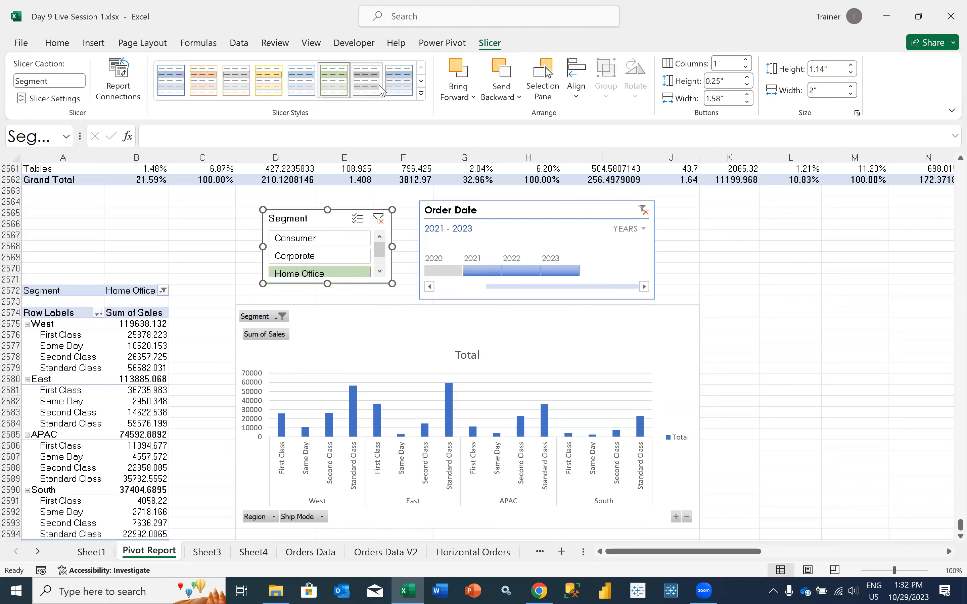
{"action": "left_click", "coordinate": [166, 93]}
{"action": "left_click", "coordinate": [231, 279]}
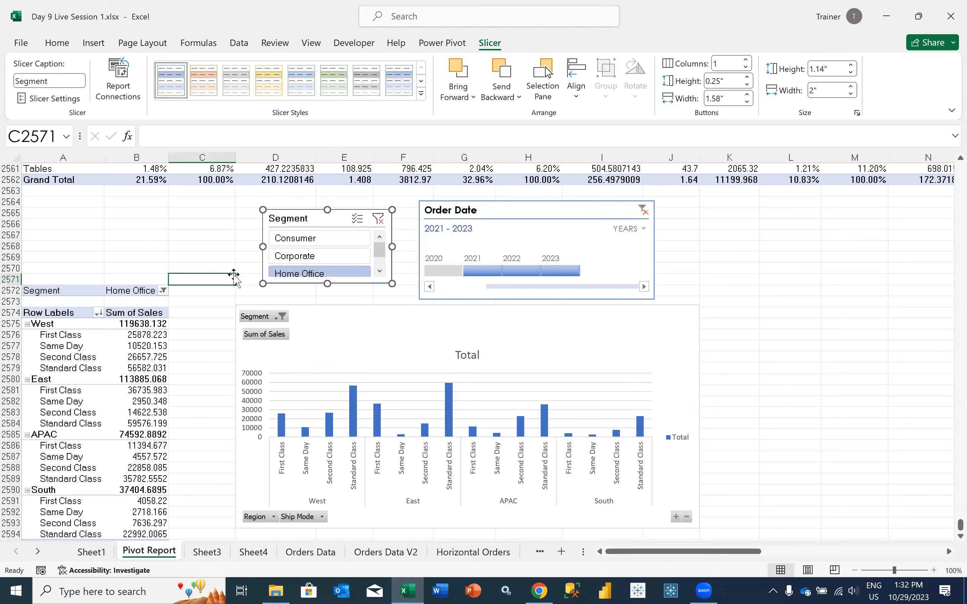
{"action": "left_click", "coordinate": [481, 213]}
{"action": "left_click", "coordinate": [343, 218]}
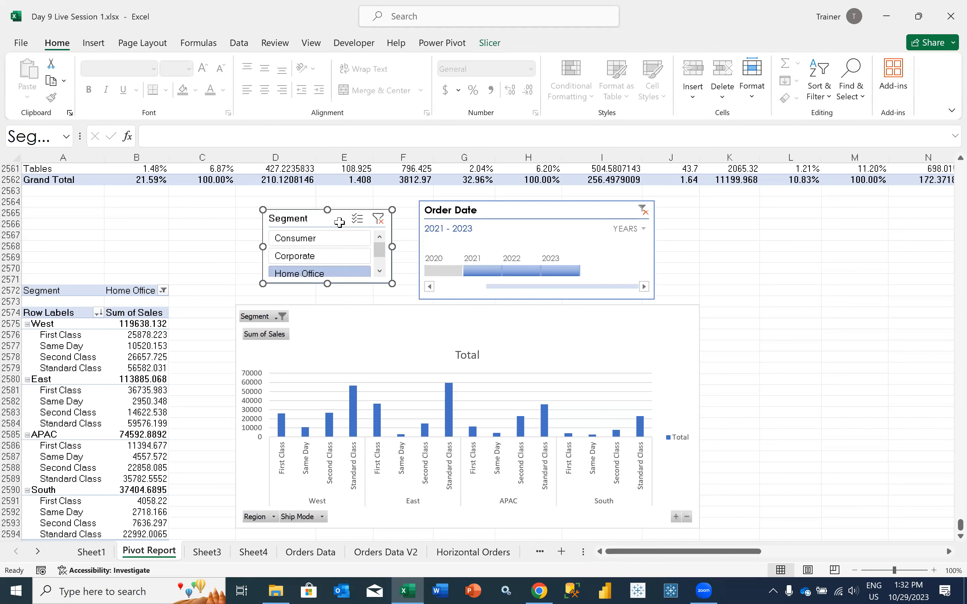
{"action": "left_click", "coordinate": [483, 43]}
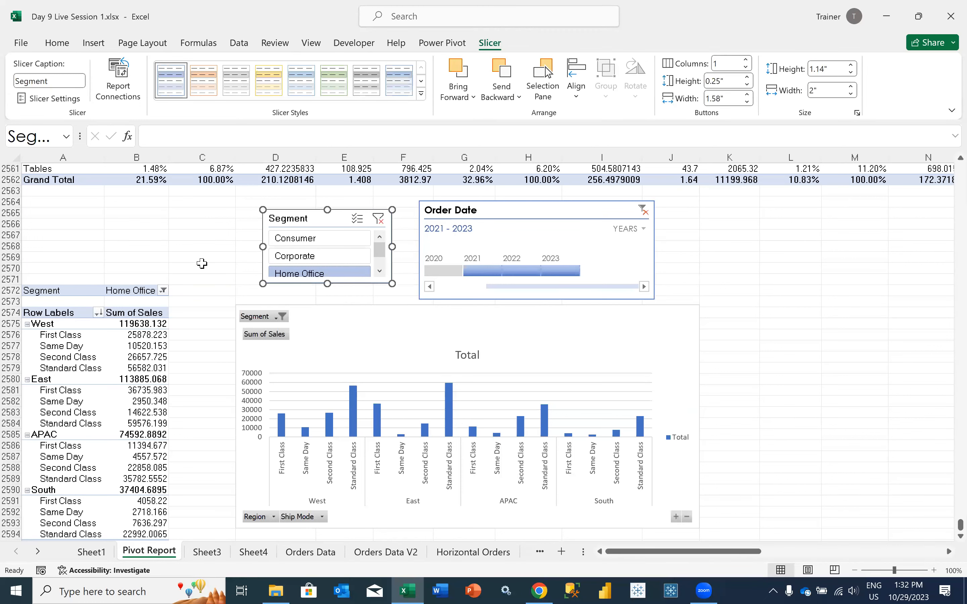
{"action": "left_click", "coordinate": [201, 260]}
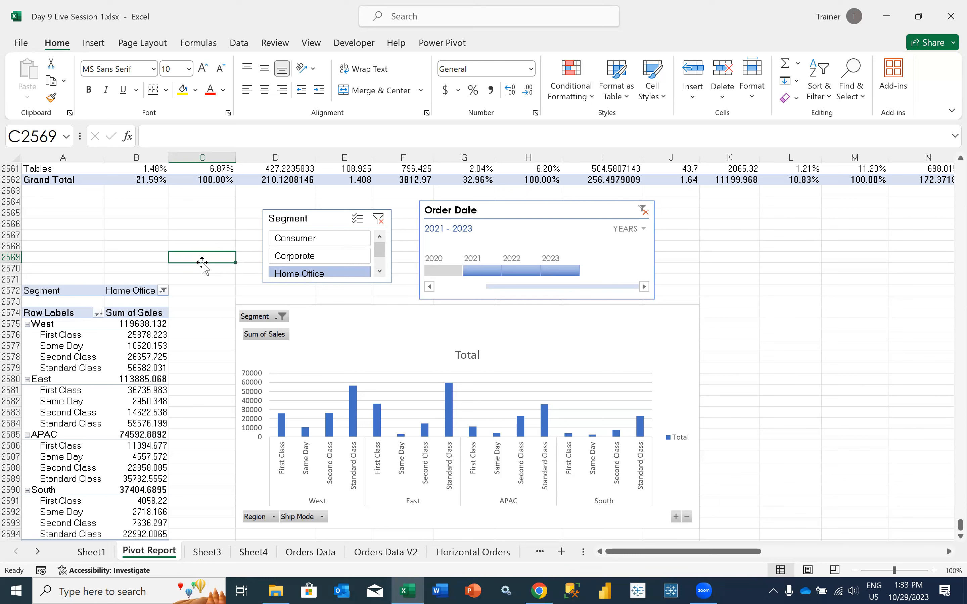
{"action": "left_click", "coordinate": [148, 357]}
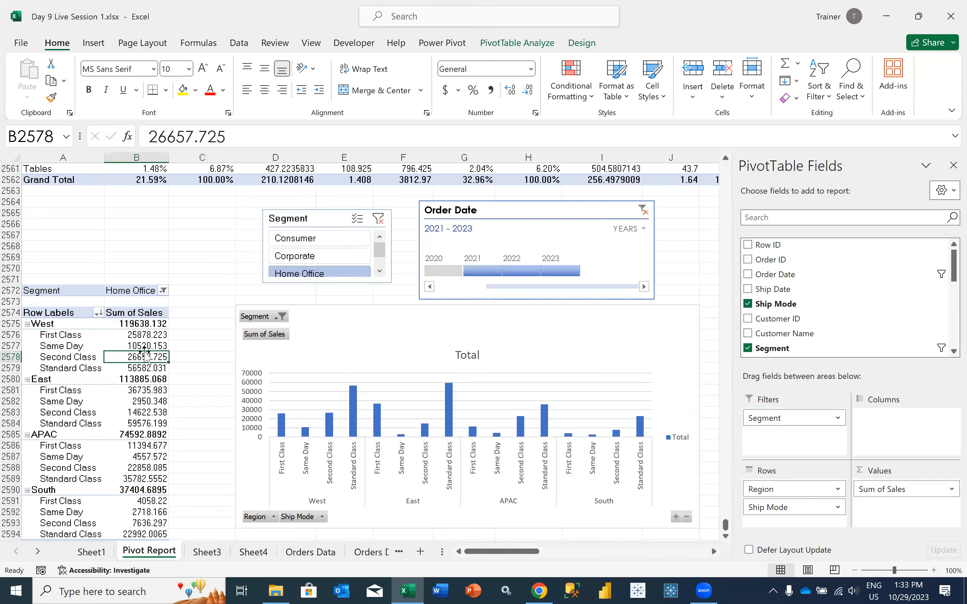
{"action": "left_click", "coordinate": [212, 271]}
{"action": "left_click", "coordinate": [162, 368]}
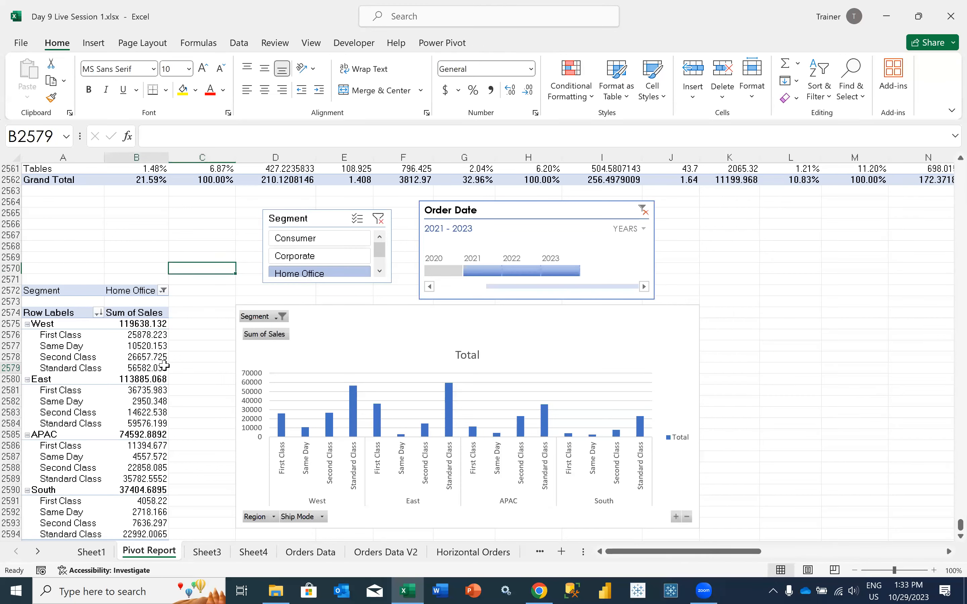
Look through the Segment slicer's options and move the slicer farther away from the Order Date timeline
{"action": "left_click", "coordinate": [307, 219]}
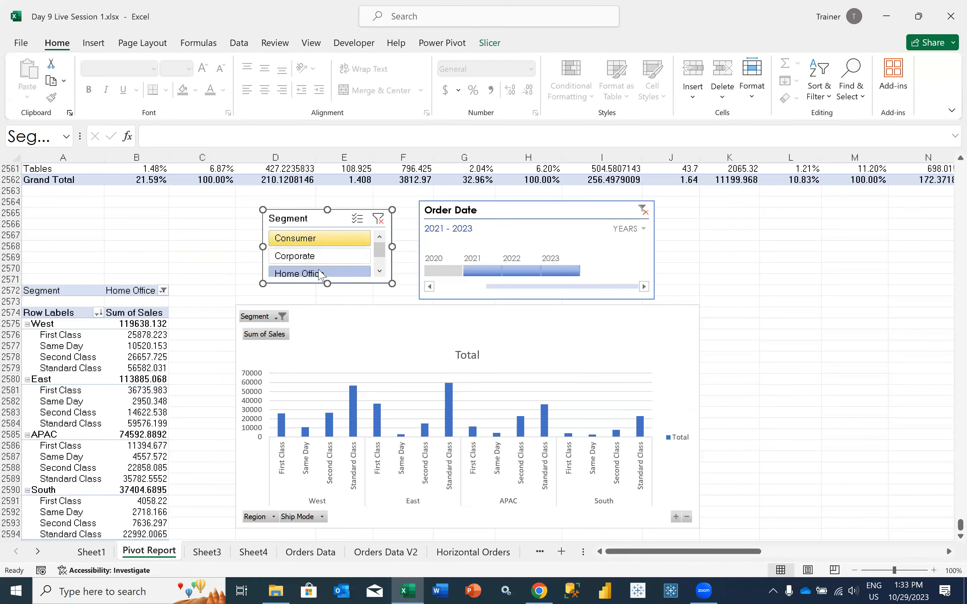
{"action": "left_click", "coordinate": [380, 272]}
{"action": "left_click", "coordinate": [379, 237]}
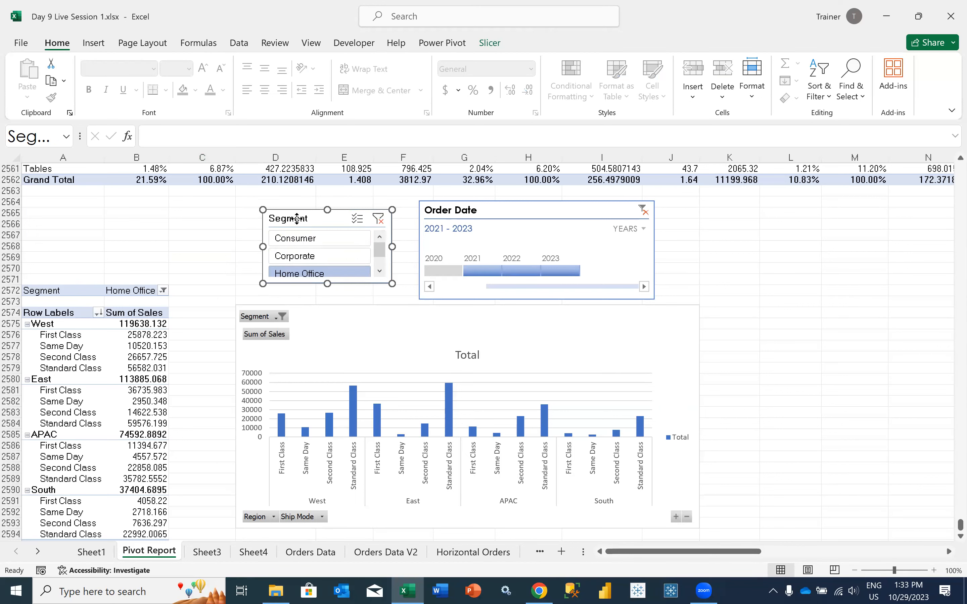
{"action": "left_click_drag", "start_coordinate": [288, 219], "coordinate": [226, 220]}
{"action": "mouse_move", "coordinate": [319, 253]}
{"action": "left_mouse_down"}
{"action": "mouse_move", "coordinate": [318, 264]}
{"action": "mouse_move", "coordinate": [310, 238]}
{"action": "left_mouse_up"}
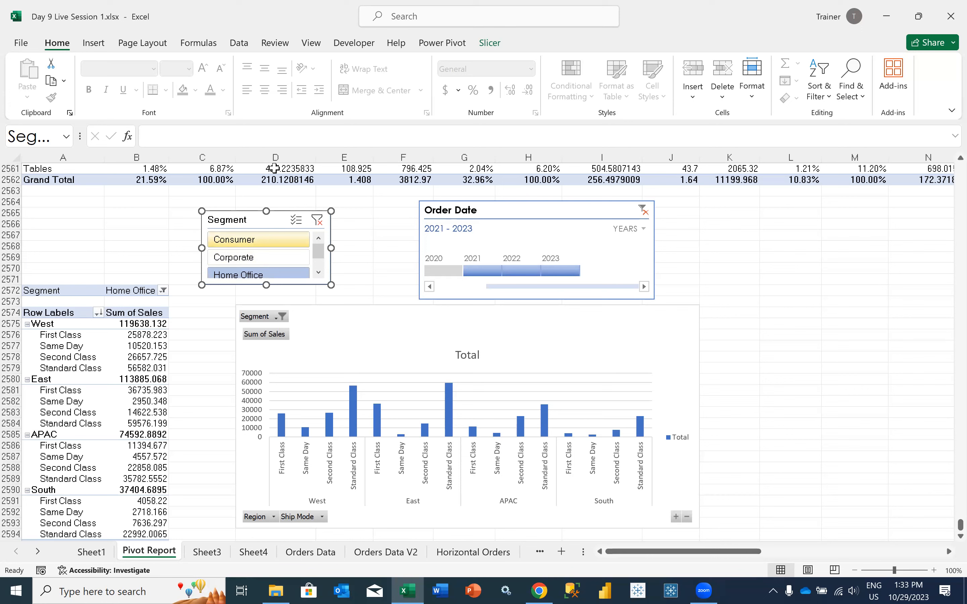
Arrange the Segment slicer's buttons in 4 columns
{"action": "left_click", "coordinate": [488, 42]}
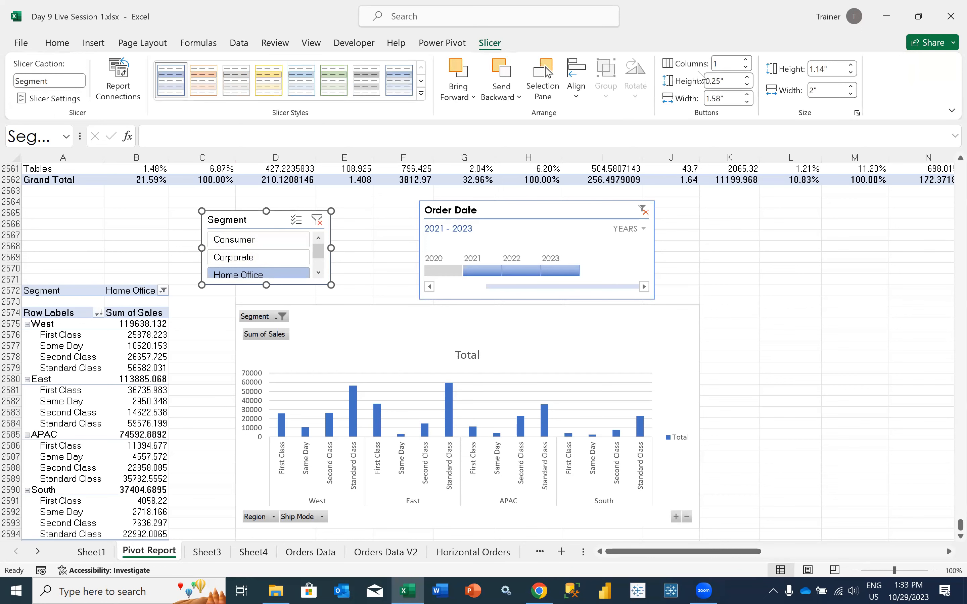
{"action": "left_click", "coordinate": [718, 64]}
{"action": "key", "text": "BackSpace"}
{"action": "type", "text": "4"}
{"action": "key", "text": "Return"}
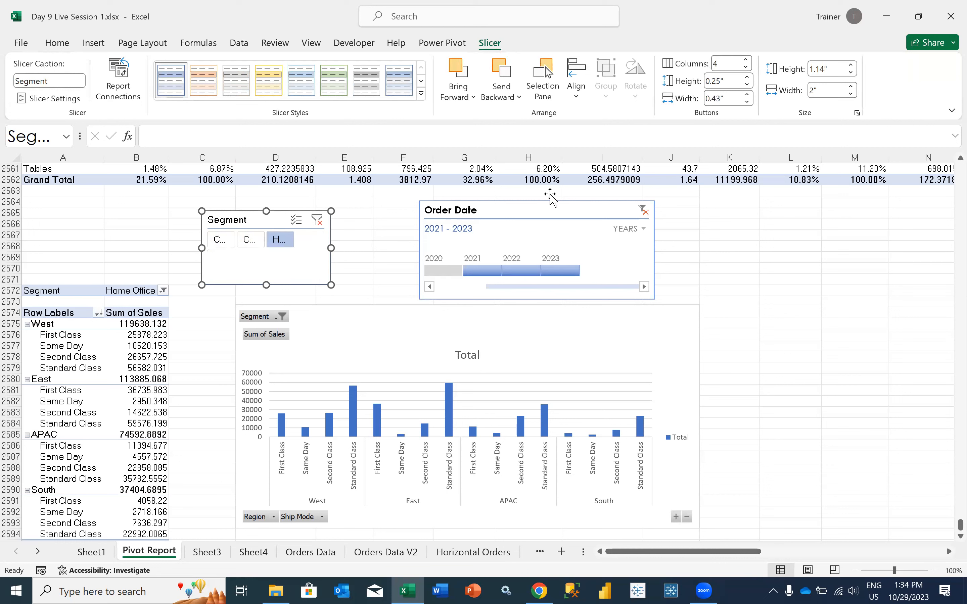
Resize the Segment slicer to about 4.59" wide and 0.68" high so its buttons fit in one row
{"action": "left_click_drag", "start_coordinate": [331, 248], "coordinate": [402, 247]}
{"action": "left_click_drag", "start_coordinate": [205, 254], "coordinate": [106, 248]}
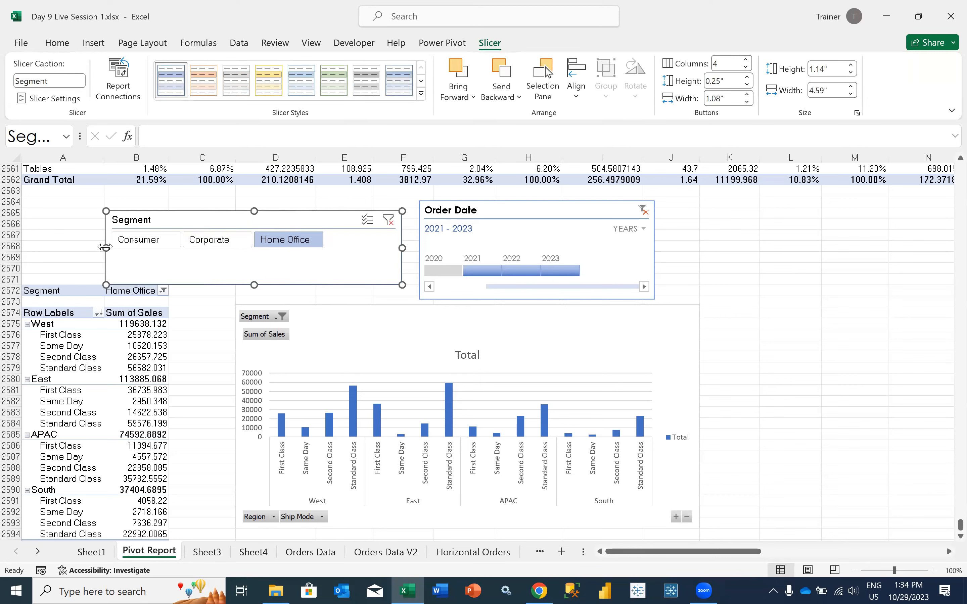
{"action": "left_click", "coordinate": [63, 258]}
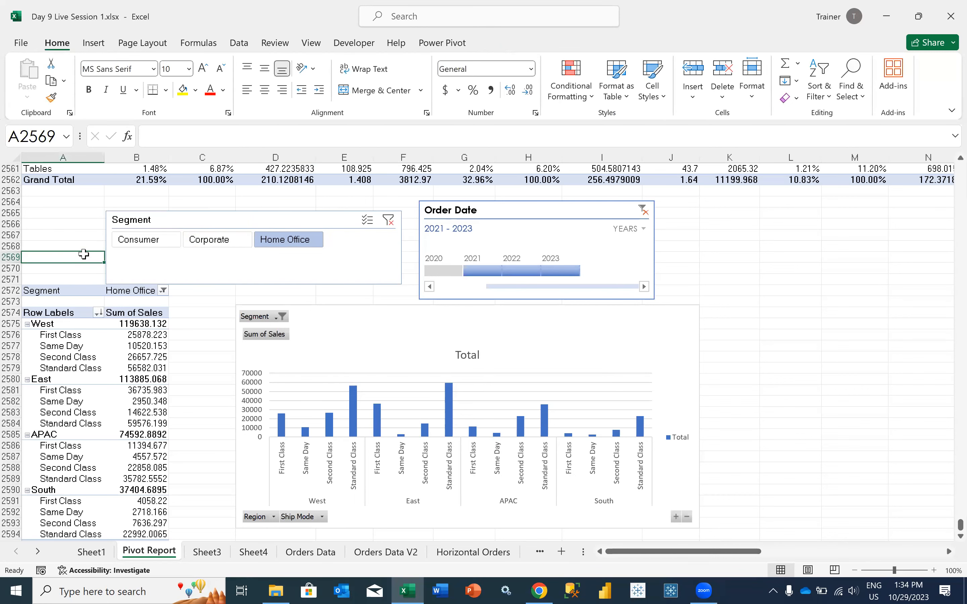
{"action": "left_click", "coordinate": [237, 256]}
{"action": "left_click_drag", "start_coordinate": [255, 283], "coordinate": [239, 256]}
Switch the Segment slicer repeatedly between Consumer, Corporate and Home Office, ending on Home Office
{"action": "left_click", "coordinate": [129, 242]}
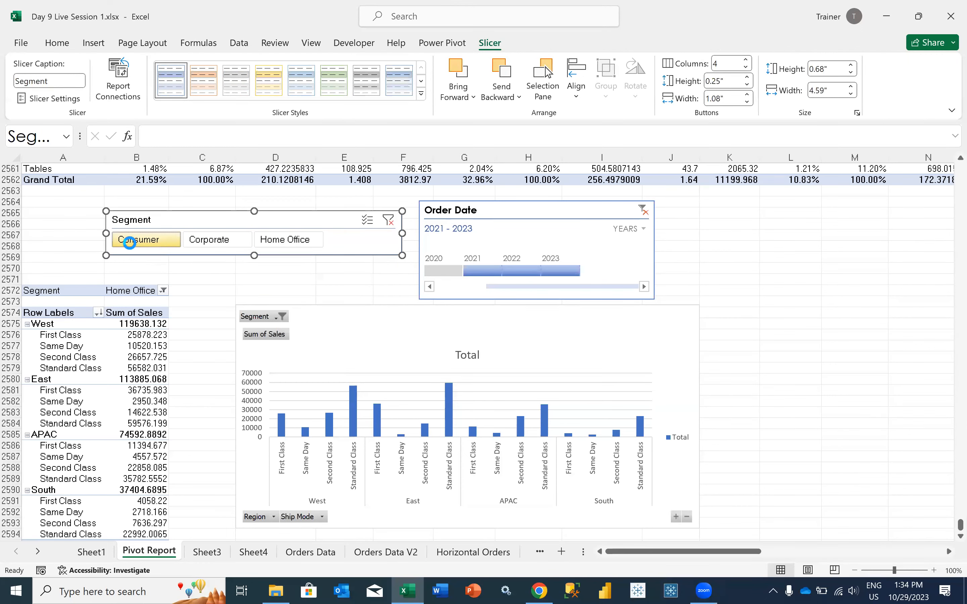
{"action": "left_click", "coordinate": [192, 240]}
{"action": "left_click", "coordinate": [256, 239]}
{"action": "left_click", "coordinate": [205, 239]}
{"action": "left_click", "coordinate": [155, 244]}
{"action": "left_click", "coordinate": [204, 239]}
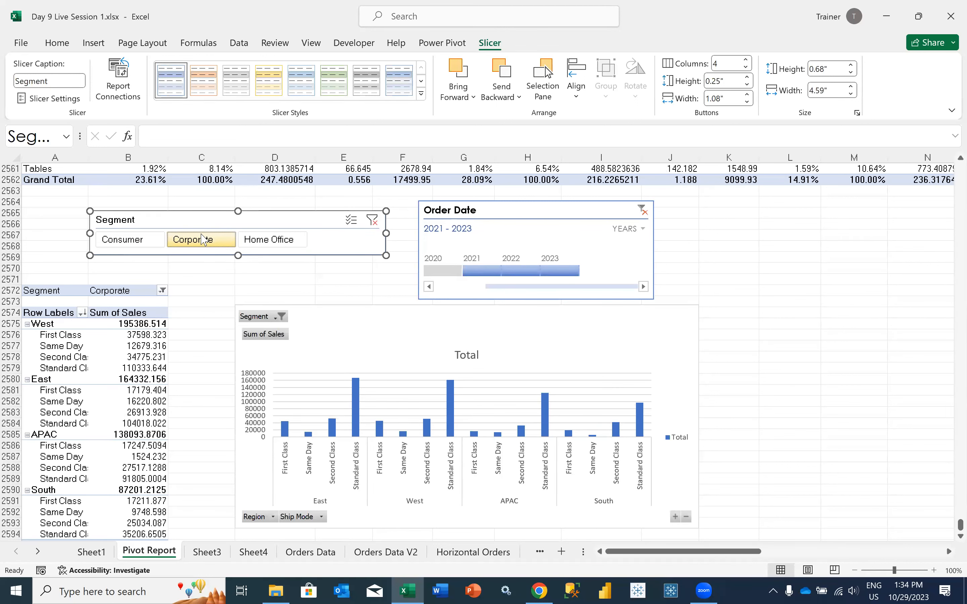
{"action": "left_click", "coordinate": [149, 244]}
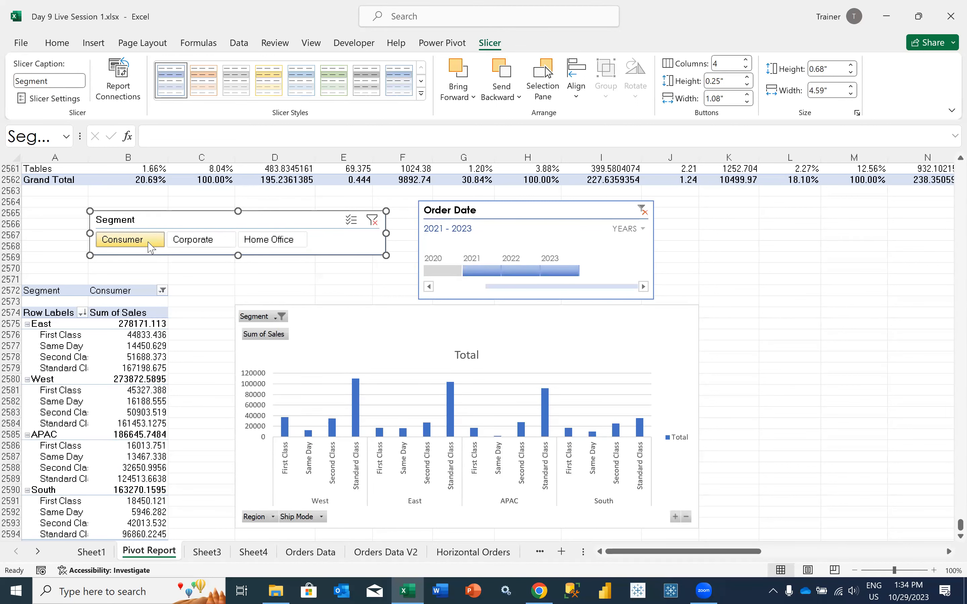
{"action": "left_click", "coordinate": [187, 241]}
{"action": "left_click", "coordinate": [264, 239]}
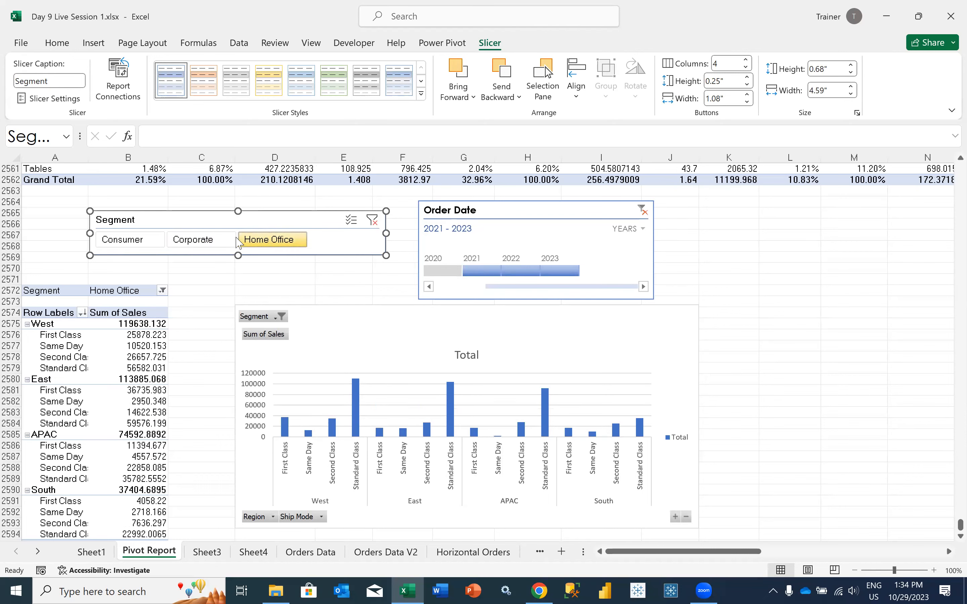
{"action": "left_click", "coordinate": [194, 240]}
{"action": "left_click", "coordinate": [132, 240]}
{"action": "left_click", "coordinate": [196, 240]}
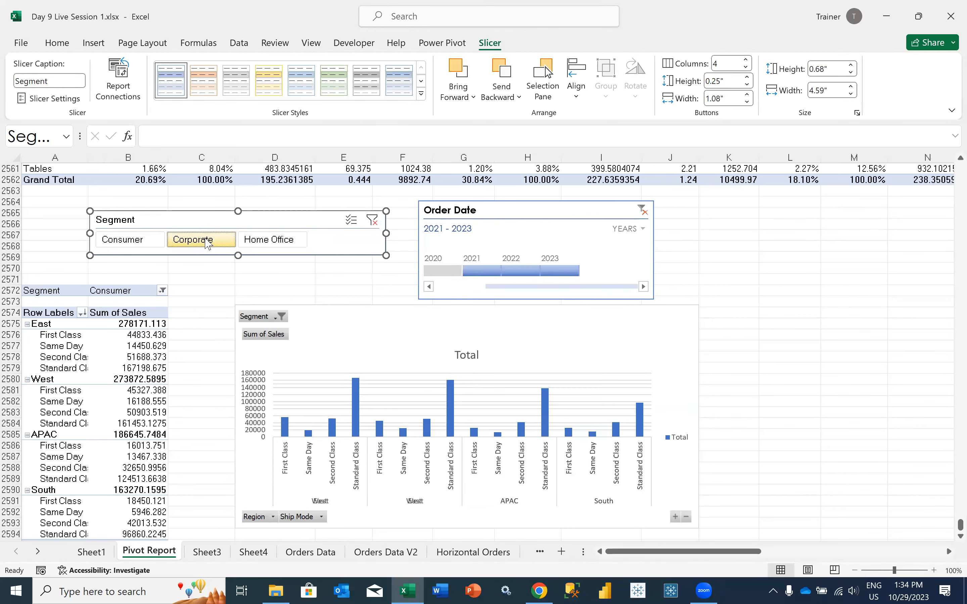
{"action": "left_click", "coordinate": [263, 240]}
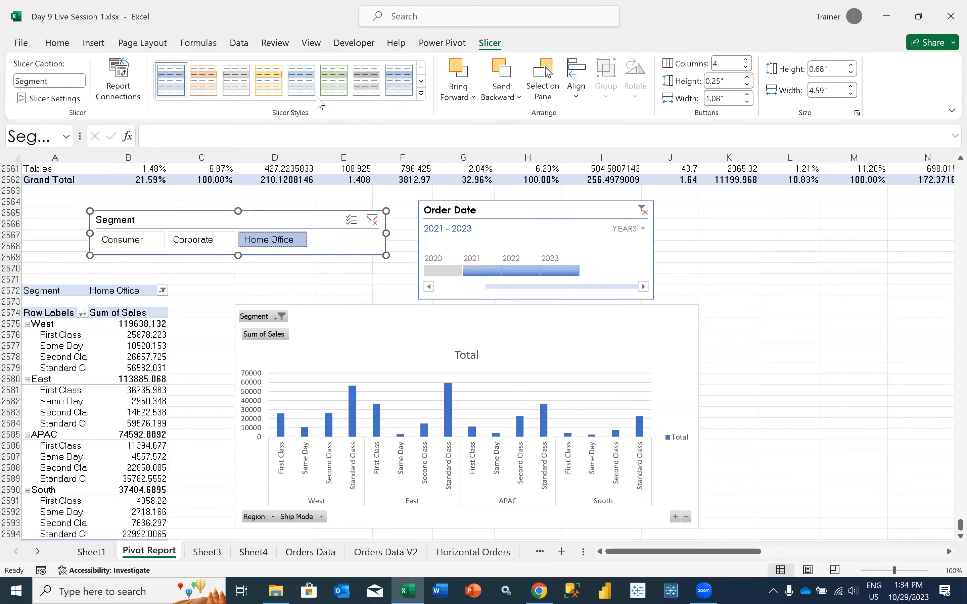
{"action": "left_click", "coordinate": [227, 245]}
{"action": "left_click", "coordinate": [268, 239]}
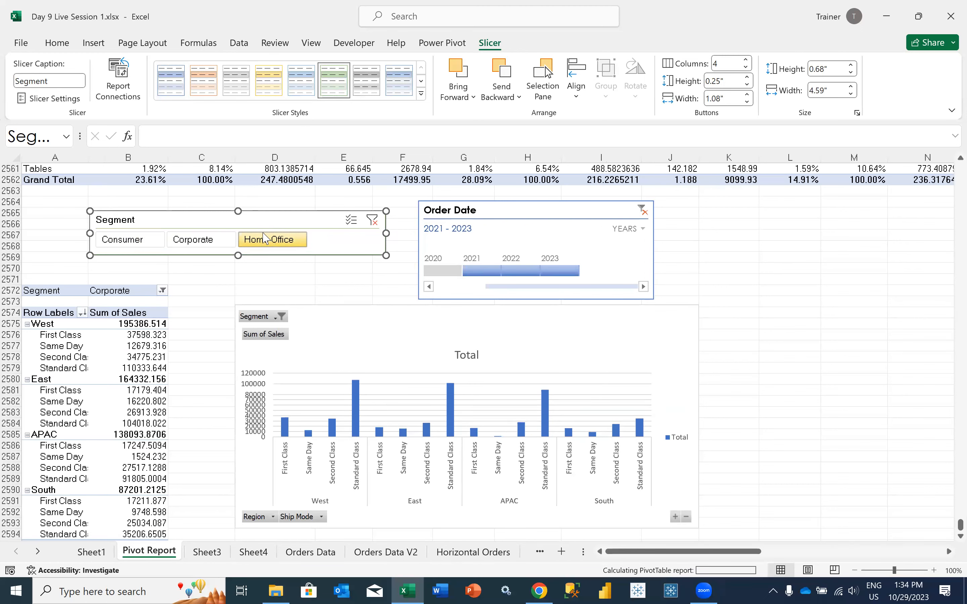
Cycle the Segment slicer through its segments, leave it filtered to Consumer, and save the workbook
{"action": "left_click", "coordinate": [67, 268]}
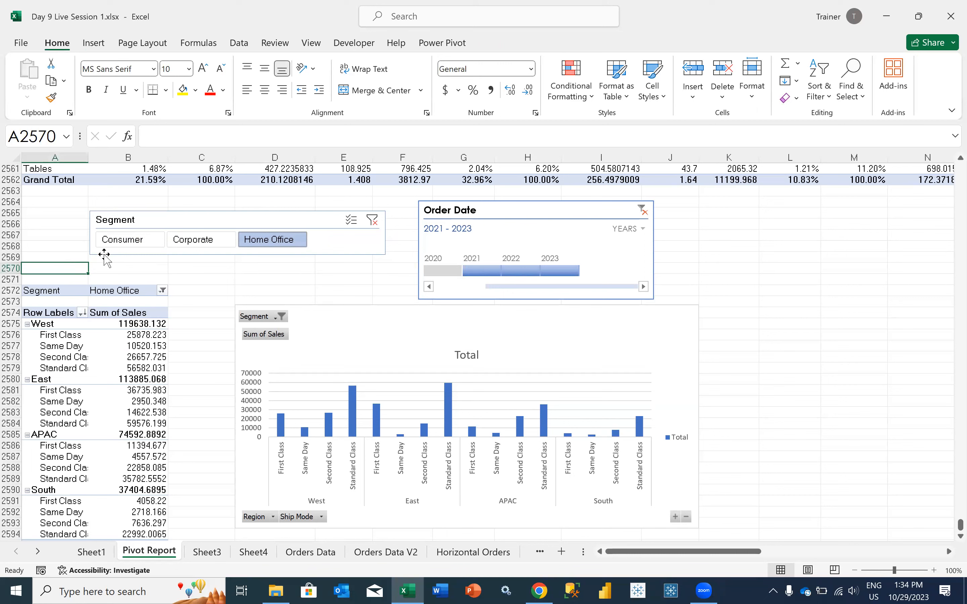
{"action": "left_click", "coordinate": [157, 231]}
{"action": "left_click", "coordinate": [144, 240]}
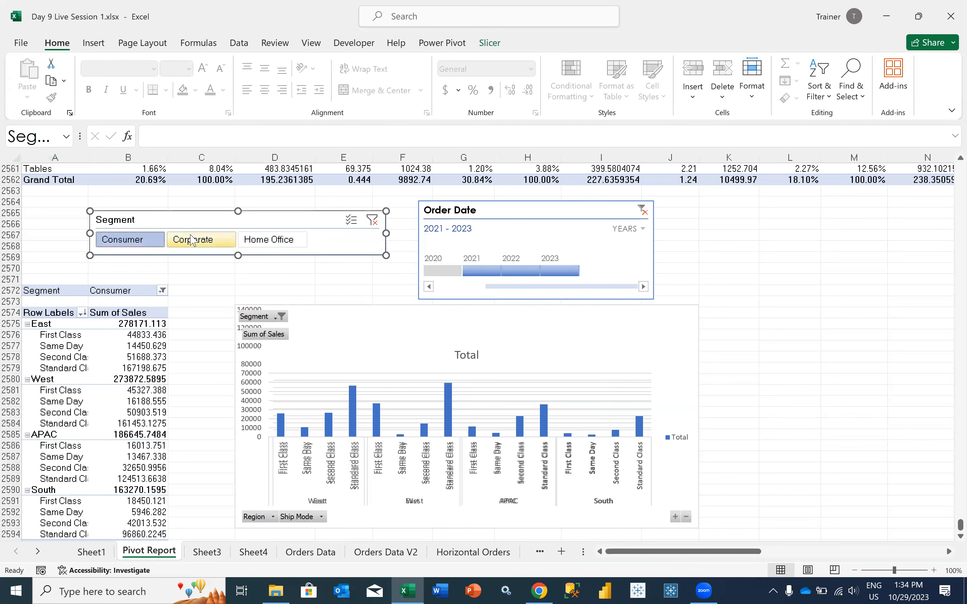
{"action": "left_click", "coordinate": [193, 240]}
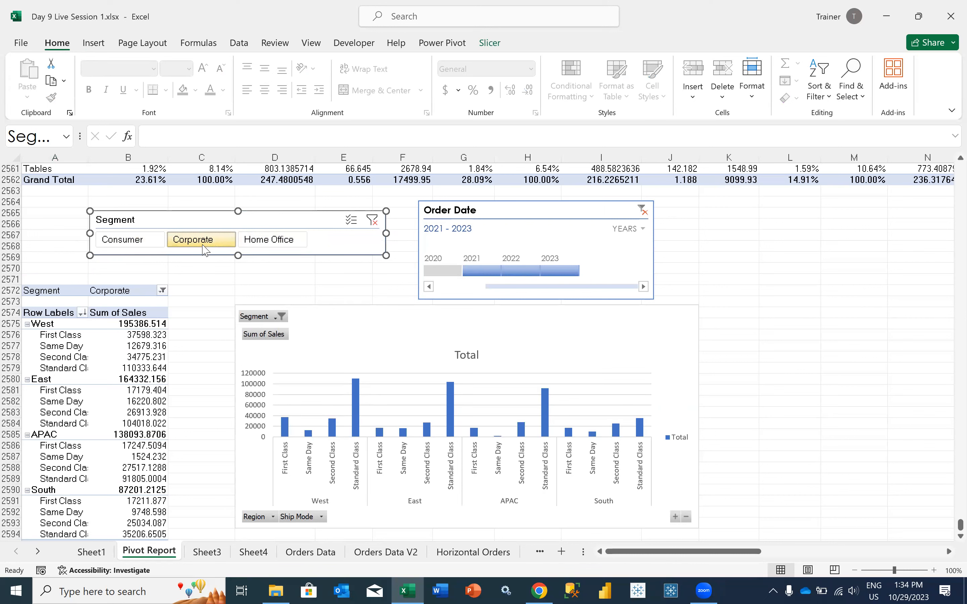
{"action": "left_click", "coordinate": [252, 243]}
{"action": "left_click", "coordinate": [189, 242]}
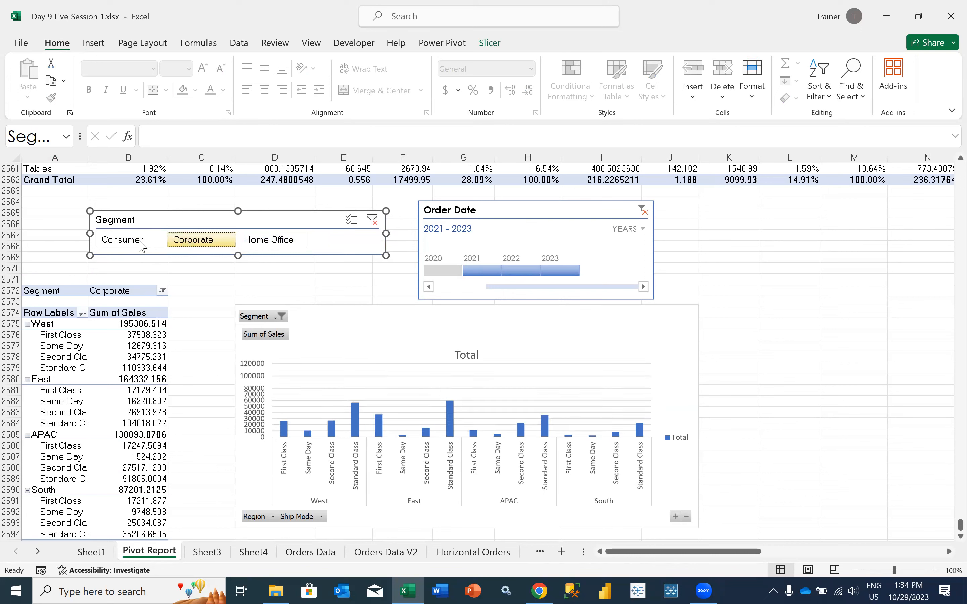
{"action": "left_click", "coordinate": [142, 244]}
{"action": "left_click", "coordinate": [162, 266]}
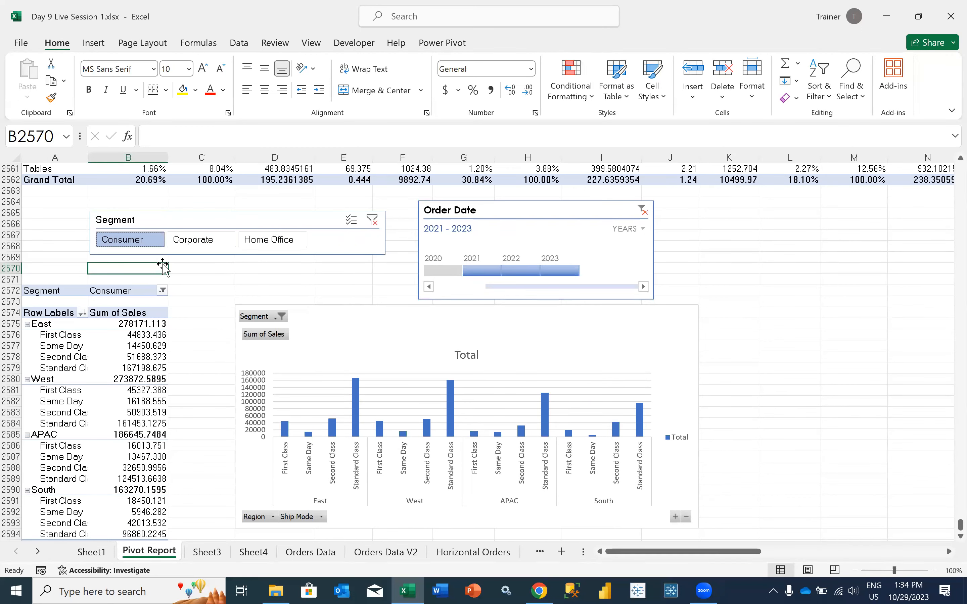
{"action": "key", "text": "ctrl+s"}
{"action": "left_click", "coordinate": [198, 267]}
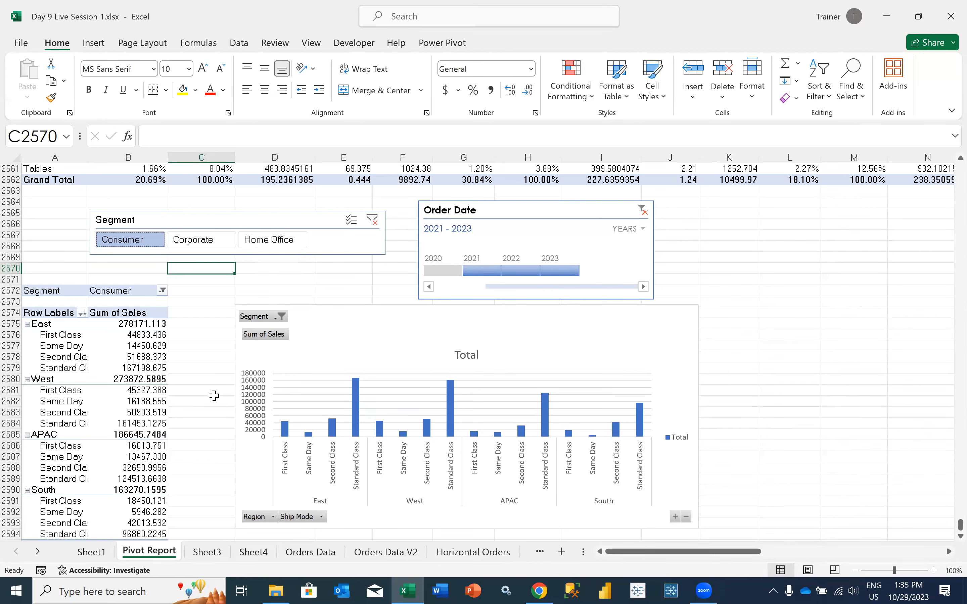
Move the PivotChart directly beside the Region and Ship Mode pivot table it is based on
{"action": "left_click_drag", "start_coordinate": [72, 327], "coordinate": [138, 512]}
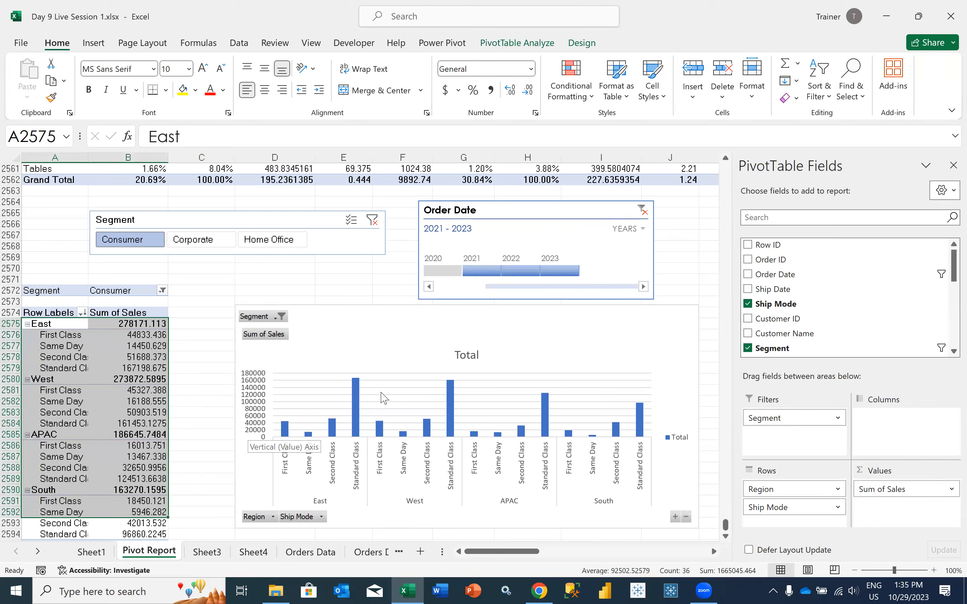
{"action": "left_click_drag", "start_coordinate": [362, 337], "coordinate": [336, 350]}
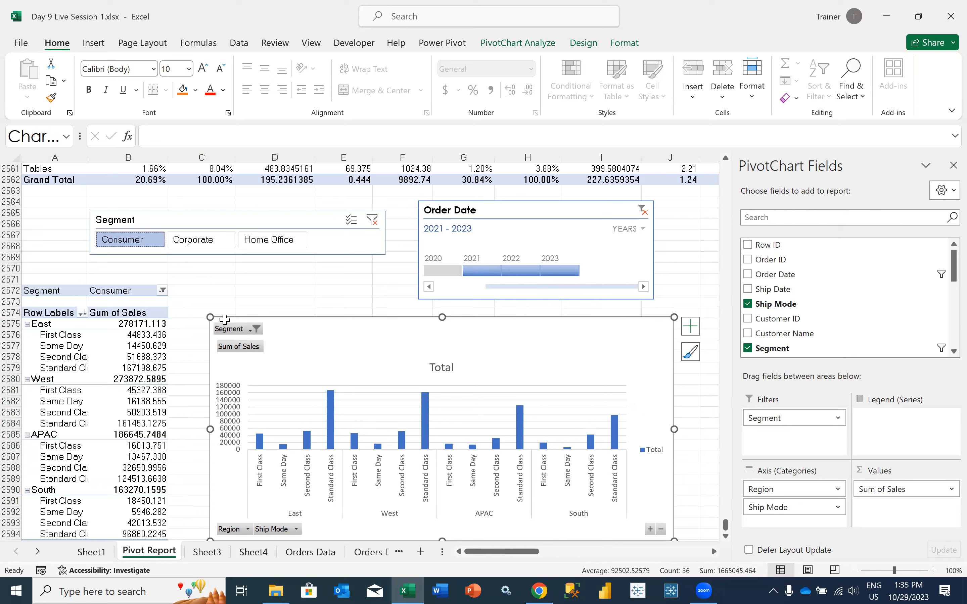
{"action": "left_click", "coordinate": [141, 365]}
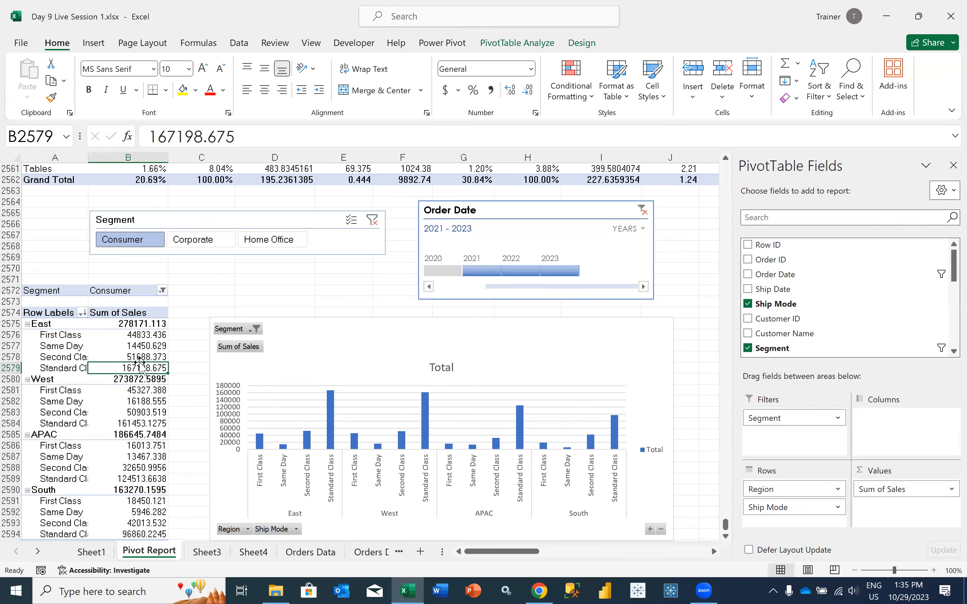
{"action": "left_click", "coordinate": [155, 348]}
{"action": "mouse_move", "coordinate": [155, 348]}
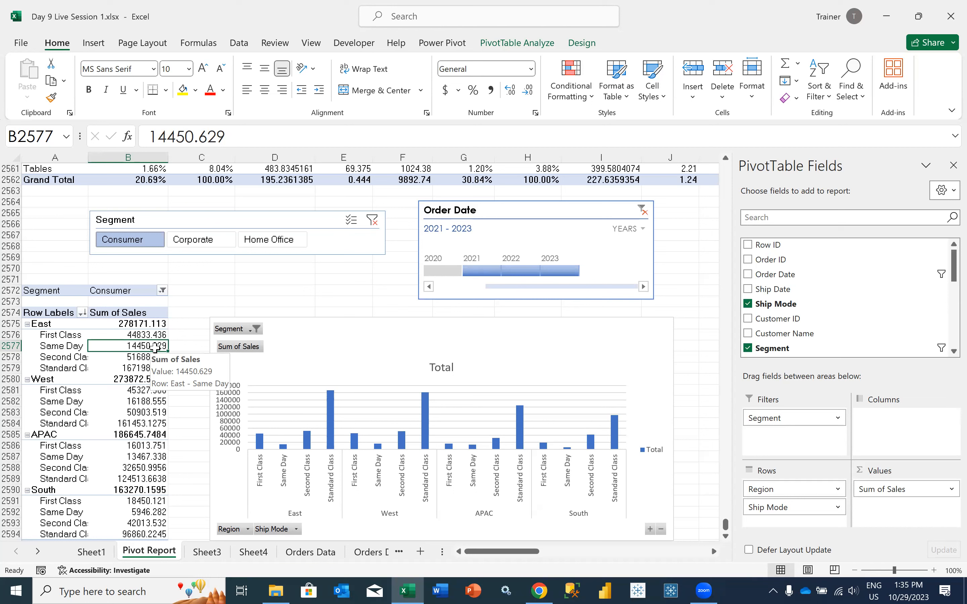
{"action": "left_click_drag", "start_coordinate": [348, 339], "coordinate": [319, 344]}
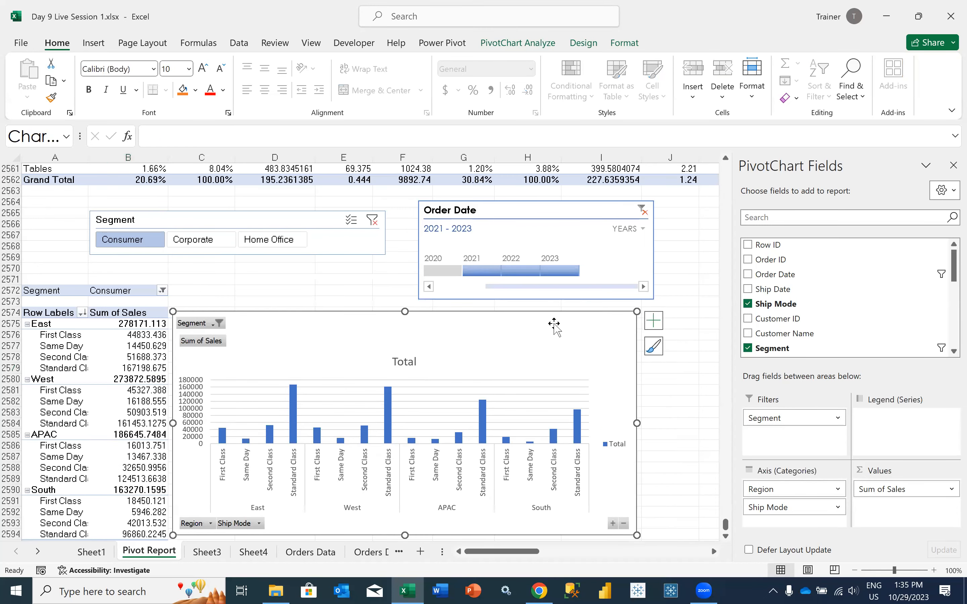
Add a data table to the PivotChart
{"action": "left_click", "coordinate": [653, 321]}
{"action": "left_click", "coordinate": [680, 397]}
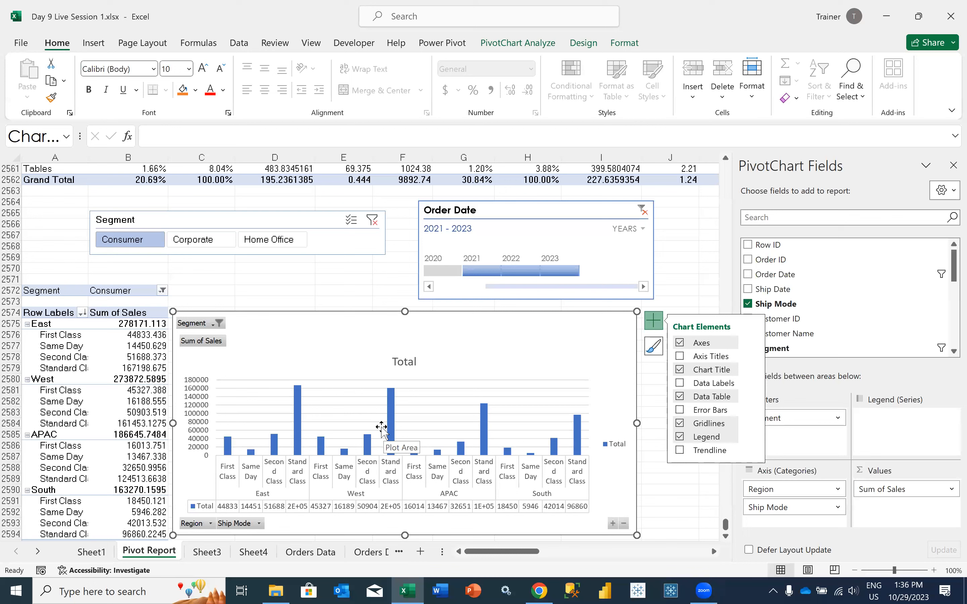
{"action": "left_click", "coordinate": [375, 288]}
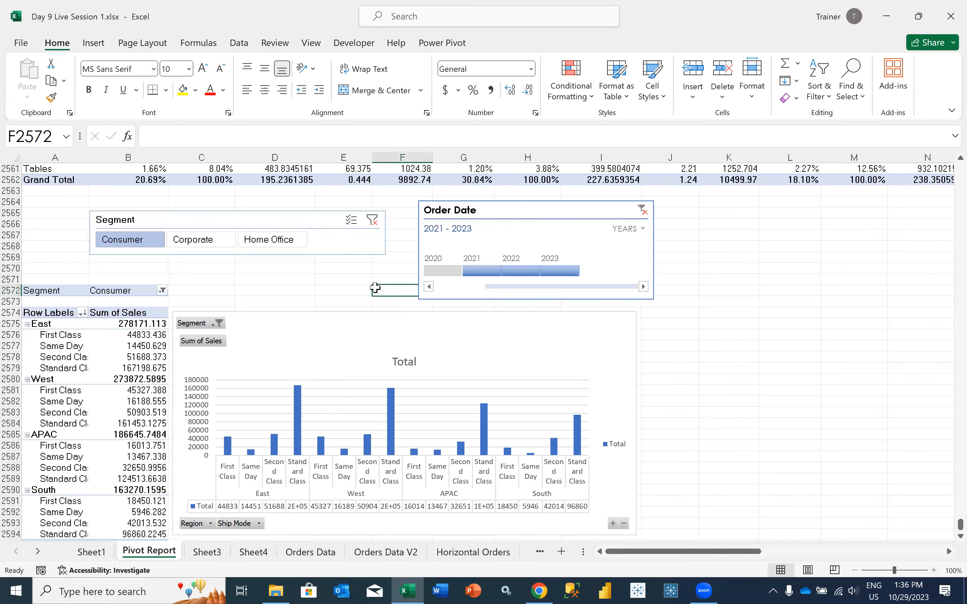
Move the PivotChart down and away from its pivot table, to start near D2577, and remove its data table
{"action": "left_click", "coordinate": [318, 314]}
{"action": "left_click_drag", "start_coordinate": [307, 319], "coordinate": [376, 351]}
{"action": "left_click", "coordinate": [297, 315]}
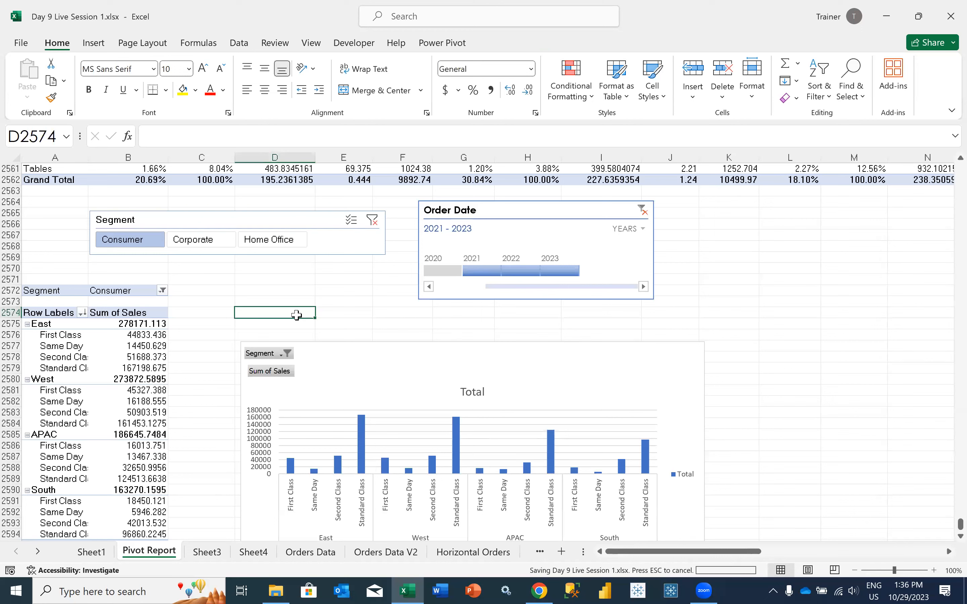
Examine the East region's Sum of Sales values for each ship mode in the pivot table
{"action": "left_click", "coordinate": [140, 354]}
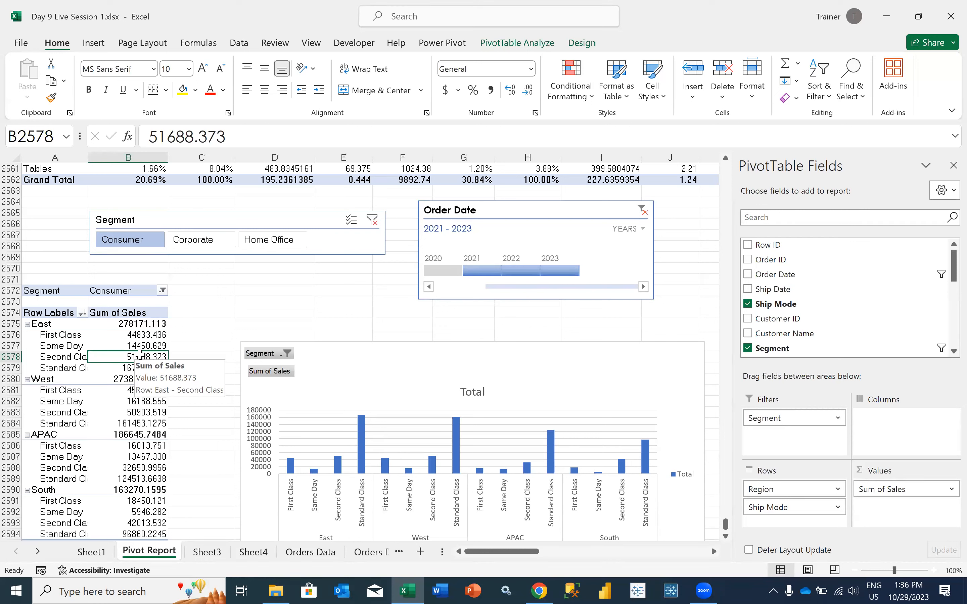
{"action": "left_click_drag", "start_coordinate": [138, 345], "coordinate": [143, 377]}
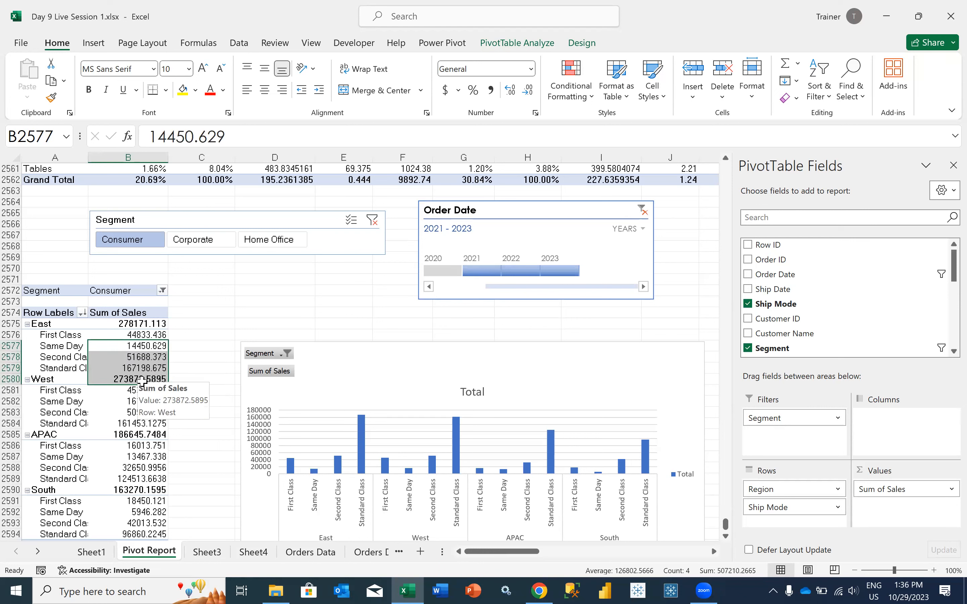
{"action": "left_click", "coordinate": [128, 365]}
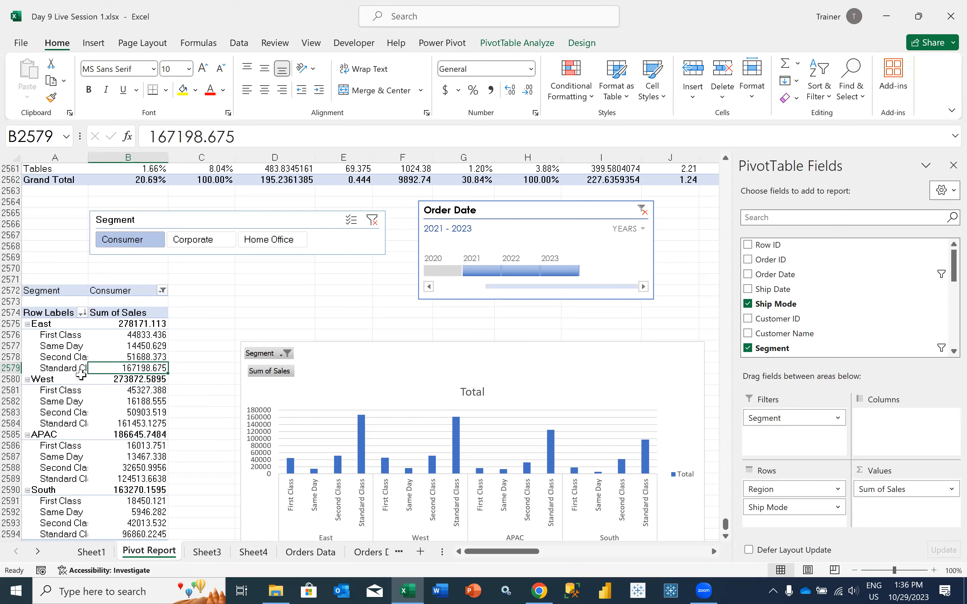
{"action": "left_click", "coordinate": [64, 369]}
{"action": "left_click", "coordinate": [122, 367]}
{"action": "mouse_move", "coordinate": [122, 368]}
{"action": "left_click", "coordinate": [133, 357]}
{"action": "left_click", "coordinate": [139, 368]}
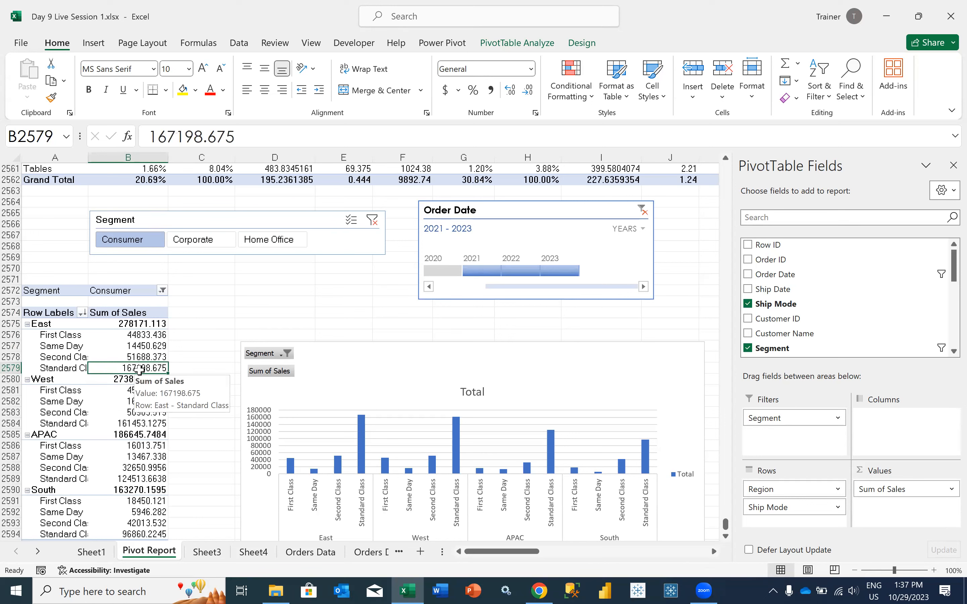
Examine the West region's sales by ship mode and compare them with the East region's values
{"action": "left_click", "coordinate": [132, 401]}
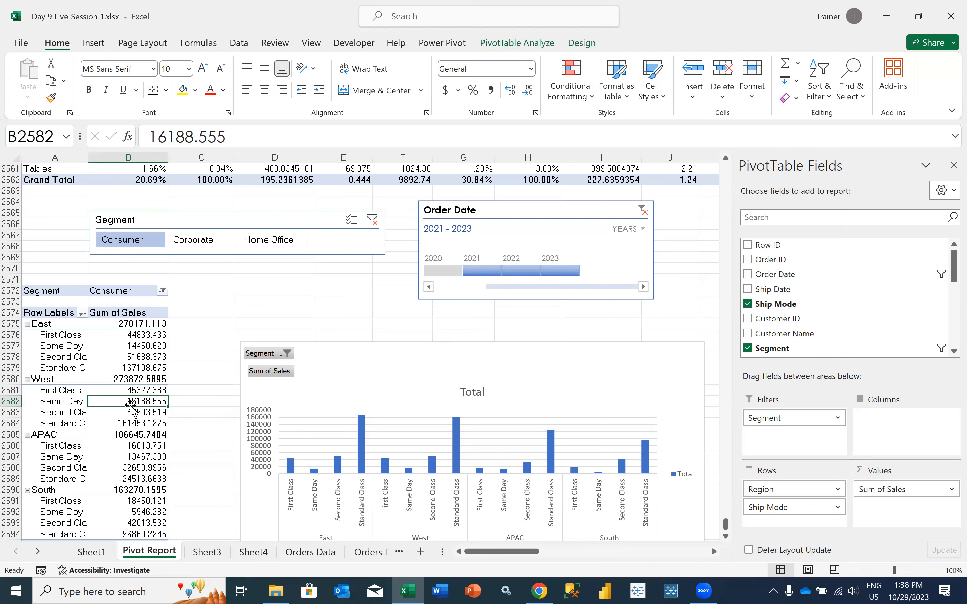
{"action": "left_click", "coordinate": [143, 390]}
{"action": "left_click", "coordinate": [150, 404]}
{"action": "left_click", "coordinate": [155, 415]}
{"action": "left_click_drag", "start_coordinate": [143, 427], "coordinate": [120, 381]}
{"action": "left_click_drag", "start_coordinate": [120, 390], "coordinate": [124, 428]}
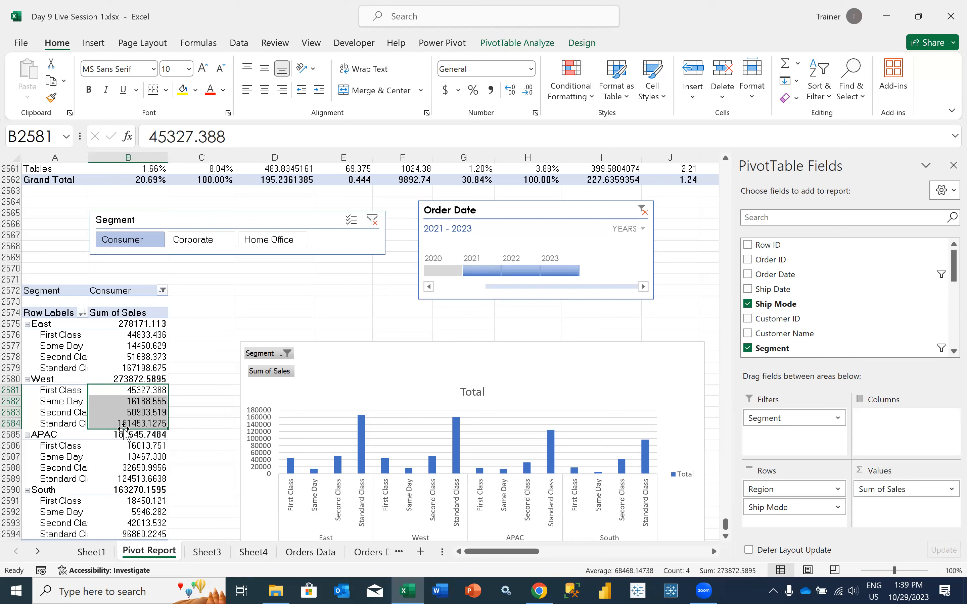
{"action": "left_click", "coordinate": [138, 369]}
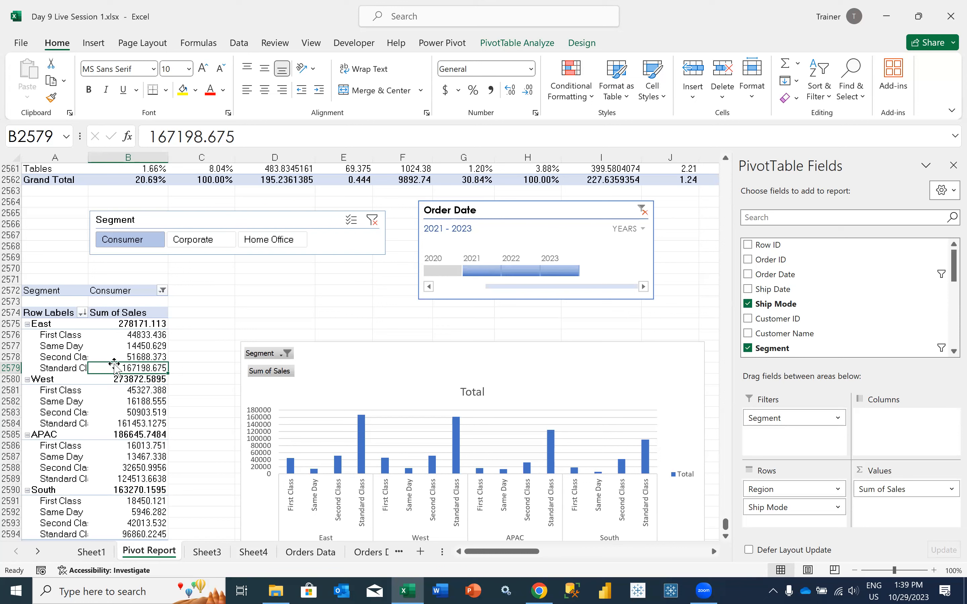
{"action": "left_click", "coordinate": [125, 356]}
{"action": "left_click", "coordinate": [124, 346]}
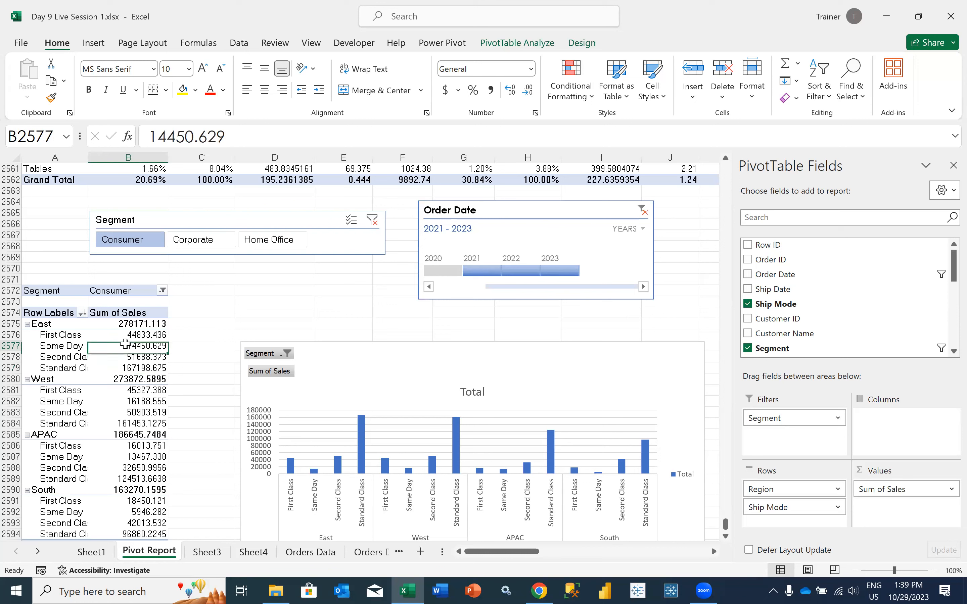
{"action": "left_click", "coordinate": [124, 335]}
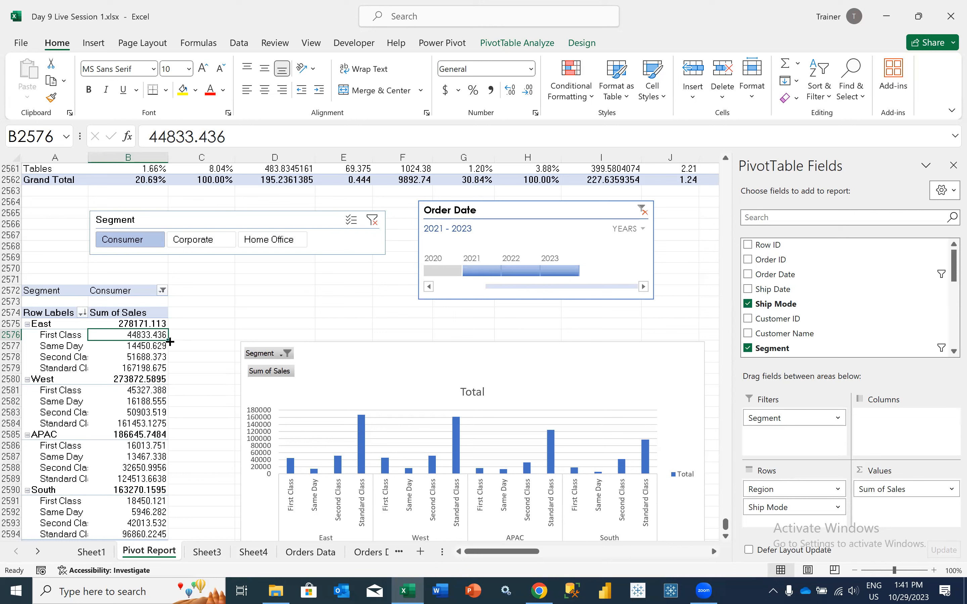
{"action": "left_click", "coordinate": [189, 356]}
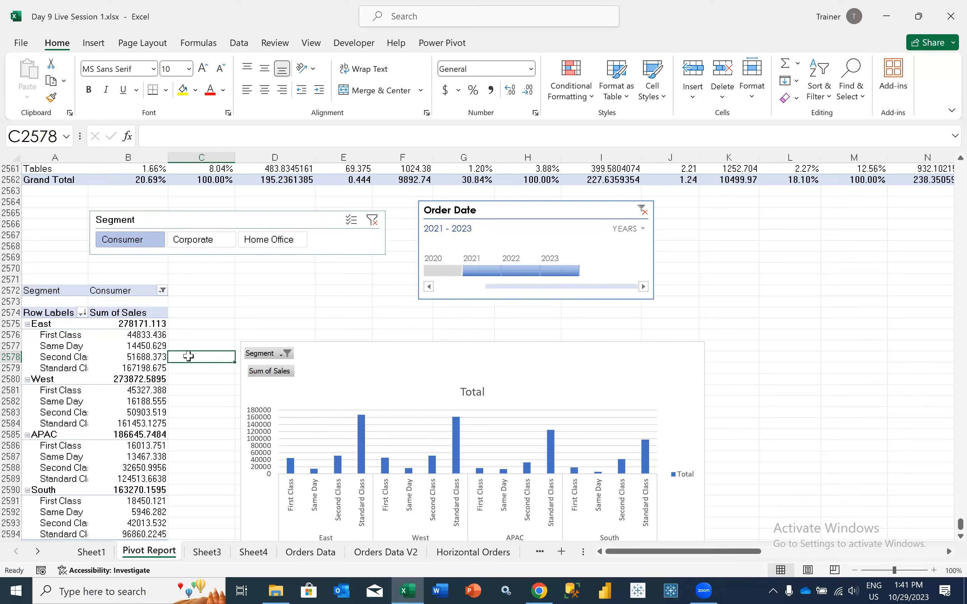
{"action": "left_click", "coordinate": [154, 356]}
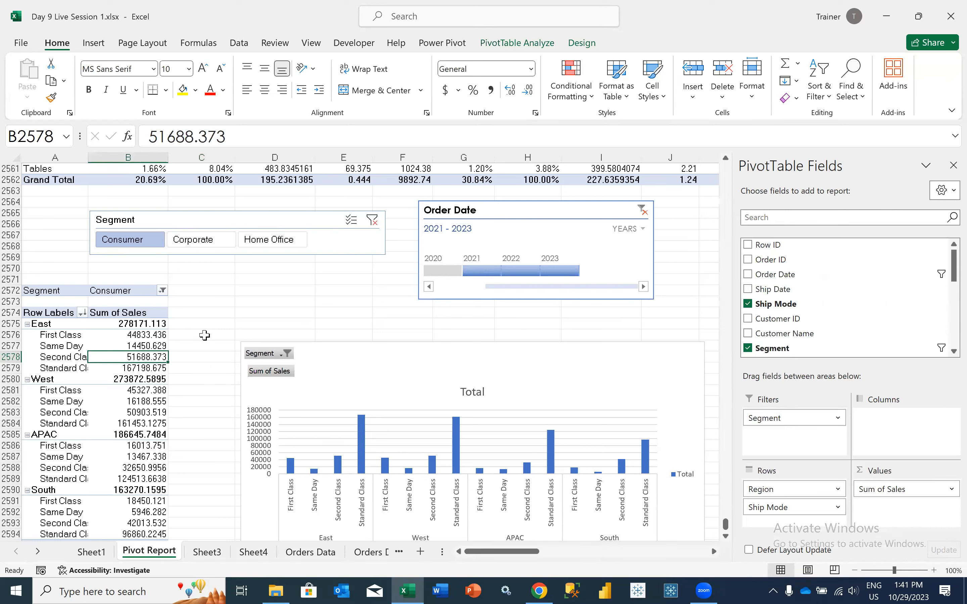
Review the source records on the Orders Data sheet and return to the Pivot Report sheet
{"action": "scroll", "coordinate": [204, 335], "scroll_direction": "up", "scroll_amount": 6}
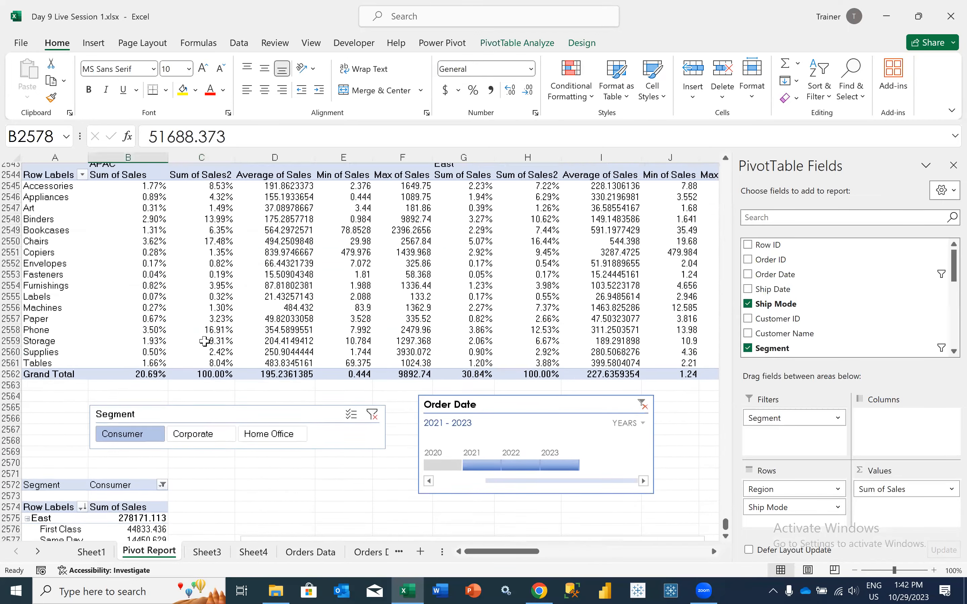
{"action": "scroll", "coordinate": [238, 515], "scroll_direction": "up", "scroll_amount": 2}
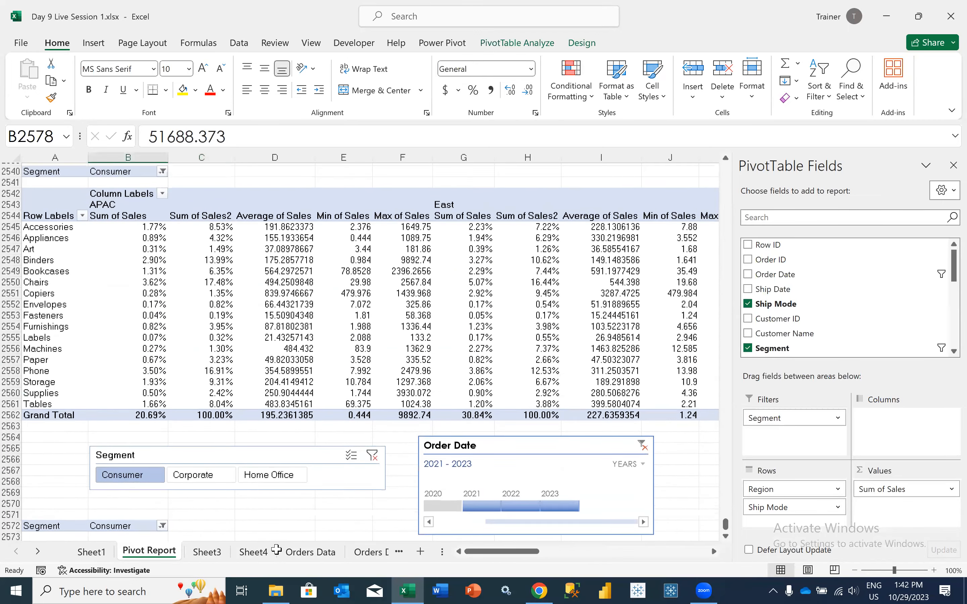
{"action": "scroll", "coordinate": [227, 410], "scroll_direction": "up", "scroll_amount": 7}
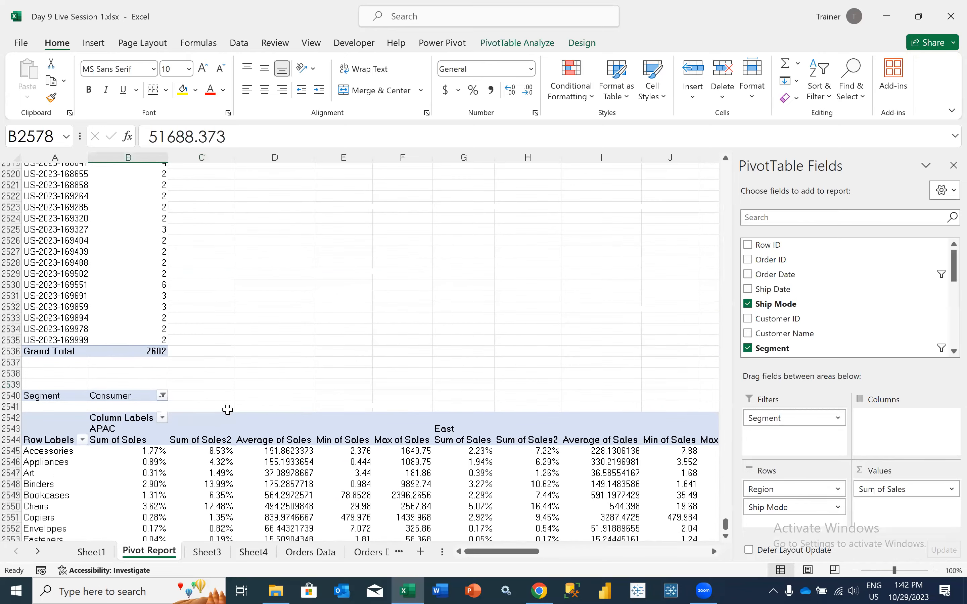
{"action": "key", "text": "ctrl+Page_Down"}
{"action": "key", "text": "ctrl+Page_Down"}
{"action": "key", "text": "ctrl+Page_Down"}
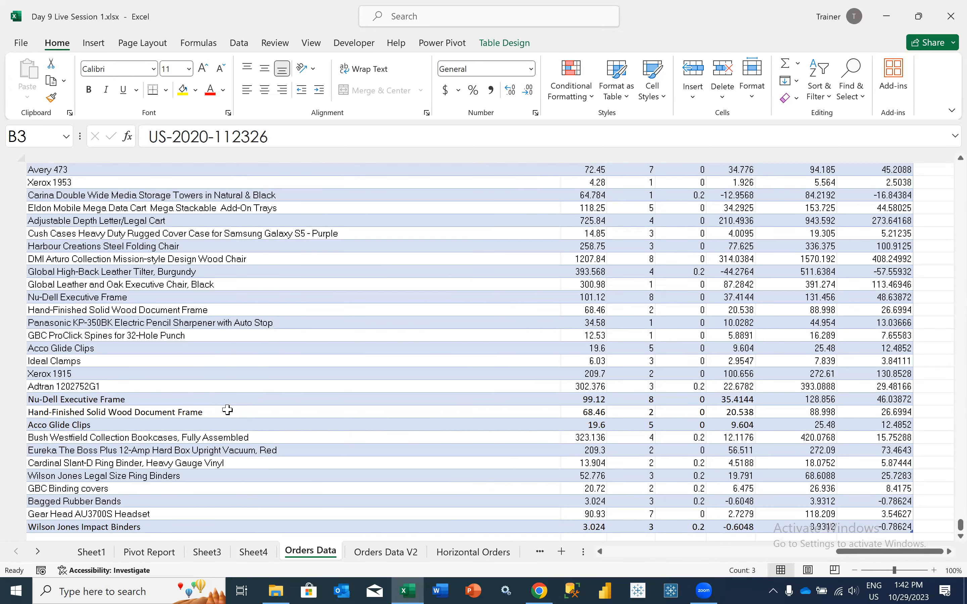
{"action": "left_click", "coordinate": [138, 552]}
{"action": "scroll", "coordinate": [278, 365], "scroll_direction": "up", "scroll_amount": 9}
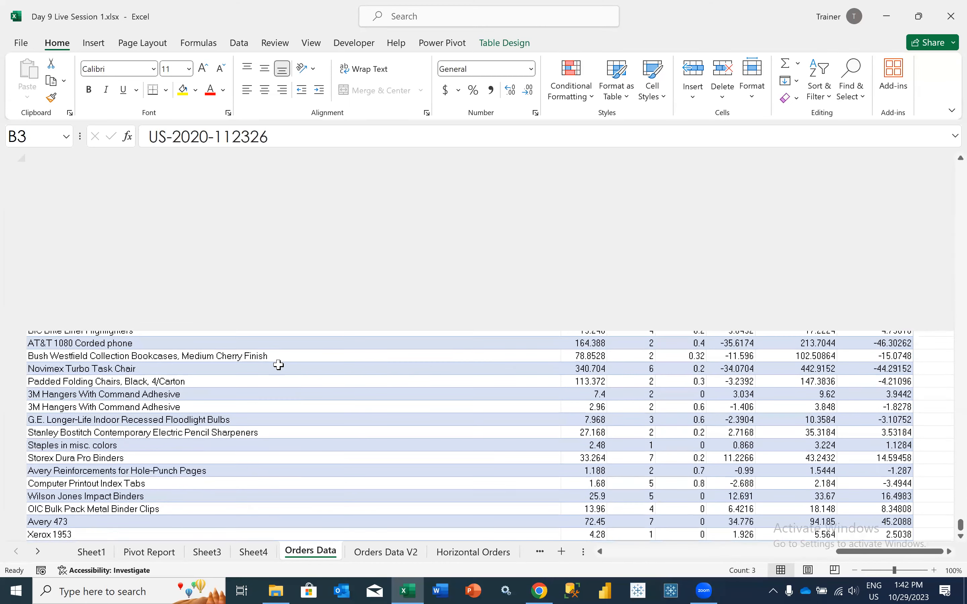
{"action": "scroll", "coordinate": [278, 365], "scroll_direction": "up", "scroll_amount": 5}
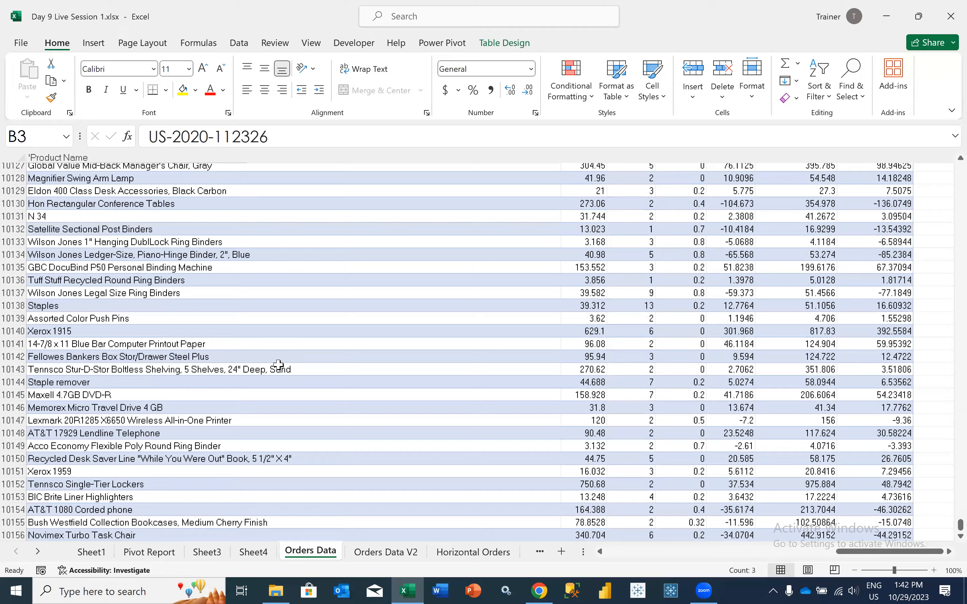
{"action": "scroll", "coordinate": [278, 365], "scroll_direction": "up", "scroll_amount": 2}
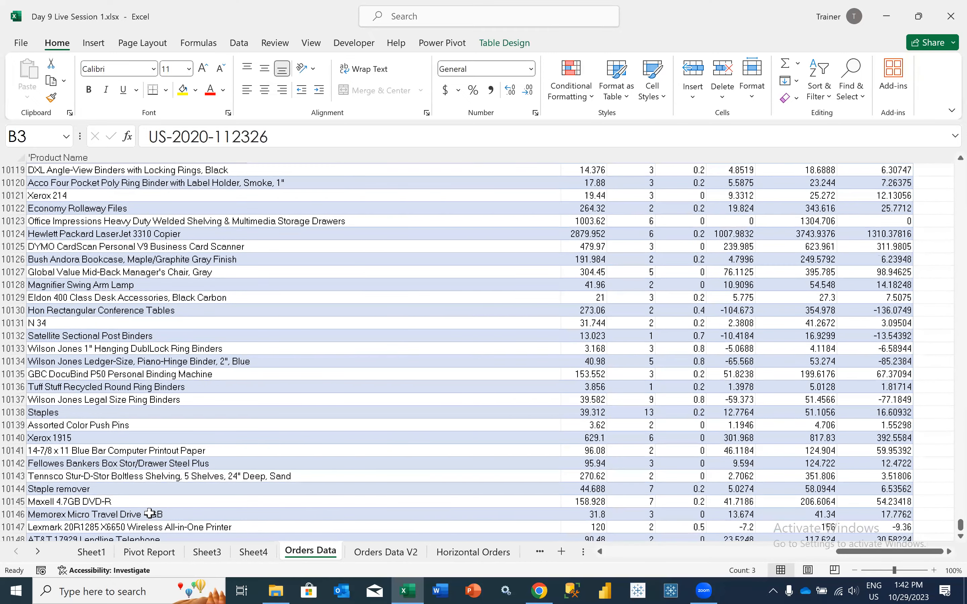
{"action": "scroll", "coordinate": [223, 235], "scroll_direction": "left", "scroll_amount": 3}
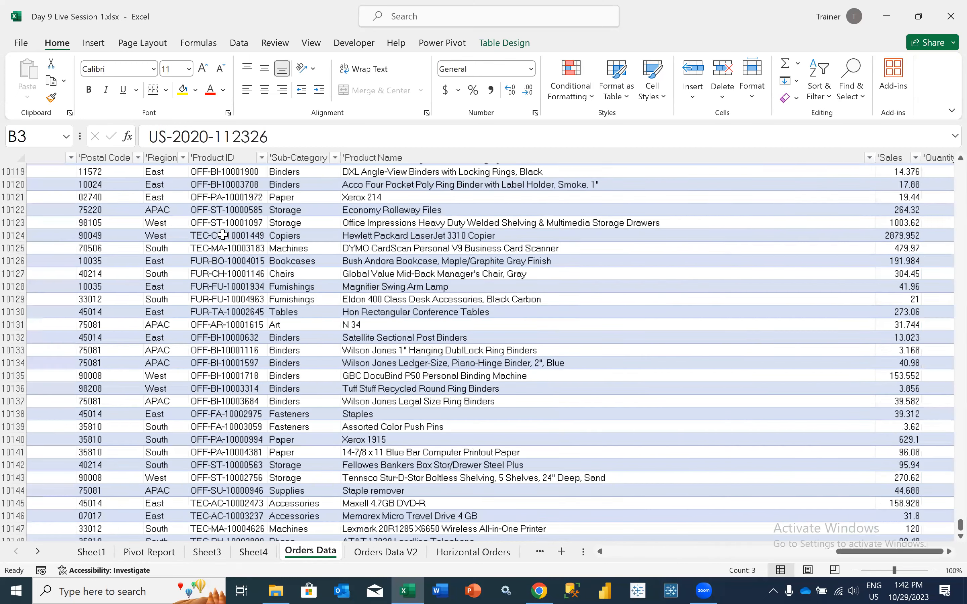
{"action": "scroll", "coordinate": [95, 181], "scroll_direction": "left", "scroll_amount": 3}
{"action": "key", "text": "ctrl+Page_Up"}
{"action": "key", "text": "ctrl+Page_Up"}
{"action": "key", "text": "ctrl+Page_Up"}
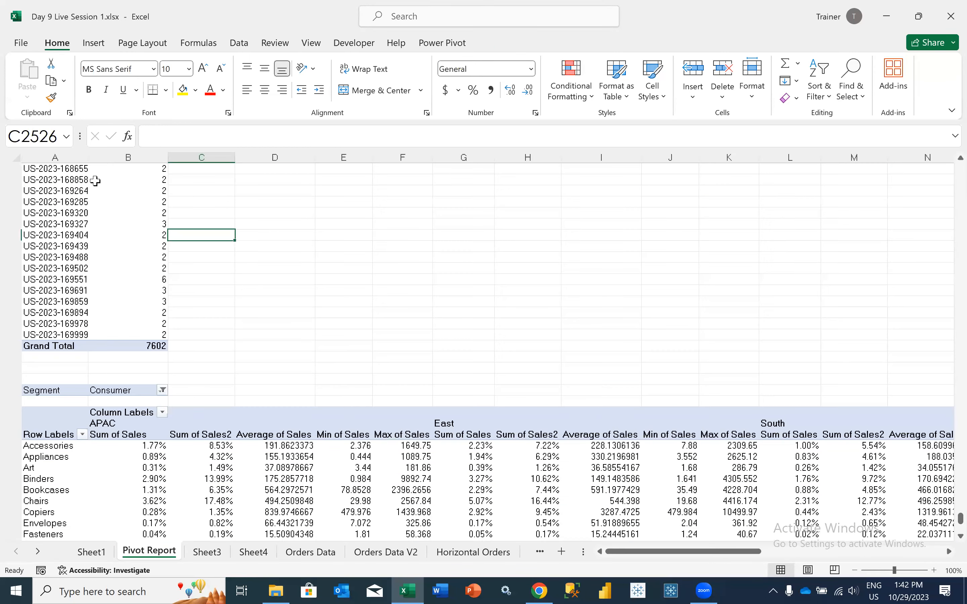
Check the available COM add-ins through the Excel Options add-ins settings, and cancel without changes
{"action": "left_click", "coordinate": [22, 44]}
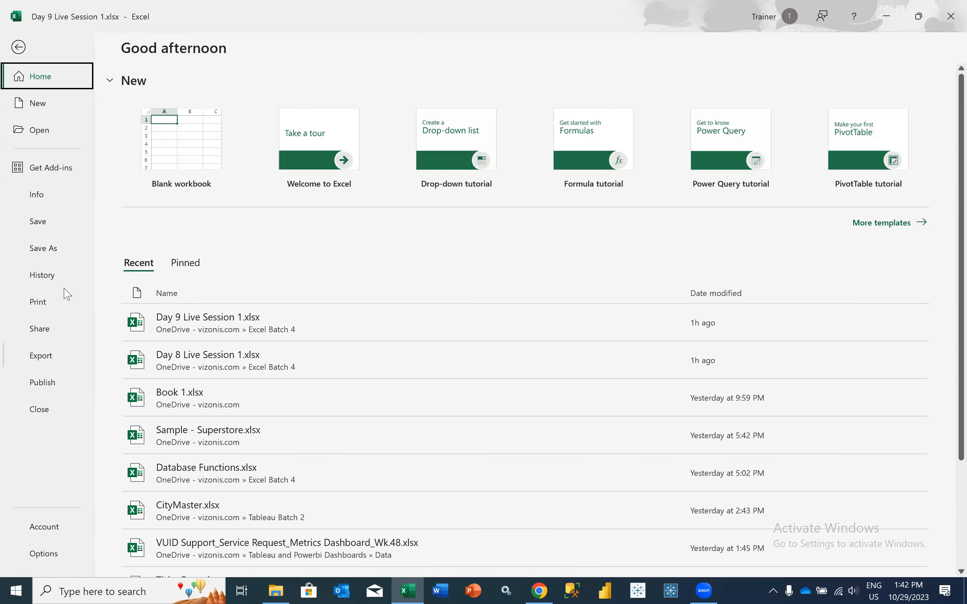
{"action": "left_click", "coordinate": [56, 555]}
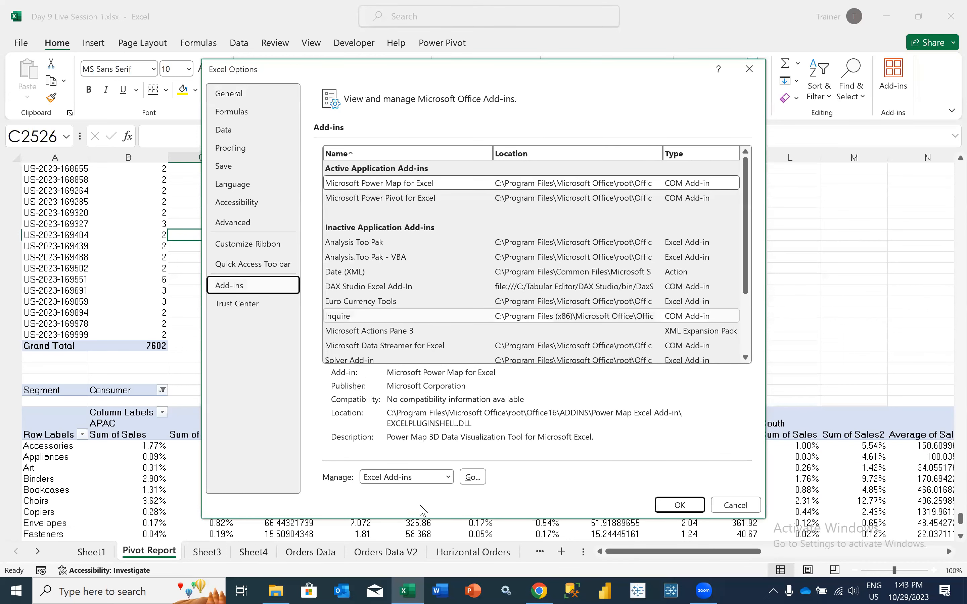
{"action": "left_click", "coordinate": [412, 477]}
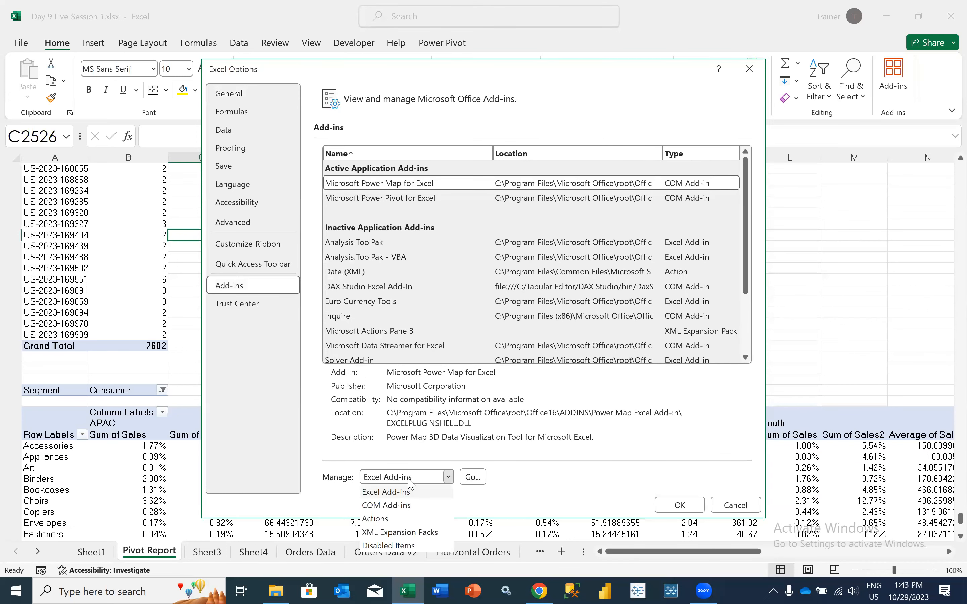
{"action": "left_click", "coordinate": [409, 479]}
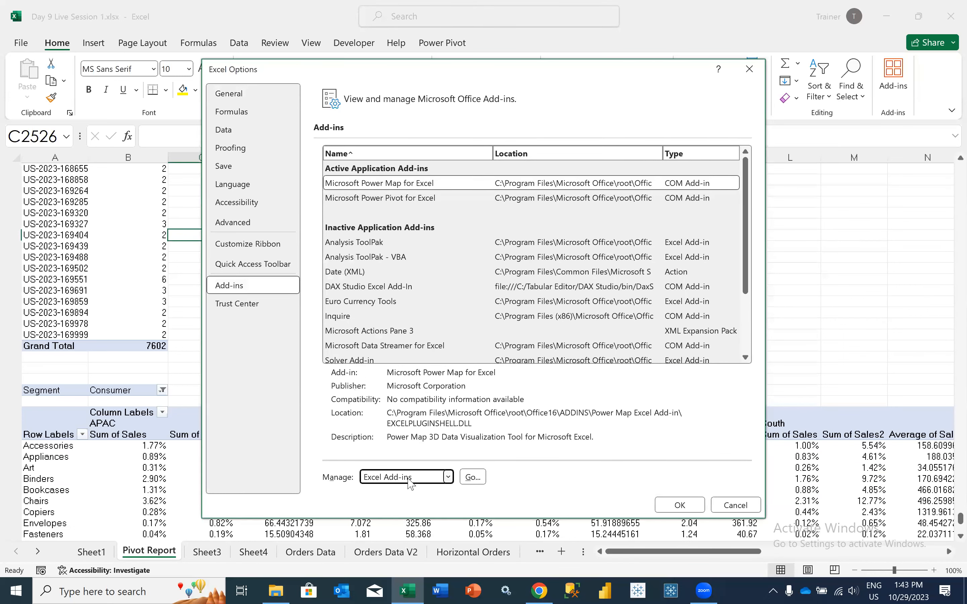
{"action": "left_click", "coordinate": [463, 482]}
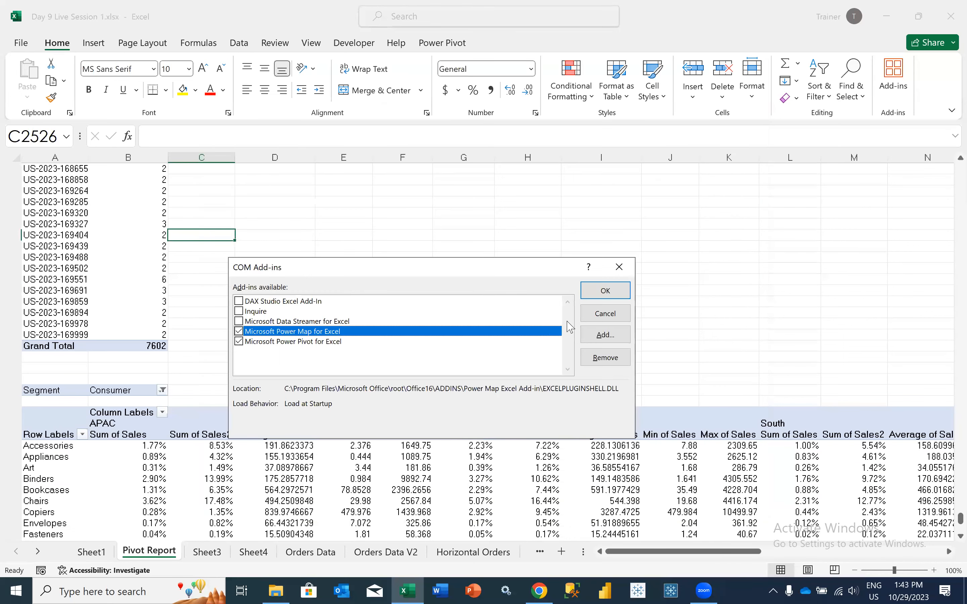
{"action": "left_click", "coordinate": [601, 314]}
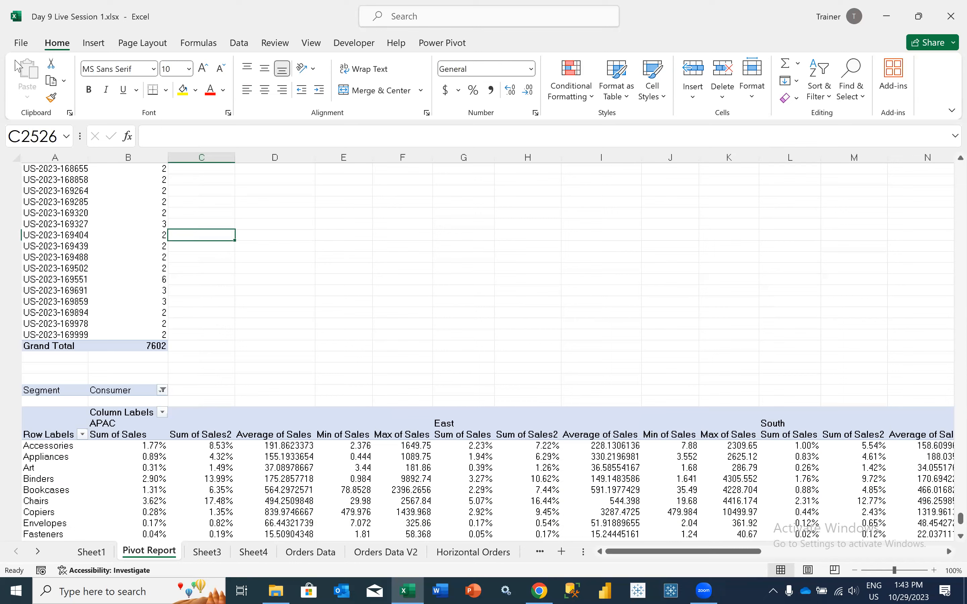
Reopen the COM add-ins list and accept it with Microsoft Power Map and Microsoft Power Pivot for Excel enabled
{"action": "key", "text": "alt+f"}
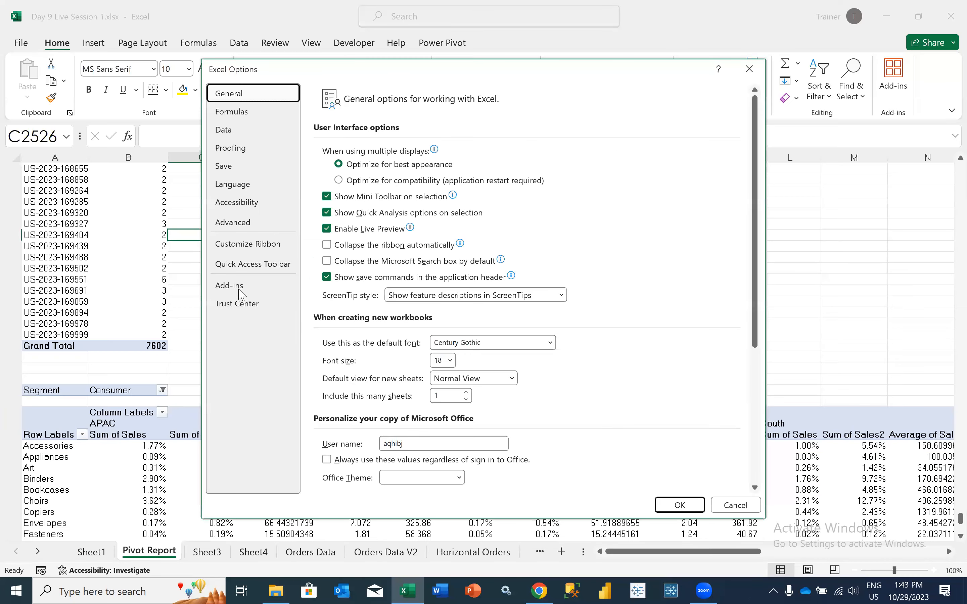
{"action": "left_click", "coordinate": [238, 289]}
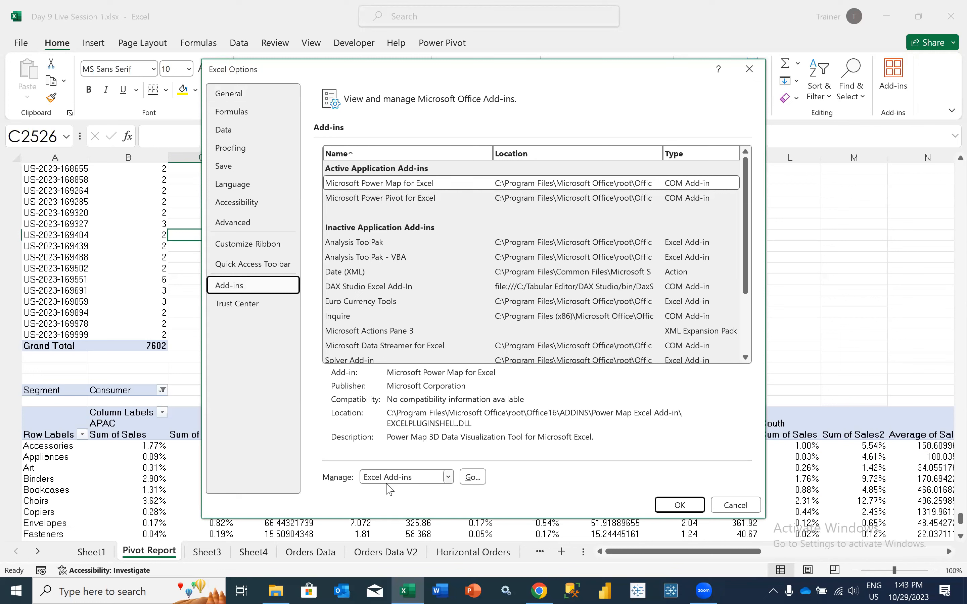
{"action": "left_click", "coordinate": [387, 485]}
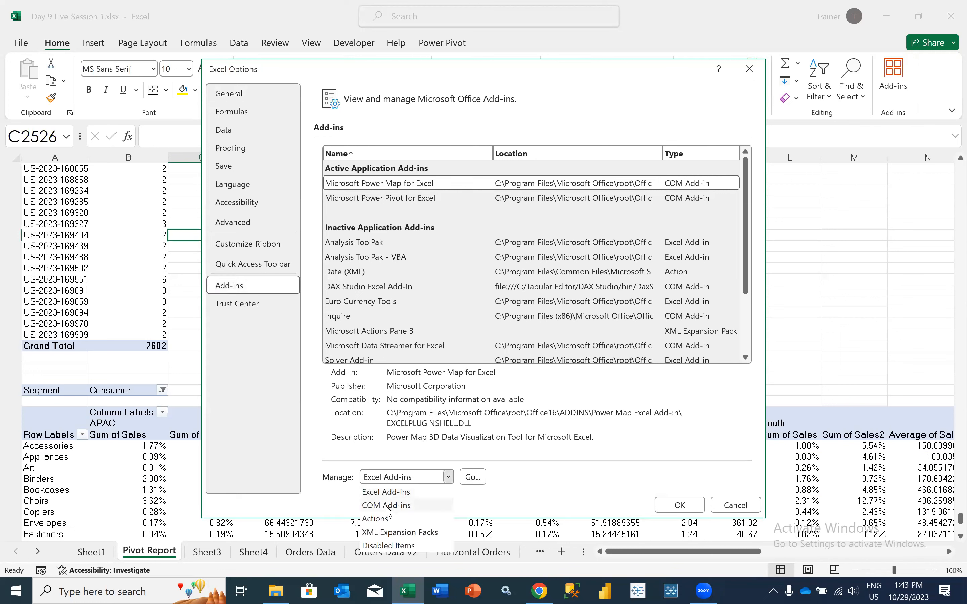
{"action": "left_click", "coordinate": [385, 506]}
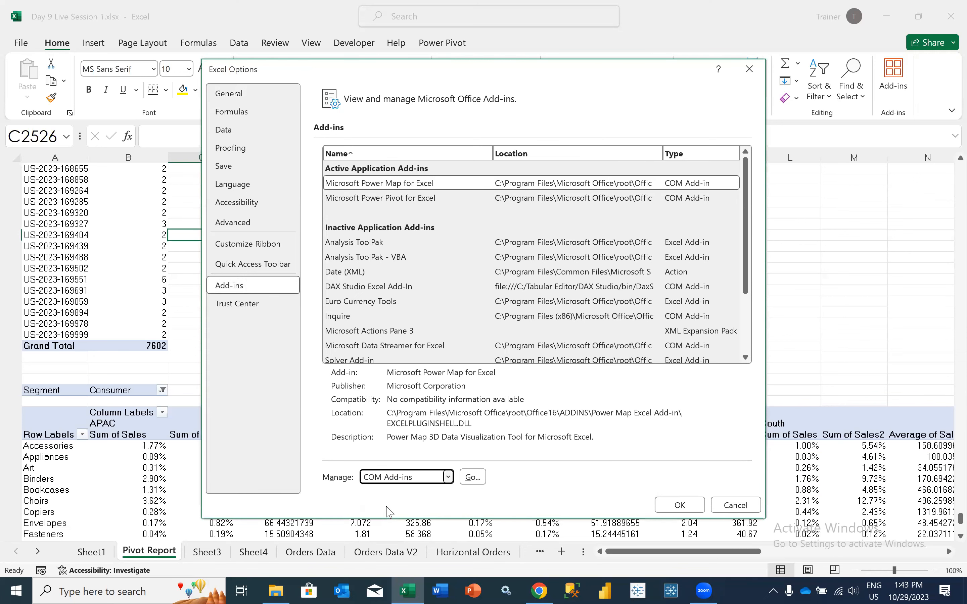
{"action": "left_click", "coordinate": [473, 477]}
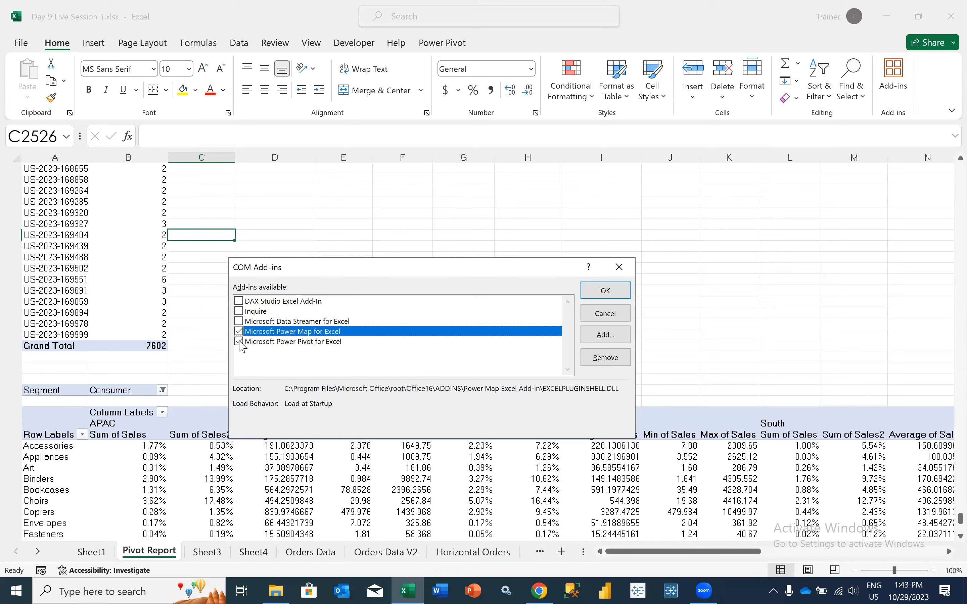
{"action": "left_click", "coordinate": [591, 294]}
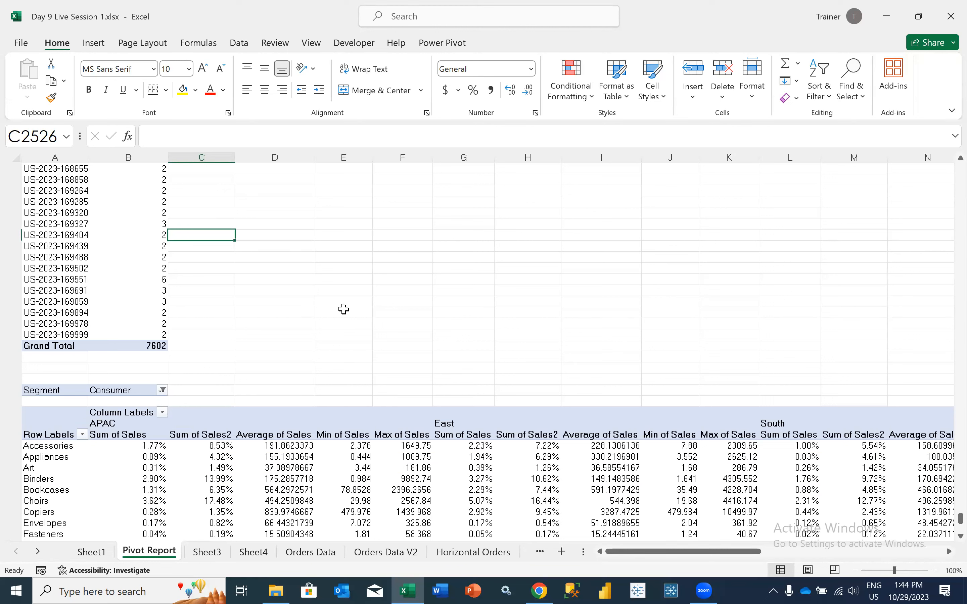
Switch to File Explorer and open Production.xlsx from the Excel Batch 4 folder
{"action": "left_click", "coordinate": [200, 519]}
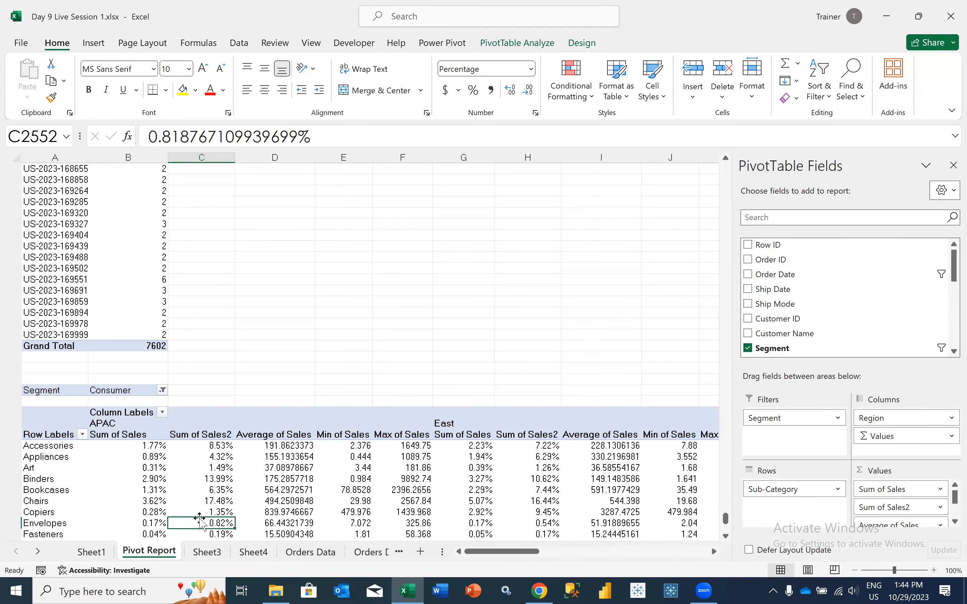
{"action": "left_click", "coordinate": [275, 591]}
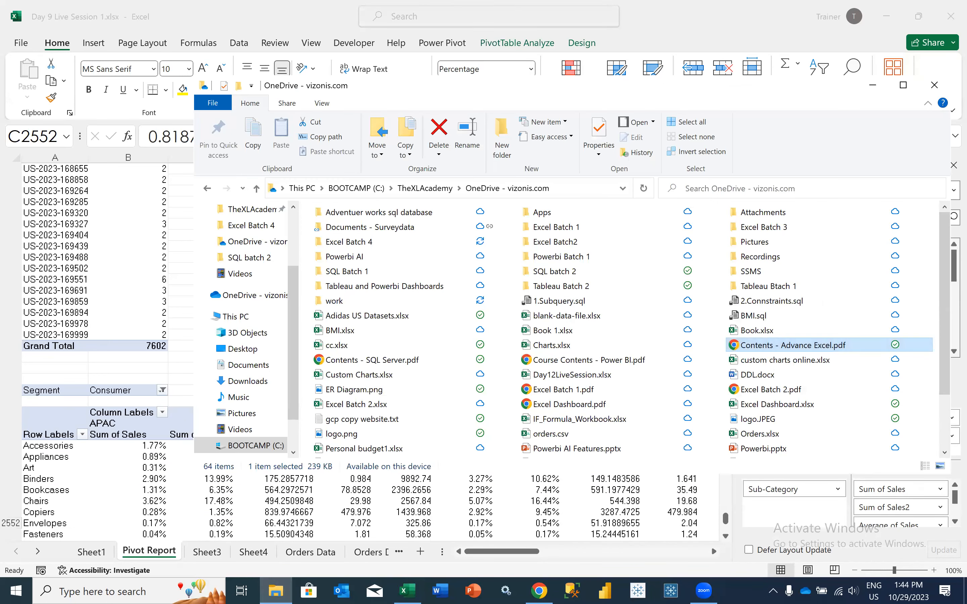
{"action": "left_click", "coordinate": [391, 332]}
{"action": "type", "text": "pro"}
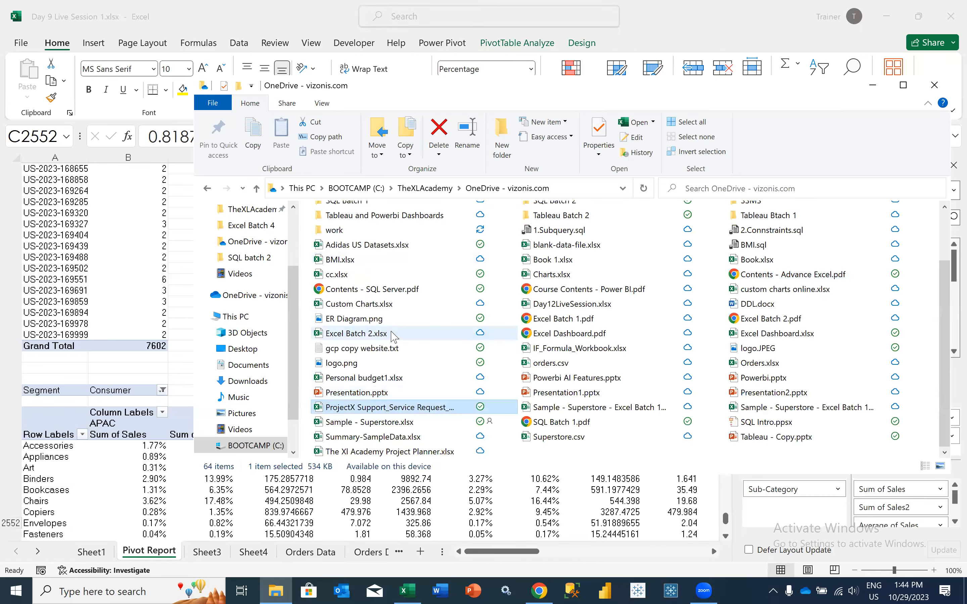
{"action": "scroll", "coordinate": [595, 308], "scroll_direction": "up", "scroll_amount": 2}
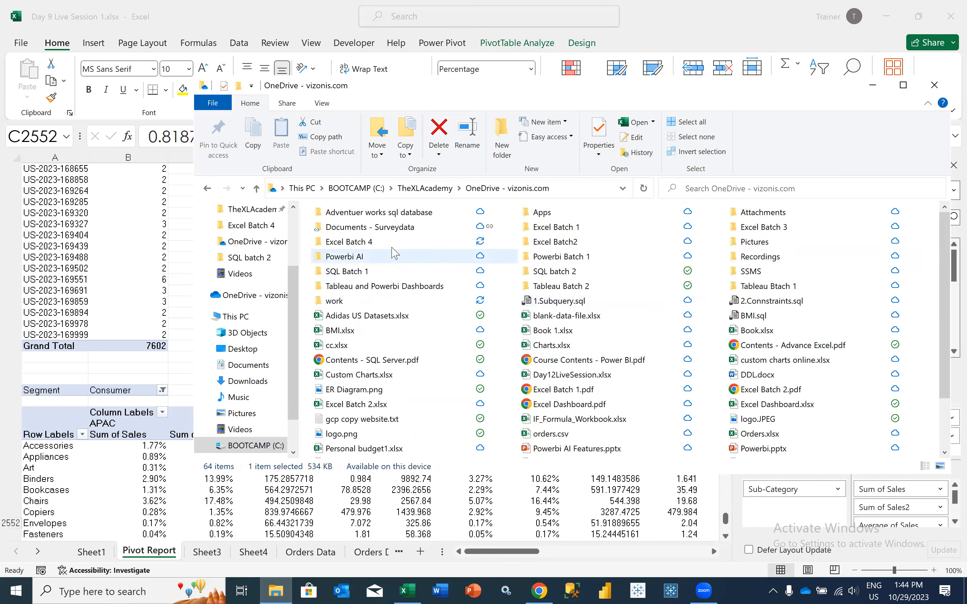
{"action": "double_click", "coordinate": [383, 241]}
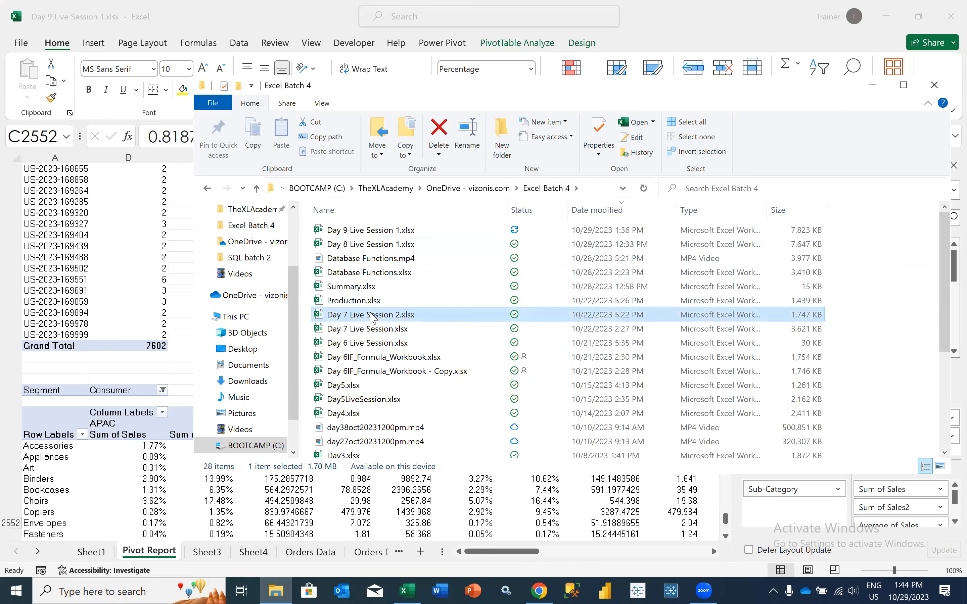
{"action": "scroll", "coordinate": [372, 316], "scroll_direction": "down", "scroll_amount": 4}
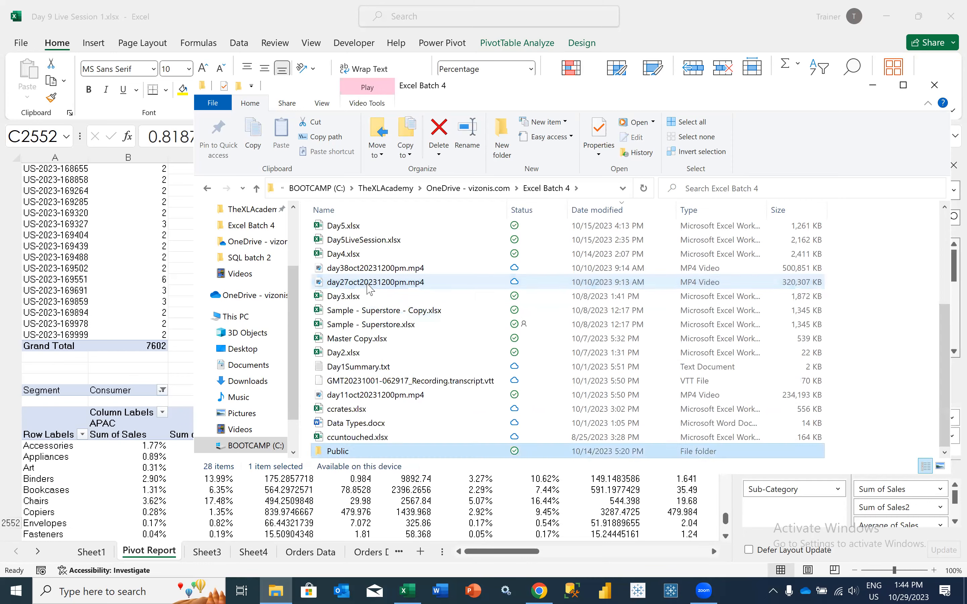
{"action": "key", "text": "p"}
{"action": "key", "text": "Return"}
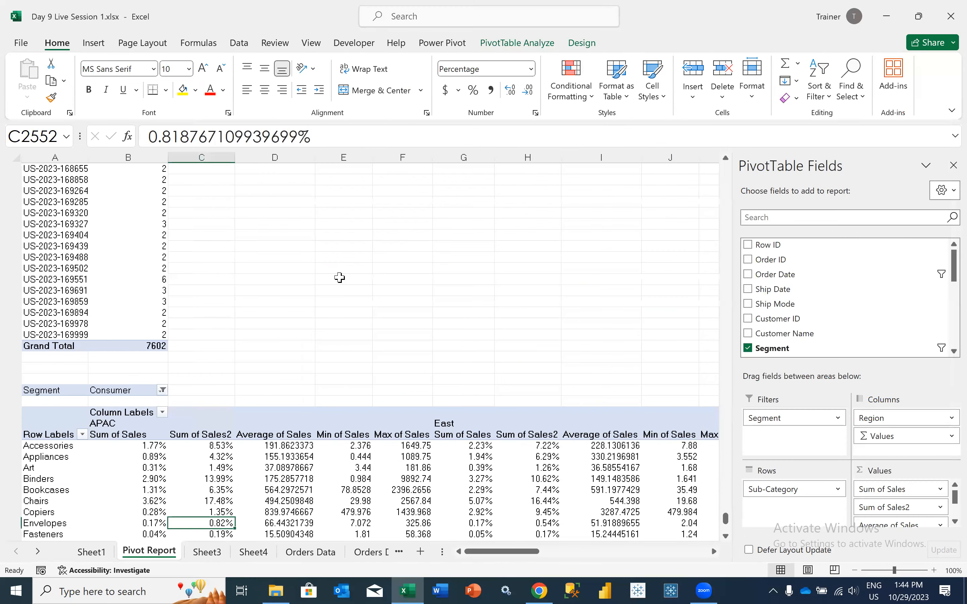
{"action": "left_click", "coordinate": [339, 276]}
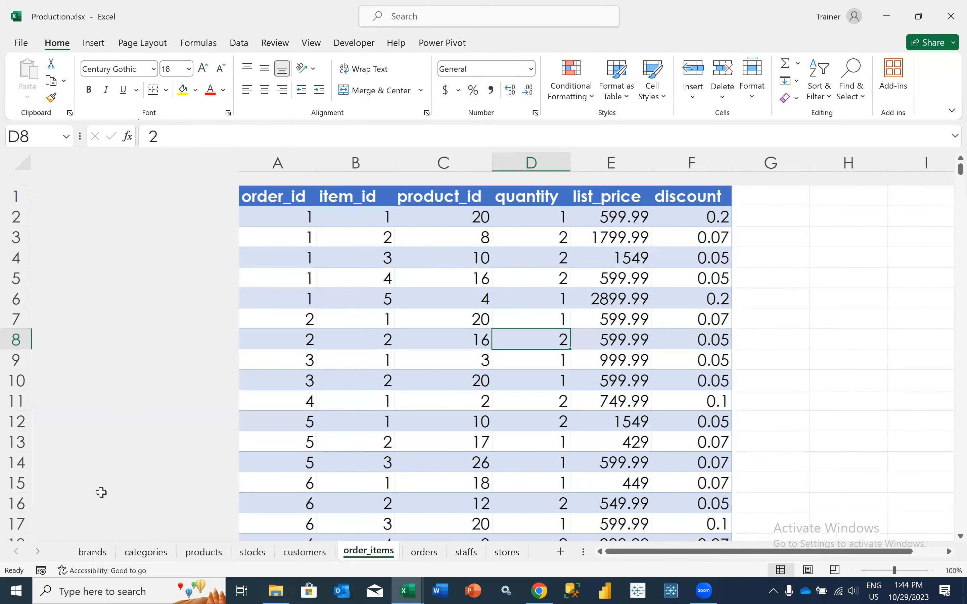
Review the brand names on the brands sheet and the order_items sheet, and bring up the orders sheet
{"action": "left_click", "coordinate": [93, 551]}
{"action": "left_click", "coordinate": [132, 346]}
{"action": "left_click", "coordinate": [129, 269]}
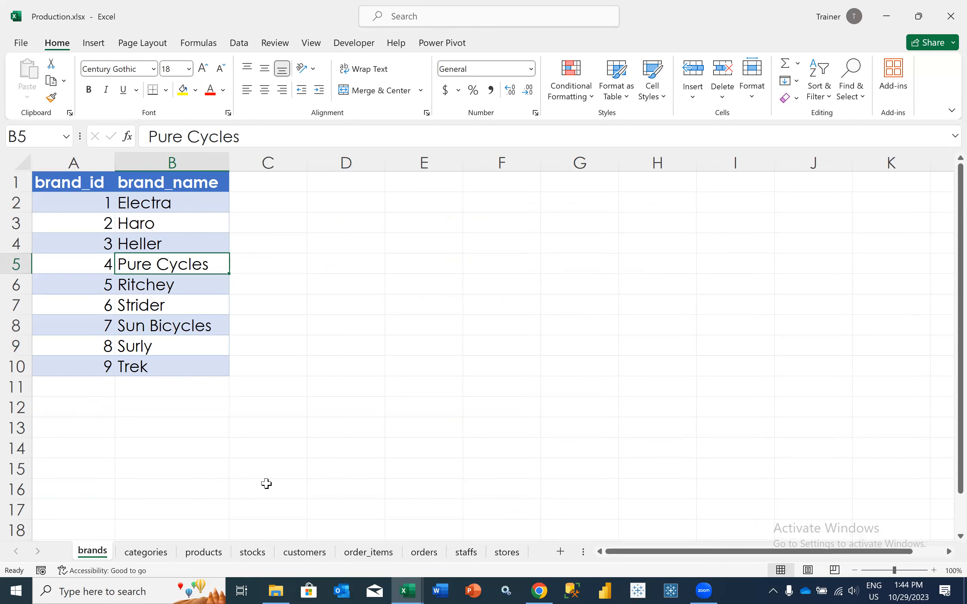
{"action": "left_click", "coordinate": [364, 554]}
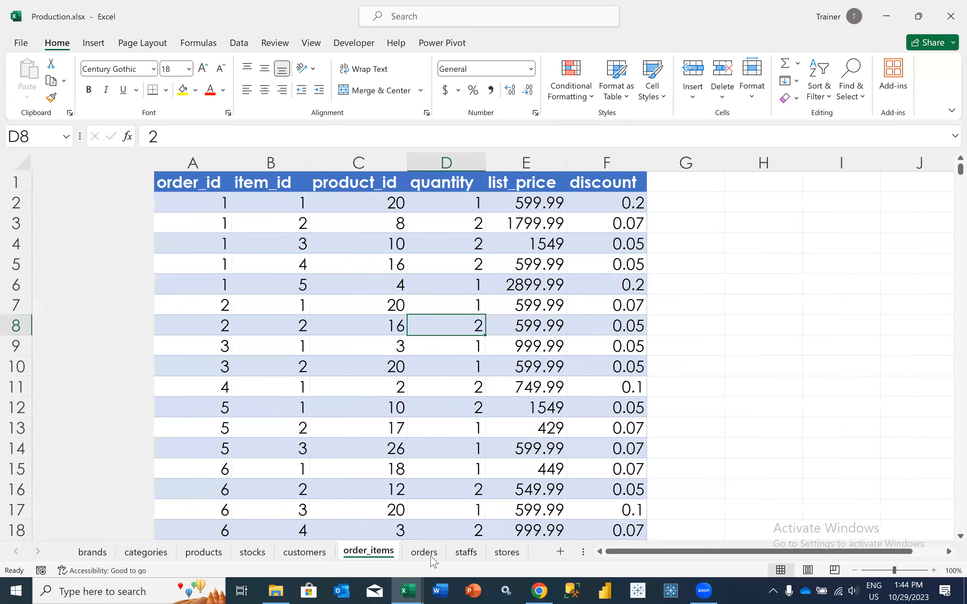
{"action": "key", "text": "ctrl+Page_Down"}
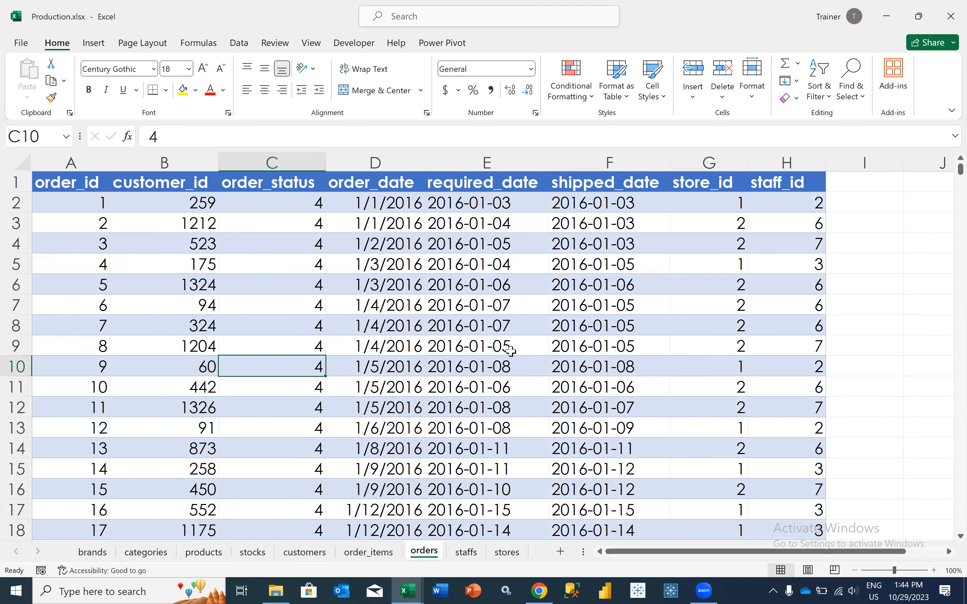
Examine the store_id and order_id columns and the first order's dates and store ID on the orders sheet
{"action": "left_click_drag", "start_coordinate": [705, 196], "coordinate": [697, 411]}
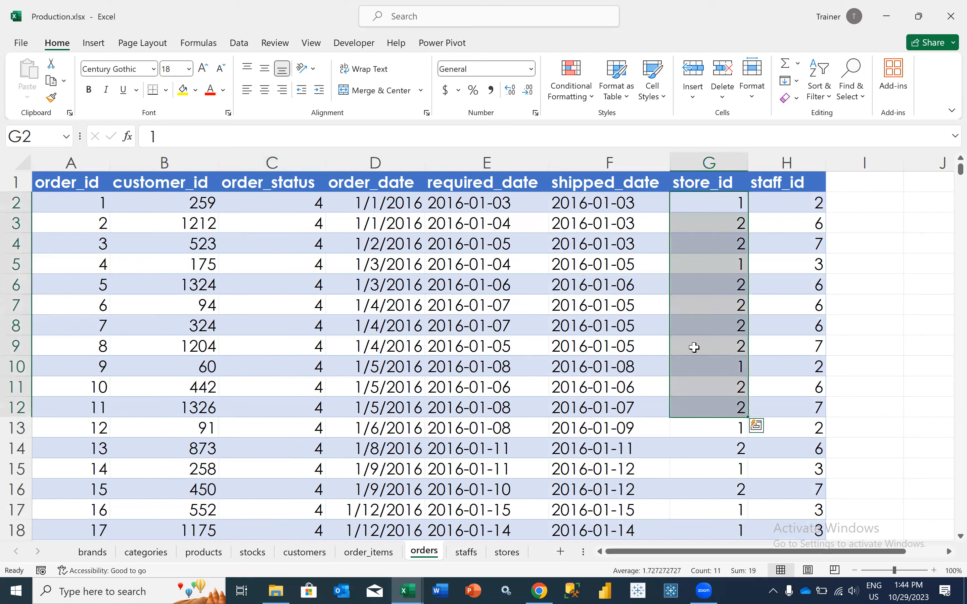
{"action": "left_click", "coordinate": [700, 206]}
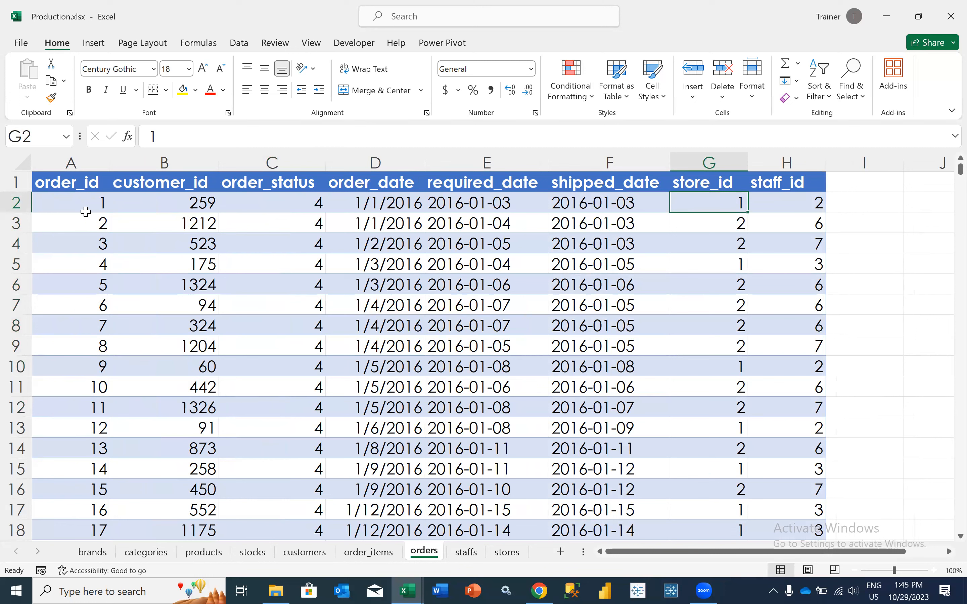
{"action": "left_click", "coordinate": [73, 202]}
{"action": "left_click_drag", "start_coordinate": [73, 202], "coordinate": [103, 275]}
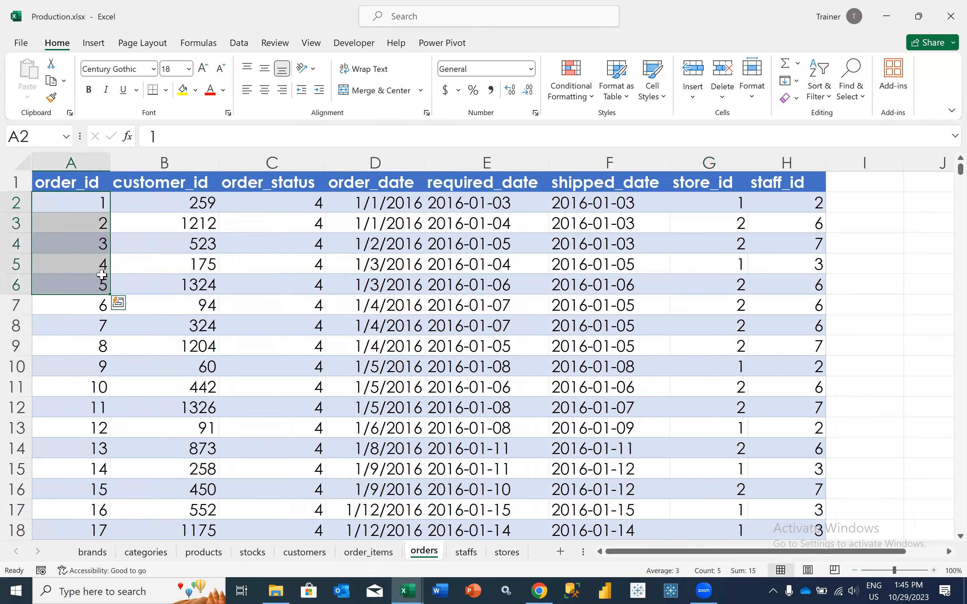
{"action": "left_click", "coordinate": [376, 210]}
{"action": "left_click", "coordinate": [526, 208]}
{"action": "left_click", "coordinate": [590, 205]}
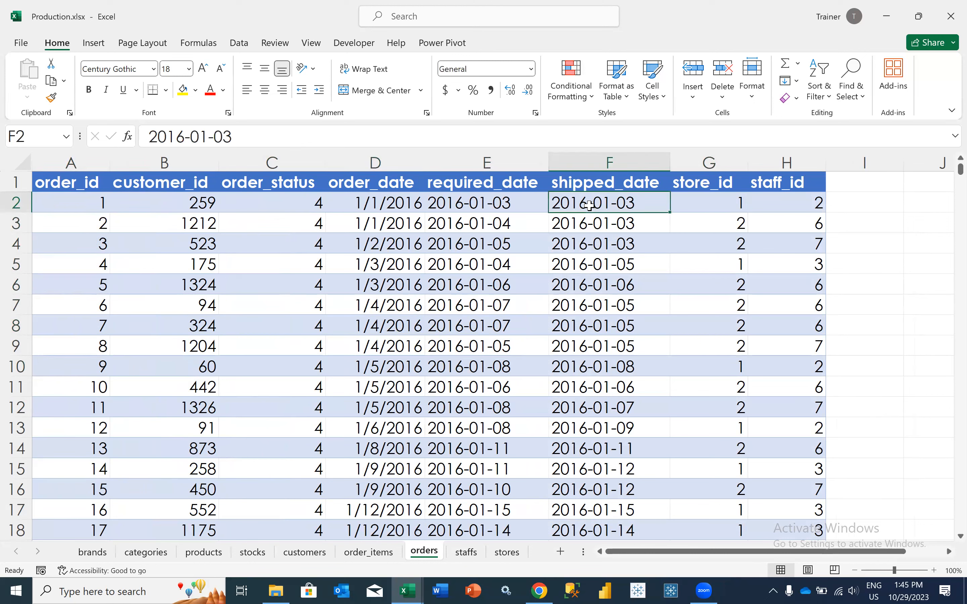
{"action": "left_click", "coordinate": [708, 207]}
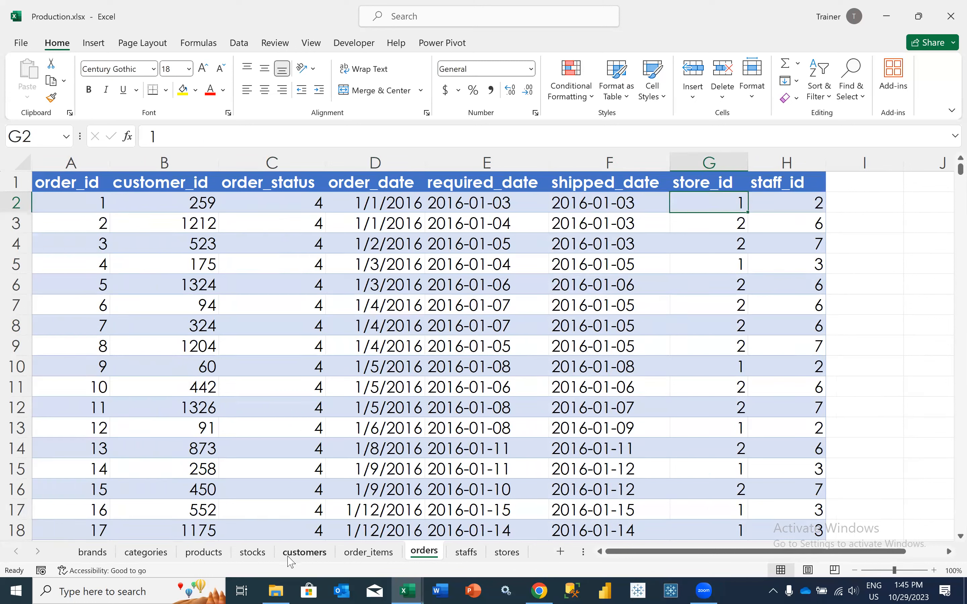
Widen the store_name column on the stores sheet to fit the names, and match each store ID to its store
{"action": "left_click", "coordinate": [506, 552]}
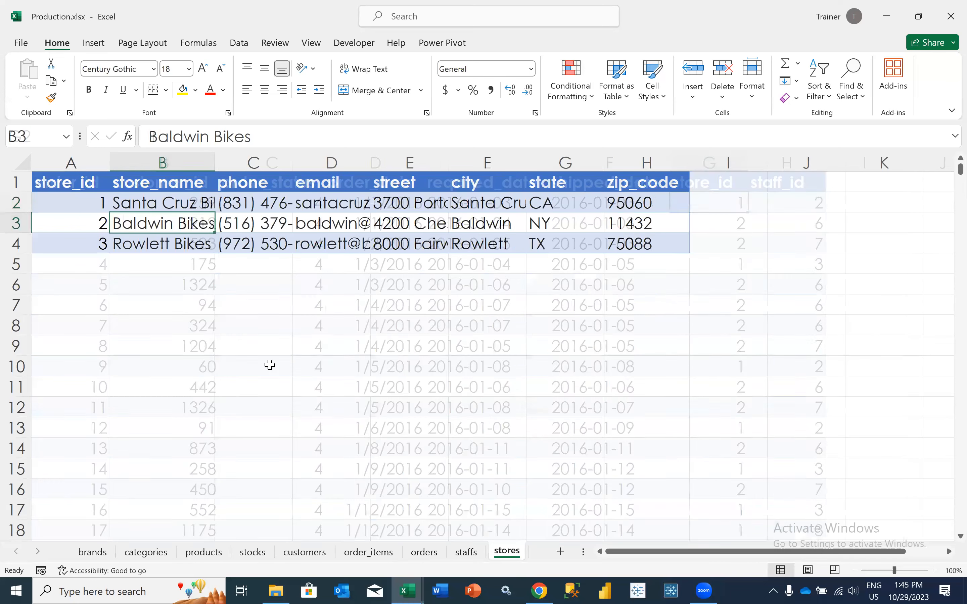
{"action": "left_click", "coordinate": [79, 207]}
{"action": "key", "text": "Right"}
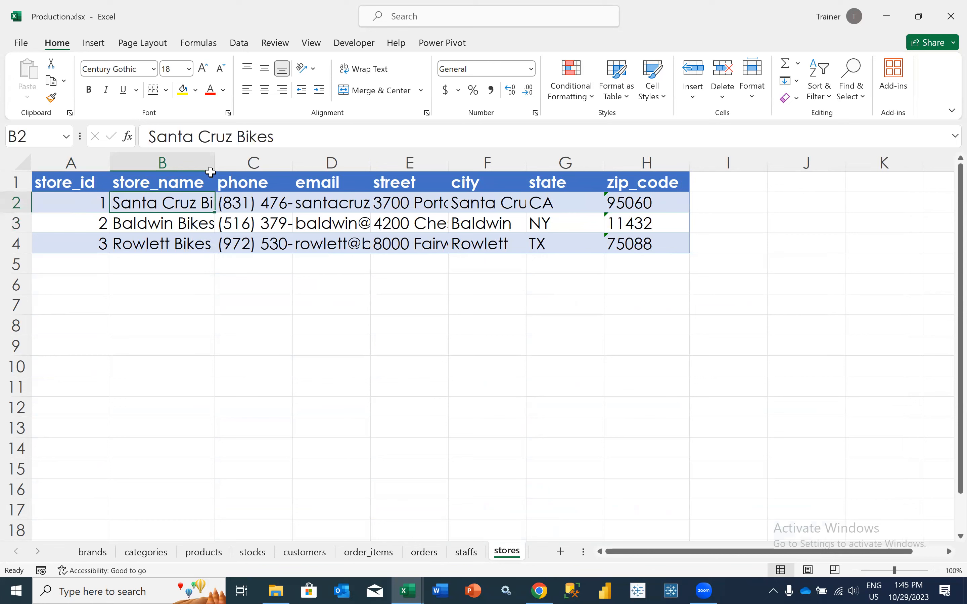
{"action": "left_click_drag", "start_coordinate": [215, 167], "coordinate": [244, 176]}
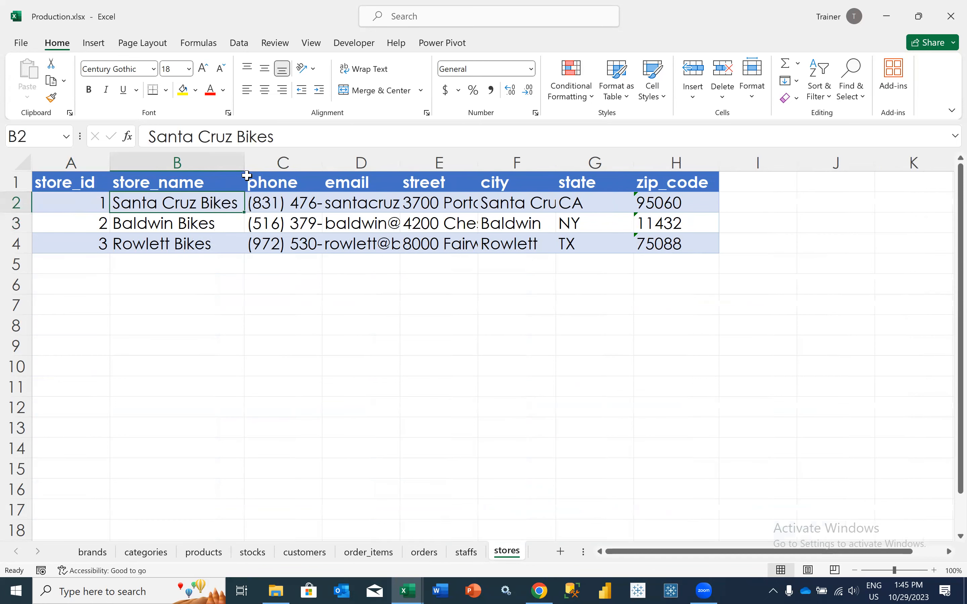
{"action": "left_click", "coordinate": [80, 224]}
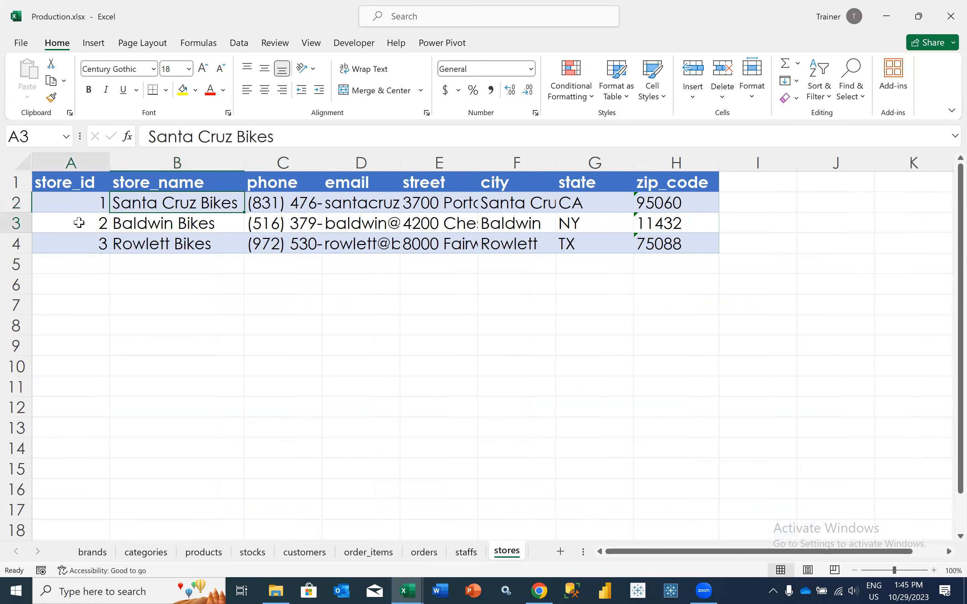
{"action": "left_click", "coordinate": [145, 224]}
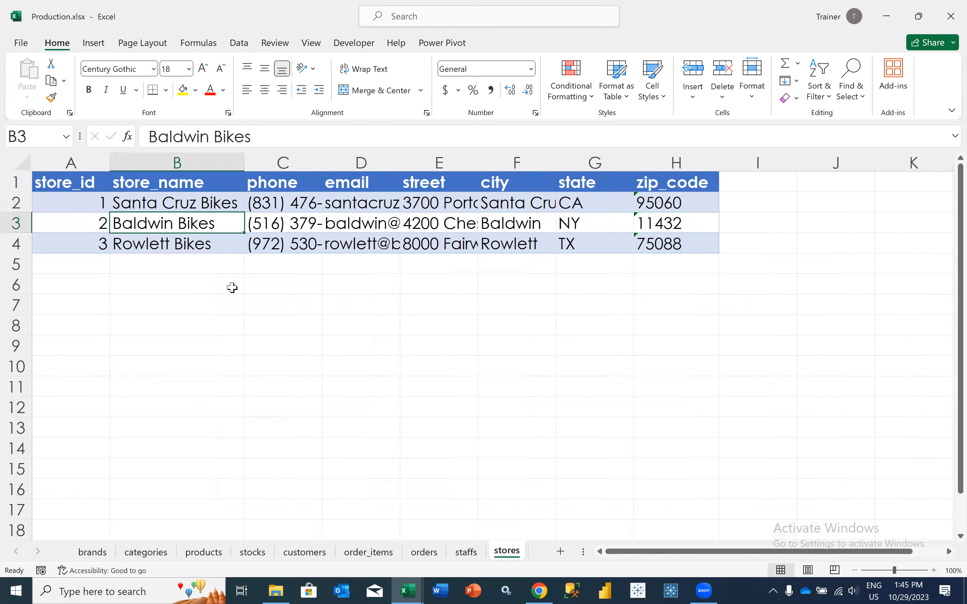
{"action": "left_click", "coordinate": [118, 247]}
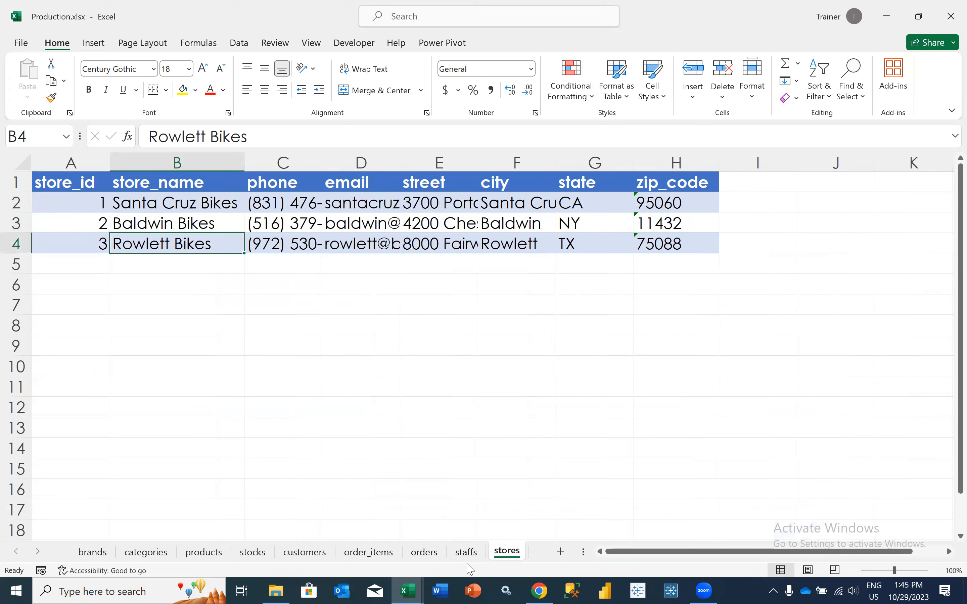
Return to the orders sheet and examine the customer_id column, ending on the first order's customer ID
{"action": "left_click", "coordinate": [424, 552]}
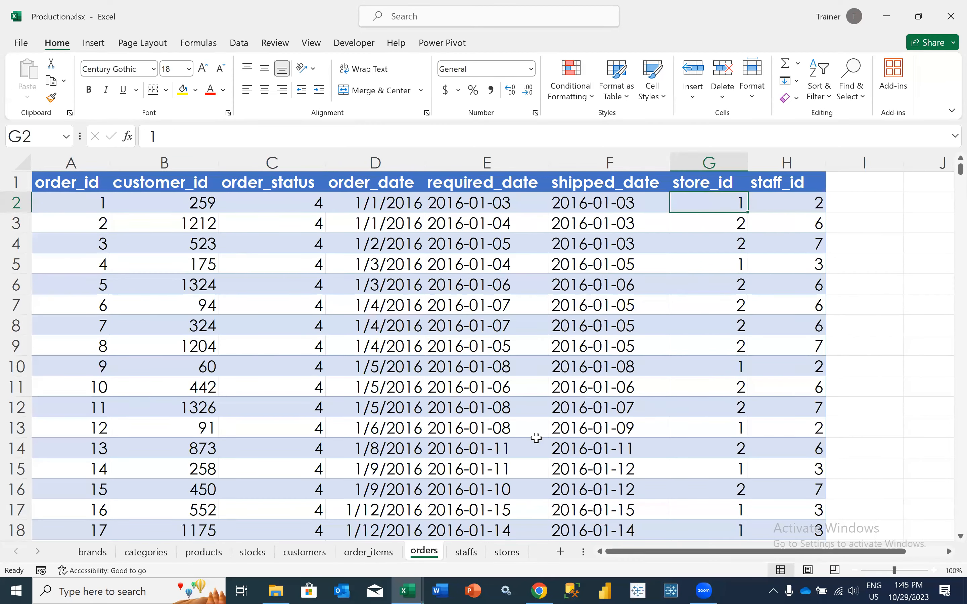
{"action": "scroll", "coordinate": [381, 359], "scroll_direction": "left", "scroll_amount": 2}
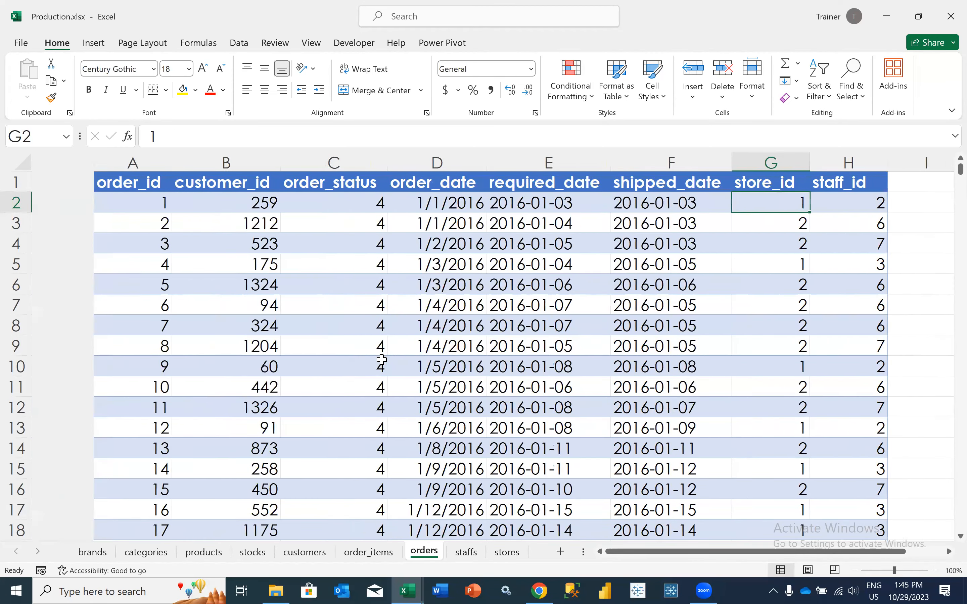
{"action": "left_click_drag", "start_coordinate": [179, 203], "coordinate": [175, 348]}
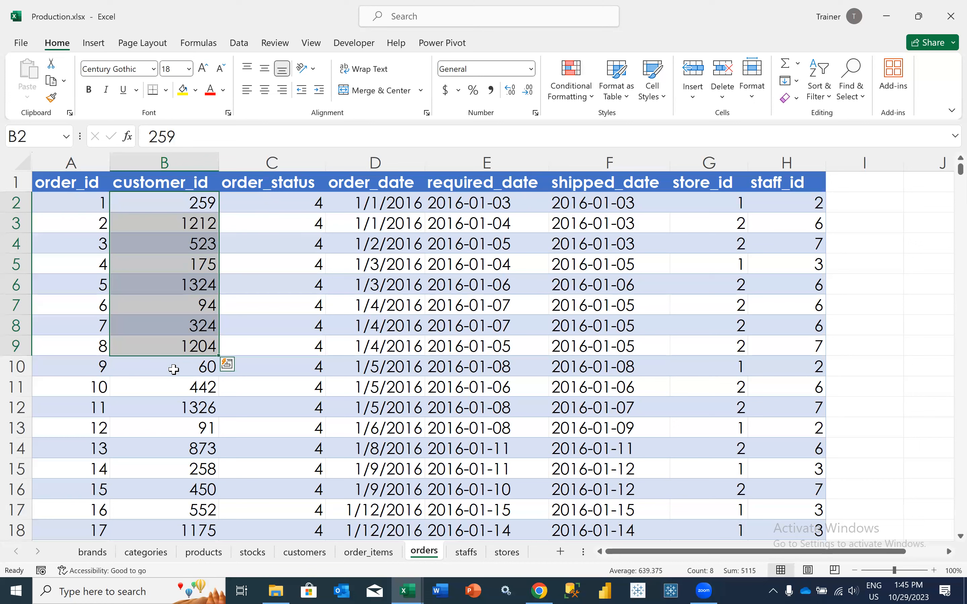
{"action": "left_click", "coordinate": [187, 219]}
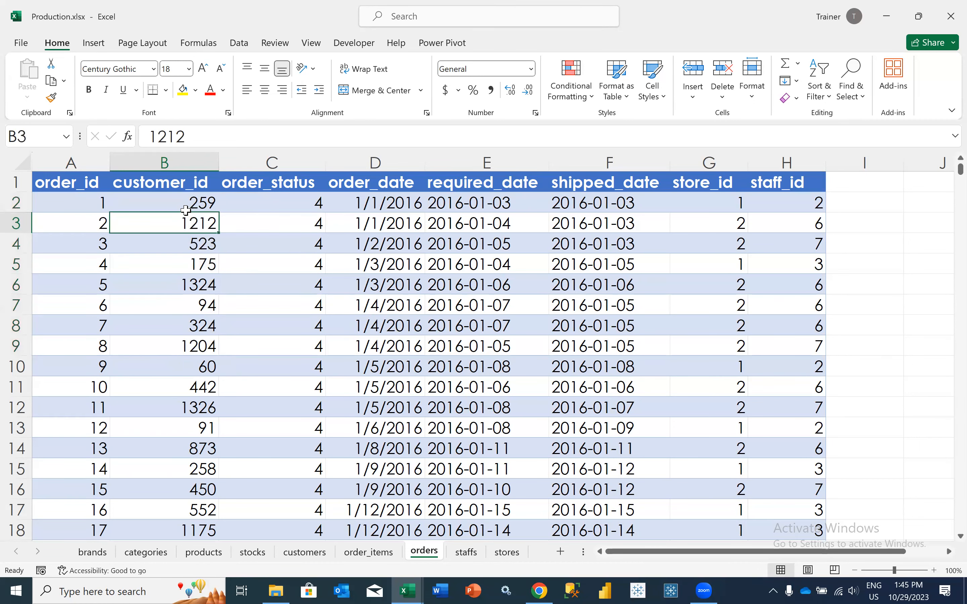
{"action": "left_click", "coordinate": [186, 206]}
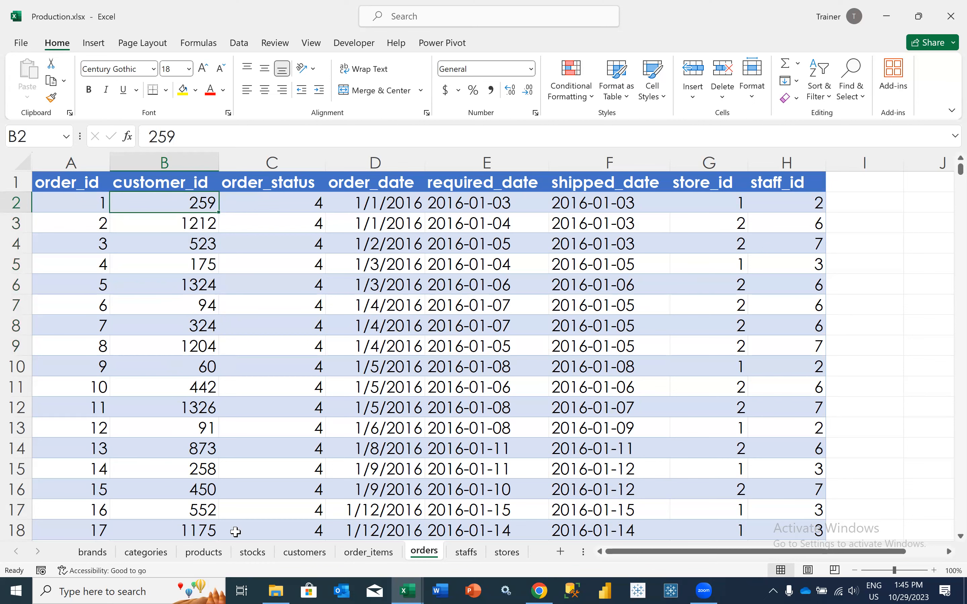
Turn on filters for the customers table and filter customer_id by searching for the first order's customer ID
{"action": "left_click", "coordinate": [303, 552]}
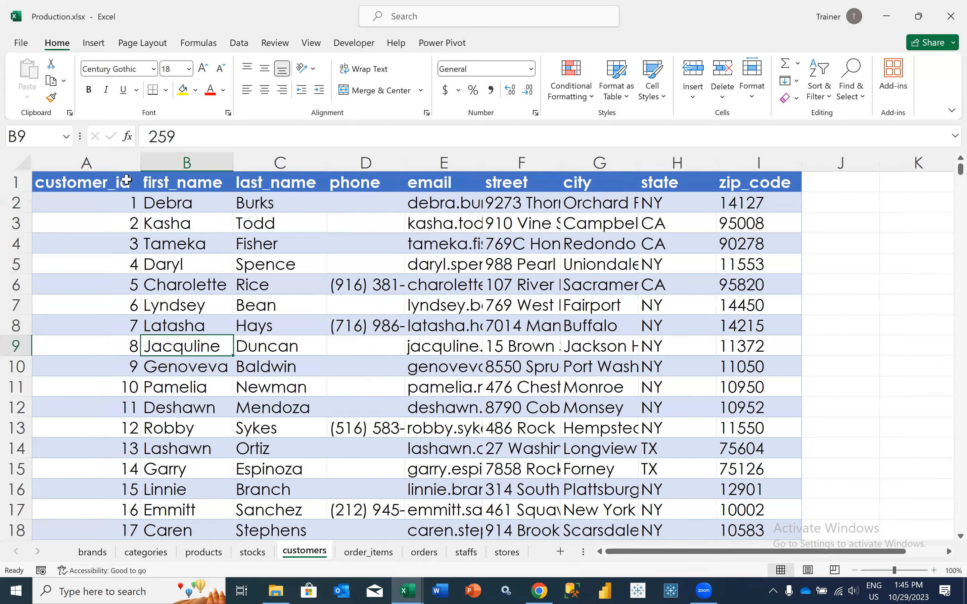
{"action": "left_click", "coordinate": [126, 180]}
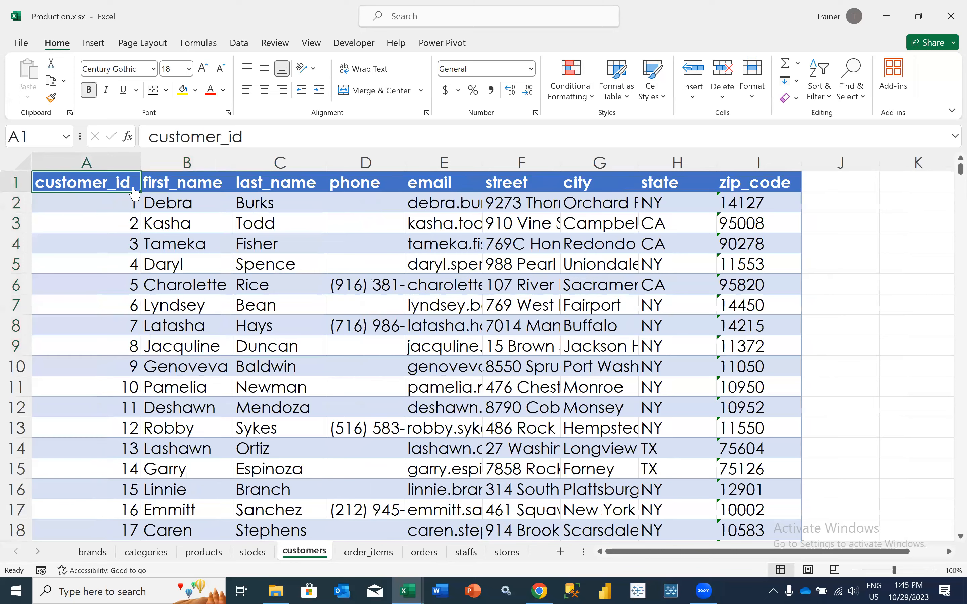
{"action": "key", "text": "ctrl+shift+l"}
{"action": "left_click", "coordinate": [135, 185]}
{"action": "type", "text": "259"}
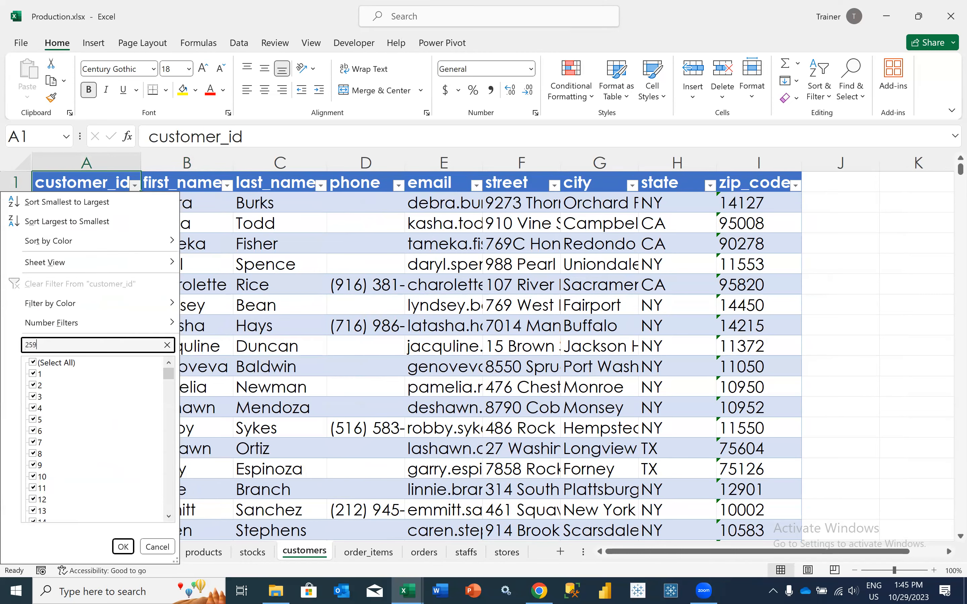
{"action": "key", "text": "Return"}
Widen the city column on the customers sheet, and review the matching customer's name, city and state
{"action": "left_click", "coordinate": [187, 205]}
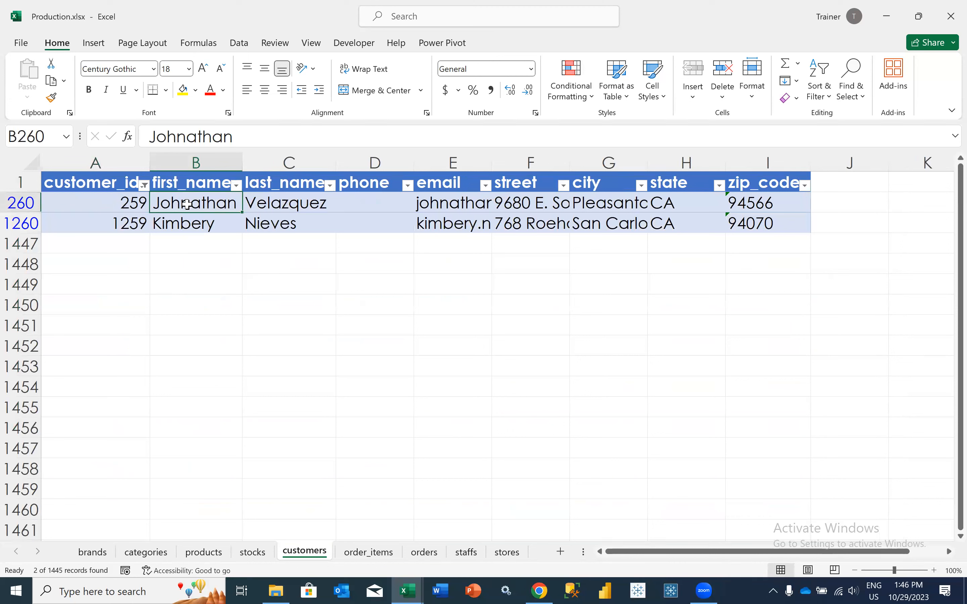
{"action": "key", "text": "Right"}
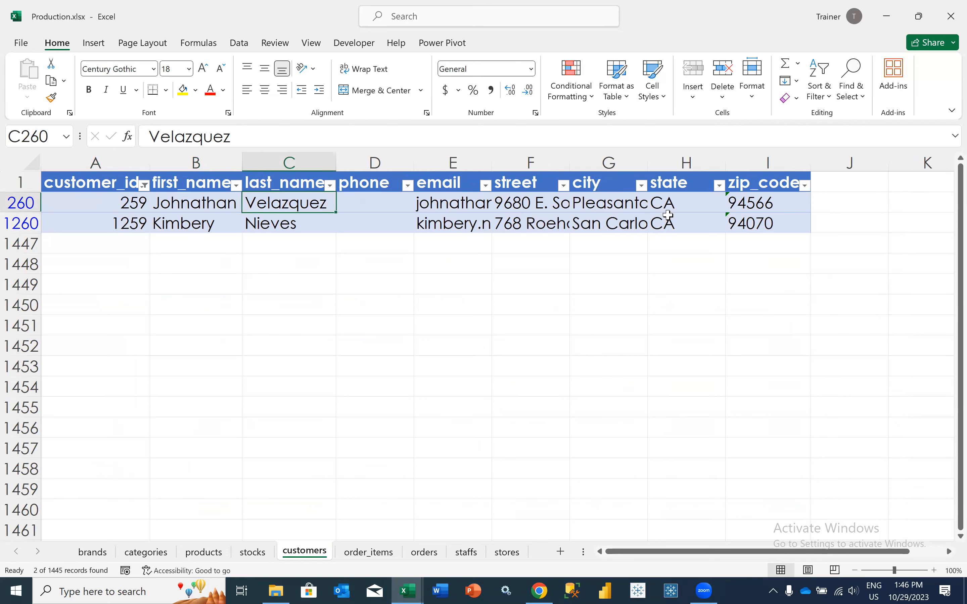
{"action": "left_click", "coordinate": [664, 202]}
{"action": "left_click_drag", "start_coordinate": [647, 164], "coordinate": [697, 168]}
{"action": "left_click", "coordinate": [623, 203]}
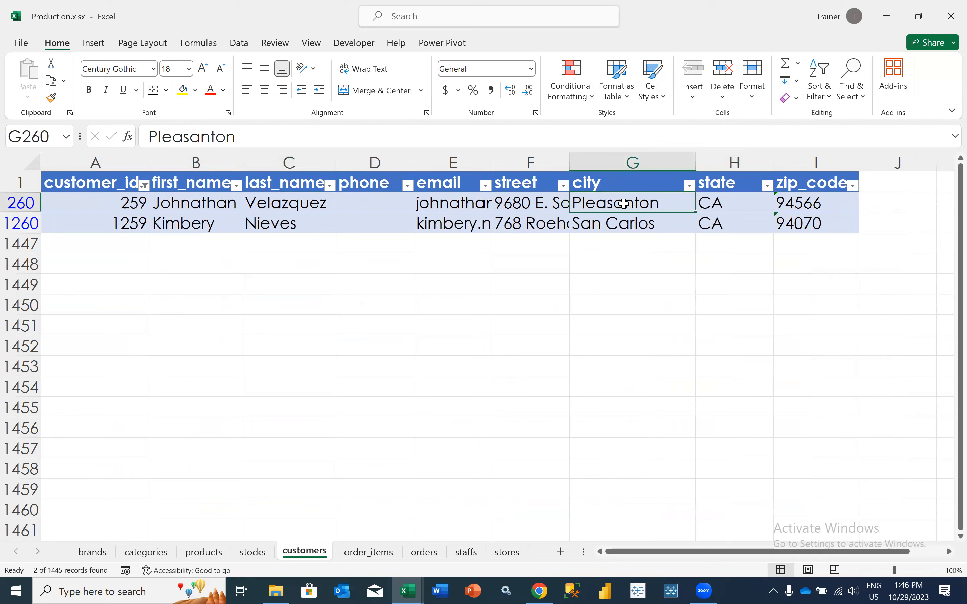
{"action": "key", "text": "Left"}
{"action": "key", "text": "Home"}
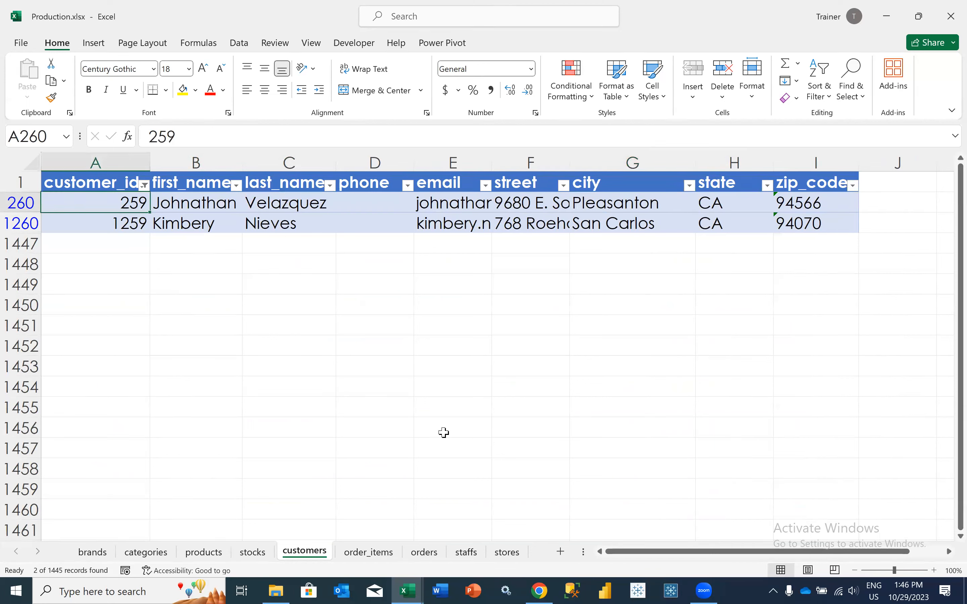
Clear the customer_id filter on the customers sheet, and return to the first order's store_id on the orders sheet
{"action": "left_click", "coordinate": [144, 185]}
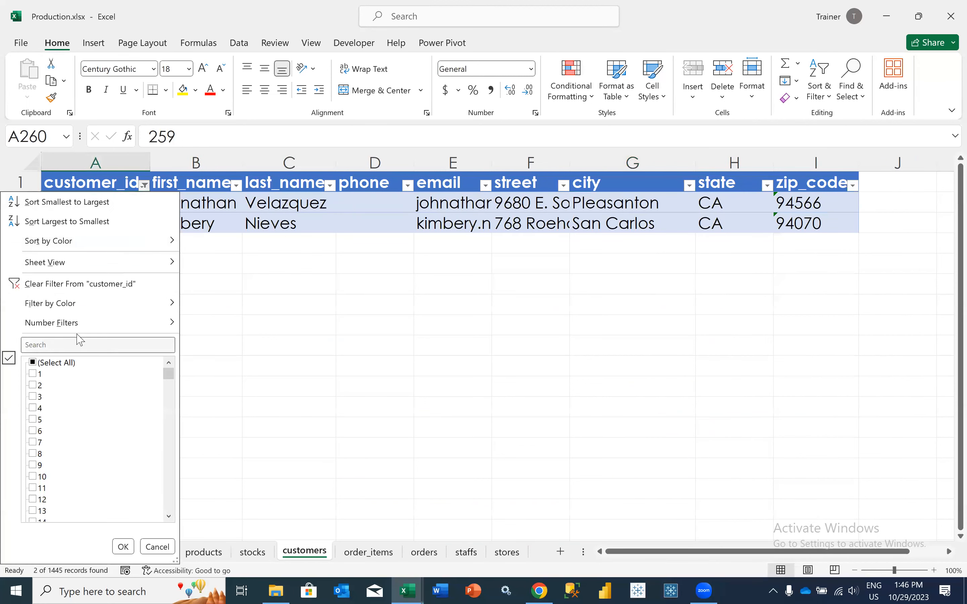
{"action": "left_click", "coordinate": [62, 290]}
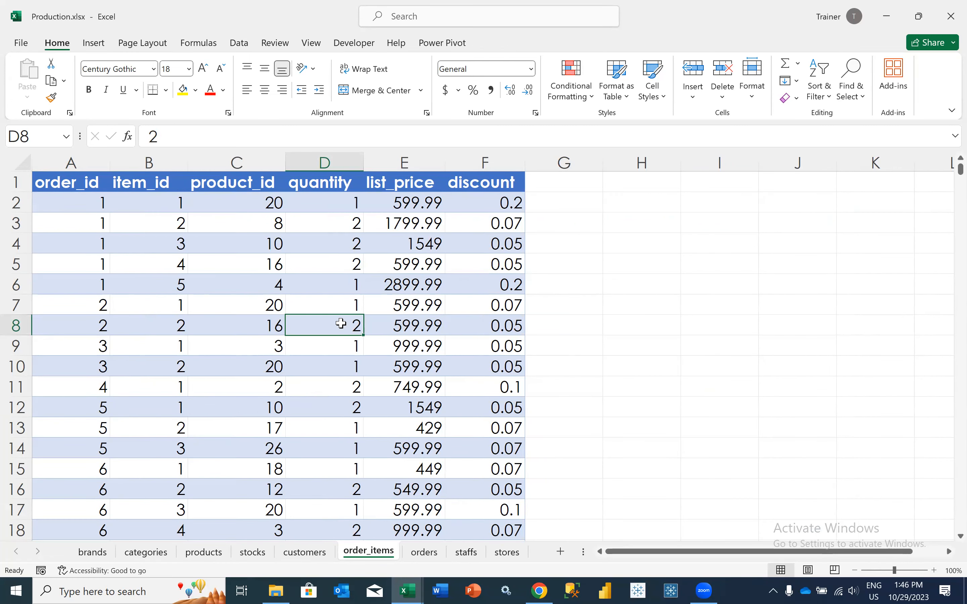
{"action": "left_click", "coordinate": [426, 559]}
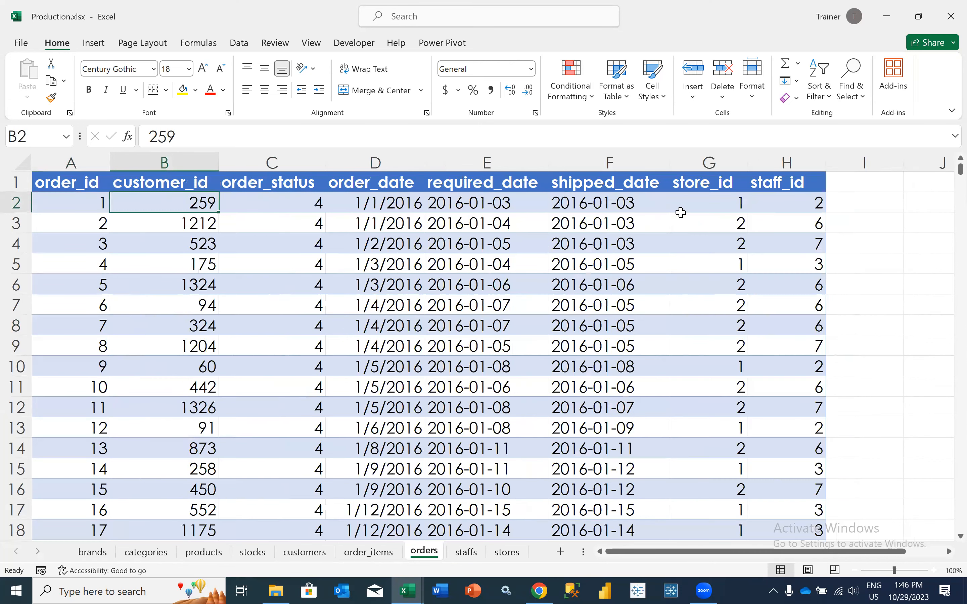
{"action": "left_click", "coordinate": [689, 204]}
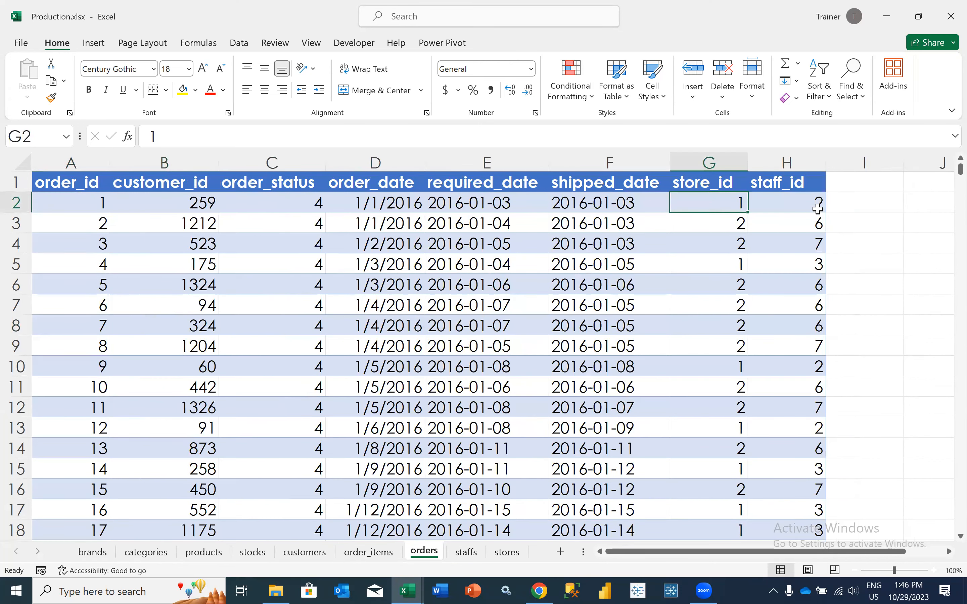
In cell I2 of the orders sheet, look up the first order's store name with =VLOOKUP(G2,stores!$A$1:$H$4,2,0)
{"action": "left_click", "coordinate": [838, 203]}
{"action": "type", "text": "=VLOOKUP("}
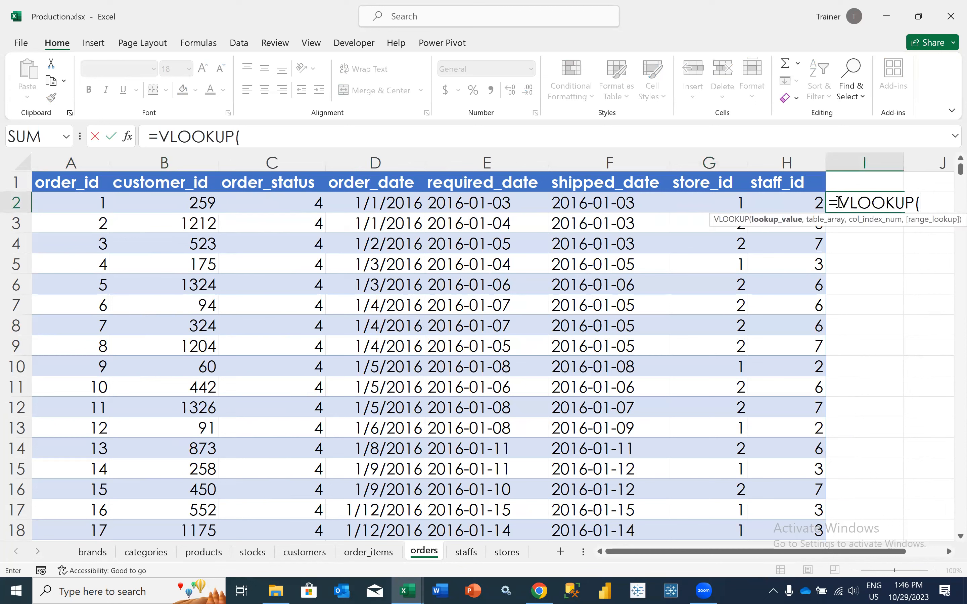
{"action": "left_click", "coordinate": [702, 203]}
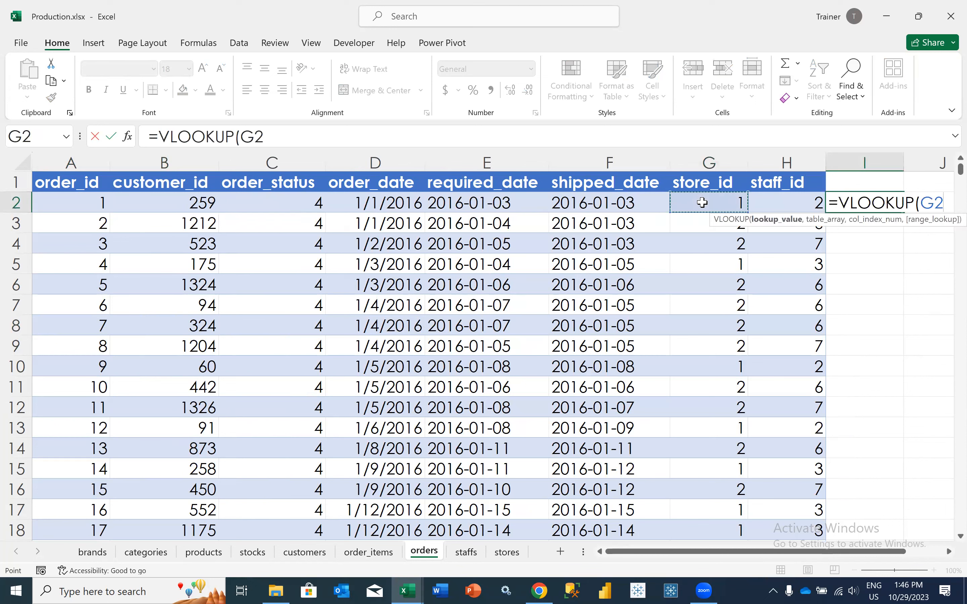
{"action": "type", "text": ","}
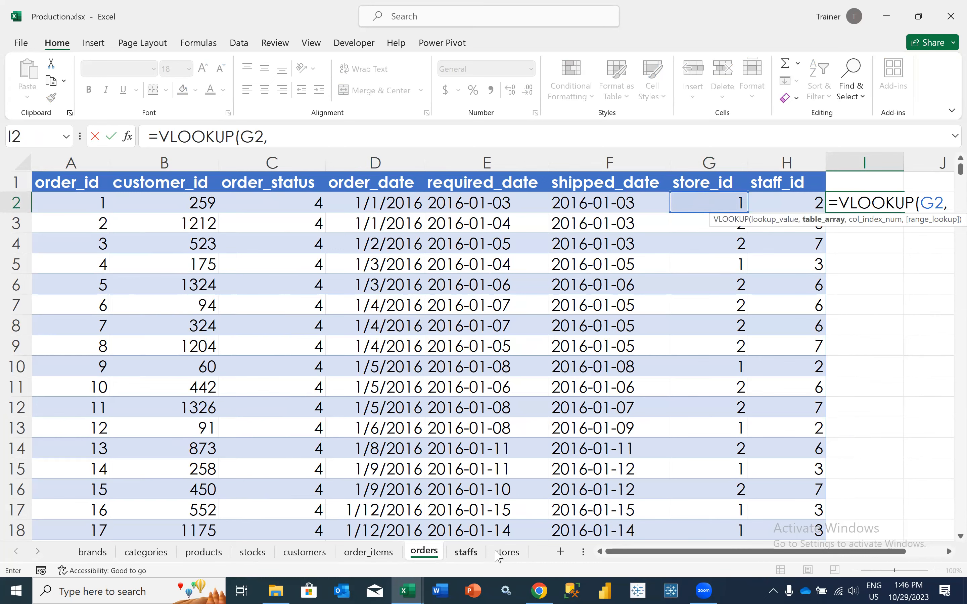
{"action": "left_click", "coordinate": [469, 553]}
{"action": "key", "text": "ctrl+Page_Down"}
{"action": "left_click_drag", "start_coordinate": [69, 182], "coordinate": [657, 243]}
{"action": "key", "text": "F4"}
{"action": "type", "text": ","}
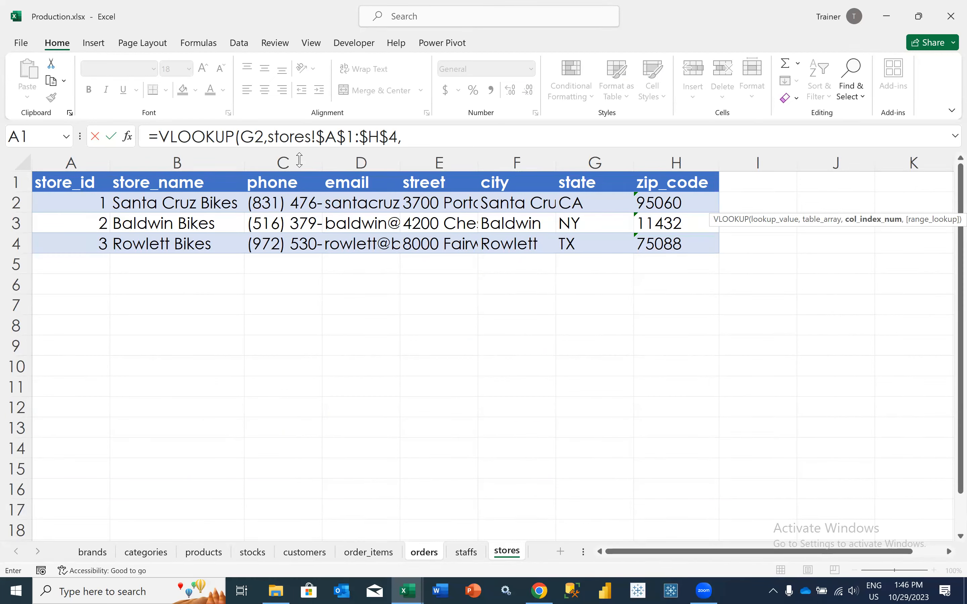
{"action": "left_click", "coordinate": [431, 138]}
{"action": "type", "text": "2,0)"}
{"action": "key", "text": "Return"}
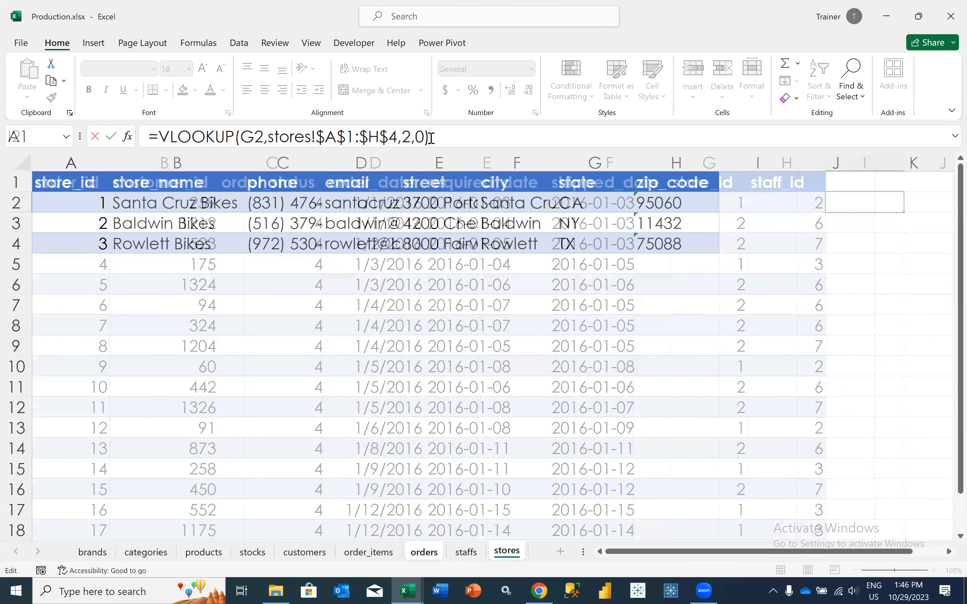
Fill the store name lookup in I2 down column I for all the orders
{"action": "left_click", "coordinate": [827, 213]}
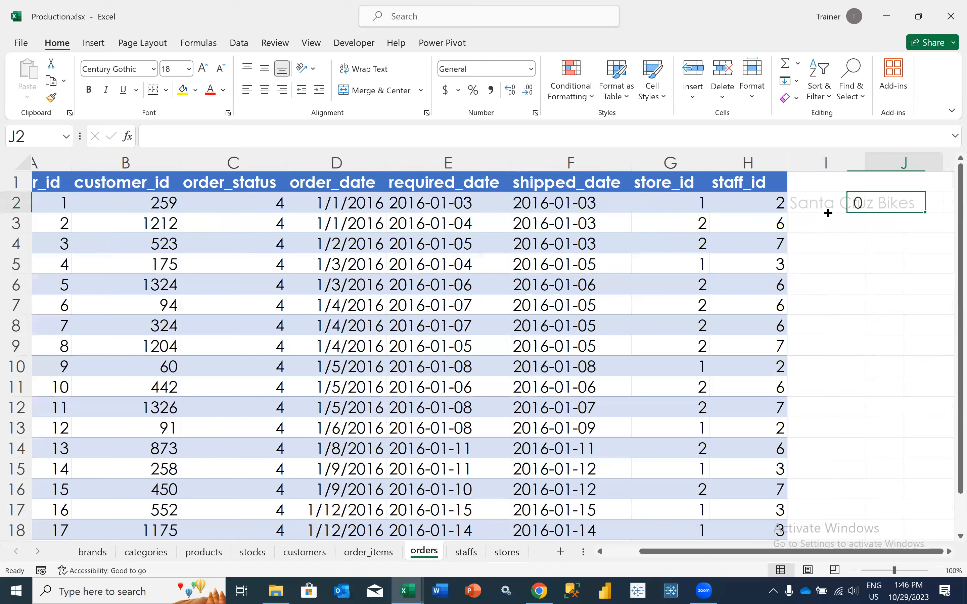
{"action": "left_click", "coordinate": [823, 209]}
{"action": "double_click", "coordinate": [826, 212]}
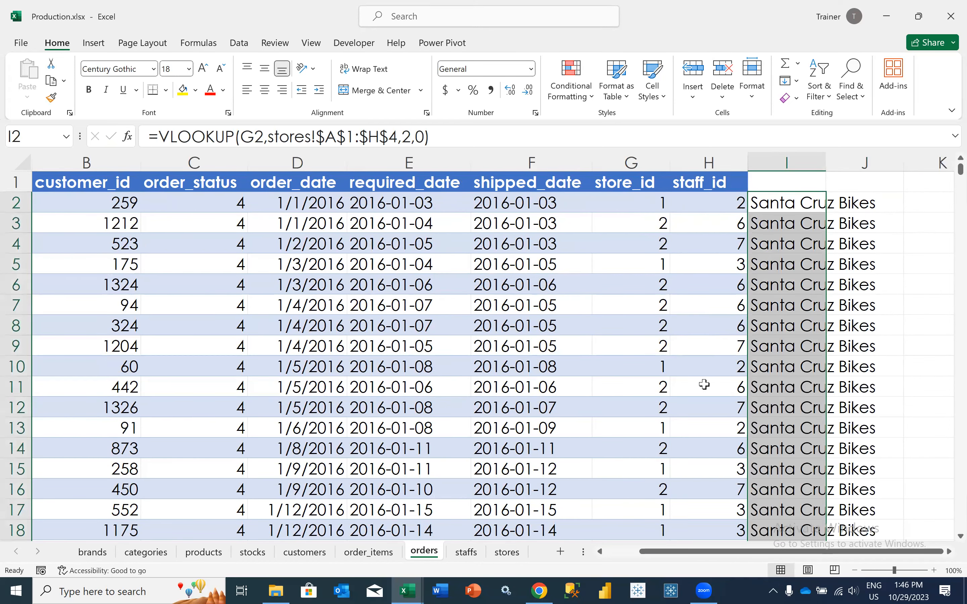
Add the header Store Name in cell I1 above the looked-up store names
{"action": "left_click", "coordinate": [790, 187]}
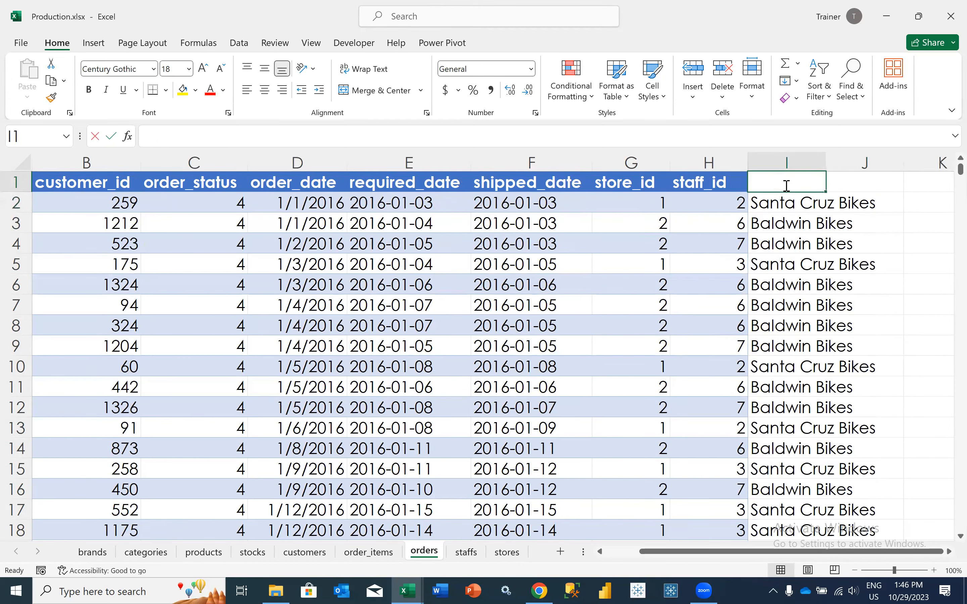
{"action": "type", "text": "Store Name"}
{"action": "key", "text": "Tab"}
{"action": "left_click", "coordinate": [785, 185]}
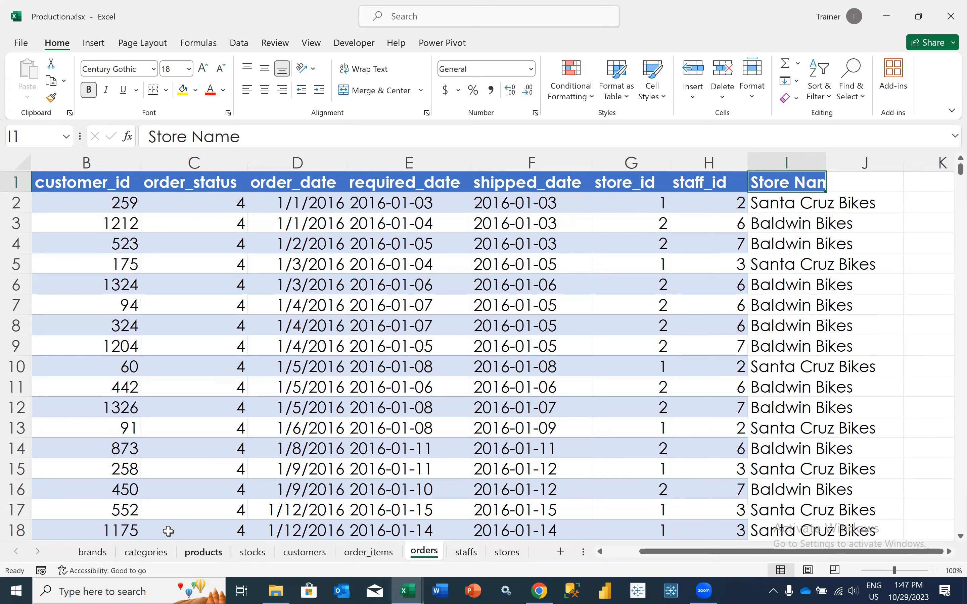
Review the products, categories and brands sheets in turn to see how their ID columns link
{"action": "left_click", "coordinate": [204, 552]}
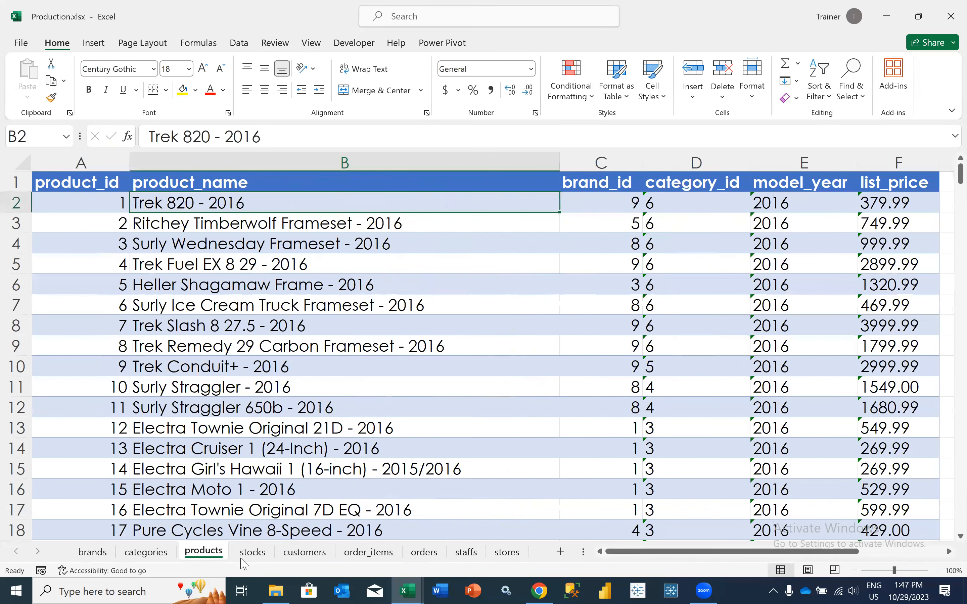
{"action": "left_click", "coordinate": [146, 551]}
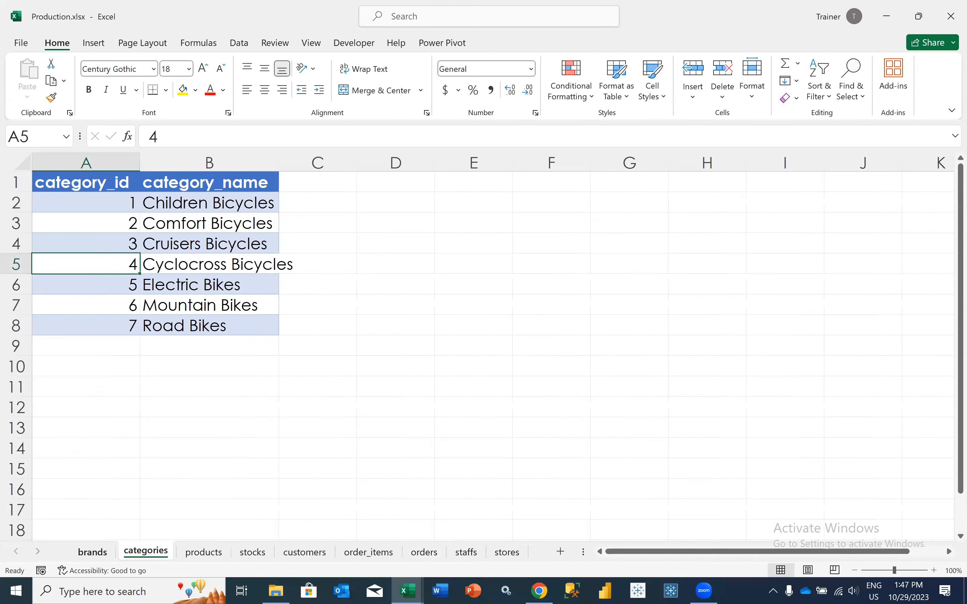
{"action": "left_click", "coordinate": [93, 552]}
Switch to File Explorer, go back to the OneDrive - vizonis.com folder and open ER Diagram.png
{"action": "key", "text": "super+e"}
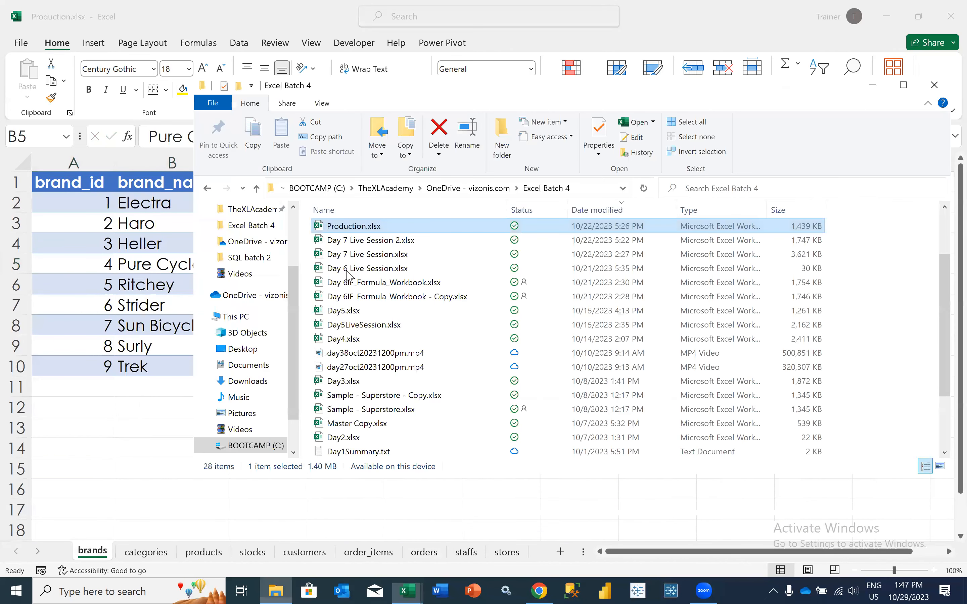
{"action": "scroll", "coordinate": [391, 349], "scroll_direction": "down", "scroll_amount": 2}
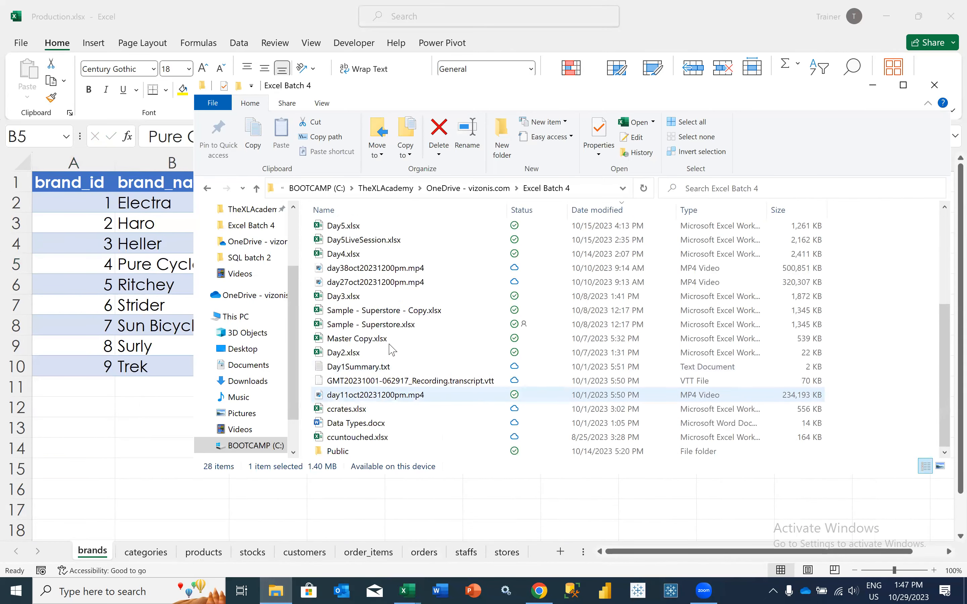
{"action": "key", "text": "alt+Left"}
{"action": "key", "text": "Return"}
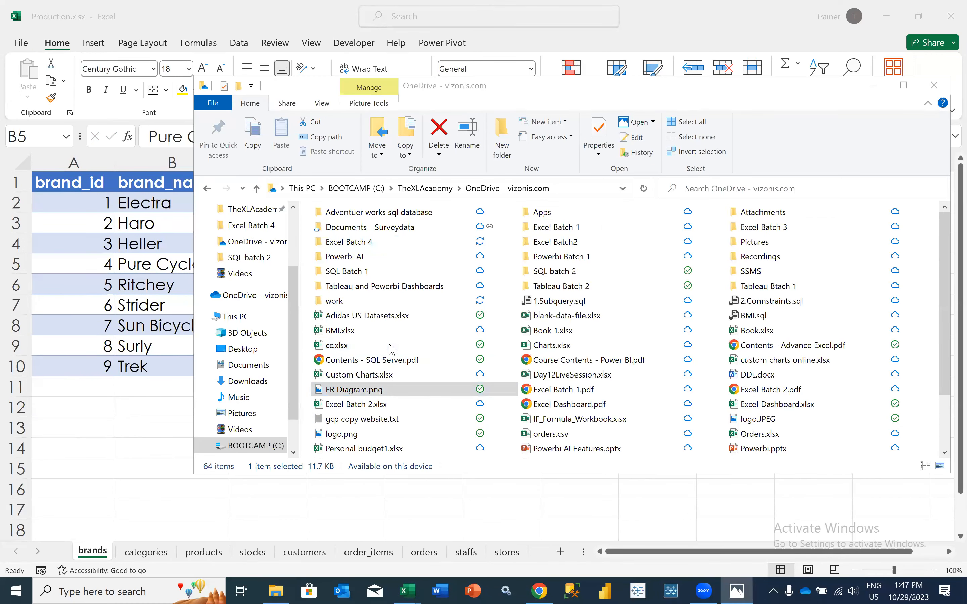
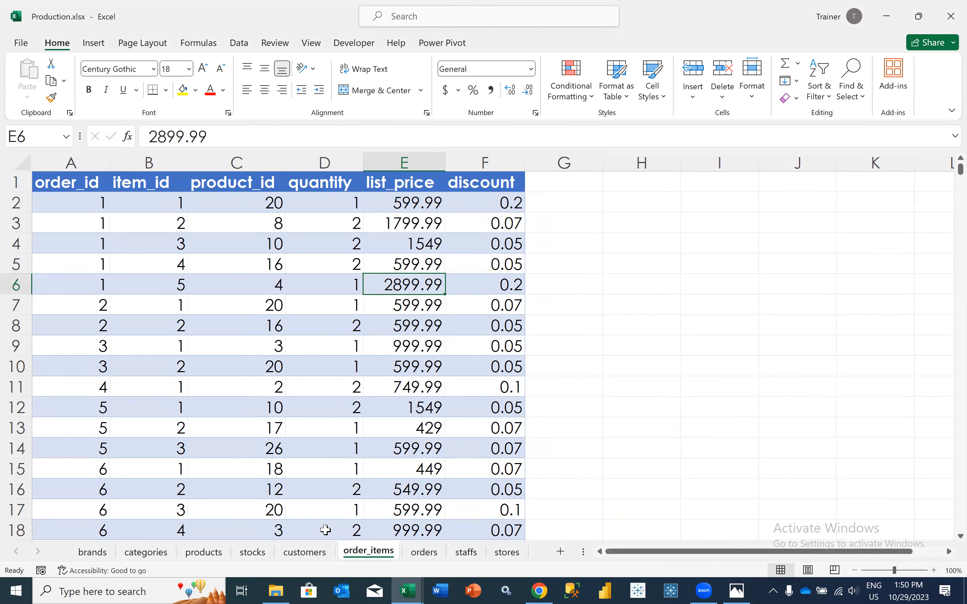
Add the brands range A1:B10 to the Power Pivot data model as a table with headers
{"action": "left_click", "coordinate": [101, 554]}
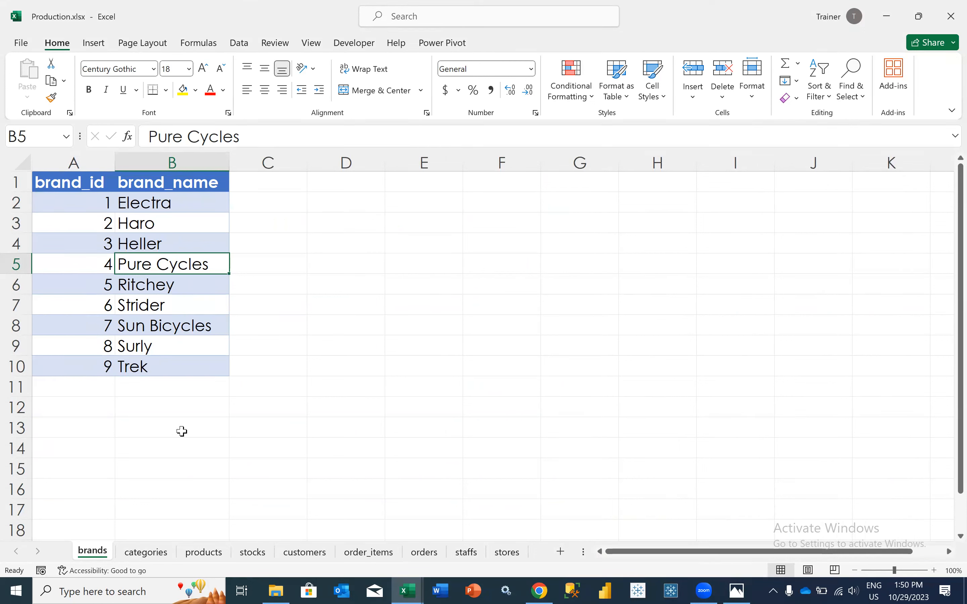
{"action": "left_click", "coordinate": [168, 339]}
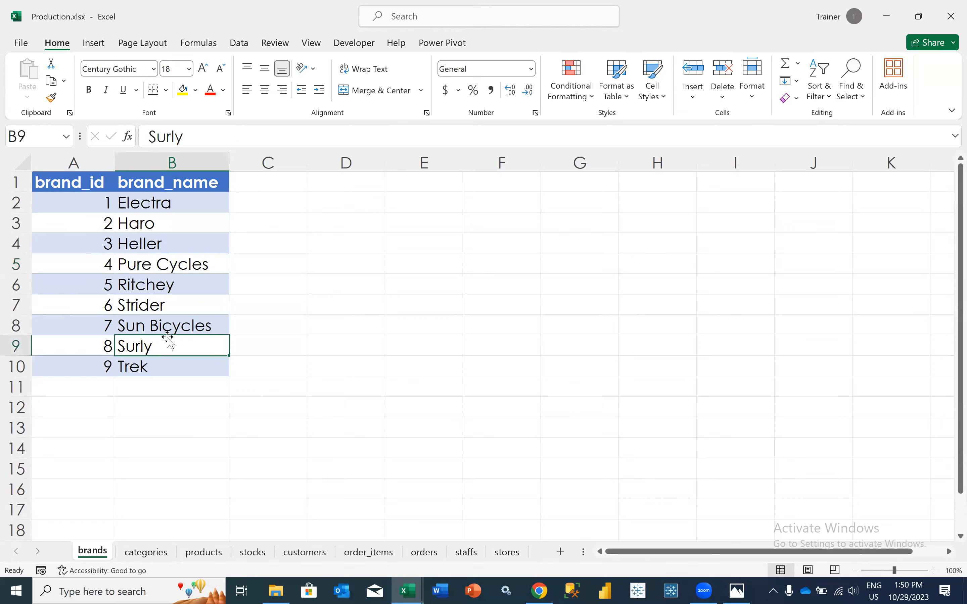
{"action": "left_click", "coordinate": [437, 47]}
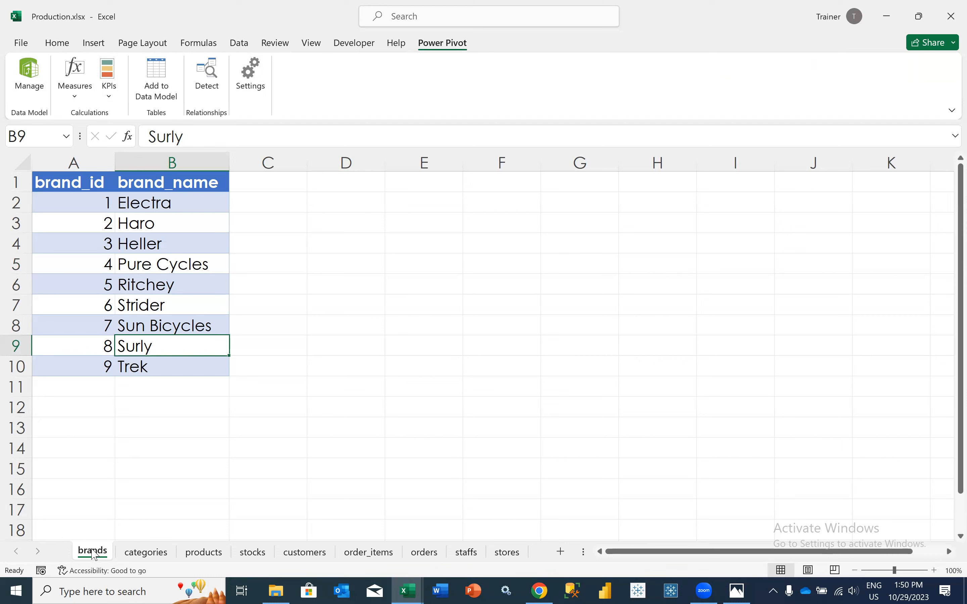
{"action": "left_click", "coordinate": [83, 184]}
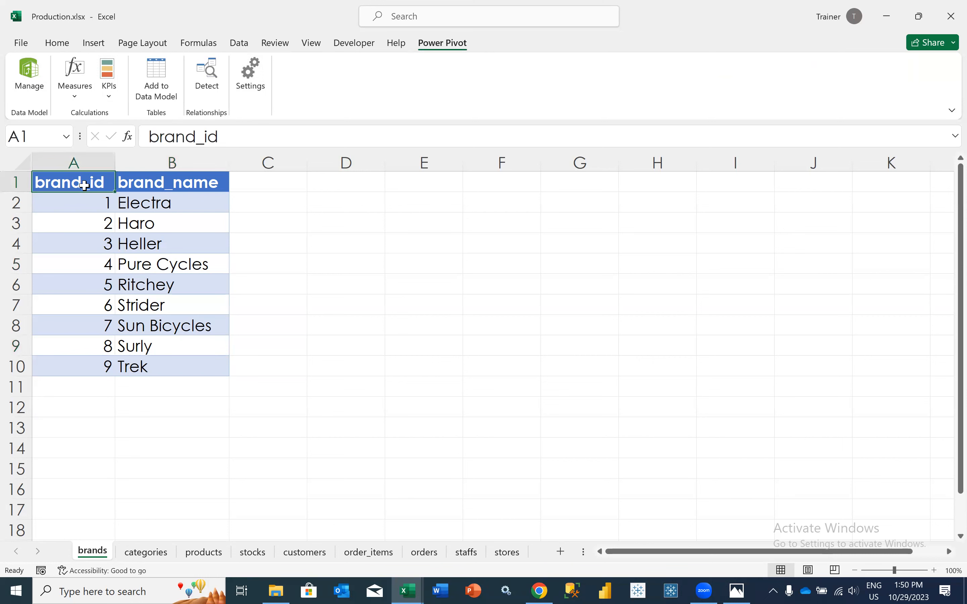
{"action": "left_click_drag", "start_coordinate": [73, 182], "coordinate": [177, 365]}
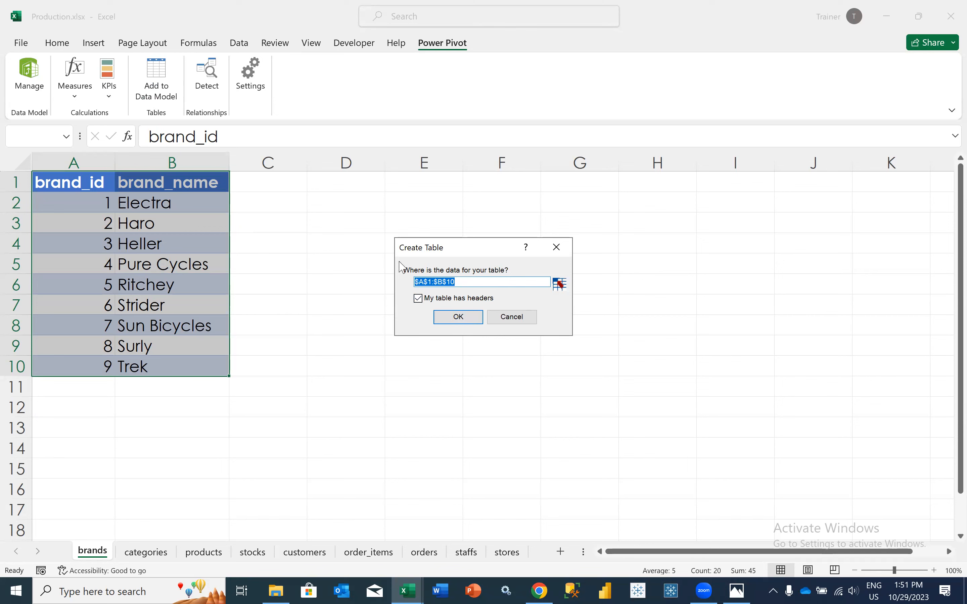
{"action": "left_click", "coordinate": [450, 318]}
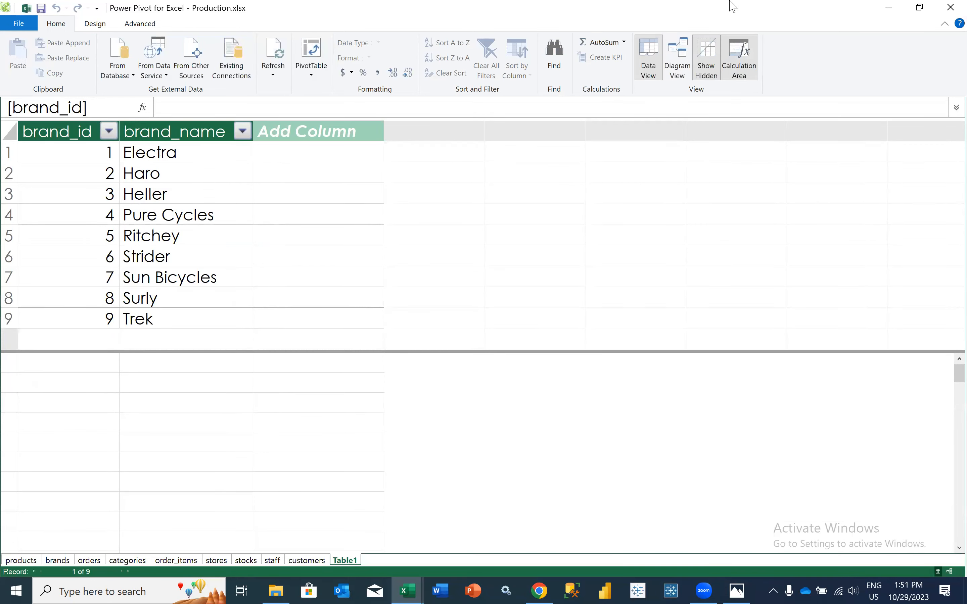
Return to the workbook and add the categories range A1:B8 to the data model as a table with headers
{"action": "left_click", "coordinate": [880, 9]}
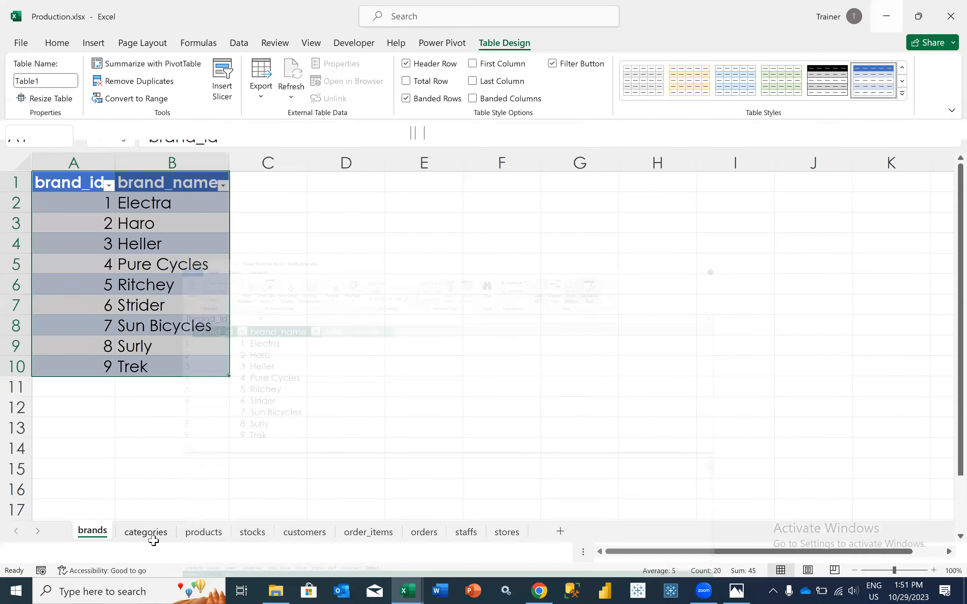
{"action": "left_click", "coordinate": [146, 552]}
{"action": "left_click_drag", "start_coordinate": [75, 178], "coordinate": [237, 326]}
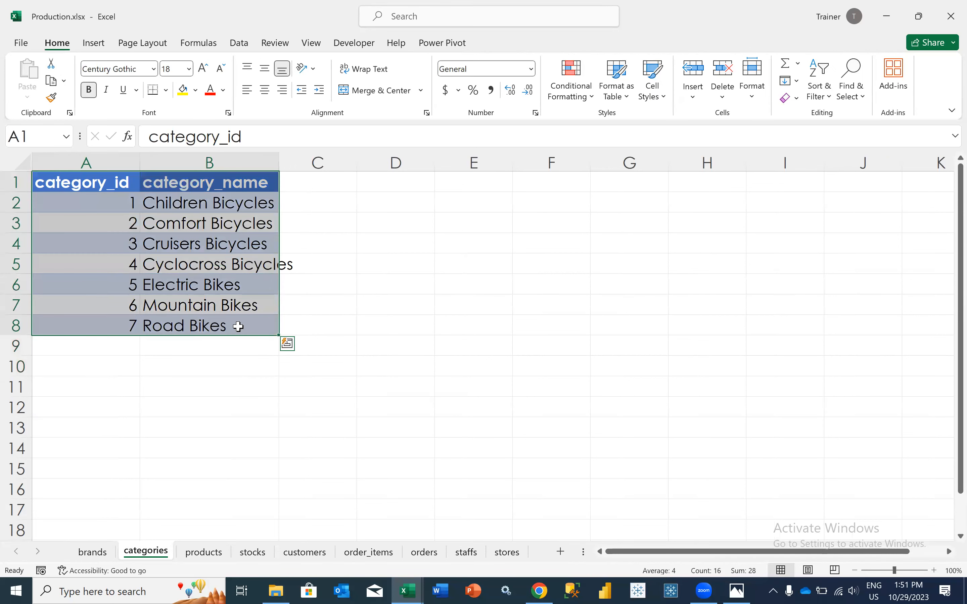
{"action": "left_click", "coordinate": [447, 44]}
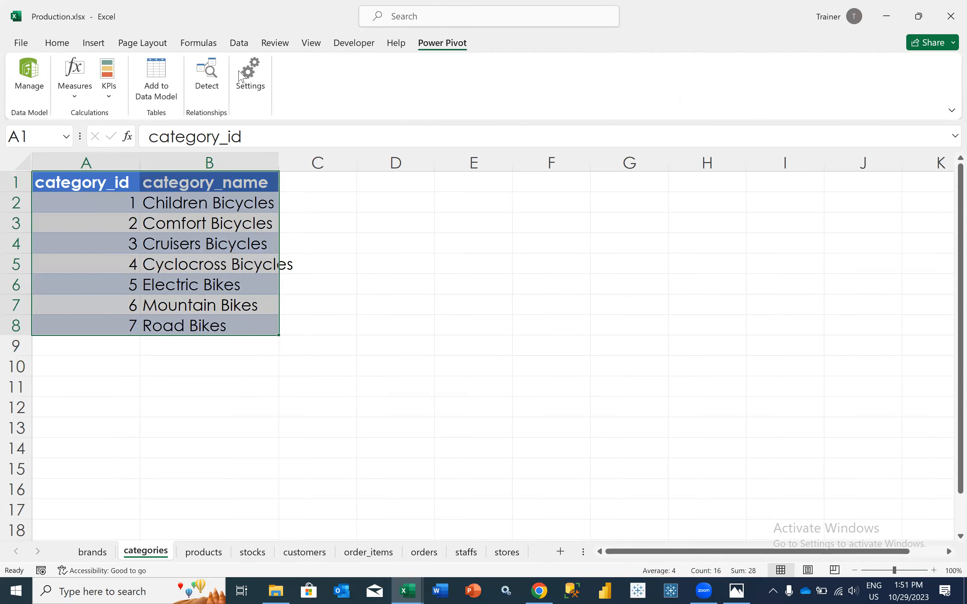
{"action": "left_click", "coordinate": [168, 84]}
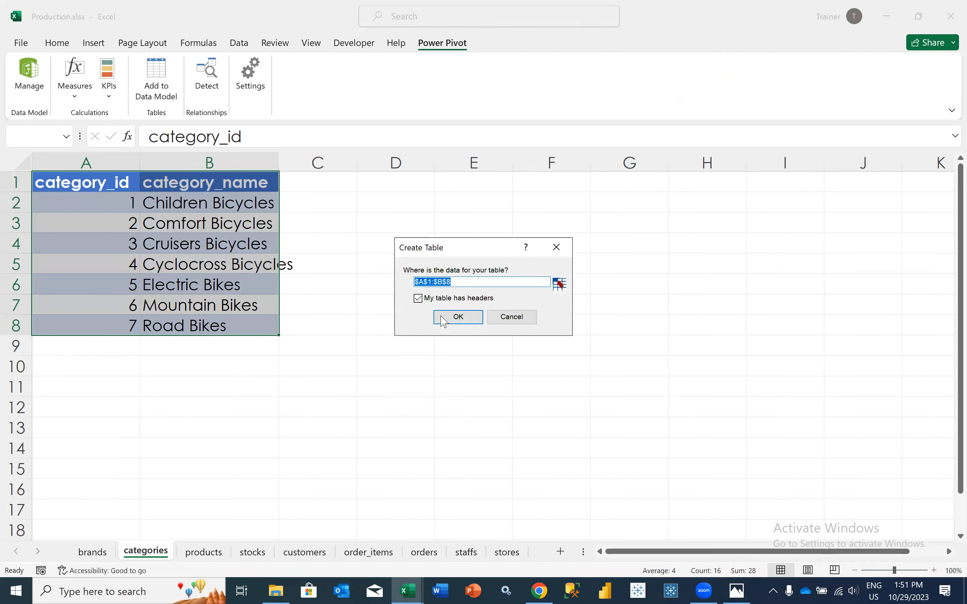
{"action": "left_click", "coordinate": [457, 316]}
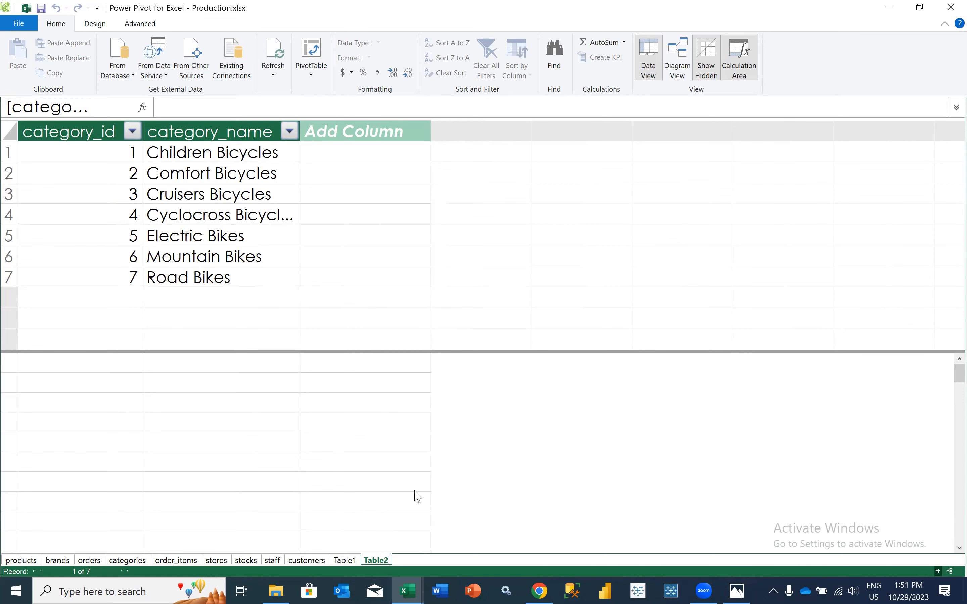
Check the tables already in the data model and permanently delete the existing products table
{"action": "left_click", "coordinate": [351, 560]}
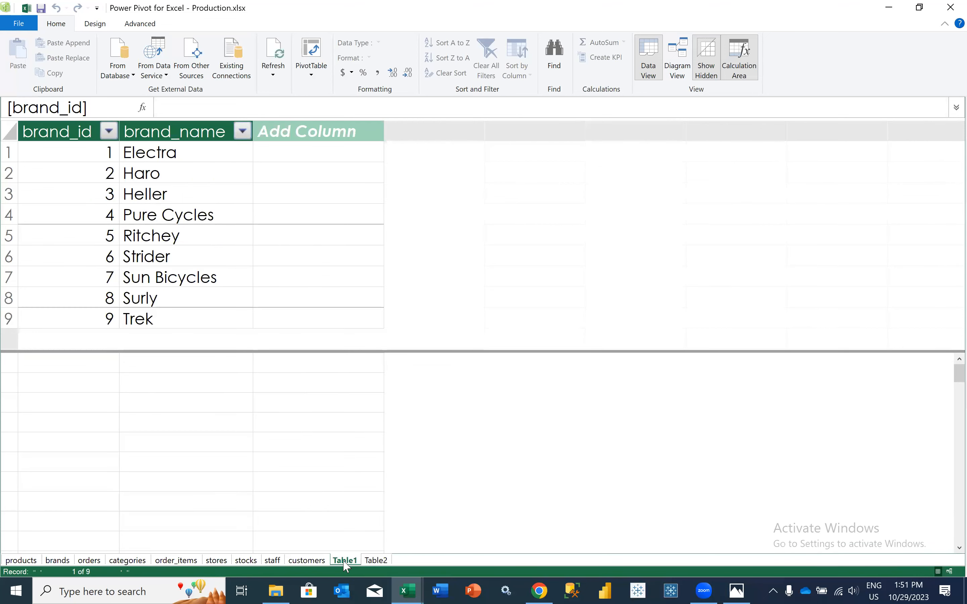
{"action": "left_click", "coordinate": [36, 561]}
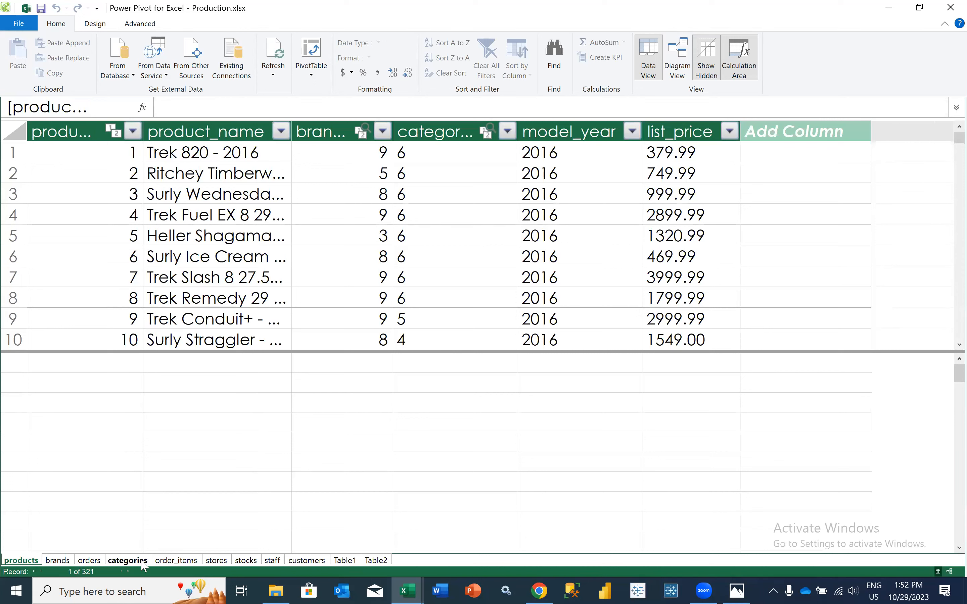
{"action": "left_click", "coordinate": [58, 560]}
{"action": "left_click", "coordinate": [22, 560]}
{"action": "right_click", "coordinate": [21, 560]}
{"action": "left_click", "coordinate": [76, 503]}
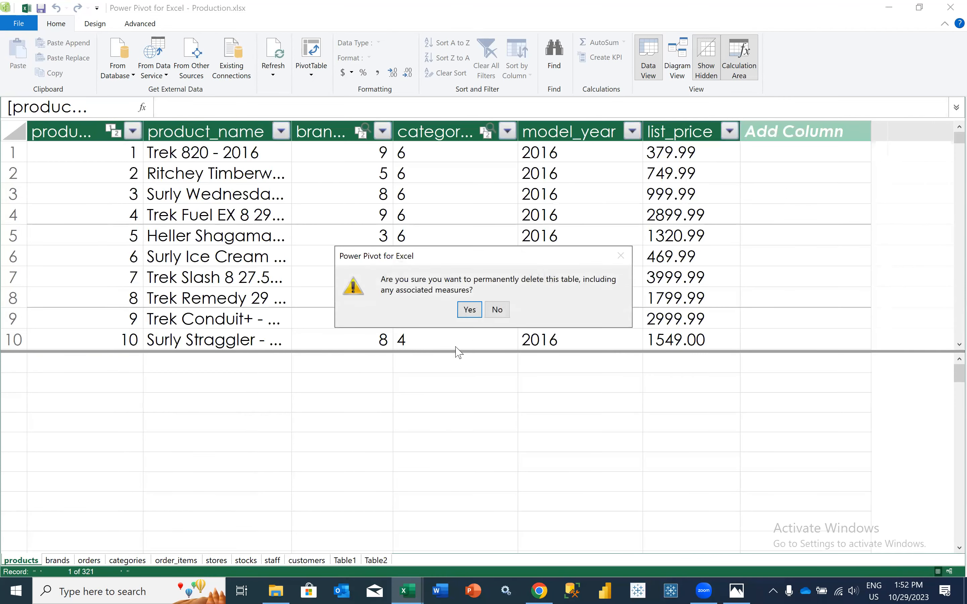
{"action": "left_click", "coordinate": [470, 311]}
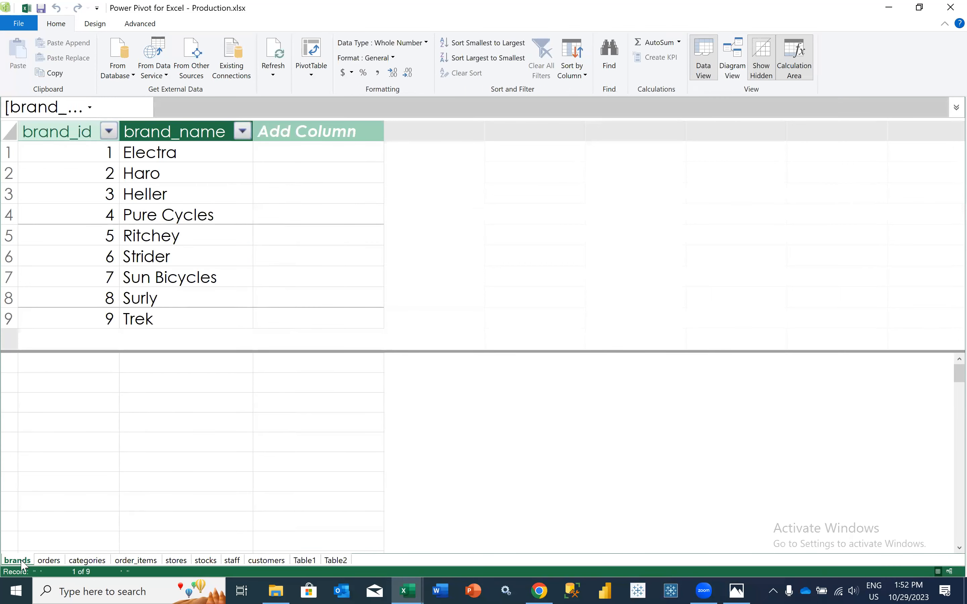
Permanently delete the existing brands and orders tables from the data model
{"action": "right_click", "coordinate": [22, 562]}
{"action": "left_click", "coordinate": [45, 505]}
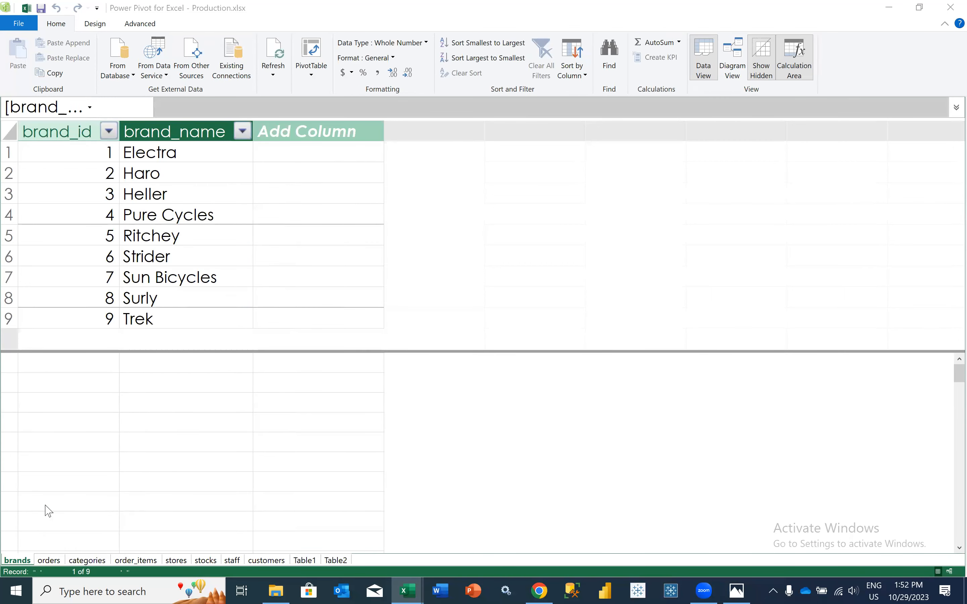
{"action": "left_click", "coordinate": [470, 310]}
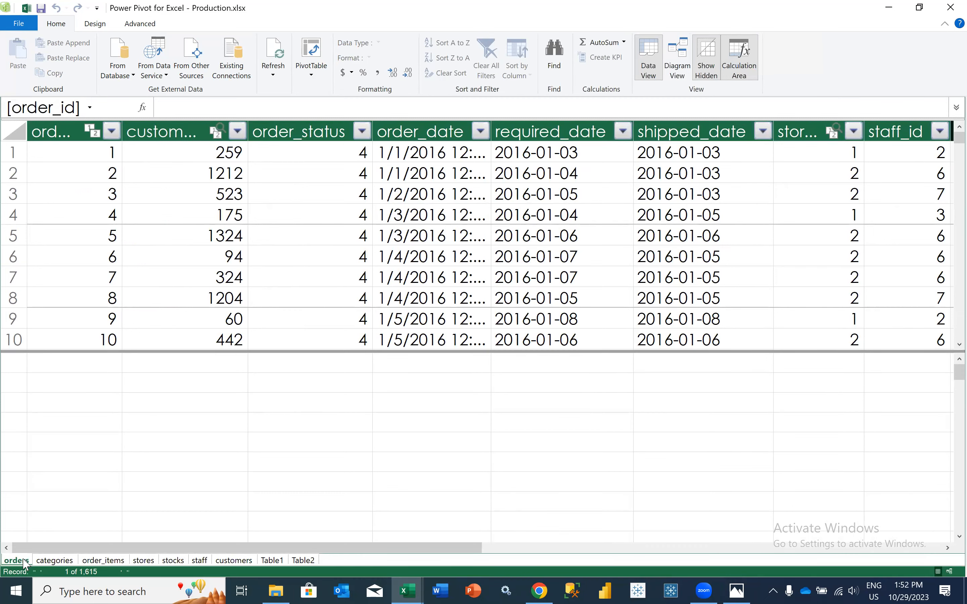
{"action": "right_click", "coordinate": [24, 563]}
{"action": "left_click", "coordinate": [42, 503]}
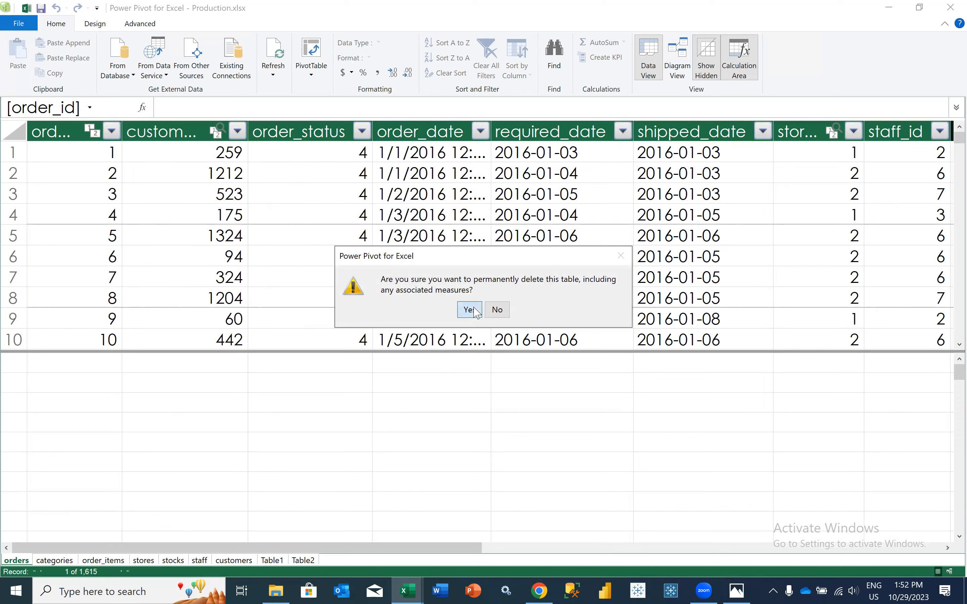
{"action": "left_click", "coordinate": [470, 310]}
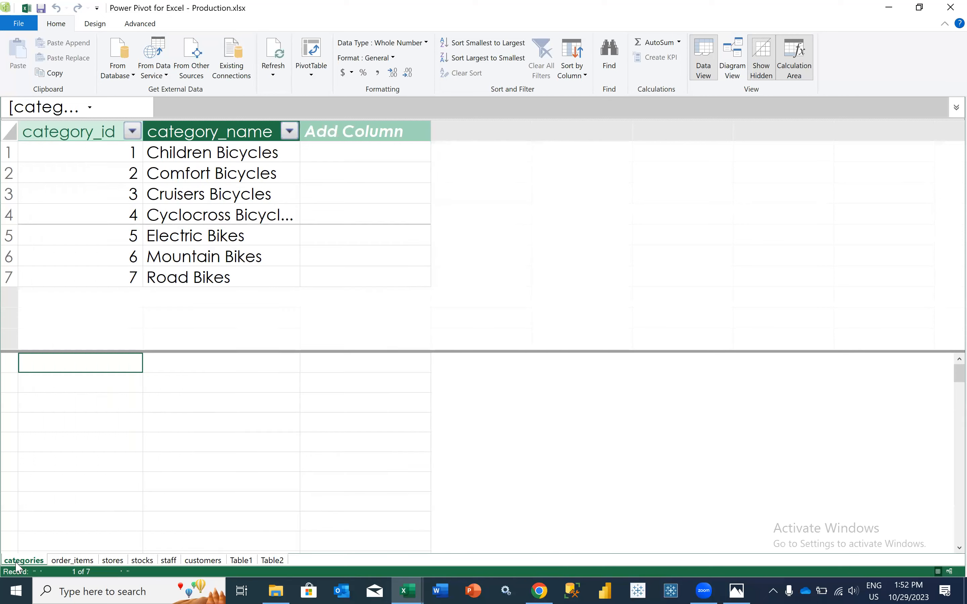
Permanently delete the existing categories and order_items tables from the data model
{"action": "right_click", "coordinate": [17, 562]}
{"action": "left_click", "coordinate": [38, 505]}
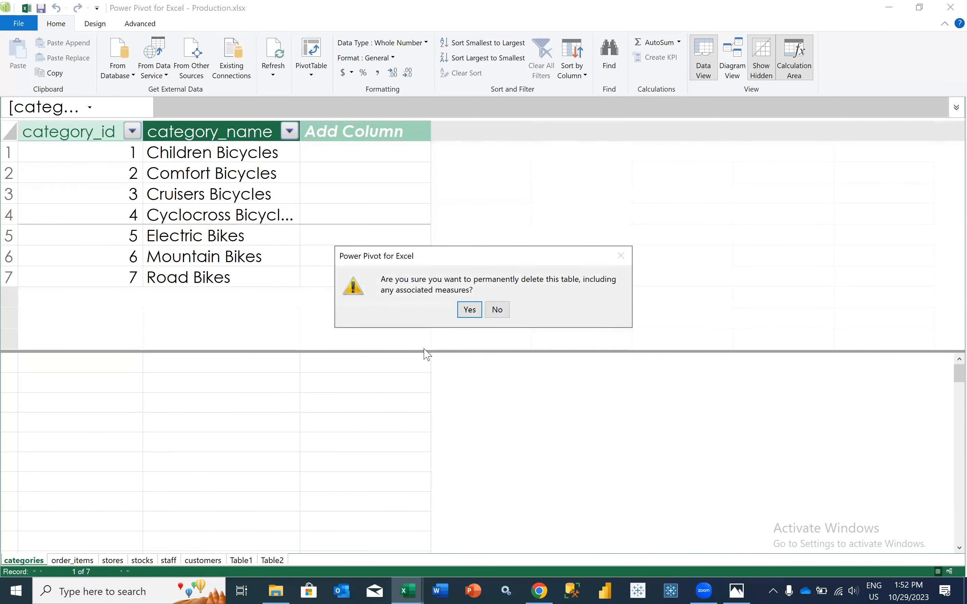
{"action": "left_click", "coordinate": [469, 310]}
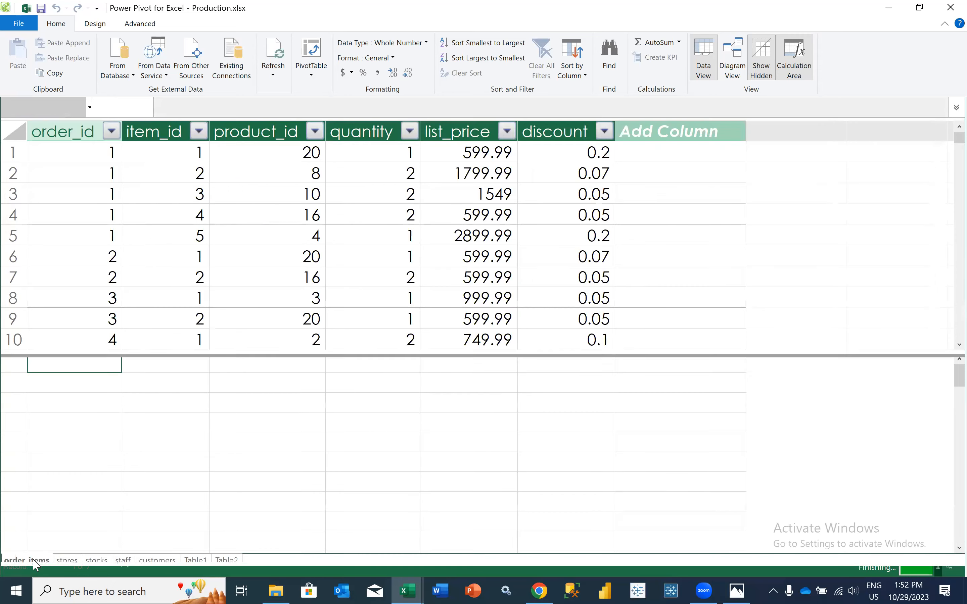
{"action": "right_click", "coordinate": [36, 563]}
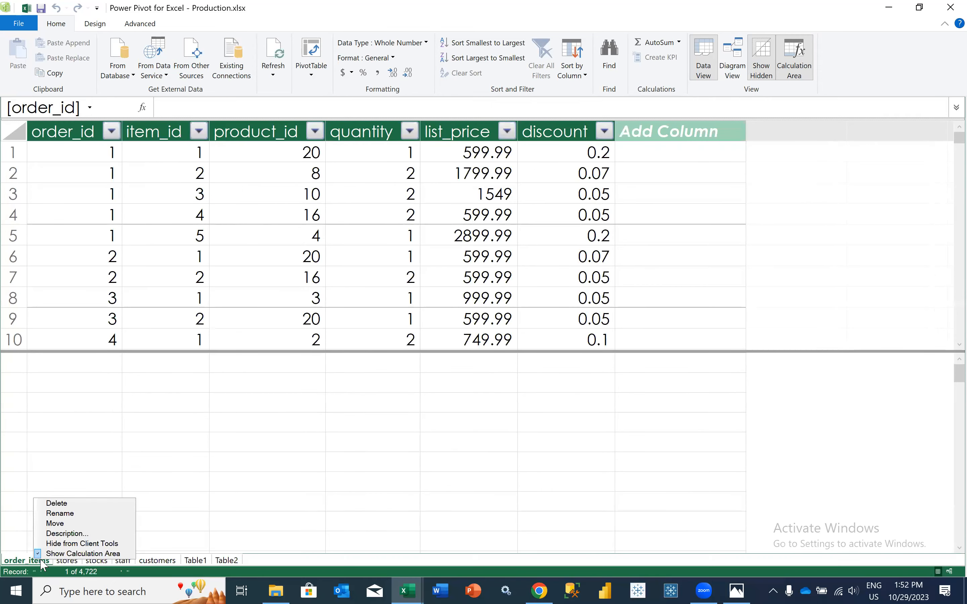
{"action": "left_click", "coordinate": [72, 503]}
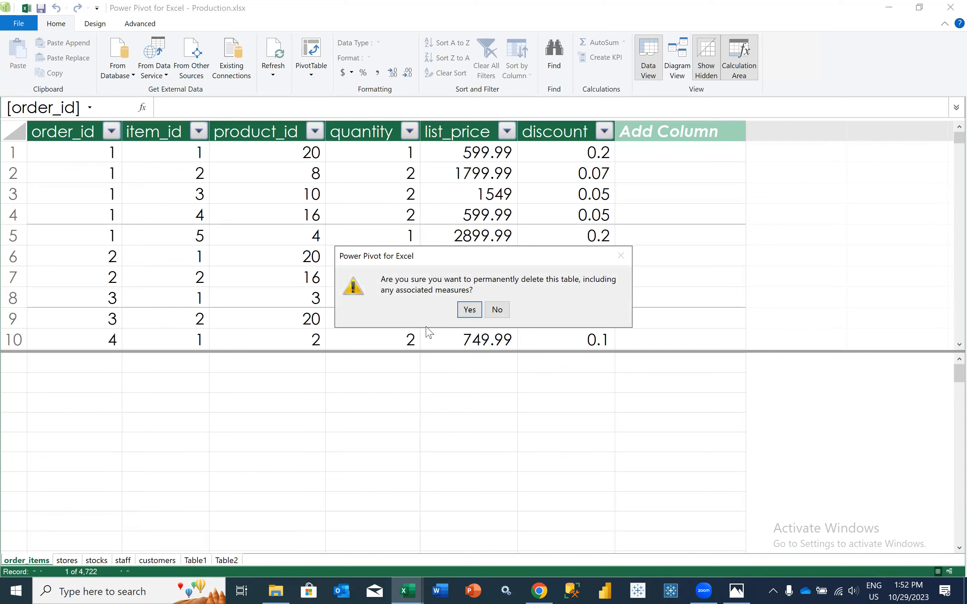
{"action": "left_click", "coordinate": [470, 310]}
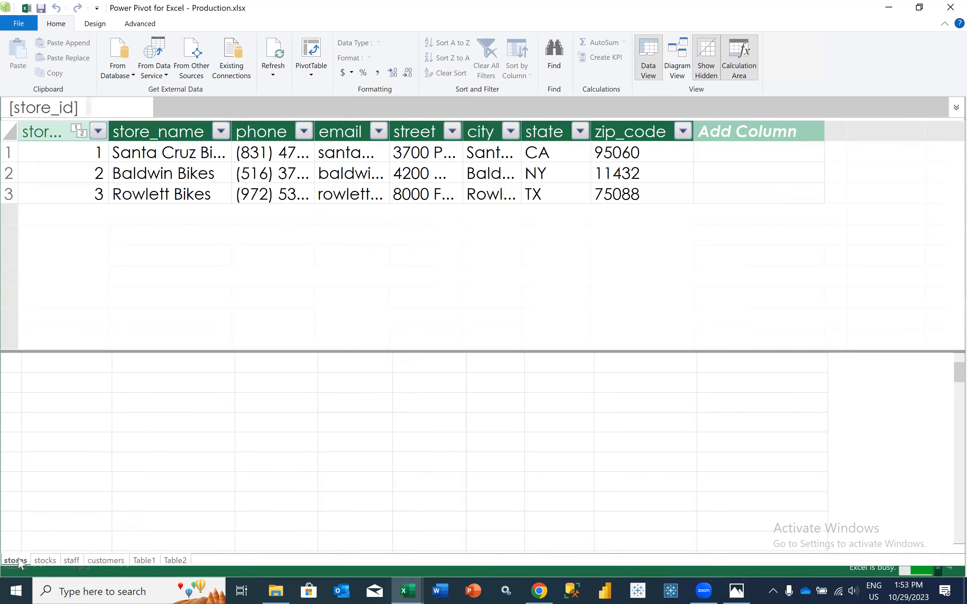
Permanently delete the stores and stocks tables from the data model
{"action": "right_click", "coordinate": [21, 561]}
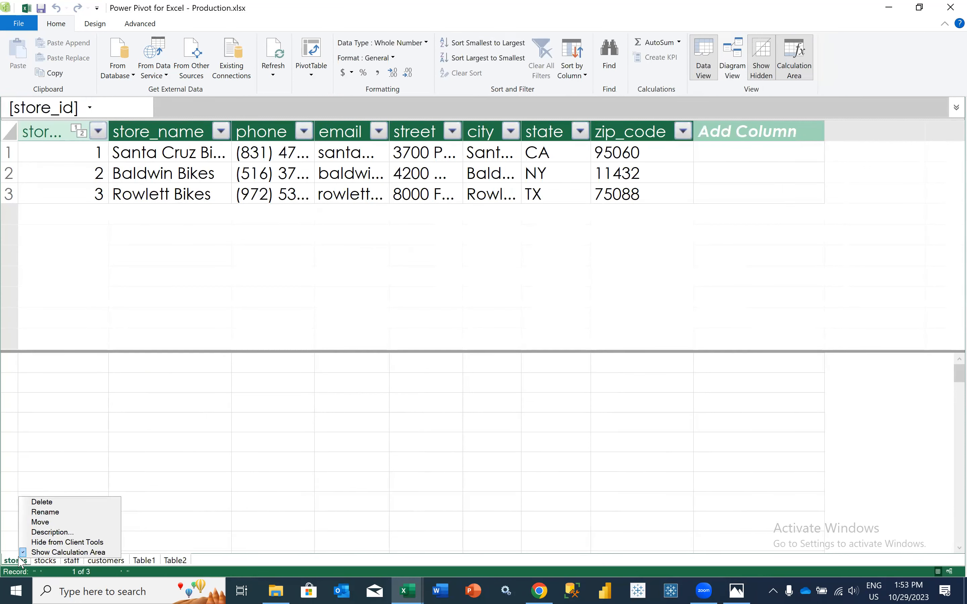
{"action": "left_click", "coordinate": [62, 502]}
{"action": "left_click", "coordinate": [470, 309]}
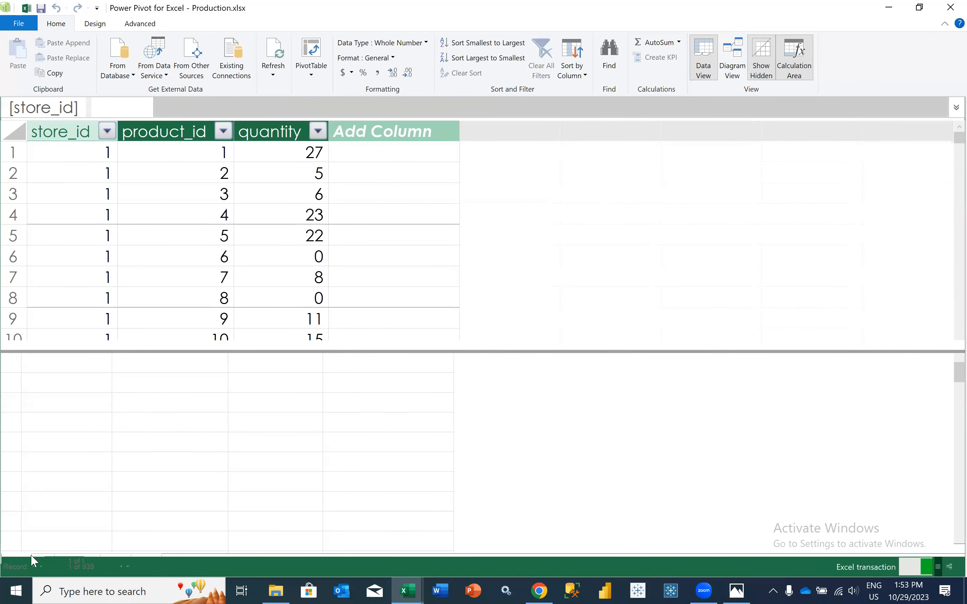
{"action": "right_click", "coordinate": [20, 562]}
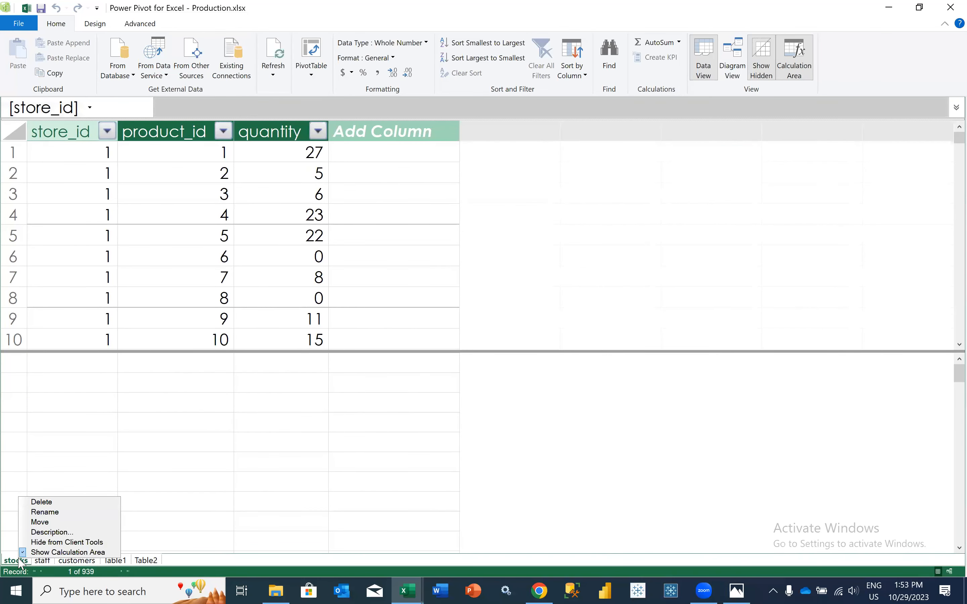
{"action": "left_click", "coordinate": [44, 502]}
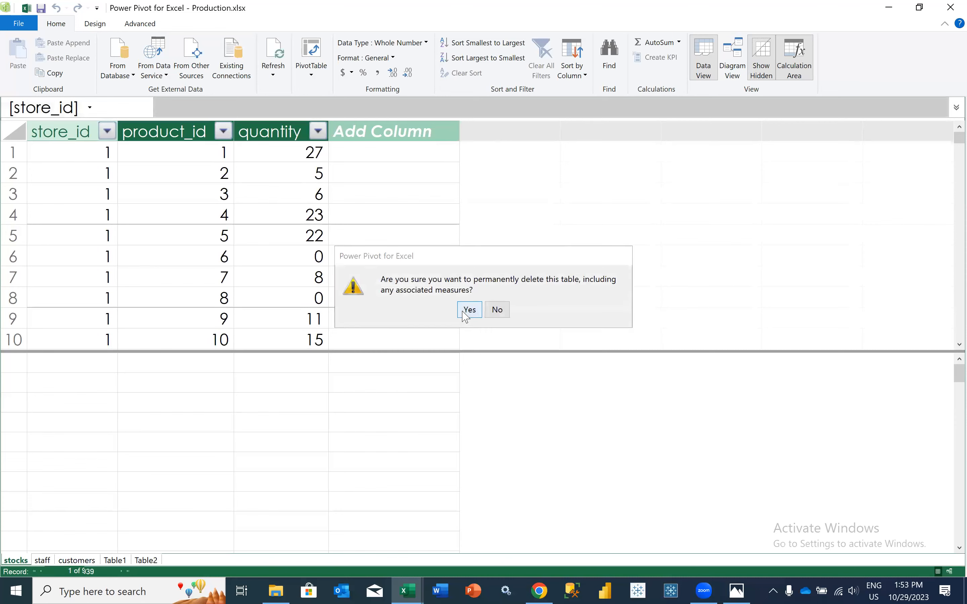
{"action": "left_click", "coordinate": [469, 310]}
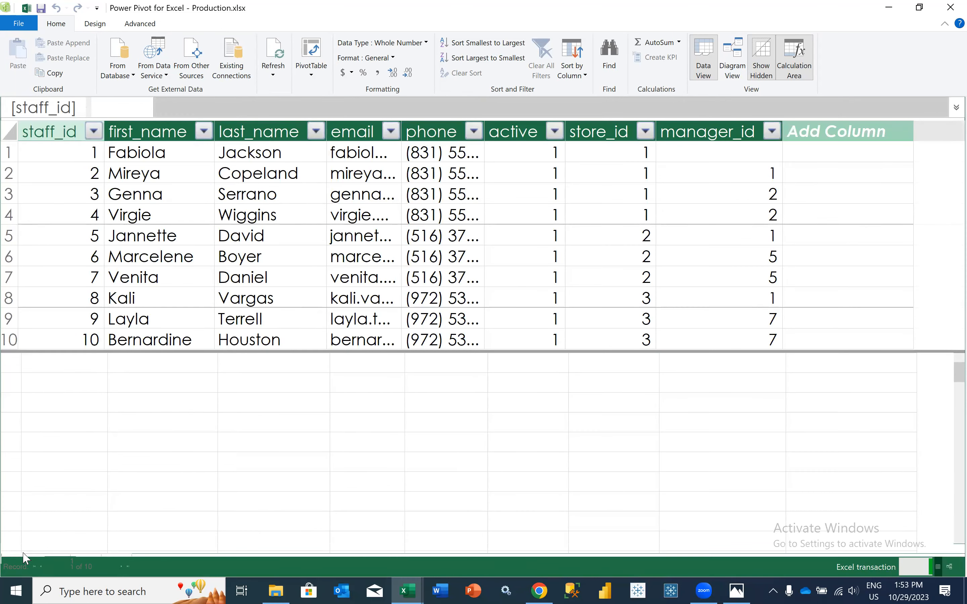
Permanently delete the staff and customers tables, leaving only Table1 and Table2 in the data model
{"action": "right_click", "coordinate": [16, 560]}
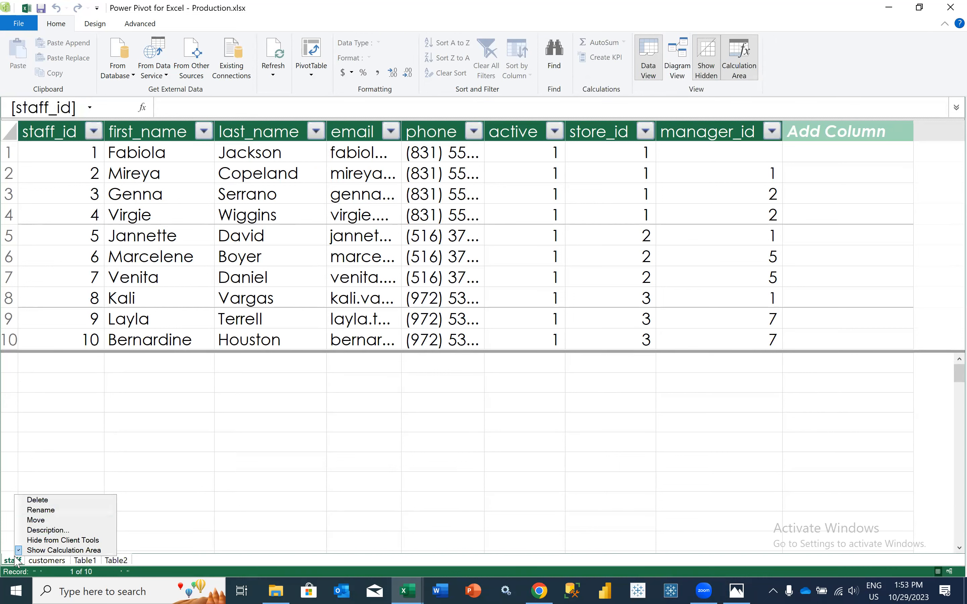
{"action": "left_click", "coordinate": [49, 500]}
{"action": "left_click", "coordinate": [470, 311]}
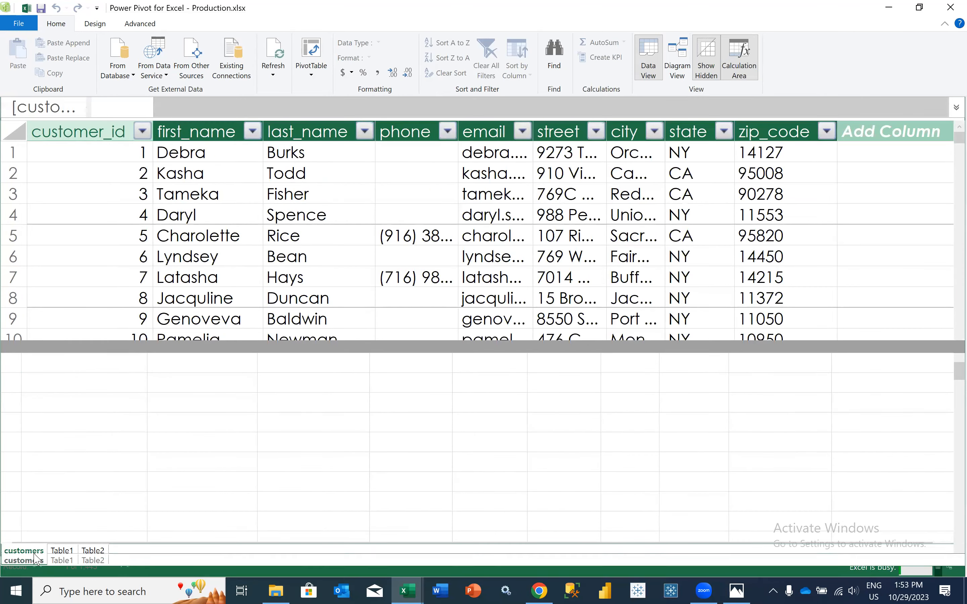
{"action": "right_click", "coordinate": [34, 553]}
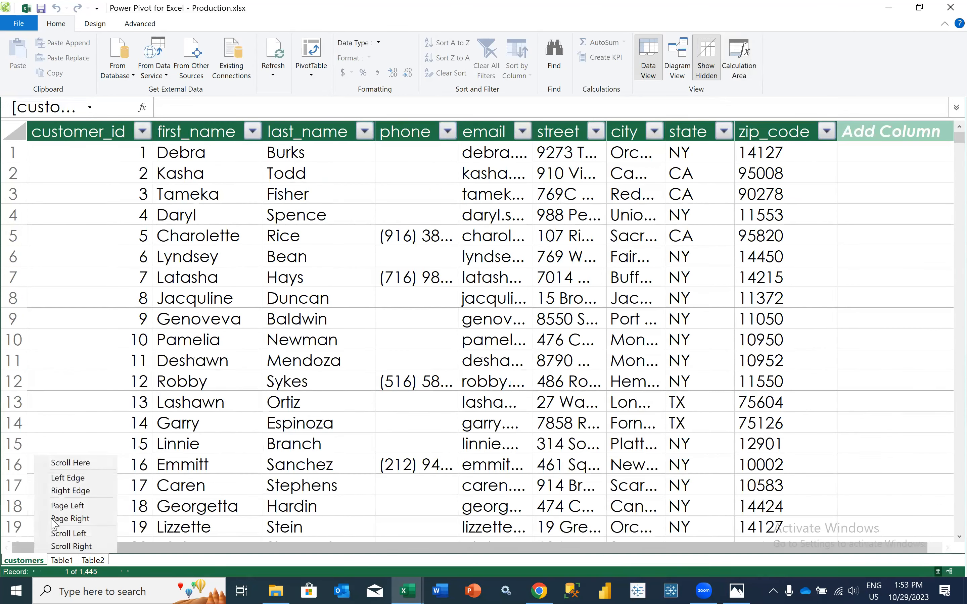
{"action": "left_click", "coordinate": [20, 560]}
{"action": "right_click", "coordinate": [20, 562]}
{"action": "left_click", "coordinate": [64, 504]}
{"action": "left_click", "coordinate": [470, 310]}
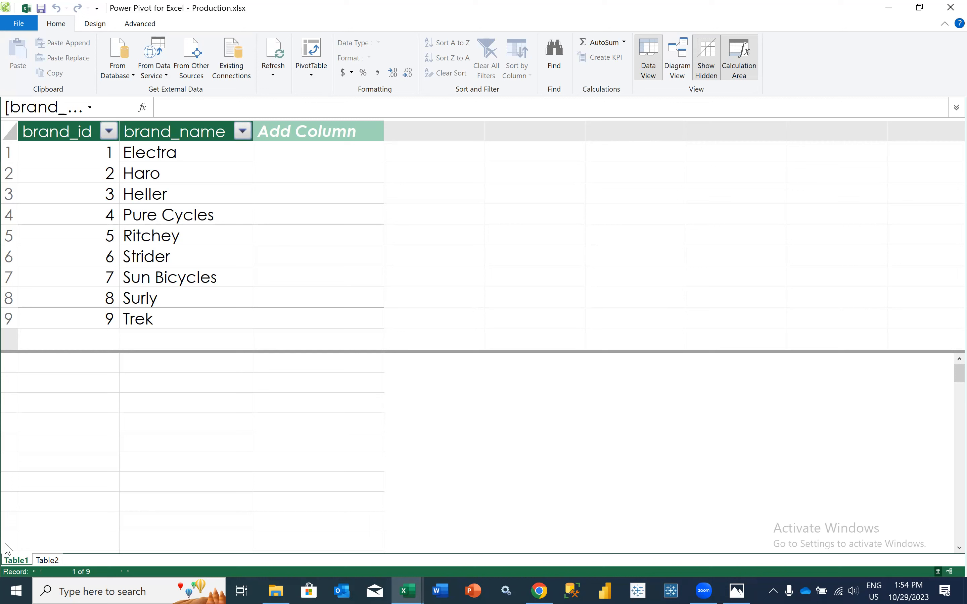
Rename Table1, which holds the brands data, as excelbrand
{"action": "right_click", "coordinate": [12, 561]}
{"action": "left_click", "coordinate": [33, 512]}
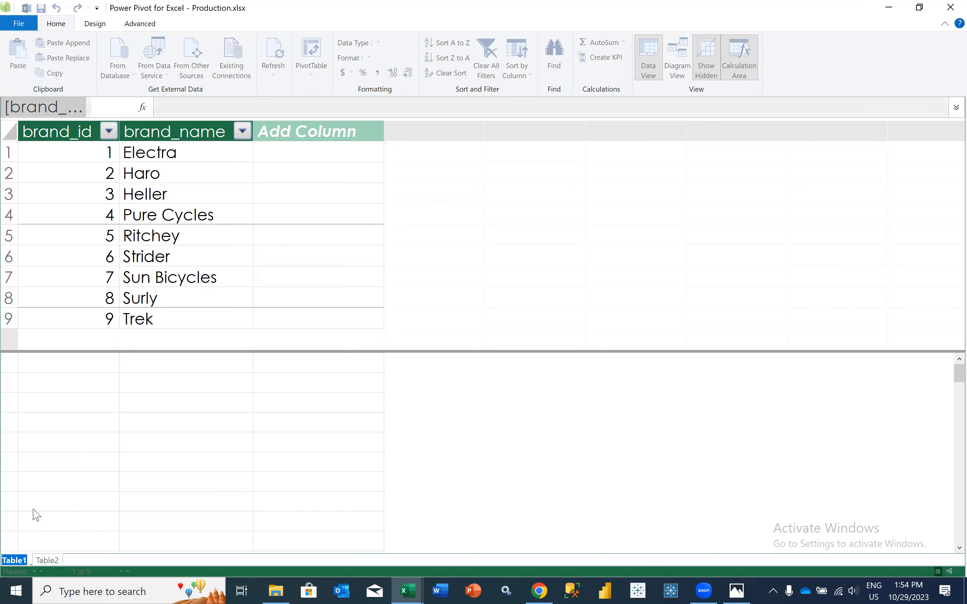
{"action": "type", "text": "b"}
{"action": "key", "text": "BackSpace"}
{"action": "type", "text": "excelbrand"}
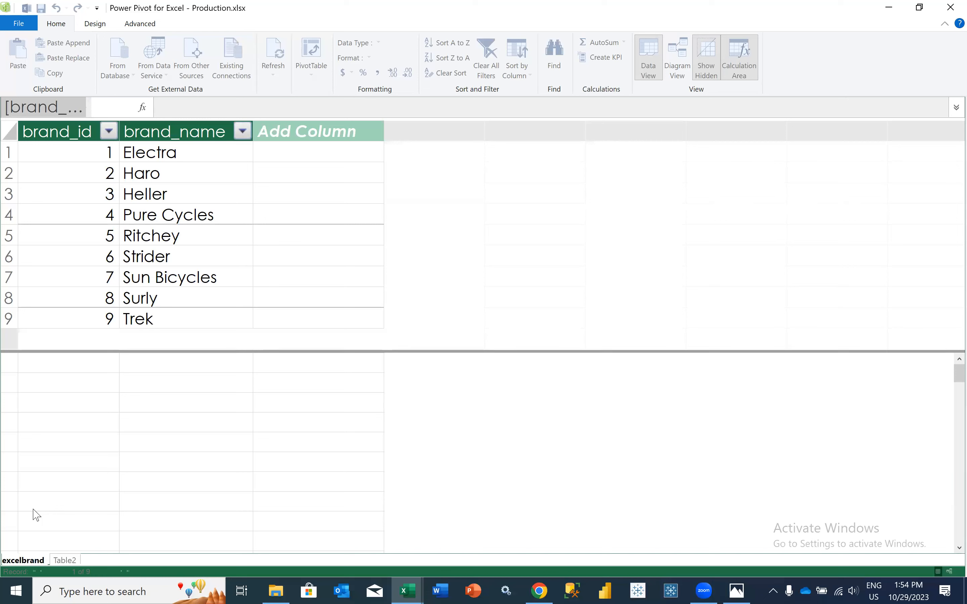
Replace the default name of the brands table in the data model with excelbrand
{"action": "key", "text": "BackSpace"}
{"action": "key", "text": "BackSpace"}
{"action": "key", "text": "BackSpace"}
{"action": "key", "text": "BackSpace"}
{"action": "key", "text": "BackSpace"}
{"action": "key", "text": "BackSpace"}
{"action": "key", "text": "BackSpace"}
{"action": "type", "text": "excelbrand"}
{"action": "key", "text": "Return"}
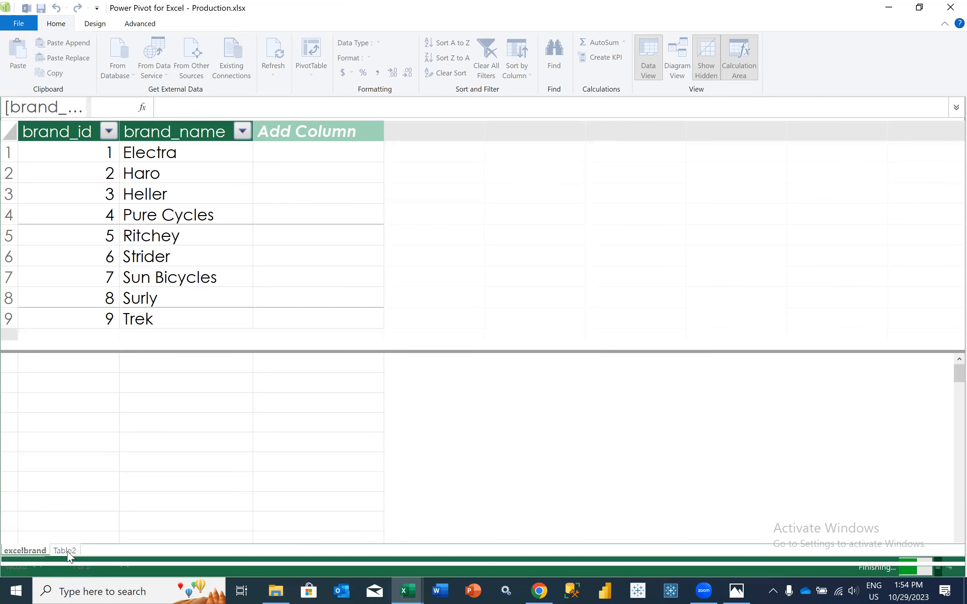
Rename Table2, which holds the categories data, as excelcategory
{"action": "left_click", "coordinate": [68, 560]}
{"action": "right_click", "coordinate": [68, 563]}
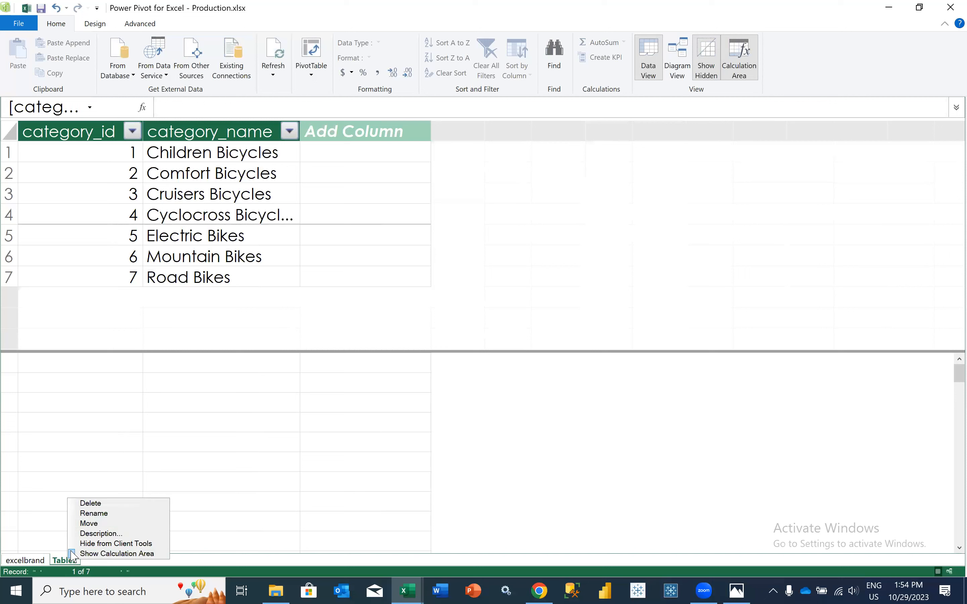
{"action": "left_click", "coordinate": [94, 513]}
{"action": "type", "text": "excel"}
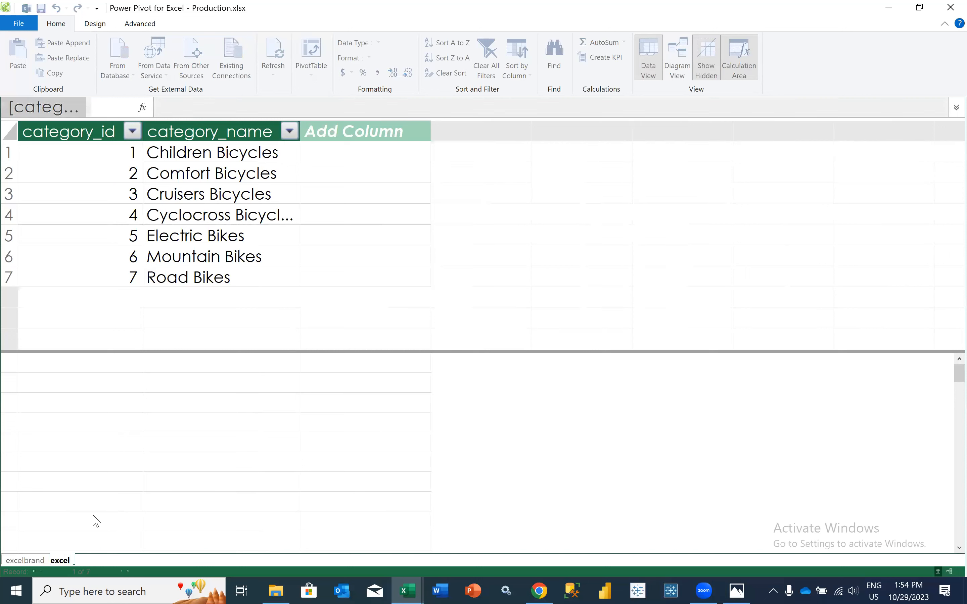
{"action": "type", "text": "category"}
{"action": "key", "text": "Return"}
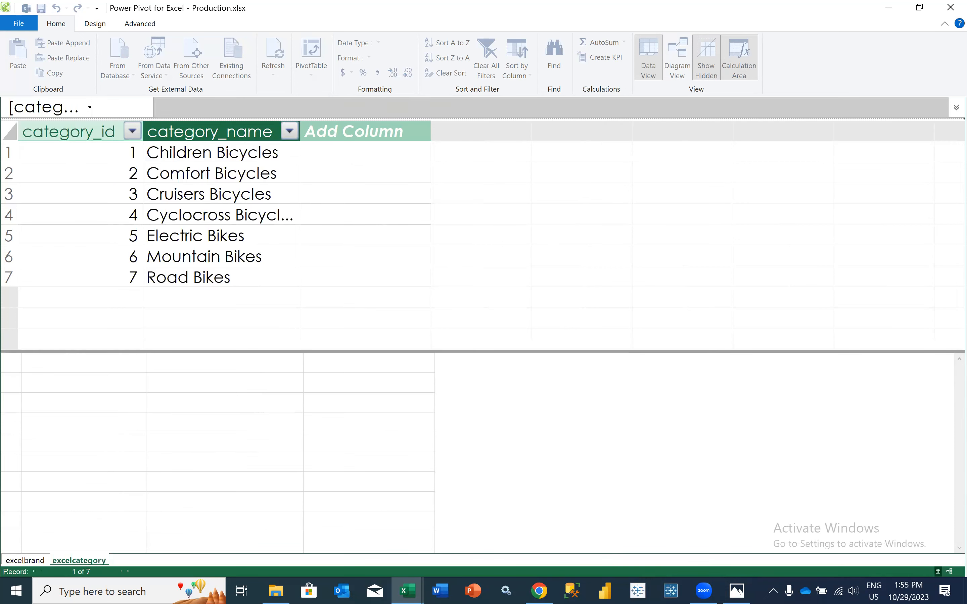
In the Production.xlsx workbook, add the products sheet's range A1:F322 to the data model as a table with headers
{"action": "mouse_move", "coordinate": [407, 590]}
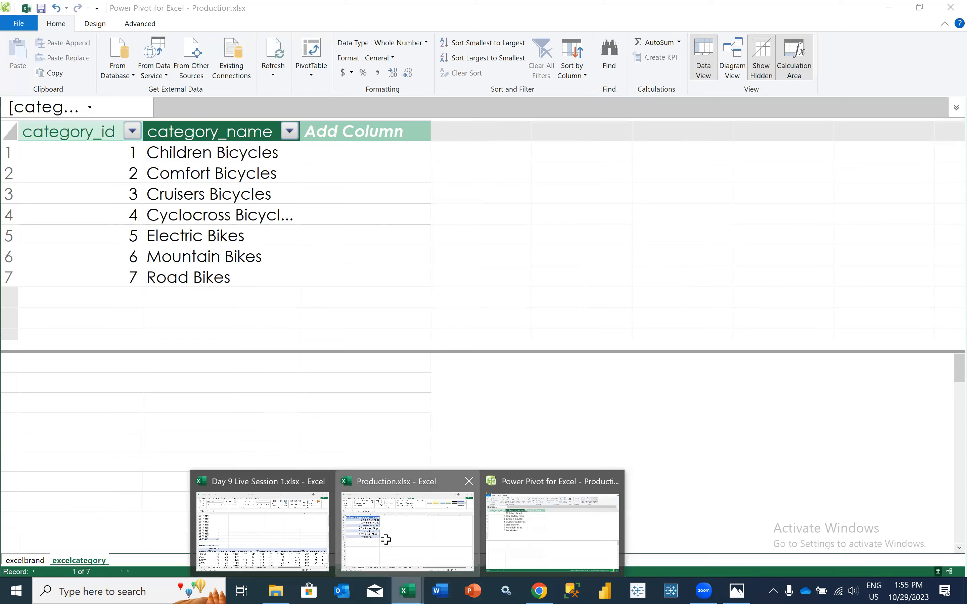
{"action": "left_click", "coordinate": [386, 543]}
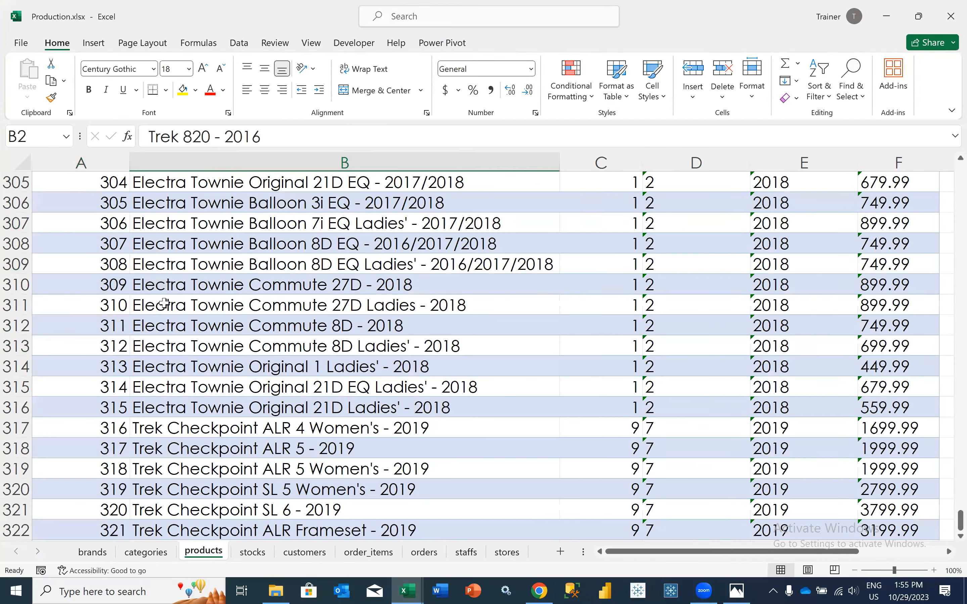
{"action": "left_click", "coordinate": [164, 304]}
{"action": "scroll", "coordinate": [164, 303], "scroll_direction": "up", "scroll_amount": 14}
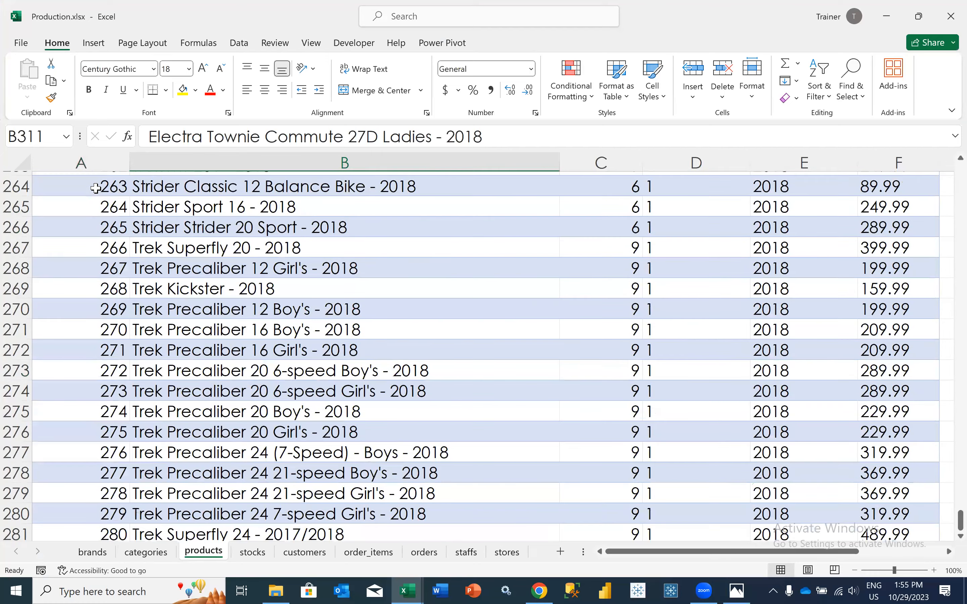
{"action": "scroll", "coordinate": [95, 188], "scroll_direction": "up", "scroll_amount": 8}
{"action": "key", "text": "Page_Up"}
{"action": "key", "text": "Page_Up"}
{"action": "key", "text": "Page_Up"}
{"action": "key", "text": "Page_Up"}
{"action": "key", "text": "ctrl+shift+Up"}
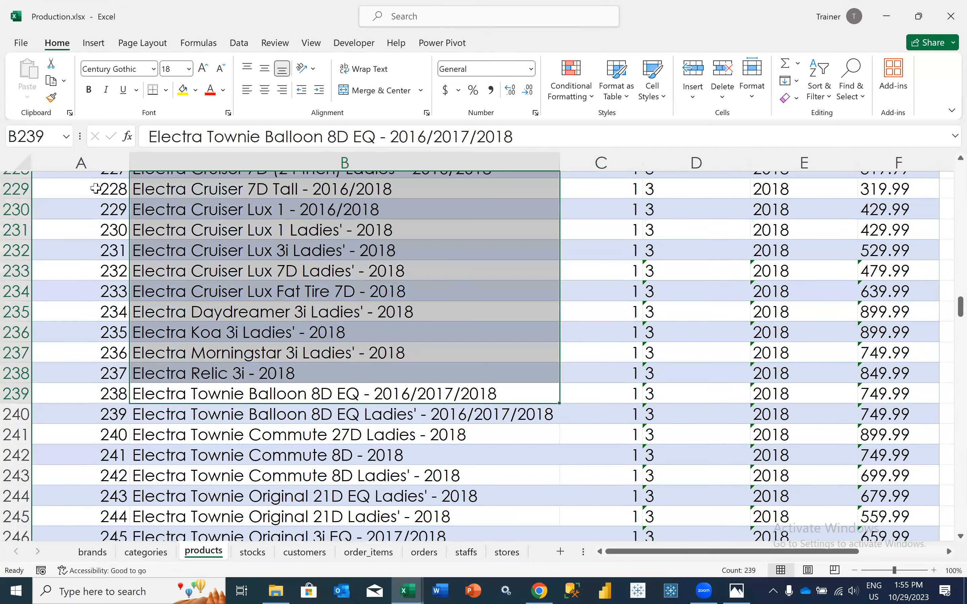
{"action": "key", "text": "ctrl+Home"}
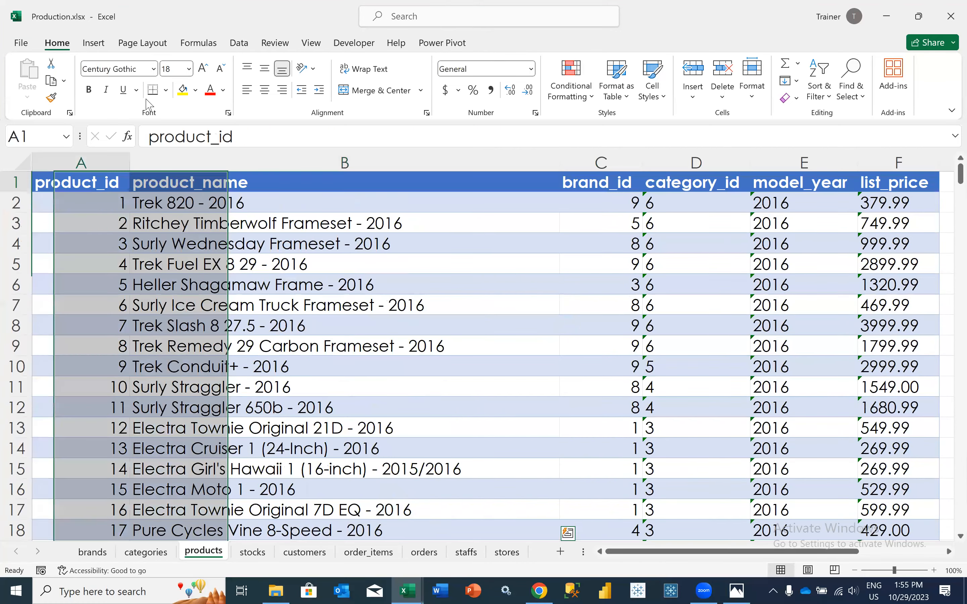
{"action": "key", "text": "ctrl+shift+End"}
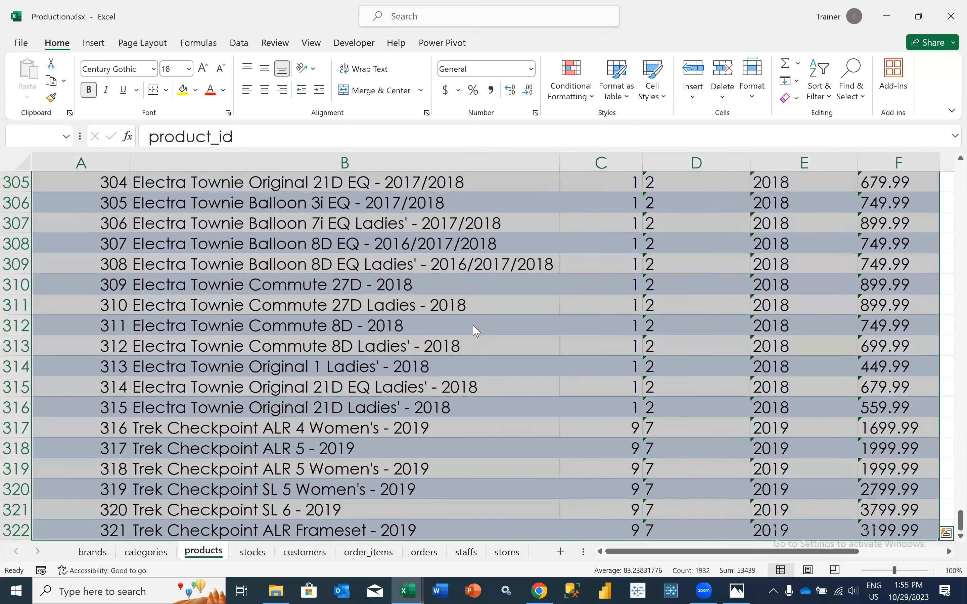
{"action": "key", "text": "alt+b"}
{"action": "key", "text": "d"}
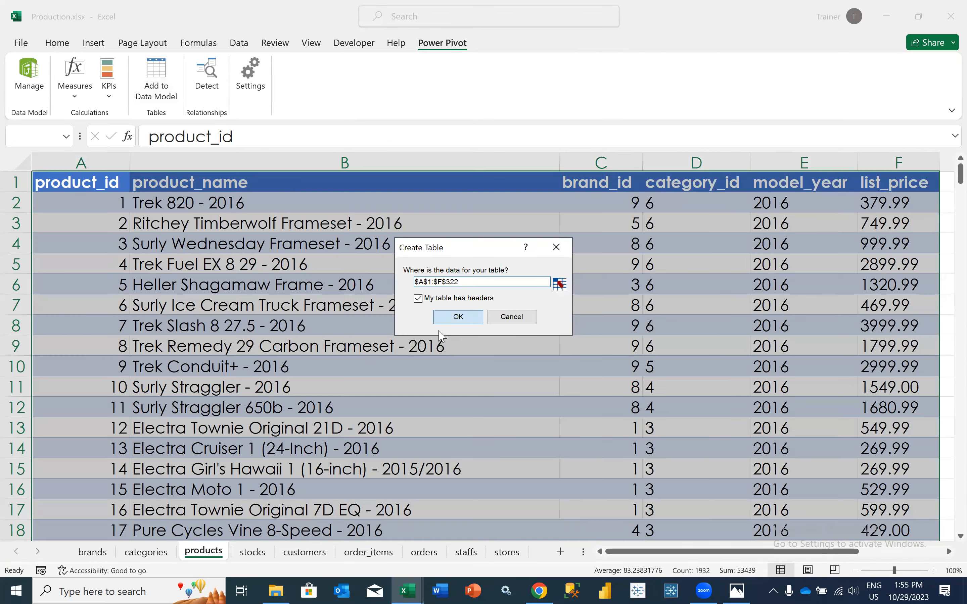
{"action": "key", "text": "Return"}
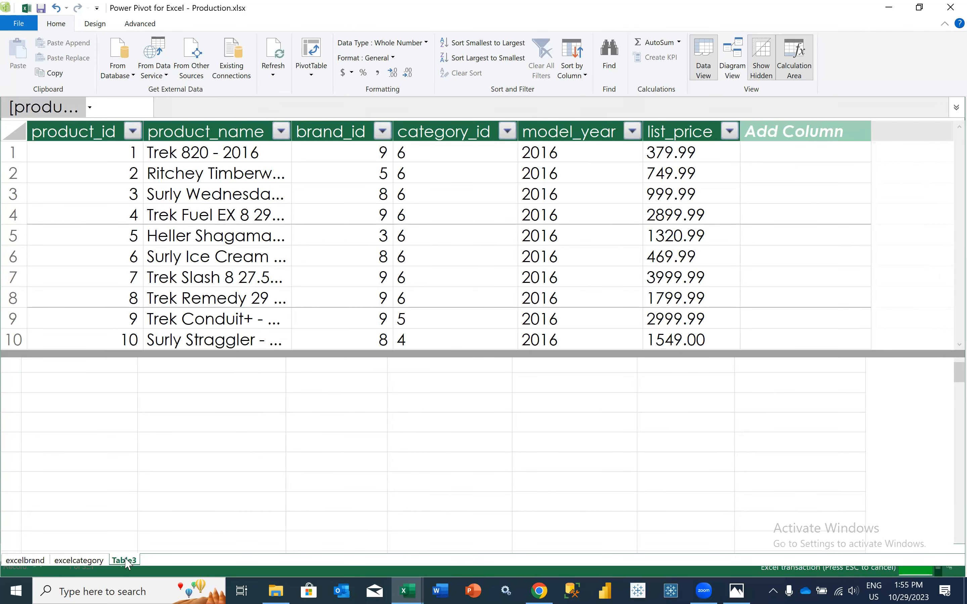
Rename Table3, which holds the products data, as excelproduct
{"action": "right_click", "coordinate": [127, 563]}
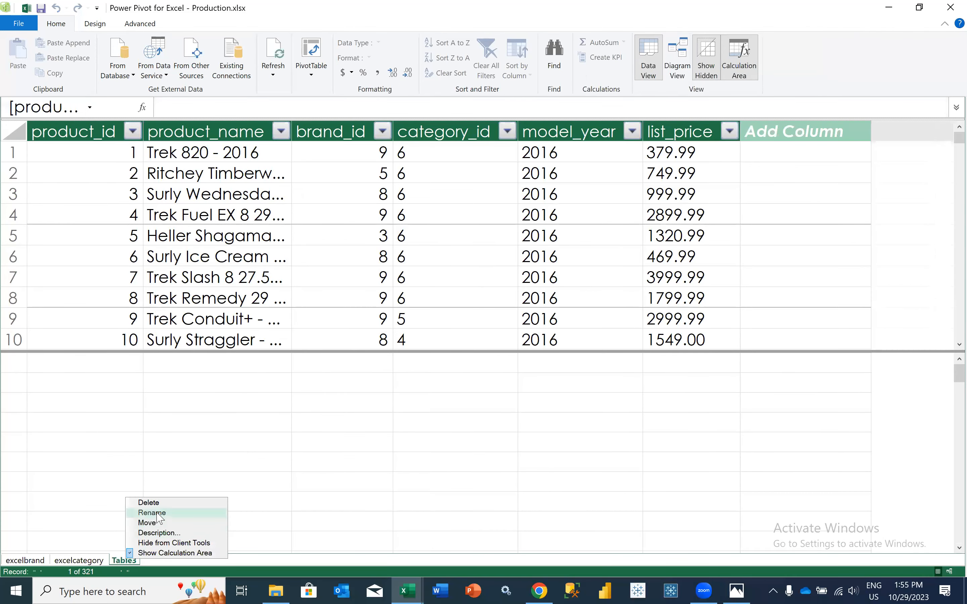
{"action": "left_click", "coordinate": [157, 513]}
{"action": "type", "text": "excelproduct"}
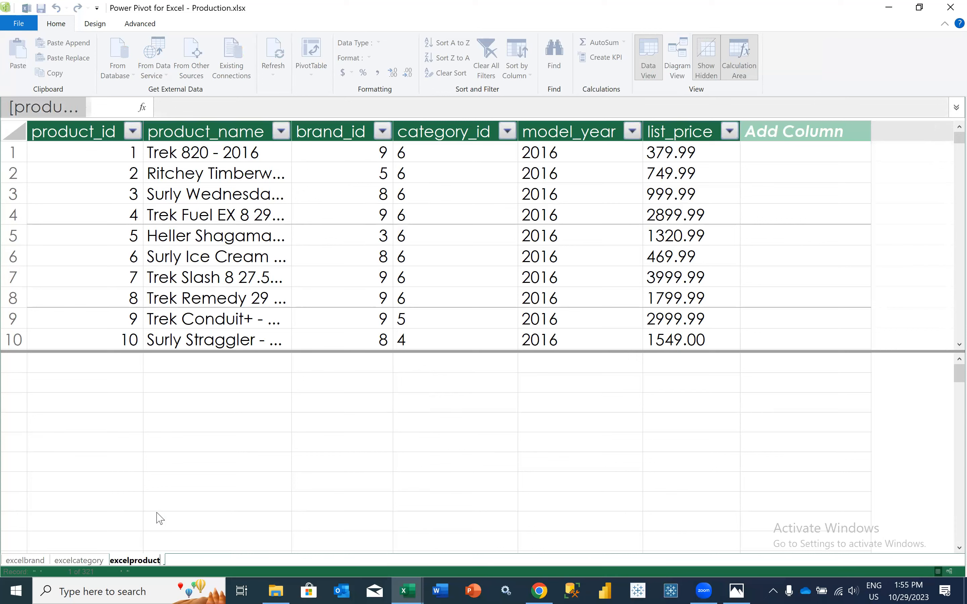
{"action": "key", "text": "Return"}
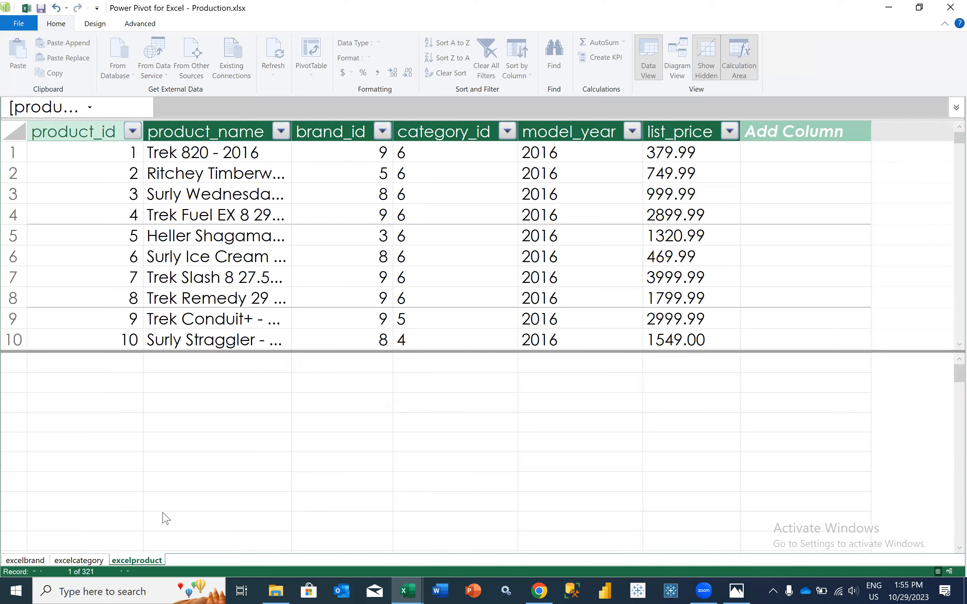
Return to the Production.xlsx workbook and add the stocks sheet's range A1:C940 to the data model as a table with headers
{"action": "mouse_move", "coordinate": [407, 591]}
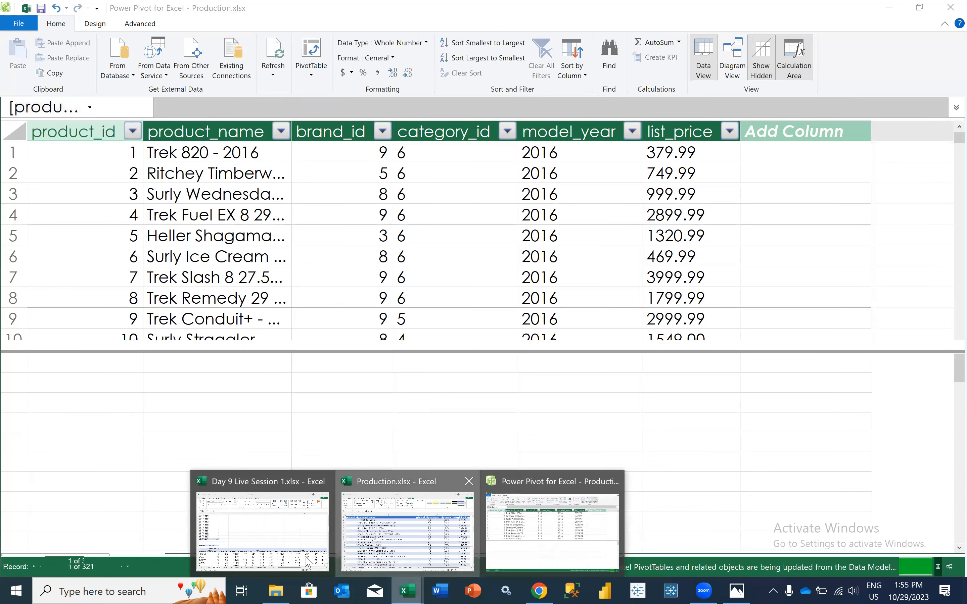
{"action": "left_click", "coordinate": [265, 558]}
{"action": "key", "text": "ctrl+Page_Down"}
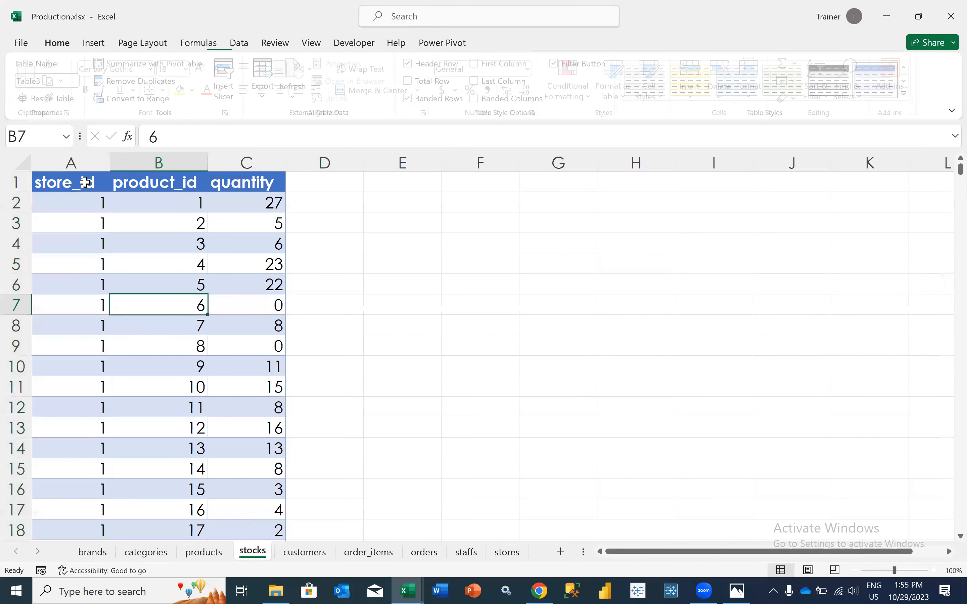
{"action": "left_click", "coordinate": [85, 182]}
{"action": "key", "text": "ctrl+shift+Right"}
{"action": "key", "text": "ctrl+shift+Down"}
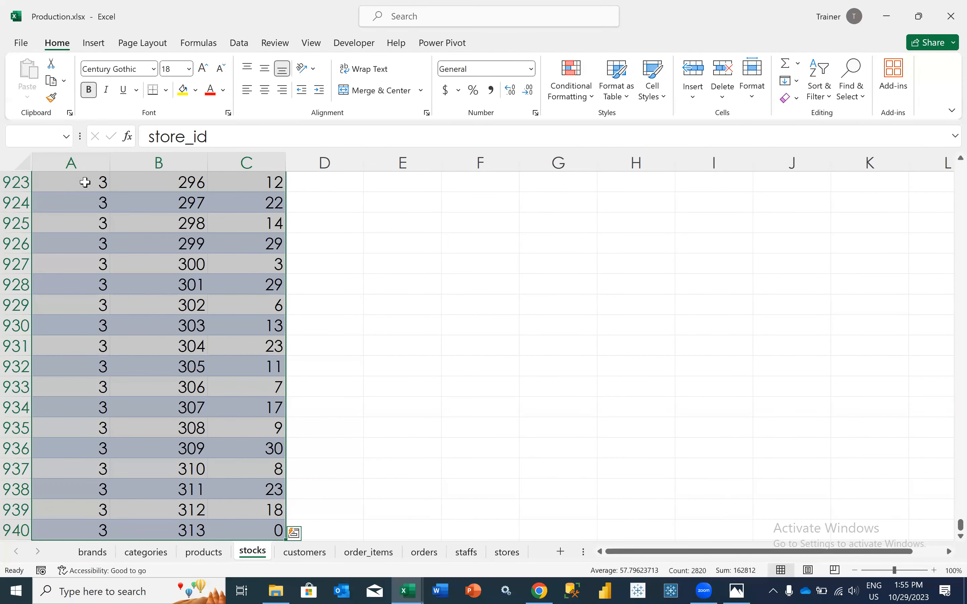
{"action": "left_click", "coordinate": [440, 42]}
{"action": "left_click", "coordinate": [156, 94]}
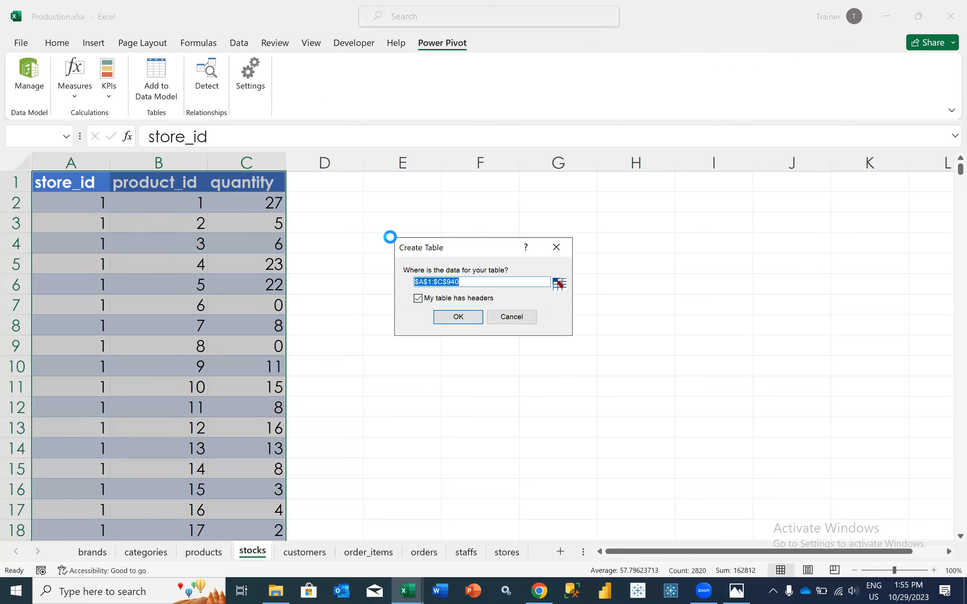
{"action": "left_click", "coordinate": [450, 317]}
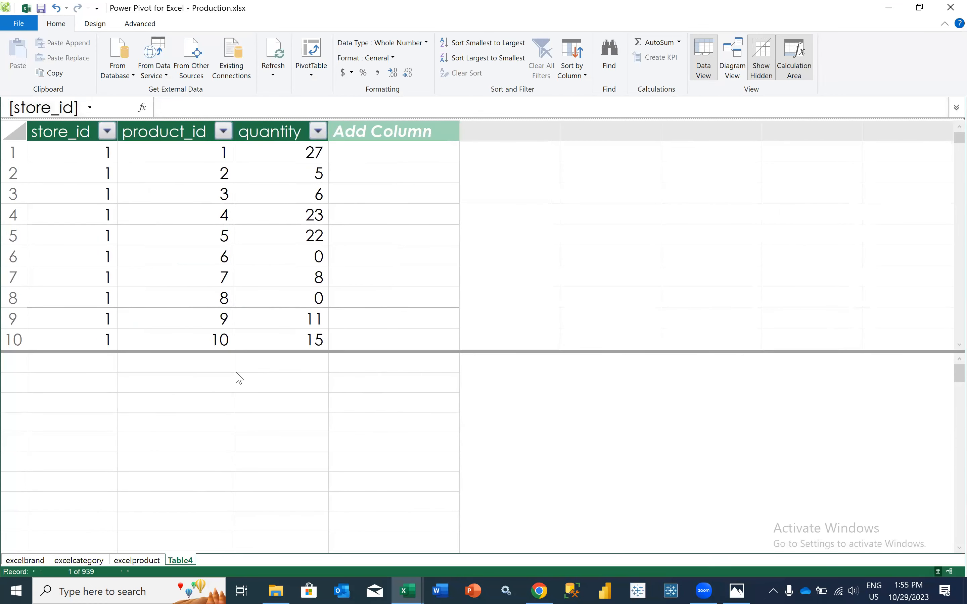
Rename Table4, which holds the stocks data, as excelstock
{"action": "right_click", "coordinate": [188, 561]}
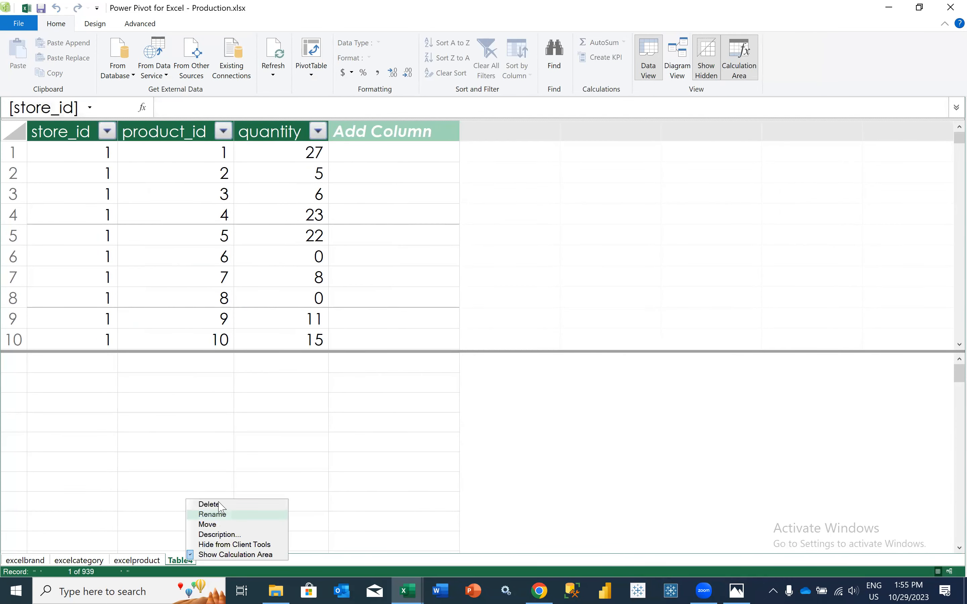
{"action": "left_click", "coordinate": [218, 515]}
{"action": "type", "text": "excelstock"}
{"action": "key", "text": "Return"}
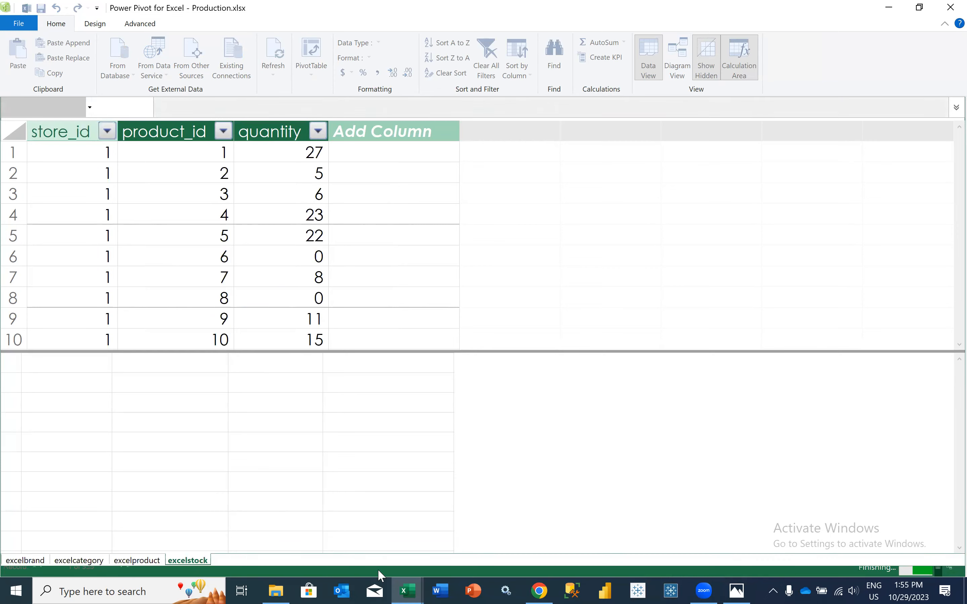
Return to the Production.xlsx workbook and add the customers sheet's full data range, from customer_id to zip_code, to the data model
{"action": "mouse_move", "coordinate": [406, 591]}
{"action": "left_click", "coordinate": [404, 527]}
{"action": "left_click", "coordinate": [303, 558]}
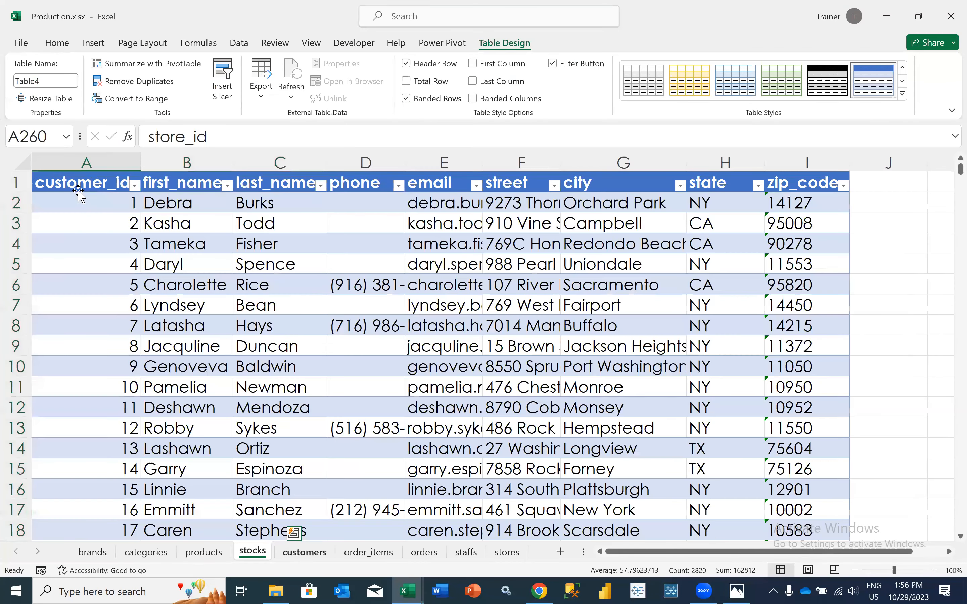
{"action": "left_click", "coordinate": [94, 178]}
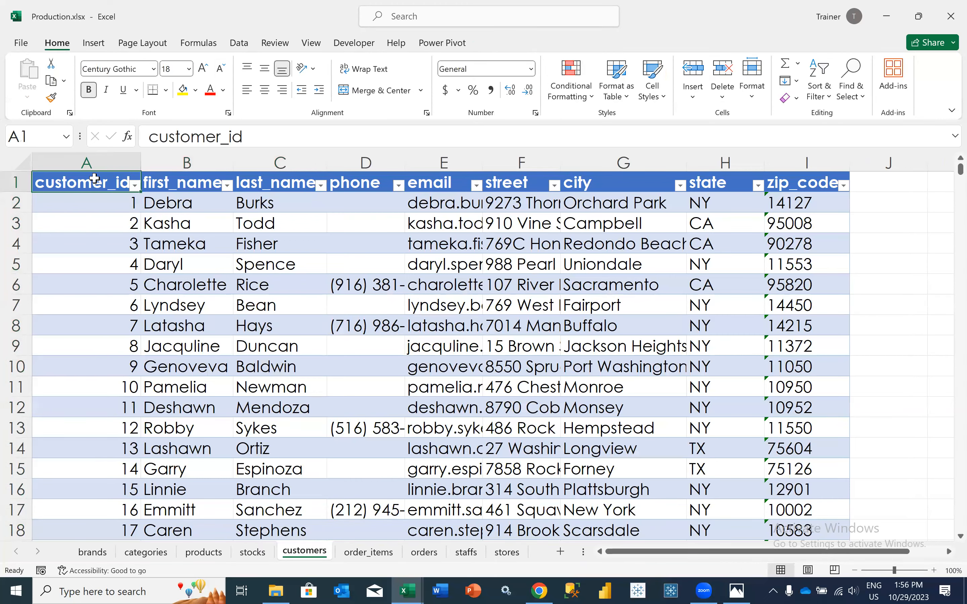
{"action": "key", "text": "ctrl+shift+Right"}
{"action": "key", "text": "ctrl+shift+Down"}
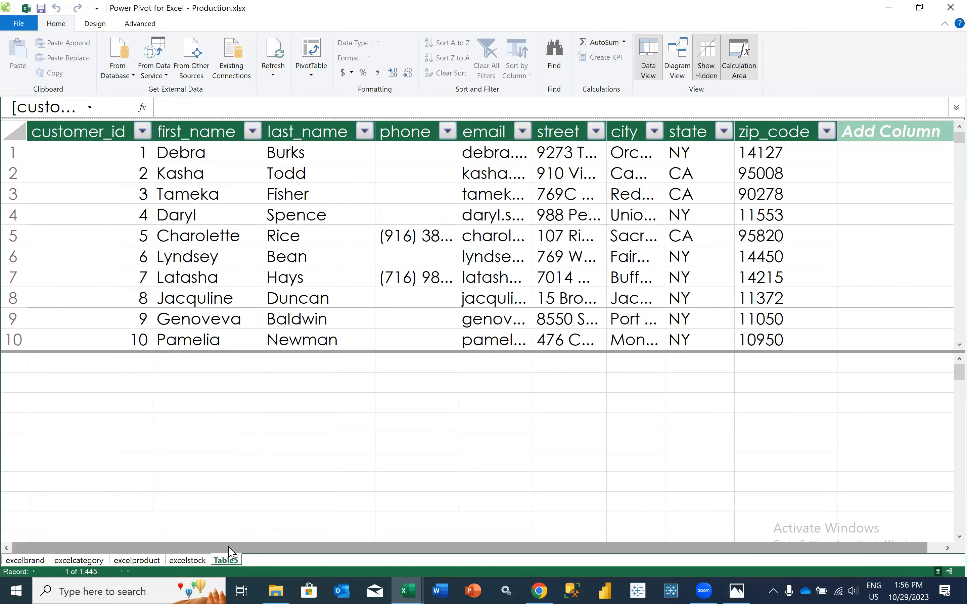
Rename Table5, which holds the customers data, as excelcustomers
{"action": "right_click", "coordinate": [234, 560]}
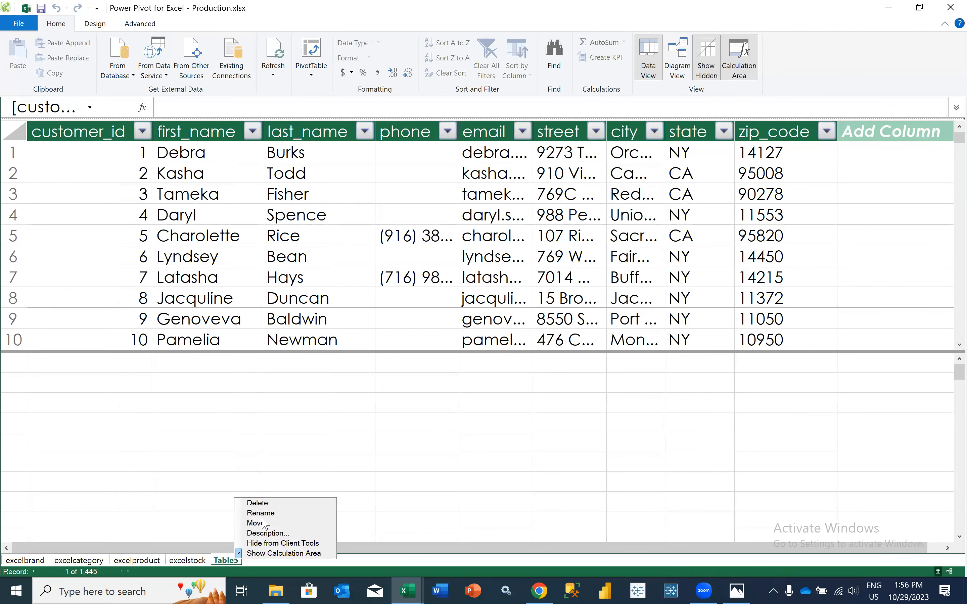
{"action": "left_click", "coordinate": [258, 513]}
{"action": "type", "text": "excelcustomers"}
{"action": "key", "text": "Return"}
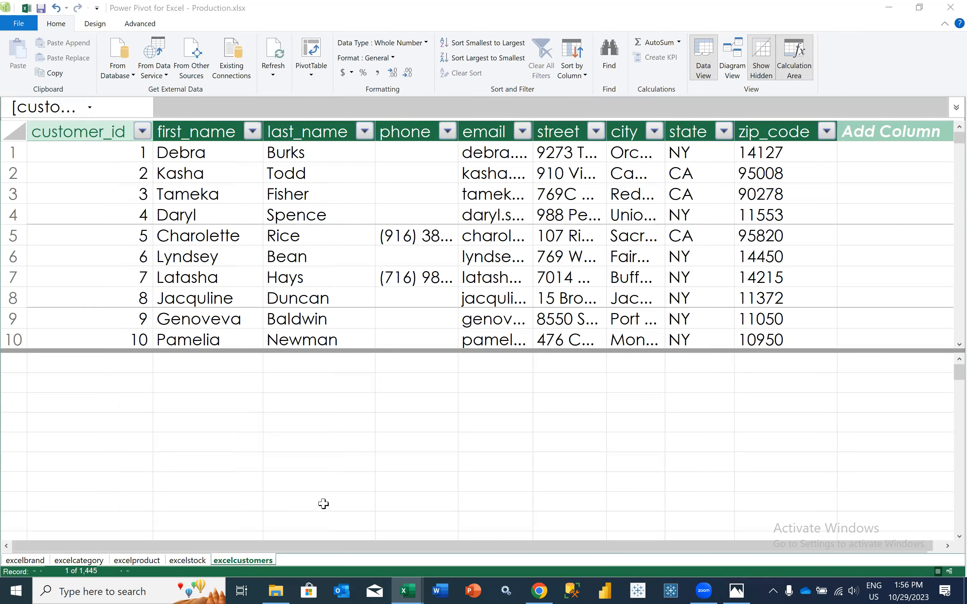
Return to the Production.xlsx workbook and add the order_items sheet's range A1:F4723 to the data model as a table
{"action": "key", "text": "alt+Tab"}
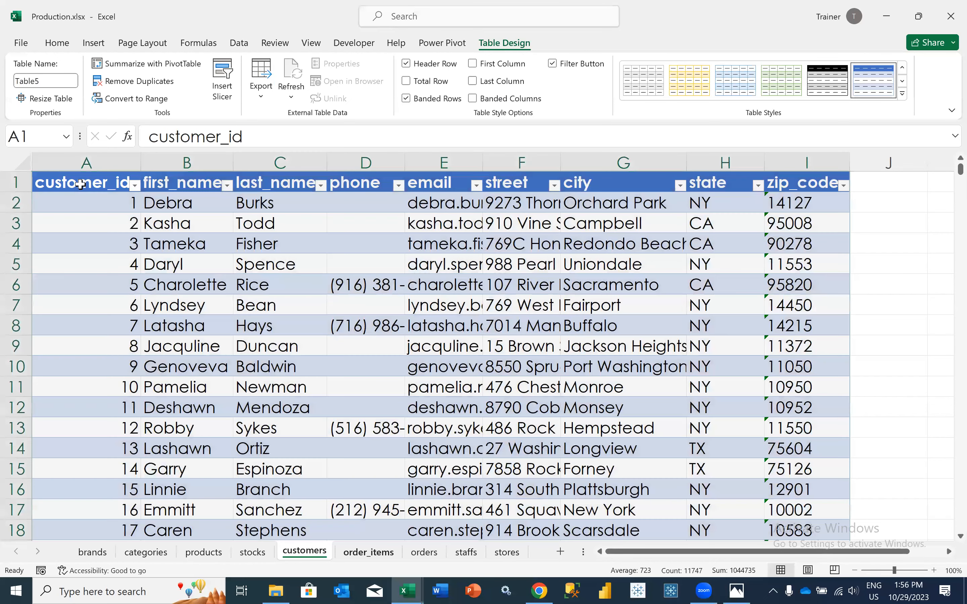
{"action": "left_click", "coordinate": [81, 184]}
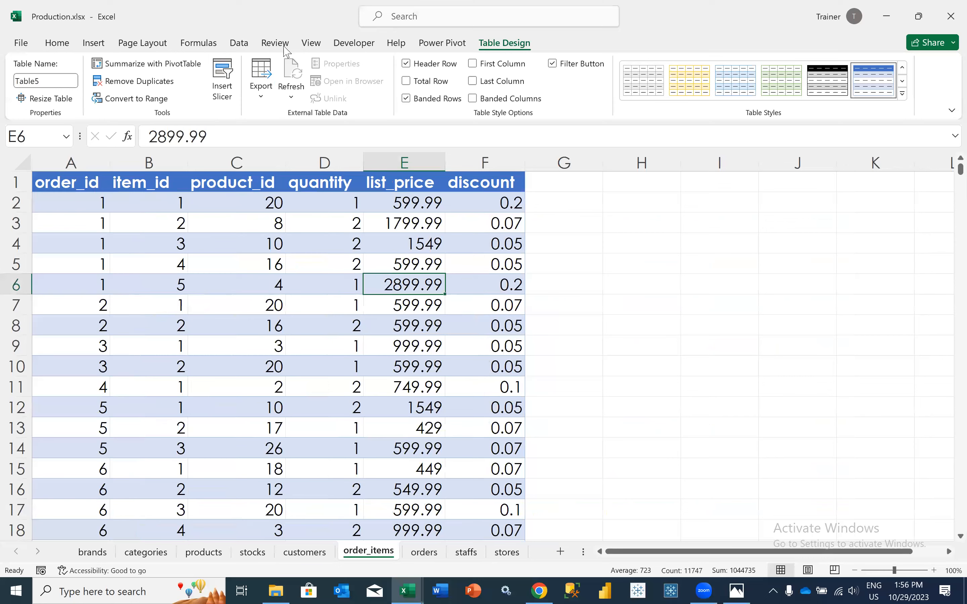
{"action": "key", "text": "ctrl+shift+Right"}
{"action": "key", "text": "ctrl+shift+Down"}
{"action": "key", "text": "ctrl+q"}
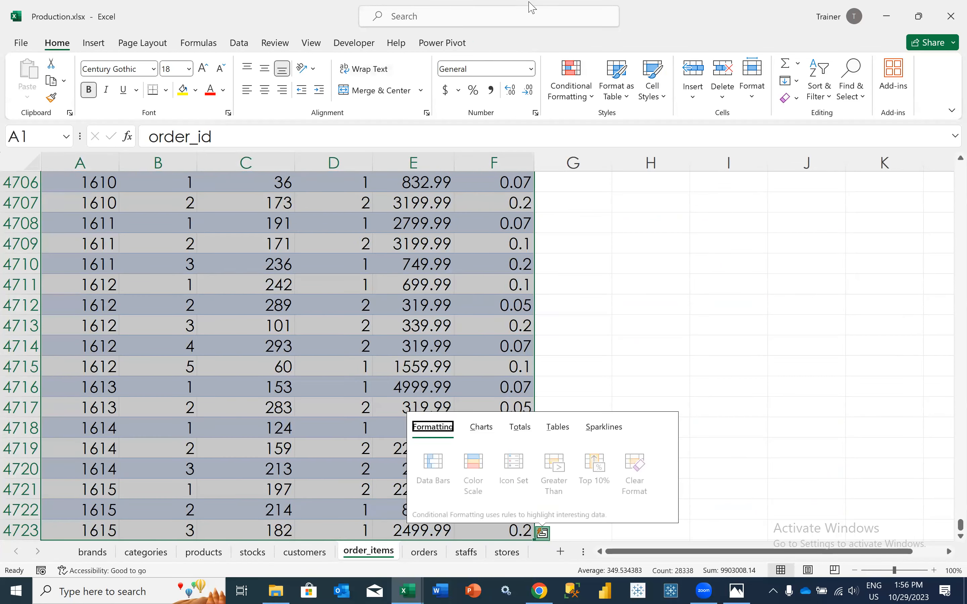
{"action": "left_click", "coordinate": [442, 42]}
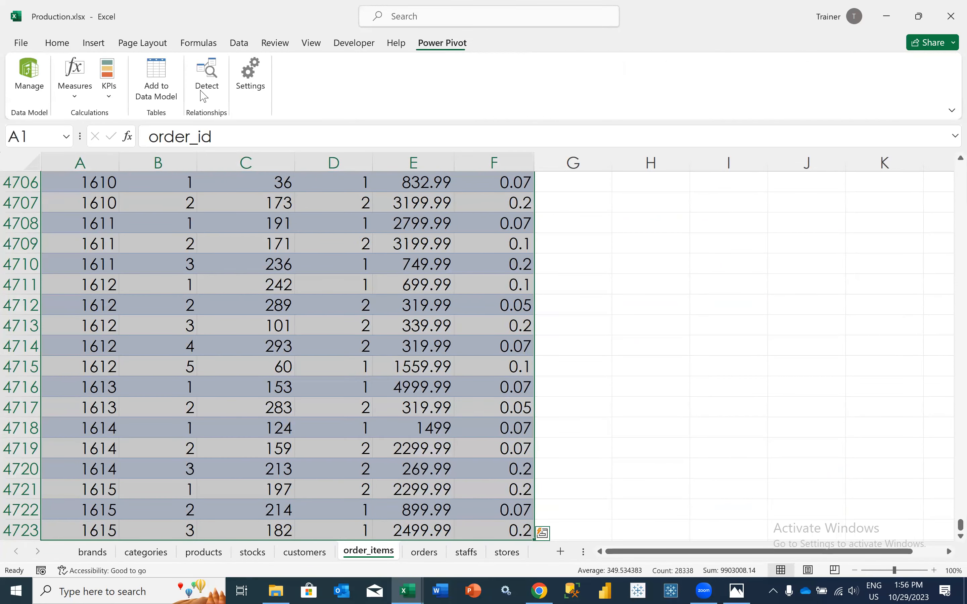
{"action": "left_click", "coordinate": [156, 86]}
{"action": "left_click", "coordinate": [458, 316]}
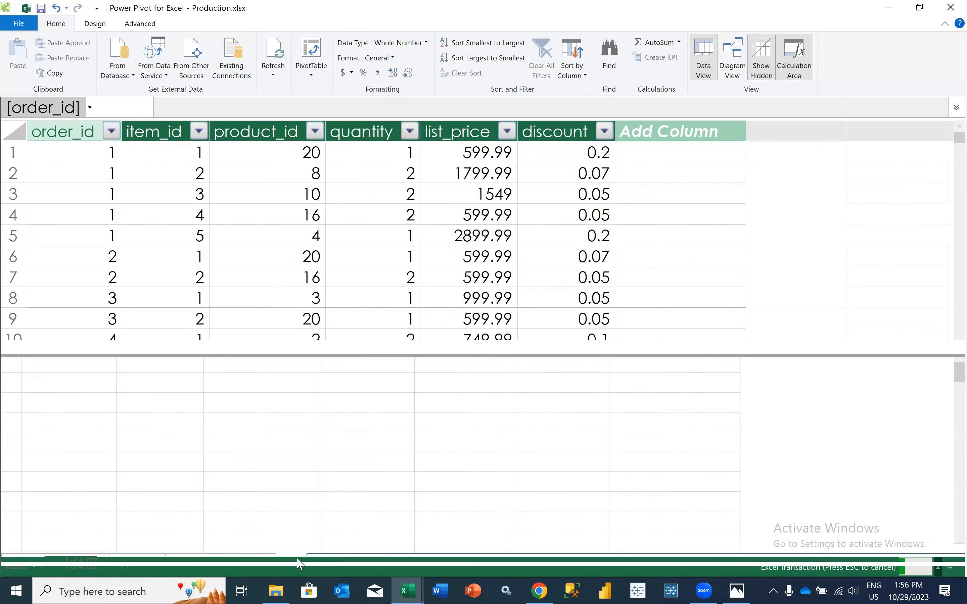
Rename Table6, which holds the order items data, as excelorderitems
{"action": "double_click", "coordinate": [294, 561]}
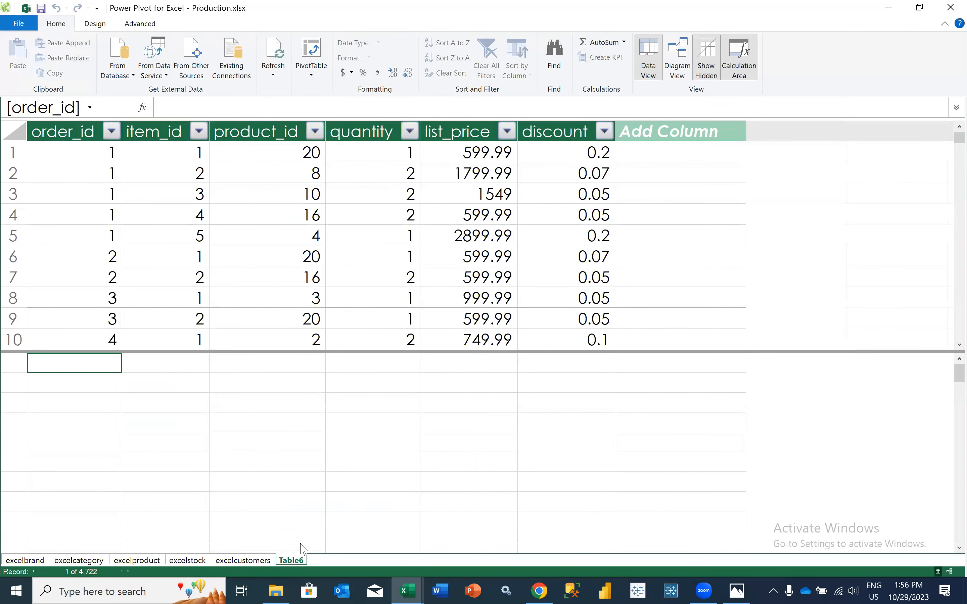
{"action": "right_click", "coordinate": [297, 561]}
{"action": "left_click", "coordinate": [322, 514]}
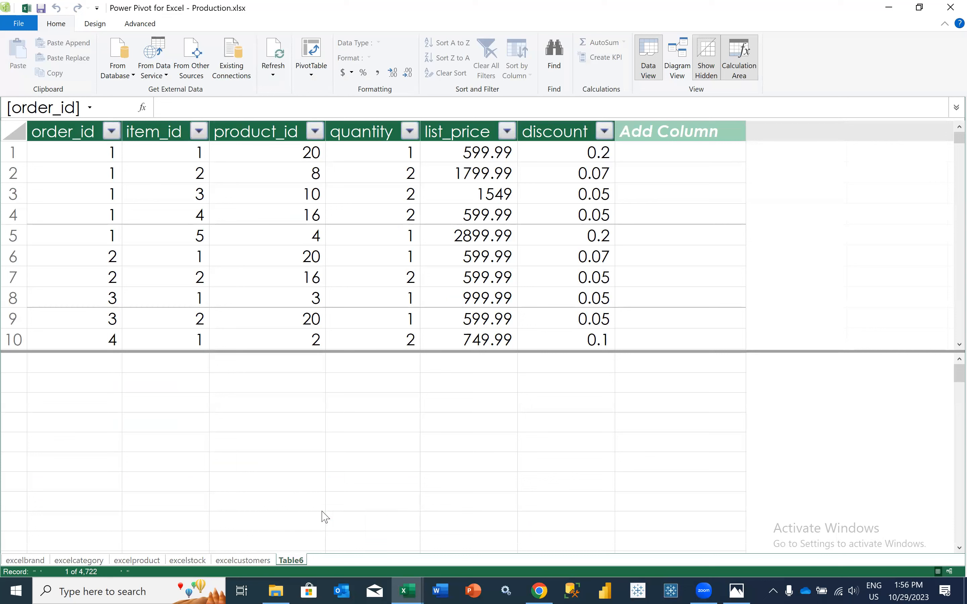
{"action": "type", "text": "excelorderitems"}
{"action": "key", "text": "Return"}
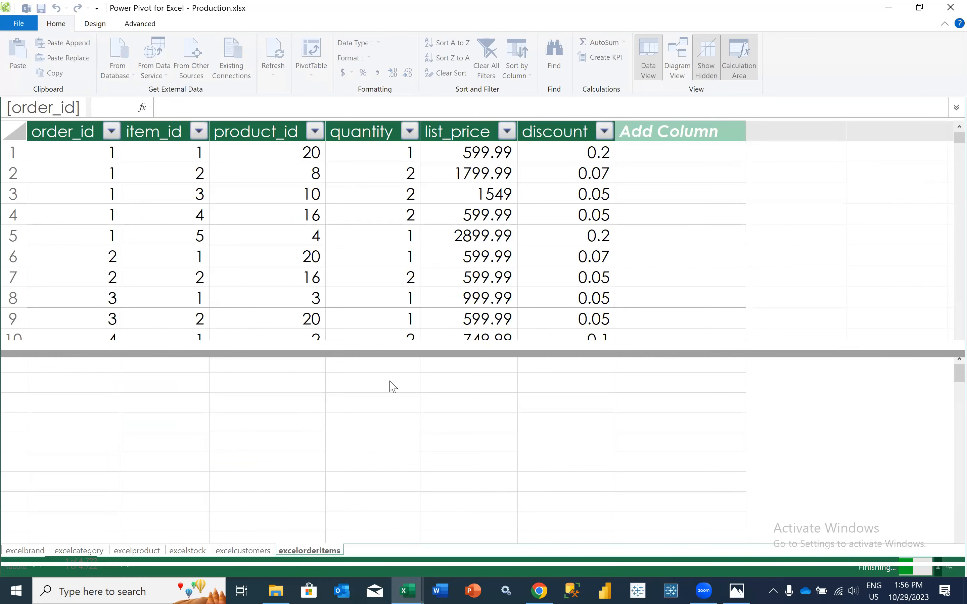
Return to the Production.xlsx workbook and delete column I, which holds store names, from the orders sheet
{"action": "key", "text": "alt+Tab"}
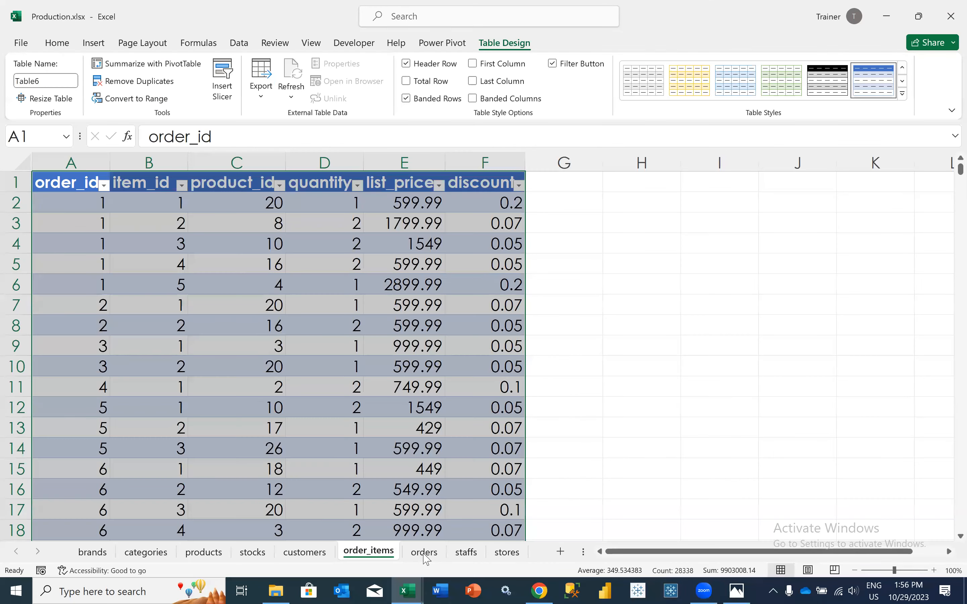
{"action": "left_click", "coordinate": [425, 552]}
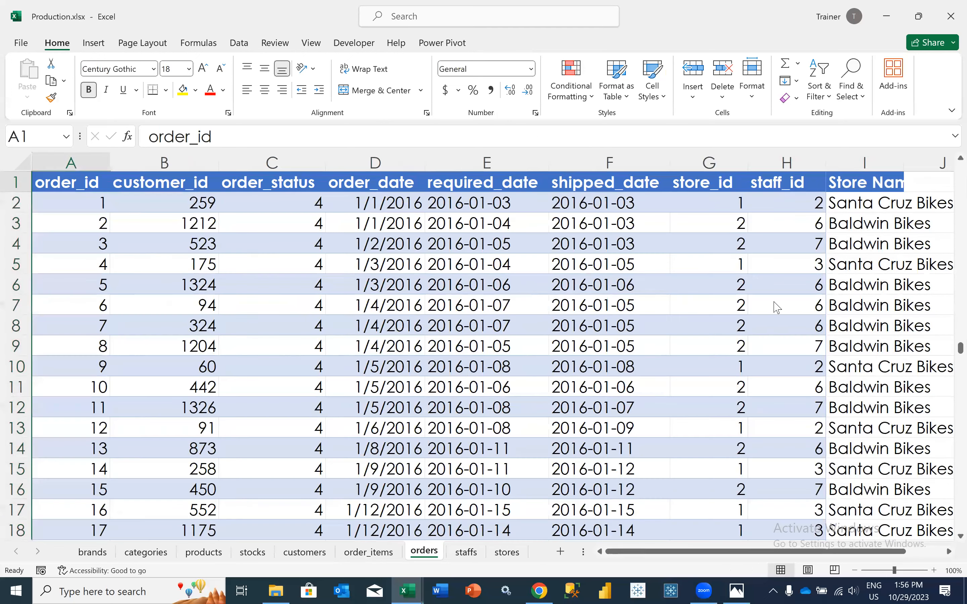
{"action": "left_click", "coordinate": [856, 164]}
{"action": "right_click", "coordinate": [857, 164]}
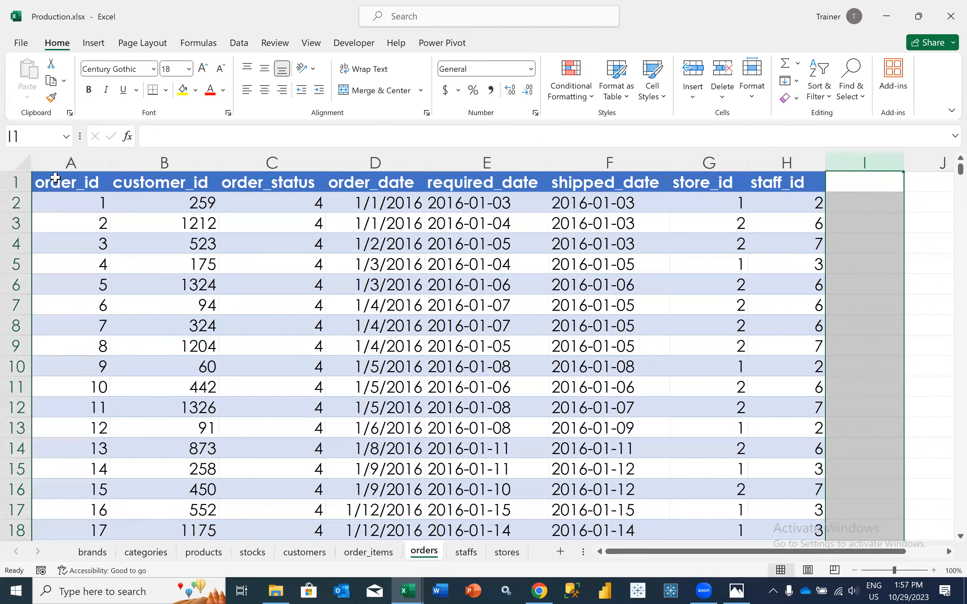
Add the orders sheet's range A1:H1616, from order_id to staff_id, to the data model as a table
{"action": "left_click", "coordinate": [55, 178]}
{"action": "key", "text": "ctrl+shift+Right"}
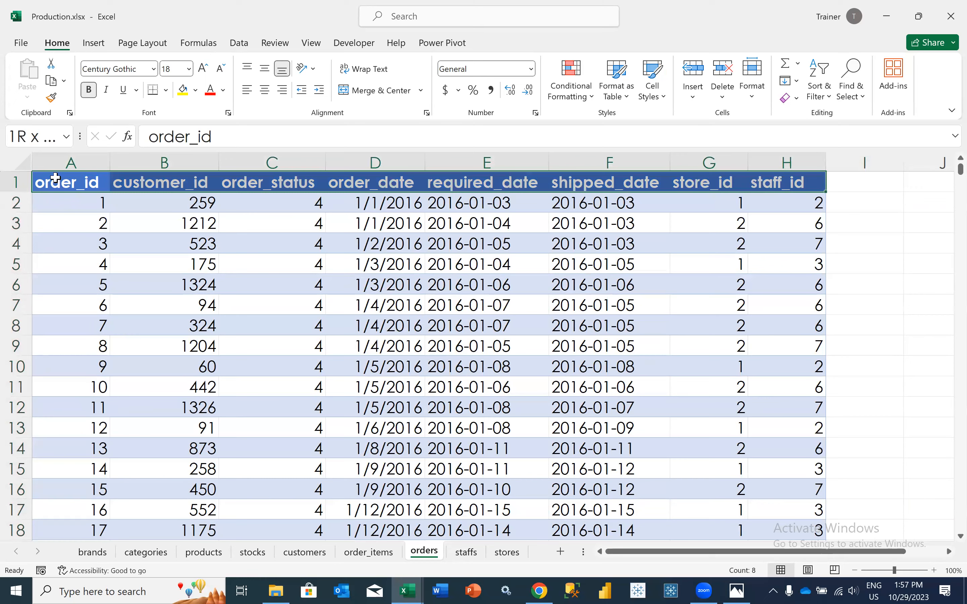
{"action": "key", "text": "ctrl+shift+Down"}
{"action": "left_click", "coordinate": [446, 43]}
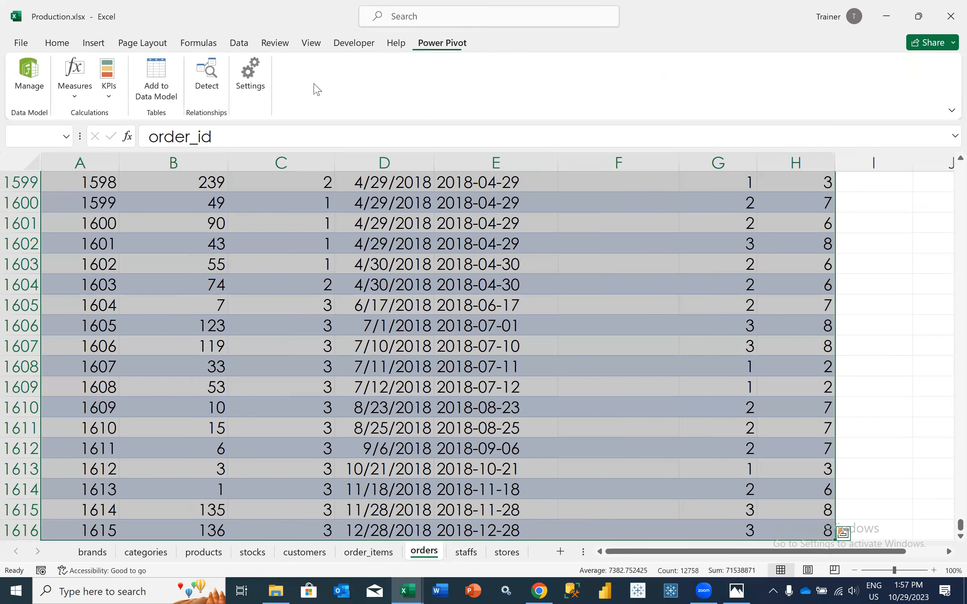
{"action": "left_click", "coordinate": [156, 80]}
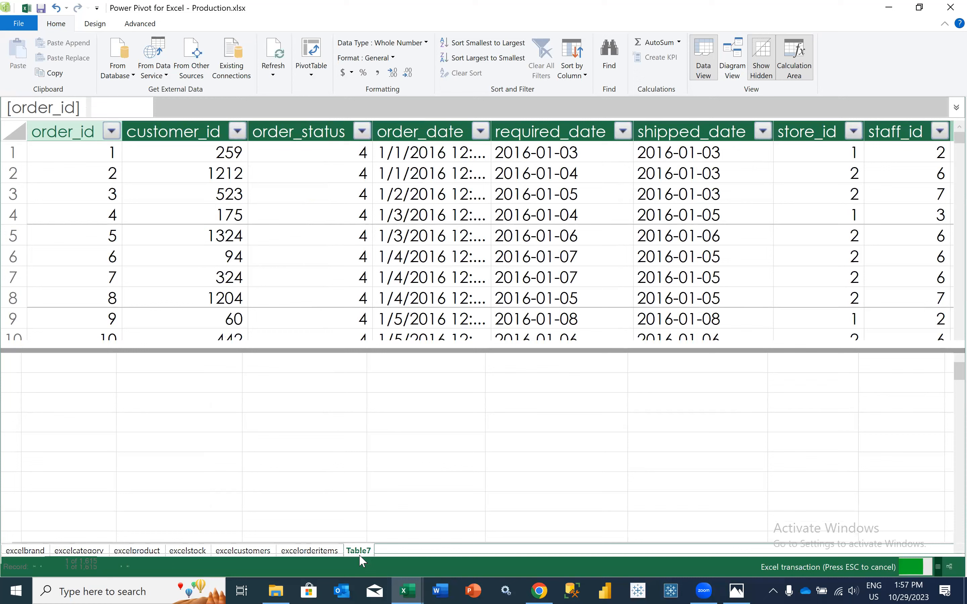
Rename Table7, which holds the orders data, as excelorders
{"action": "right_click", "coordinate": [365, 561]}
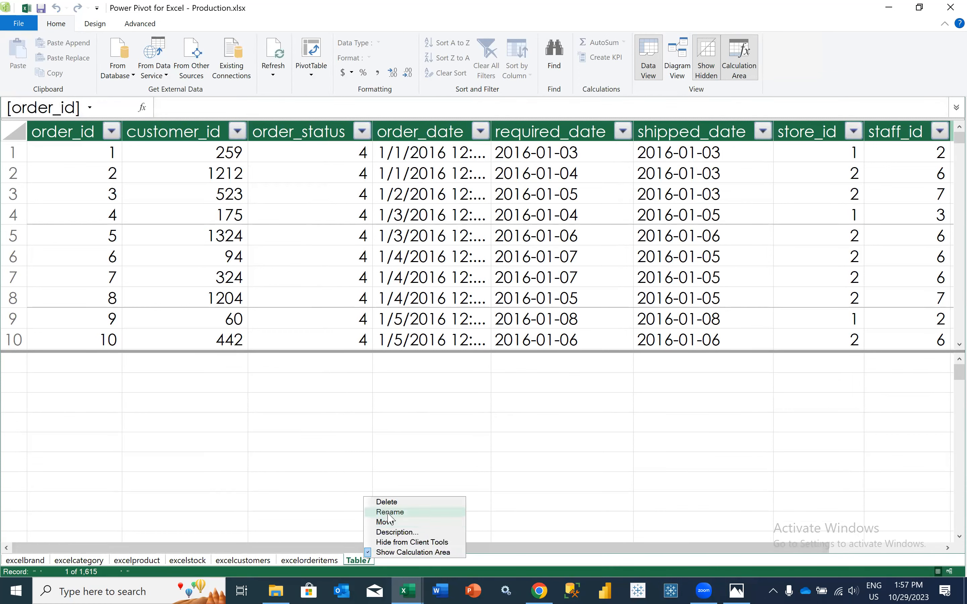
{"action": "left_click", "coordinate": [390, 513]}
{"action": "type", "text": "excelorders"}
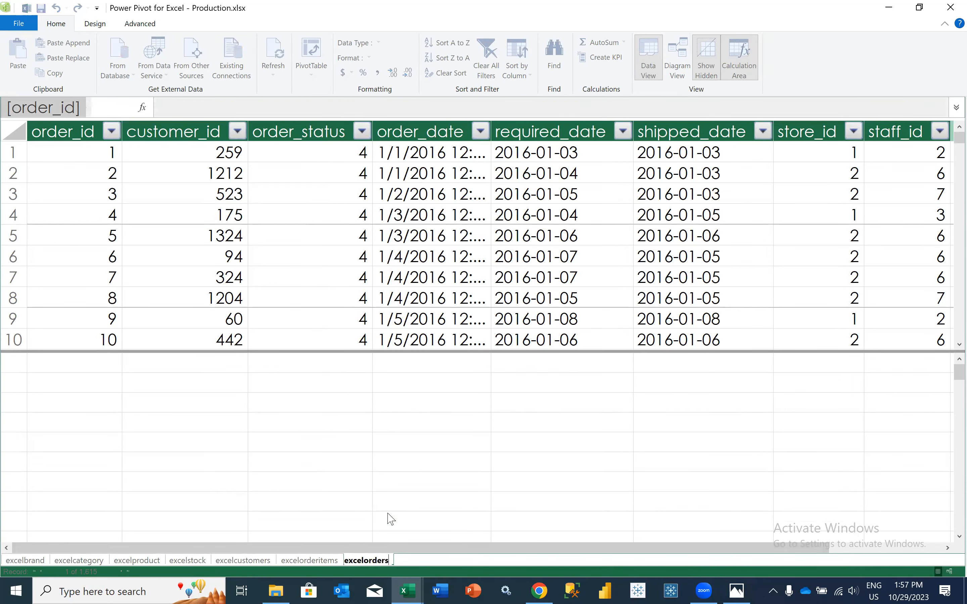
{"action": "key", "text": "Return"}
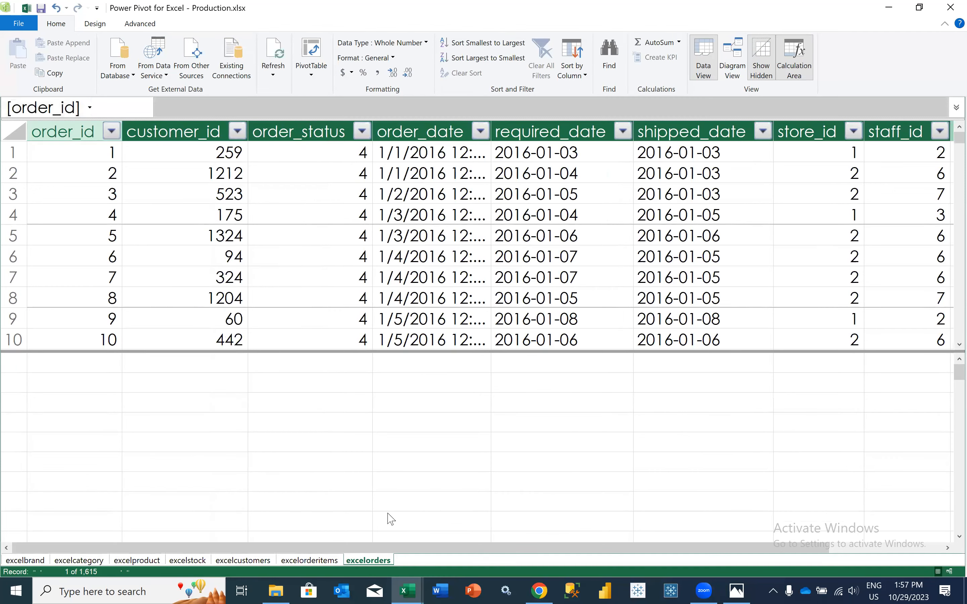
Return to the Production.xlsx workbook and add the staffs sheet's range A1:H11 to the data model as a table
{"action": "key", "text": "alt+Tab"}
{"action": "left_click", "coordinate": [463, 553]}
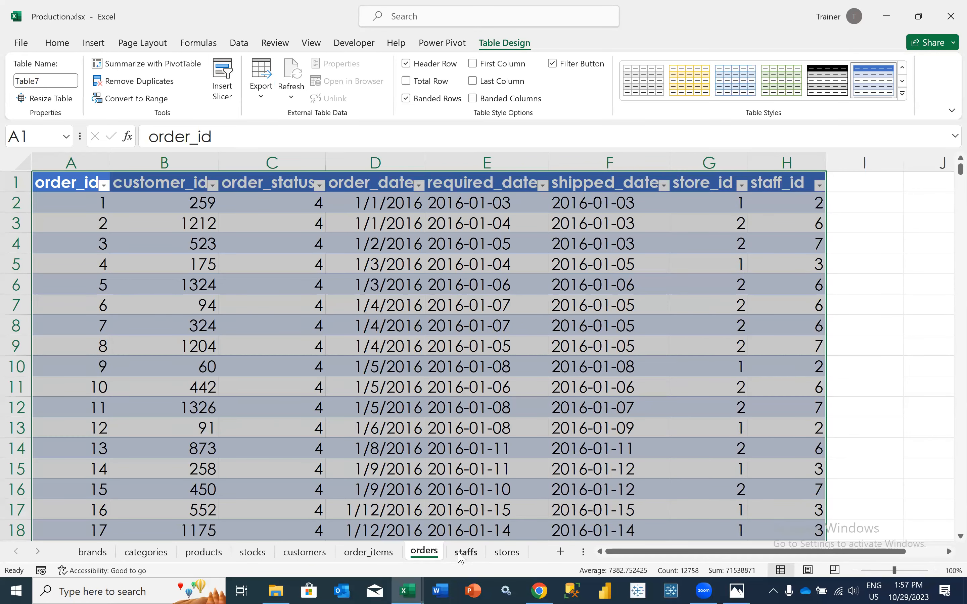
{"action": "left_click_drag", "start_coordinate": [69, 177], "coordinate": [707, 384]}
{"action": "left_click", "coordinate": [460, 46]}
{"action": "left_click", "coordinate": [146, 85]}
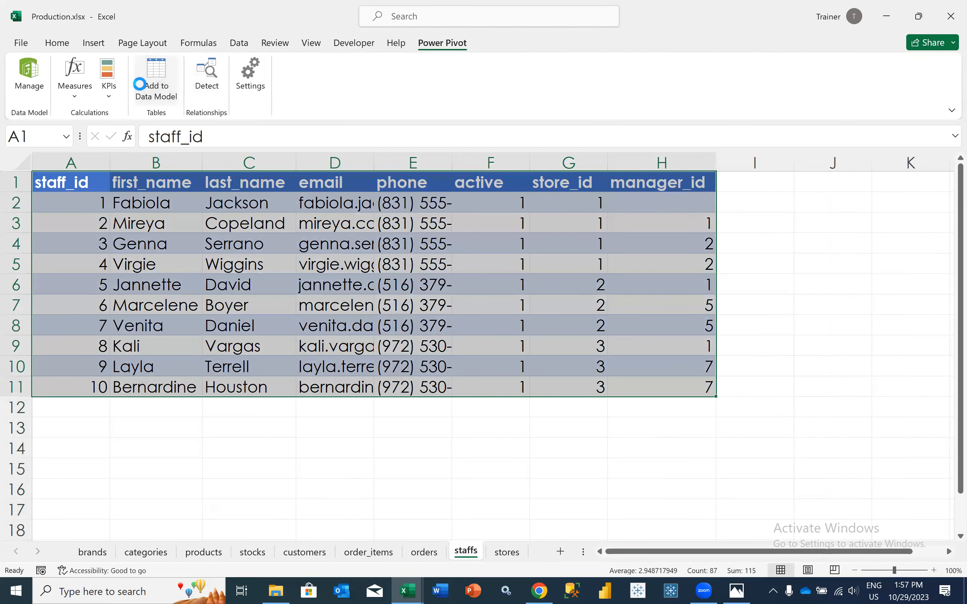
{"action": "left_click", "coordinate": [439, 316]}
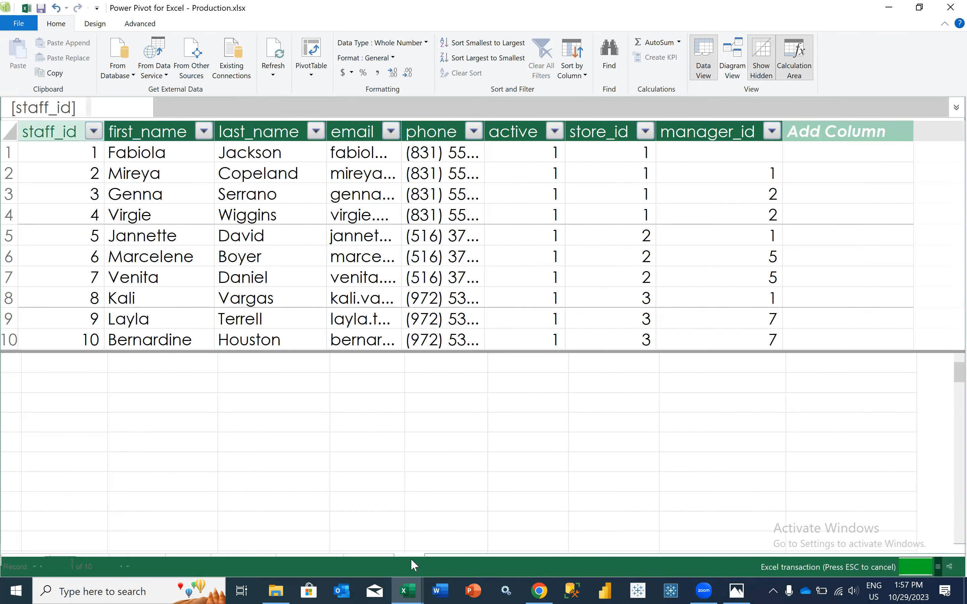
Rename Table8, which holds the staffs data, as excelstaff
{"action": "right_click", "coordinate": [410, 558]}
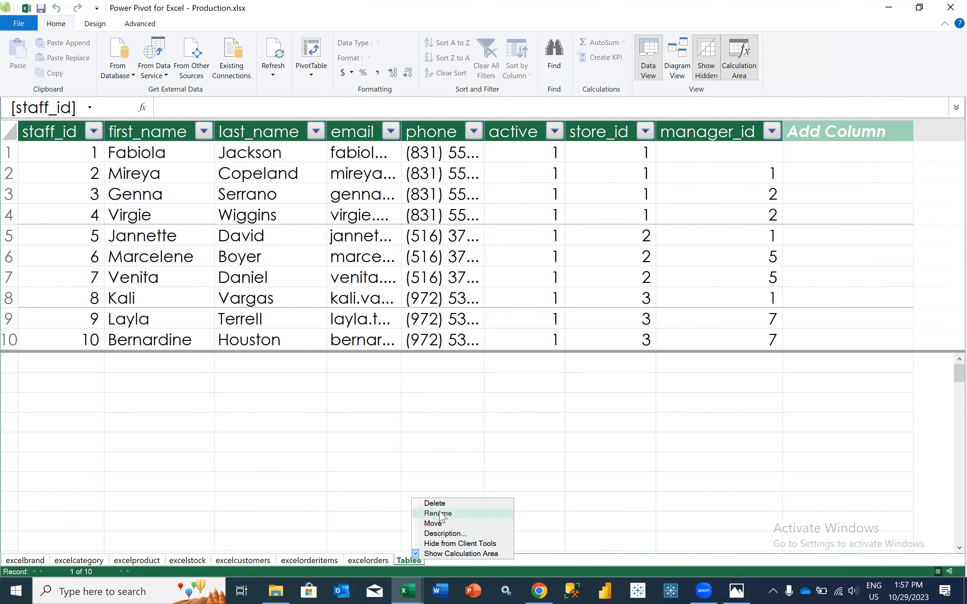
{"action": "left_click", "coordinate": [441, 514]}
{"action": "type", "text": "excelstaff"}
{"action": "key", "text": "Return"}
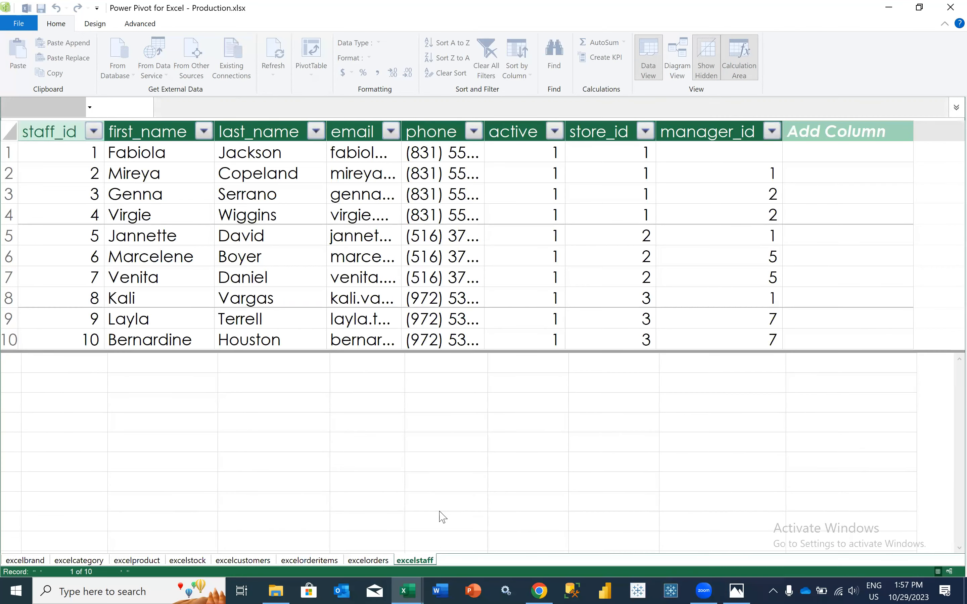
Return to the Production.xlsx workbook and add the stores sheet's range A1:H4 to the data model as a table with headers
{"action": "key", "text": "alt+Tab"}
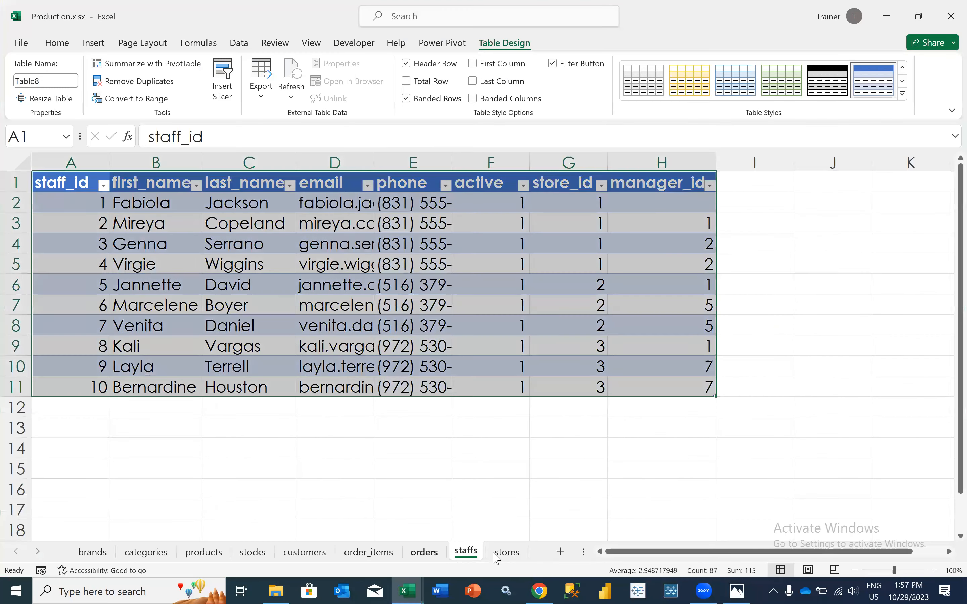
{"action": "left_click", "coordinate": [504, 553]}
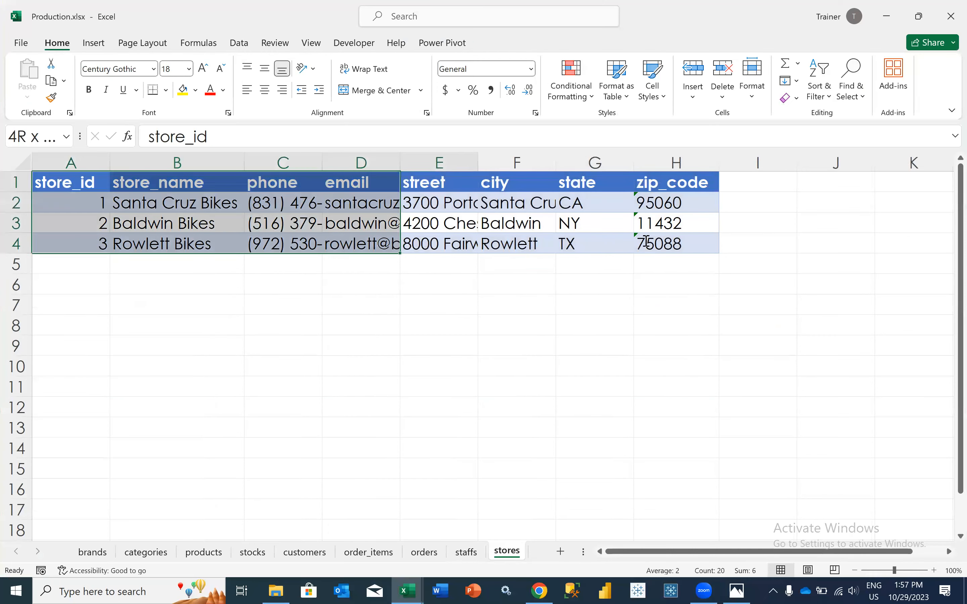
{"action": "left_click_drag", "start_coordinate": [646, 243], "coordinate": [660, 244]}
{"action": "left_click", "coordinate": [442, 43]}
{"action": "left_click", "coordinate": [156, 80]}
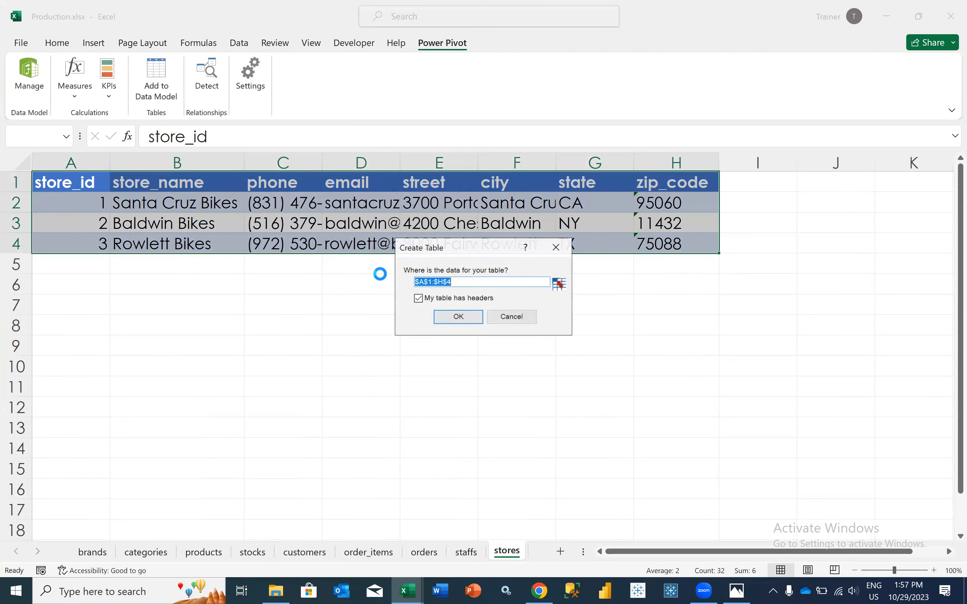
{"action": "left_click", "coordinate": [456, 316]}
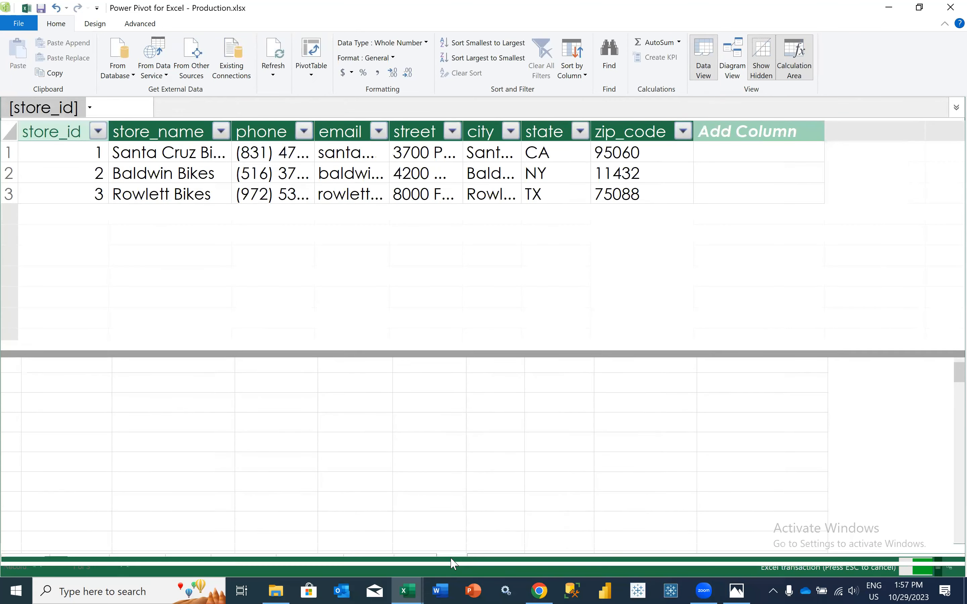
Rename Table9, which holds the stores data, as excelstore
{"action": "right_click", "coordinate": [451, 561]}
{"action": "left_click", "coordinate": [499, 512]}
{"action": "type", "text": "excels"}
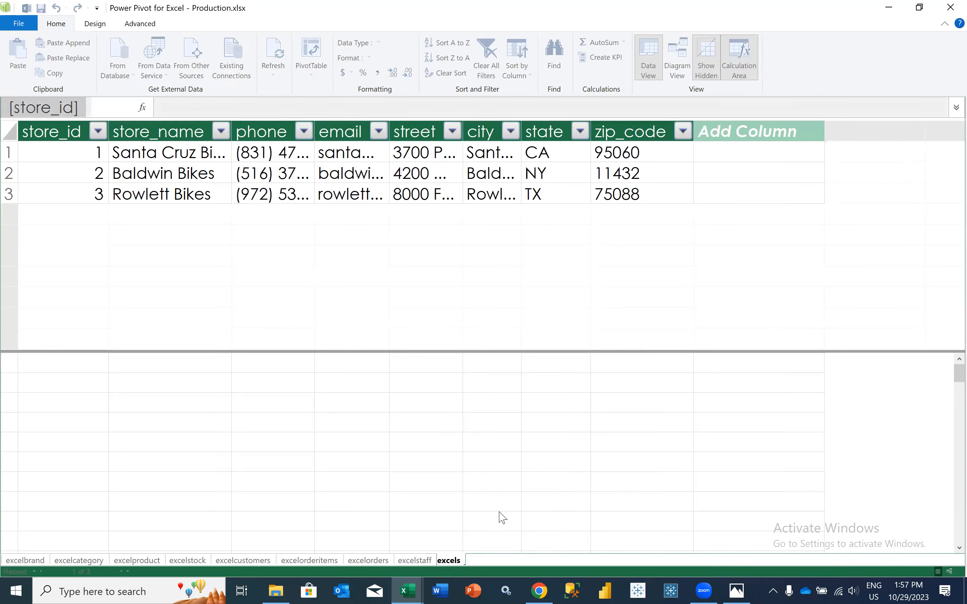
{"action": "type", "text": "tore"}
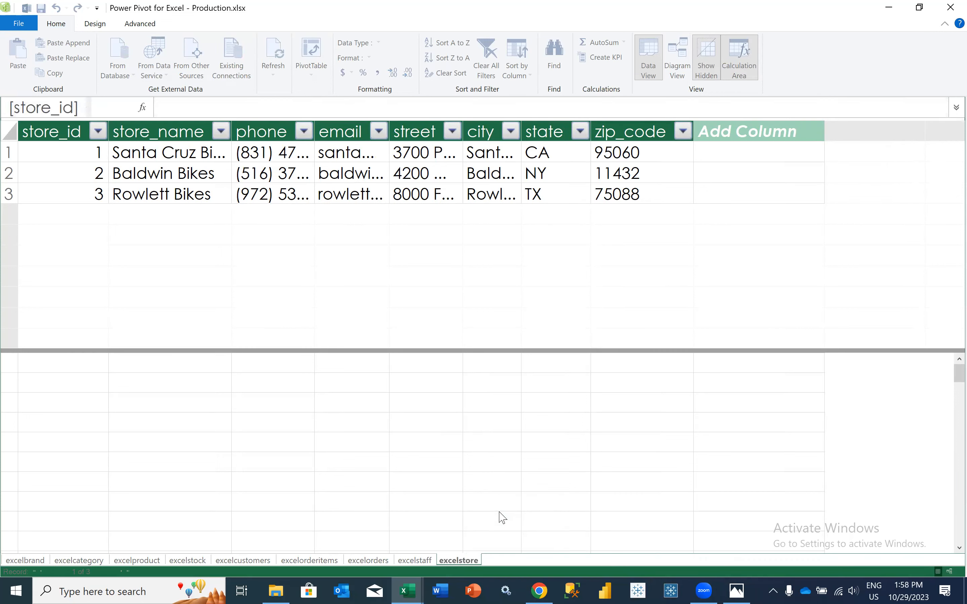
{"action": "key", "text": "Return"}
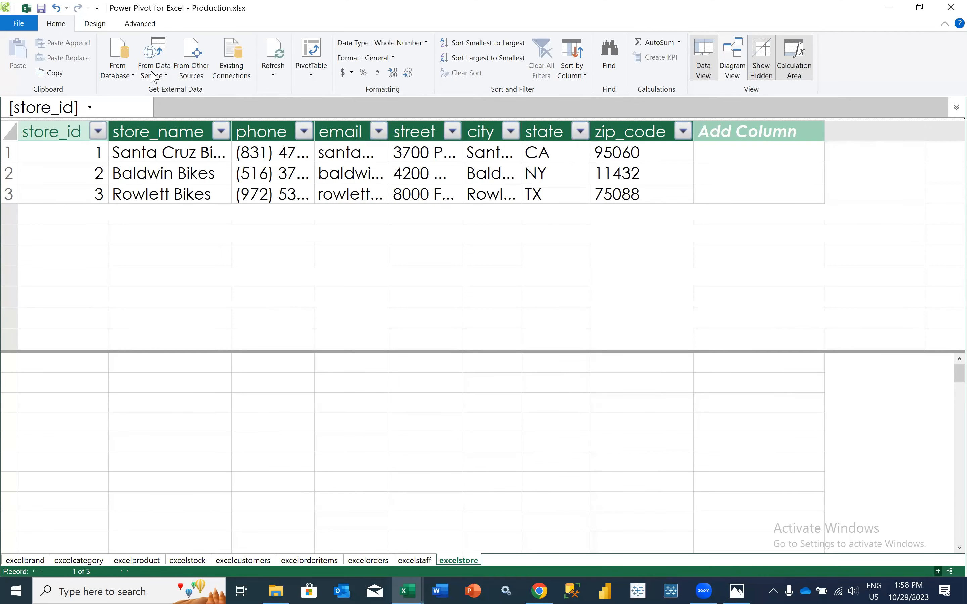
Close the Power Pivot window and reopen the data model from the Production.xlsx workbook
{"action": "left_click", "coordinate": [92, 24]}
{"action": "left_click", "coordinate": [140, 26]}
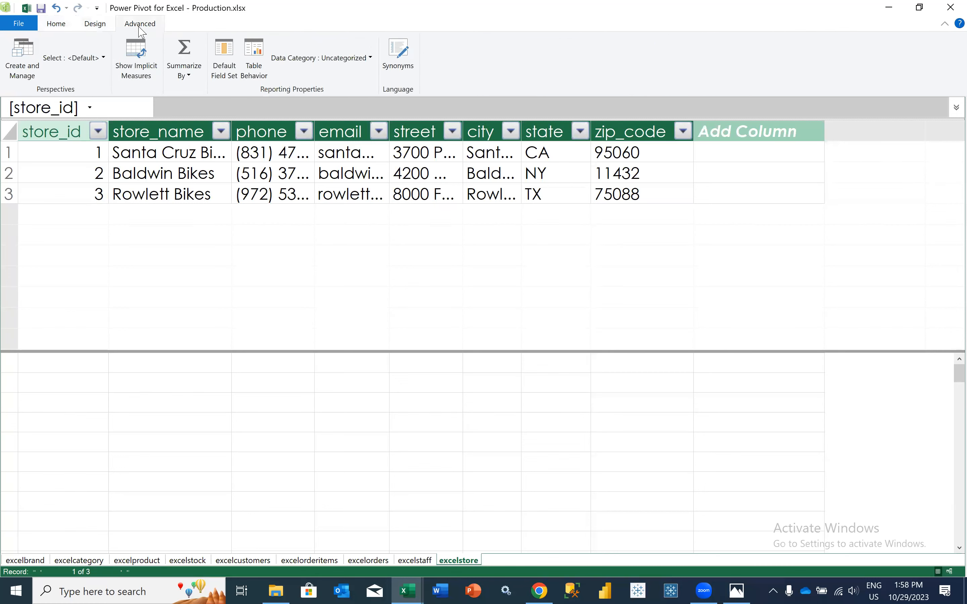
{"action": "left_click", "coordinate": [61, 25]}
{"action": "left_click", "coordinate": [950, 6]}
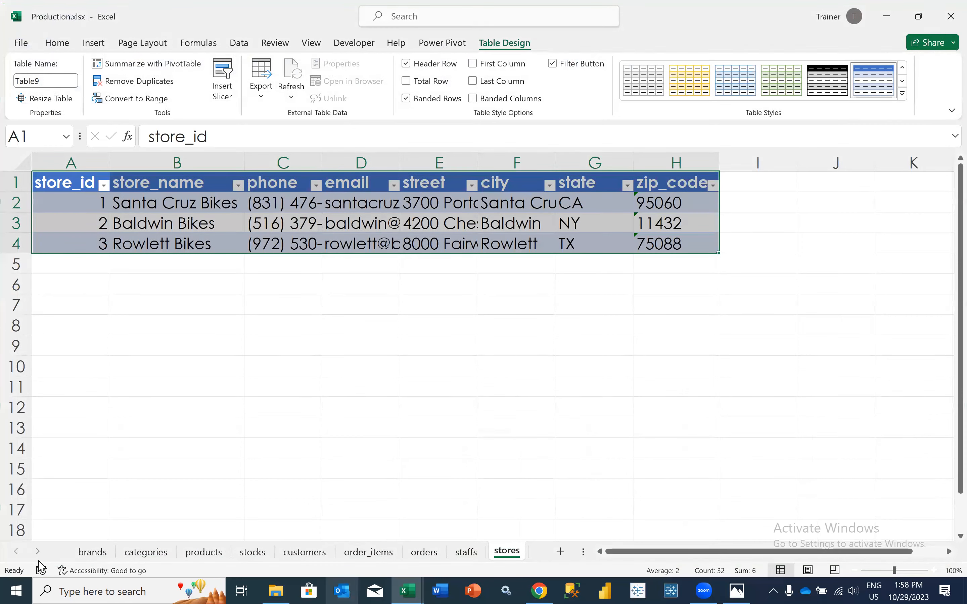
{"action": "left_click", "coordinate": [138, 494]}
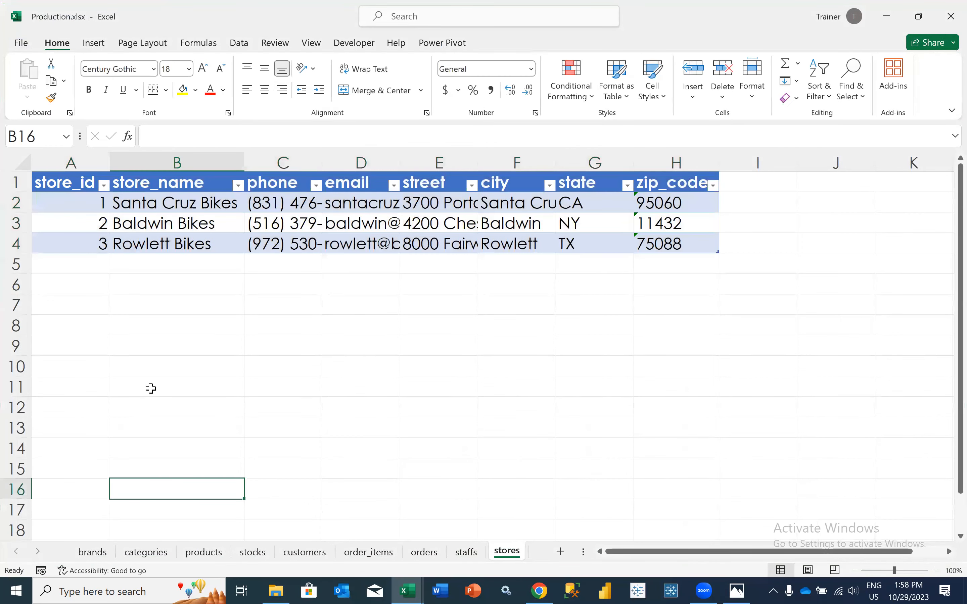
{"action": "scroll", "coordinate": [151, 388], "scroll_direction": "left", "scroll_amount": 3}
{"action": "left_click", "coordinate": [205, 242]}
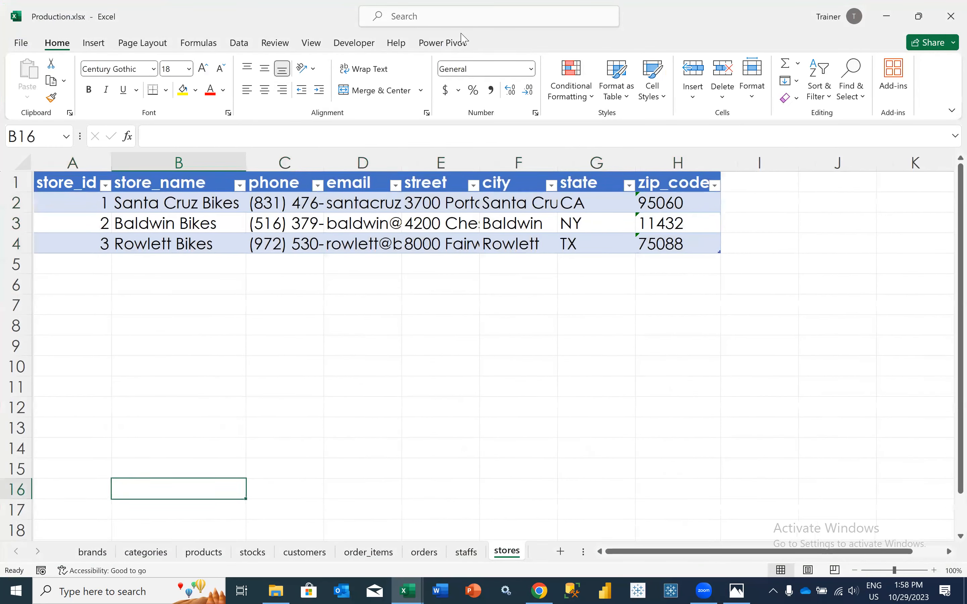
{"action": "left_click", "coordinate": [431, 44]}
{"action": "left_click", "coordinate": [30, 82]}
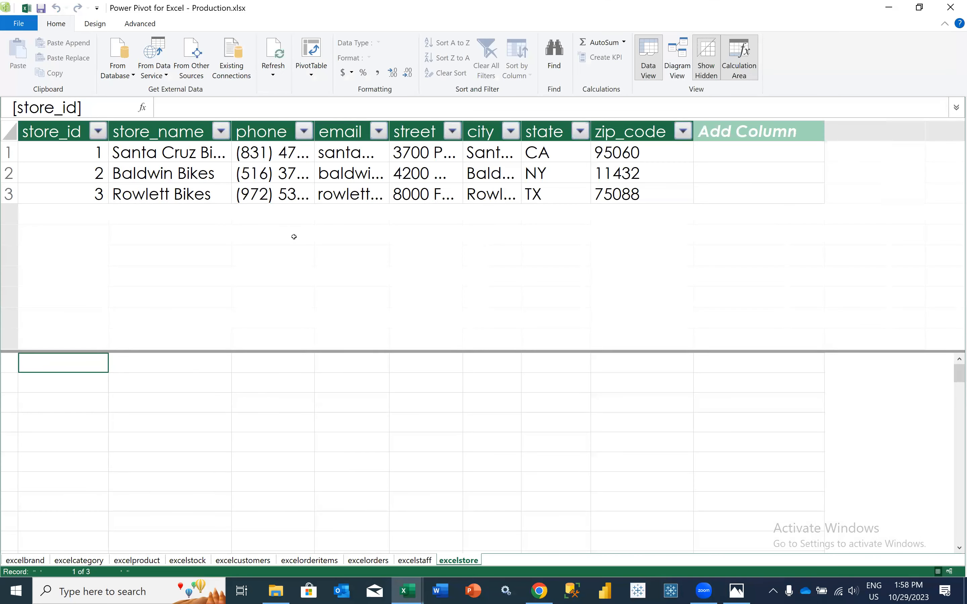
Look through the data model's tables, from excelbrand to excelstore
{"action": "left_click", "coordinate": [20, 560]}
{"action": "left_click", "coordinate": [70, 561]}
{"action": "left_click", "coordinate": [120, 560]}
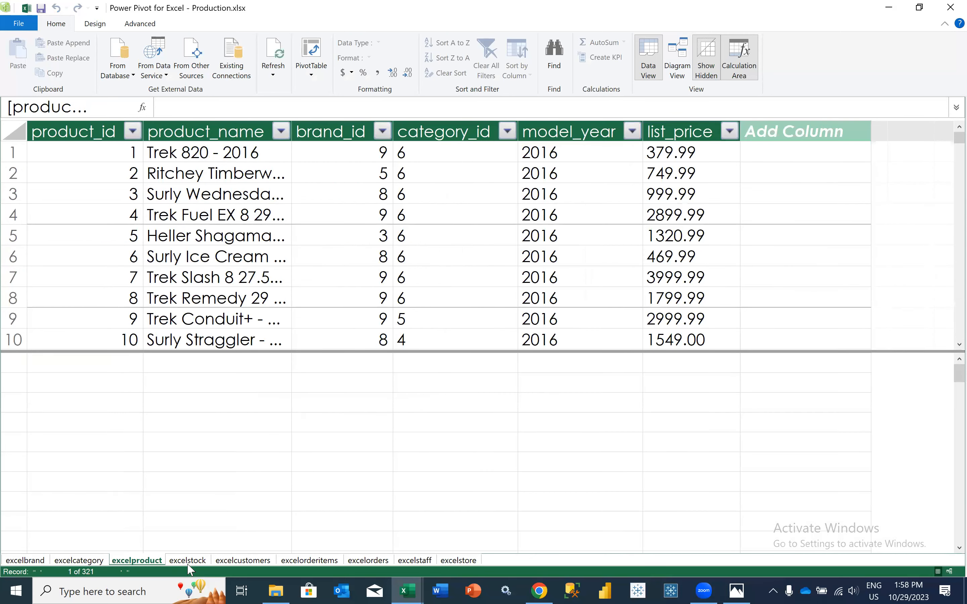
{"action": "left_click", "coordinate": [239, 565]}
{"action": "left_click", "coordinate": [305, 561]}
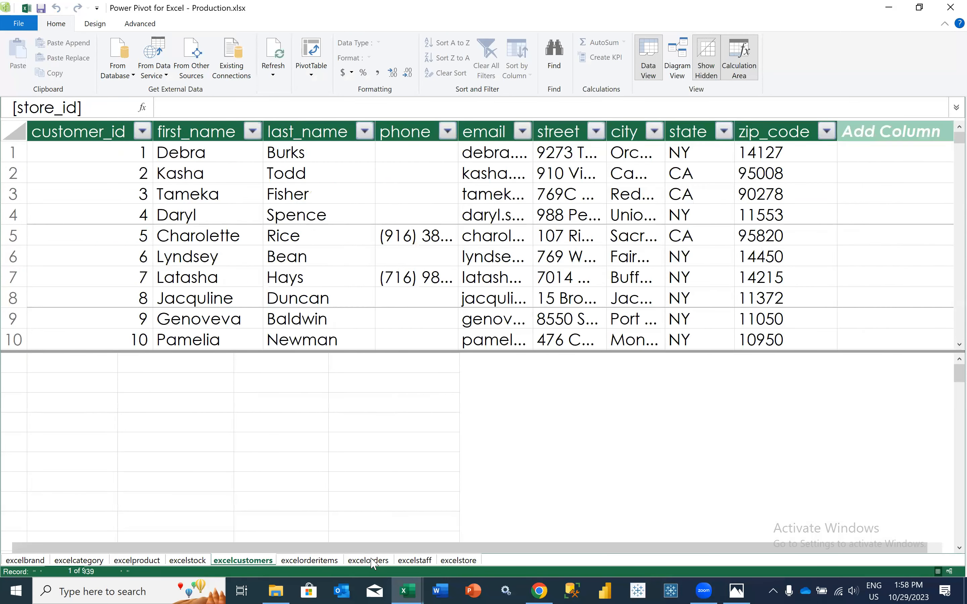
{"action": "left_click", "coordinate": [416, 561]}
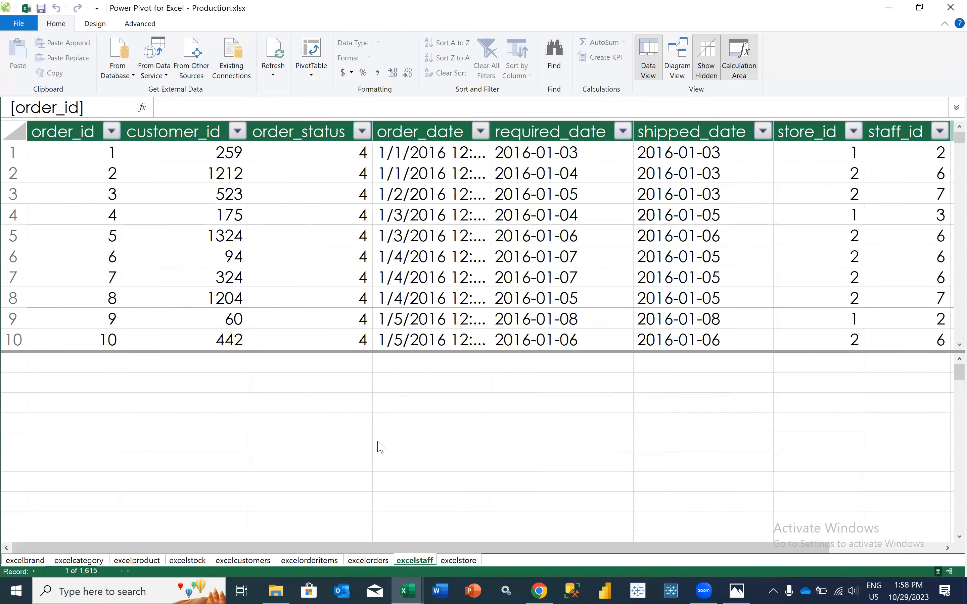
{"action": "key", "text": "ctrl+Page_Down"}
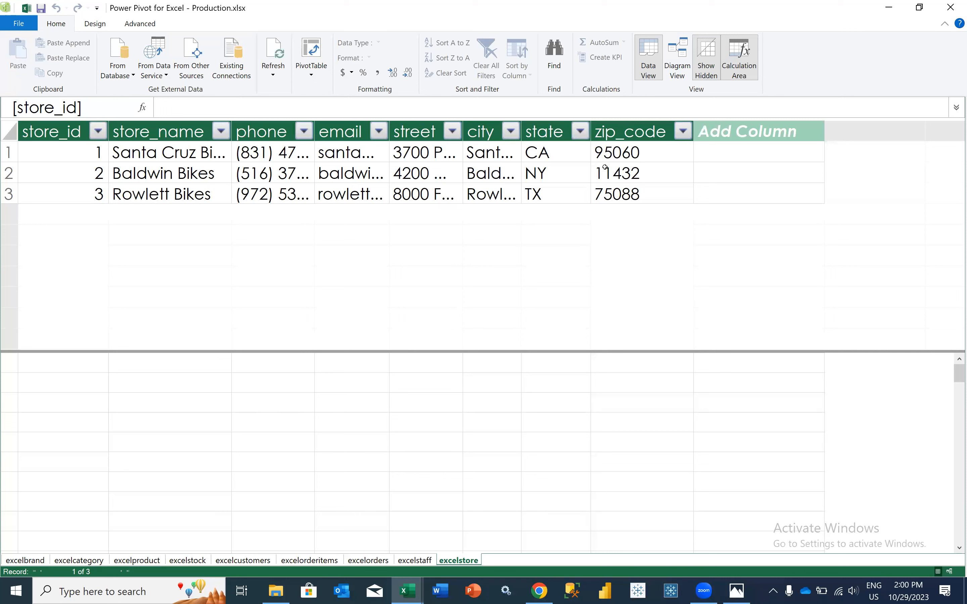
Display the data model in diagram view and widen the excelbrand table box to fit its full names
{"action": "left_click", "coordinate": [679, 64]}
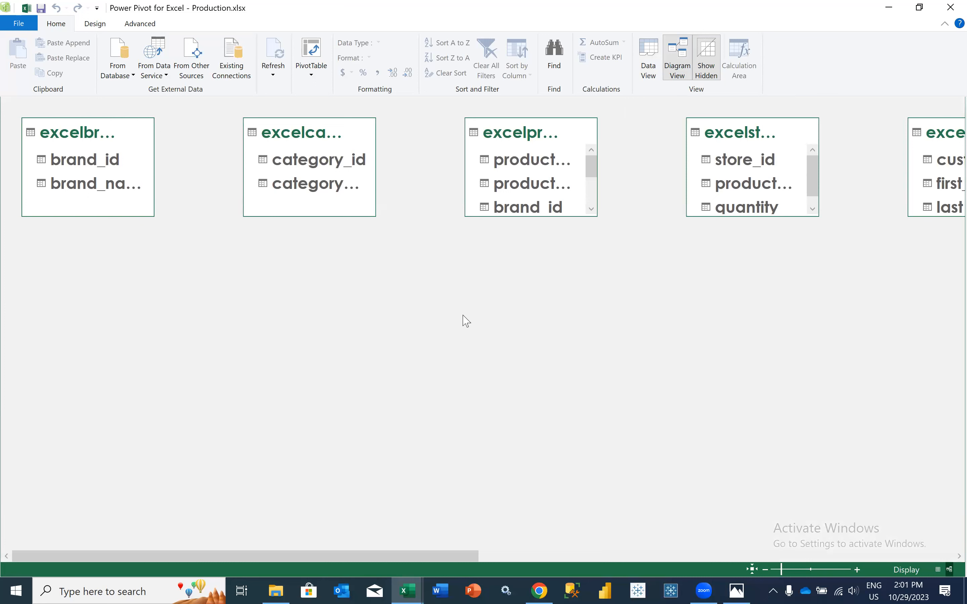
{"action": "left_click", "coordinate": [936, 570]}
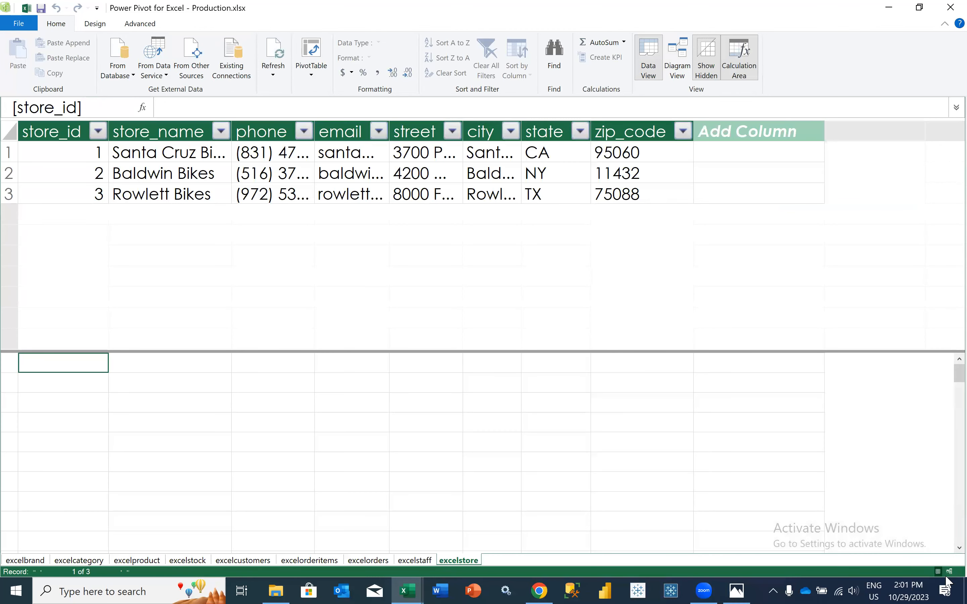
{"action": "left_click", "coordinate": [950, 571]}
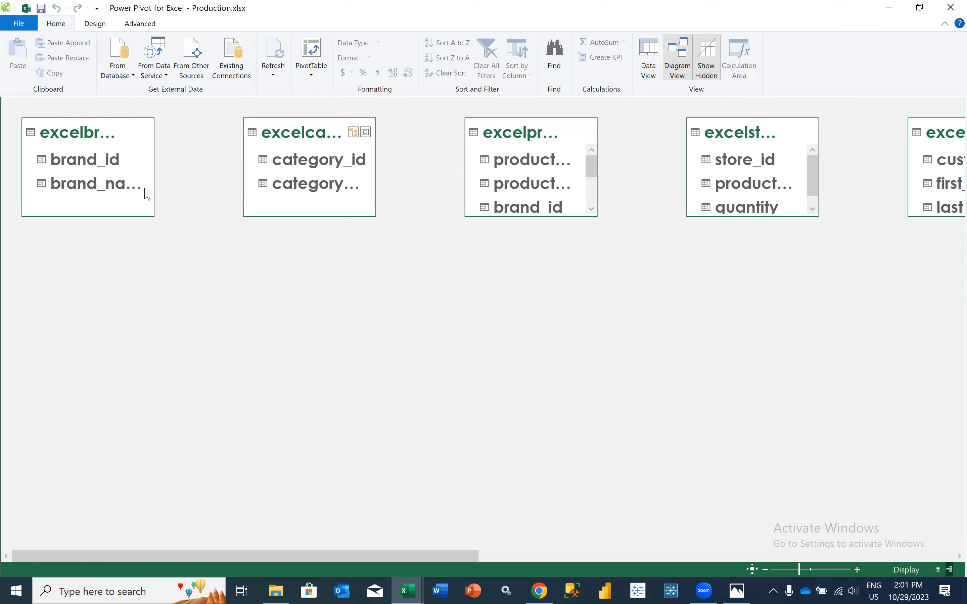
{"action": "left_click", "coordinate": [122, 154]}
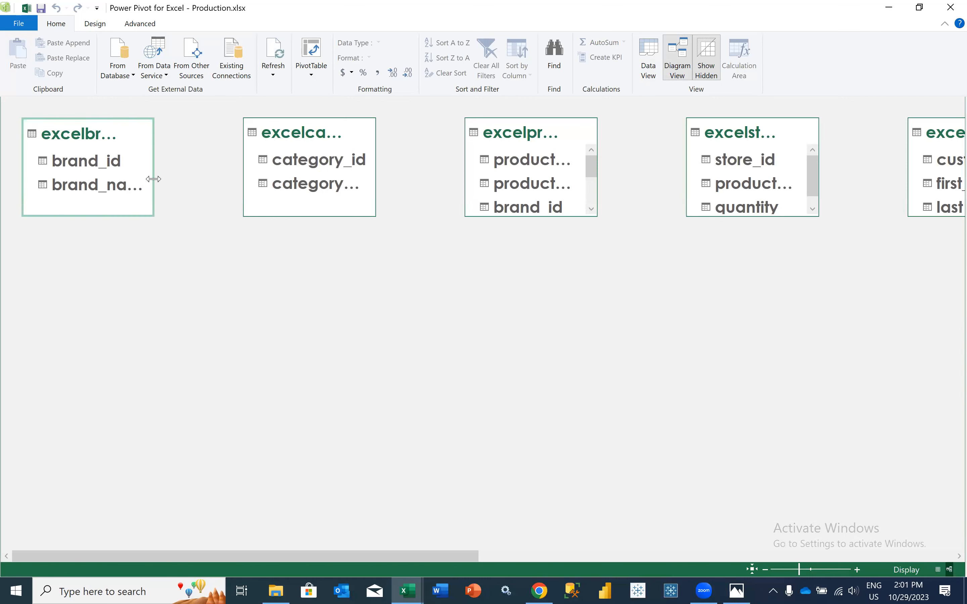
{"action": "left_click_drag", "start_coordinate": [154, 177], "coordinate": [194, 177]}
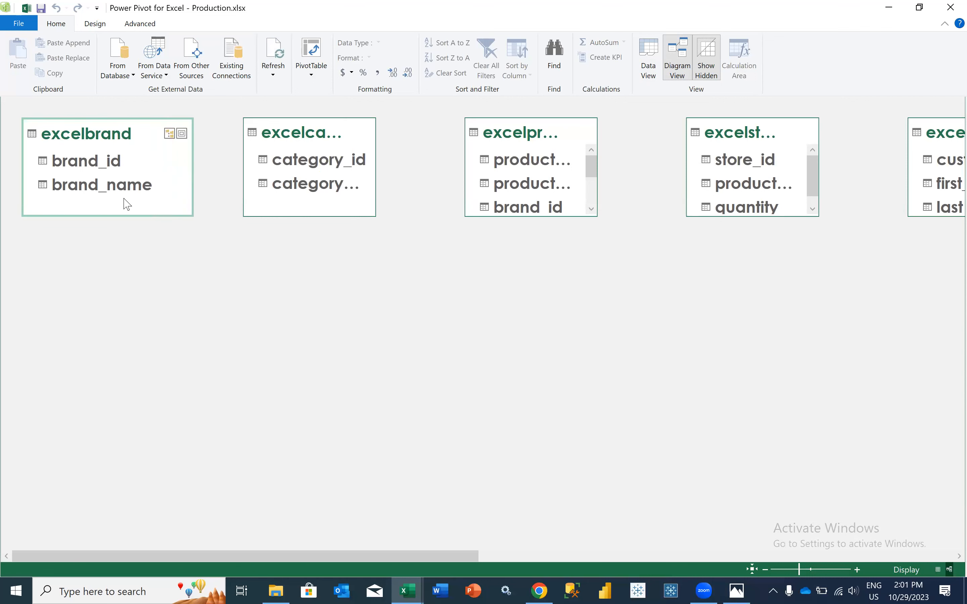
Widen the excelcategory table box, and place the excelproduct box beneath excelbrand, widened to fit its full names
{"action": "left_click", "coordinate": [307, 146]}
{"action": "left_click_drag", "start_coordinate": [374, 166], "coordinate": [420, 166]}
{"action": "left_click_drag", "start_coordinate": [499, 134], "coordinate": [60, 245]}
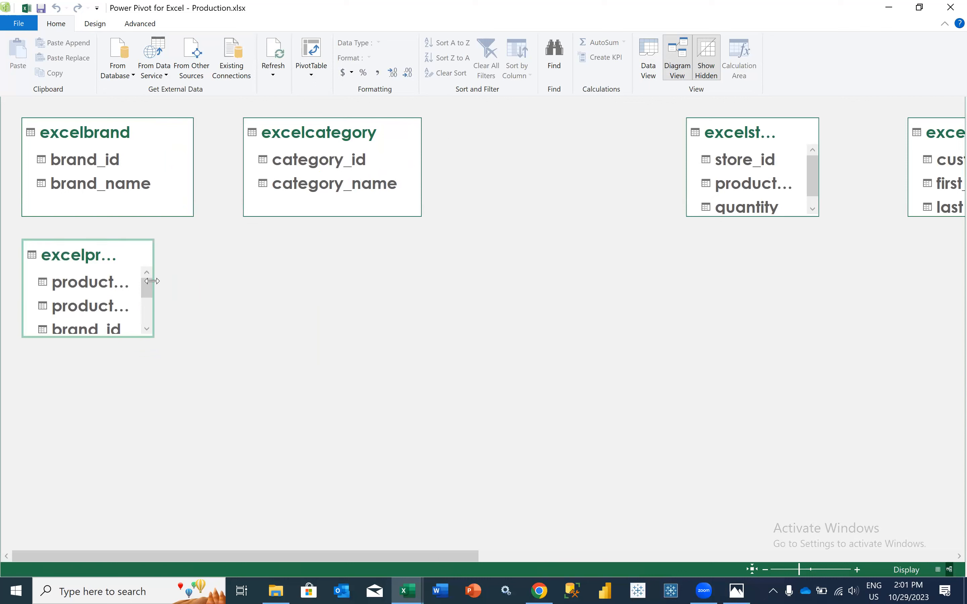
{"action": "left_click_drag", "start_coordinate": [153, 281], "coordinate": [204, 280]}
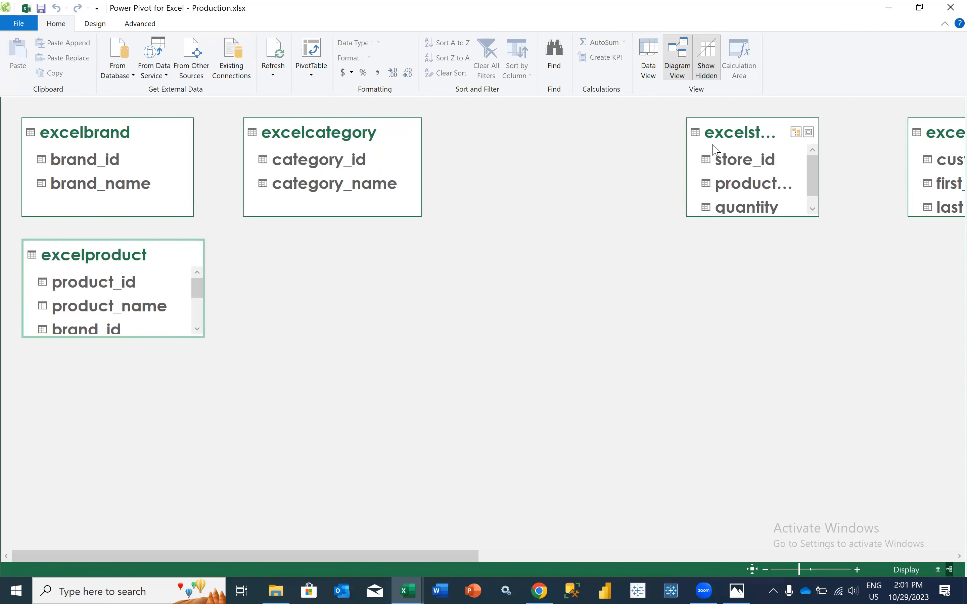
Place the excelstock table box beneath excelcategory, beside excelproduct, and widen it to fit its full names
{"action": "left_click", "coordinate": [698, 150]}
{"action": "left_click_drag", "start_coordinate": [698, 149], "coordinate": [271, 269]}
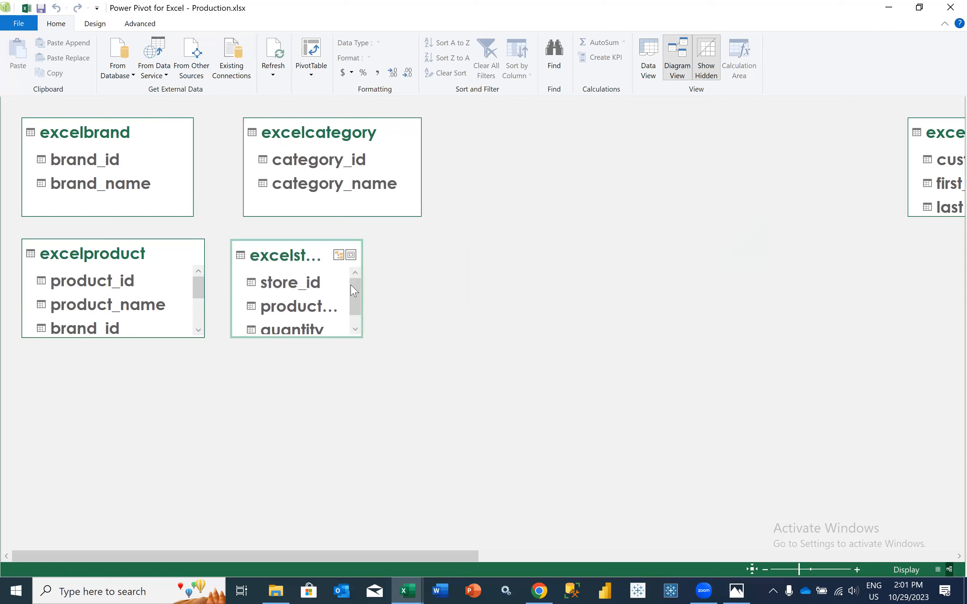
{"action": "left_click_drag", "start_coordinate": [364, 282], "coordinate": [416, 285]}
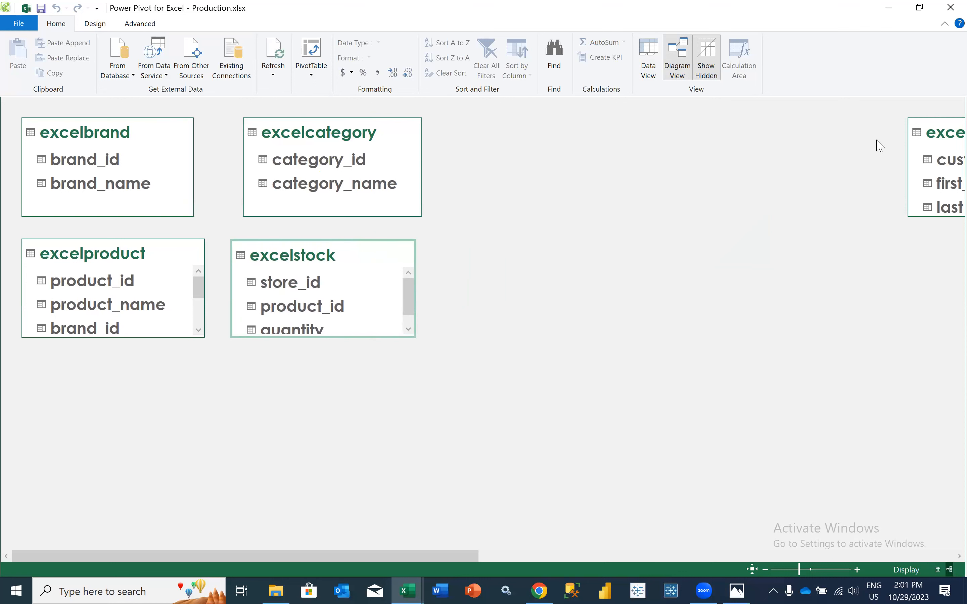
Place excelcustomers beneath excelproduct and excelorderitems beneath excelstock, widening excelcustomers to fit its full table name
{"action": "left_click_drag", "start_coordinate": [941, 133], "coordinate": [35, 380]}
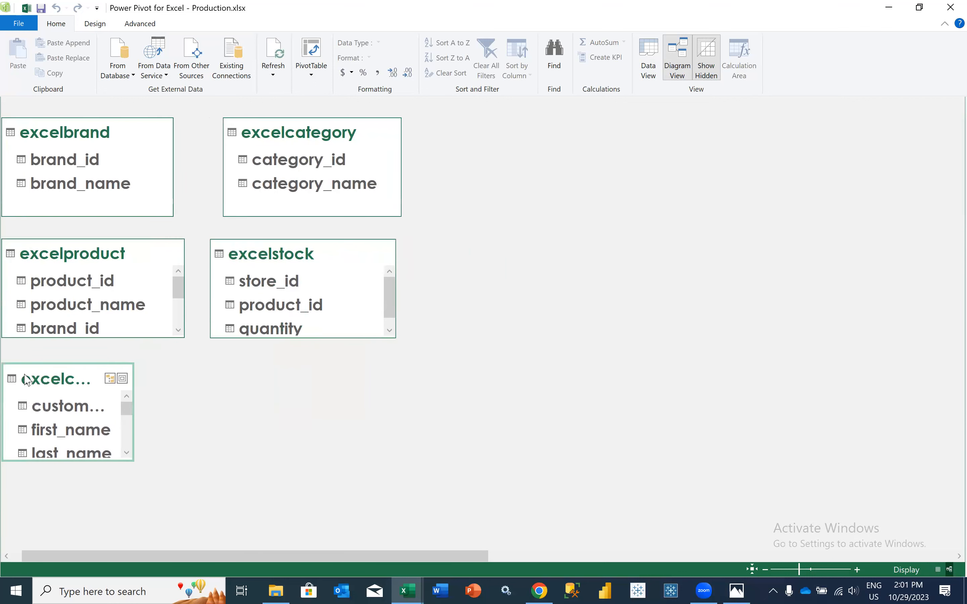
{"action": "left_click_drag", "start_coordinate": [137, 412], "coordinate": [162, 411]}
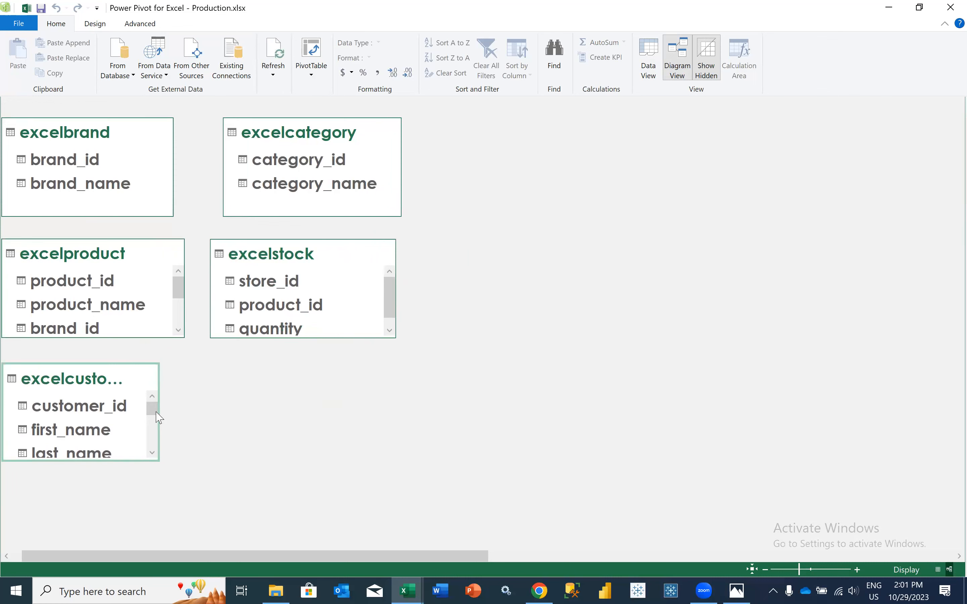
{"action": "left_click_drag", "start_coordinate": [449, 554], "coordinate": [907, 527]}
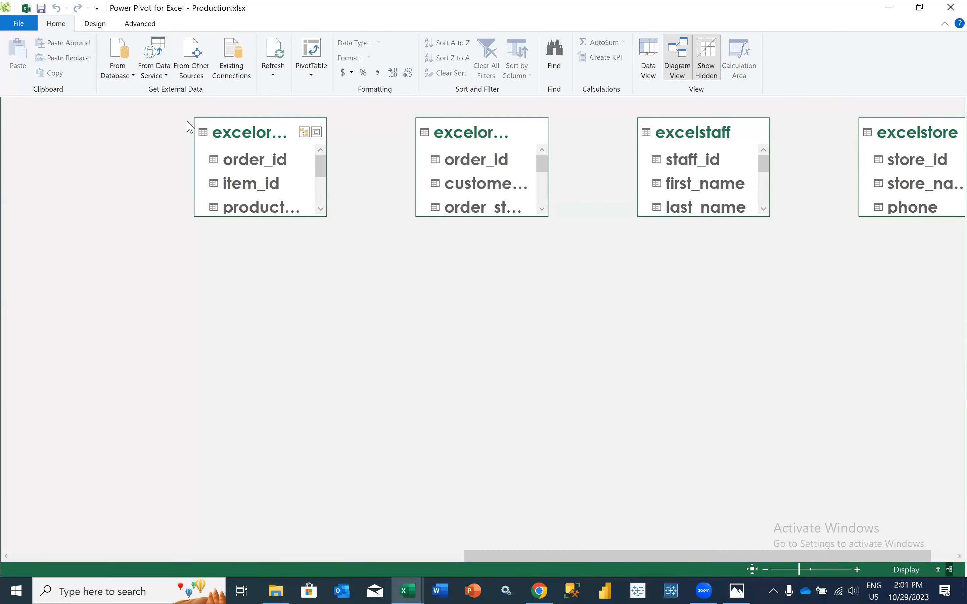
{"action": "left_click_drag", "start_coordinate": [276, 136], "coordinate": [436, 411]}
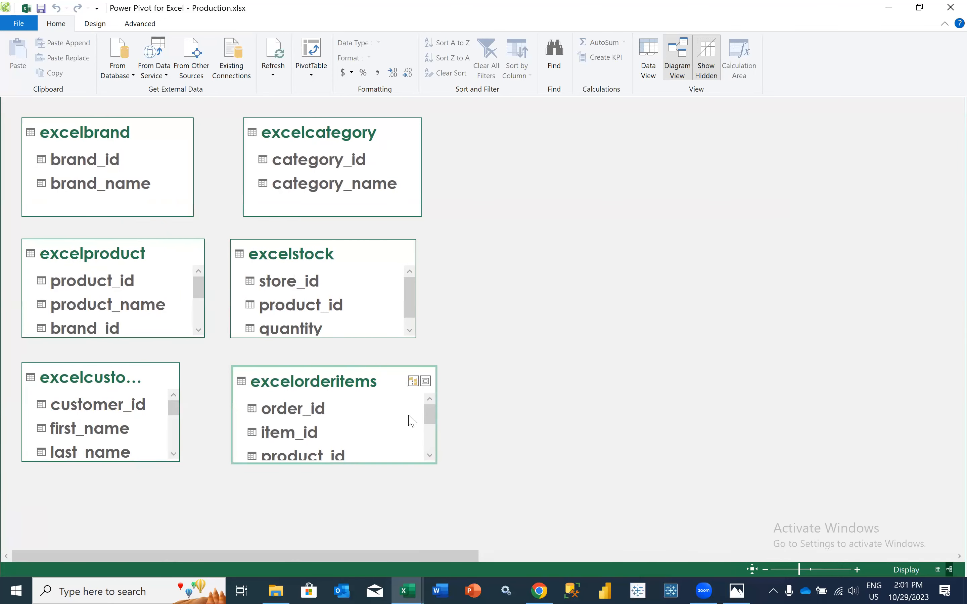
{"action": "left_click_drag", "start_coordinate": [181, 405], "coordinate": [211, 404]}
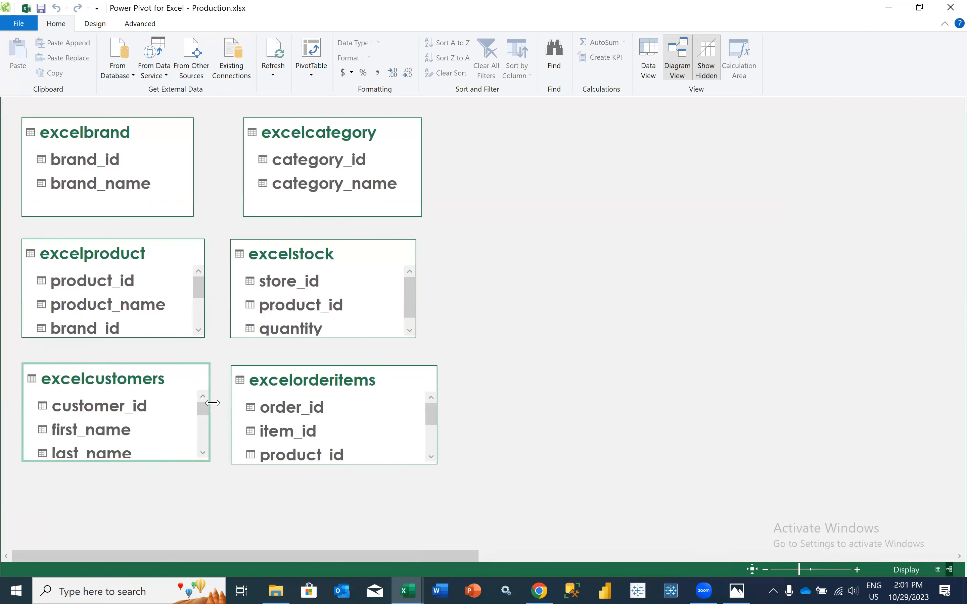
Move the excelorders, excelstaff and excelstore table boxes closer to the arranged tables
{"action": "left_click_drag", "start_coordinate": [447, 556], "coordinate": [949, 492]}
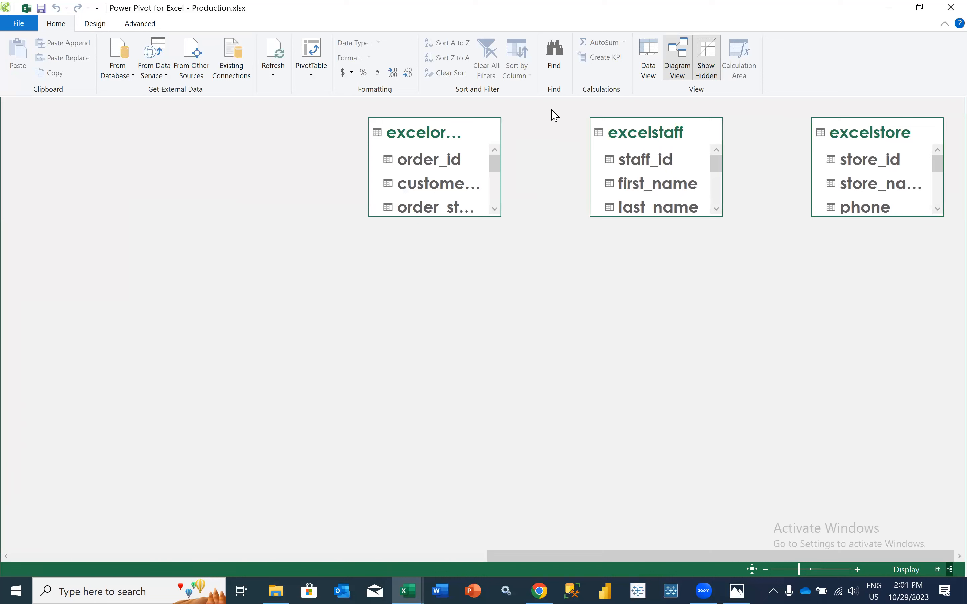
{"action": "left_click_drag", "start_coordinate": [451, 132], "coordinate": [217, 273]}
{"action": "left_click_drag", "start_coordinate": [122, 308], "coordinate": [114, 312]}
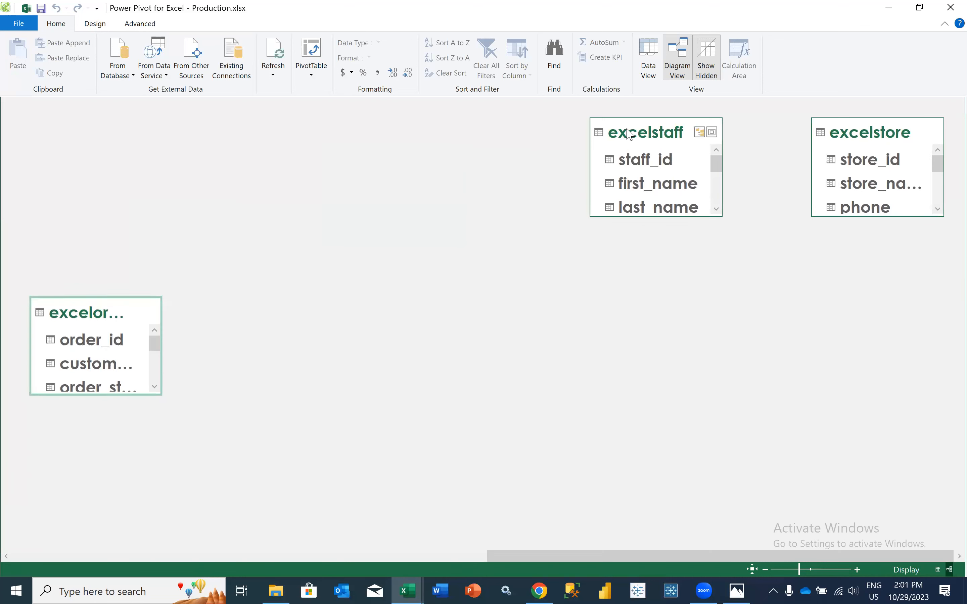
{"action": "left_click_drag", "start_coordinate": [630, 134], "coordinate": [56, 211]}
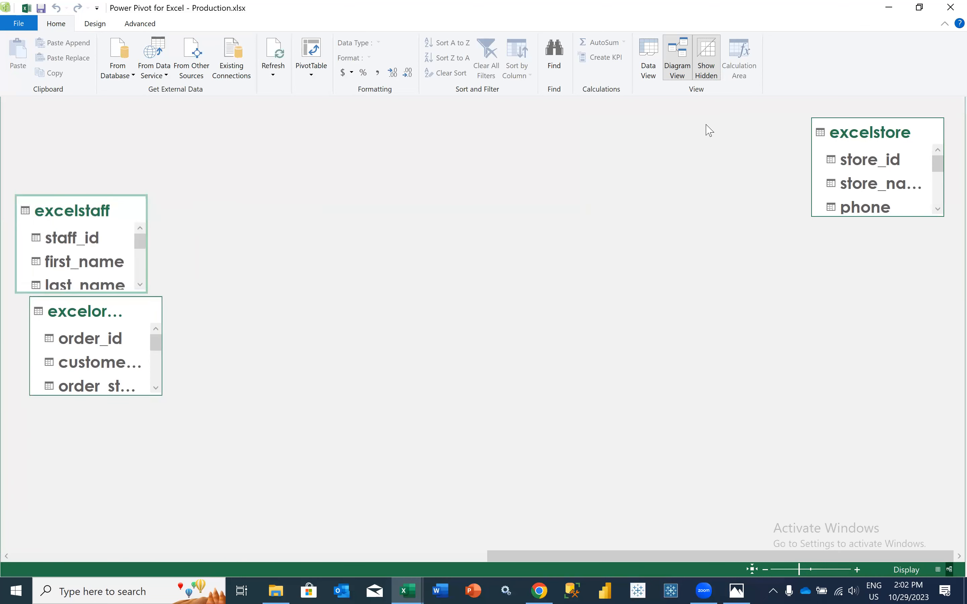
{"action": "left_click_drag", "start_coordinate": [857, 135], "coordinate": [93, 356]}
{"action": "scroll", "coordinate": [93, 356], "scroll_direction": "left", "scroll_amount": 5}
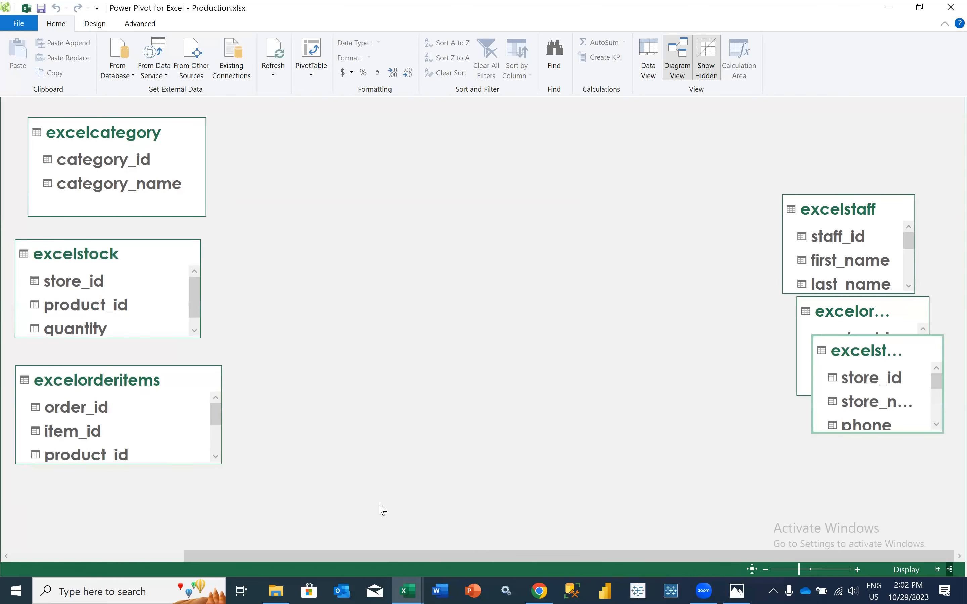
{"action": "left_click_drag", "start_coordinate": [390, 556], "coordinate": [156, 553]}
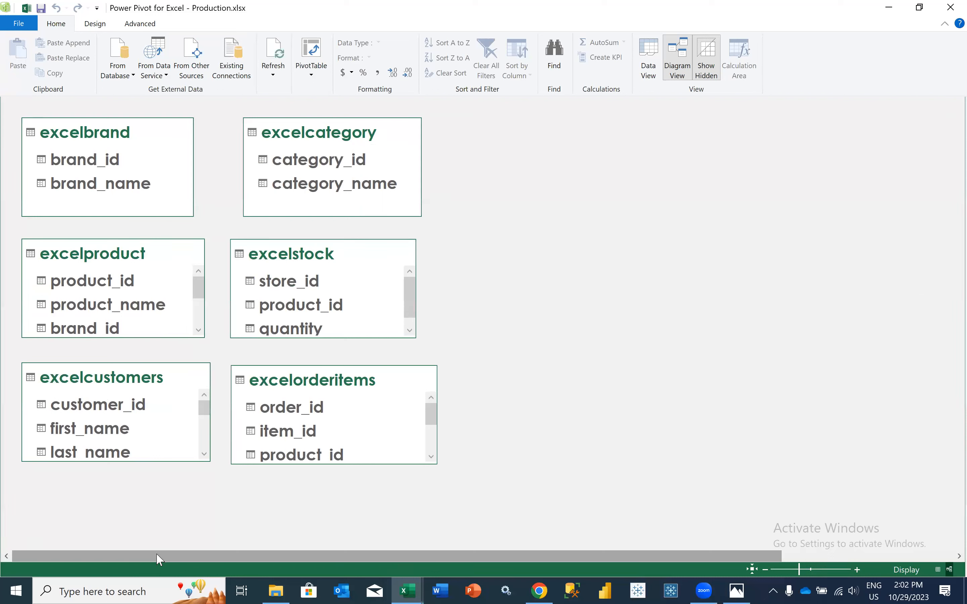
Stack excelstore, excelstaff and excelorders as a third column beside excelcategory, excelstock and excelorderitems
{"action": "left_click_drag", "start_coordinate": [404, 551], "coordinate": [756, 535]}
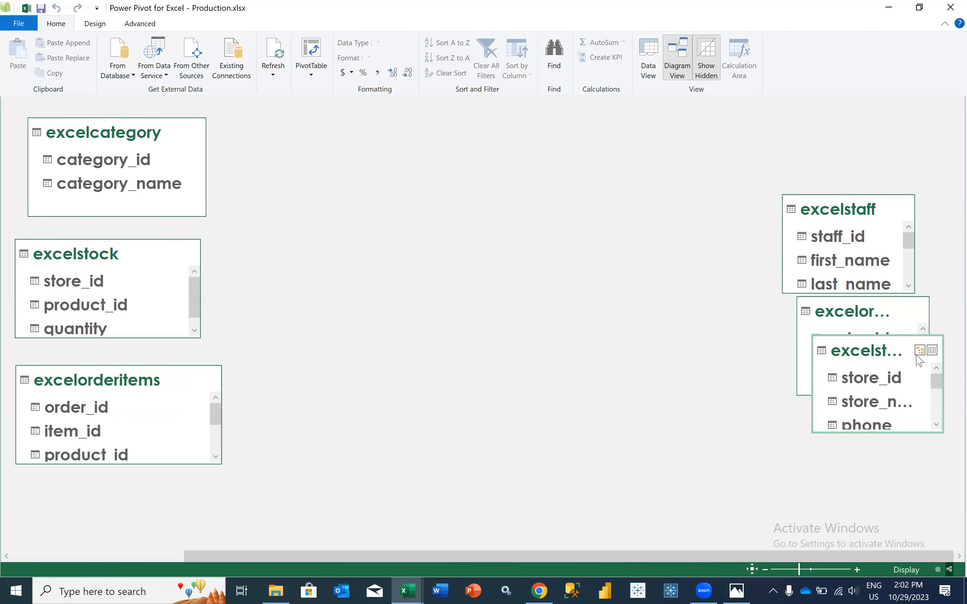
{"action": "left_click_drag", "start_coordinate": [888, 348], "coordinate": [318, 132]}
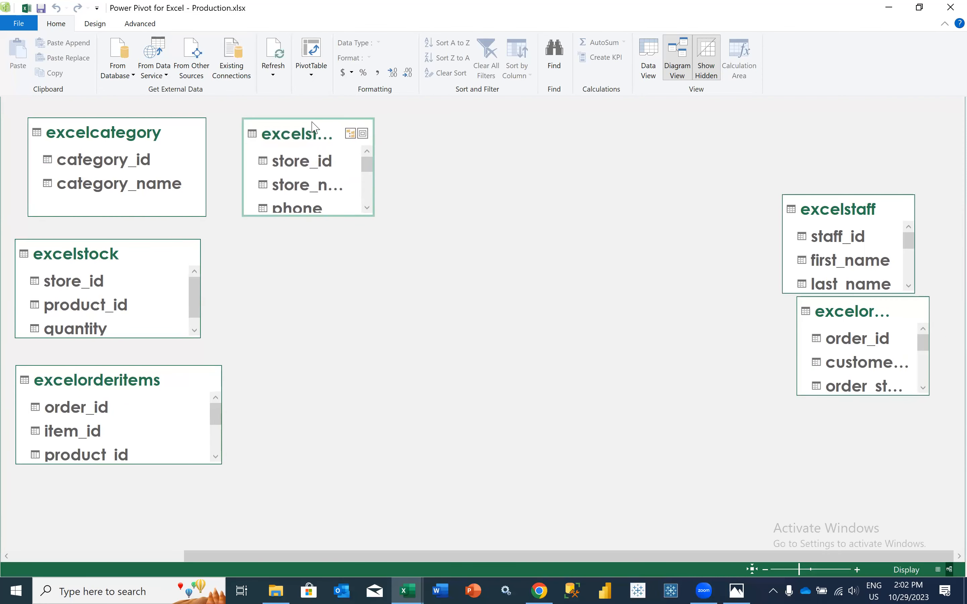
{"action": "left_click_drag", "start_coordinate": [849, 208], "coordinate": [325, 254]}
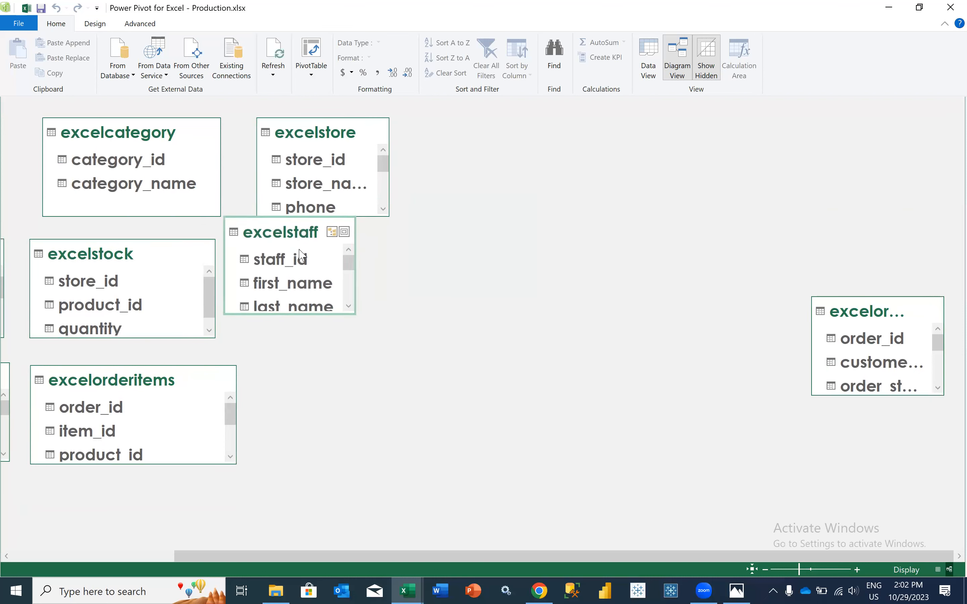
{"action": "left_click_drag", "start_coordinate": [867, 314], "coordinate": [351, 393]}
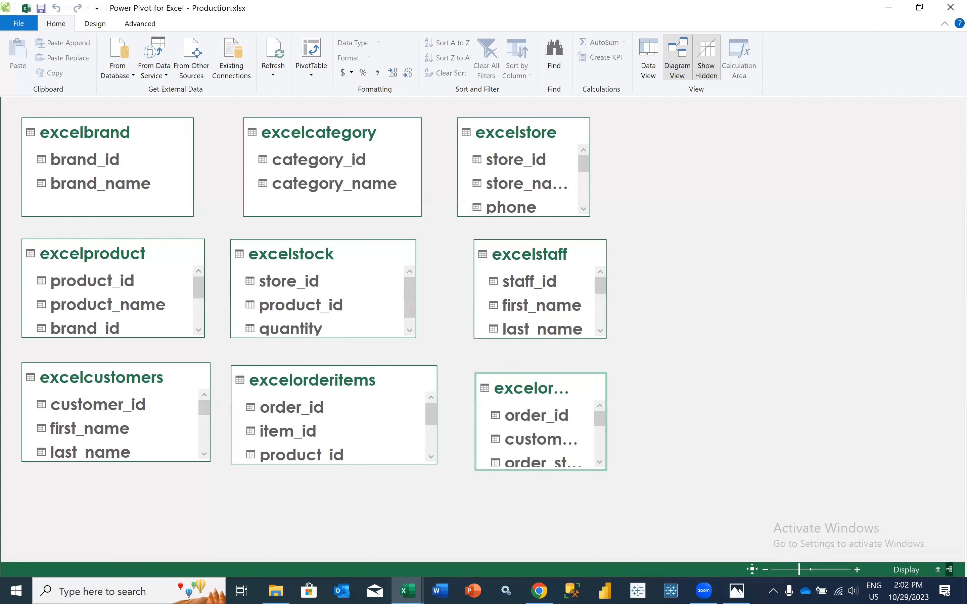
Widen the excelstore, excelstaff and excelorders boxes to fit their full names, and lengthen excelorders to show more fields
{"action": "left_click", "coordinate": [533, 148]}
{"action": "left_click_drag", "start_coordinate": [589, 167], "coordinate": [632, 188]}
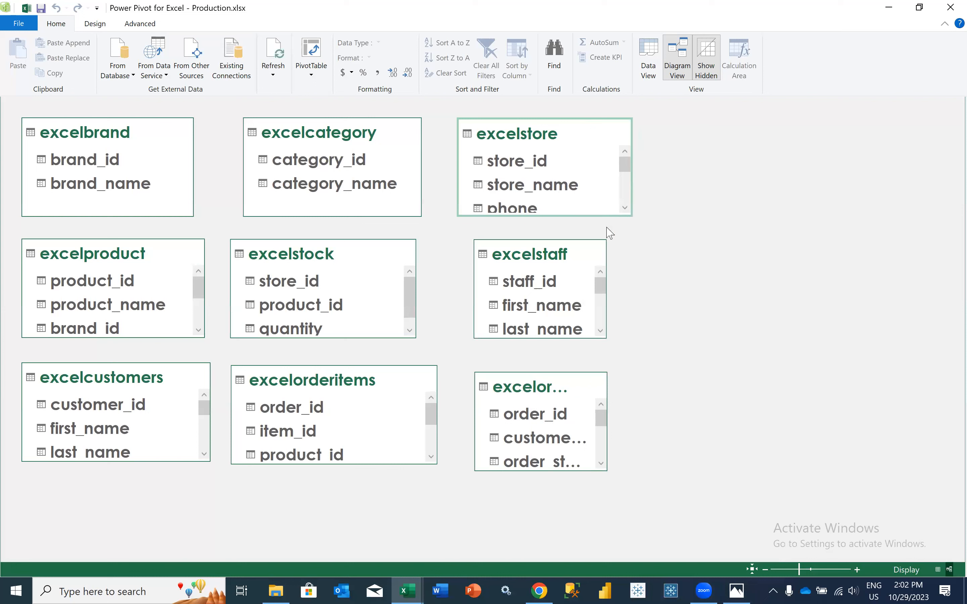
{"action": "left_click_drag", "start_coordinate": [606, 271], "coordinate": [646, 276]}
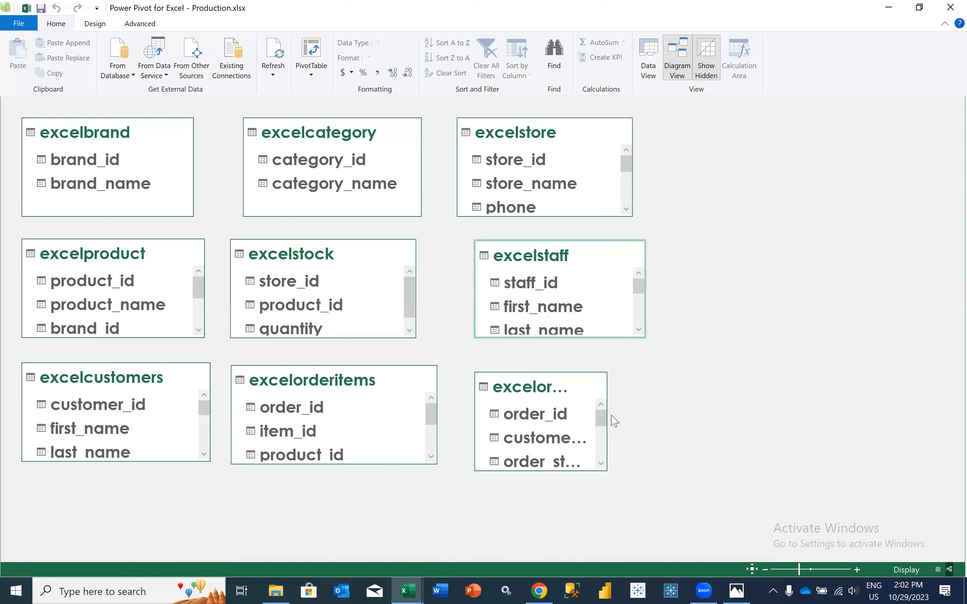
{"action": "left_click_drag", "start_coordinate": [617, 420], "coordinate": [645, 420]}
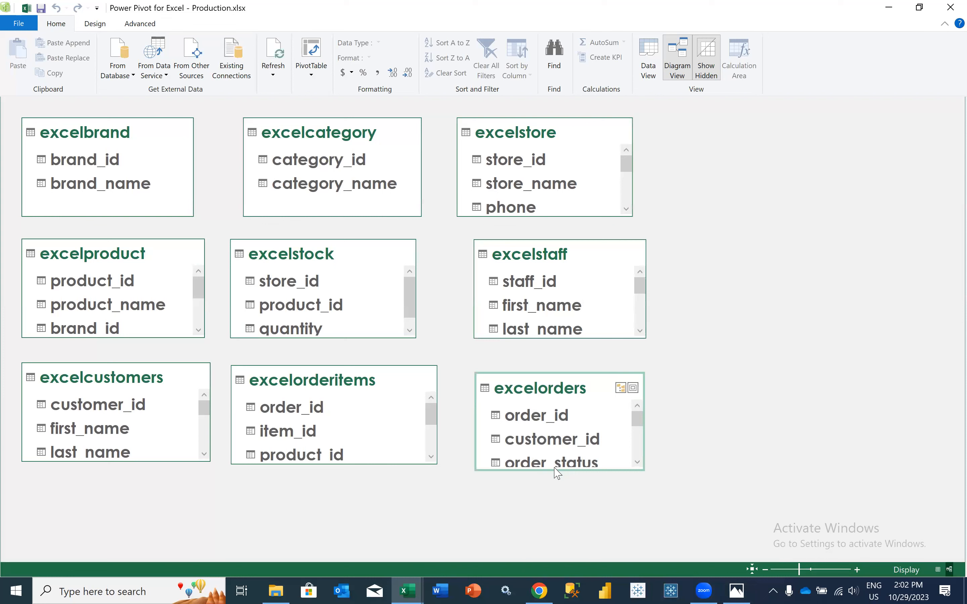
{"action": "left_click_drag", "start_coordinate": [554, 472], "coordinate": [554, 517]}
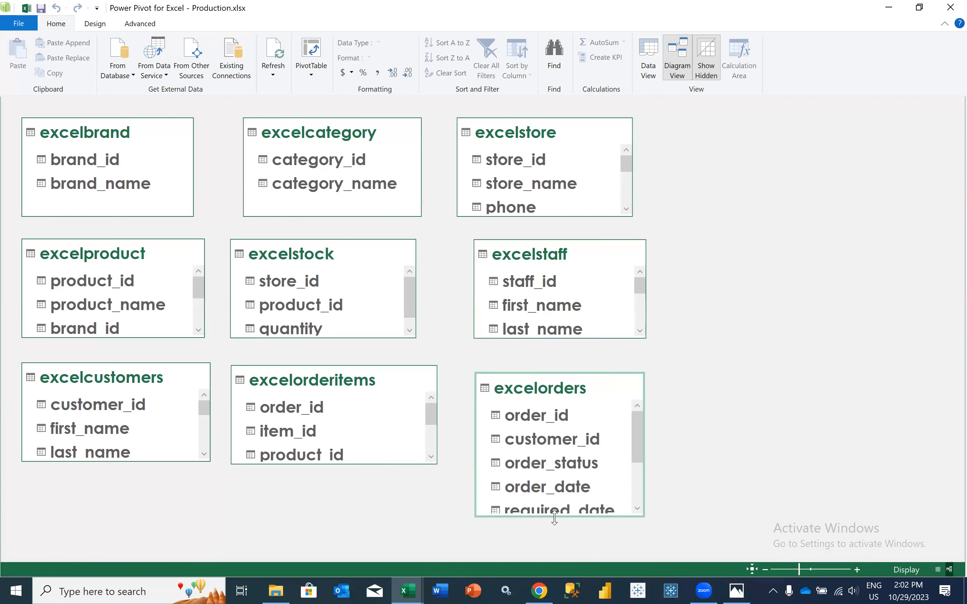
Relate excelorderitems to excelproduct by product_id, and excelproduct to excelbrand by brand_id
{"action": "scroll", "coordinate": [567, 462], "scroll_direction": "down", "scroll_amount": 1}
{"action": "scroll", "coordinate": [567, 459], "scroll_direction": "up", "scroll_amount": 1}
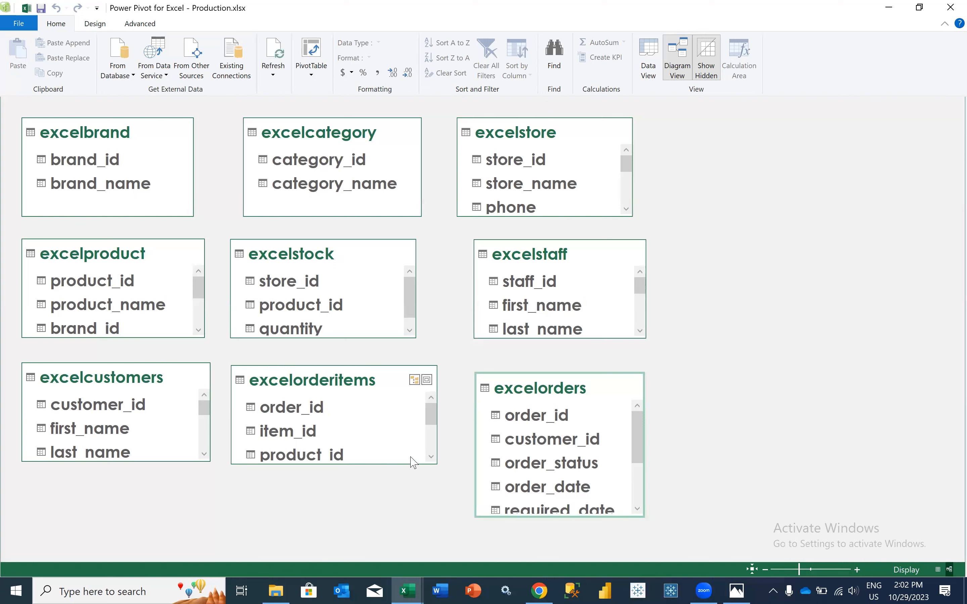
{"action": "left_click", "coordinate": [431, 457]}
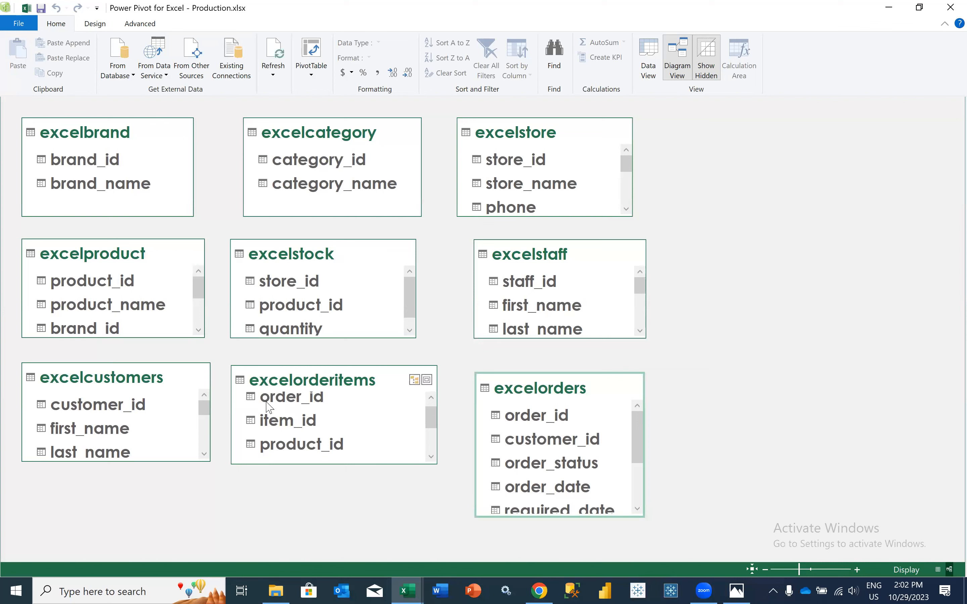
{"action": "left_click_drag", "start_coordinate": [298, 448], "coordinate": [132, 277]}
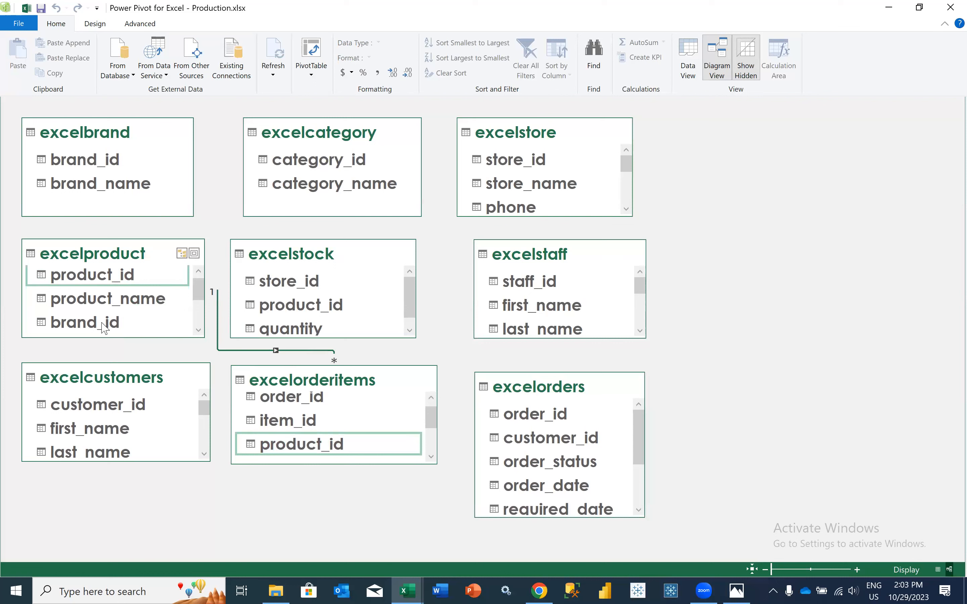
{"action": "left_click_drag", "start_coordinate": [103, 327], "coordinate": [110, 166]}
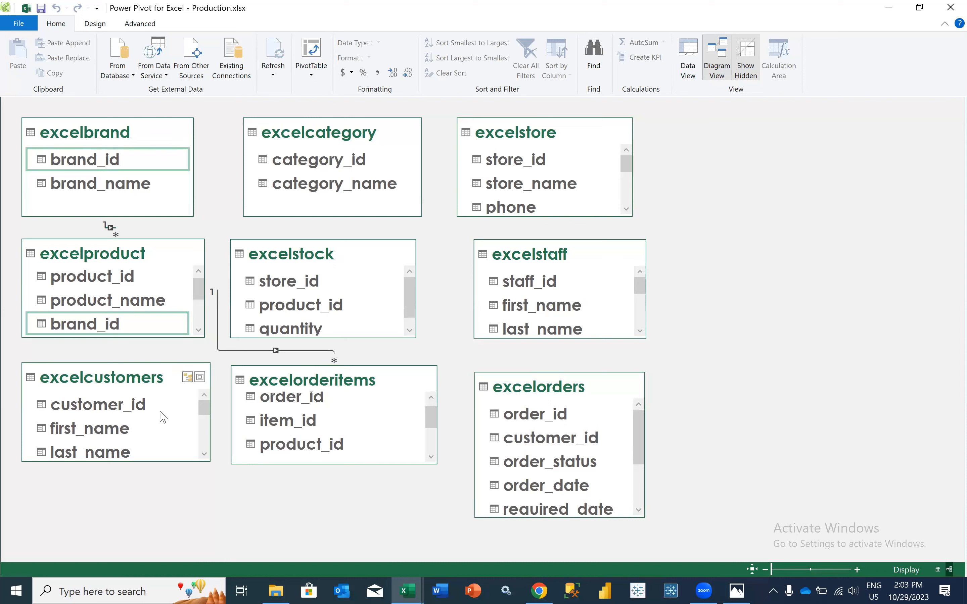
Create a relationship between excelcustomers and excelorders on customer_id
{"action": "scroll", "coordinate": [301, 455], "scroll_direction": "down", "scroll_amount": 1}
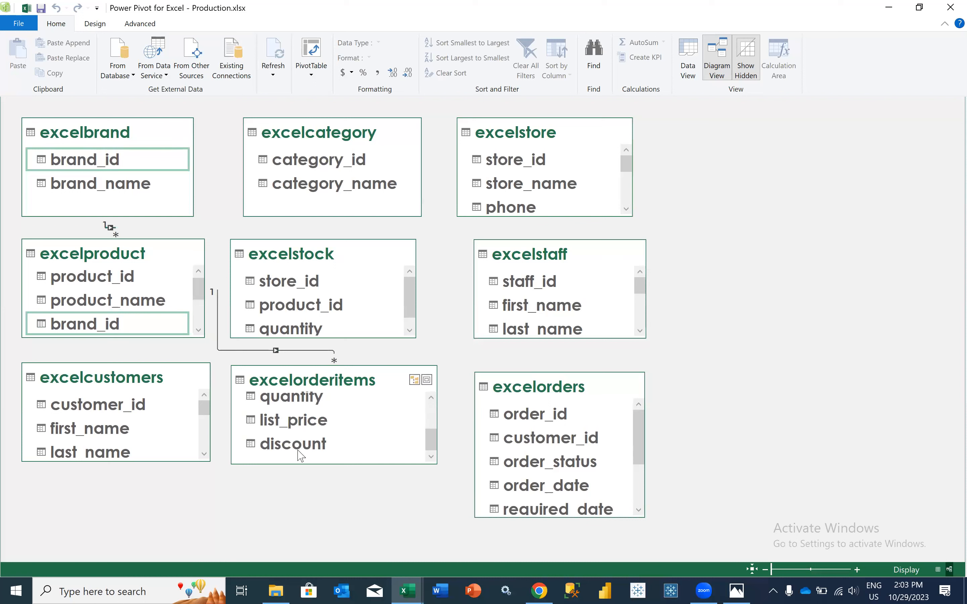
{"action": "scroll", "coordinate": [301, 455], "scroll_direction": "up", "scroll_amount": 1}
{"action": "left_click_drag", "start_coordinate": [114, 408], "coordinate": [512, 441]}
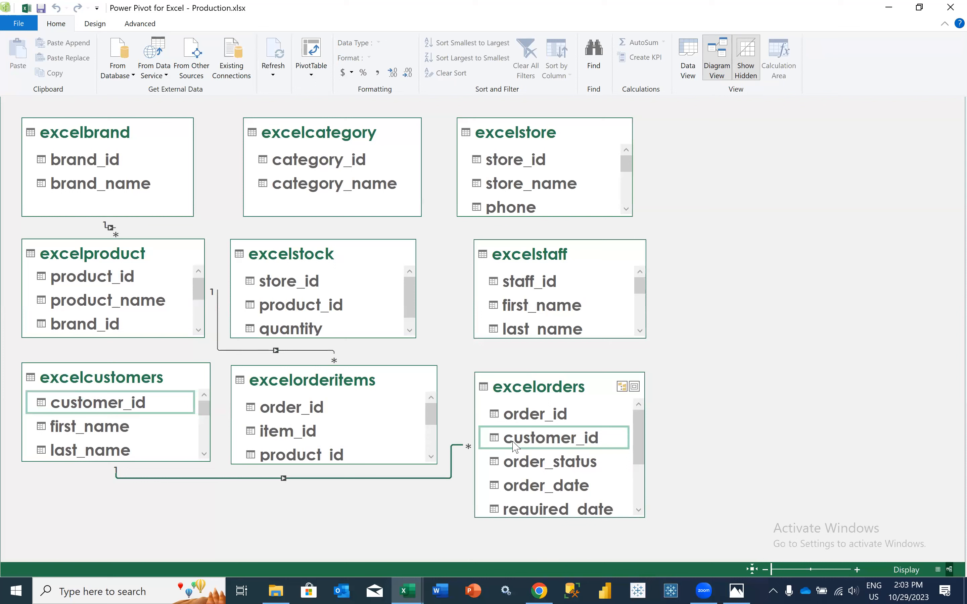
Create a relationship between excelorders and excelstaff on staff_id
{"action": "scroll", "coordinate": [368, 422], "scroll_direction": "down", "scroll_amount": 1}
{"action": "scroll", "coordinate": [368, 423], "scroll_direction": "up", "scroll_amount": 1}
{"action": "scroll", "coordinate": [538, 495], "scroll_direction": "down", "scroll_amount": 1}
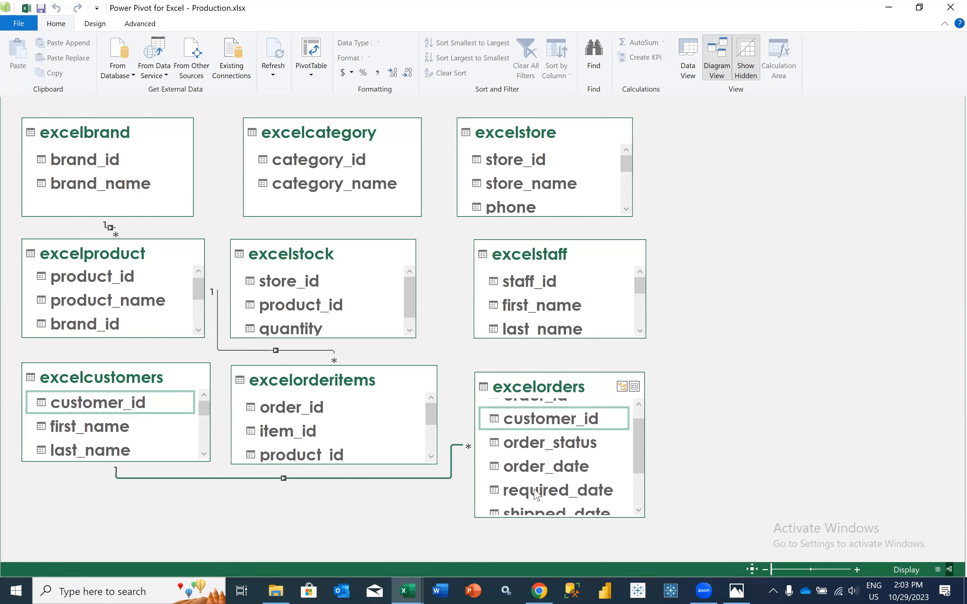
{"action": "scroll", "coordinate": [537, 495], "scroll_direction": "up", "scroll_amount": 1}
{"action": "left_click", "coordinate": [537, 494]}
{"action": "scroll", "coordinate": [538, 495], "scroll_direction": "down", "scroll_amount": 2}
{"action": "left_click_drag", "start_coordinate": [537, 498], "coordinate": [545, 277]}
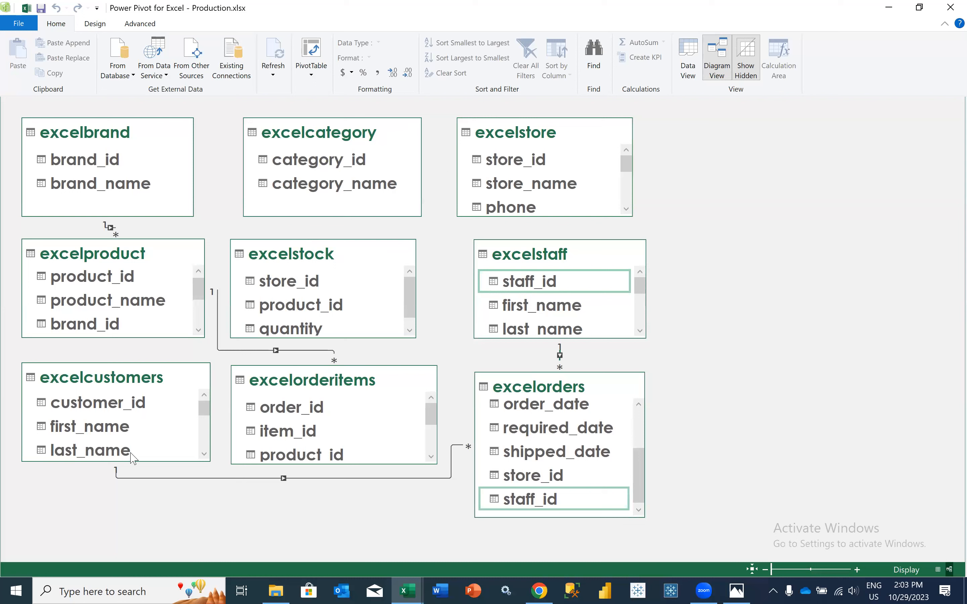
Relate excelcategory to excelproduct by category_id, and excelstore to excelorders by store_id
{"action": "scroll", "coordinate": [174, 285], "scroll_direction": "down", "scroll_amount": 2}
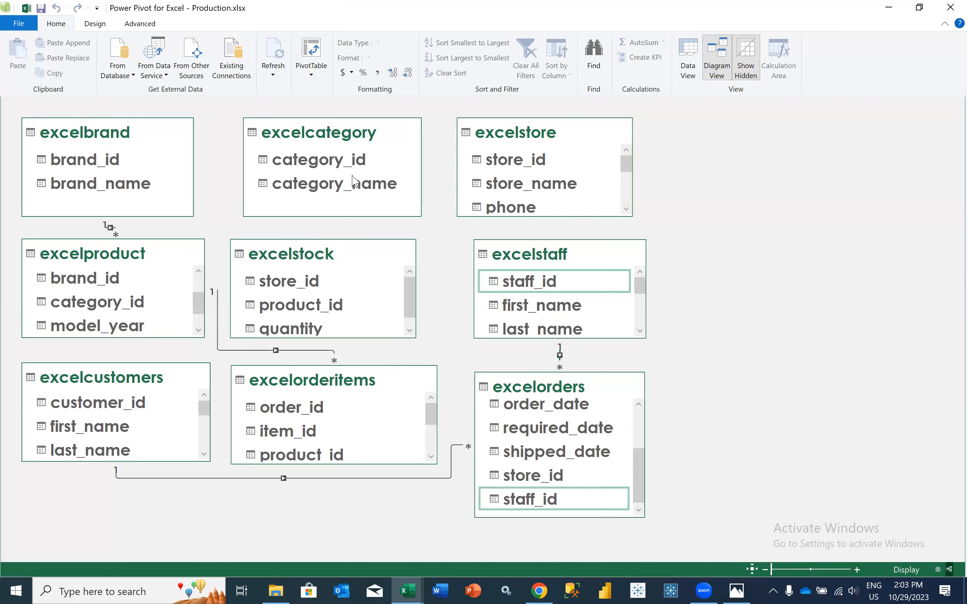
{"action": "left_click_drag", "start_coordinate": [216, 251], "coordinate": [123, 282]}
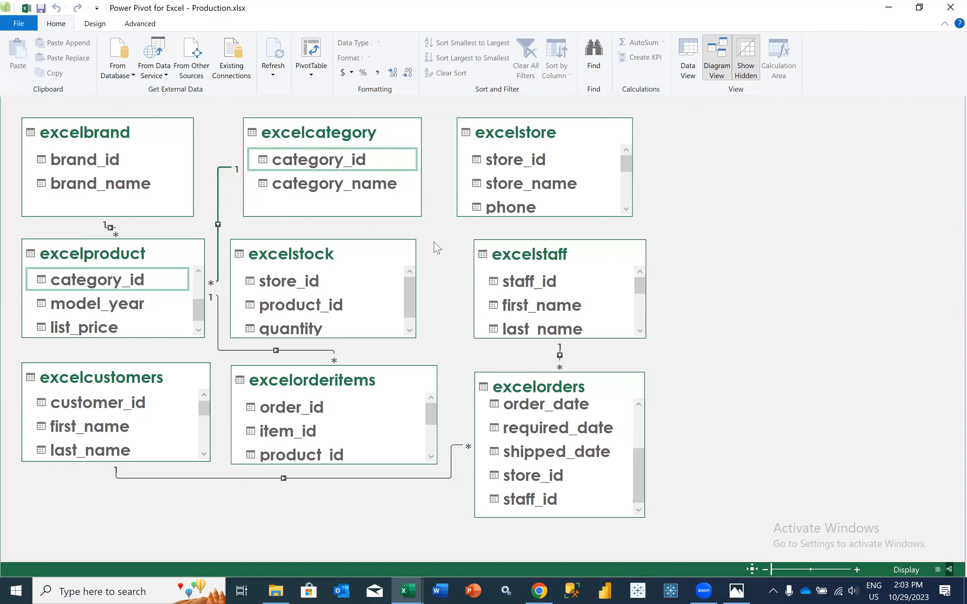
{"action": "scroll", "coordinate": [547, 201], "scroll_direction": "down", "scroll_amount": 2}
{"action": "scroll", "coordinate": [548, 202], "scroll_direction": "up", "scroll_amount": 2}
{"action": "left_click", "coordinate": [518, 162]}
{"action": "left_click_drag", "start_coordinate": [518, 162], "coordinate": [546, 477]}
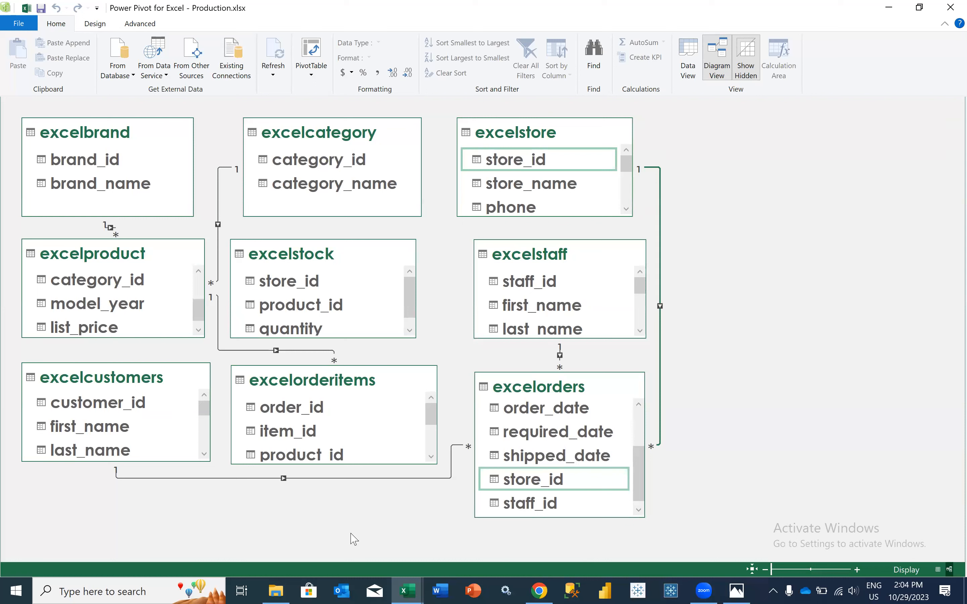
Try to create another relationship between excelstaff and excelorders on staff_id
{"action": "left_click_drag", "start_coordinate": [515, 285], "coordinate": [524, 505]}
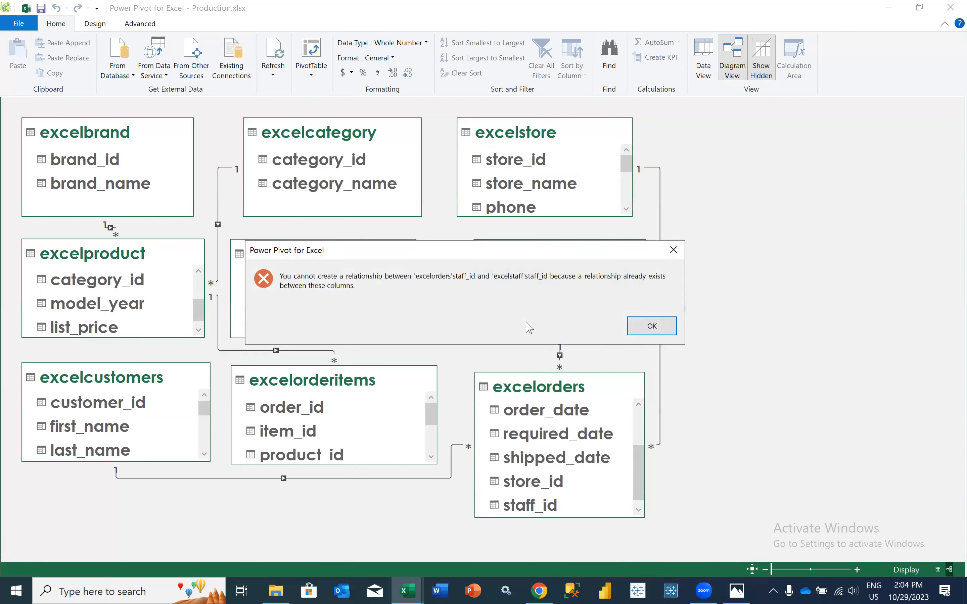
{"action": "left_click", "coordinate": [641, 325]}
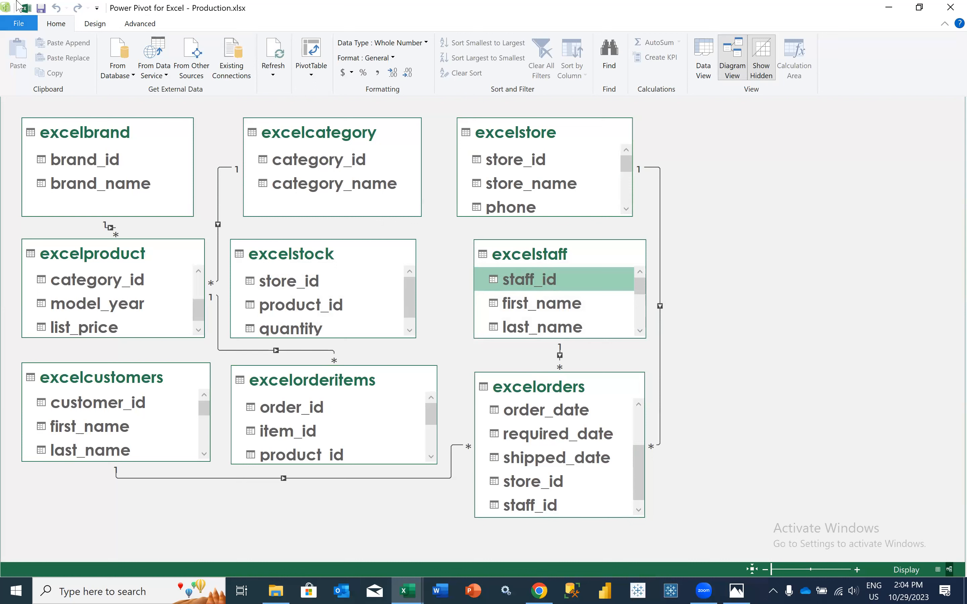
Save the workbook with its data model and select the category_id field in excelproduct
{"action": "left_click", "coordinate": [41, 8]}
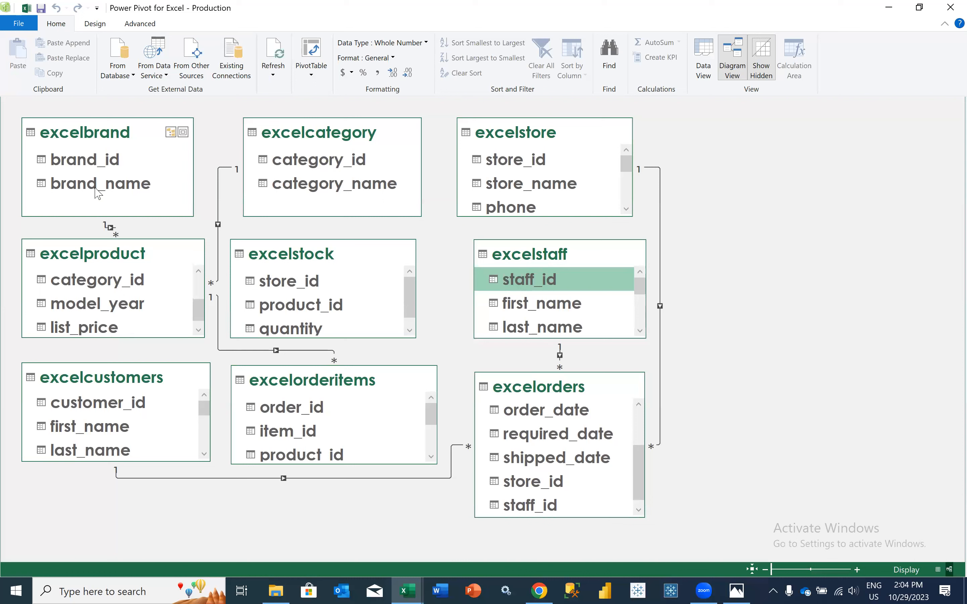
{"action": "mouse_move", "coordinate": [101, 282]}
{"action": "left_mouse_down"}
{"action": "mouse_move", "coordinate": [313, 179]}
{"action": "mouse_move", "coordinate": [298, 165]}
{"action": "mouse_move", "coordinate": [276, 209]}
{"action": "mouse_move", "coordinate": [129, 302]}
{"action": "left_mouse_up"}
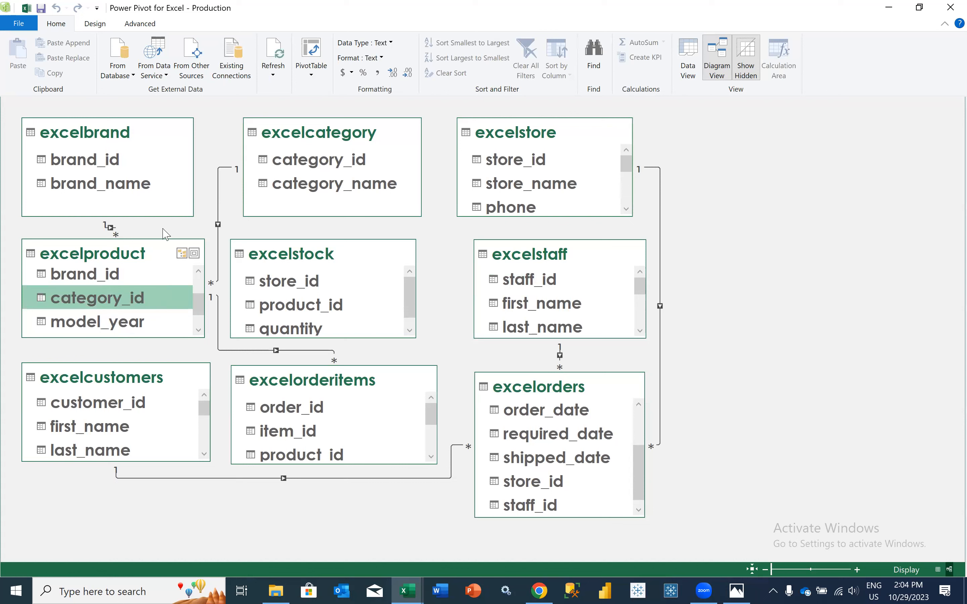
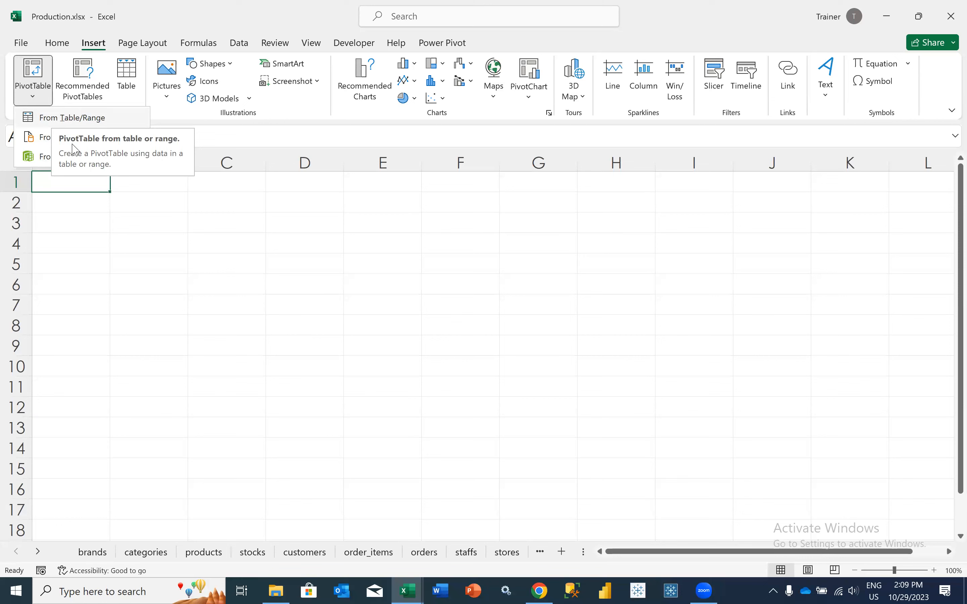
Insert a PivotTable from the data model at cell A1 of Sheet1 and add excelbrand's brand_name to the rows
{"action": "left_click", "coordinate": [44, 163]}
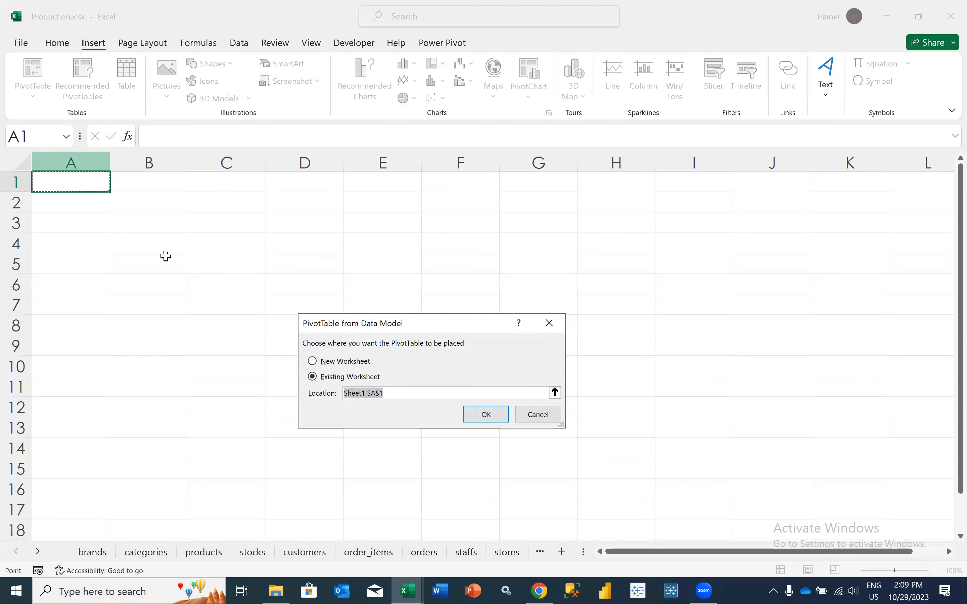
{"action": "left_click", "coordinate": [489, 416]}
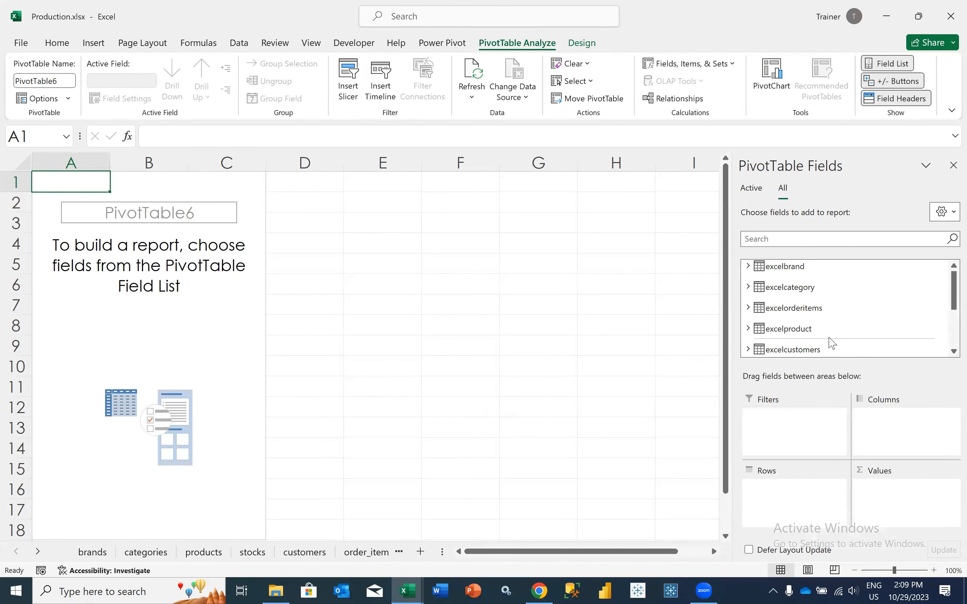
{"action": "scroll", "coordinate": [832, 342], "scroll_direction": "down", "scroll_amount": 2}
{"action": "scroll", "coordinate": [832, 342], "scroll_direction": "up", "scroll_amount": 3}
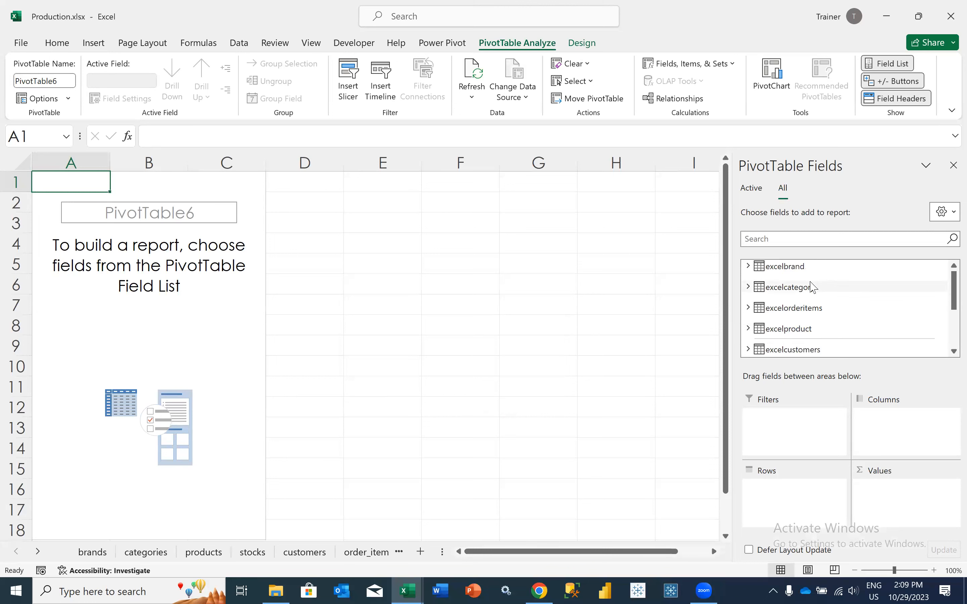
{"action": "left_click", "coordinate": [748, 266]}
{"action": "left_click_drag", "start_coordinate": [799, 298], "coordinate": [785, 490]}
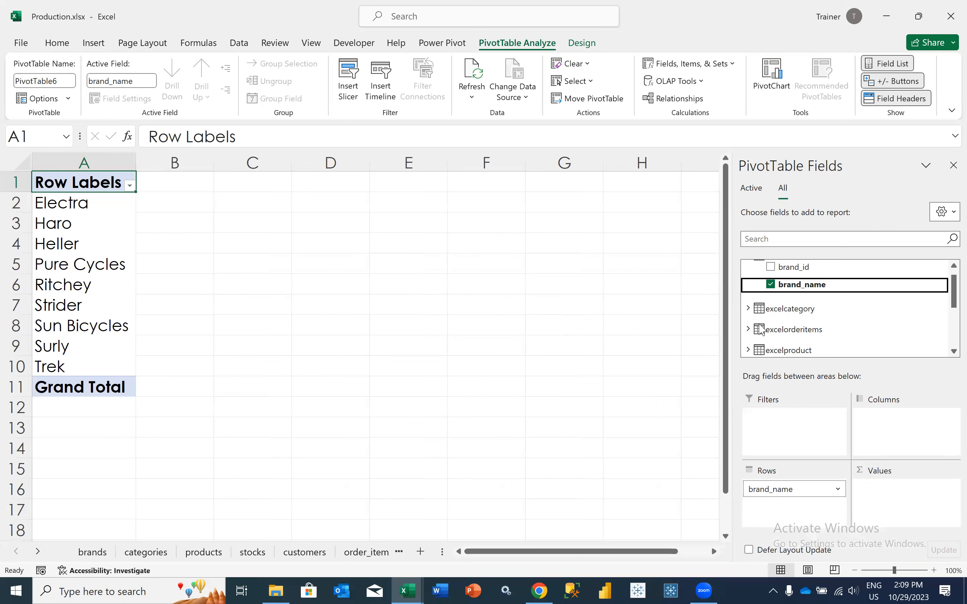
Try adding order_id from excelorders to the PivotTable values, summarized by Count
{"action": "scroll", "coordinate": [785, 341], "scroll_direction": "down", "scroll_amount": 3}
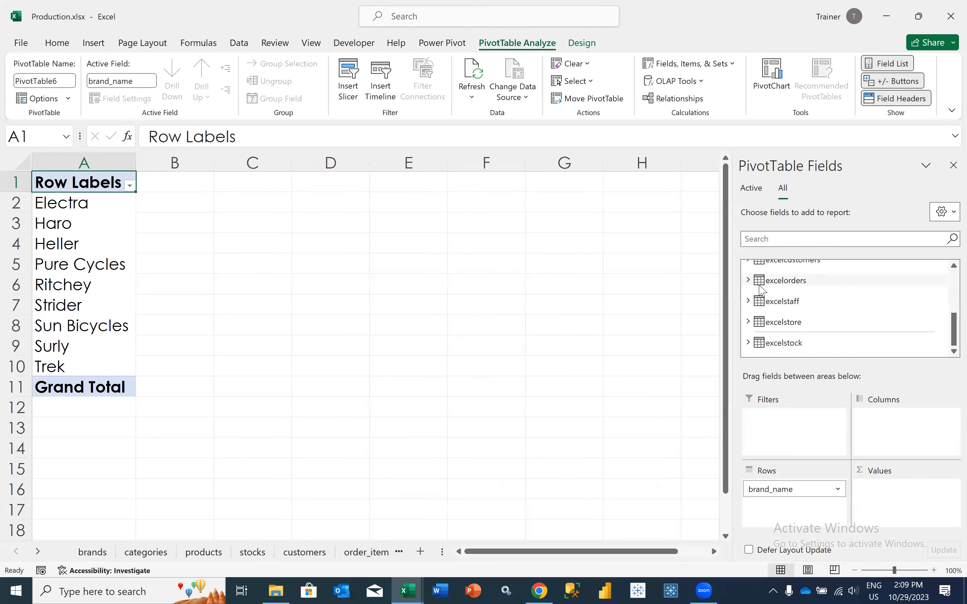
{"action": "left_click", "coordinate": [748, 280]}
{"action": "left_click_drag", "start_coordinate": [784, 278], "coordinate": [864, 495]}
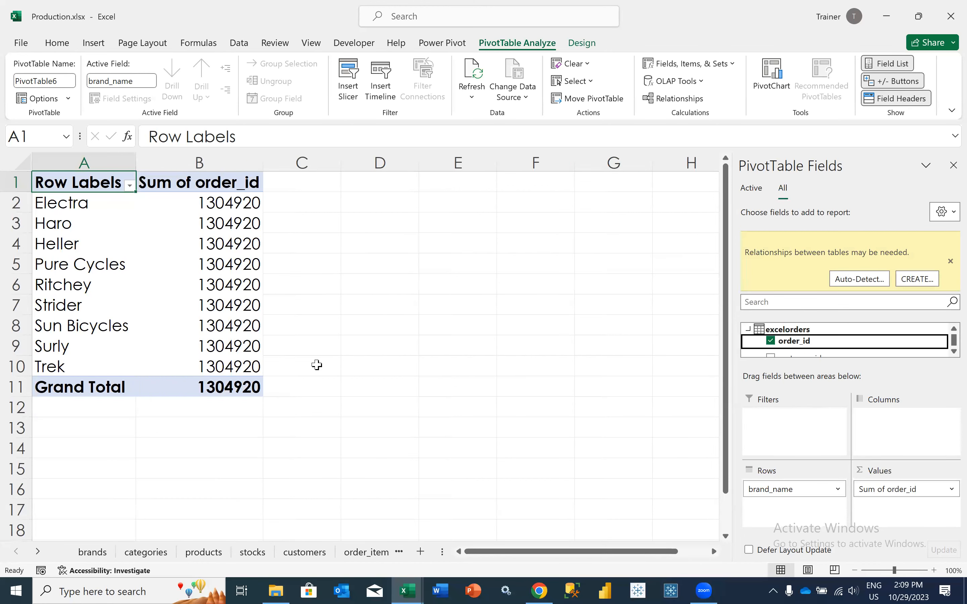
{"action": "left_click", "coordinate": [873, 488]}
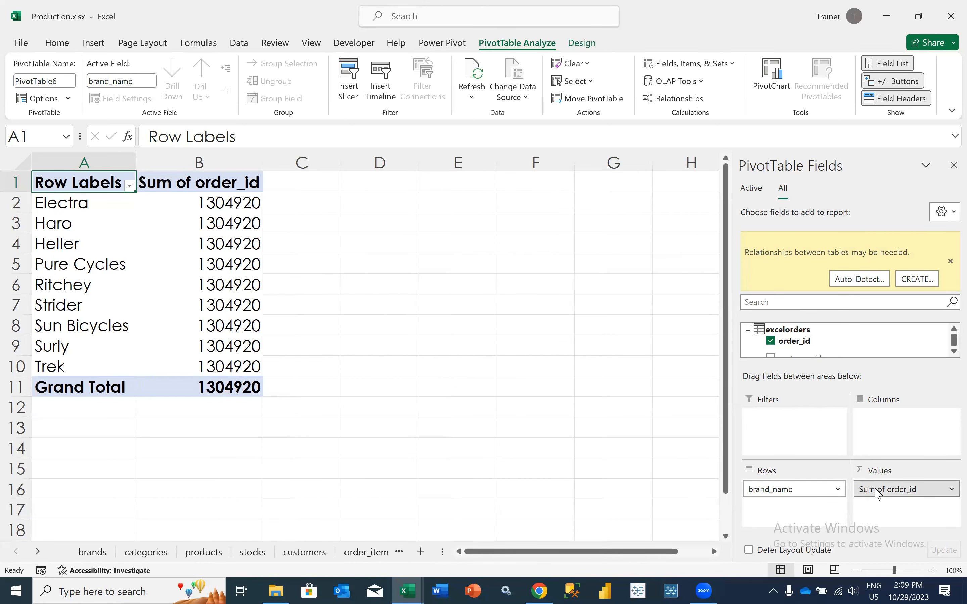
{"action": "left_click", "coordinate": [886, 472]}
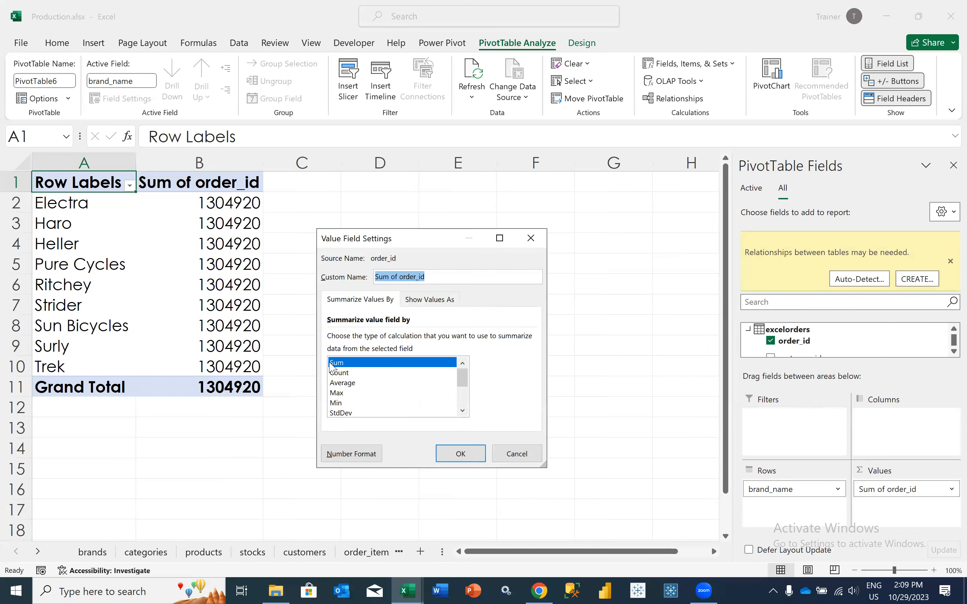
{"action": "double_click", "coordinate": [339, 372]}
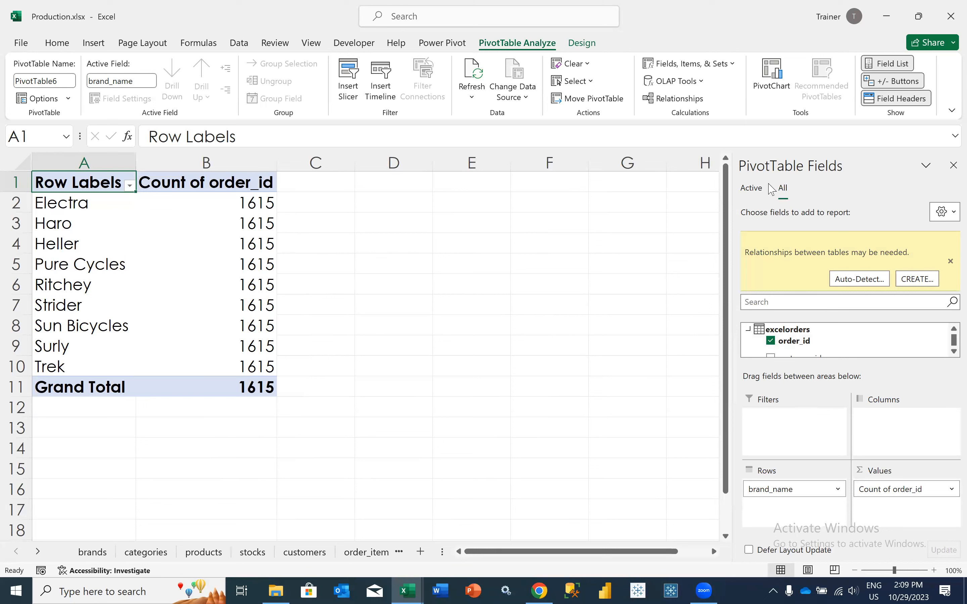
Show only the tables in use and remove the excelorders order_id count from the PivotTable values
{"action": "left_click", "coordinate": [752, 188]}
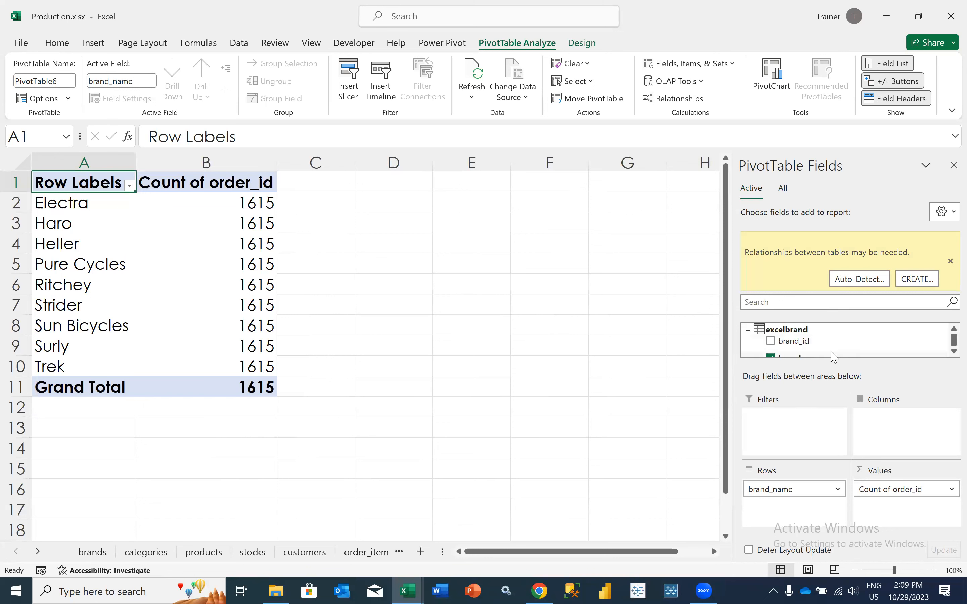
{"action": "scroll", "coordinate": [831, 354], "scroll_direction": "down", "scroll_amount": 5}
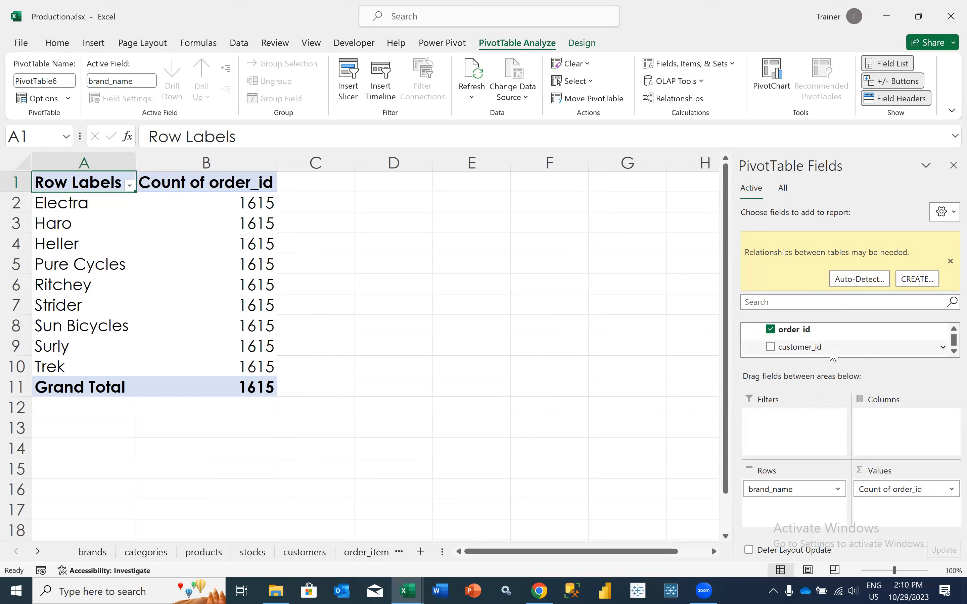
{"action": "left_click_drag", "start_coordinate": [877, 489], "coordinate": [820, 352]}
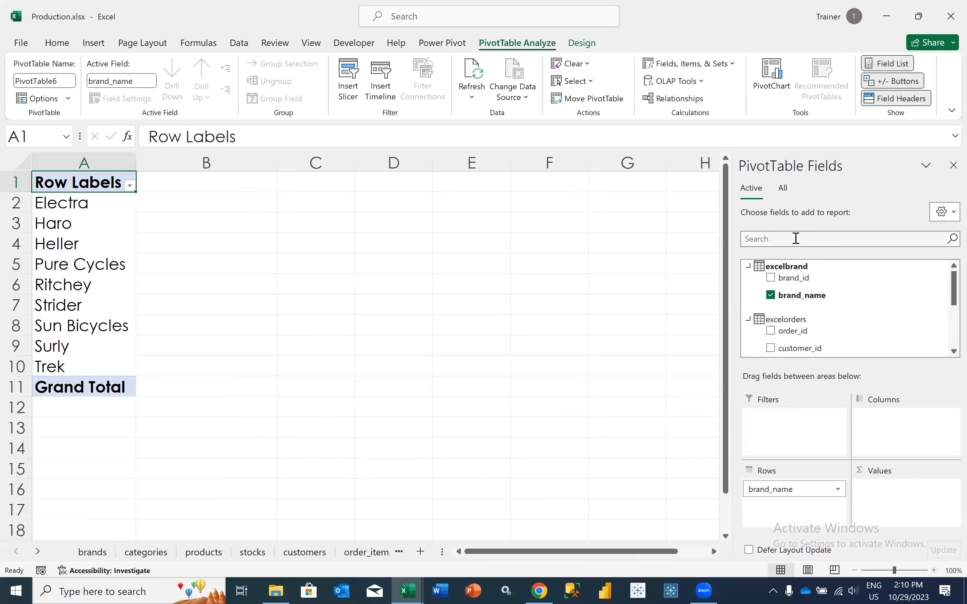
Search the tables in use for "order", clear the search and look through the fields of all tables
{"action": "left_click", "coordinate": [785, 238]}
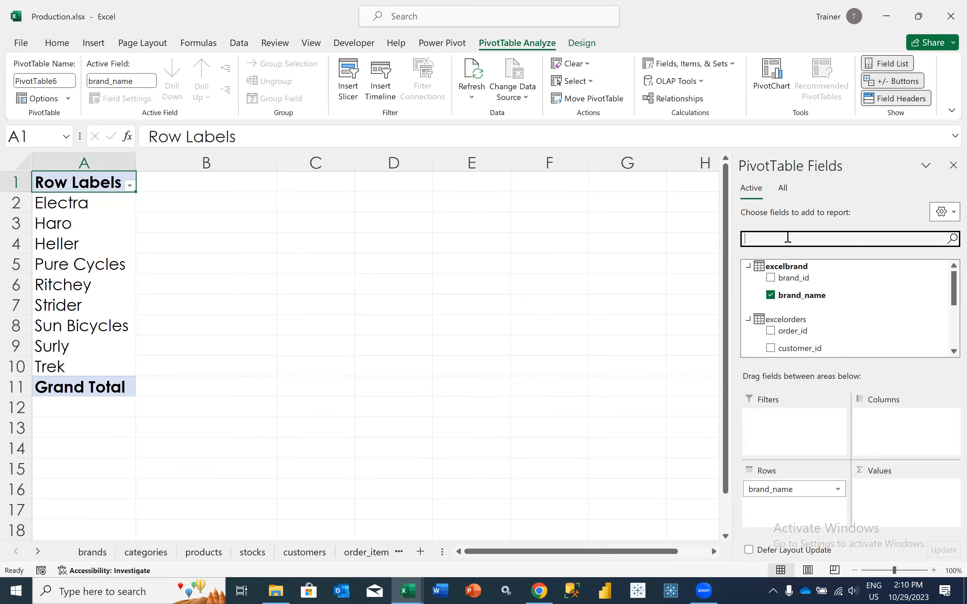
{"action": "type", "text": "order"}
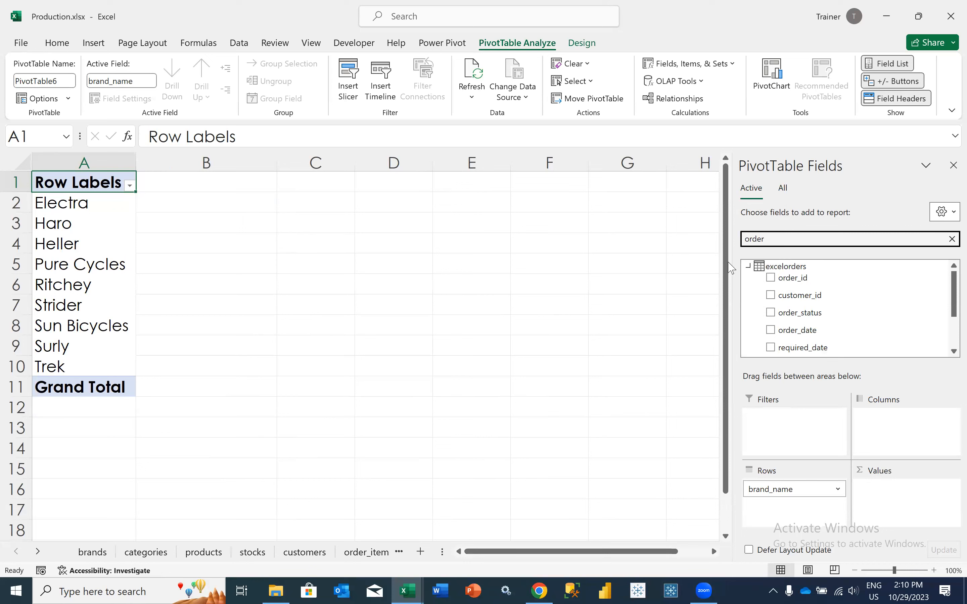
{"action": "left_click", "coordinate": [748, 266]}
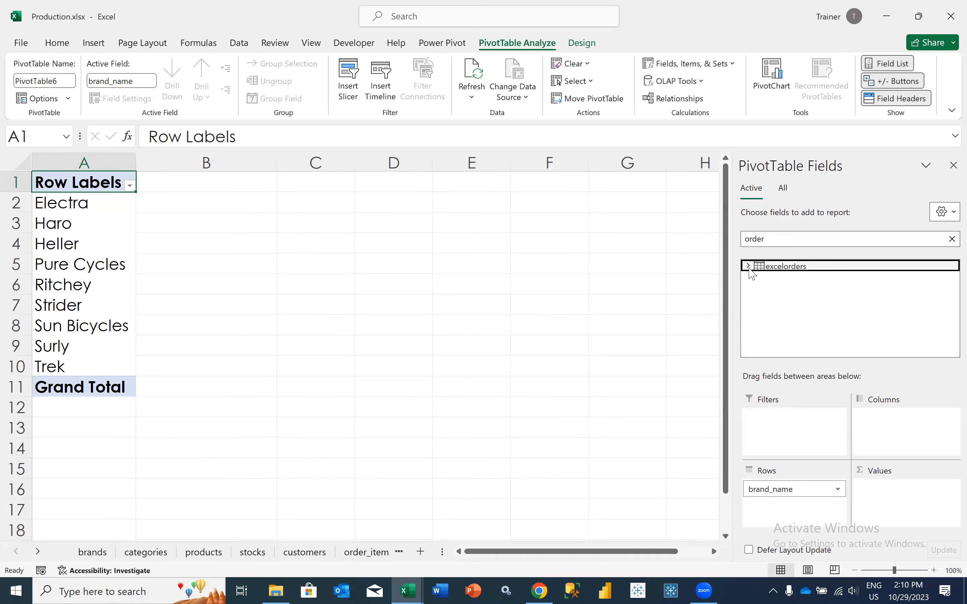
{"action": "left_click", "coordinate": [950, 239]}
{"action": "left_click", "coordinate": [783, 188]}
{"action": "scroll", "coordinate": [810, 315], "scroll_direction": "down", "scroll_amount": 10}
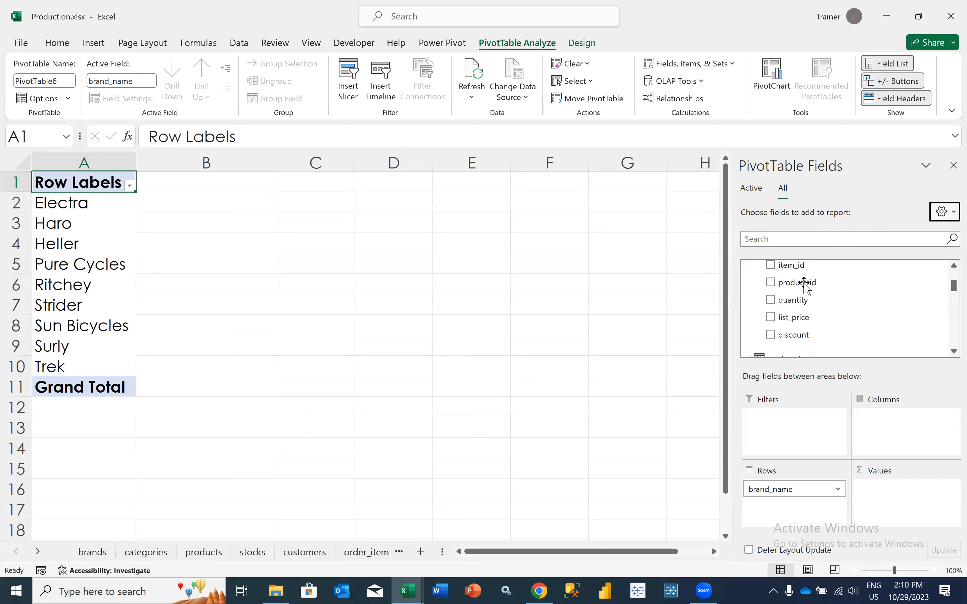
{"action": "scroll", "coordinate": [811, 316], "scroll_direction": "down", "scroll_amount": 10}
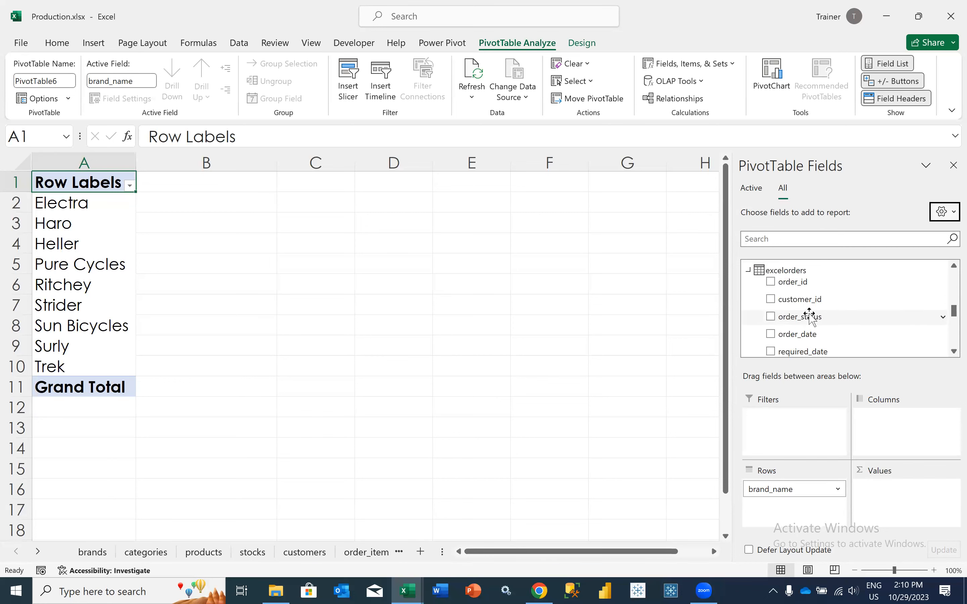
{"action": "scroll", "coordinate": [810, 314], "scroll_direction": "down", "scroll_amount": 2}
{"action": "scroll", "coordinate": [809, 314], "scroll_direction": "up", "scroll_amount": 2}
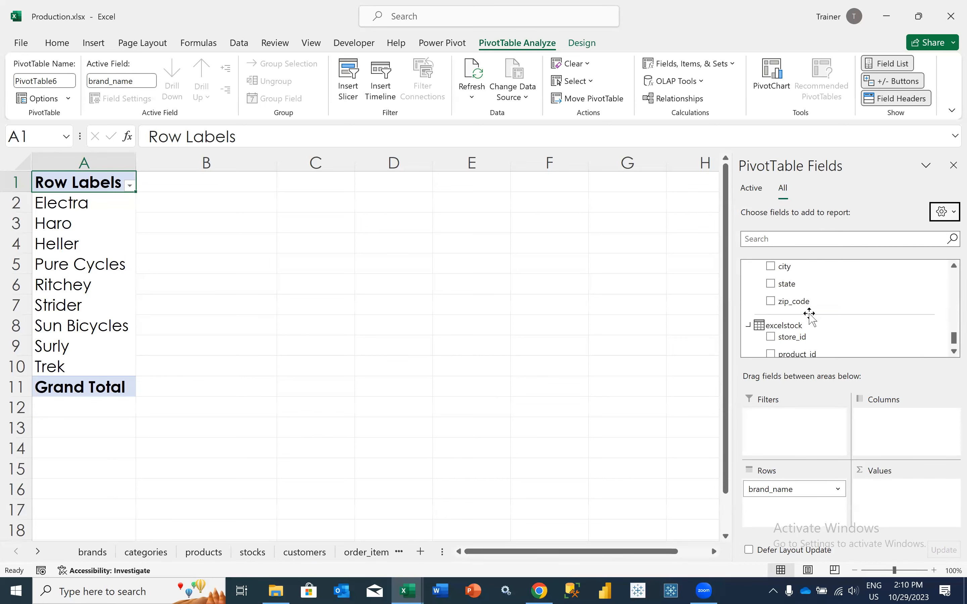
Search all tables for "order" and add order_id from excelorderitems to the PivotTable values
{"action": "left_click", "coordinate": [780, 239]}
{"action": "type", "text": "order"}
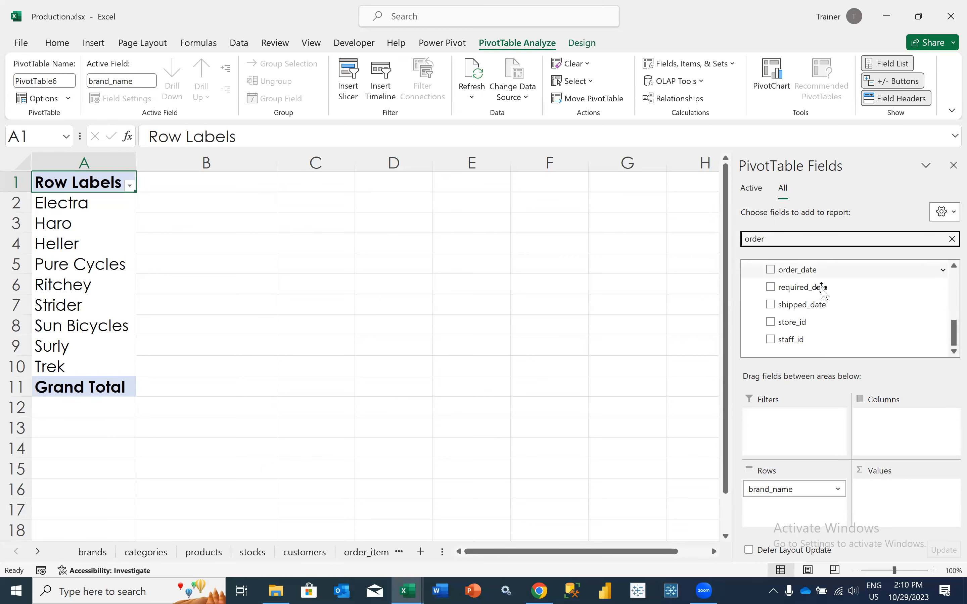
{"action": "scroll", "coordinate": [820, 287], "scroll_direction": "up", "scroll_amount": 5}
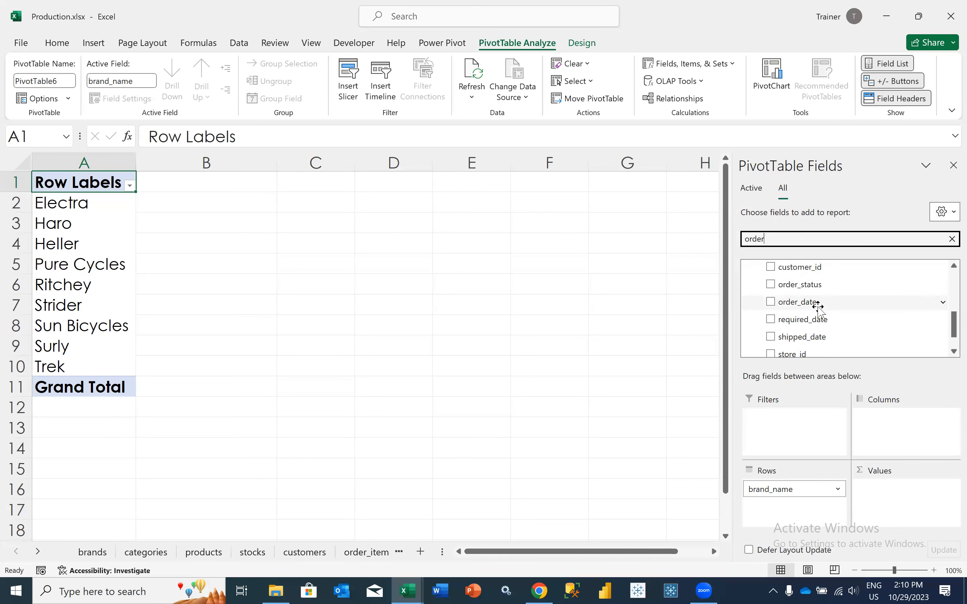
{"action": "left_click", "coordinate": [818, 310]}
{"action": "left_click_drag", "start_coordinate": [811, 276], "coordinate": [887, 495]}
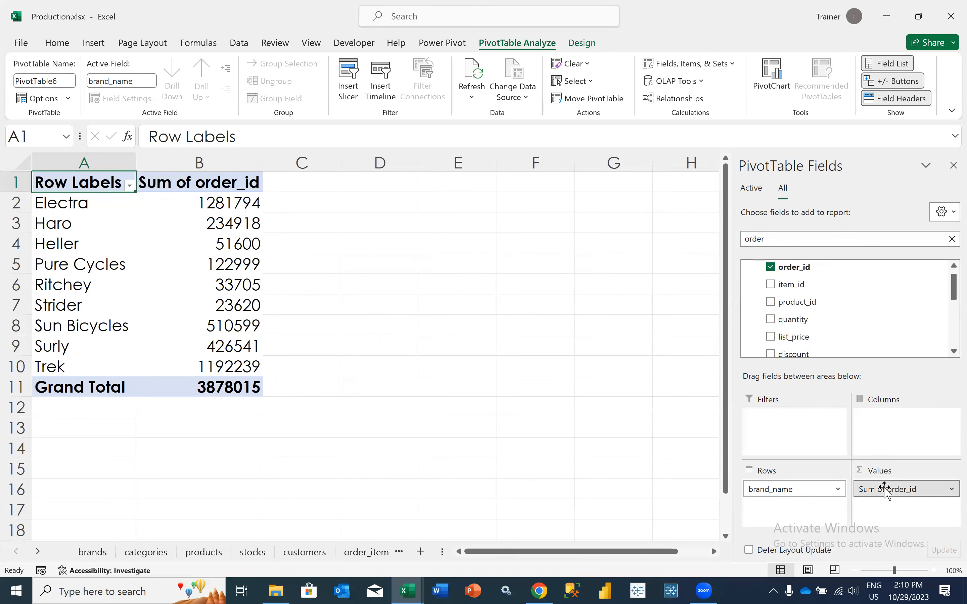
Summarize the PivotTable's order_id values by Count
{"action": "left_click", "coordinate": [886, 489]}
{"action": "left_click", "coordinate": [889, 476]}
{"action": "double_click", "coordinate": [342, 371]}
{"action": "left_click", "coordinate": [181, 301]}
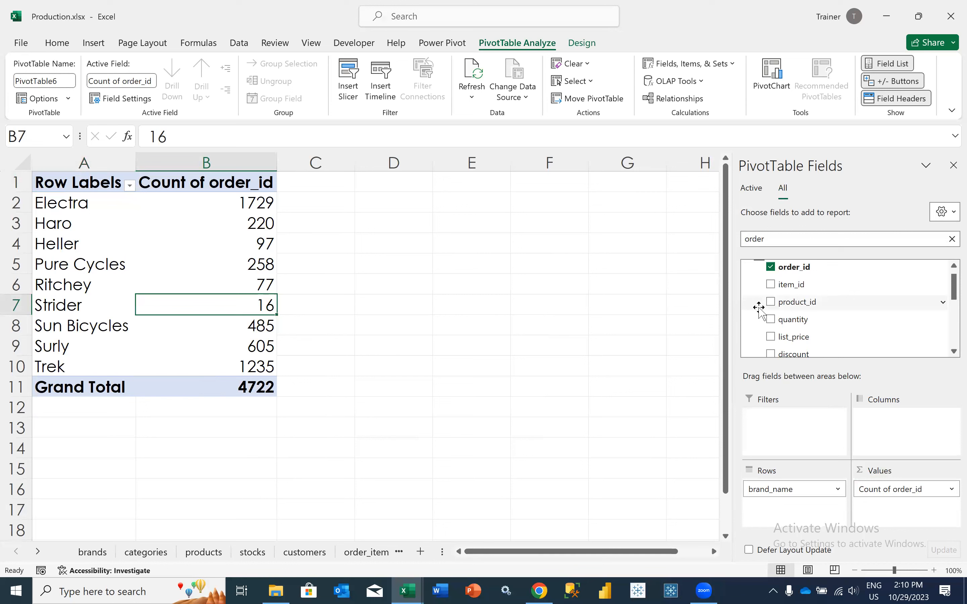
Search the fields for "produ" and try adding excelproduct's product_name to the rows below brand_name
{"action": "scroll", "coordinate": [847, 309], "scroll_direction": "up", "scroll_amount": 1}
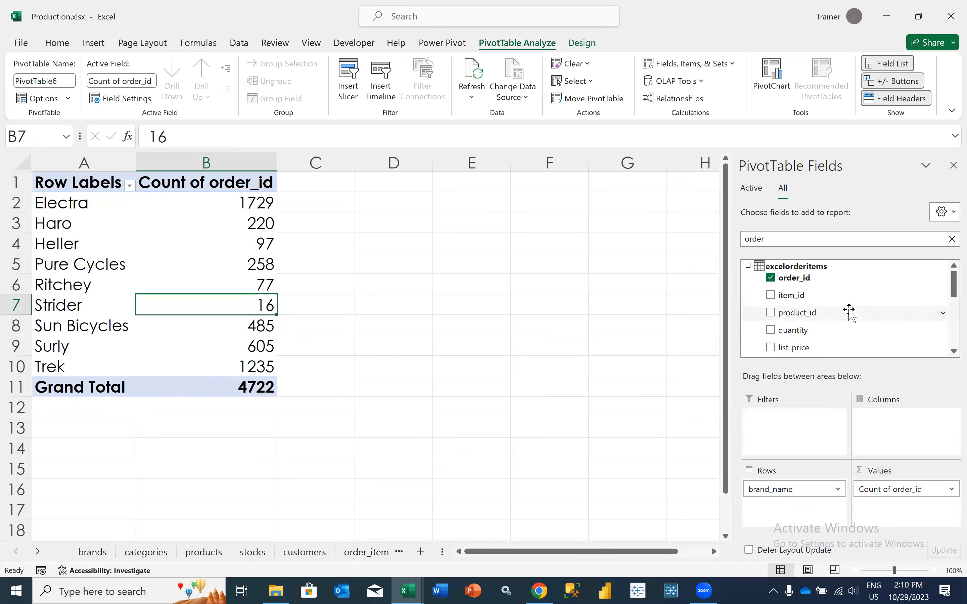
{"action": "left_click", "coordinate": [780, 239]}
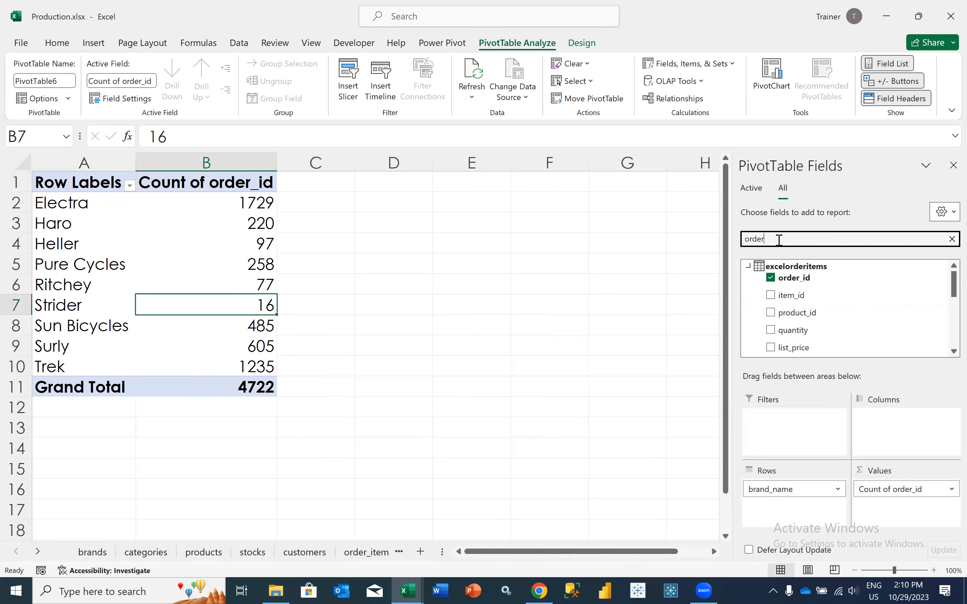
{"action": "key", "text": "BackSpace"}
{"action": "key", "text": "BackSpace"}
{"action": "key", "text": "BackSpace"}
{"action": "key", "text": "BackSpace"}
{"action": "key", "text": "BackSpace"}
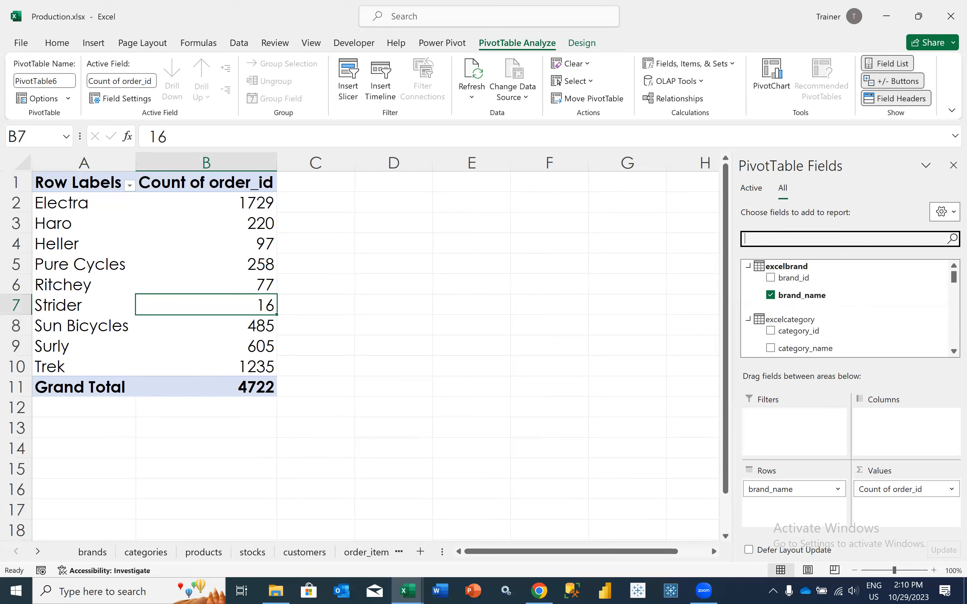
{"action": "type", "text": "produ"}
{"action": "left_click_drag", "start_coordinate": [798, 333], "coordinate": [787, 510]}
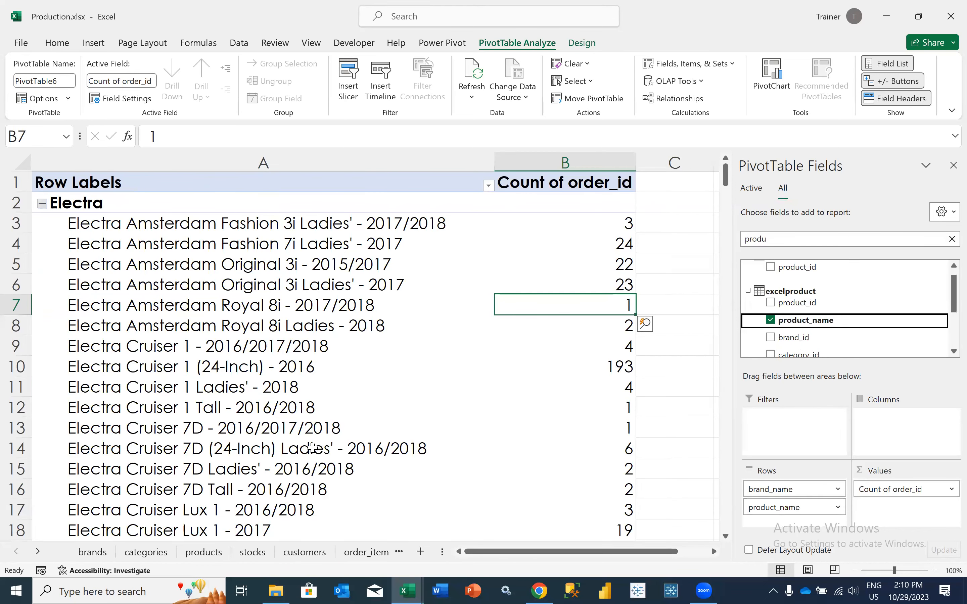
Remove product_name from the PivotTable rows
{"action": "left_click_drag", "start_coordinate": [755, 507], "coordinate": [830, 338]}
{"action": "scroll", "coordinate": [830, 335], "scroll_direction": "down", "scroll_amount": 4}
{"action": "scroll", "coordinate": [830, 334], "scroll_direction": "up", "scroll_amount": 5}
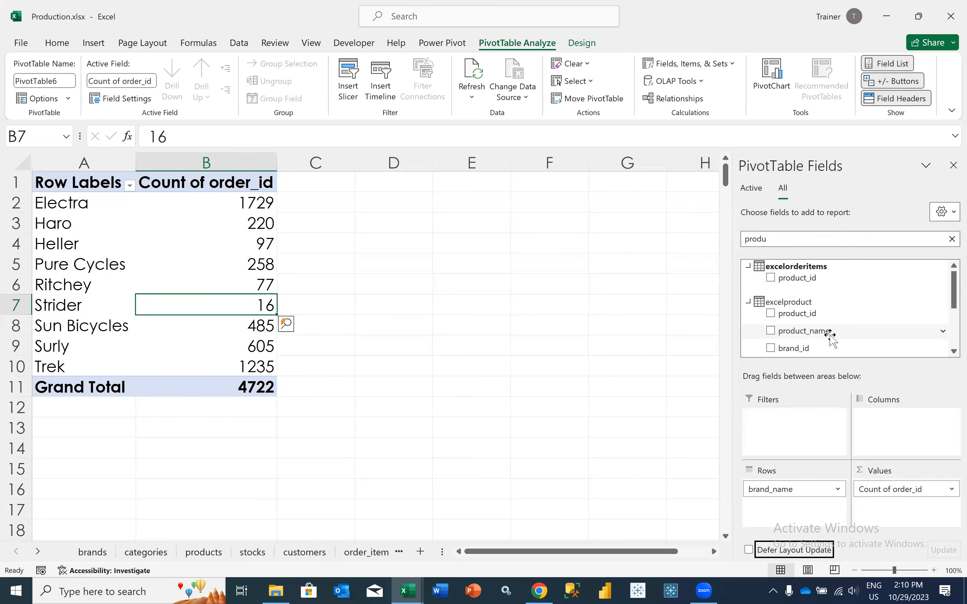
Clear the field search and add category_name from excelcategory to the PivotTable columns
{"action": "left_click", "coordinate": [949, 239]}
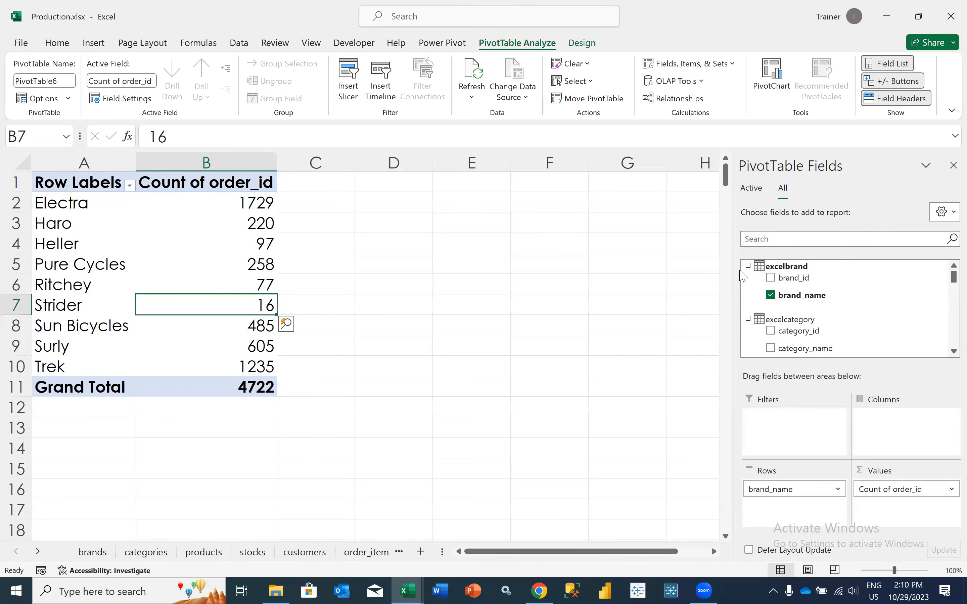
{"action": "left_click", "coordinate": [748, 266]}
{"action": "left_click", "coordinate": [748, 286]}
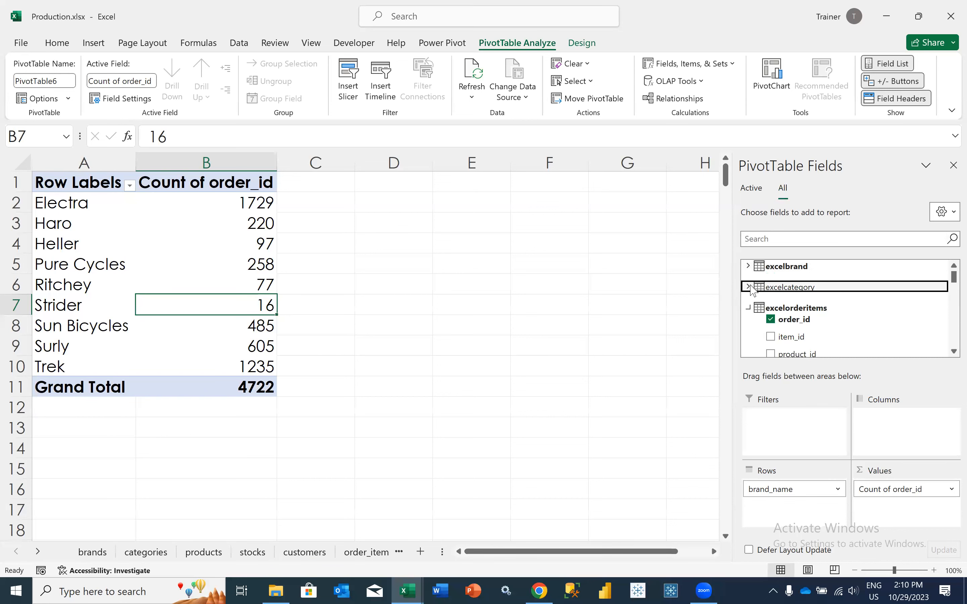
{"action": "left_click", "coordinate": [748, 286]}
{"action": "left_click_drag", "start_coordinate": [783, 318], "coordinate": [876, 442]}
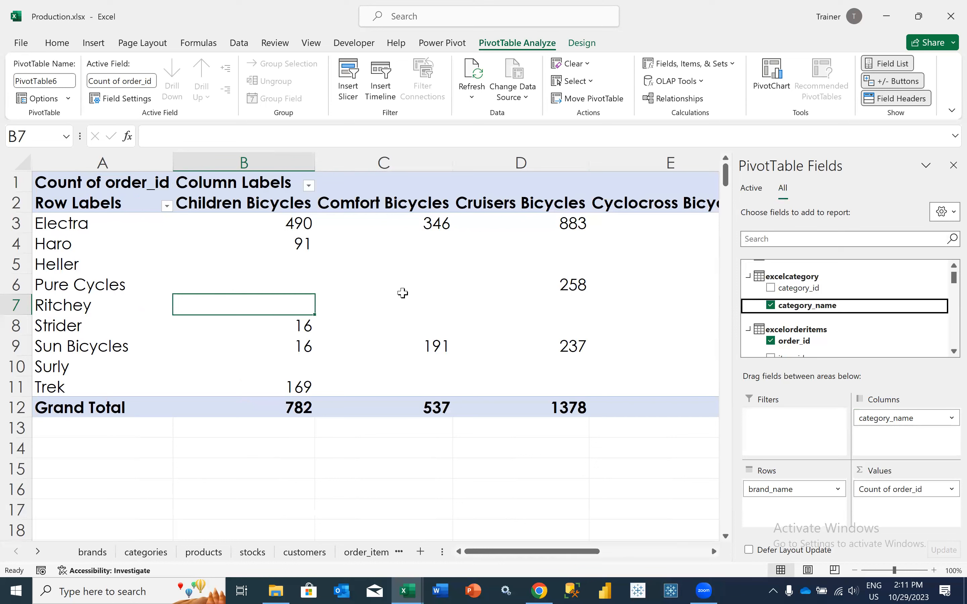
{"action": "mouse_move", "coordinate": [402, 293]}
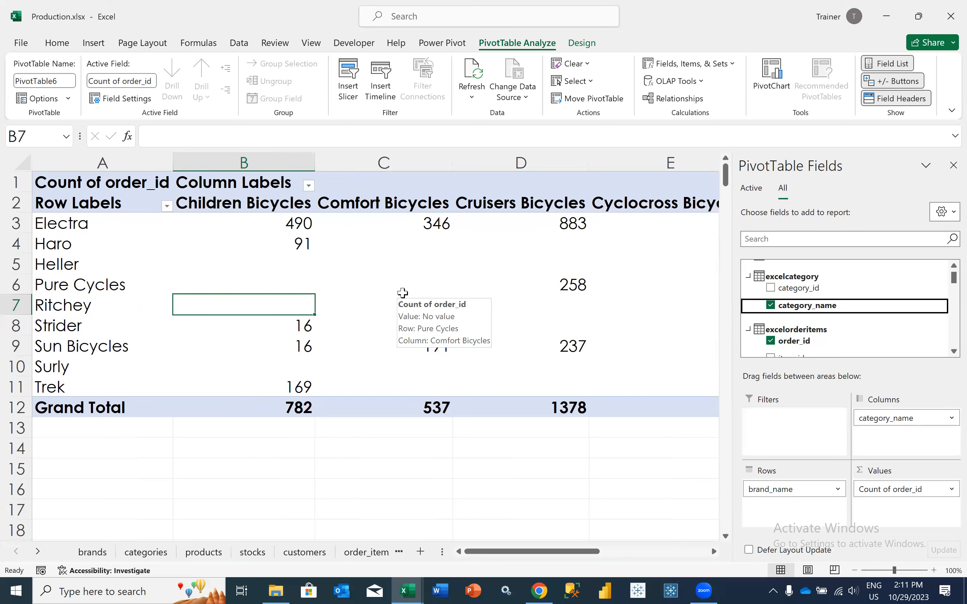
{"action": "left_click", "coordinate": [326, 264]}
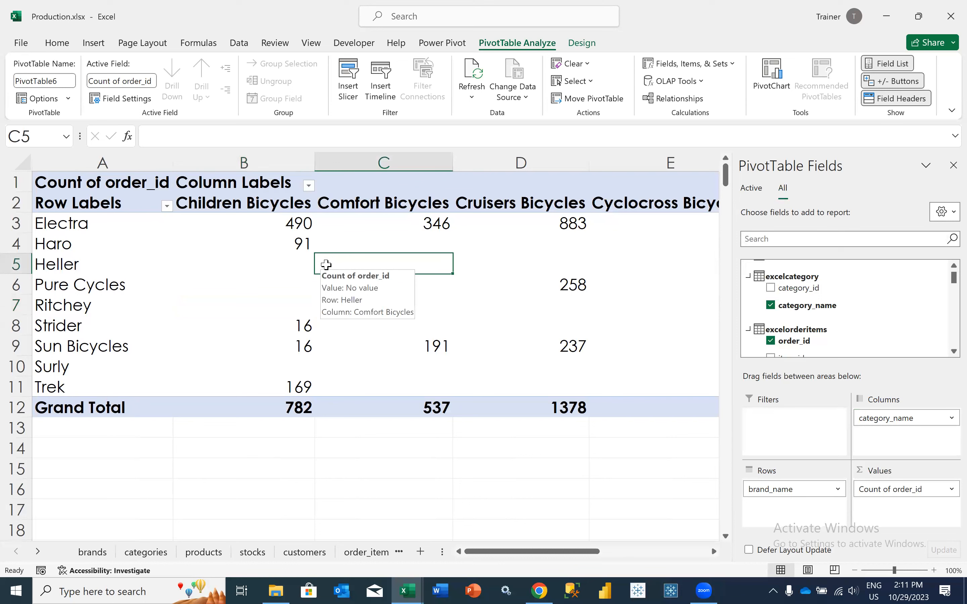
{"action": "left_click", "coordinate": [91, 46]}
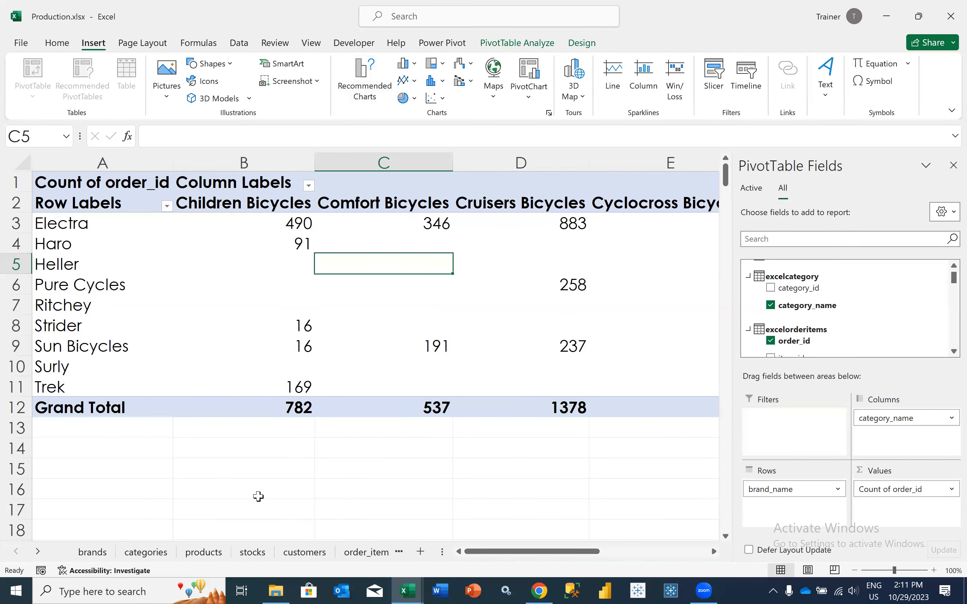
{"action": "left_click", "coordinate": [45, 448]}
{"action": "left_click", "coordinate": [32, 90]}
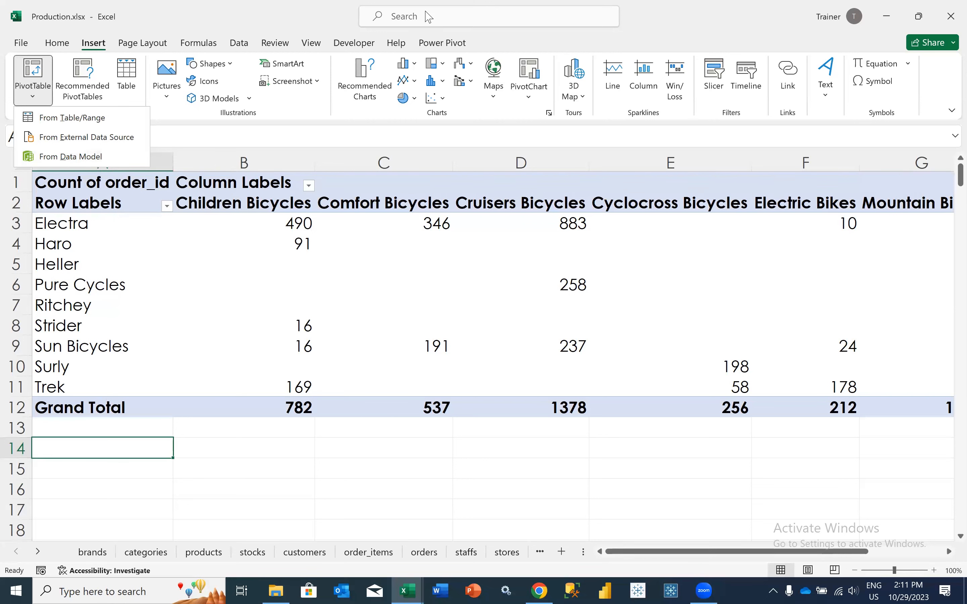
{"action": "left_click", "coordinate": [389, 253]}
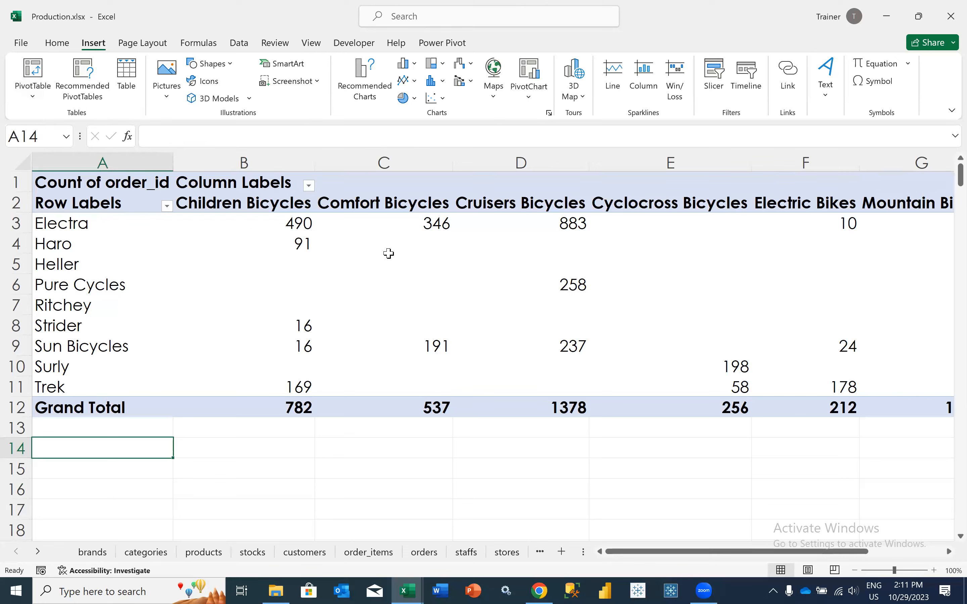
Remove category_name from the PivotTable columns, leaving only brand_name in the rows
{"action": "left_click", "coordinate": [389, 254]}
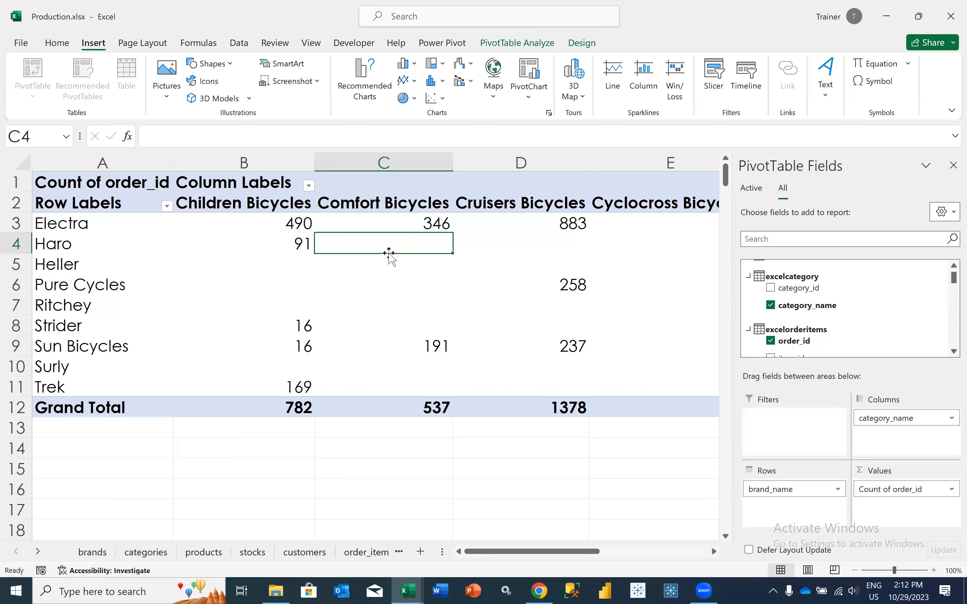
{"action": "left_click_drag", "start_coordinate": [854, 418], "coordinate": [817, 329]}
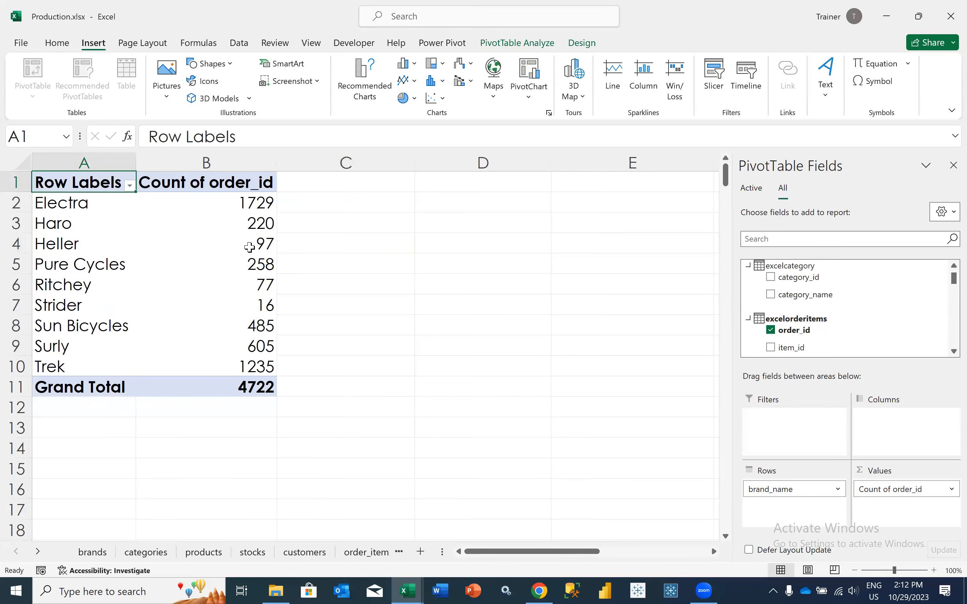
{"action": "left_click", "coordinate": [150, 264]}
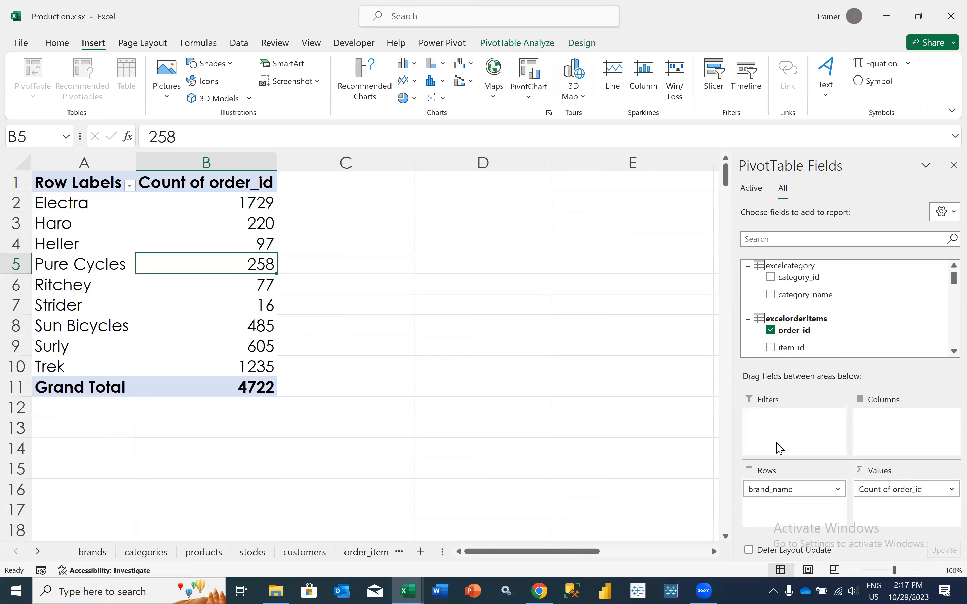
{"action": "left_click", "coordinate": [254, 321]}
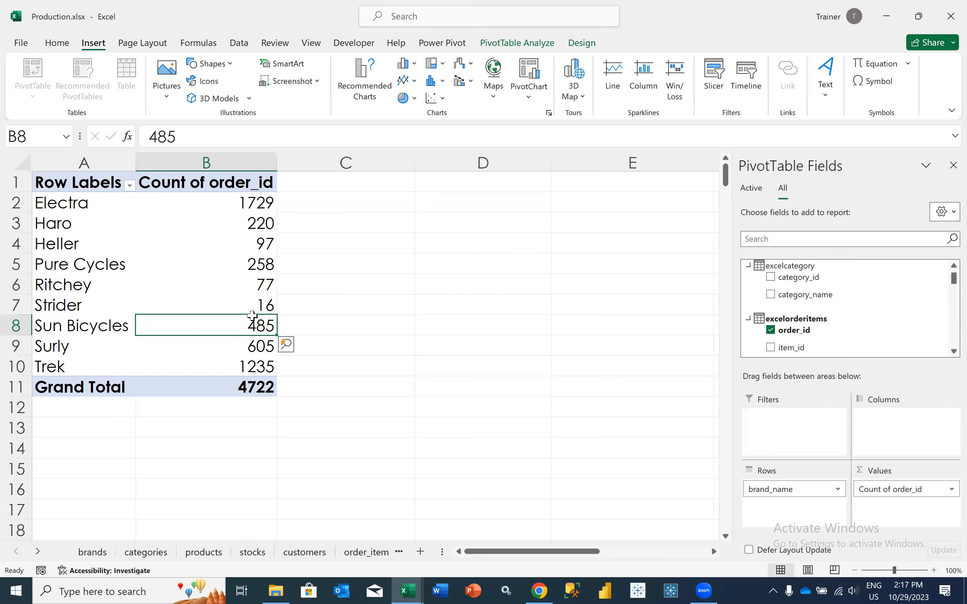
{"action": "scroll", "coordinate": [784, 311], "scroll_direction": "up", "scroll_amount": 1}
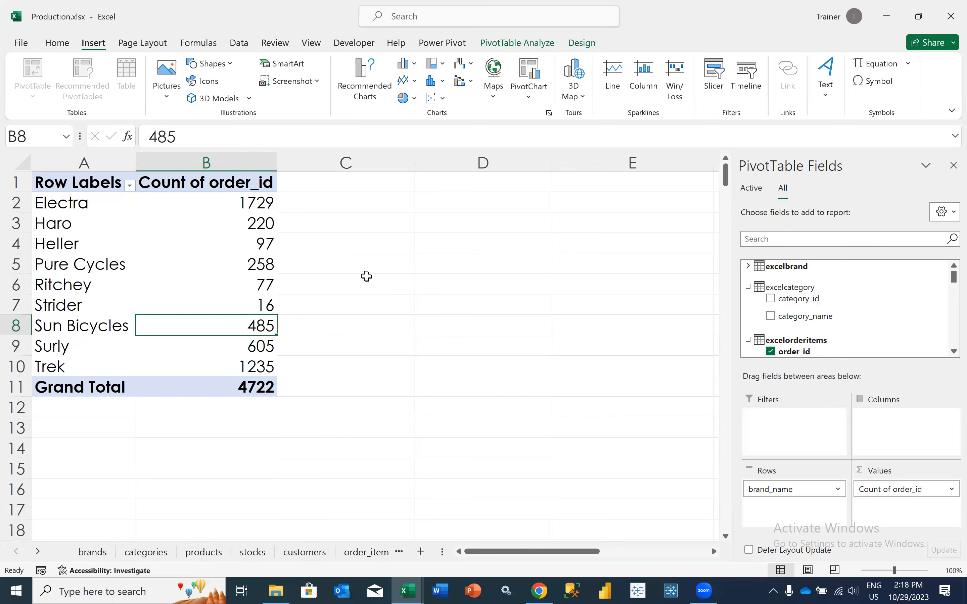
{"action": "left_click", "coordinate": [366, 279]}
Open the excelorderitems table in the Power Pivot data model and widen its product_id column to show the full header
{"action": "left_click", "coordinate": [447, 42]}
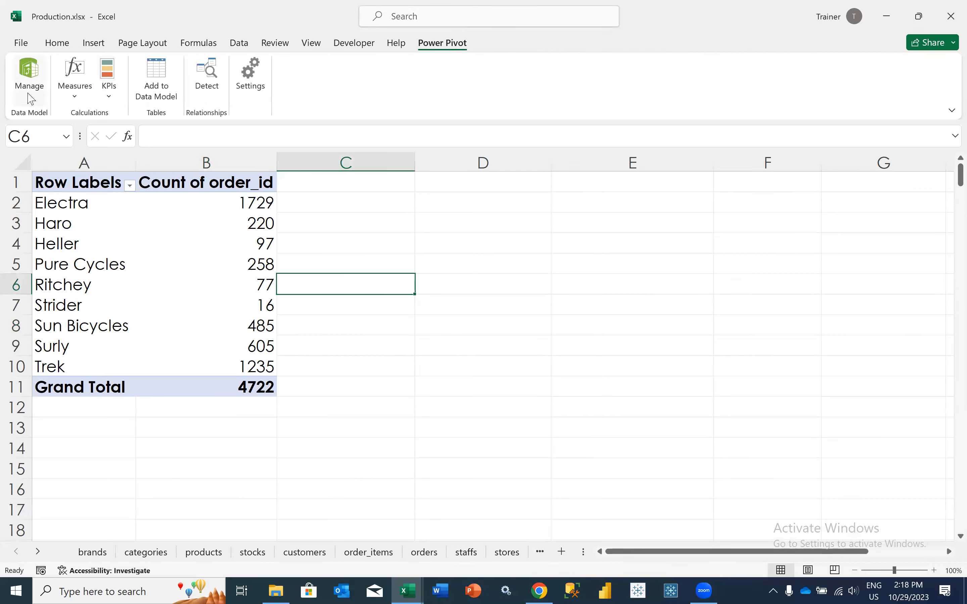
{"action": "left_click", "coordinate": [29, 79]}
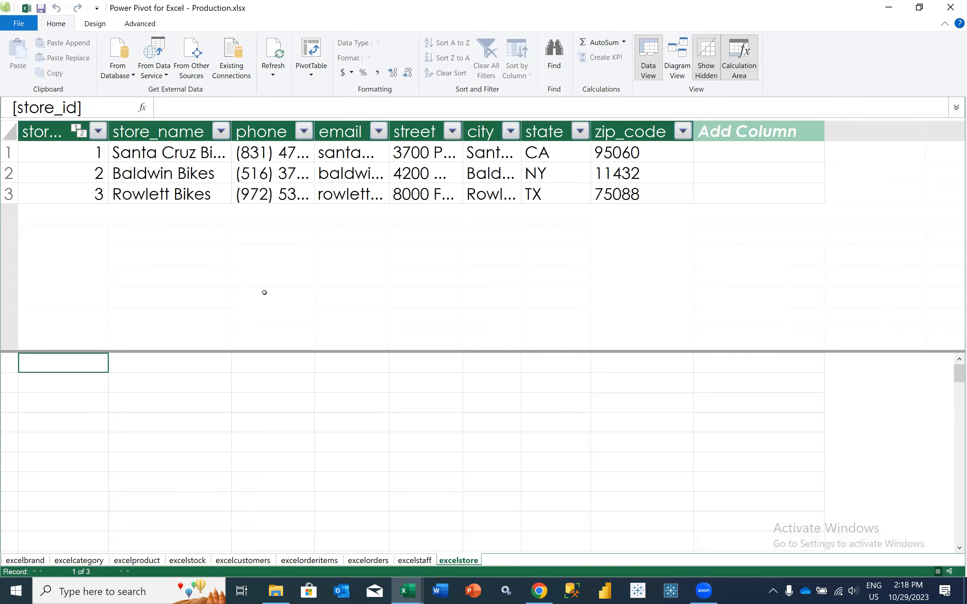
{"action": "left_click", "coordinate": [323, 561]}
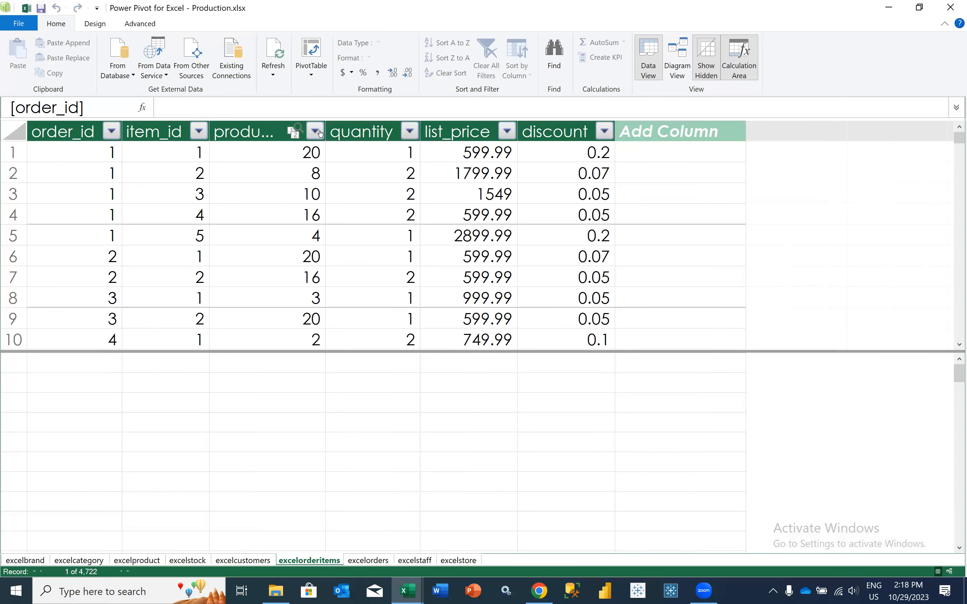
{"action": "left_click_drag", "start_coordinate": [325, 132], "coordinate": [387, 132]}
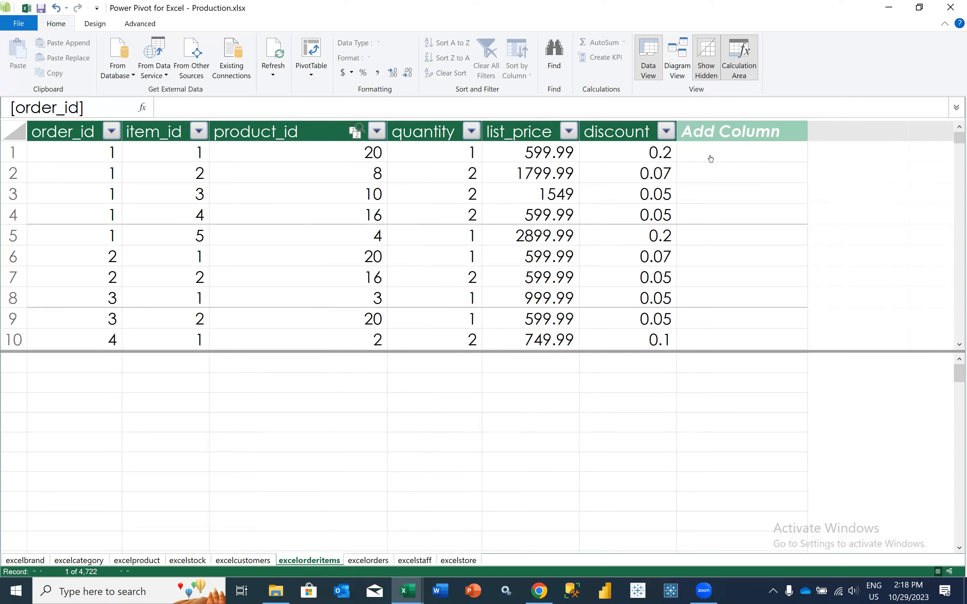
Add a calculated column to excelorderitems with the formula =RELATED(excelproduct[product_name]), and return to the PivotTable worksheet
{"action": "left_click", "coordinate": [710, 157]}
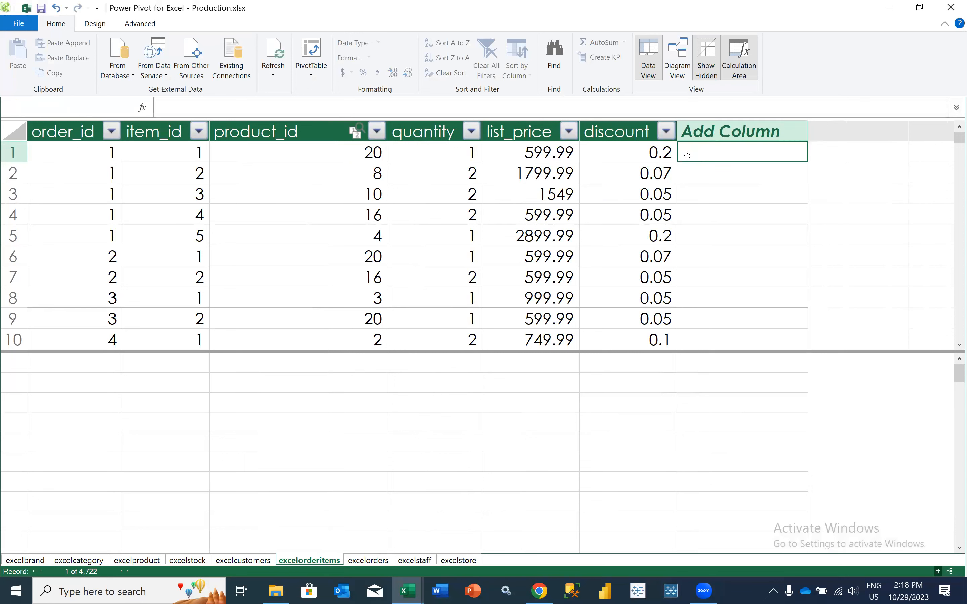
{"action": "type", "text": "="}
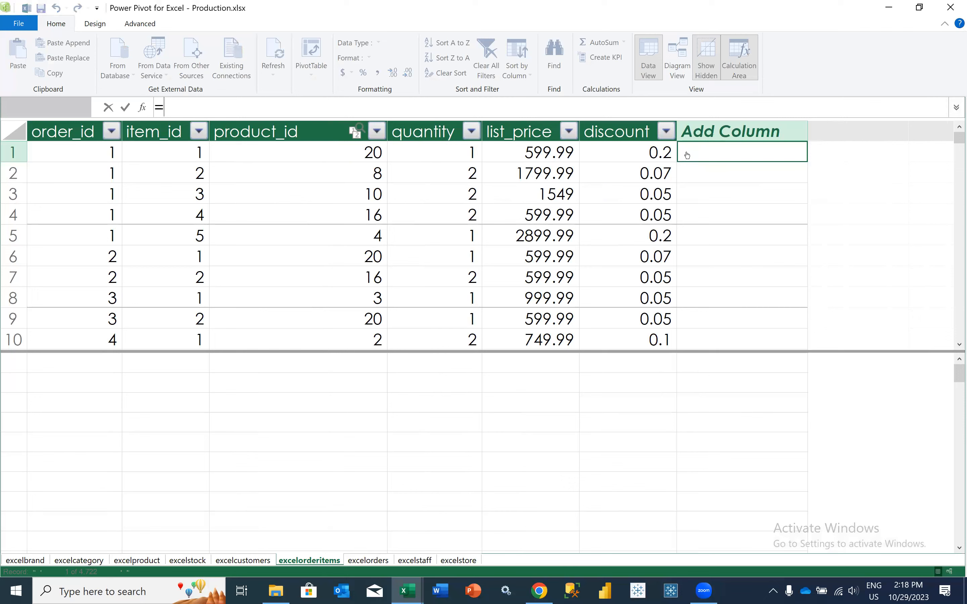
{"action": "type", "text": "REL"}
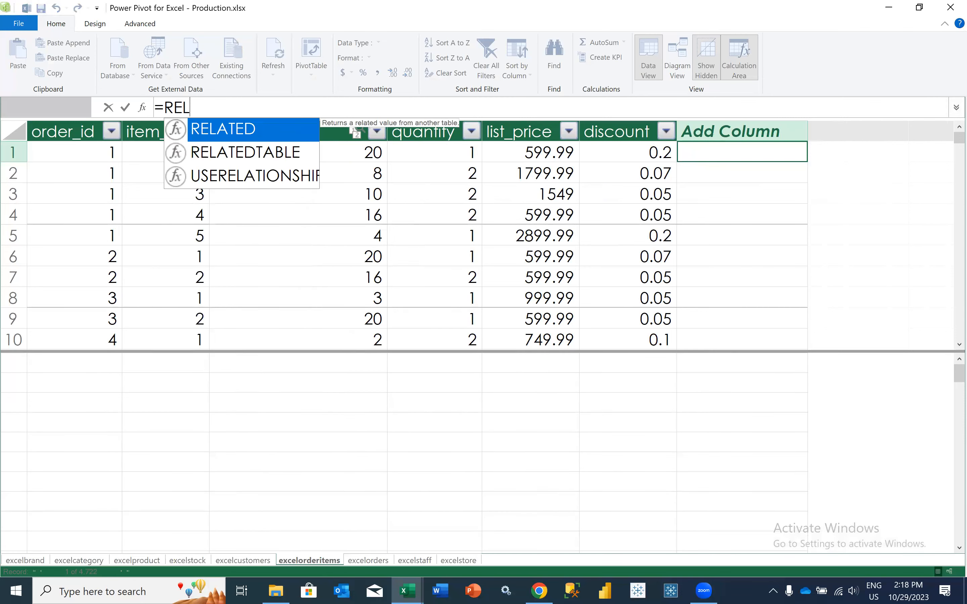
{"action": "key", "text": "Tab"}
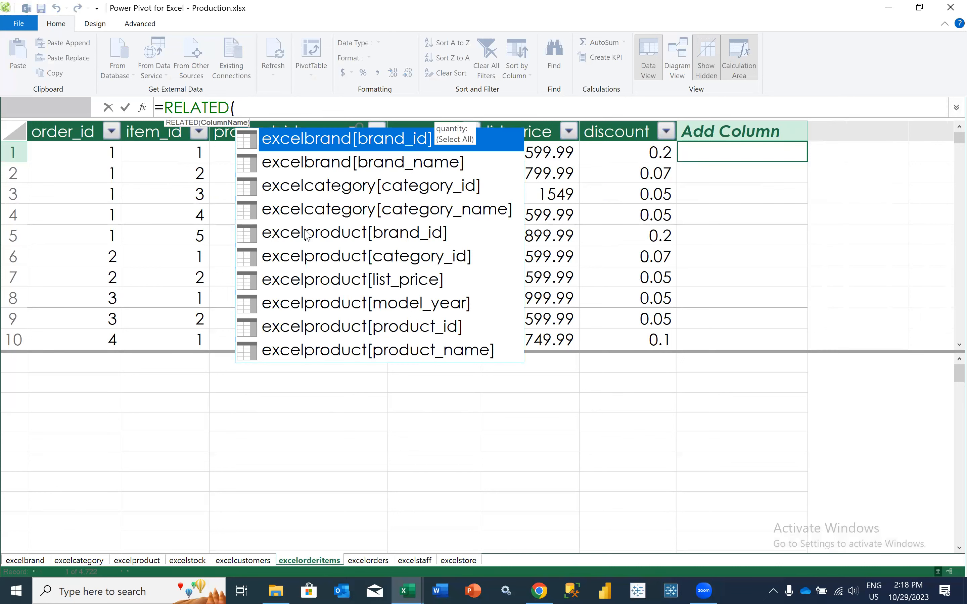
{"action": "key", "text": "Down"}
{"action": "key", "text": "Down"}
{"action": "key", "text": "Down"}
{"action": "key", "text": "Down"}
{"action": "key", "text": "Down"}
{"action": "key", "text": "Down"}
{"action": "key", "text": "Down"}
{"action": "key", "text": "Down"}
{"action": "key", "text": "Down"}
{"action": "key", "text": "Tab"}
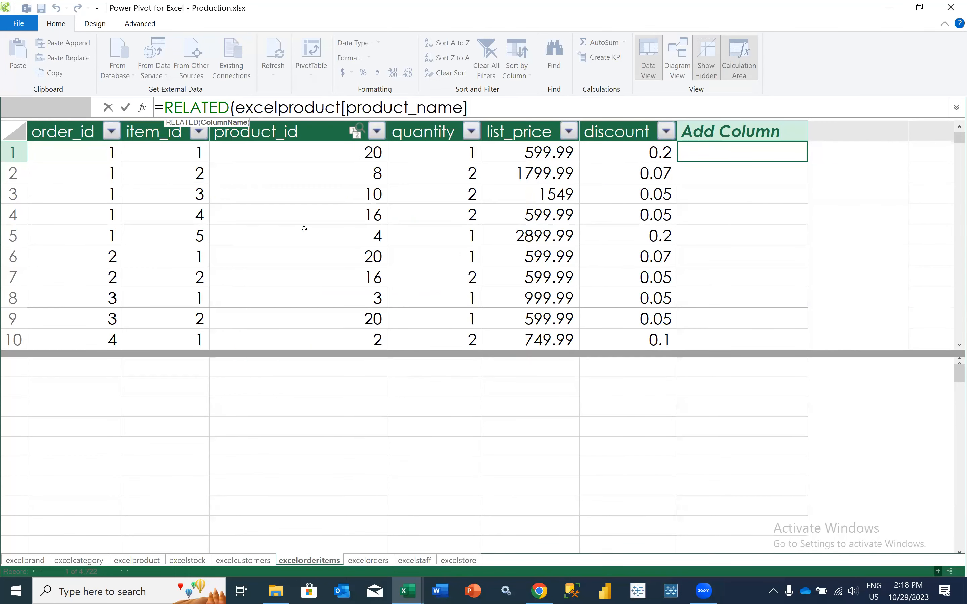
{"action": "type", "text": ")"}
{"action": "key", "text": "Return"}
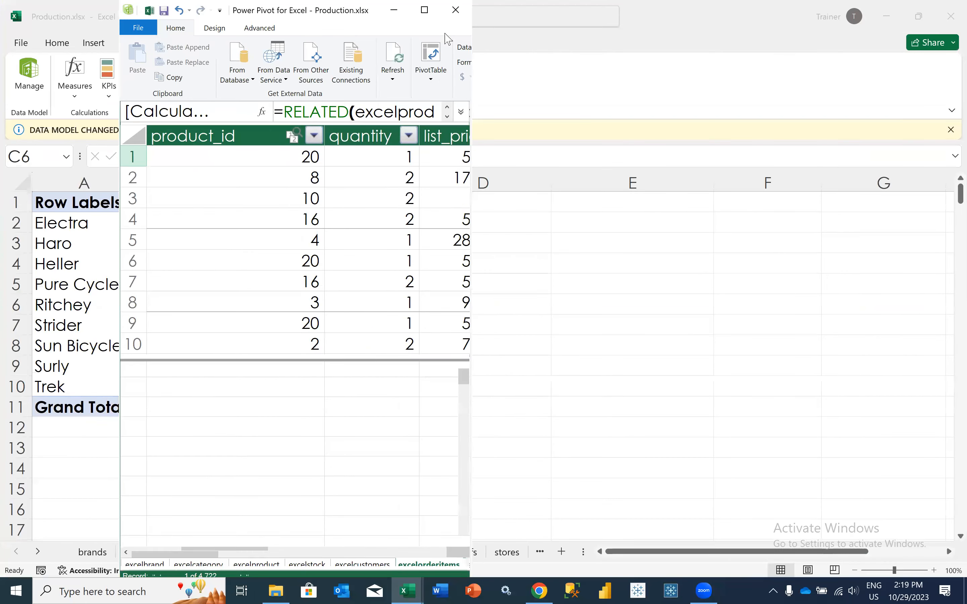
{"action": "left_click", "coordinate": [454, 12]}
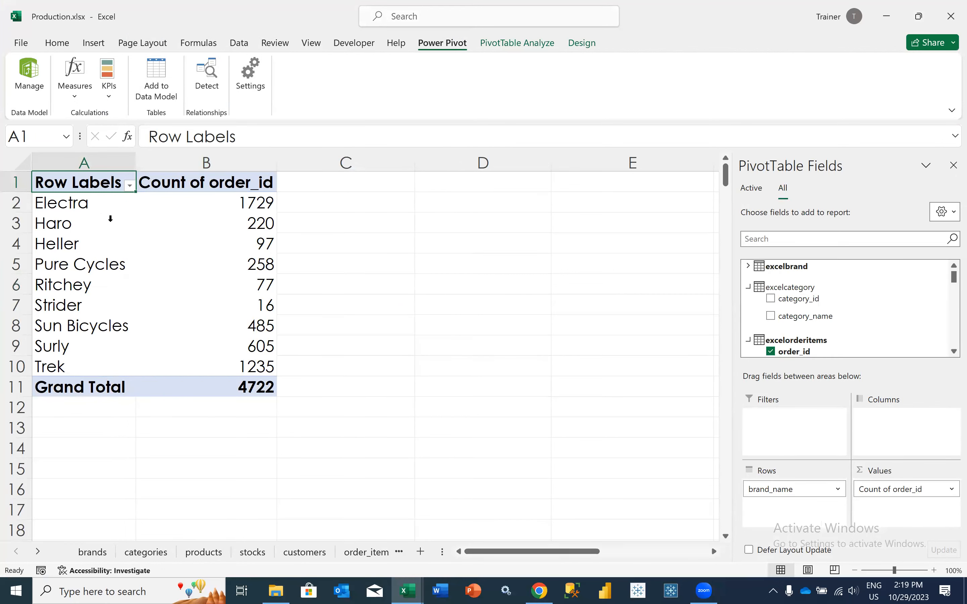
Apply green gradient data bars to the brands' Count of order_id values in B2:B10, excluding the grand total
{"action": "left_click", "coordinate": [58, 42]}
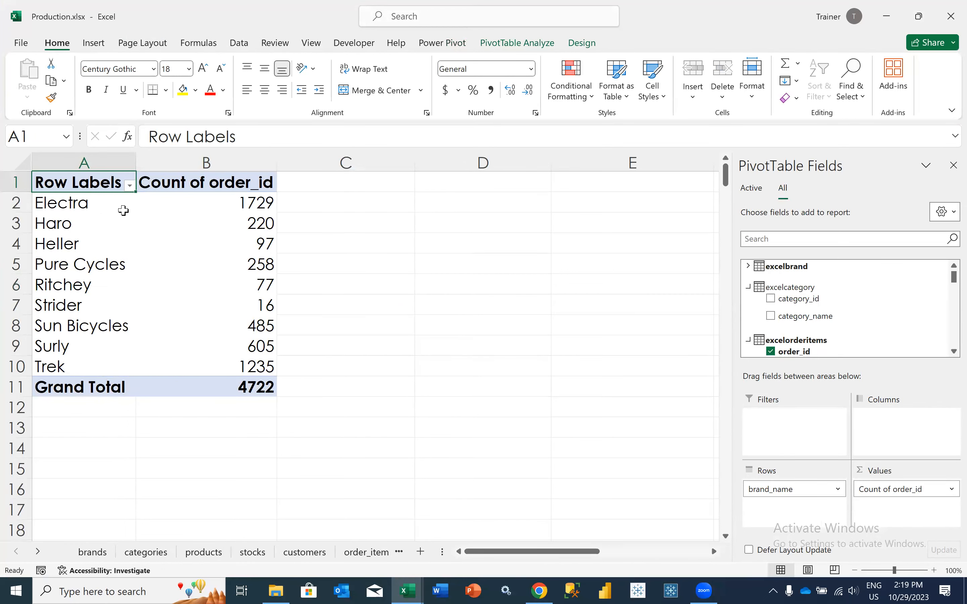
{"action": "left_click", "coordinate": [200, 208]}
{"action": "left_click_drag", "start_coordinate": [216, 350], "coordinate": [218, 370]}
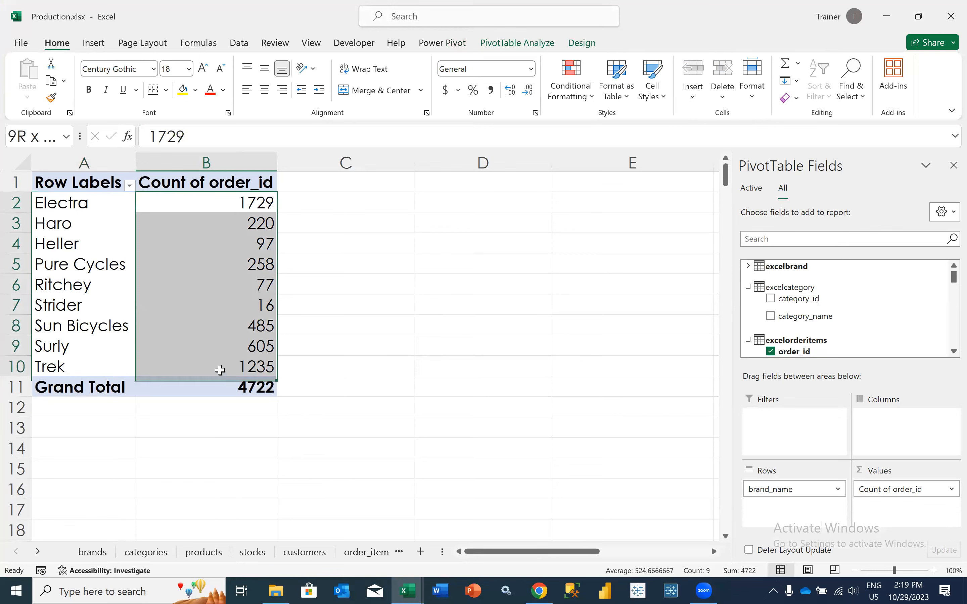
{"action": "left_click", "coordinate": [603, 88]}
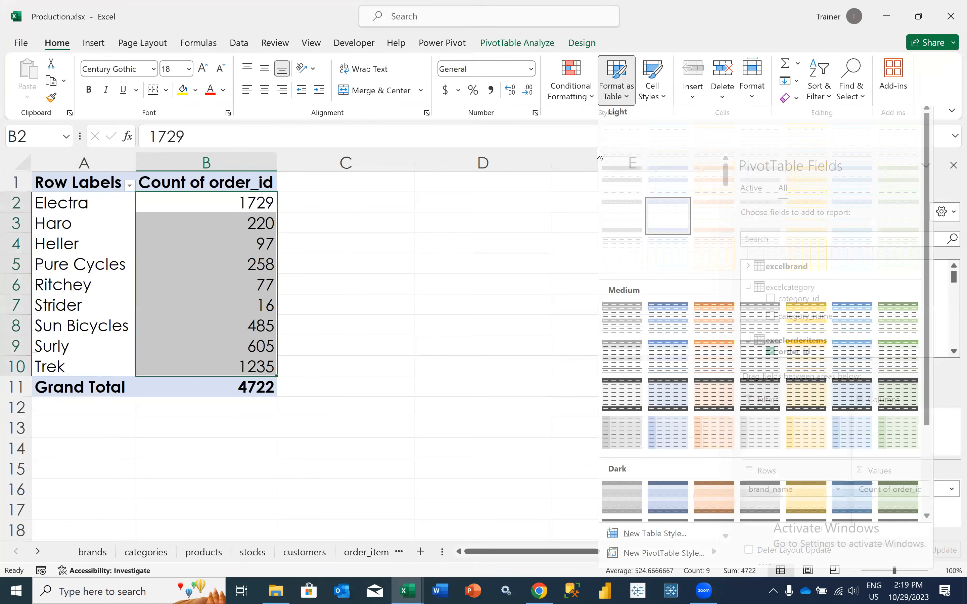
{"action": "left_click", "coordinate": [575, 90]}
{"action": "mouse_move", "coordinate": [611, 182]}
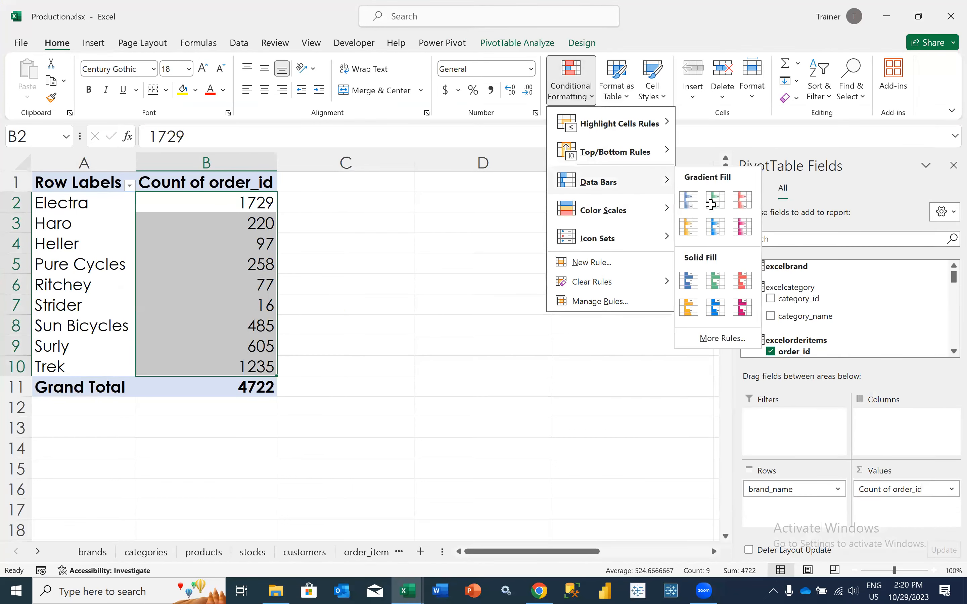
{"action": "left_click", "coordinate": [709, 205]}
{"action": "left_click", "coordinate": [237, 311]}
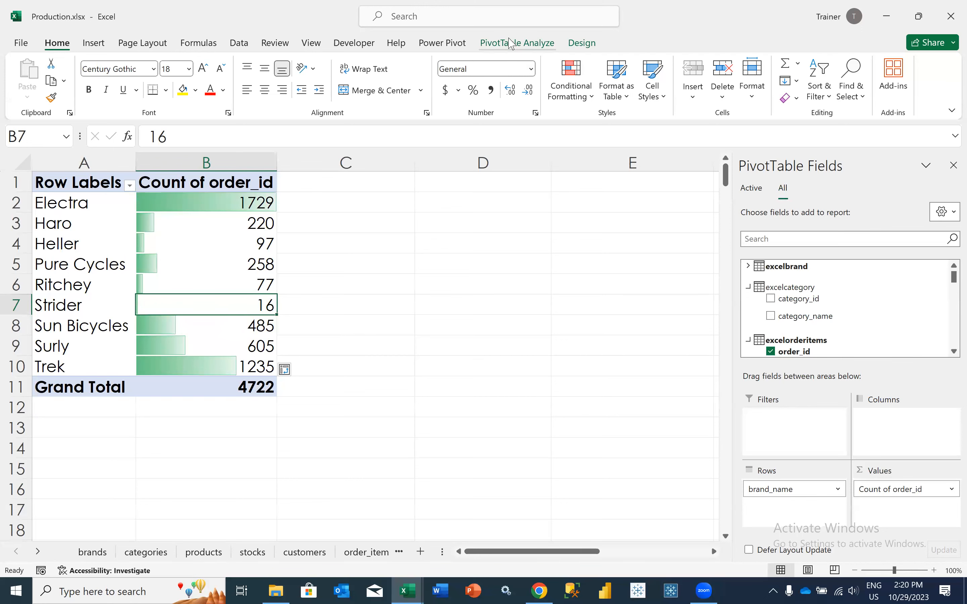
{"action": "left_click", "coordinate": [517, 42]}
{"action": "left_click", "coordinate": [580, 43]}
{"action": "left_click", "coordinate": [466, 44]}
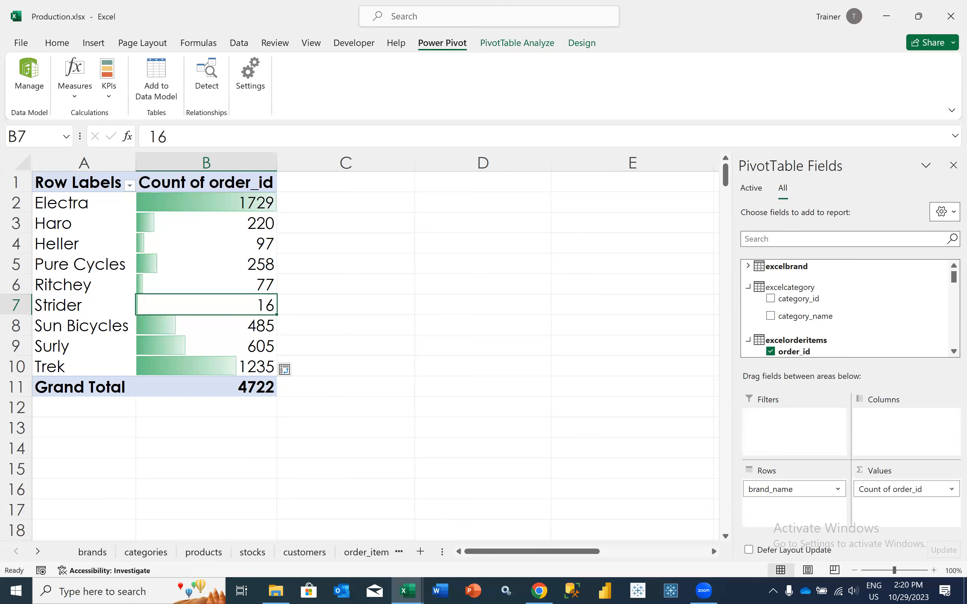
Switch to Chrome to review the course topics in Contents - Advance Excel.pdf, and return to the Excel PivotTable
{"action": "left_click", "coordinate": [538, 590]}
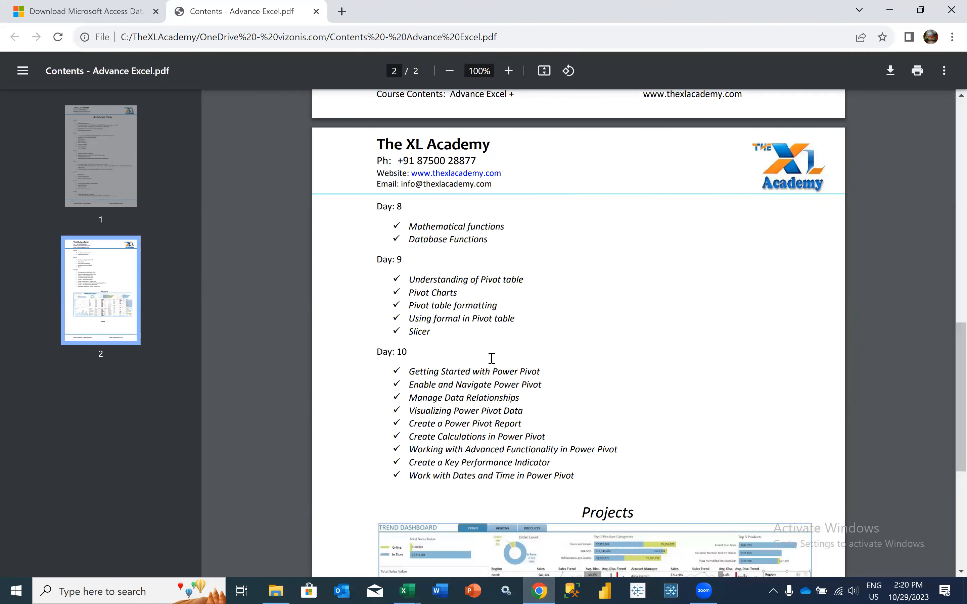
{"action": "left_click", "coordinate": [885, 11]}
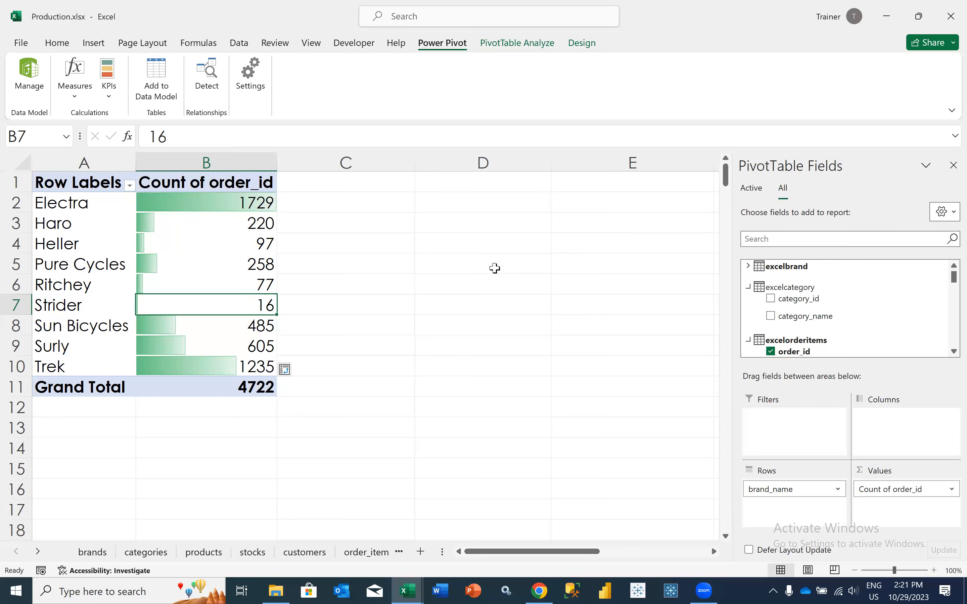
{"action": "left_click", "coordinate": [239, 265]}
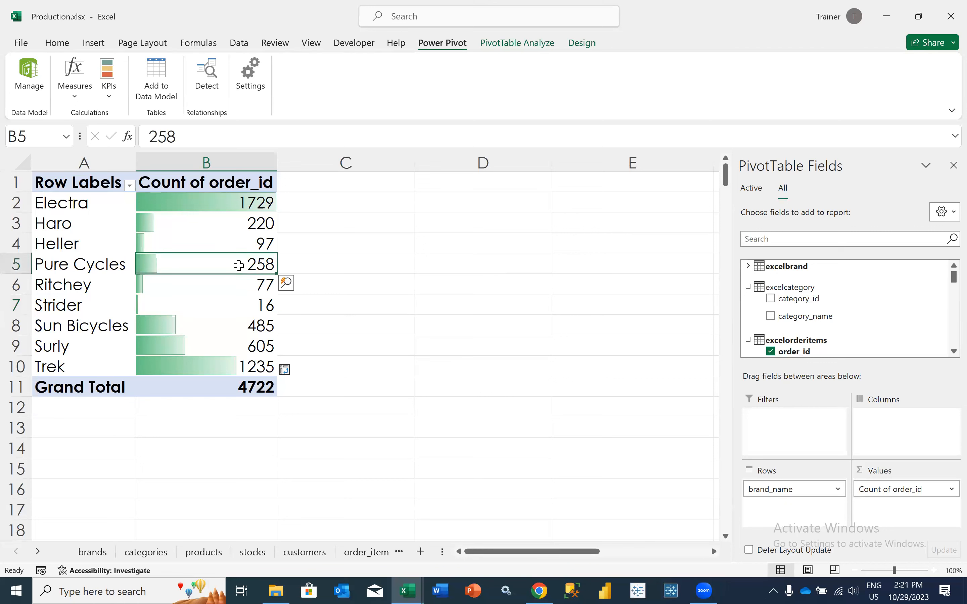
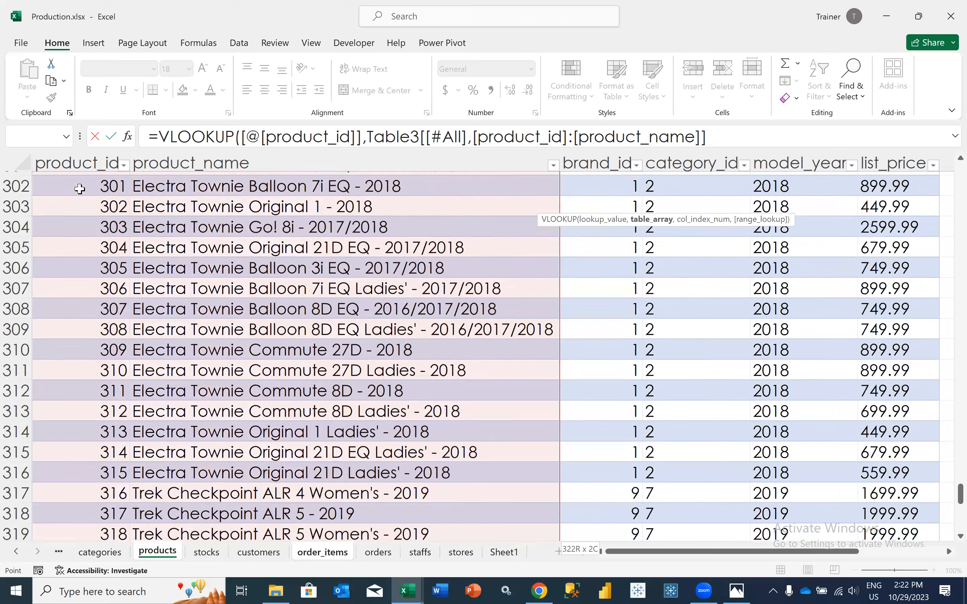
{"action": "scroll", "coordinate": [80, 189], "scroll_direction": "down", "scroll_amount": 1}
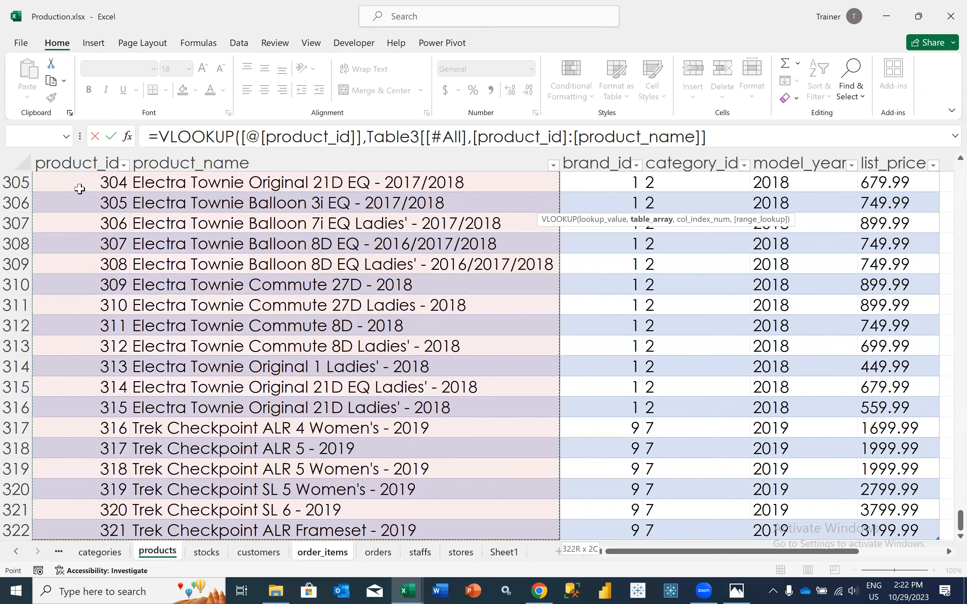
Complete the VLOOKUP formula with column index 2 and exact-match argument 0, and enter it in the order_items table
{"action": "type", "text": ",2,0)"}
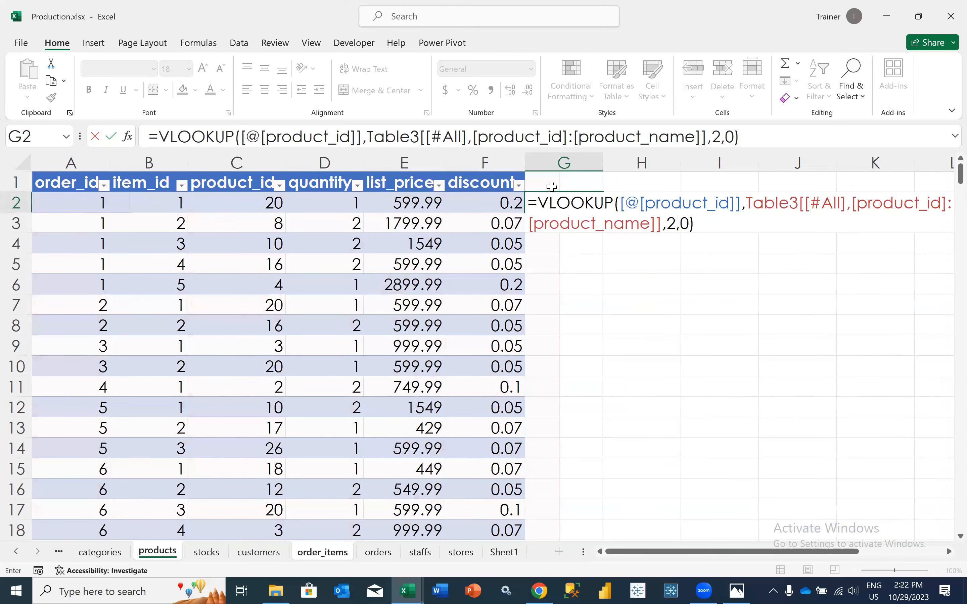
{"action": "key", "text": "Tab"}
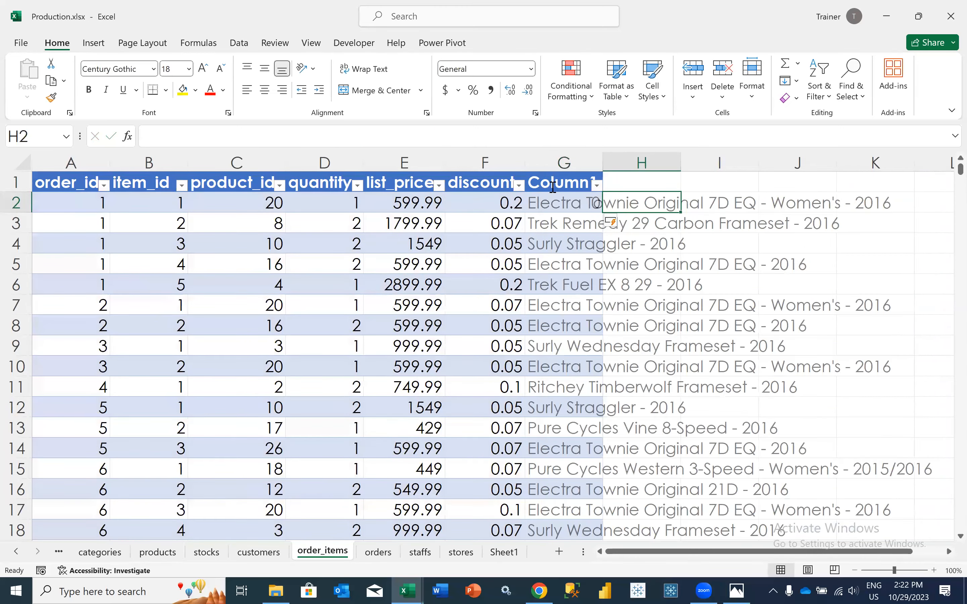
Name the header of the new lookup column in G1 "Product name"
{"action": "left_click", "coordinate": [552, 202]}
{"action": "left_click", "coordinate": [553, 185]}
{"action": "type", "text": "Product name"}
{"action": "key", "text": "Tab"}
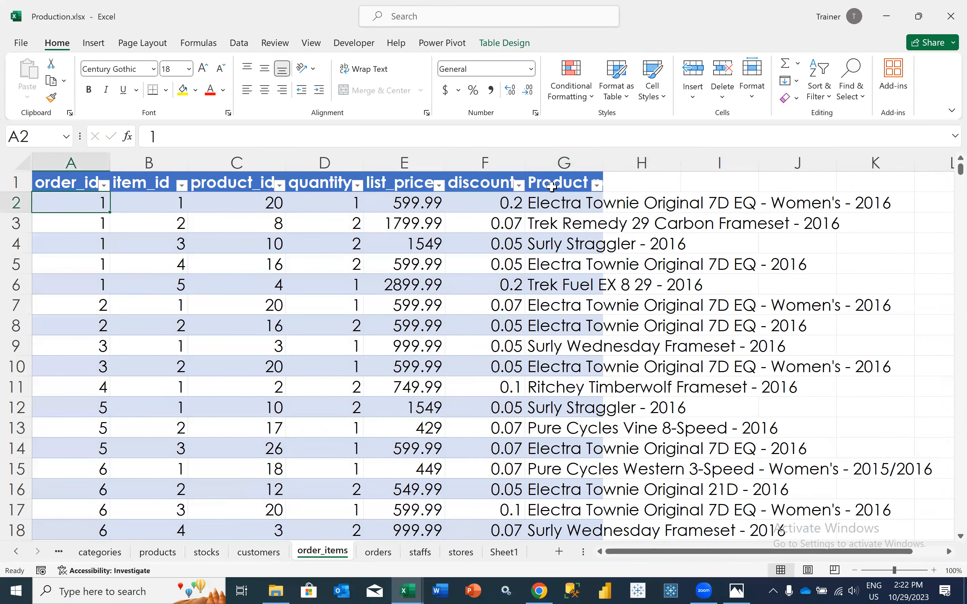
Autofit the width of the whole Product name column and return to cell A1
{"action": "key", "text": "ctrl+End"}
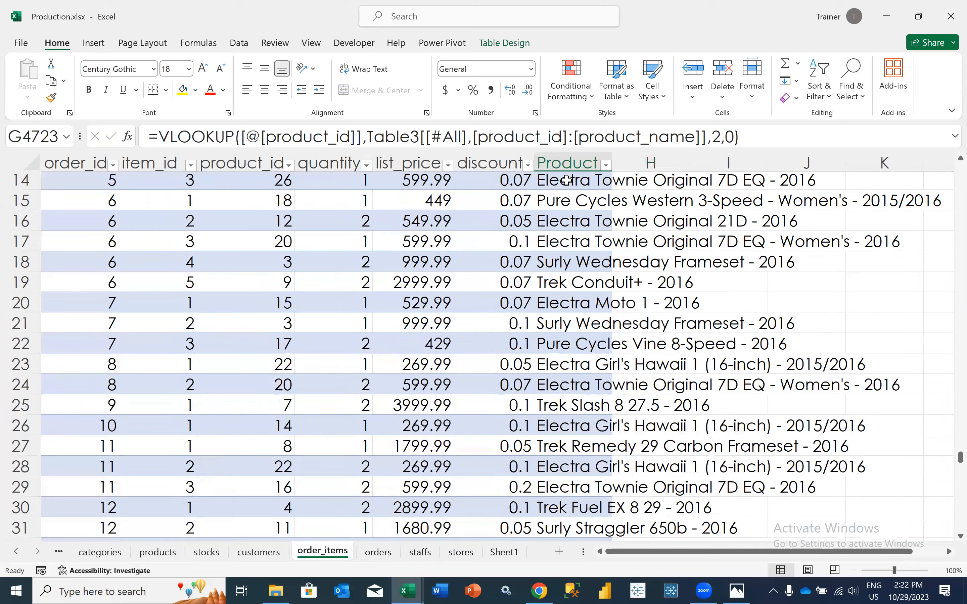
{"action": "key", "text": "Up"}
{"action": "key", "text": "ctrl+shift+Up"}
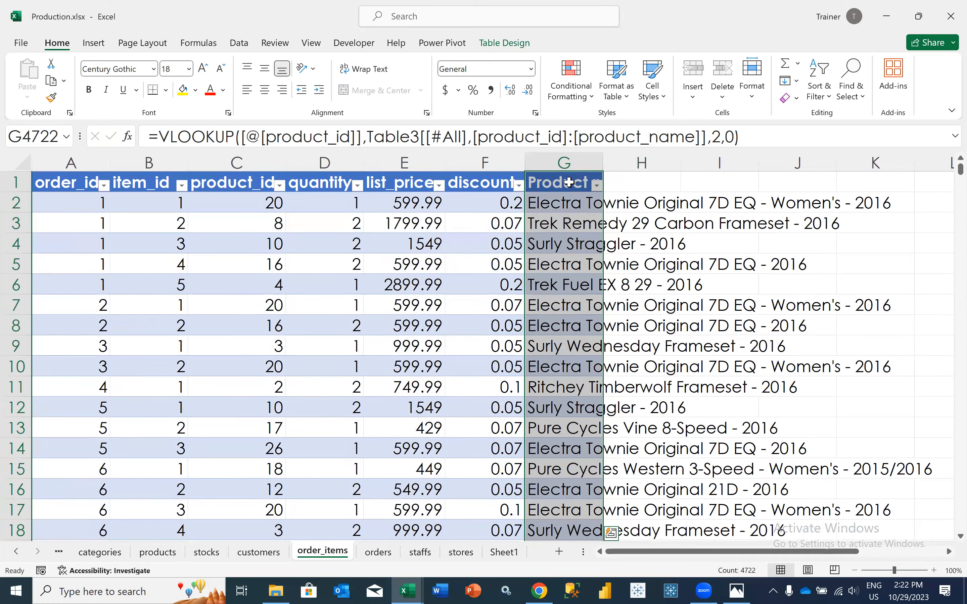
{"action": "key", "text": "alt+h"}
{"action": "key", "text": "o"}
{"action": "key", "text": "i"}
{"action": "key", "text": "ctrl+Home"}
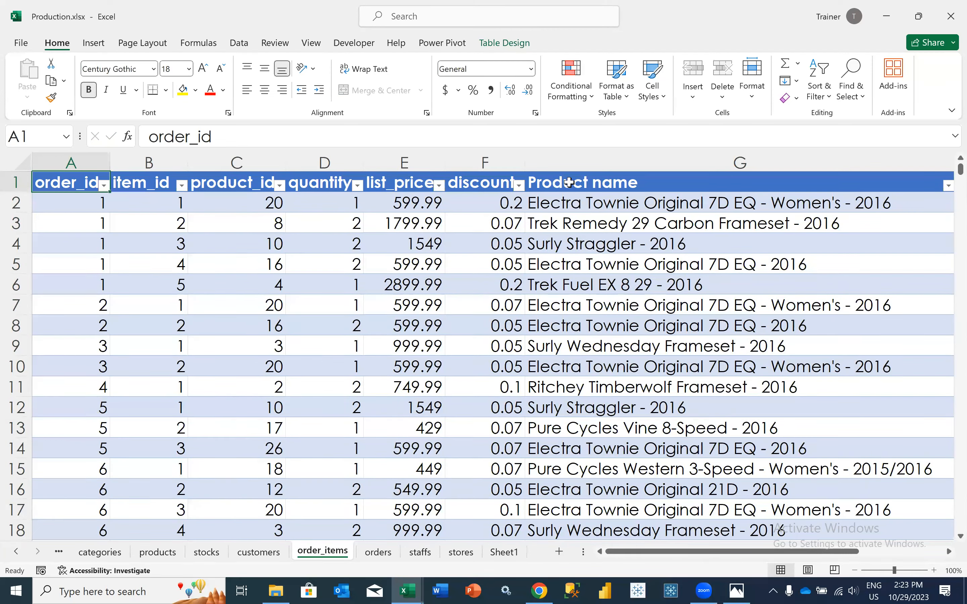
Inspect the lookup formula in the first three cells of the Product name column
{"action": "key", "text": "Right"}
{"action": "key", "text": "Right"}
{"action": "key", "text": "Right"}
{"action": "key", "text": "Right"}
{"action": "key", "text": "Right"}
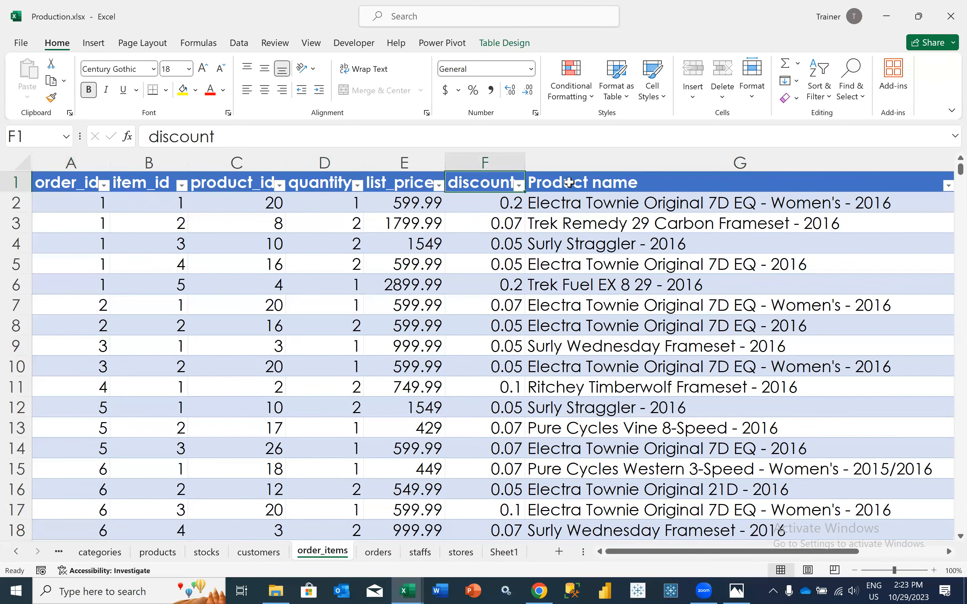
{"action": "key", "text": "Right"}
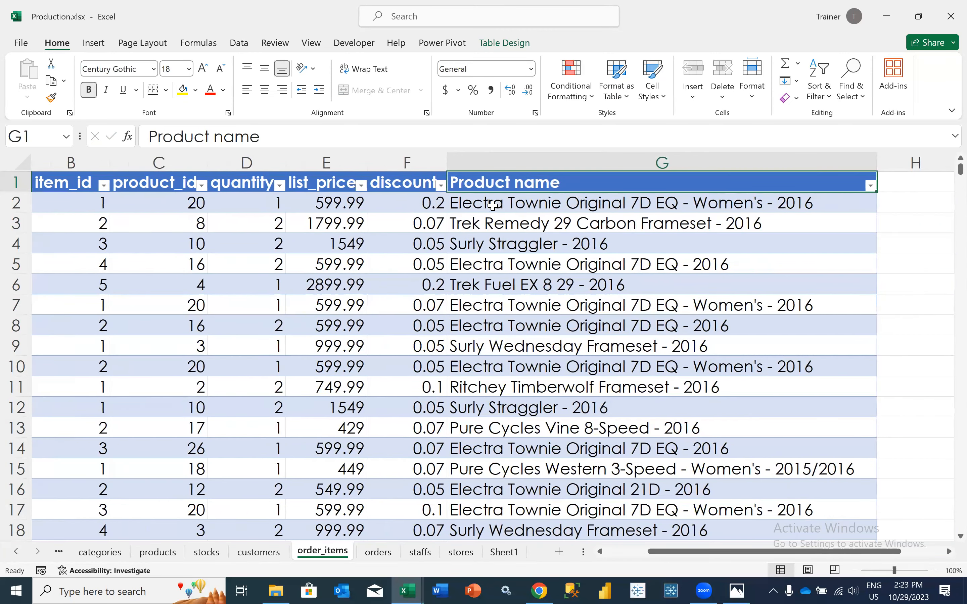
{"action": "key", "text": "Down"}
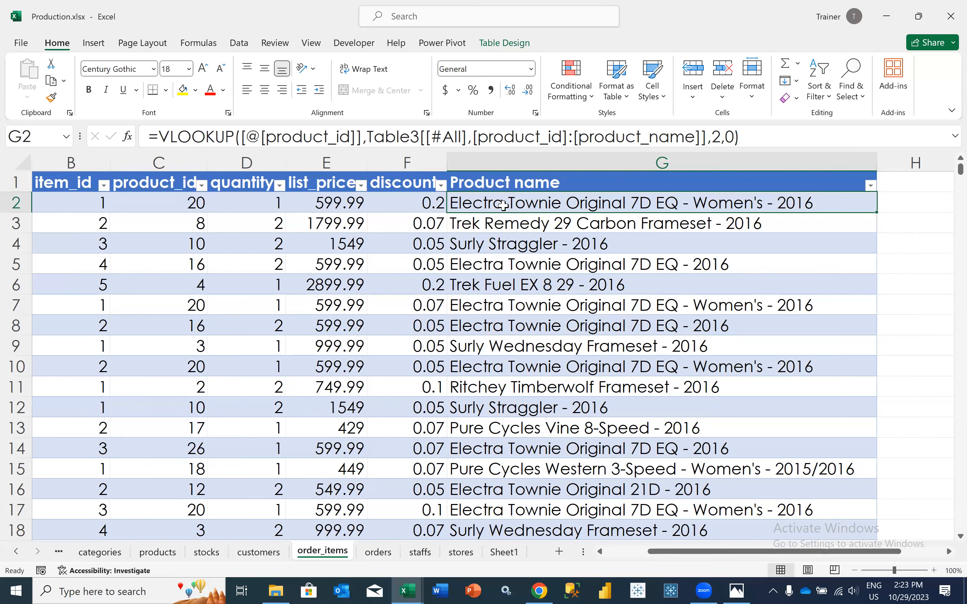
{"action": "left_click", "coordinate": [492, 226]}
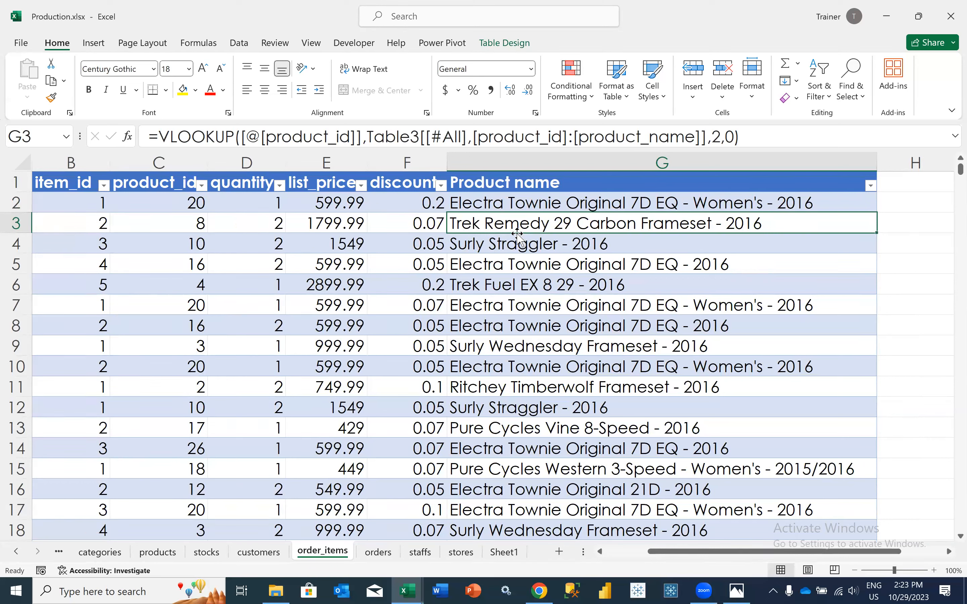
{"action": "left_click", "coordinate": [488, 250]}
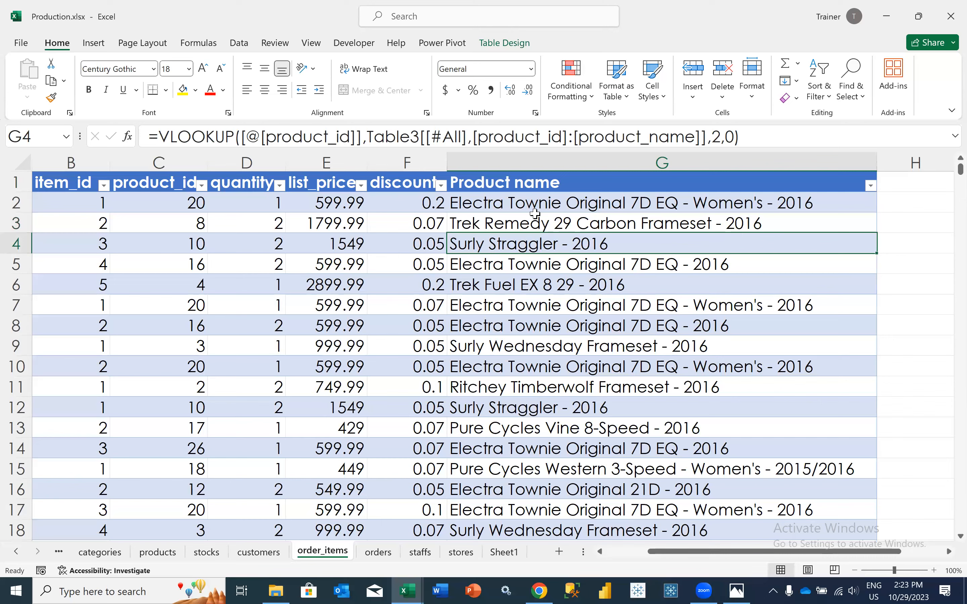
Delete the Product name column G from the order_items sheet
{"action": "left_click", "coordinate": [488, 165]}
{"action": "right_click", "coordinate": [488, 165]}
{"action": "left_click", "coordinate": [523, 323]}
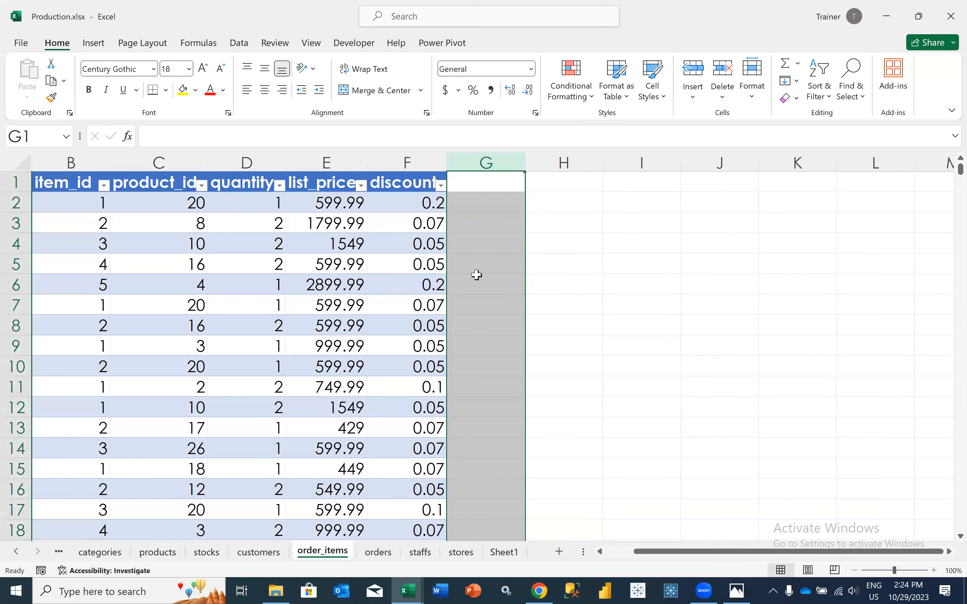
Open the products sheet and look through the entries in the product_name column
{"action": "left_click", "coordinate": [158, 553]}
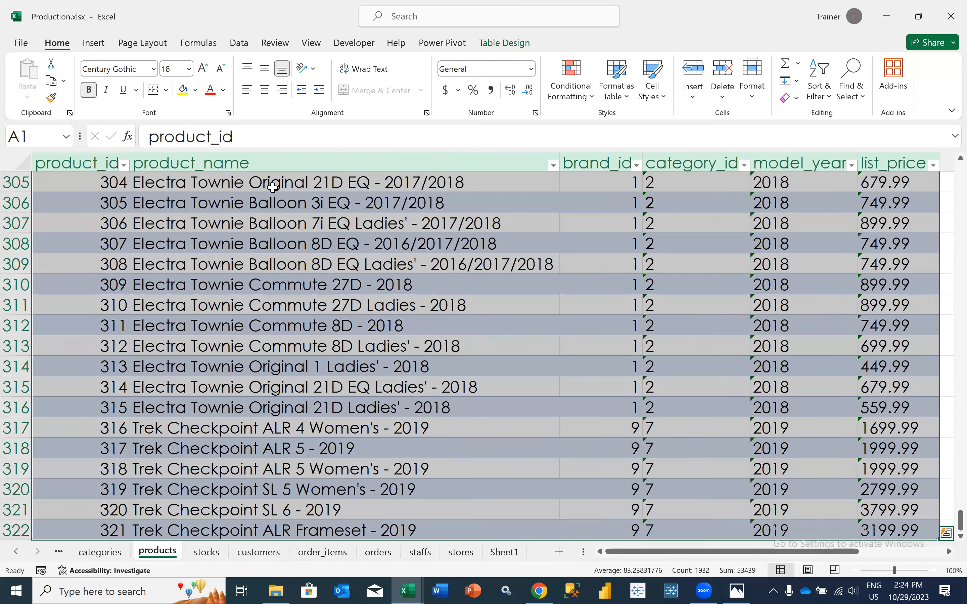
{"action": "left_click", "coordinate": [265, 189]}
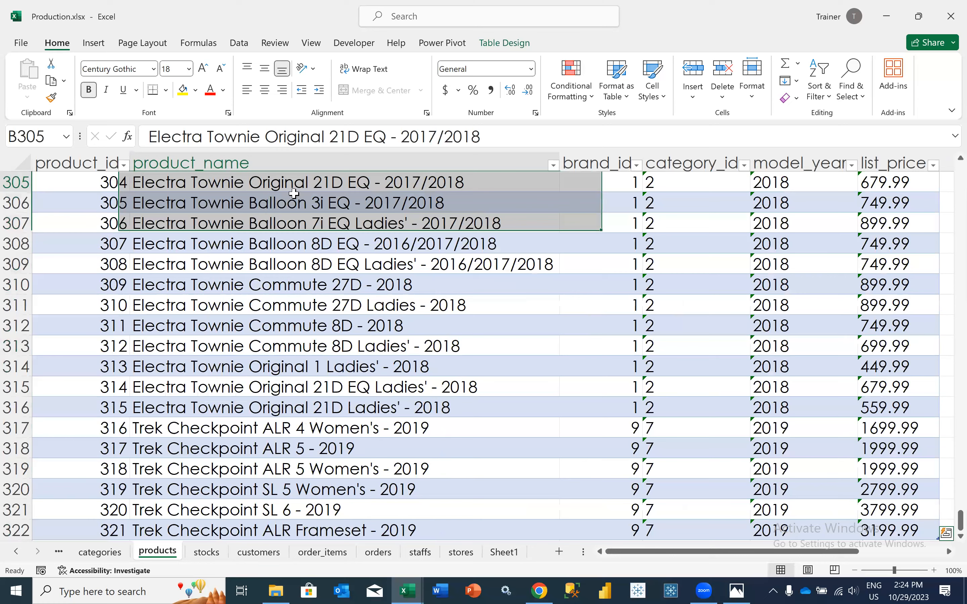
{"action": "left_click", "coordinate": [346, 184]}
{"action": "scroll", "coordinate": [383, 182], "scroll_direction": "up", "scroll_amount": 3}
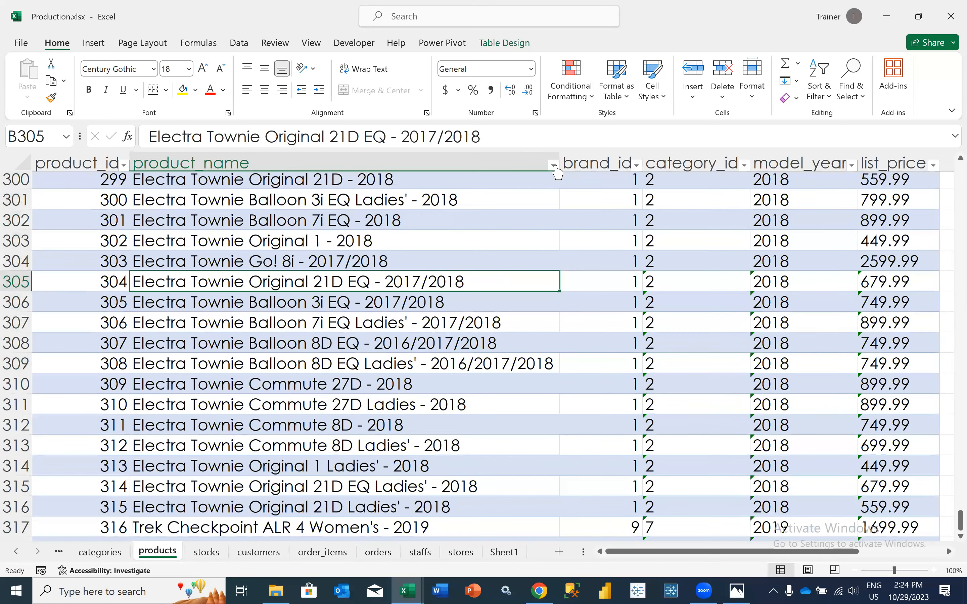
{"action": "key", "text": "alt+Down"}
{"action": "key", "text": "Escape"}
{"action": "key", "text": "ctrl+space"}
{"action": "key", "text": "ctrl+f"}
{"action": "type", "text": "Electric Townie"}
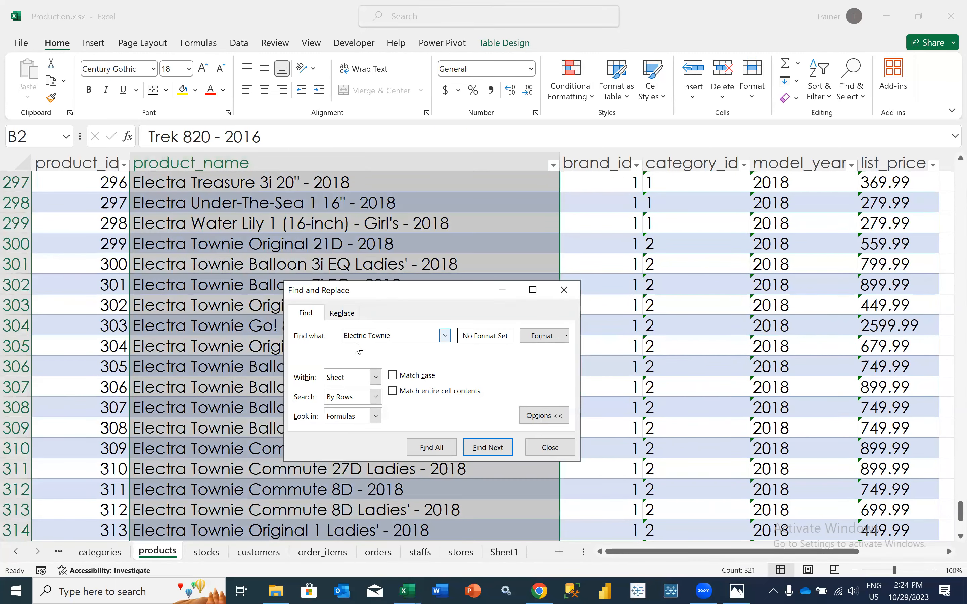
{"action": "left_click", "coordinate": [342, 313]}
{"action": "left_click", "coordinate": [366, 353]}
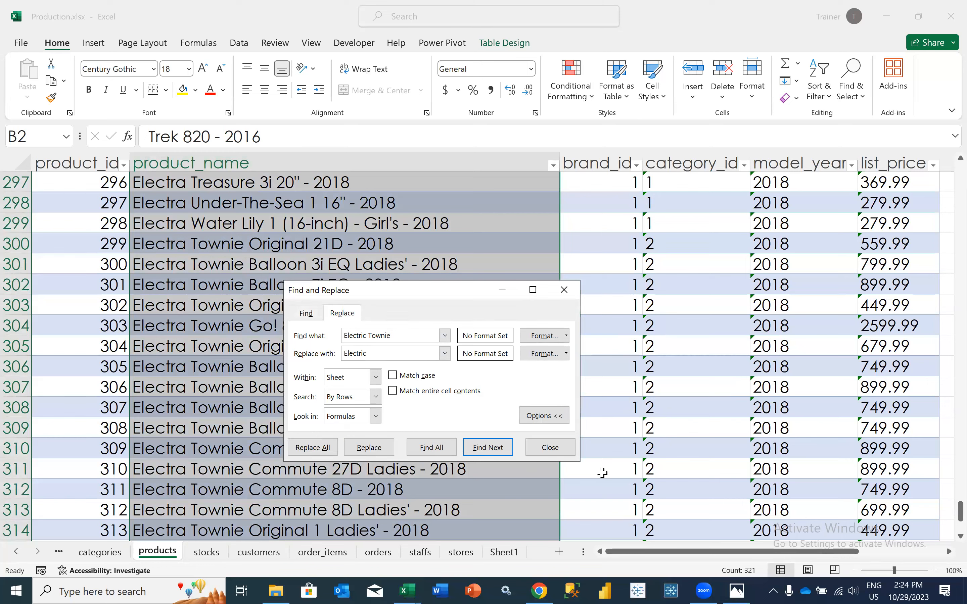
{"action": "left_click", "coordinate": [553, 447]}
Examine the product_name column down to its last row, and check the ID and name of product 308
{"action": "left_click", "coordinate": [269, 157]}
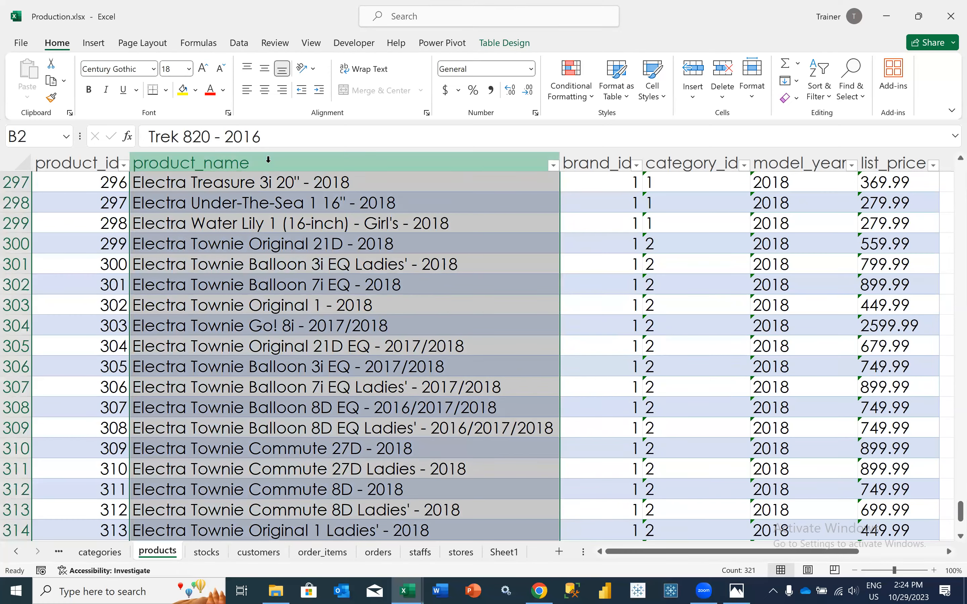
{"action": "key", "text": "Down"}
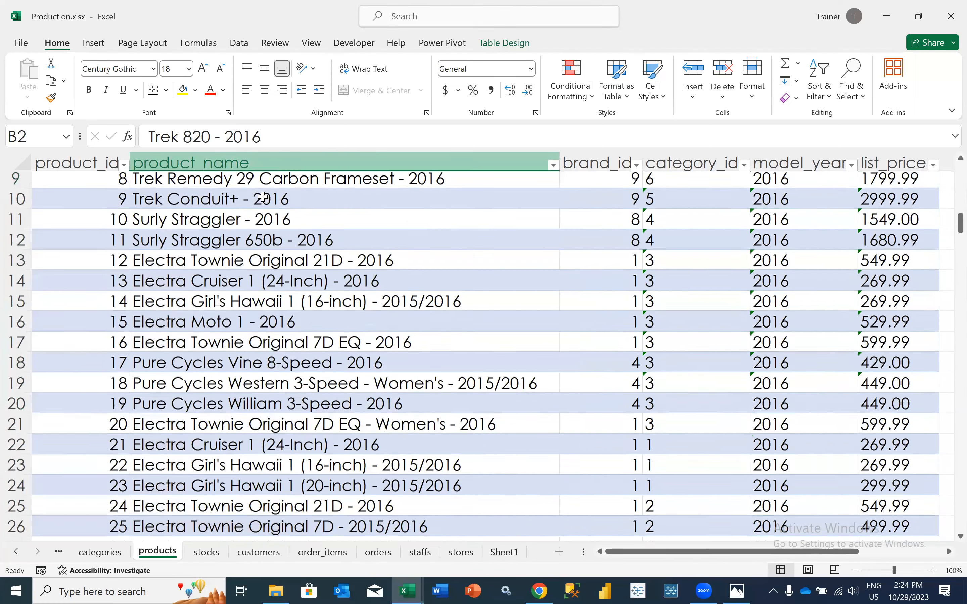
{"action": "key", "text": "ctrl+shift+Down"}
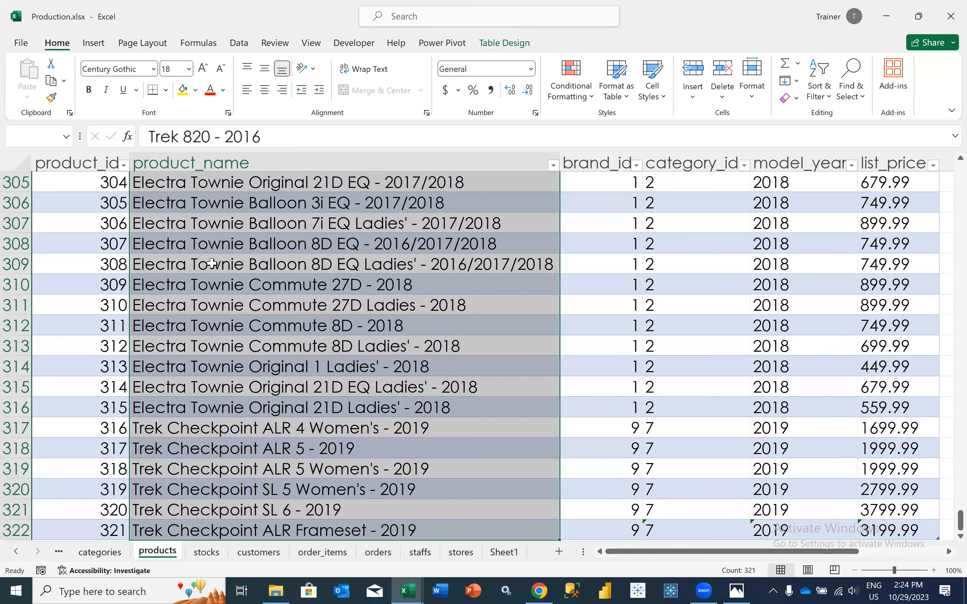
{"action": "left_click", "coordinate": [106, 268]}
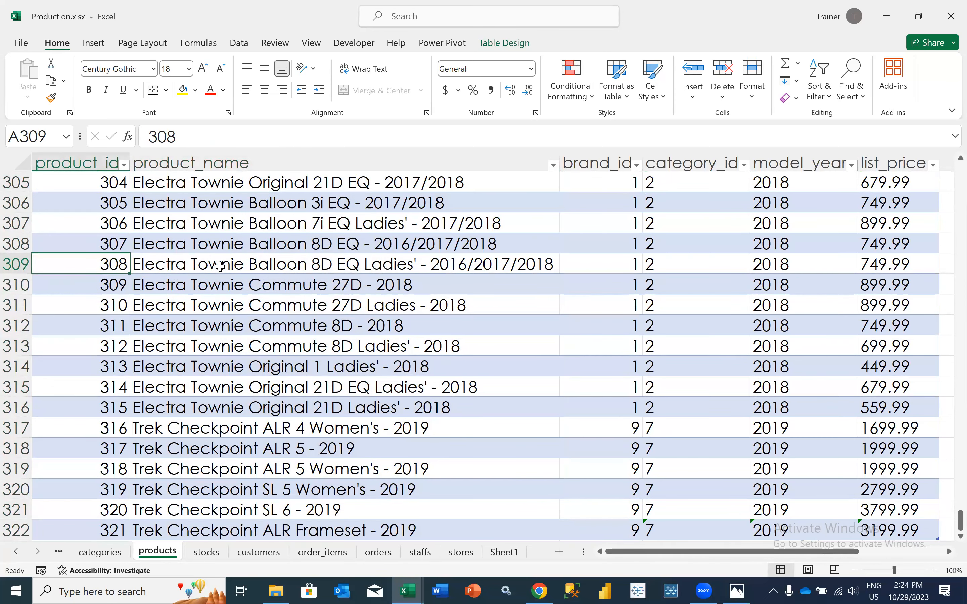
{"action": "left_click", "coordinate": [237, 264]}
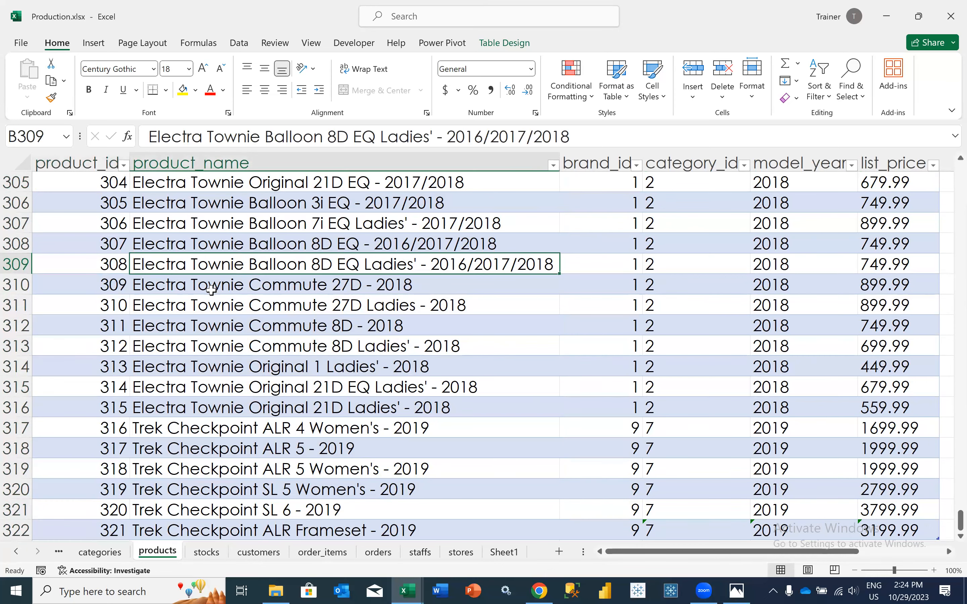
Add a table column headed "Brand" in G1 of the order_items sheet
{"action": "left_click", "coordinate": [341, 556]}
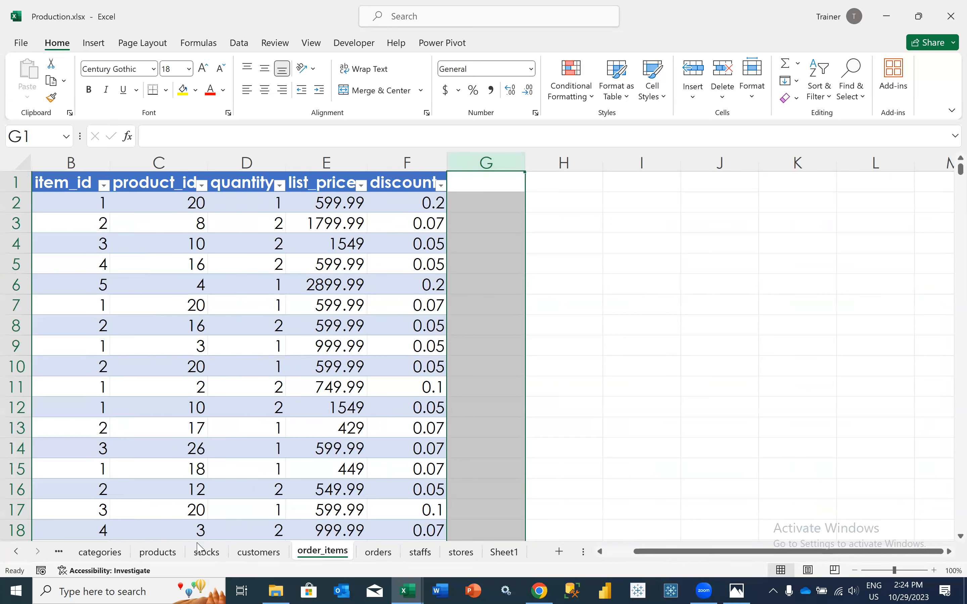
{"action": "left_click", "coordinate": [16, 552]}
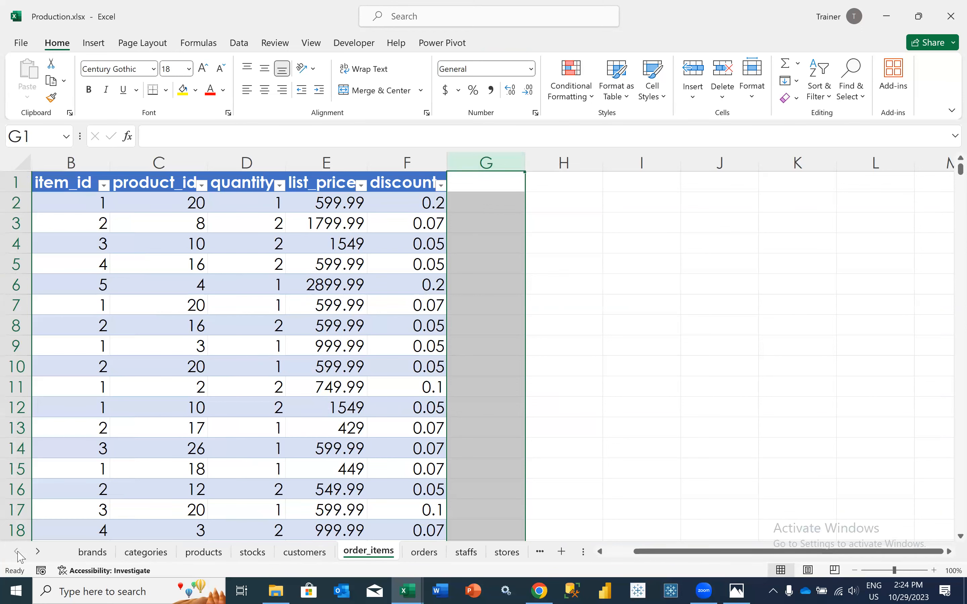
{"action": "scroll", "coordinate": [308, 409], "scroll_direction": "left", "scroll_amount": 2}
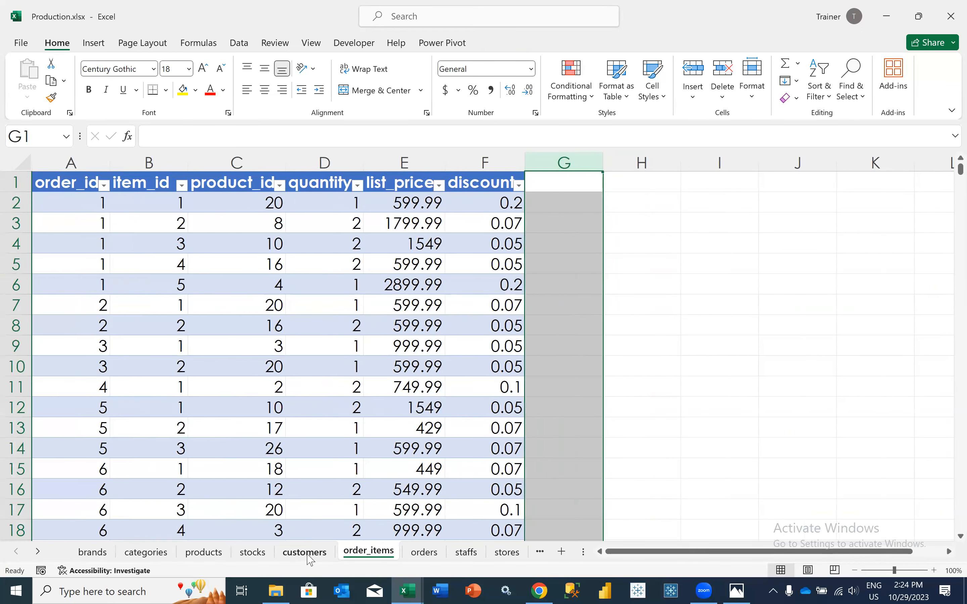
{"action": "left_click", "coordinate": [536, 187]}
{"action": "left_click", "coordinate": [534, 197]}
{"action": "left_click", "coordinate": [541, 179]}
{"action": "type", "text": "Brand"}
{"action": "key", "text": "Return"}
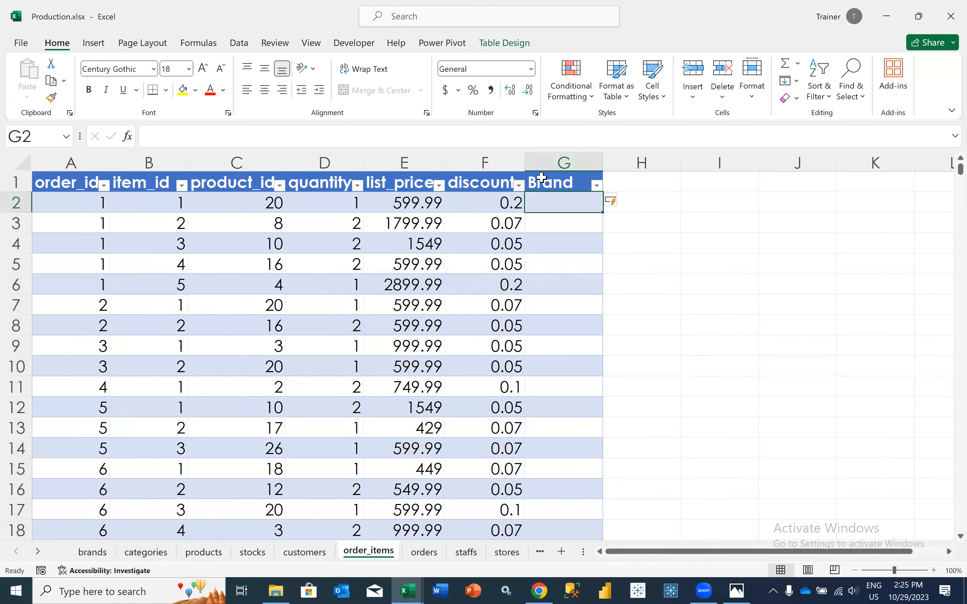
{"action": "type", "text": "=REL"}
{"action": "key", "text": "BackSpace"}
{"action": "key", "text": "BackSpace"}
{"action": "key", "text": "BackSpace"}
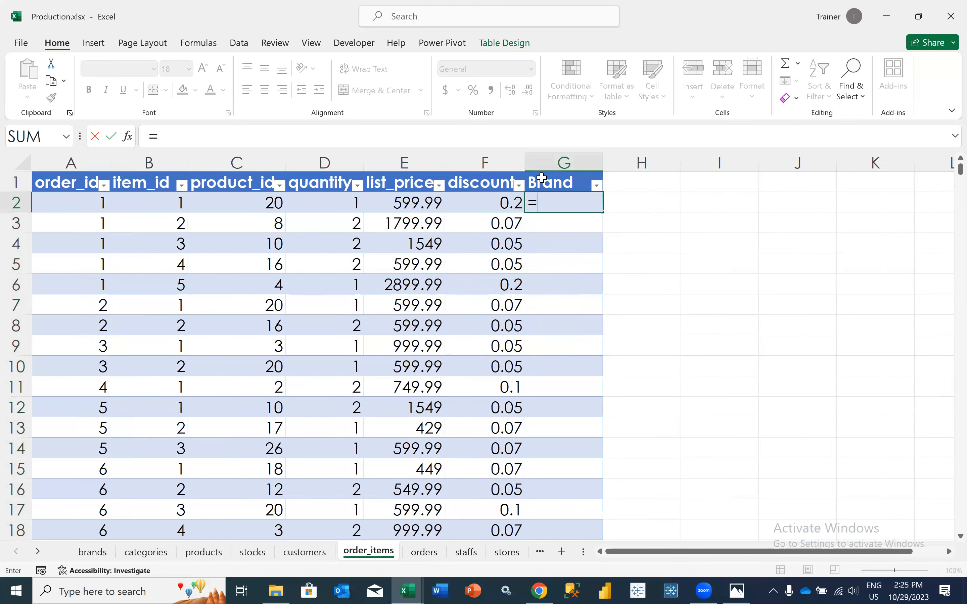
{"action": "key", "text": "BackSpace"}
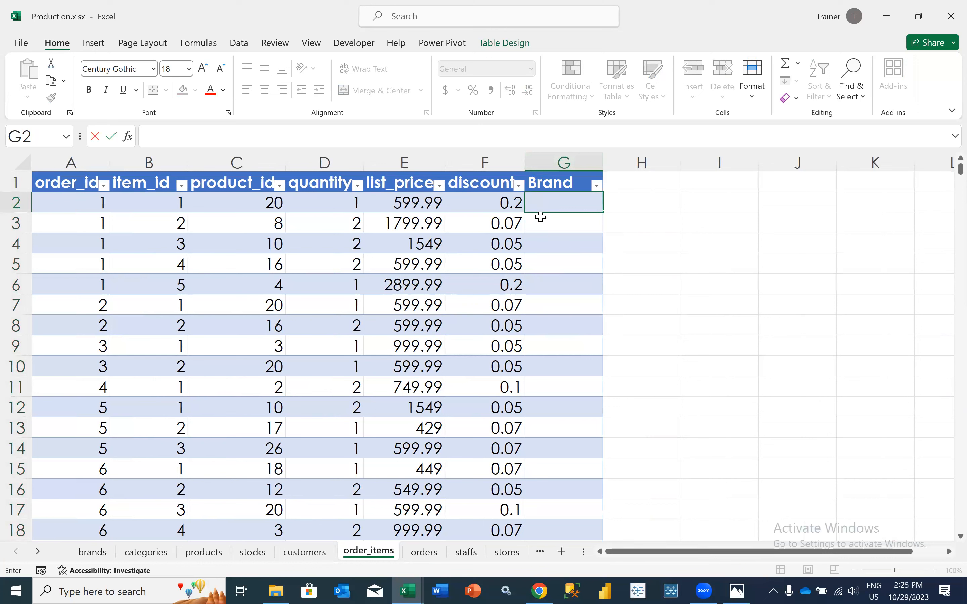
{"action": "type", "text": "="}
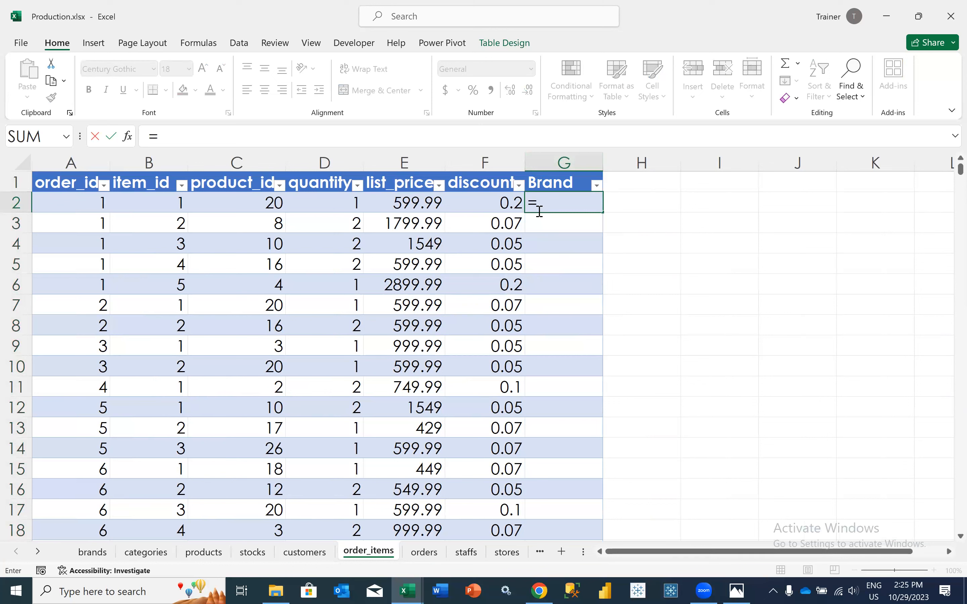
{"action": "key", "text": "BackSpace"}
{"action": "key", "text": "Escape"}
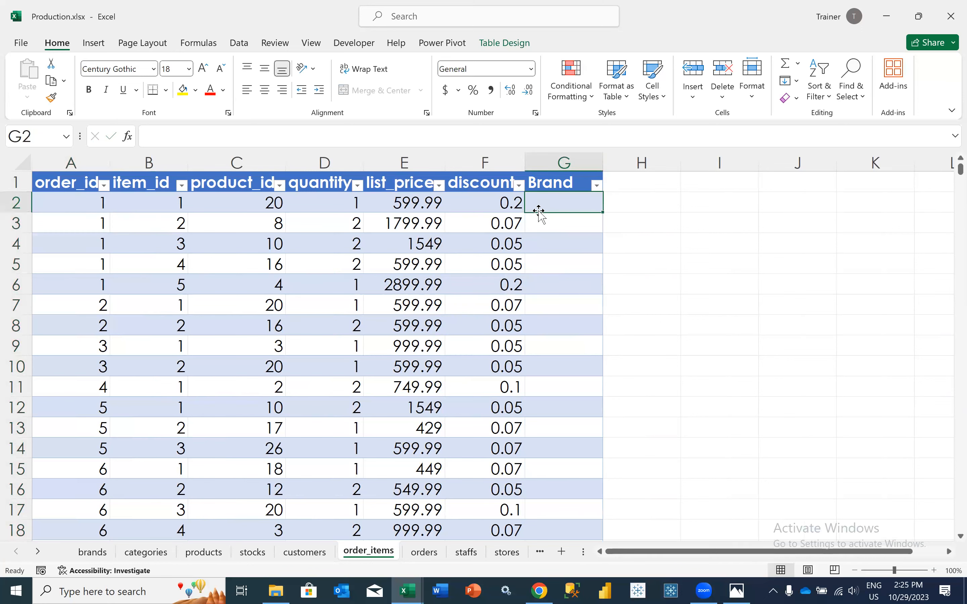
Add a column in G2 of the products sheet that looks up brand names with =VLOOKUP([@[brand_id]],Table1,2,0)
{"action": "left_click", "coordinate": [146, 552]}
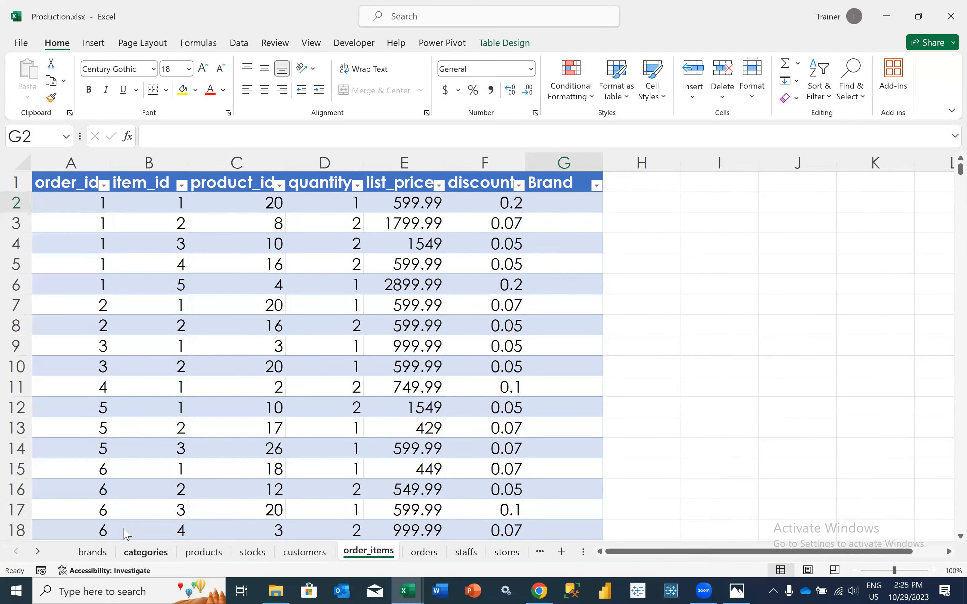
{"action": "left_click", "coordinate": [197, 556]}
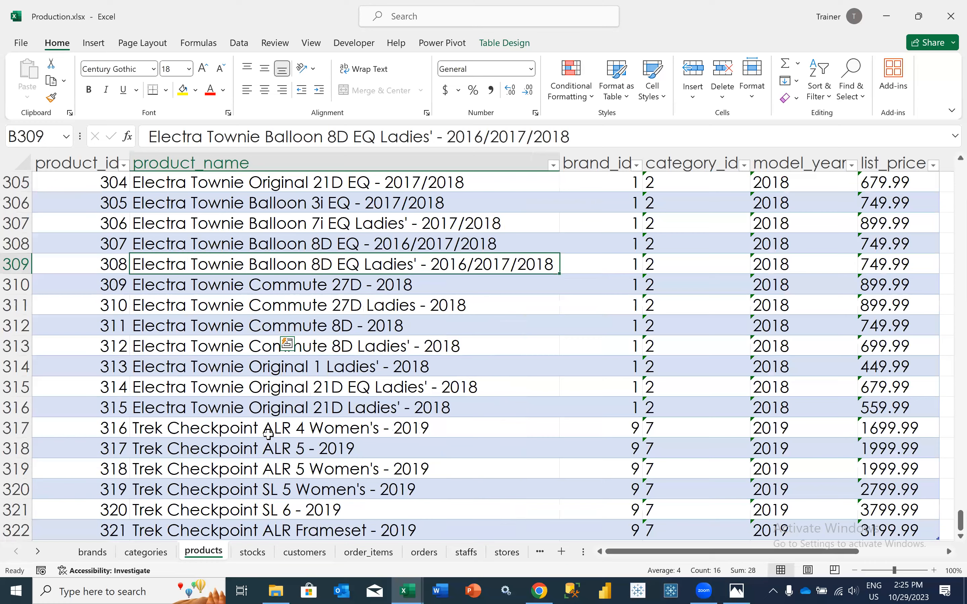
{"action": "scroll", "coordinate": [280, 215], "scroll_direction": "up", "scroll_amount": 2}
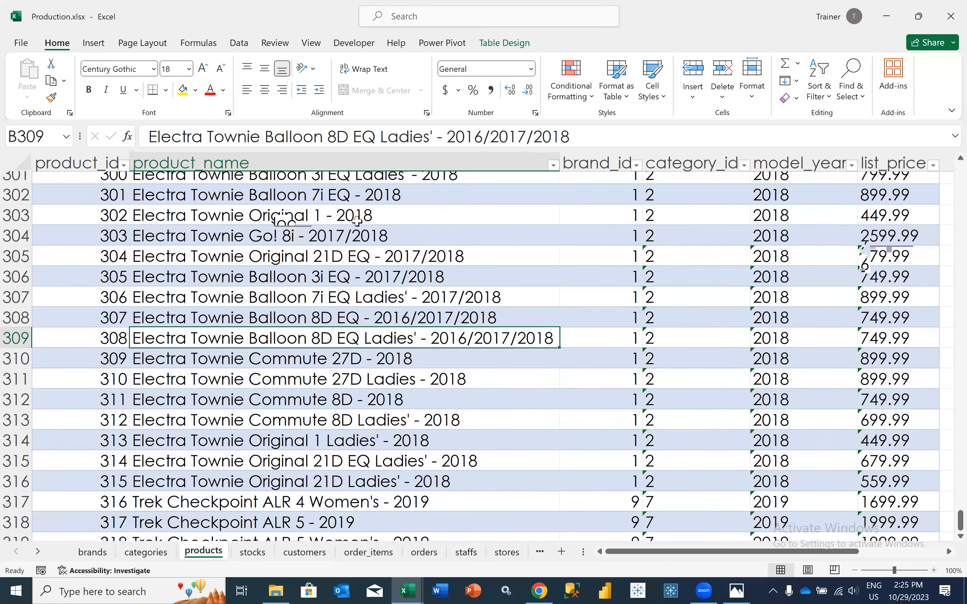
{"action": "scroll", "coordinate": [349, 260], "scroll_direction": "up", "scroll_amount": 5}
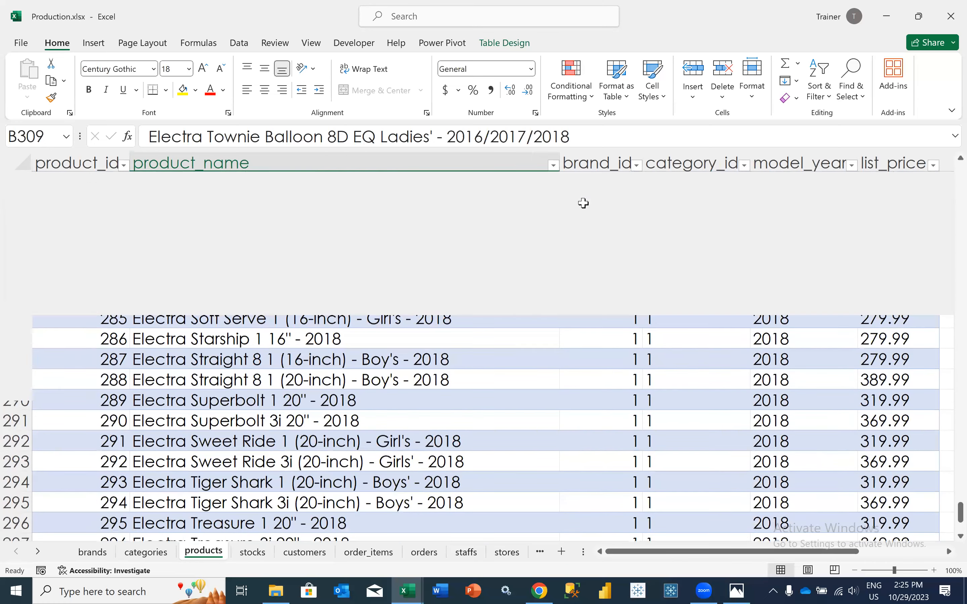
{"action": "scroll", "coordinate": [583, 203], "scroll_direction": "up", "scroll_amount": 4}
{"action": "scroll", "coordinate": [584, 204], "scroll_direction": "up", "scroll_amount": 7}
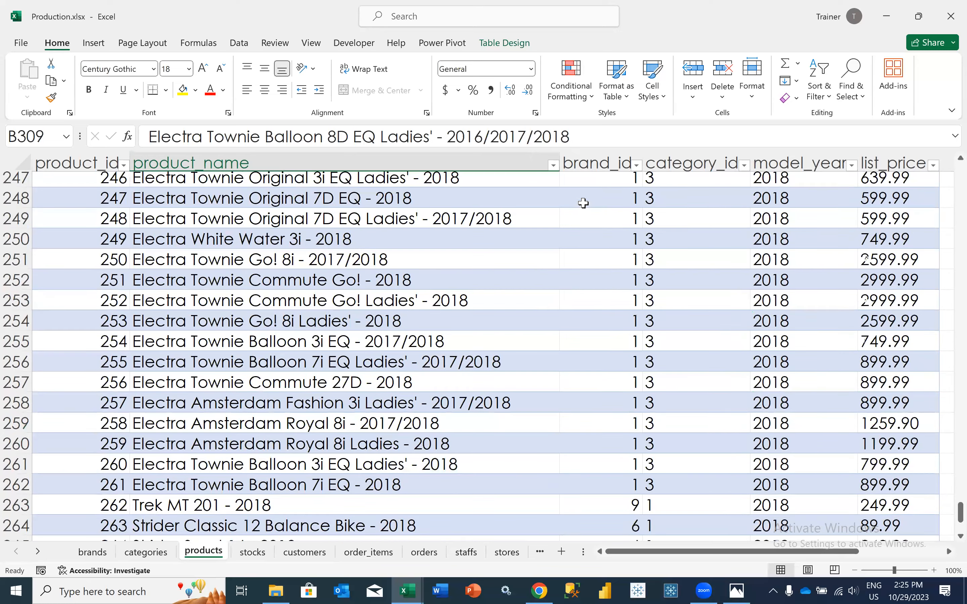
{"action": "key", "text": "Up"}
{"action": "key", "text": "Up"}
{"action": "key", "text": "Up"}
{"action": "key", "text": "Up"}
{"action": "key", "text": "Up"}
{"action": "key", "text": "Up"}
{"action": "key", "text": "Up"}
{"action": "key", "text": "Up"}
{"action": "key", "text": "Up"}
{"action": "key", "text": "ctrl+shift+Up"}
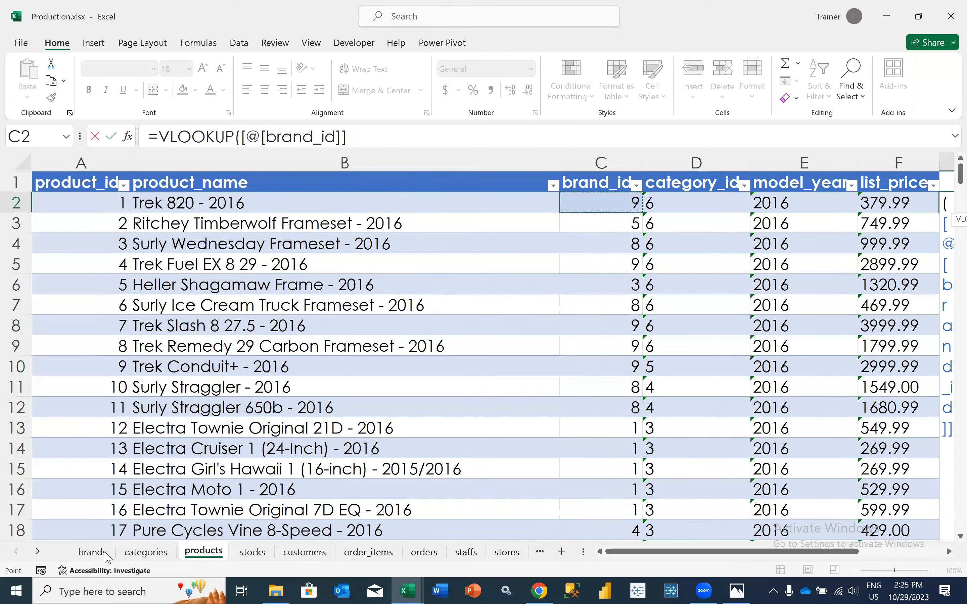
{"action": "left_click", "coordinate": [109, 553]}
{"action": "left_click_drag", "start_coordinate": [108, 202], "coordinate": [160, 369]}
{"action": "type", "text": ",2,"}
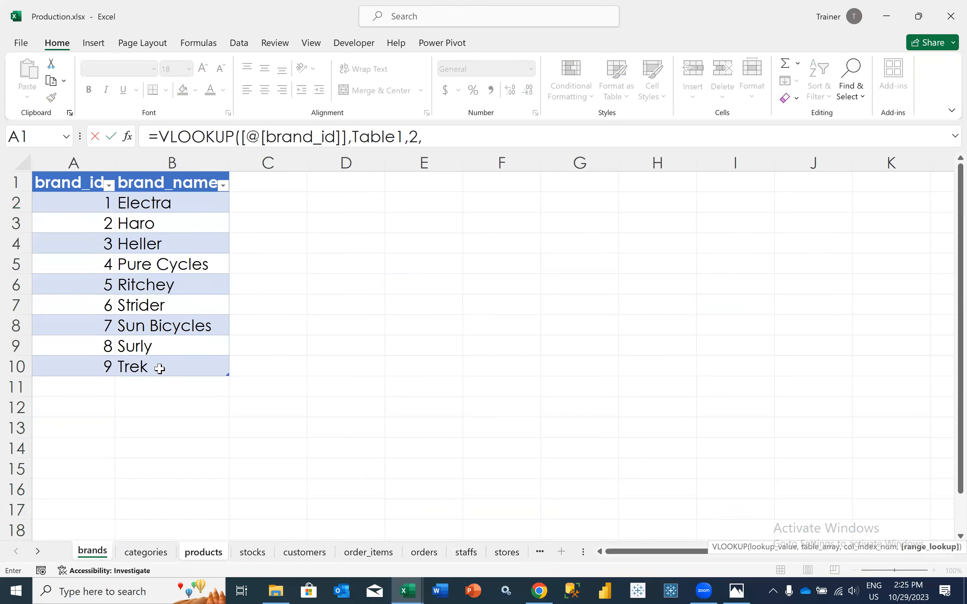
{"action": "type", "text": "0"}
{"action": "key", "text": "Return"}
{"action": "scroll", "coordinate": [157, 370], "scroll_direction": "right", "scroll_amount": 2}
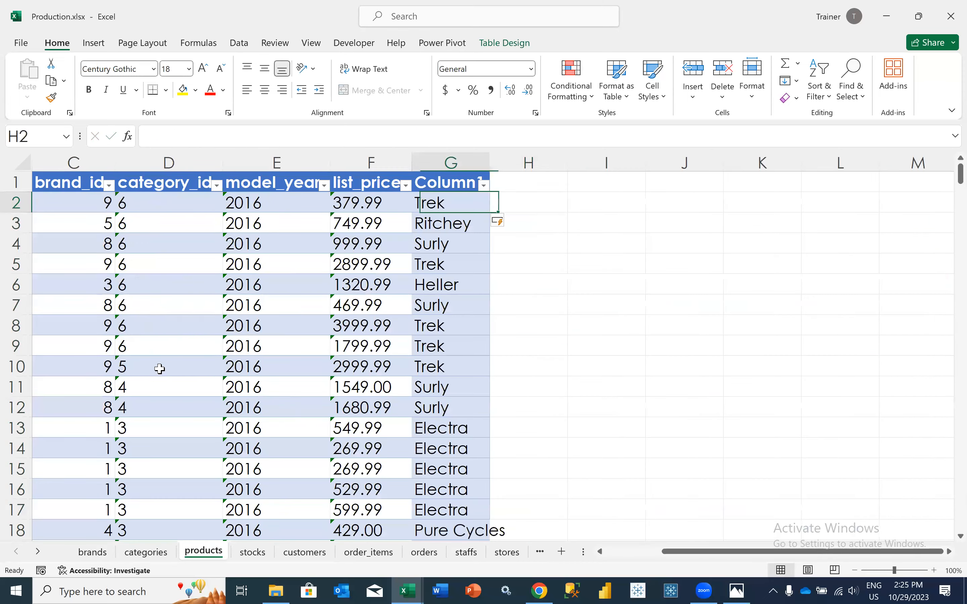
Try to fill the Brand column of order_items from G2 with =VLOOKUP([@[product_id]],Table3[@],7,0)
{"action": "left_click", "coordinate": [353, 553]}
{"action": "type", "text": "=vlo"}
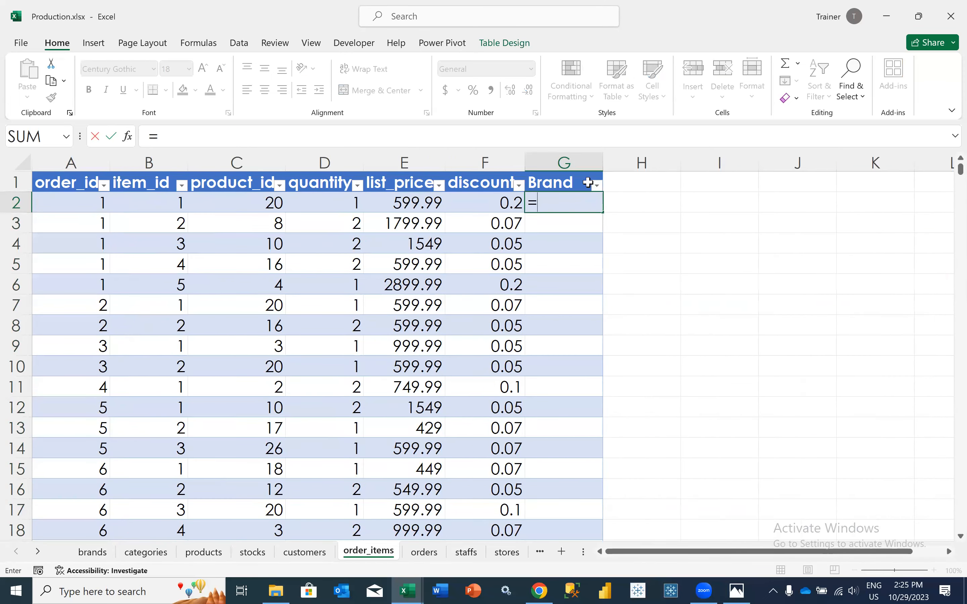
{"action": "key", "text": "Tab"}
{"action": "key", "text": "Left"}
{"action": "key", "text": "Left"}
{"action": "key", "text": "Left"}
{"action": "key", "text": "Left"}
{"action": "type", "text": ","}
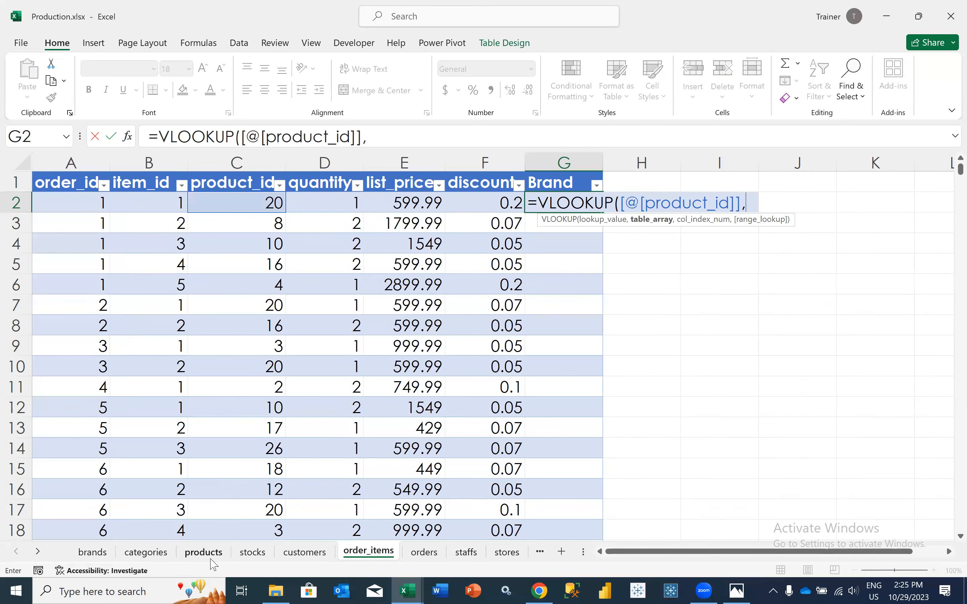
{"action": "left_click", "coordinate": [203, 551]}
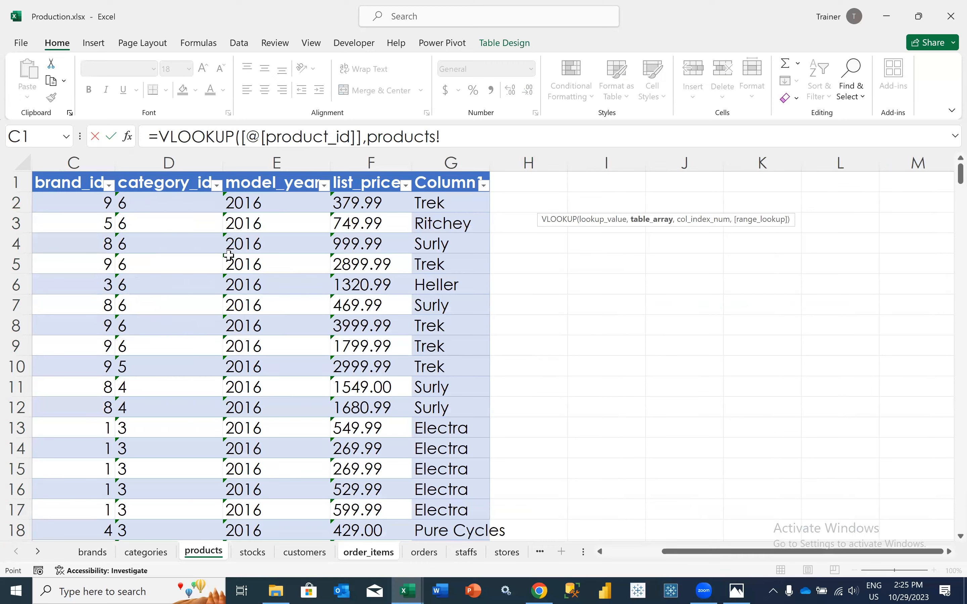
{"action": "scroll", "coordinate": [271, 205], "scroll_direction": "left", "scroll_amount": 5}
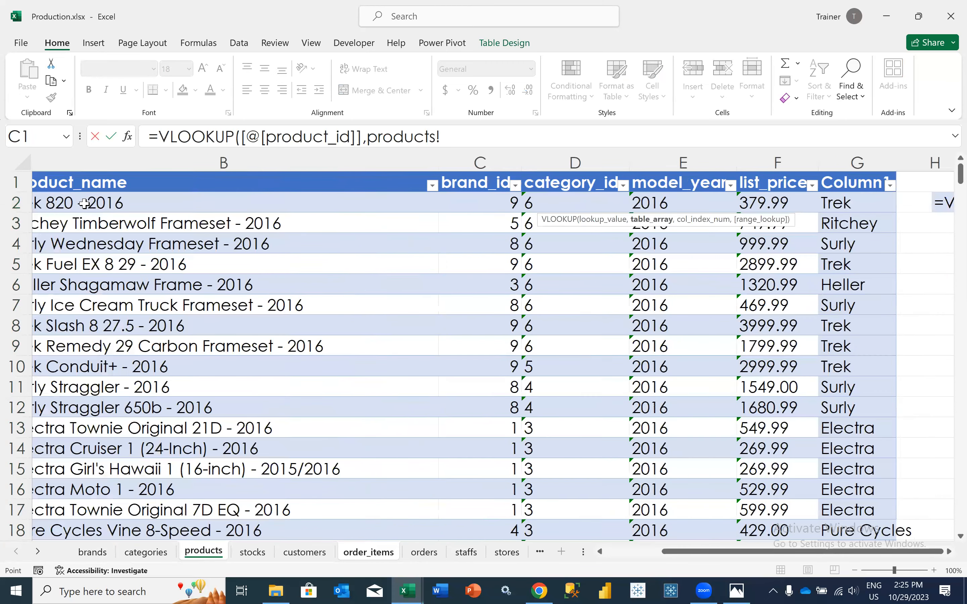
{"action": "scroll", "coordinate": [85, 204], "scroll_direction": "left", "scroll_amount": 3}
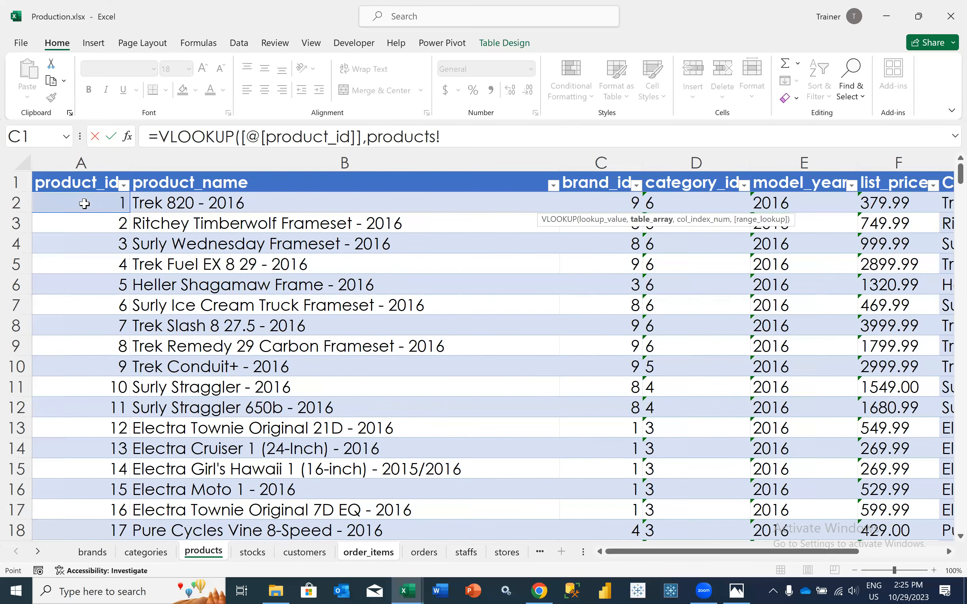
{"action": "key", "text": "ctrl+shift+Right"}
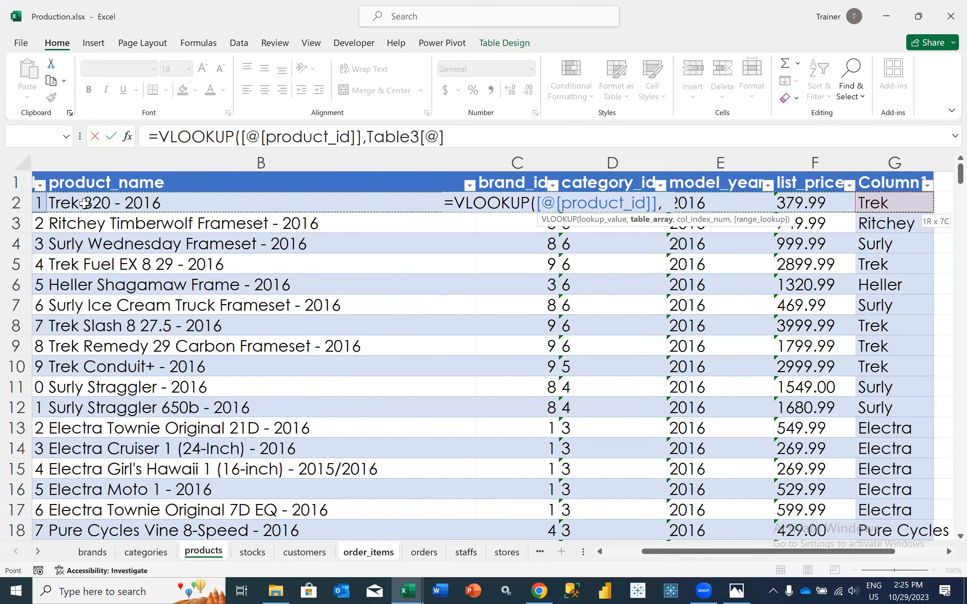
{"action": "key", "text": "Return"}
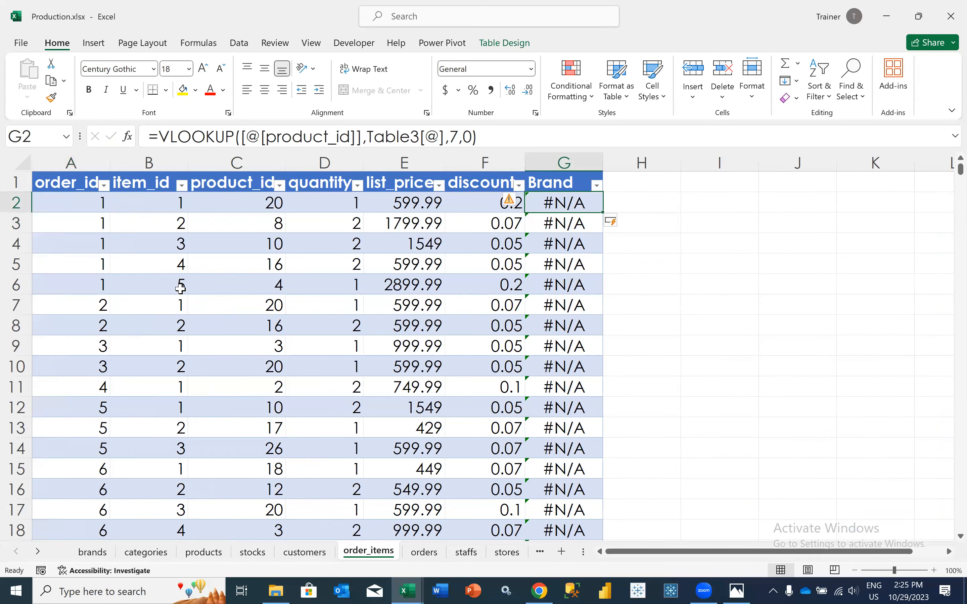
{"action": "scroll", "coordinate": [180, 289], "scroll_direction": "left", "scroll_amount": 2}
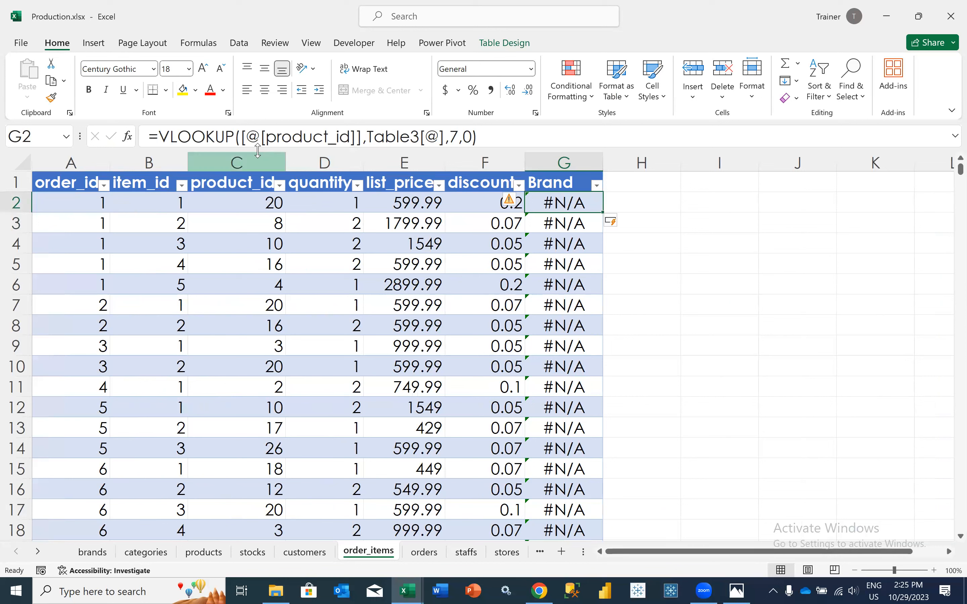
Re-enter the row's product_id as the lookup value in the existing G2 formula of order_items
{"action": "left_click", "coordinate": [243, 140]}
{"action": "type", "text": ","}
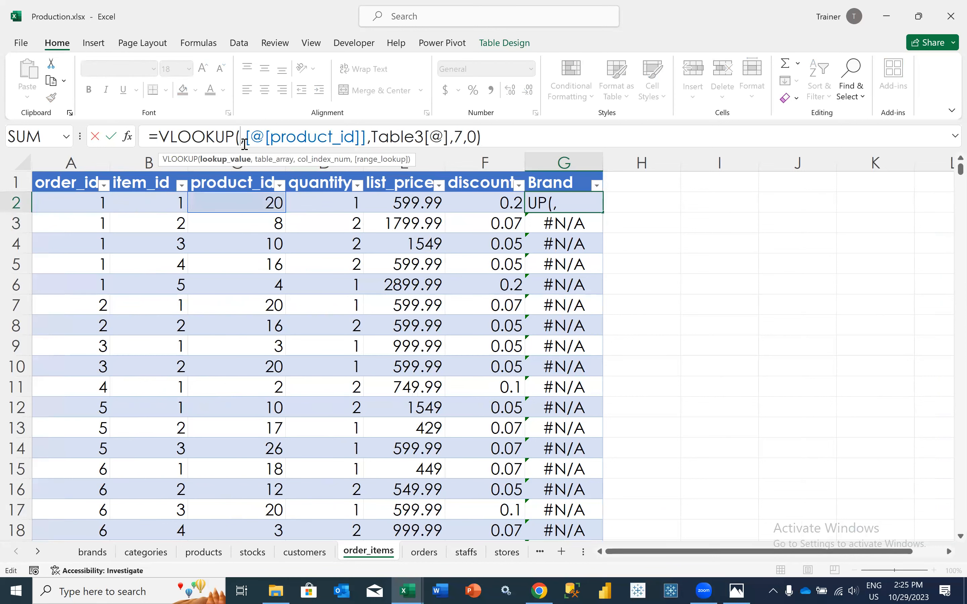
{"action": "left_click", "coordinate": [217, 204]}
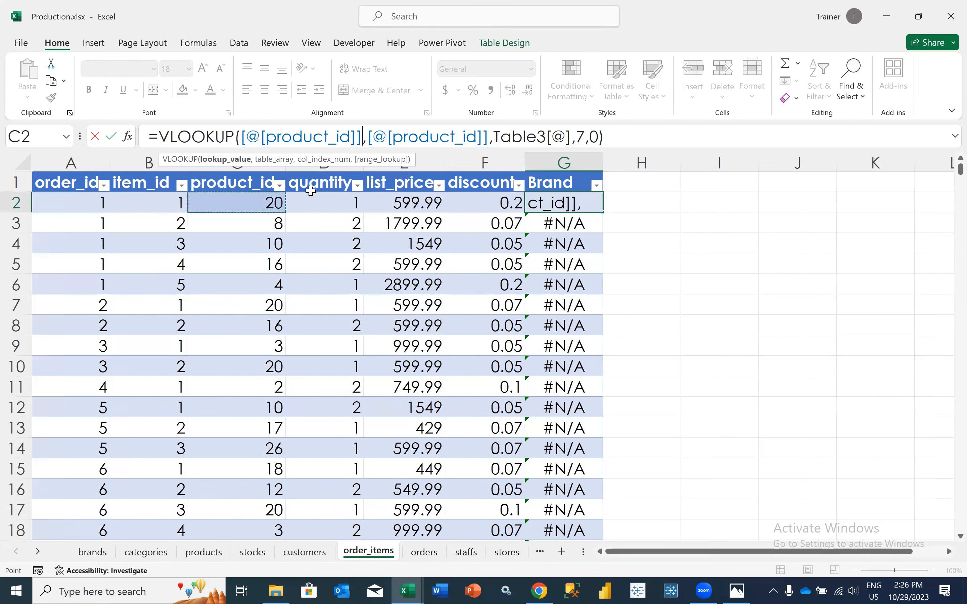
{"action": "left_click_drag", "start_coordinate": [489, 138], "coordinate": [239, 138]}
{"action": "key", "text": "BackSpace"}
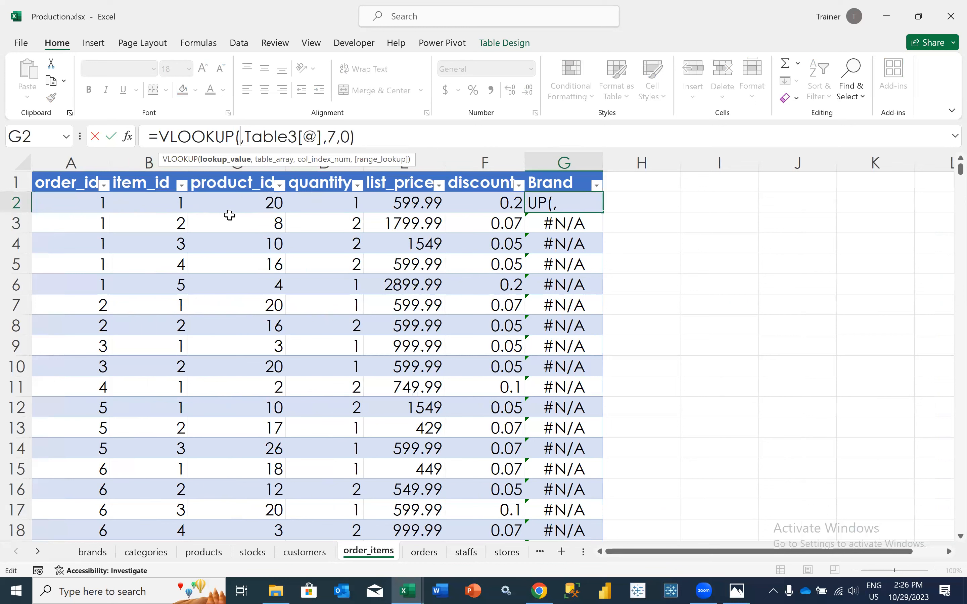
{"action": "left_click", "coordinate": [225, 203]}
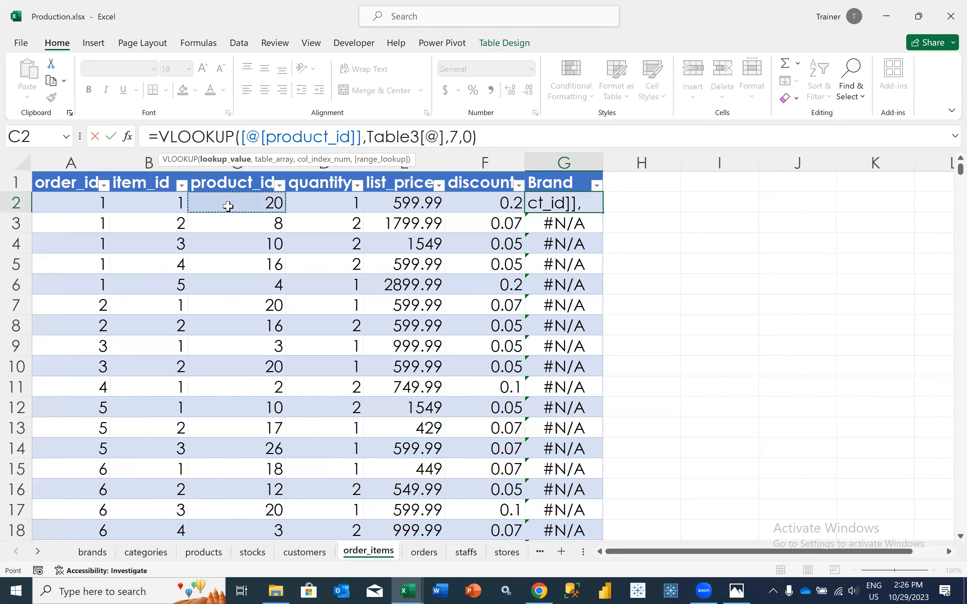
{"action": "left_click", "coordinate": [489, 139]}
{"action": "key", "text": "Tab"}
{"action": "key", "text": "shift+Tab"}
Replace the Brand formula in G2 of order_items with =VLOOKUP([@[product_id]],Table3[#All],7,0), referencing the entire products table
{"action": "type", "text": "=vl"}
{"action": "key", "text": "Tab"}
{"action": "key", "text": "Left"}
{"action": "key", "text": "Left"}
{"action": "key", "text": "Left"}
{"action": "key", "text": "Left"}
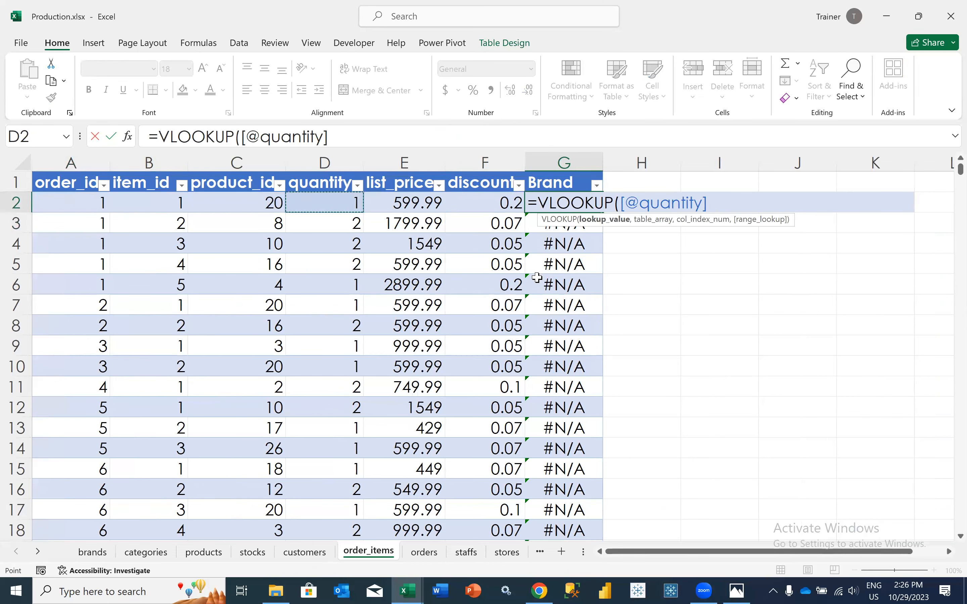
{"action": "type", "text": ","}
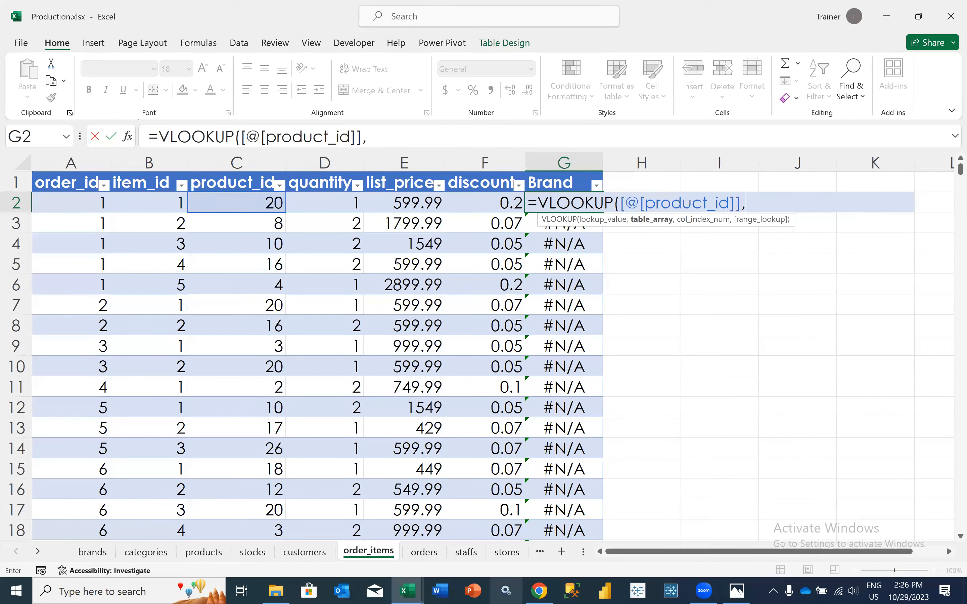
{"action": "left_click", "coordinate": [204, 552]}
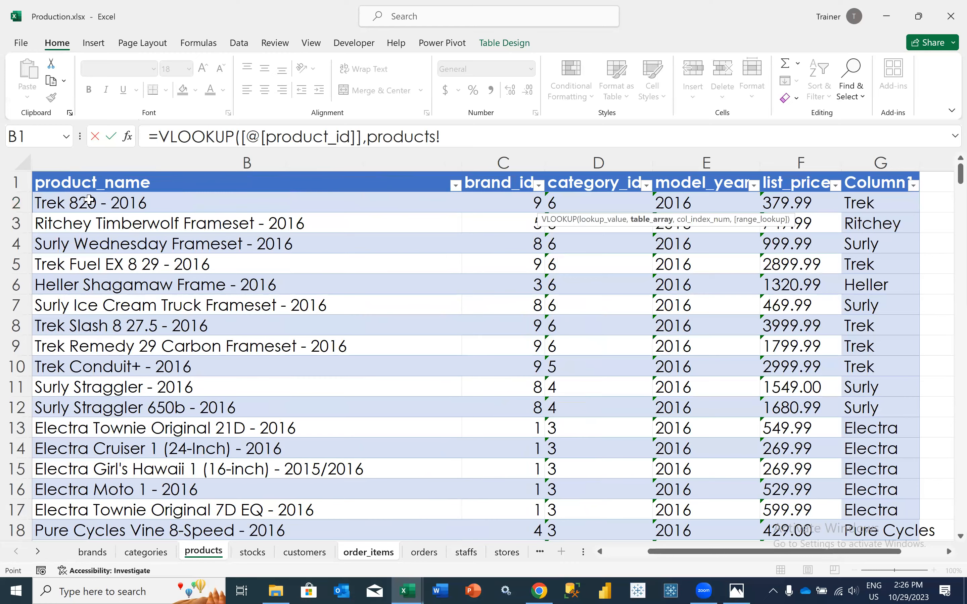
{"action": "scroll", "coordinate": [86, 188], "scroll_direction": "left", "scroll_amount": 2}
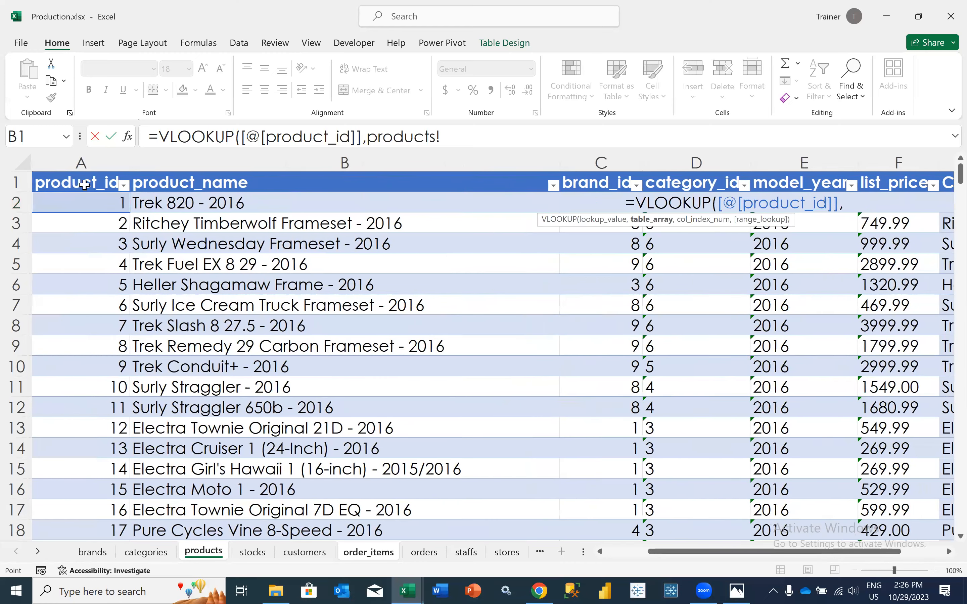
{"action": "key", "text": "shift+Right"}
{"action": "left_click", "coordinate": [84, 185]}
{"action": "key", "text": "shift+Right"}
{"action": "key", "text": "shift+Right"}
{"action": "key", "text": "shift+Right"}
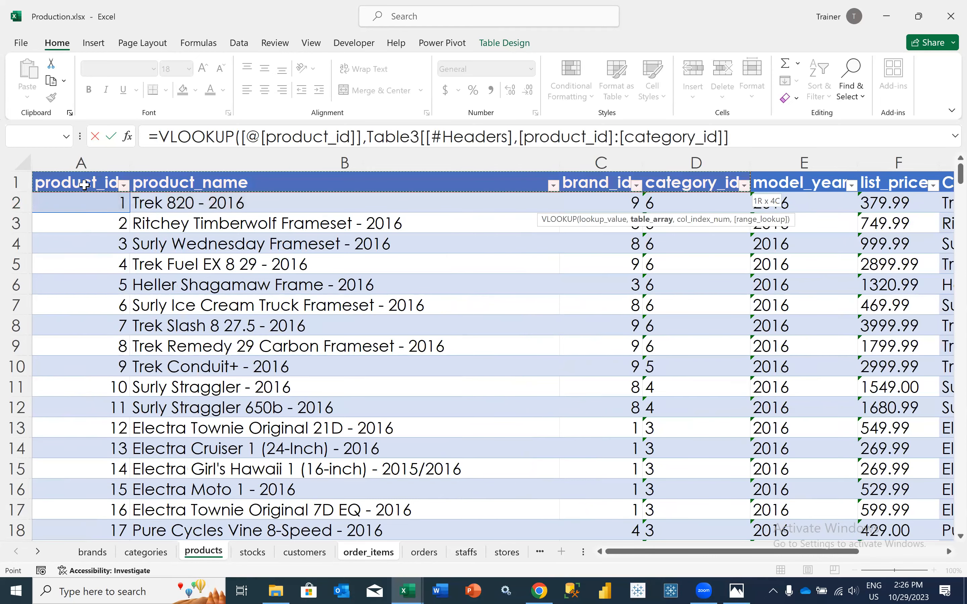
{"action": "key", "text": "shift+Right"}
{"action": "key", "text": "shift+Right"}
{"action": "key", "text": "shift+Right"}
{"action": "key", "text": "ctrl+shift+Down"}
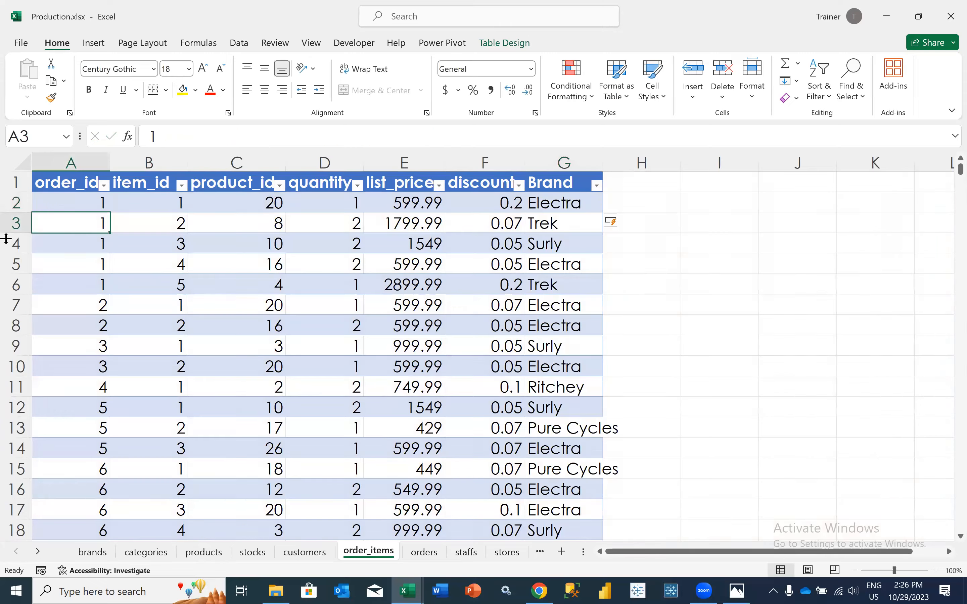
{"action": "key", "text": "Up"}
{"action": "key", "text": "ctrl+Right"}
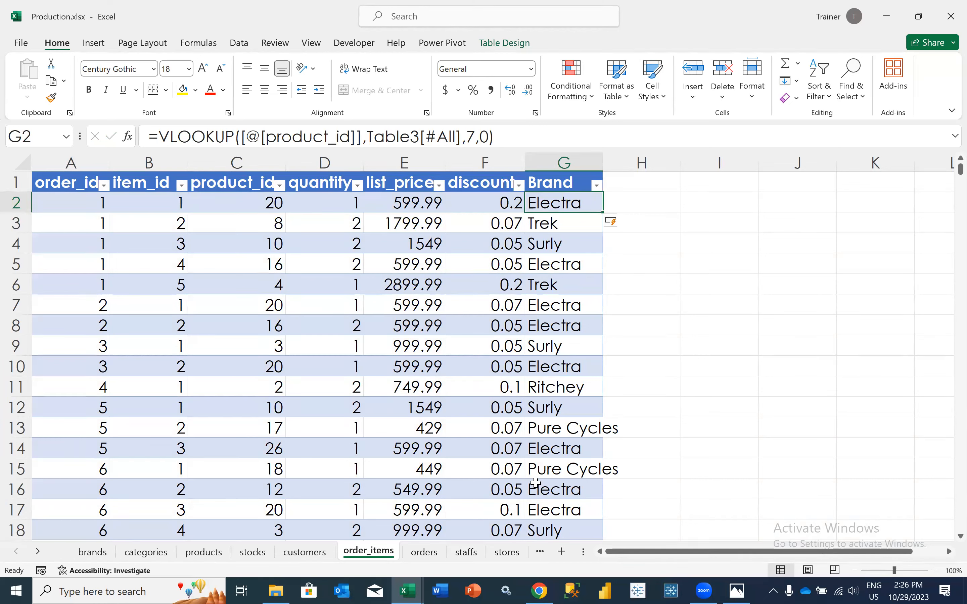
Change the brand name for brand_id 1 on the brands sheet to "Electric"
{"action": "left_click", "coordinate": [542, 162]}
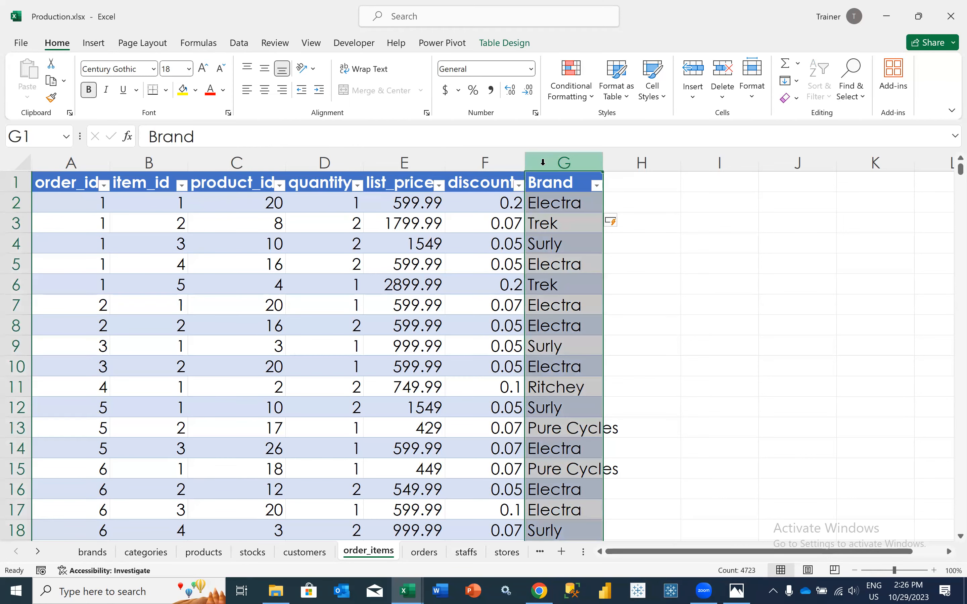
{"action": "left_click", "coordinate": [92, 551]}
{"action": "left_click", "coordinate": [156, 207]}
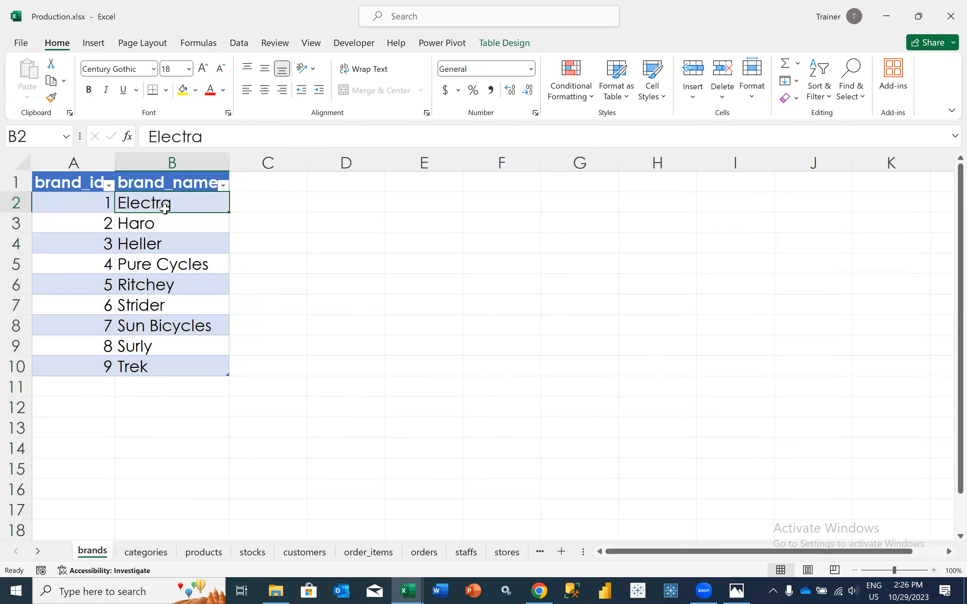
{"action": "type", "text": "Electric"}
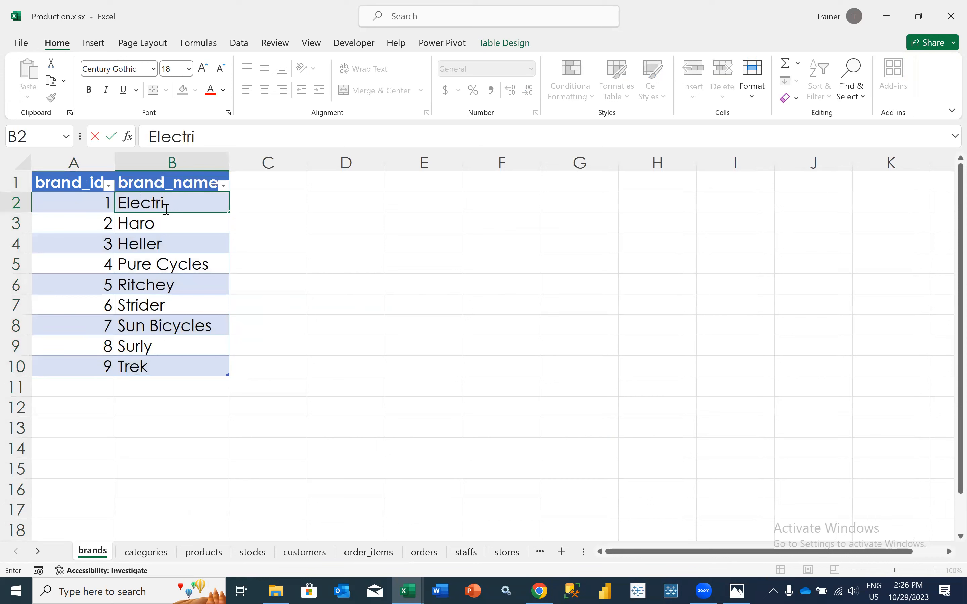
{"action": "key", "text": "Return"}
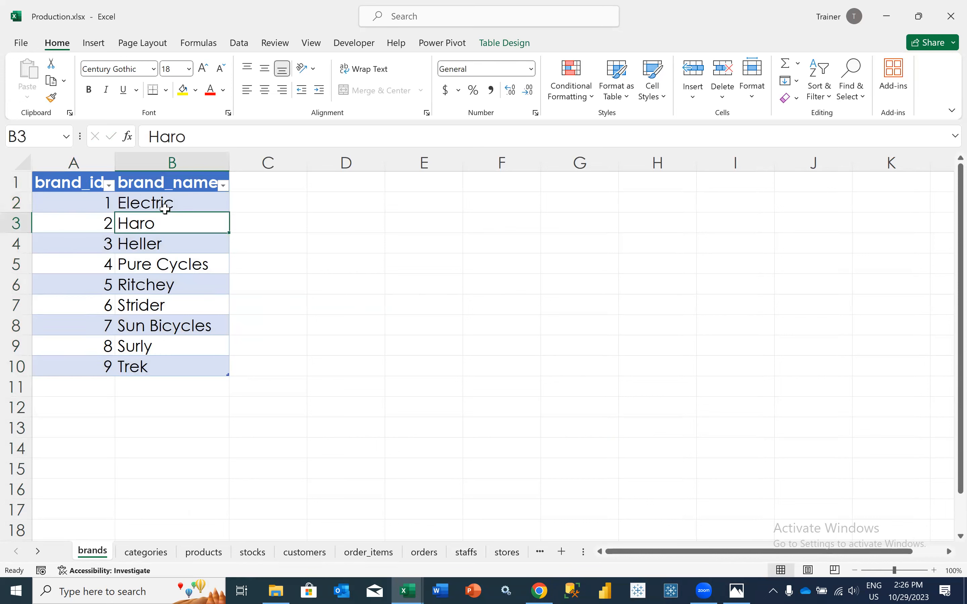
Check how the renamed brand carries through to the Brand column of order_items, and return to the brands sheet
{"action": "left_click", "coordinate": [160, 197]}
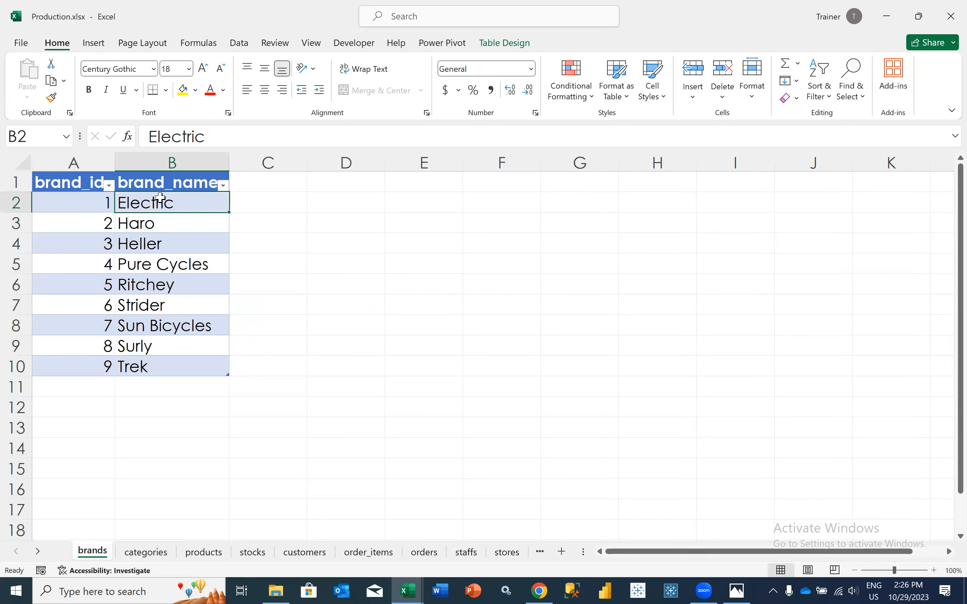
{"action": "left_click", "coordinate": [102, 205]}
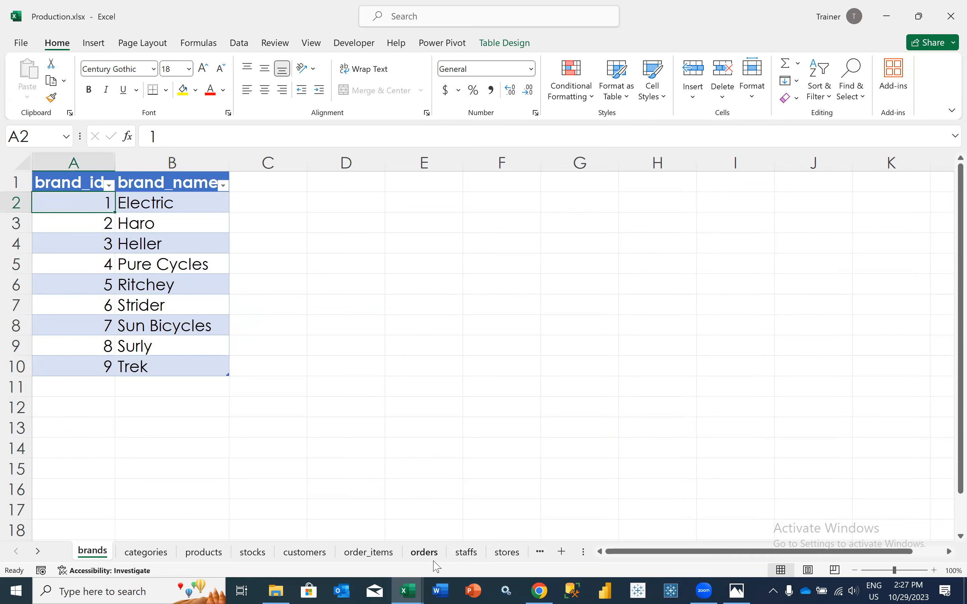
{"action": "left_click", "coordinate": [382, 557]}
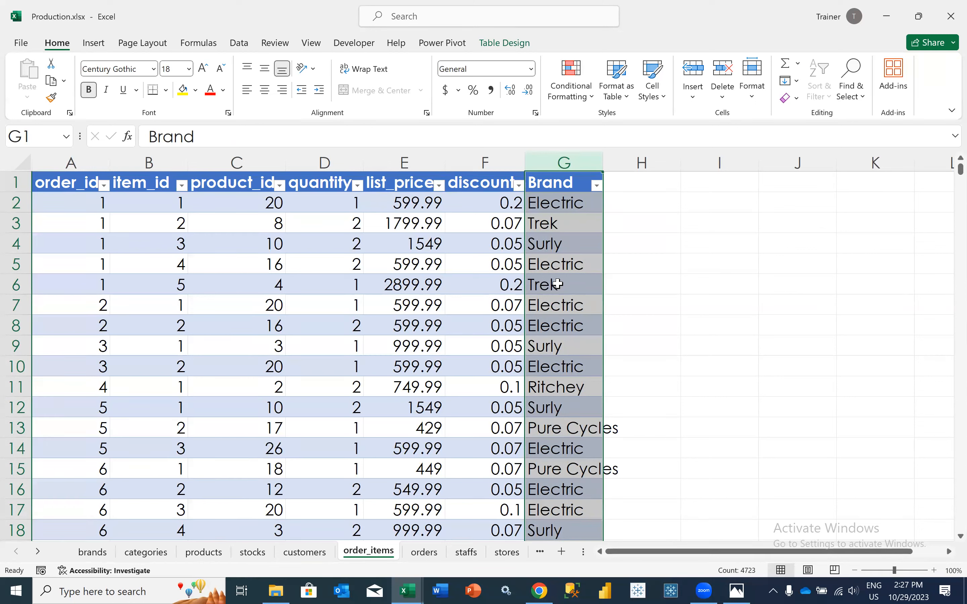
{"action": "left_click", "coordinate": [95, 555]}
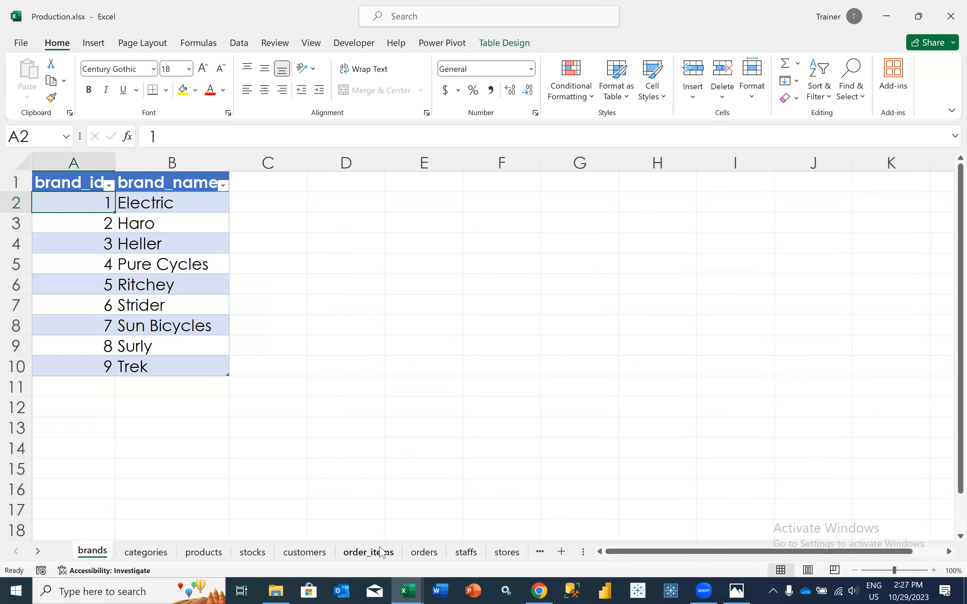
Compare the Brand column of order_items with the brand_id and brand_name values on the brands sheet
{"action": "left_click", "coordinate": [368, 551]}
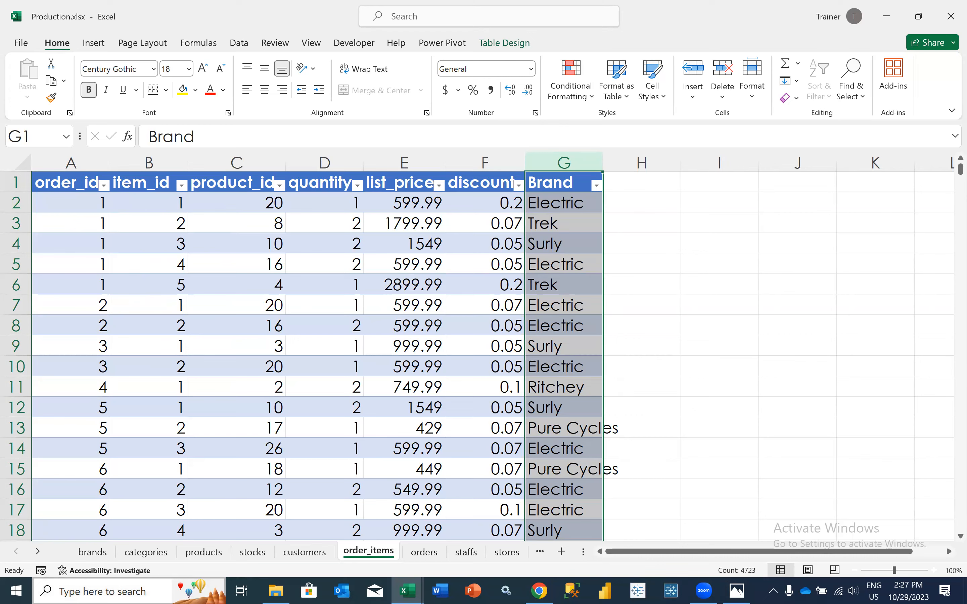
{"action": "left_click", "coordinate": [92, 551]}
{"action": "left_click", "coordinate": [87, 160]}
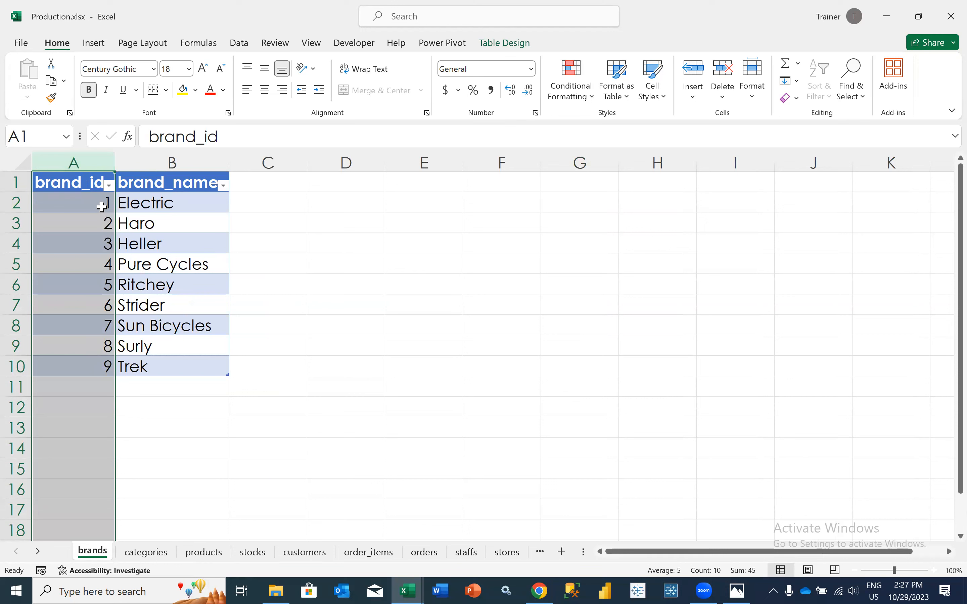
{"action": "left_click_drag", "start_coordinate": [98, 203], "coordinate": [104, 366]}
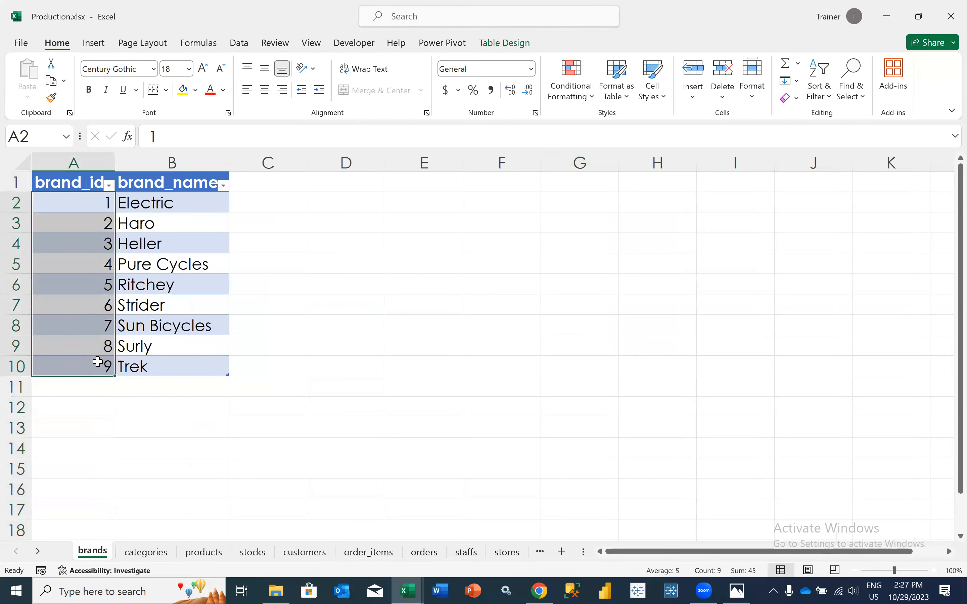
{"action": "left_click", "coordinate": [172, 207]}
{"action": "left_click_drag", "start_coordinate": [172, 208], "coordinate": [175, 357]}
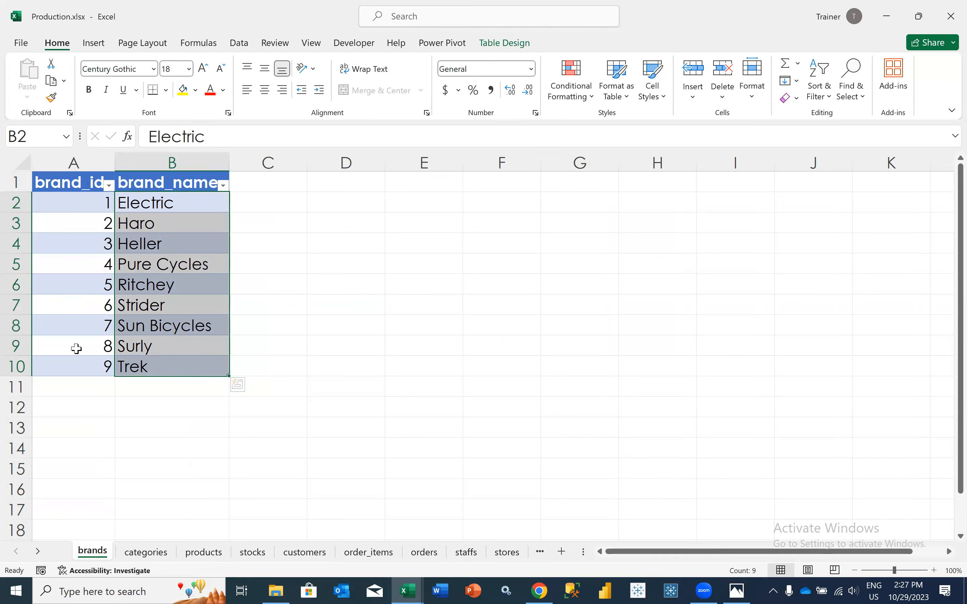
Examine the category_id and category_name values on the categories sheet
{"action": "left_click", "coordinate": [144, 552]}
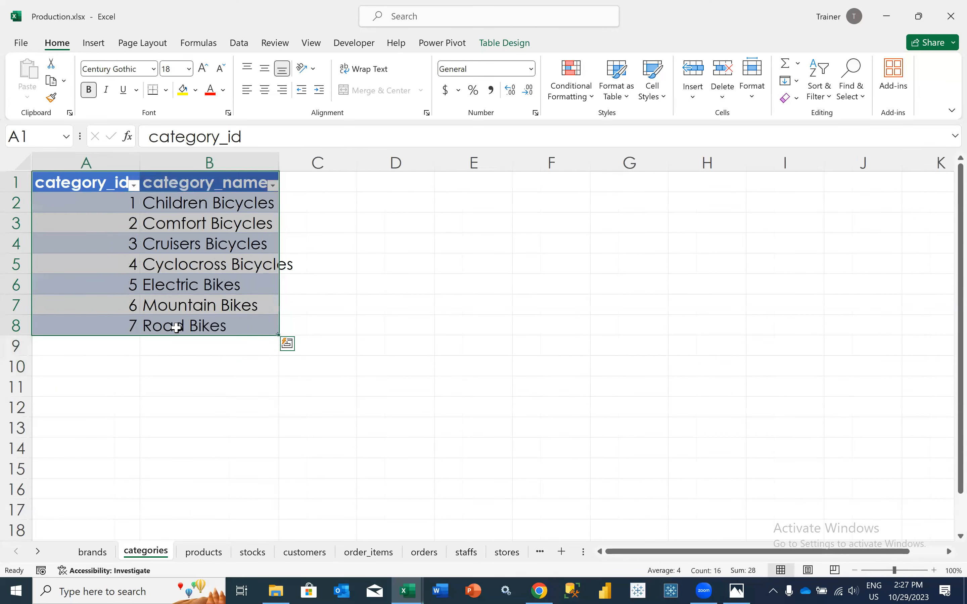
{"action": "left_click_drag", "start_coordinate": [194, 206], "coordinate": [195, 320]}
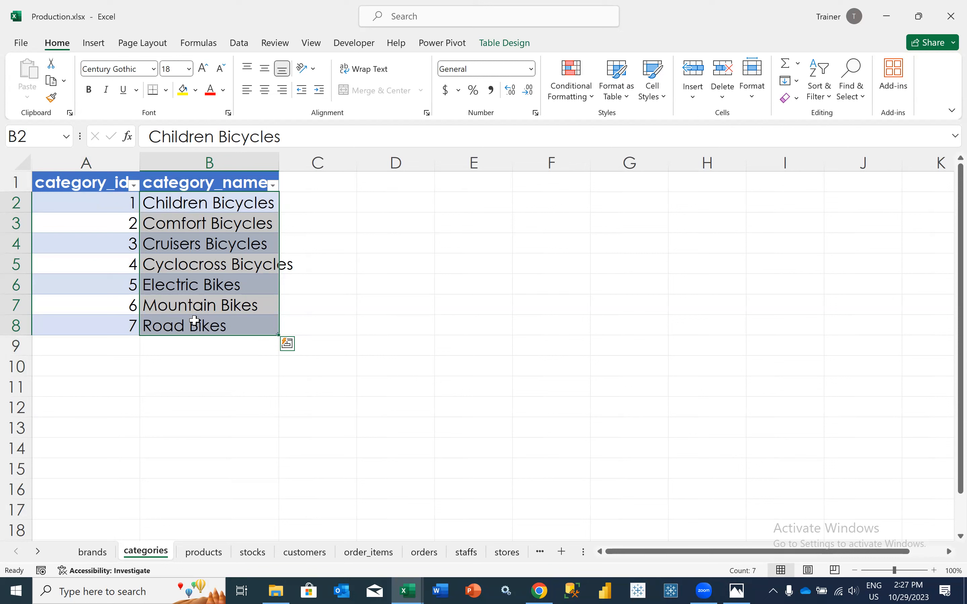
{"action": "left_click", "coordinate": [296, 200]}
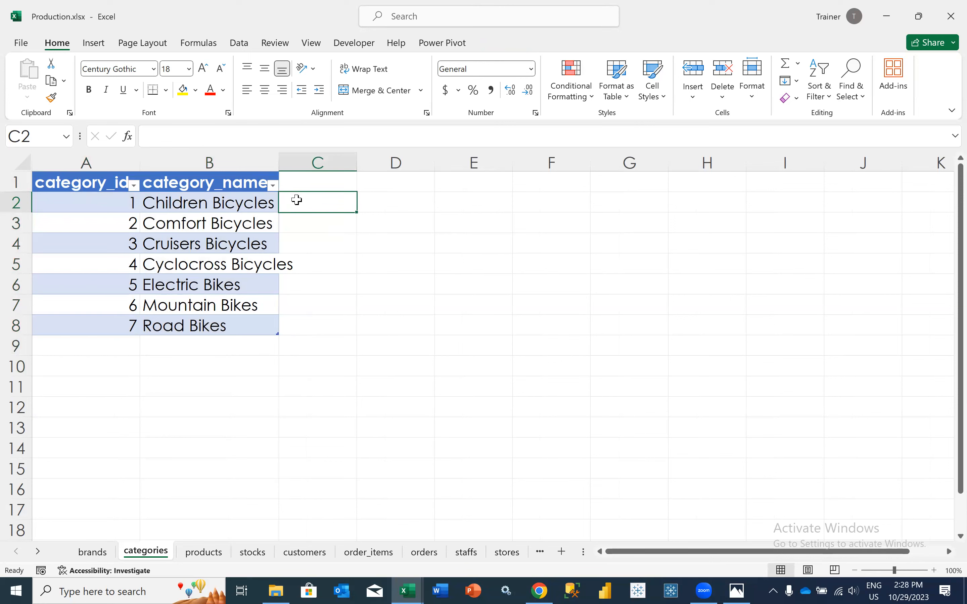
{"action": "left_click_drag", "start_coordinate": [240, 203], "coordinate": [232, 326]}
{"action": "left_click_drag", "start_coordinate": [109, 210], "coordinate": [123, 325]}
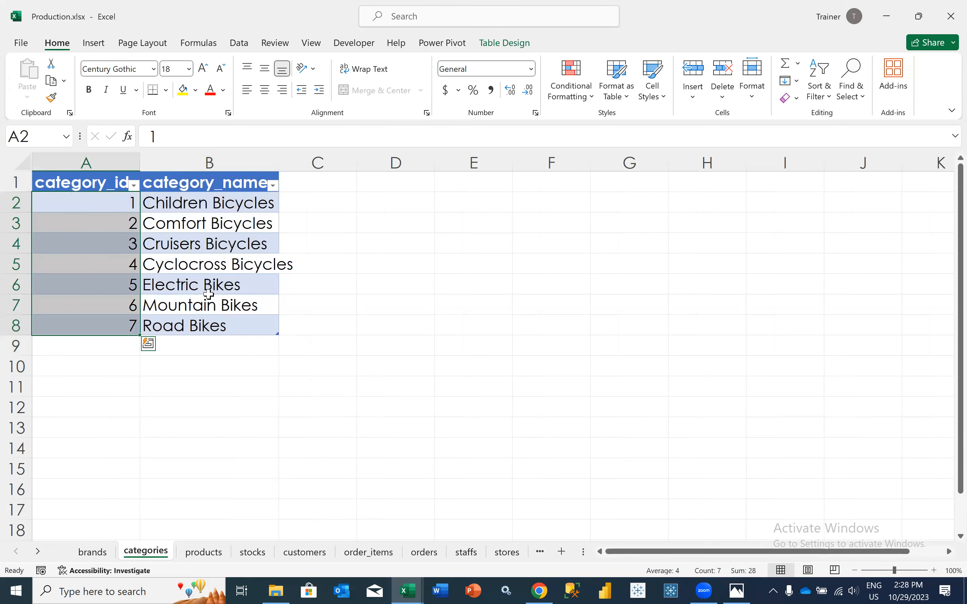
Enter "2 Bytes" in C2 of the categories sheet and undo the automatic table expansion while keeping the text
{"action": "left_click", "coordinate": [350, 201]}
{"action": "type", "text": "2 Bytes"}
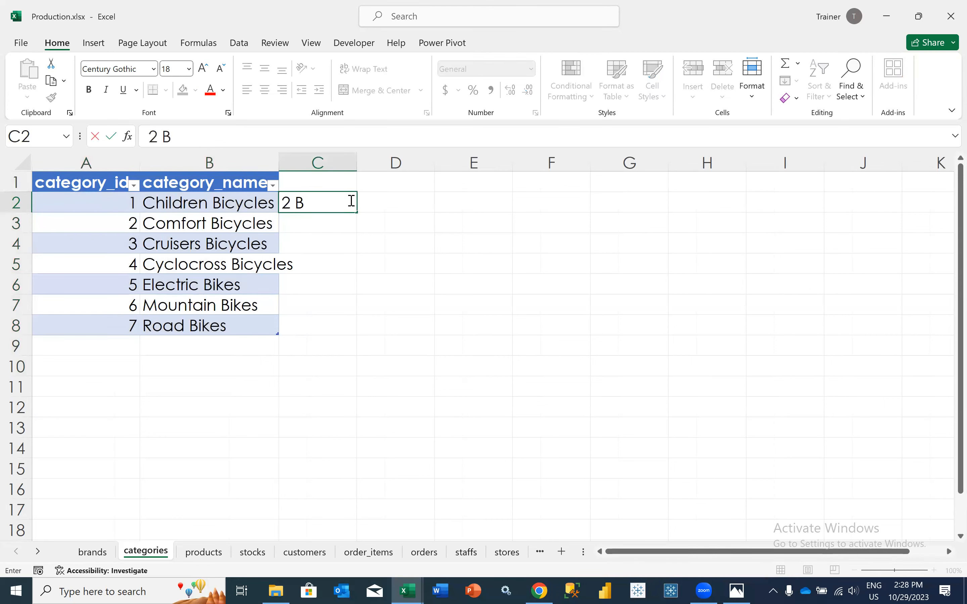
{"action": "key", "text": "Tab"}
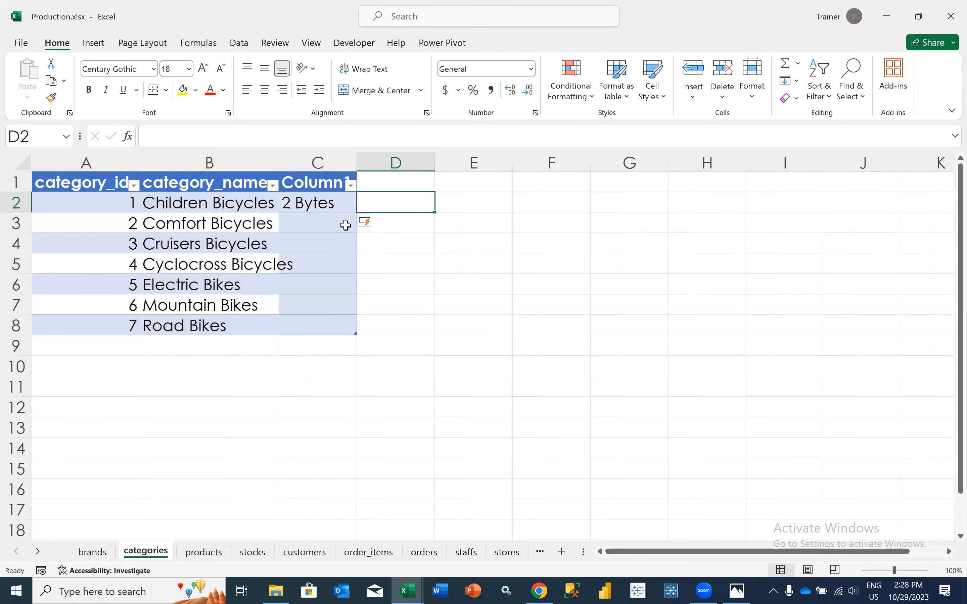
{"action": "key", "text": "ctrl+z"}
{"action": "left_click", "coordinate": [304, 357]}
{"action": "left_click", "coordinate": [314, 202]}
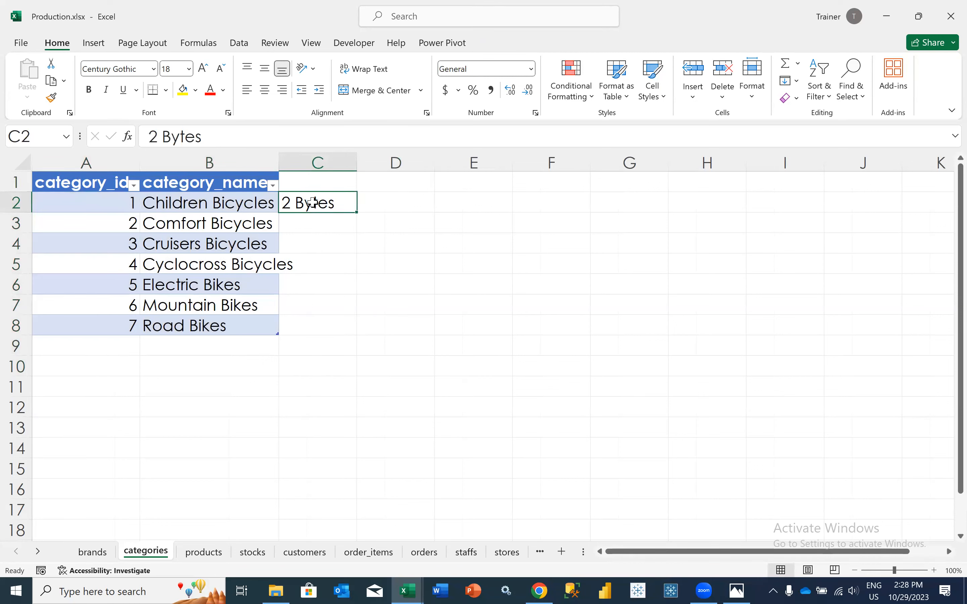
Enter "8 Bytes" in D2, beside the 2 Bytes note on the categories sheet
{"action": "left_click", "coordinate": [361, 203]}
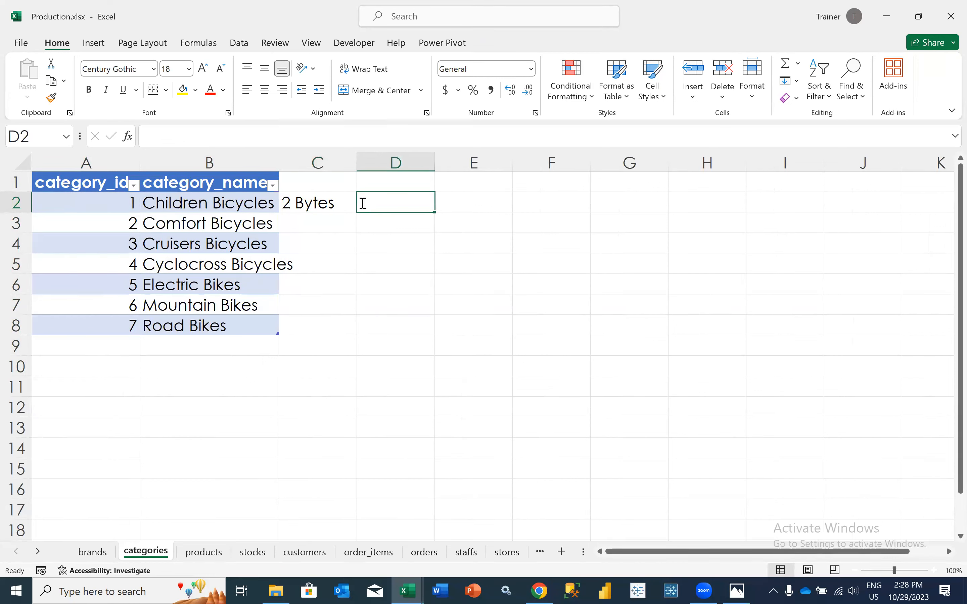
{"action": "type", "text": "3 Bytes"}
{"action": "key", "text": "Return"}
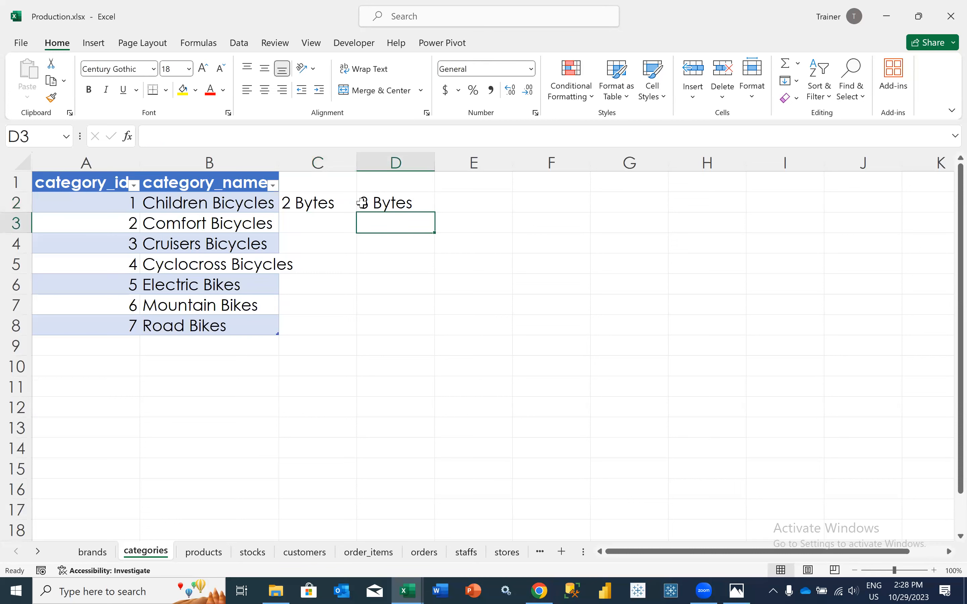
{"action": "left_click", "coordinate": [380, 205]}
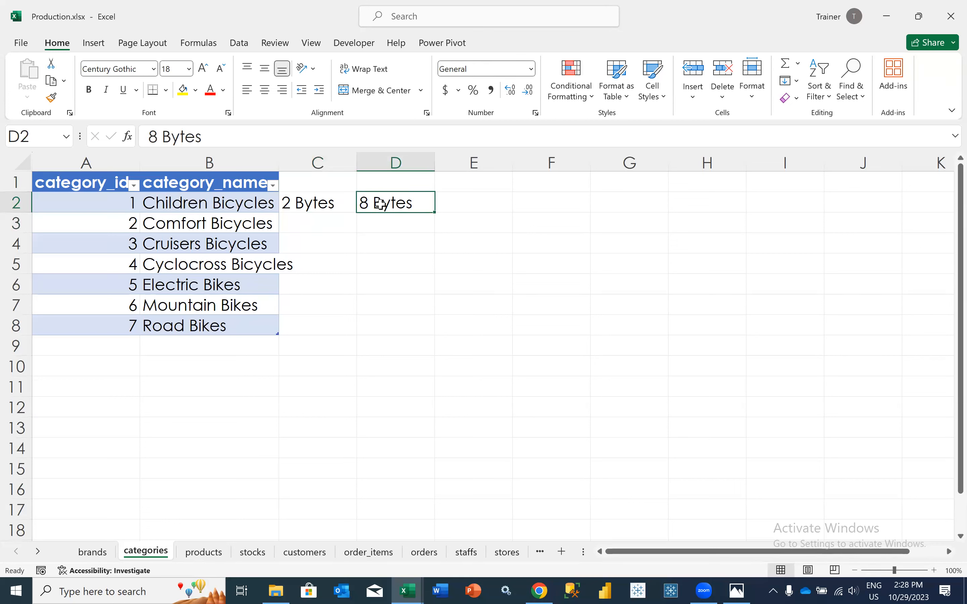
Add the size notes "1mb" in D1 and "100kb" in C1 above the byte values
{"action": "left_click", "coordinate": [381, 186]}
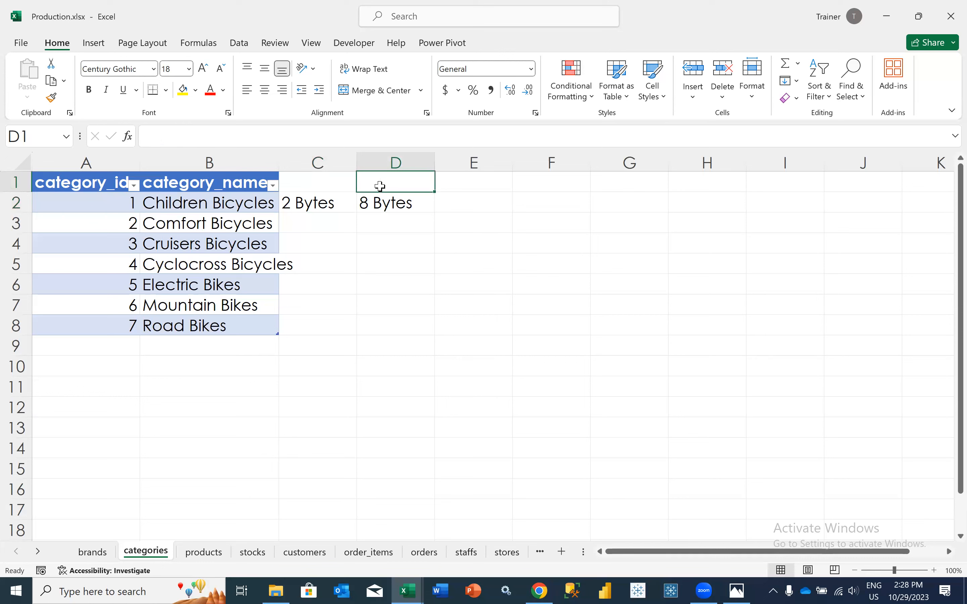
{"action": "type", "text": "1mb"}
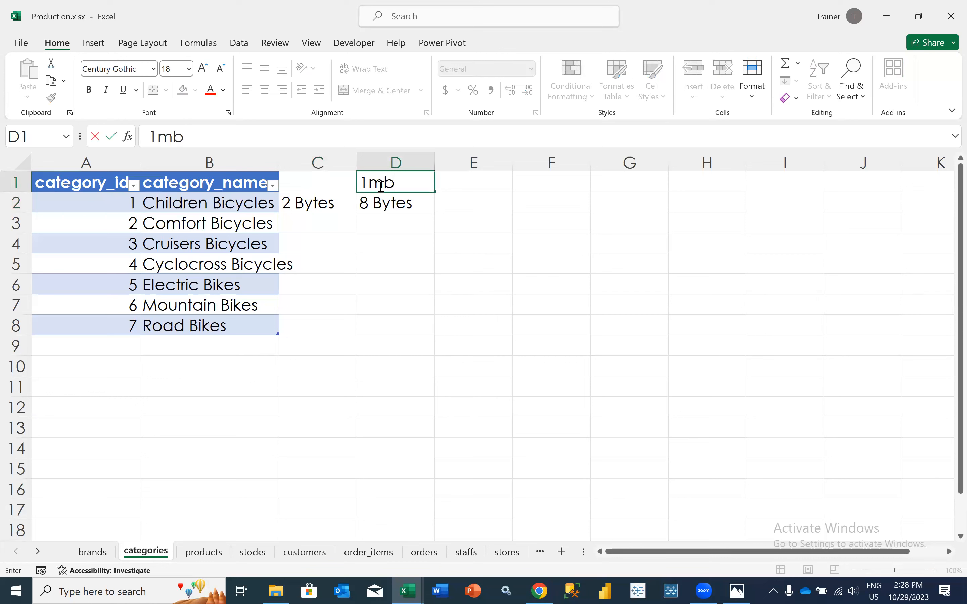
{"action": "key", "text": "Left"}
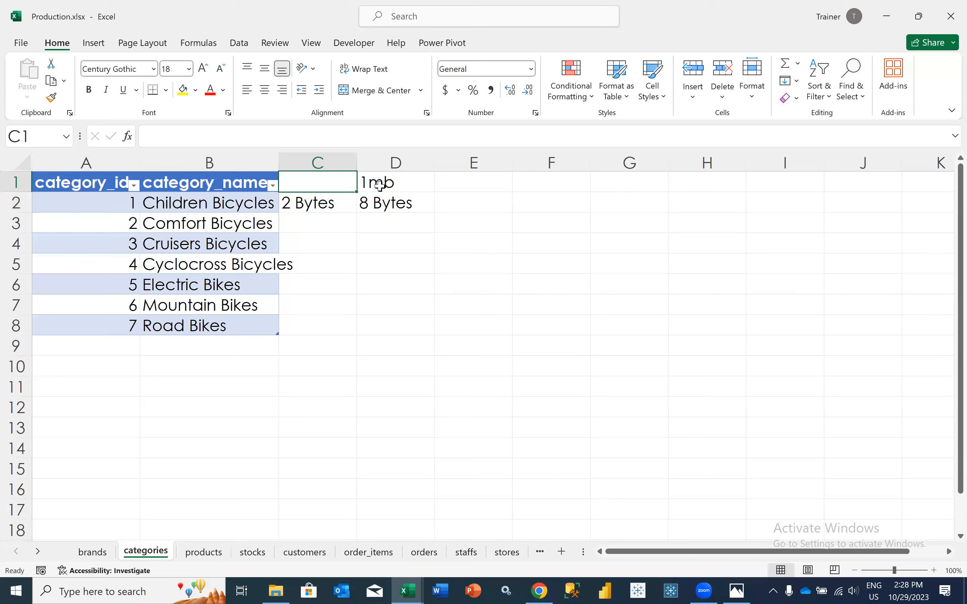
{"action": "type", "text": "100kb"}
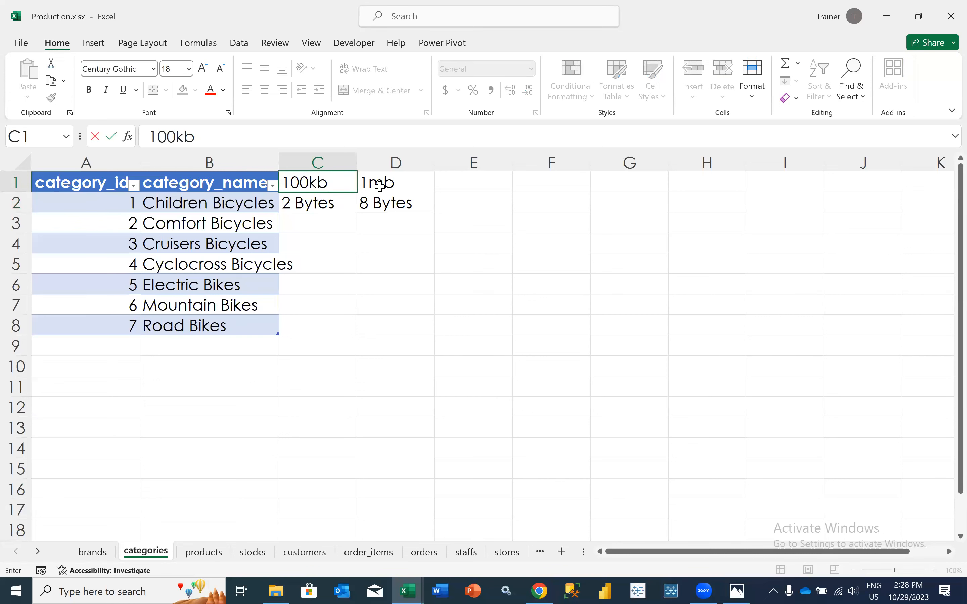
{"action": "key", "text": "Return"}
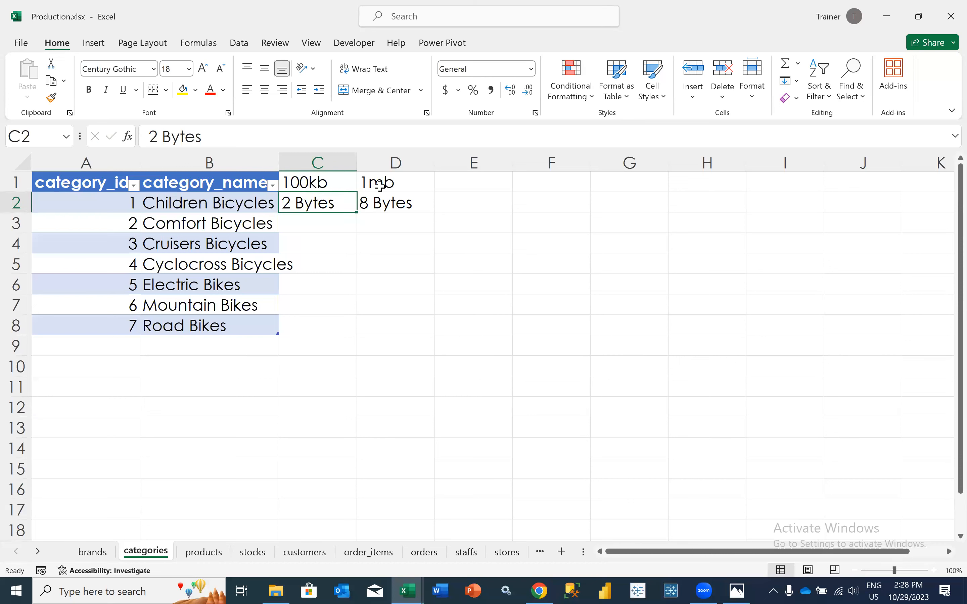
Review the categories table data, and check the name of brand_id 1 on the brands sheet
{"action": "left_click", "coordinate": [108, 201]}
{"action": "left_click_drag", "start_coordinate": [109, 202], "coordinate": [216, 314]}
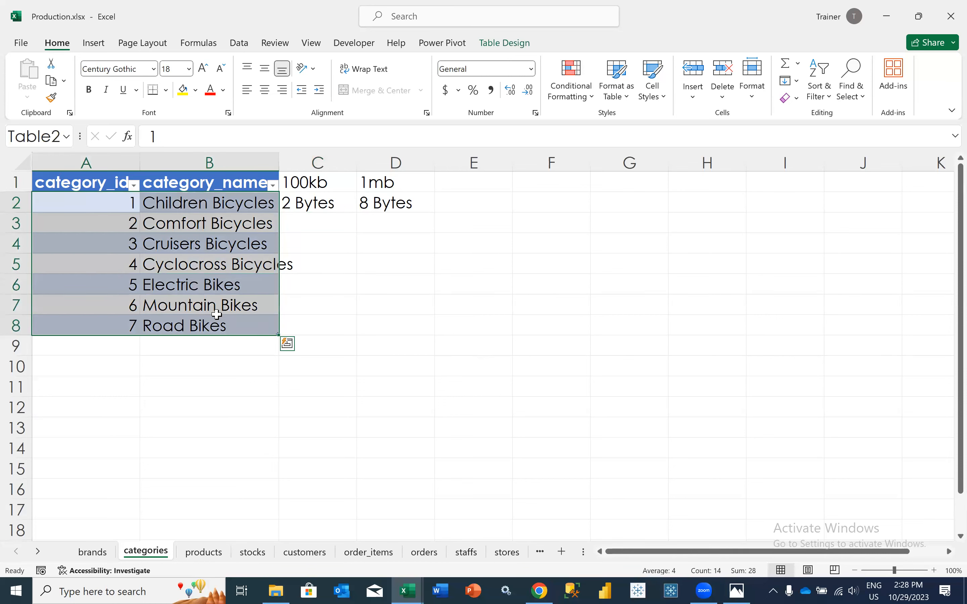
{"action": "left_click", "coordinate": [201, 202]}
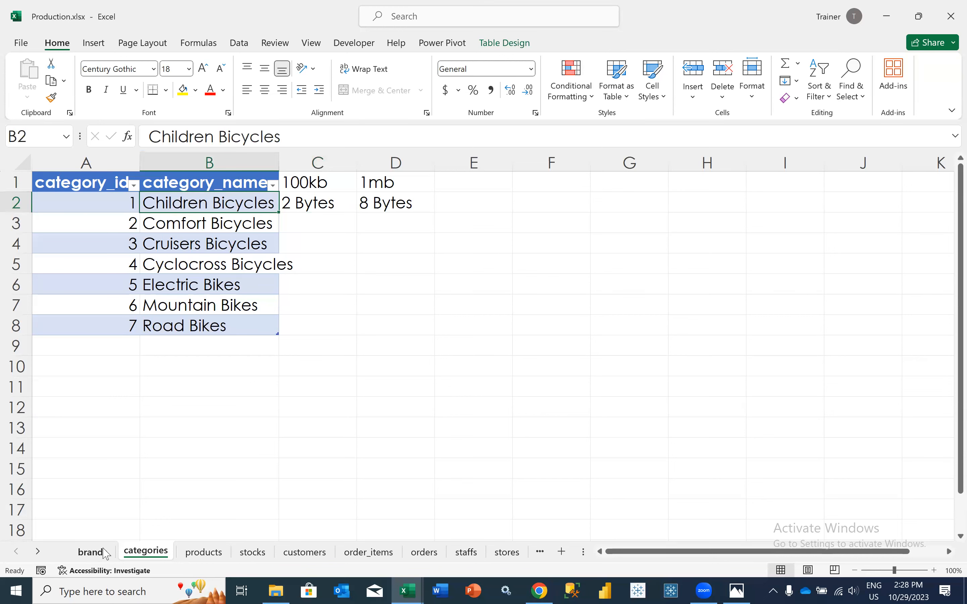
{"action": "left_click", "coordinate": [93, 552]}
{"action": "left_click", "coordinate": [170, 199]}
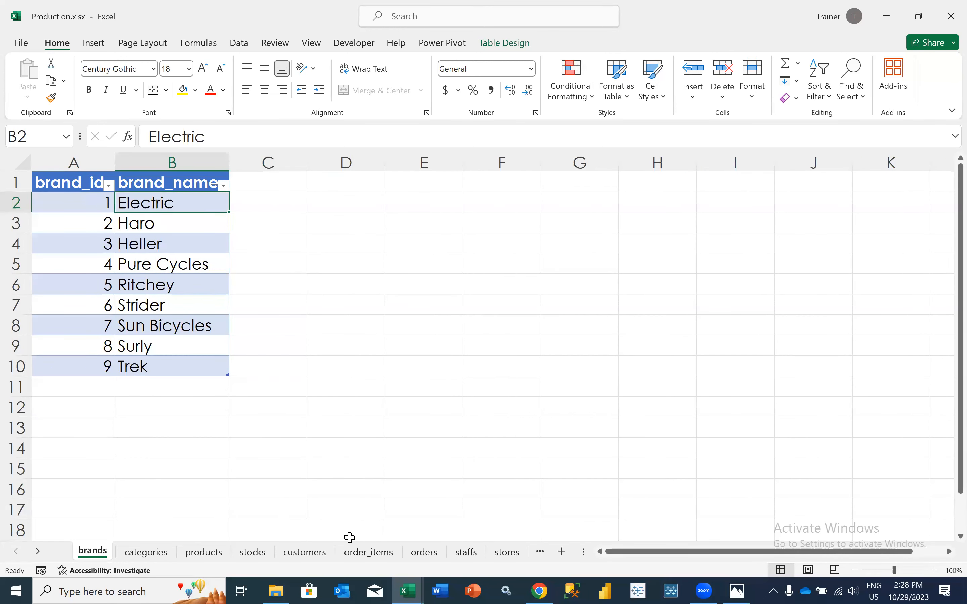
Inspect the Brand lookup formula in G2 of order_items and the product_id values it relies on
{"action": "left_click", "coordinate": [41, 551]}
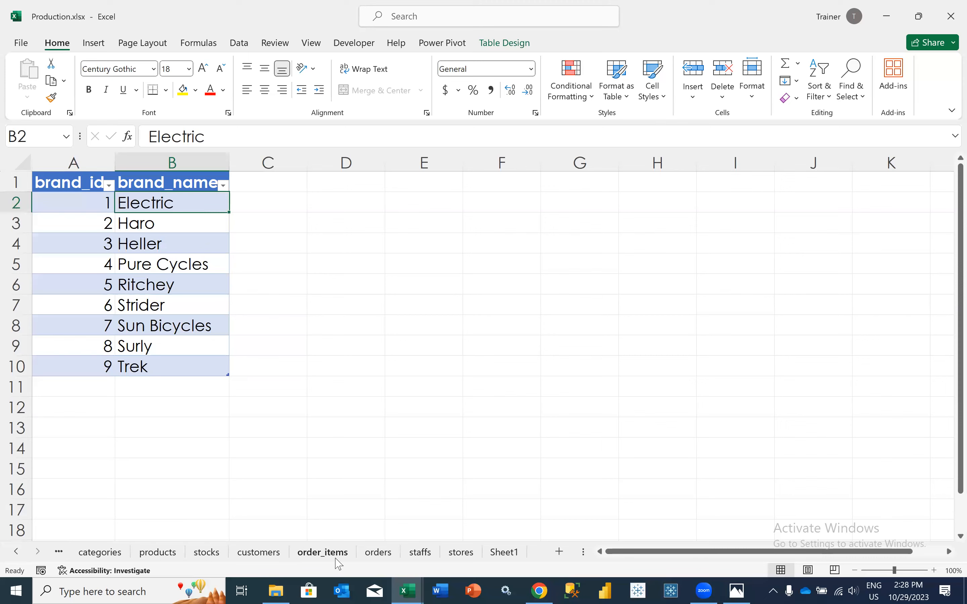
{"action": "left_click", "coordinate": [384, 556]}
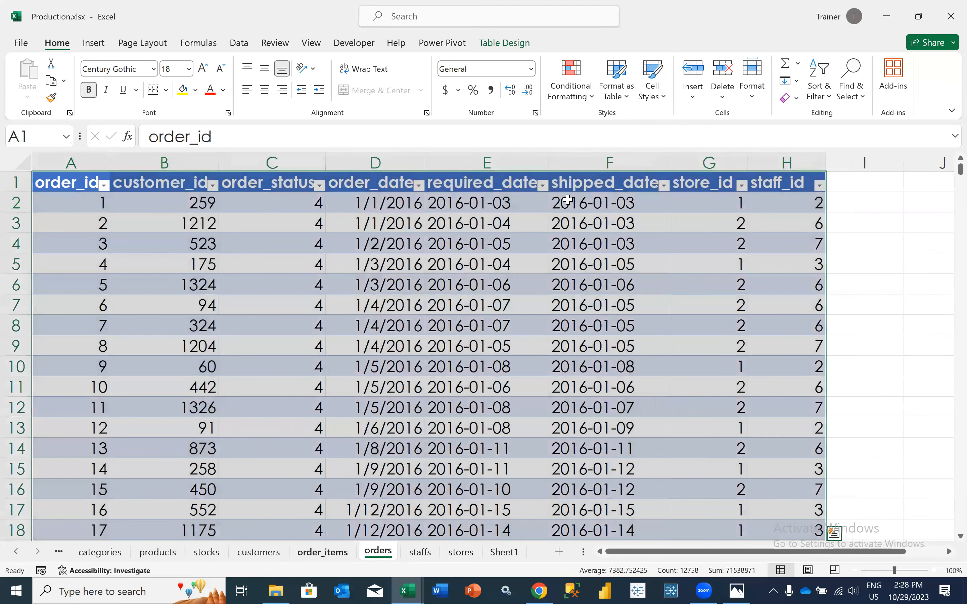
{"action": "key", "text": "ctrl+Page_Up"}
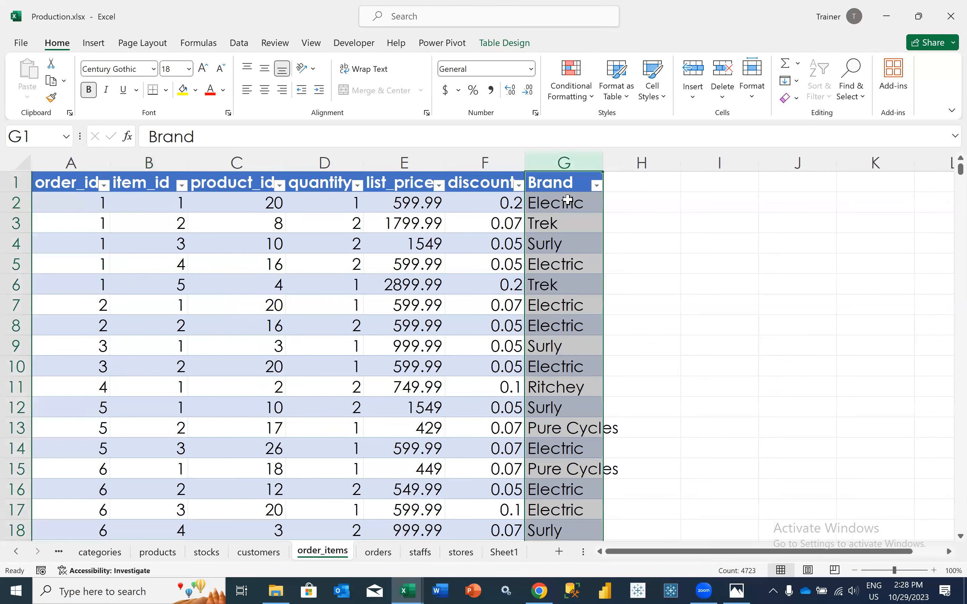
{"action": "left_click", "coordinate": [568, 199]}
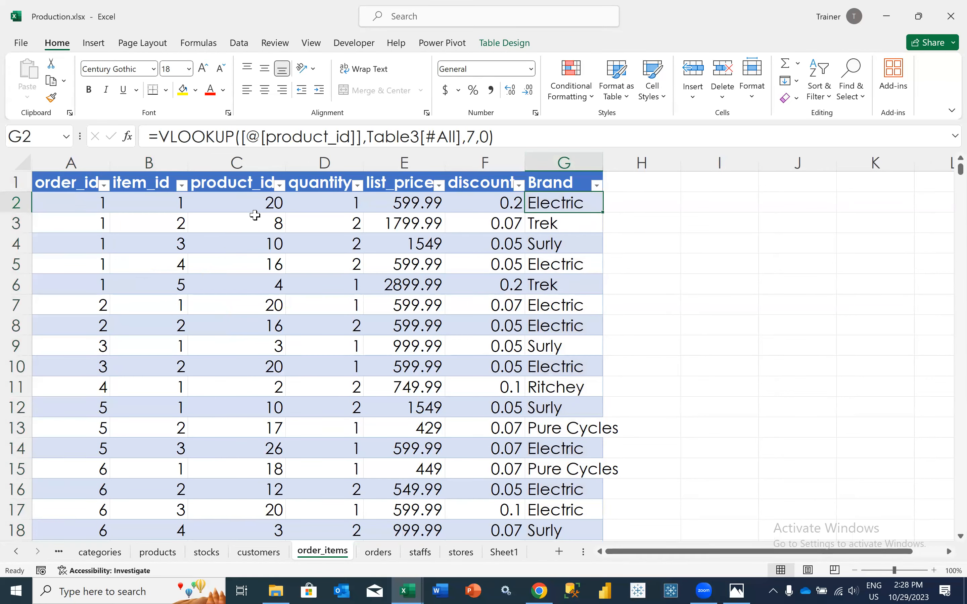
{"action": "left_click_drag", "start_coordinate": [255, 216], "coordinate": [259, 383]}
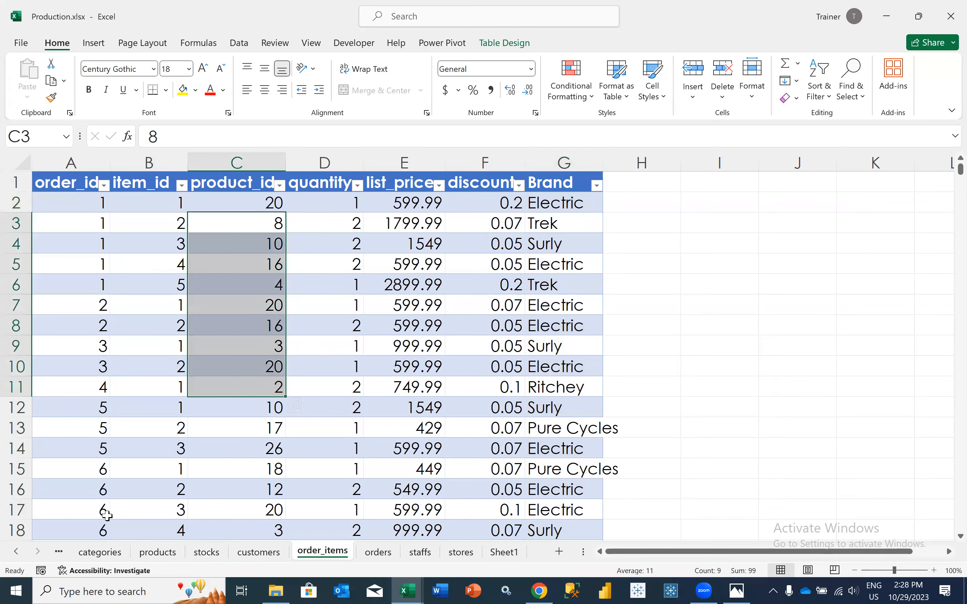
Return to the brands sheet, and switch to Photos to view the ER Diagram.png image
{"action": "left_click", "coordinate": [16, 552]}
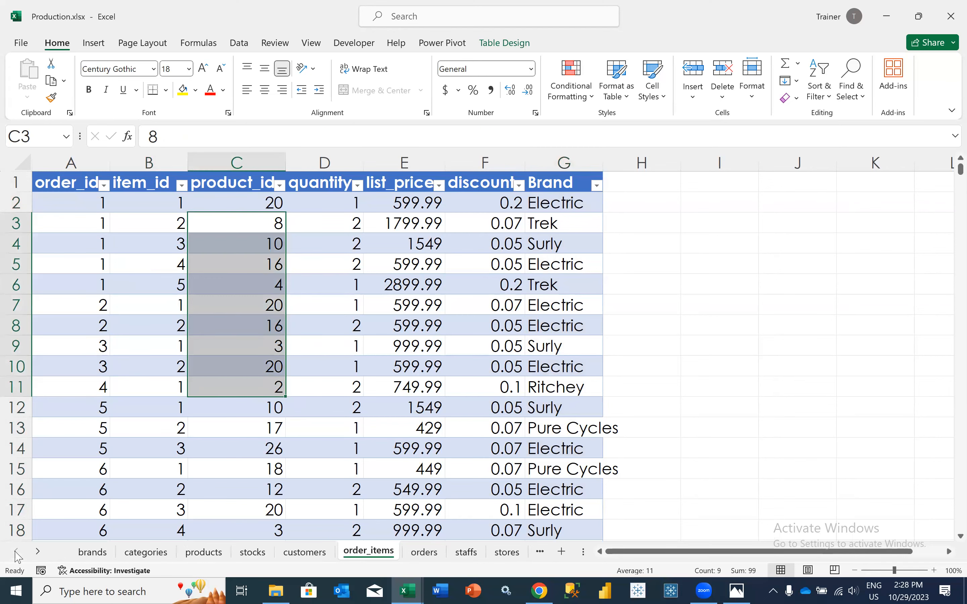
{"action": "left_click", "coordinate": [103, 552]}
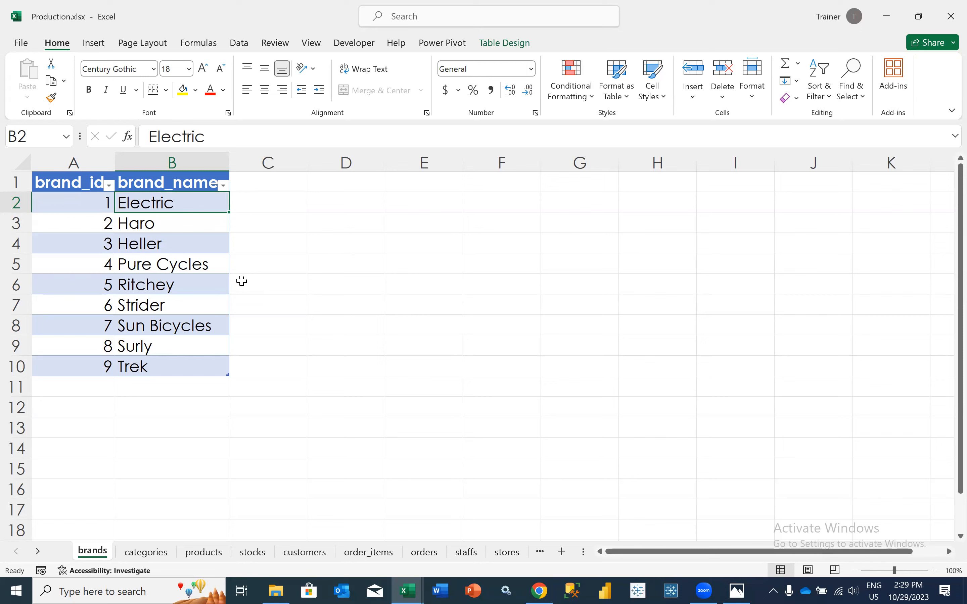
{"action": "left_click", "coordinate": [736, 590]}
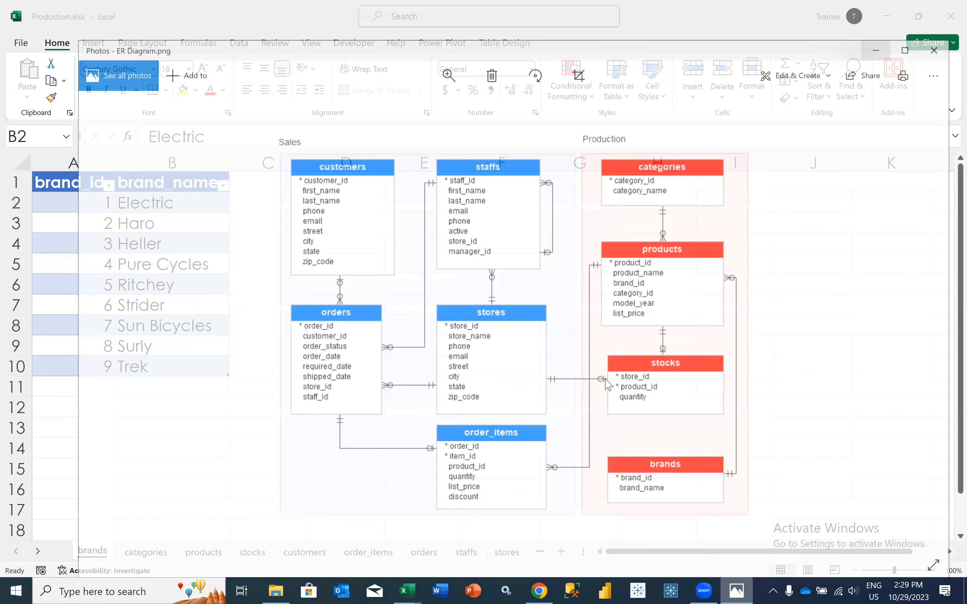